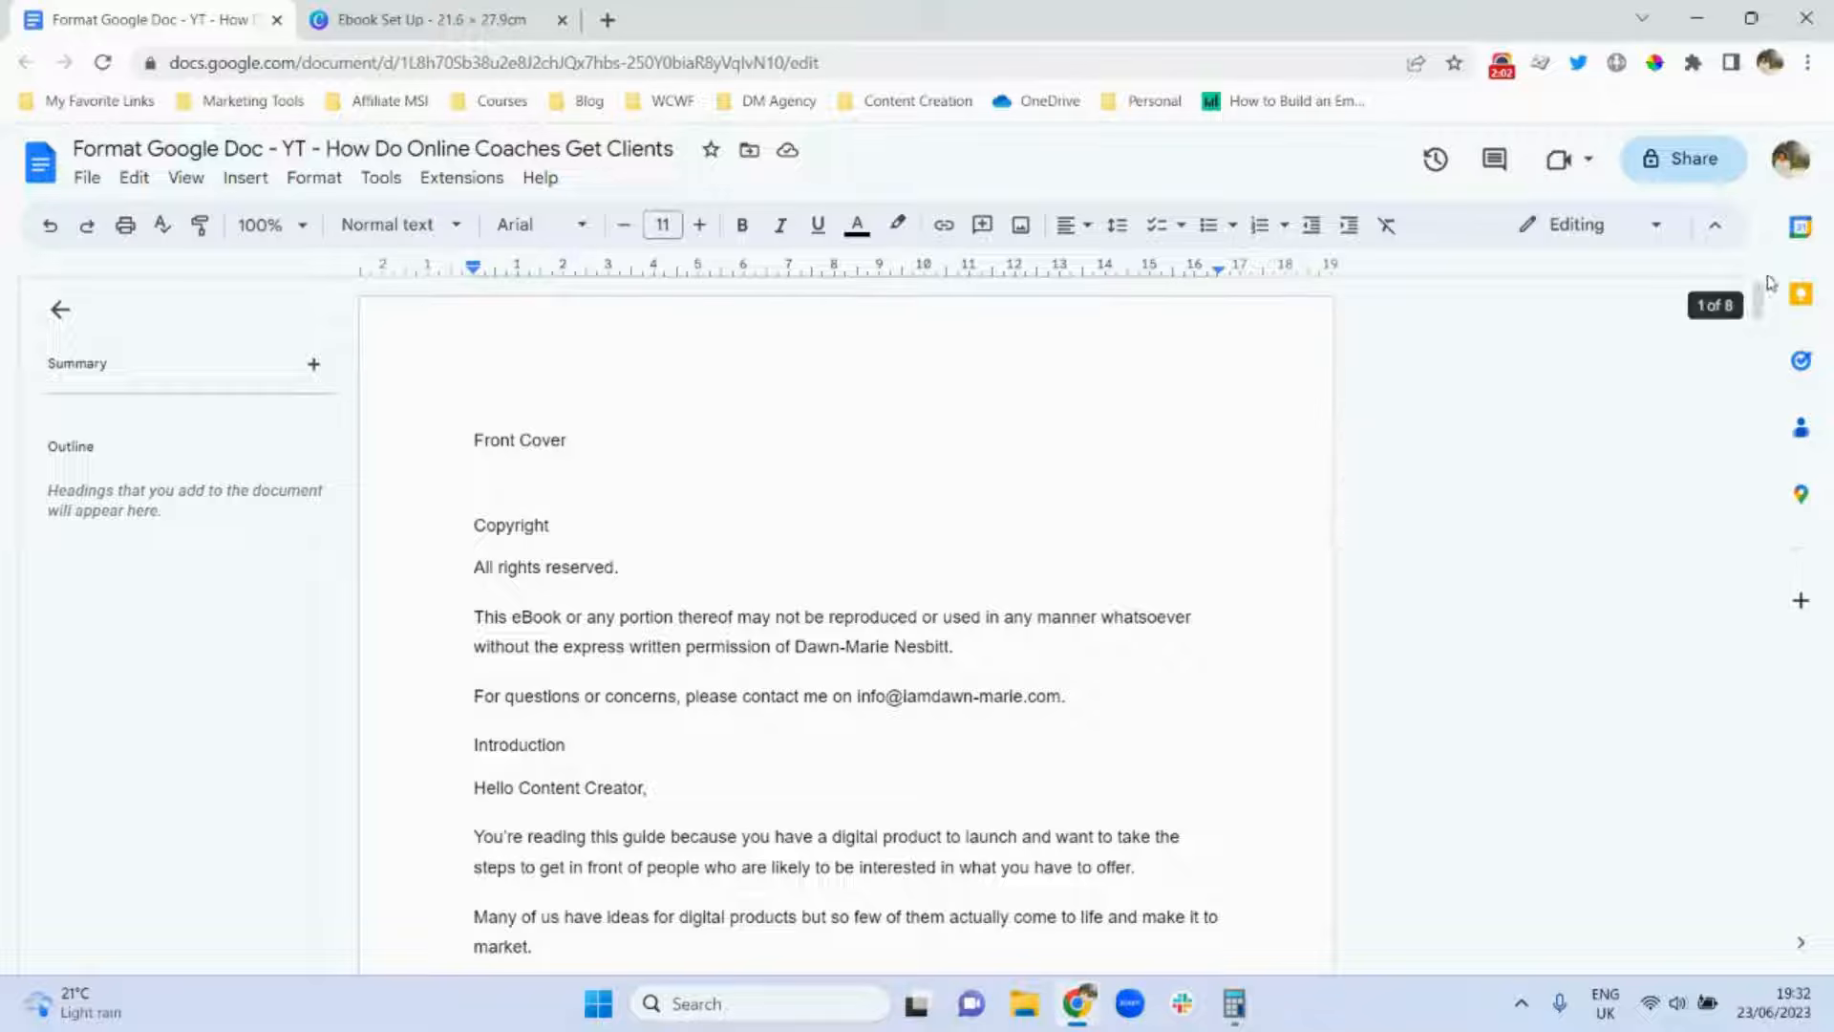
Turn on non-printing characters so formatting marks show throughout the manuscript.
{"action": "left_click_drag", "start_coordinate": [1761, 304], "coordinate": [1725, 281]}
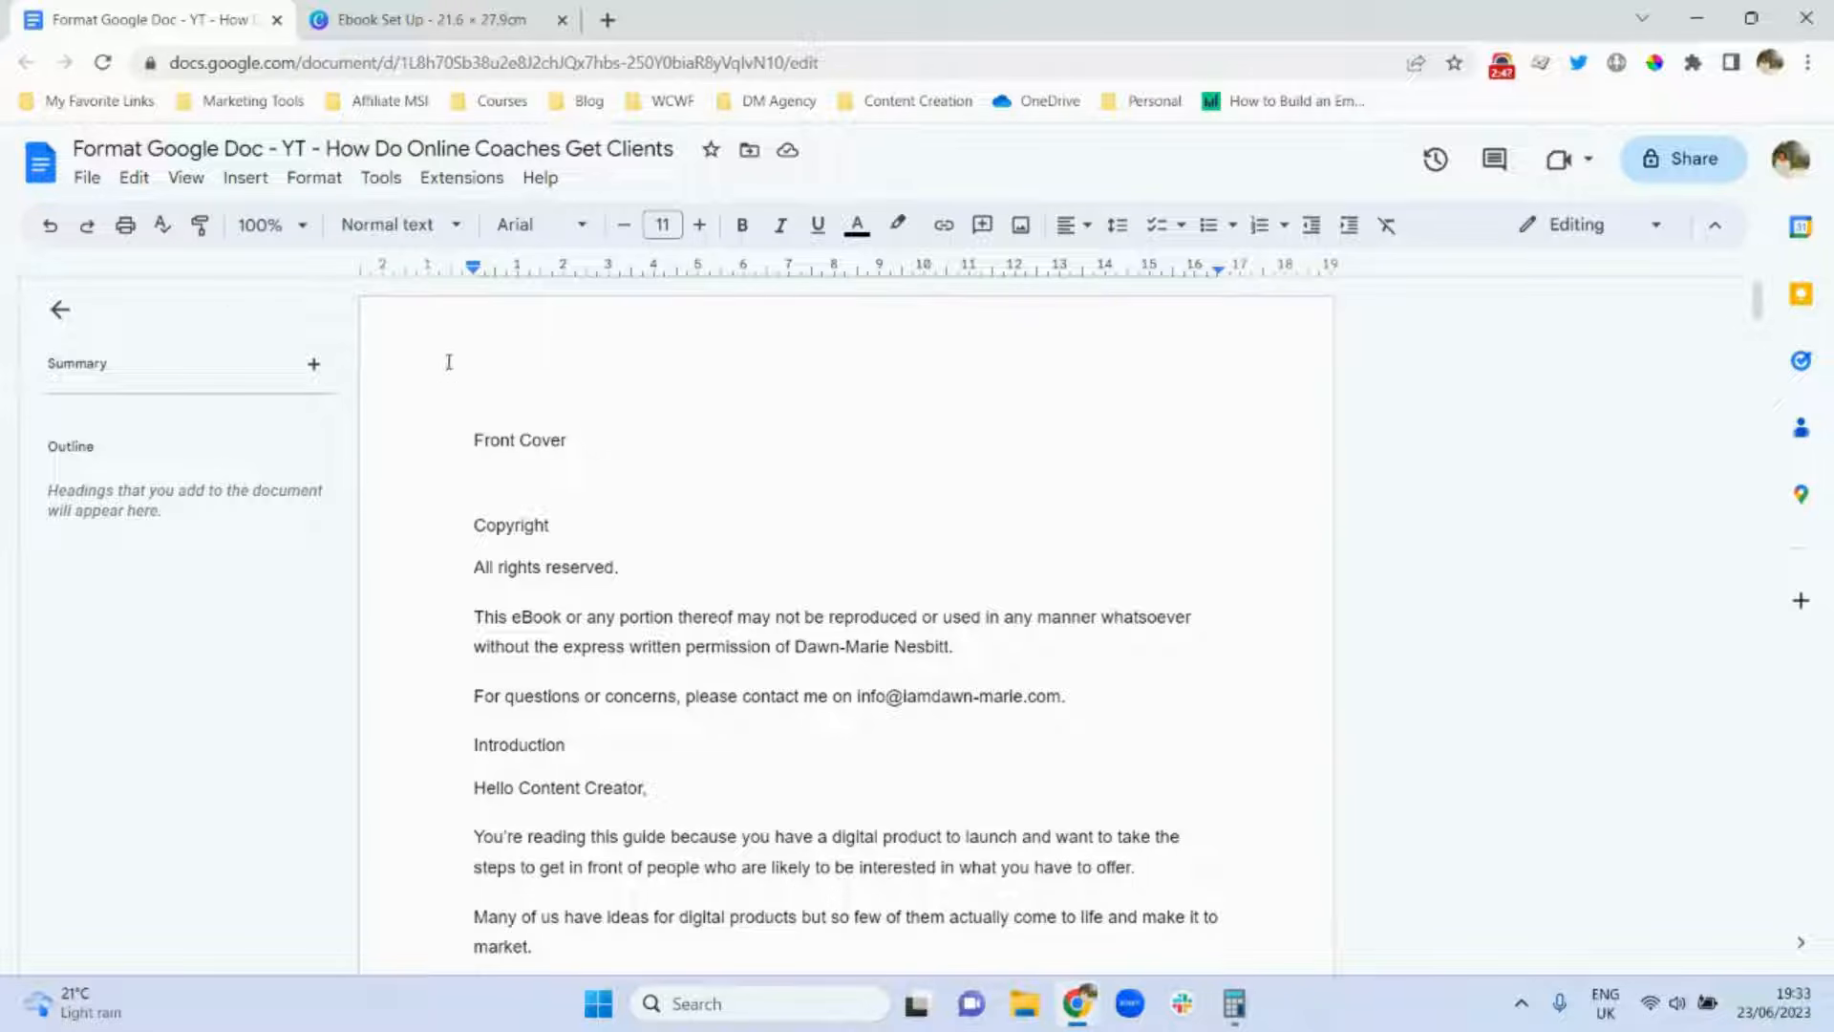
{"action": "left_click", "coordinate": [187, 179]}
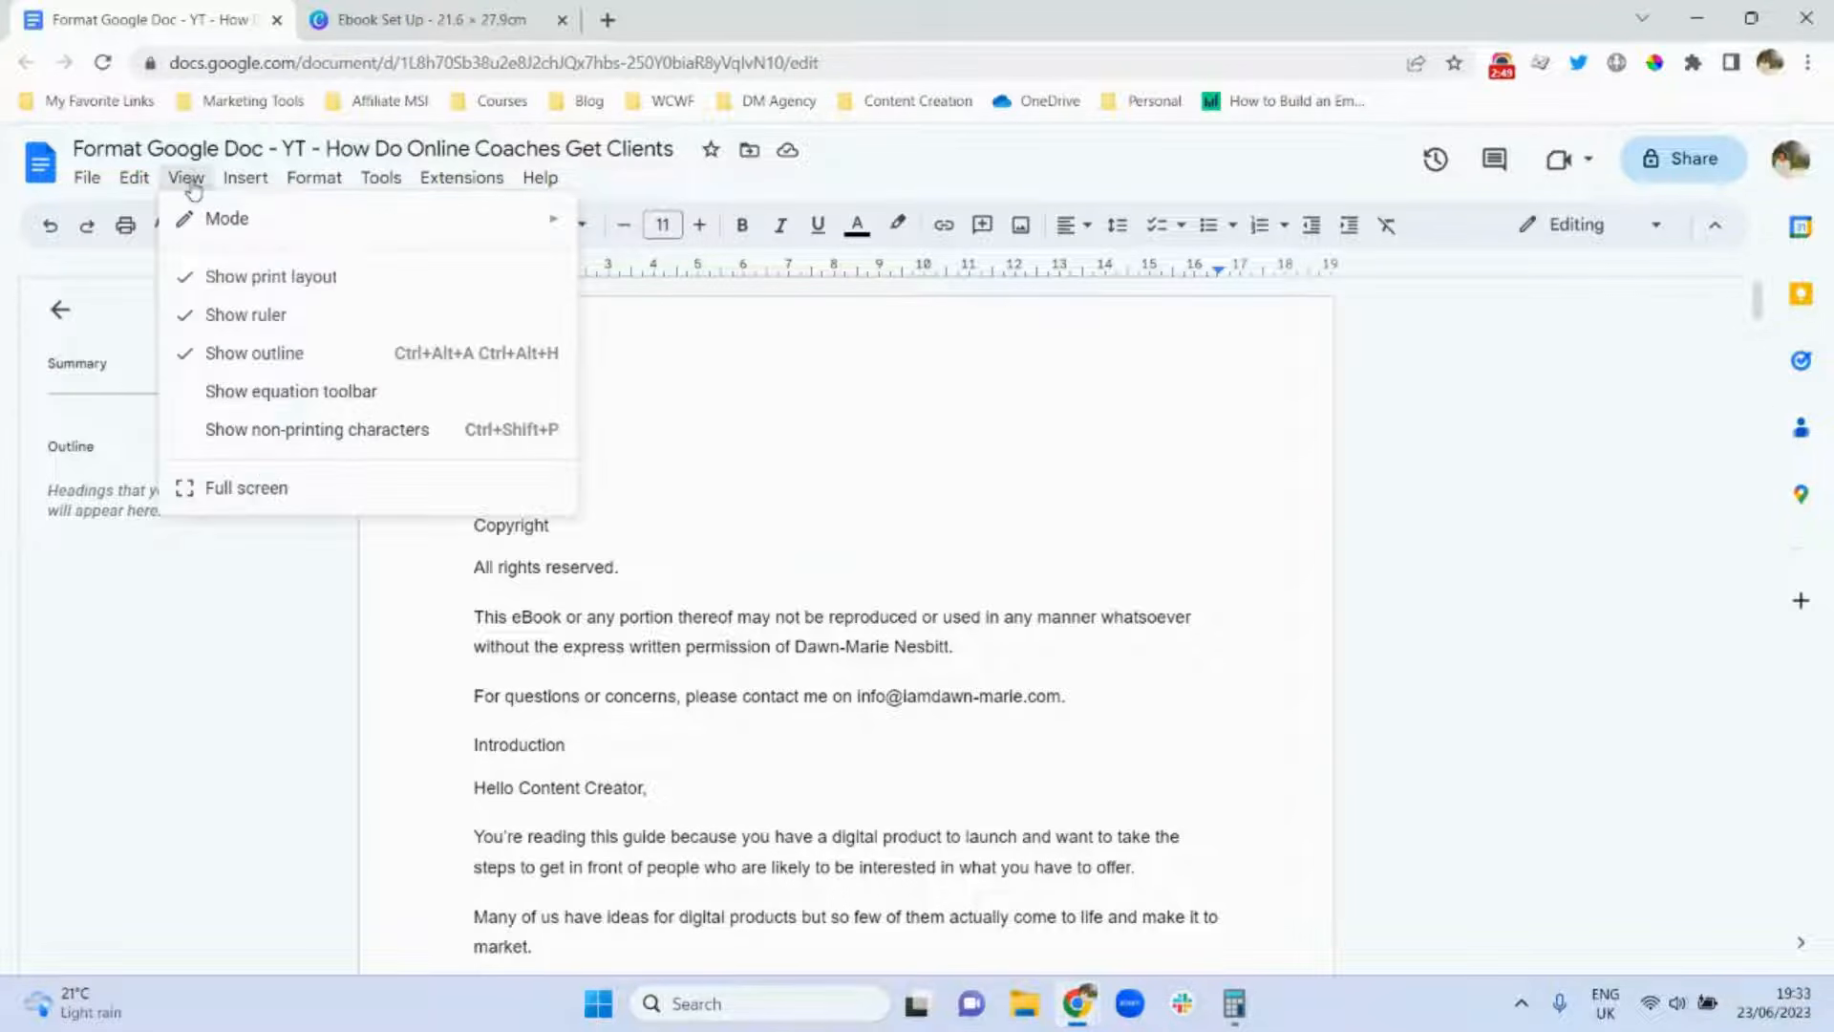
{"action": "left_click", "coordinate": [232, 432]}
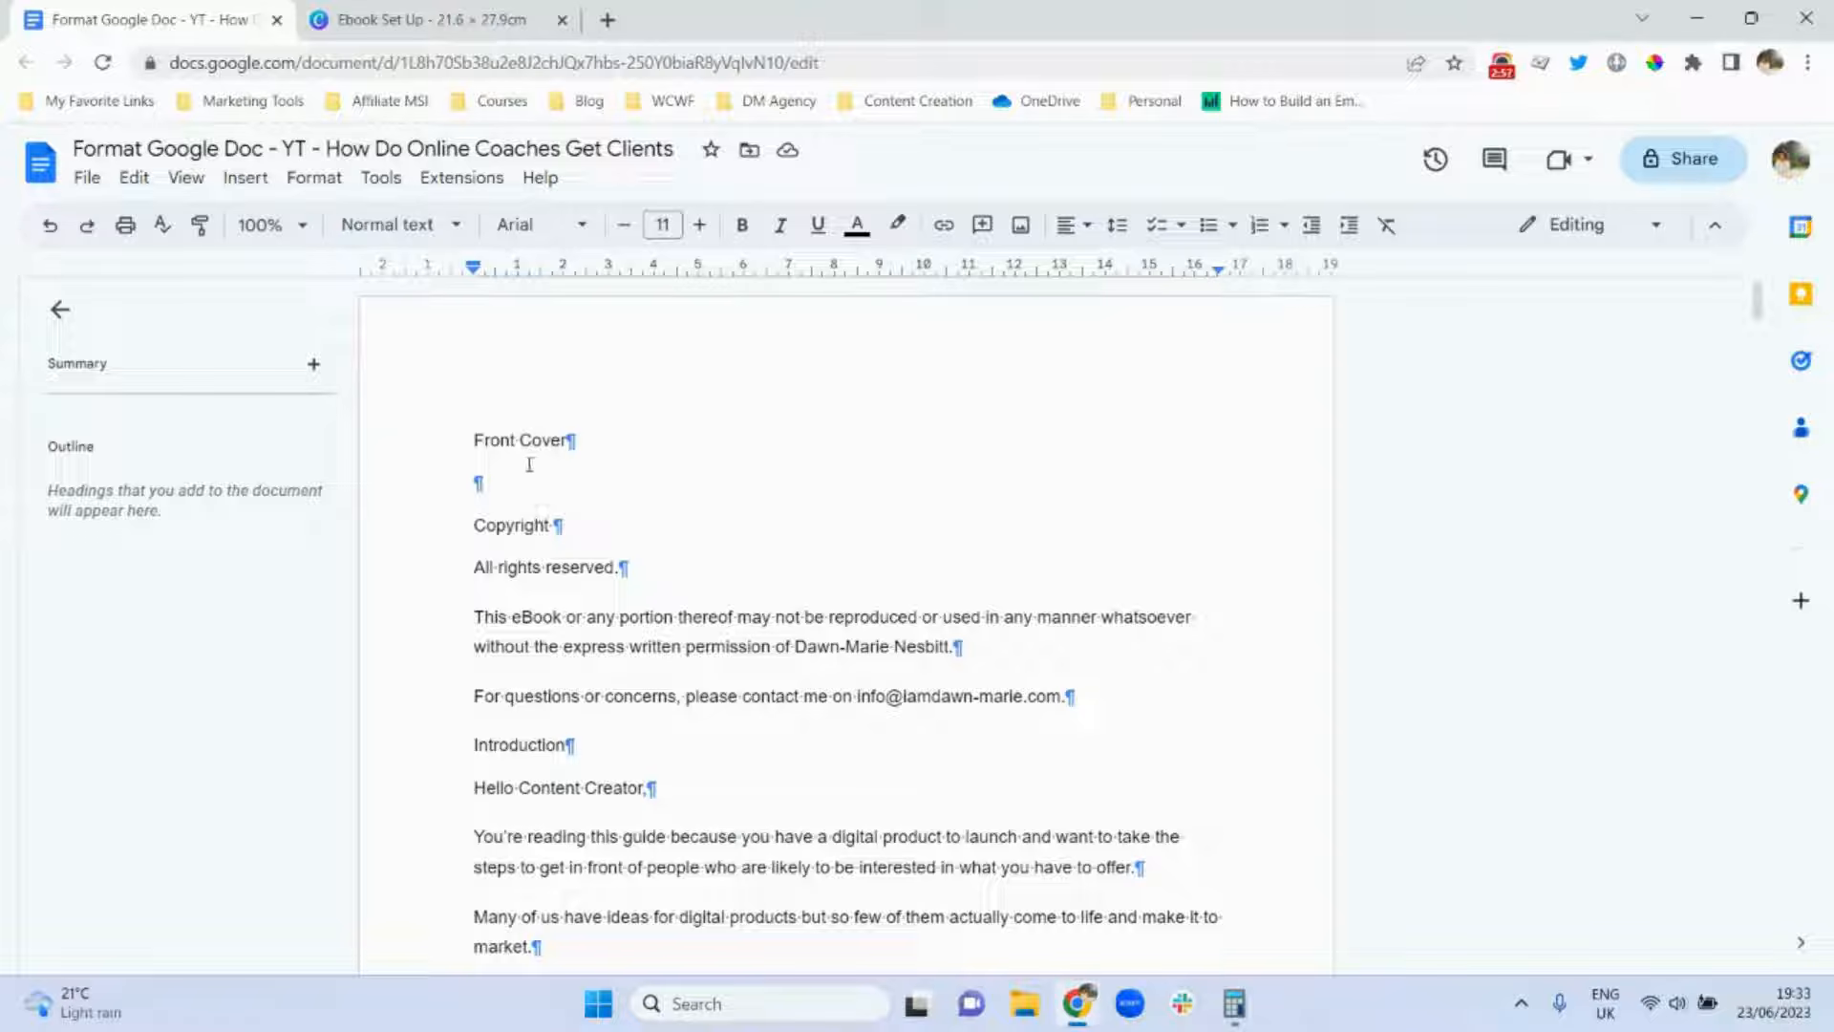
Add an empty line below Front Cover and select it.
{"action": "left_click", "coordinate": [569, 440]}
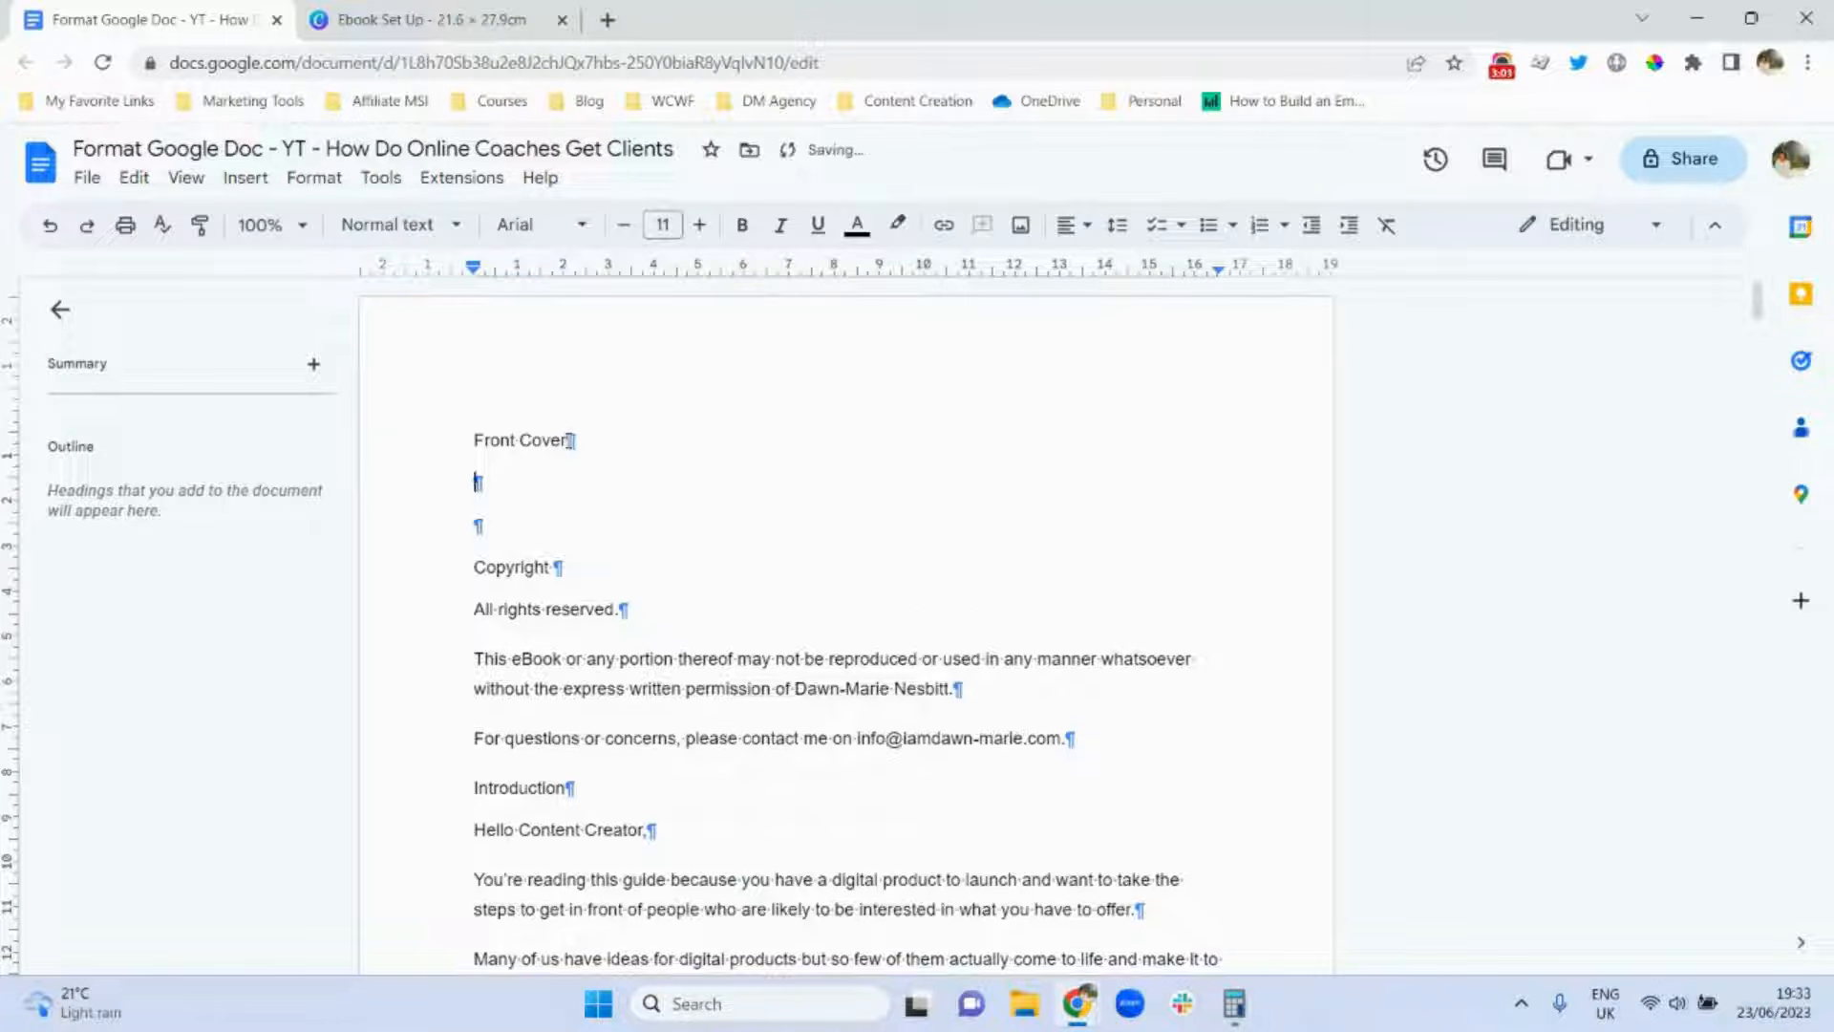
{"action": "key", "text": "Return"}
{"action": "double_click", "coordinate": [487, 483]}
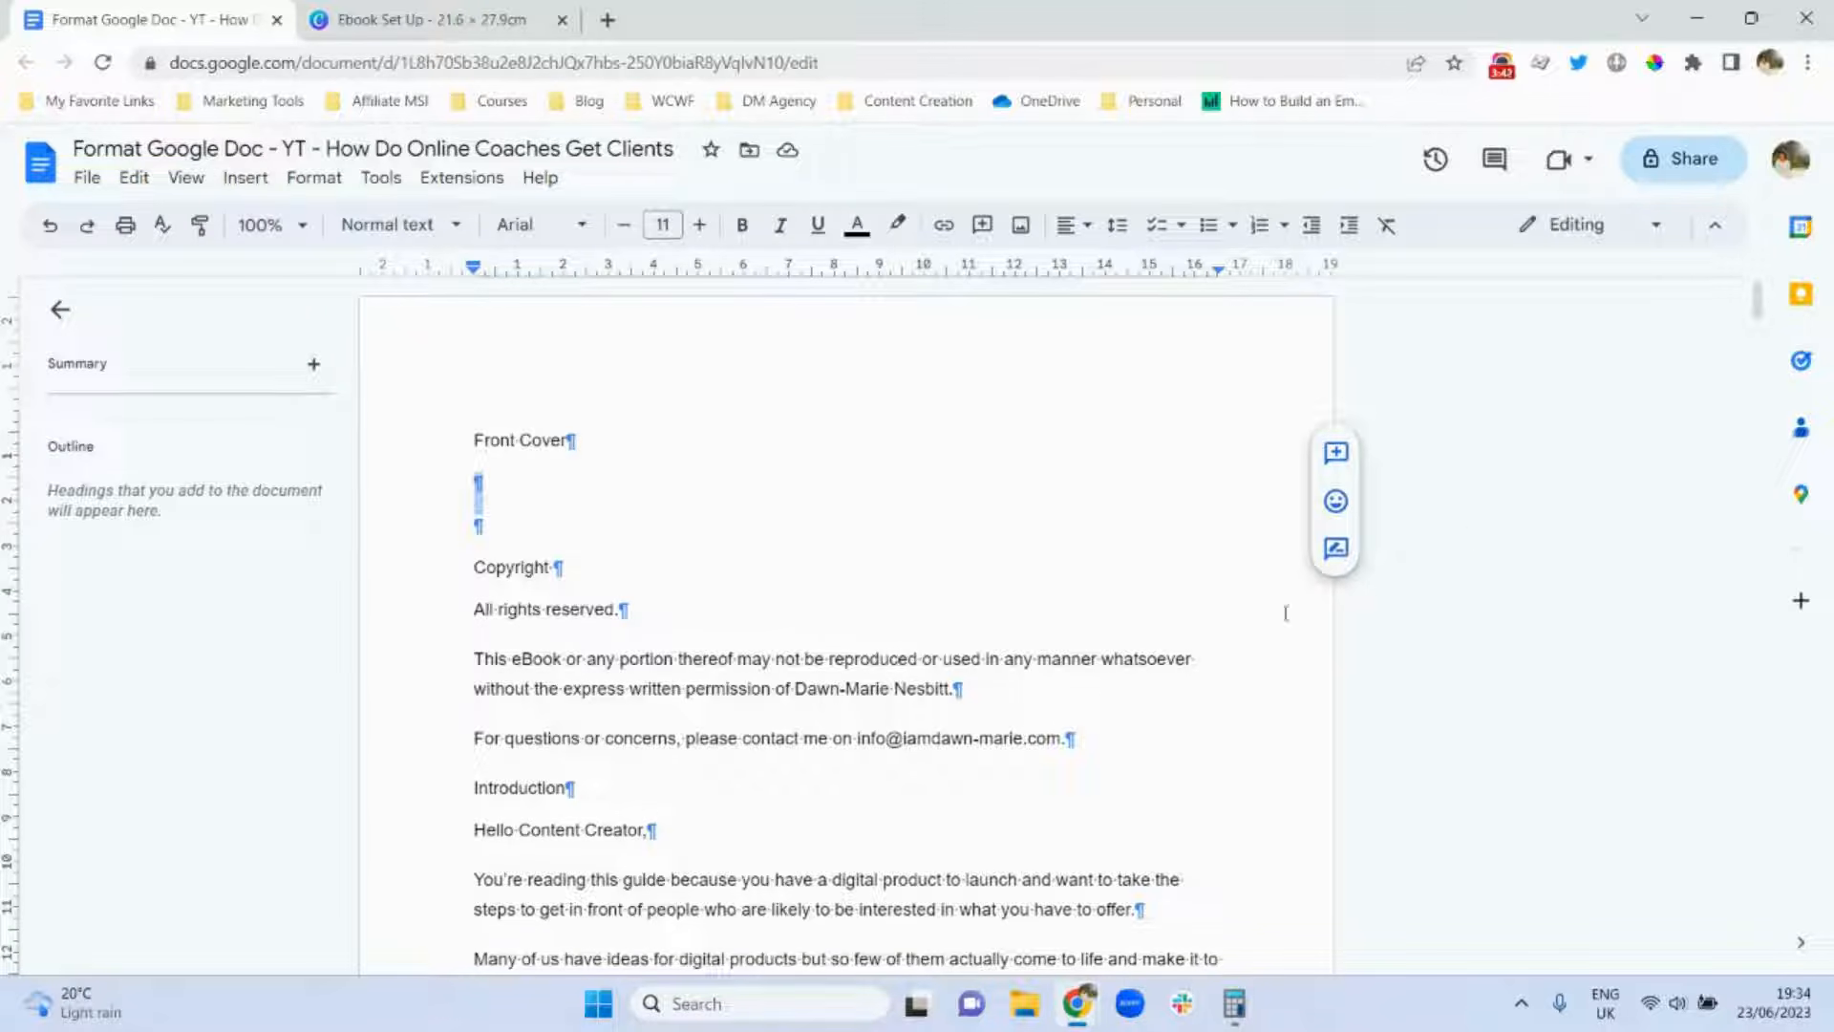
{"action": "left_click_drag", "start_coordinate": [1756, 315], "coordinate": [1738, 279]}
{"action": "left_click", "coordinate": [406, 23]}
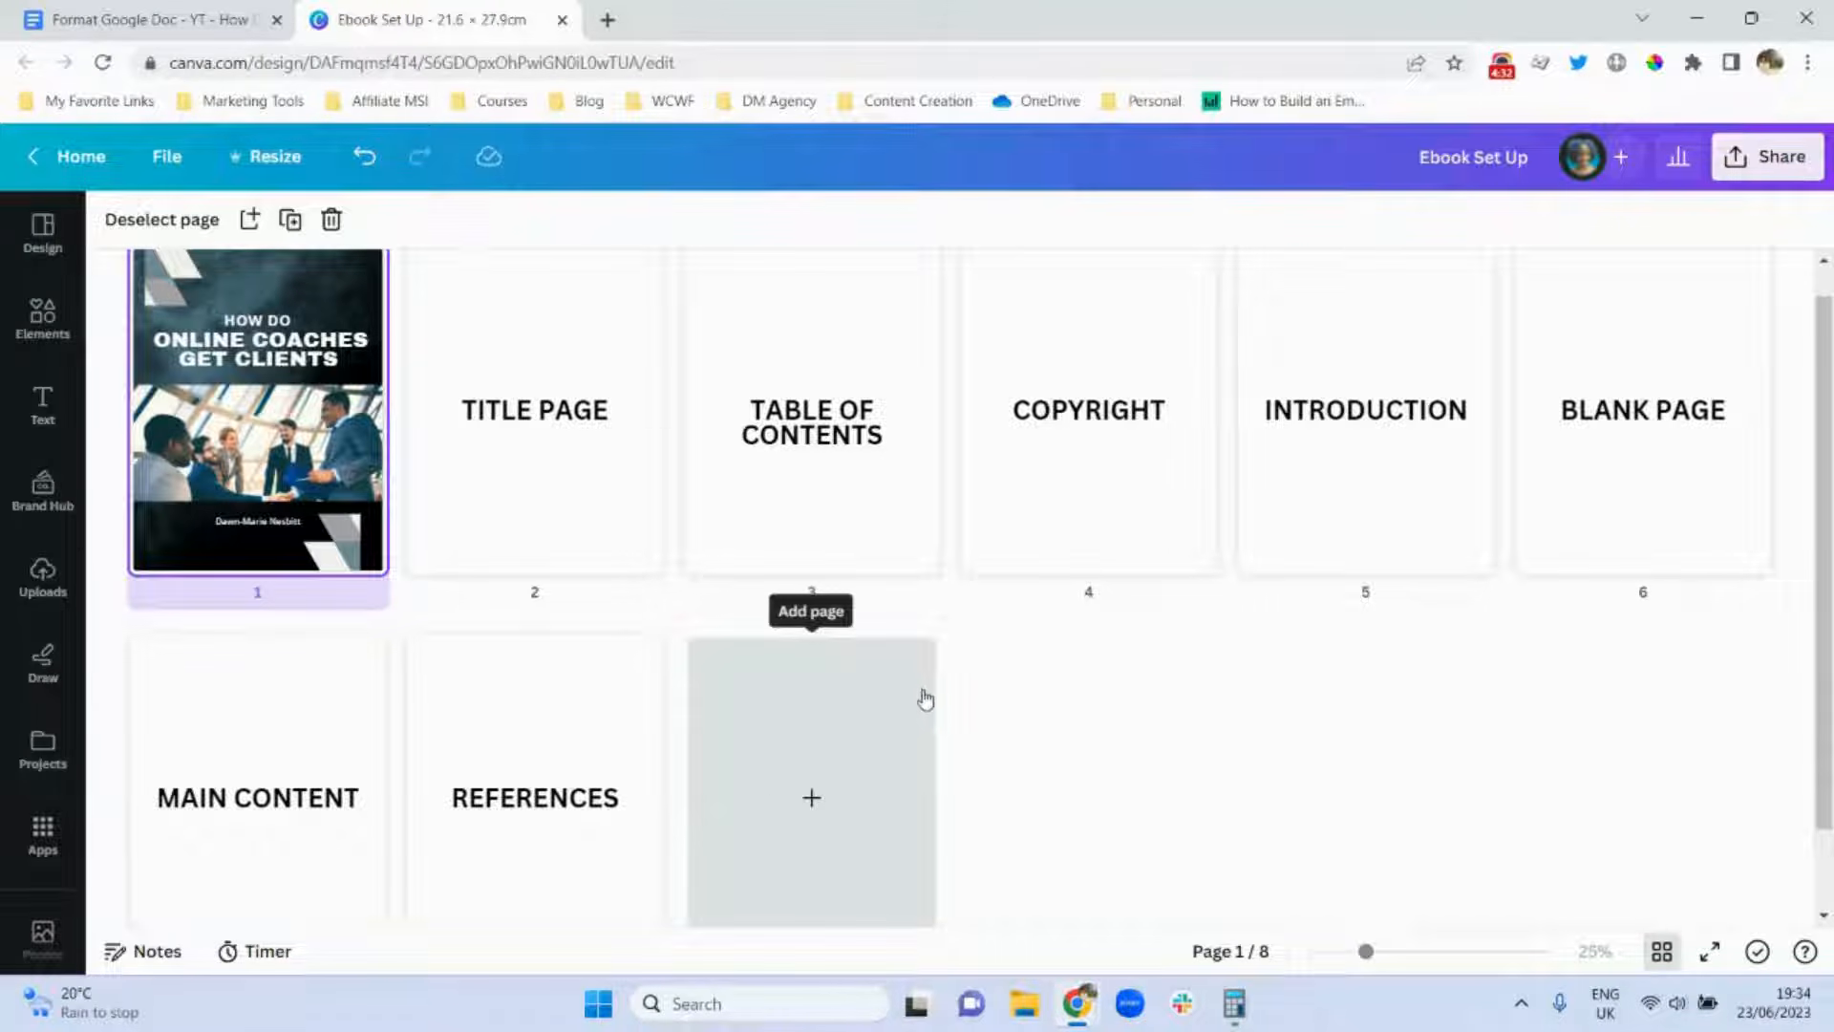
{"action": "left_click", "coordinate": [125, 17]}
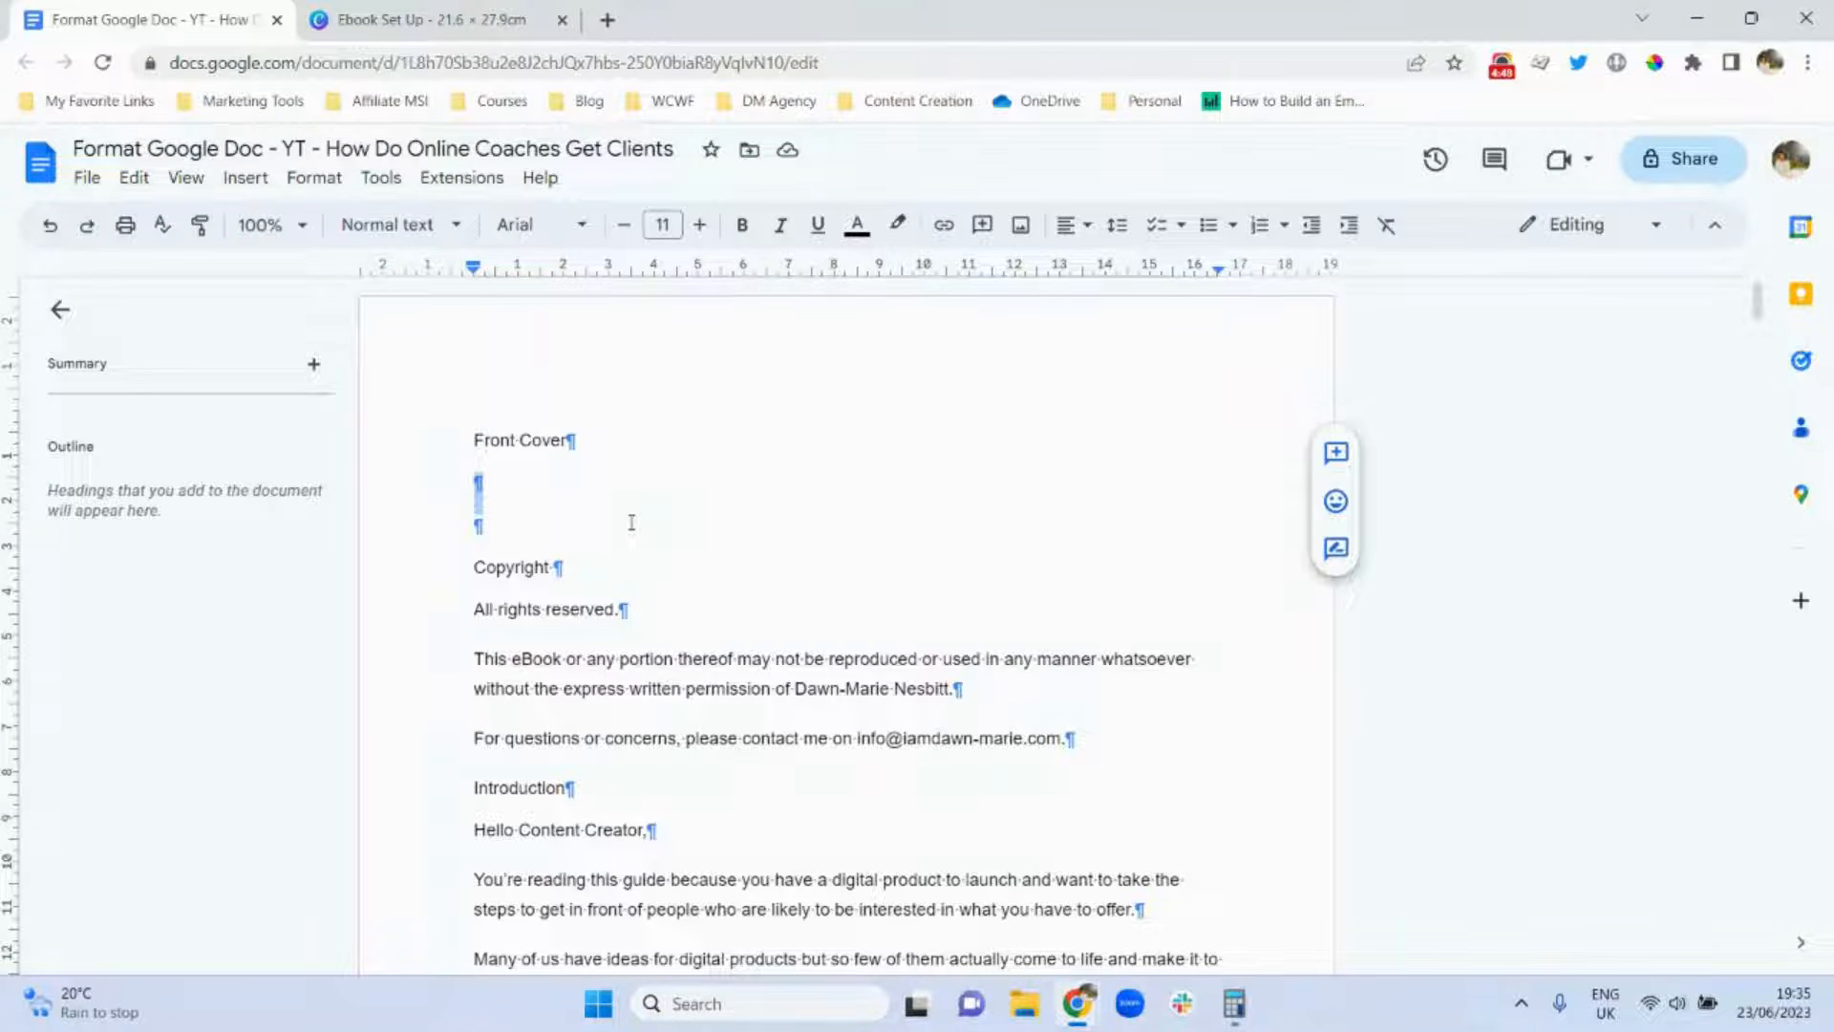
{"action": "left_click", "coordinate": [425, 19]}
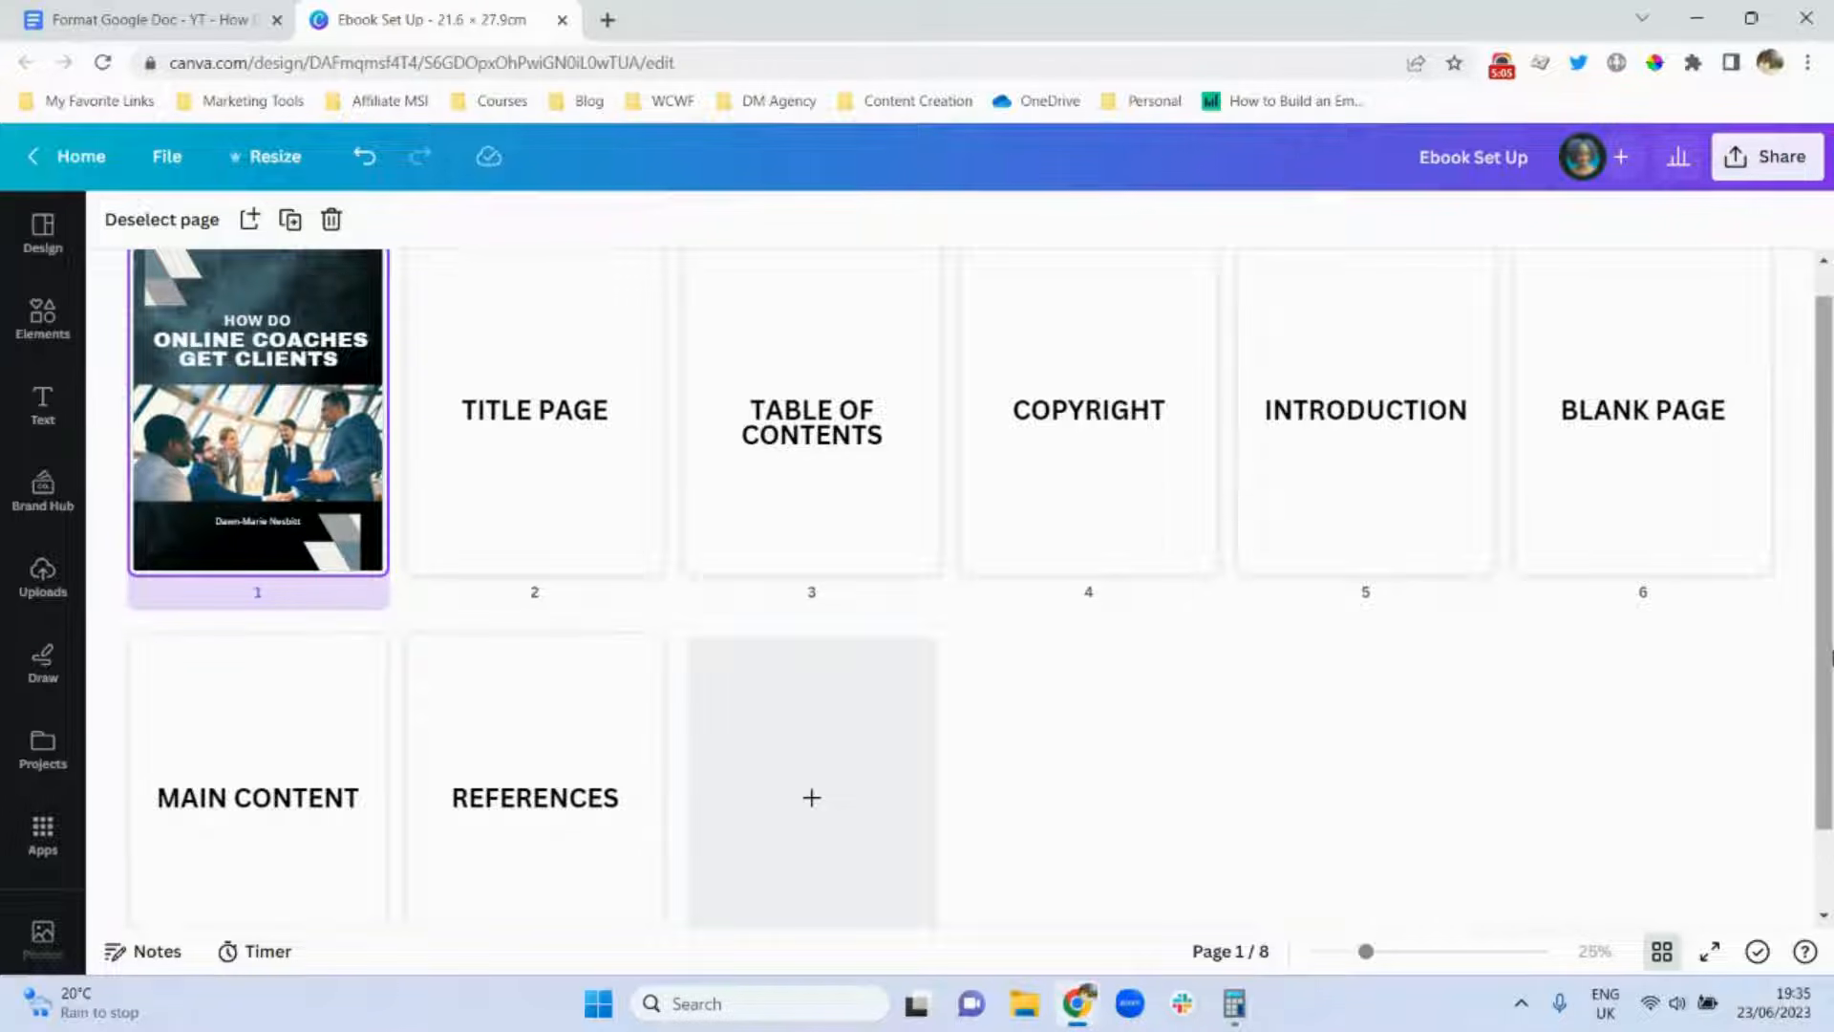
{"action": "left_click_drag", "start_coordinate": [1824, 660], "coordinate": [1820, 810]}
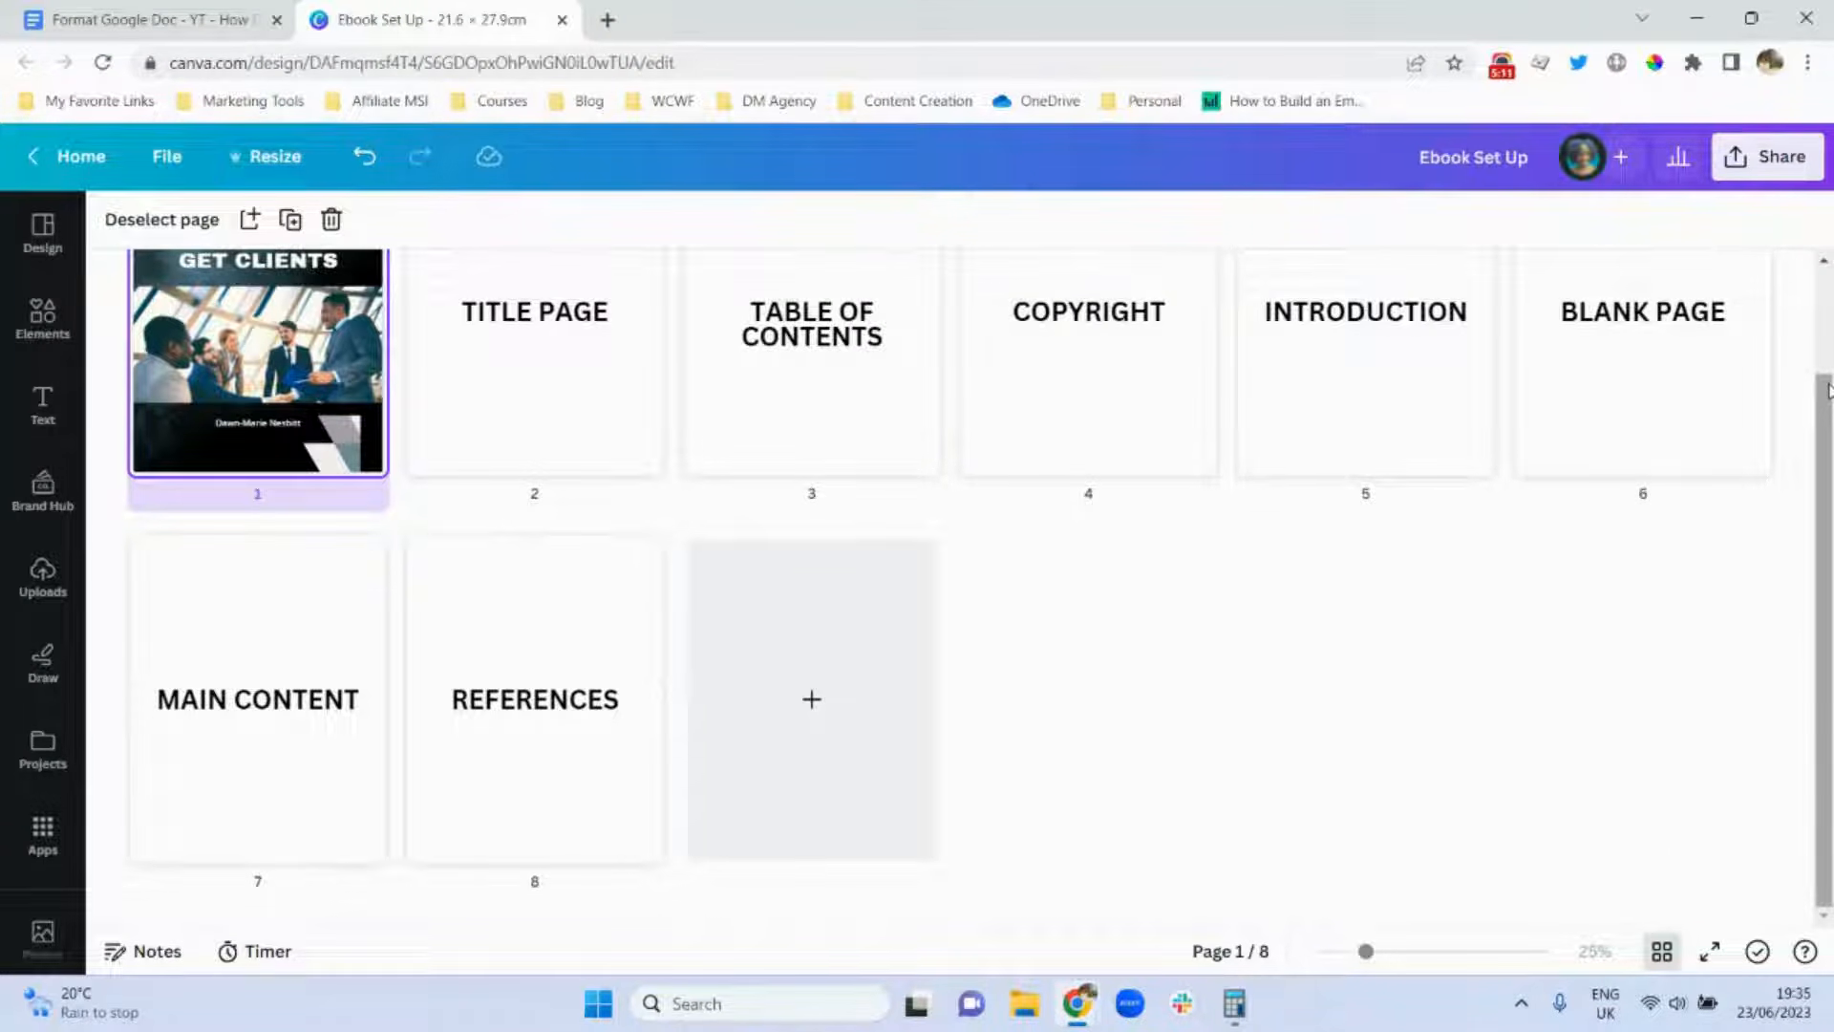
{"action": "mouse_move", "coordinate": [1788, 393]}
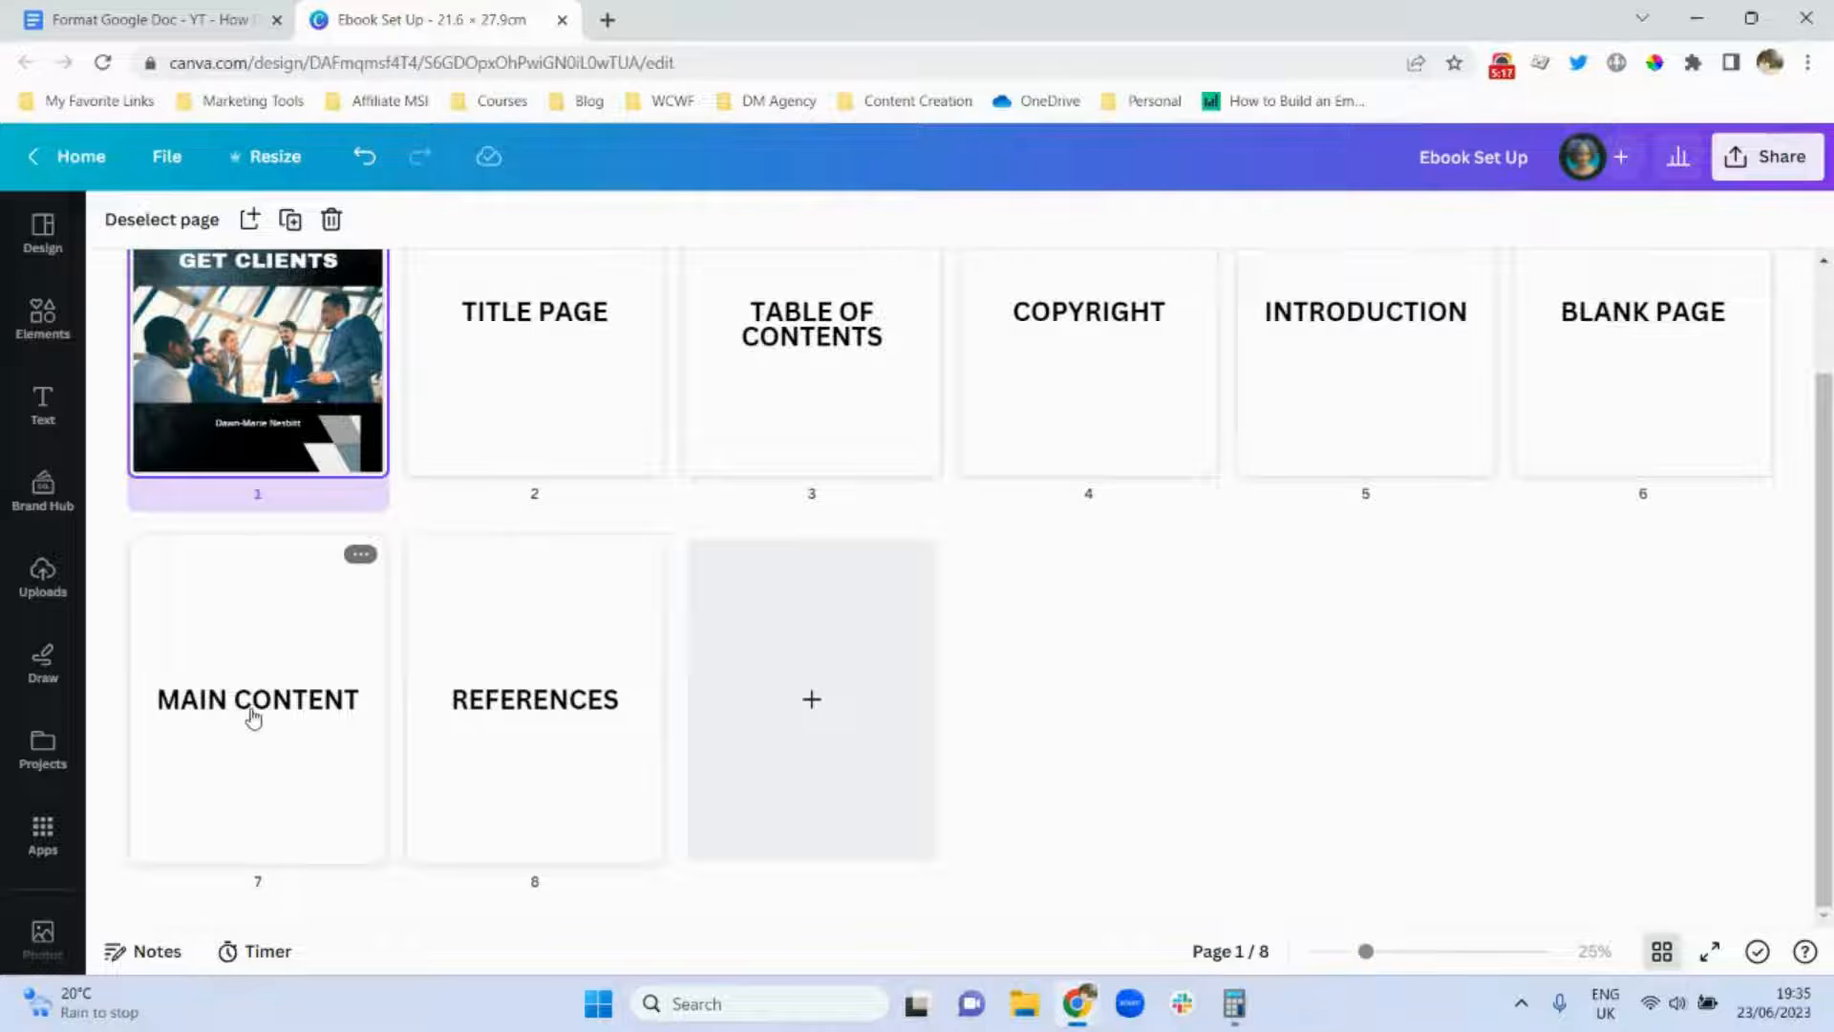
{"action": "left_click", "coordinate": [175, 21]}
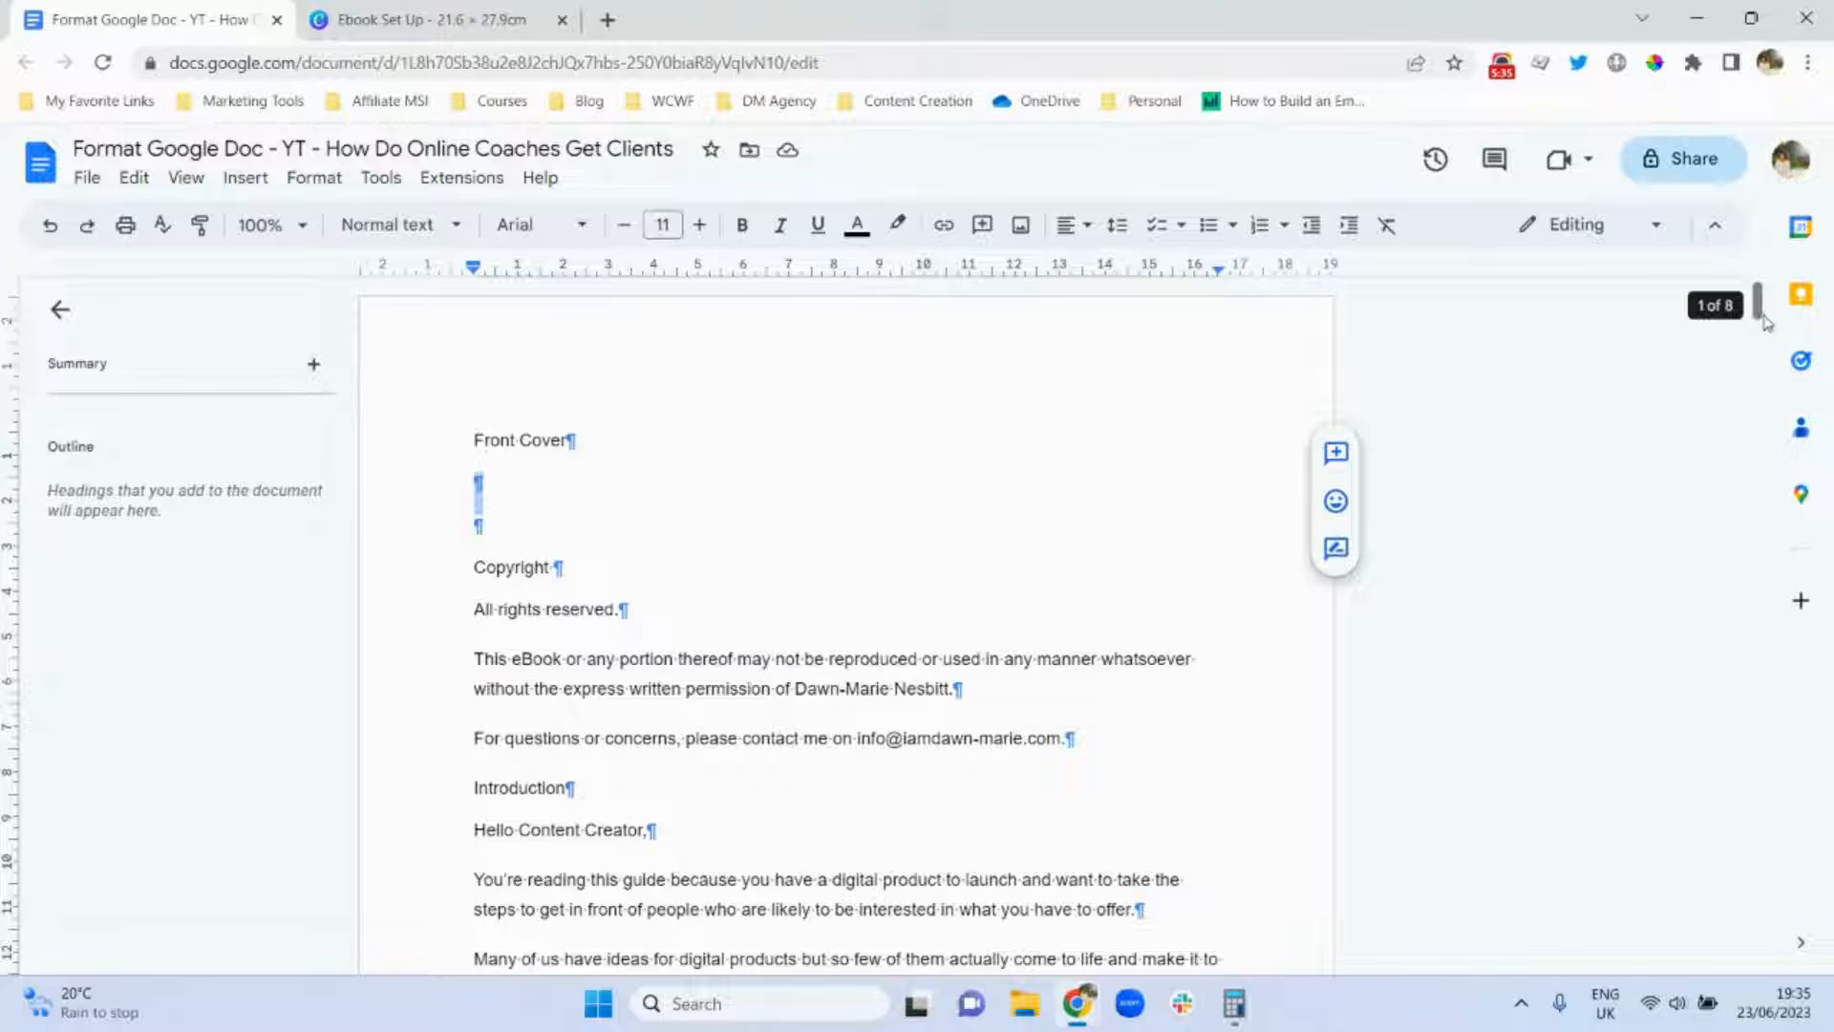
Insert a page break so the How Do Online Coaches Get Clients chapter starts a new page.
{"action": "left_click_drag", "start_coordinate": [1756, 315], "coordinate": [1762, 453]}
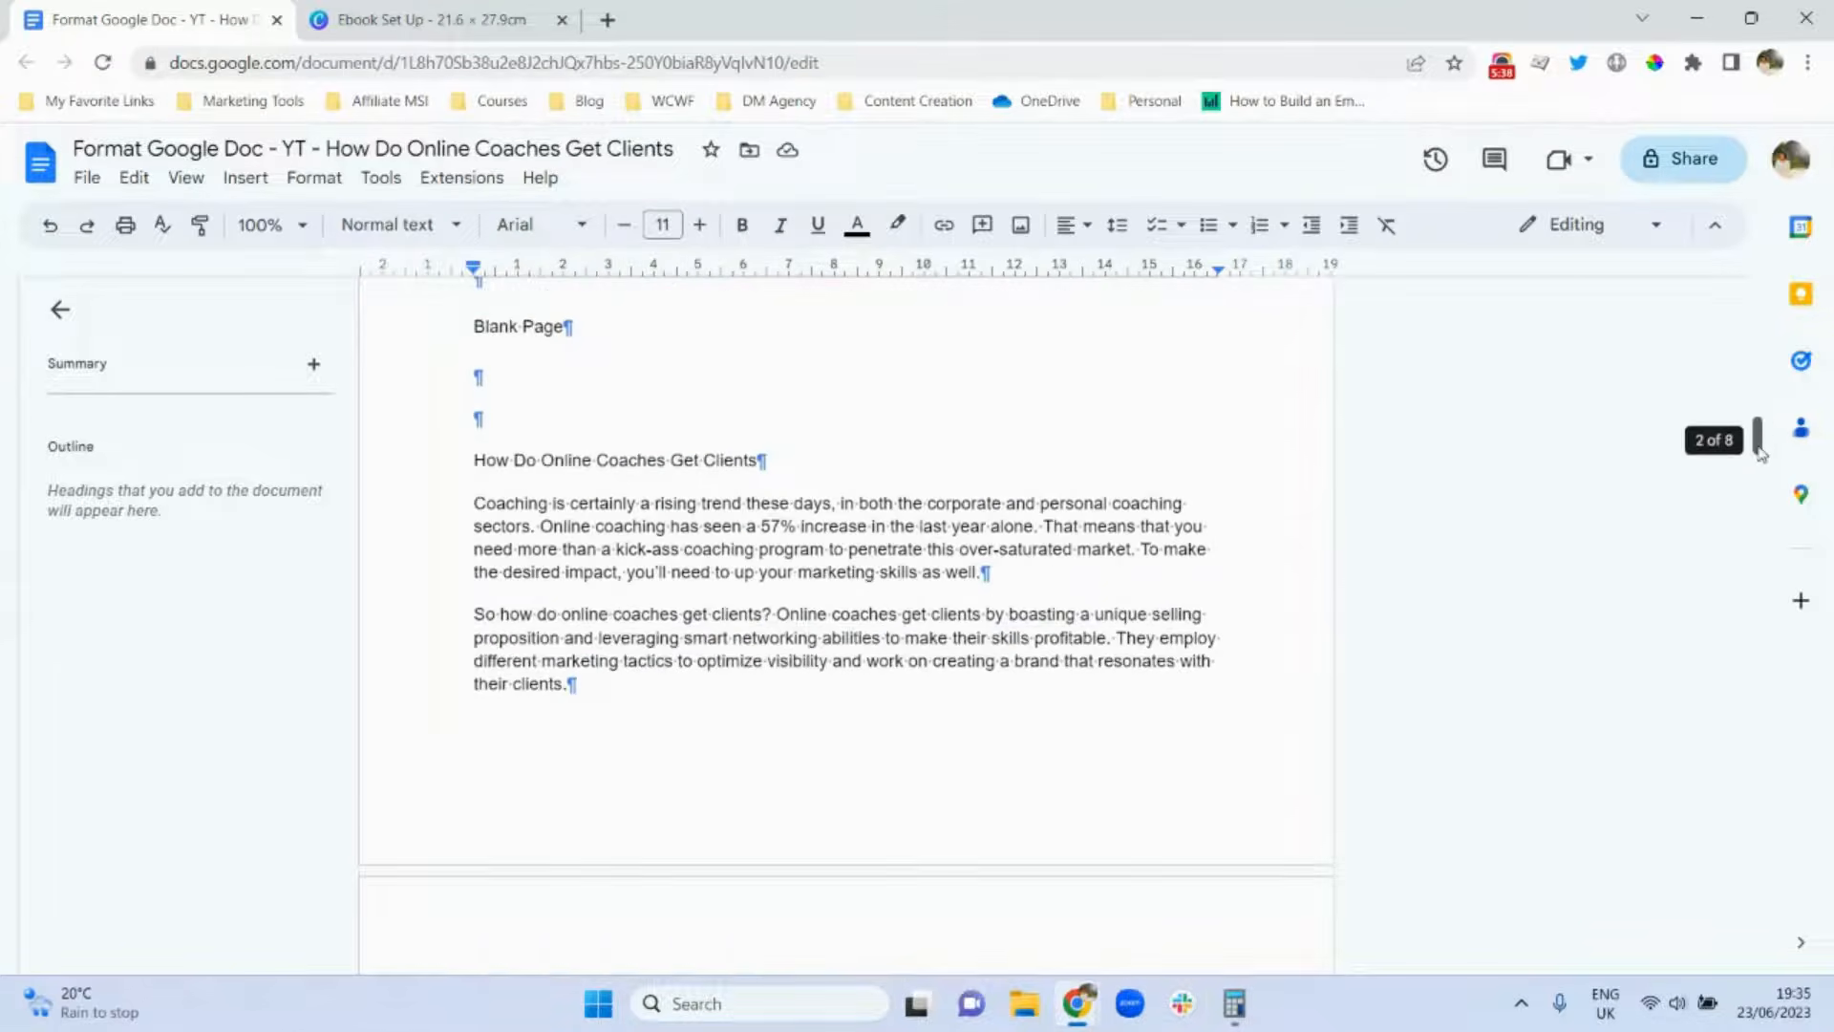
{"action": "left_click", "coordinate": [476, 459]}
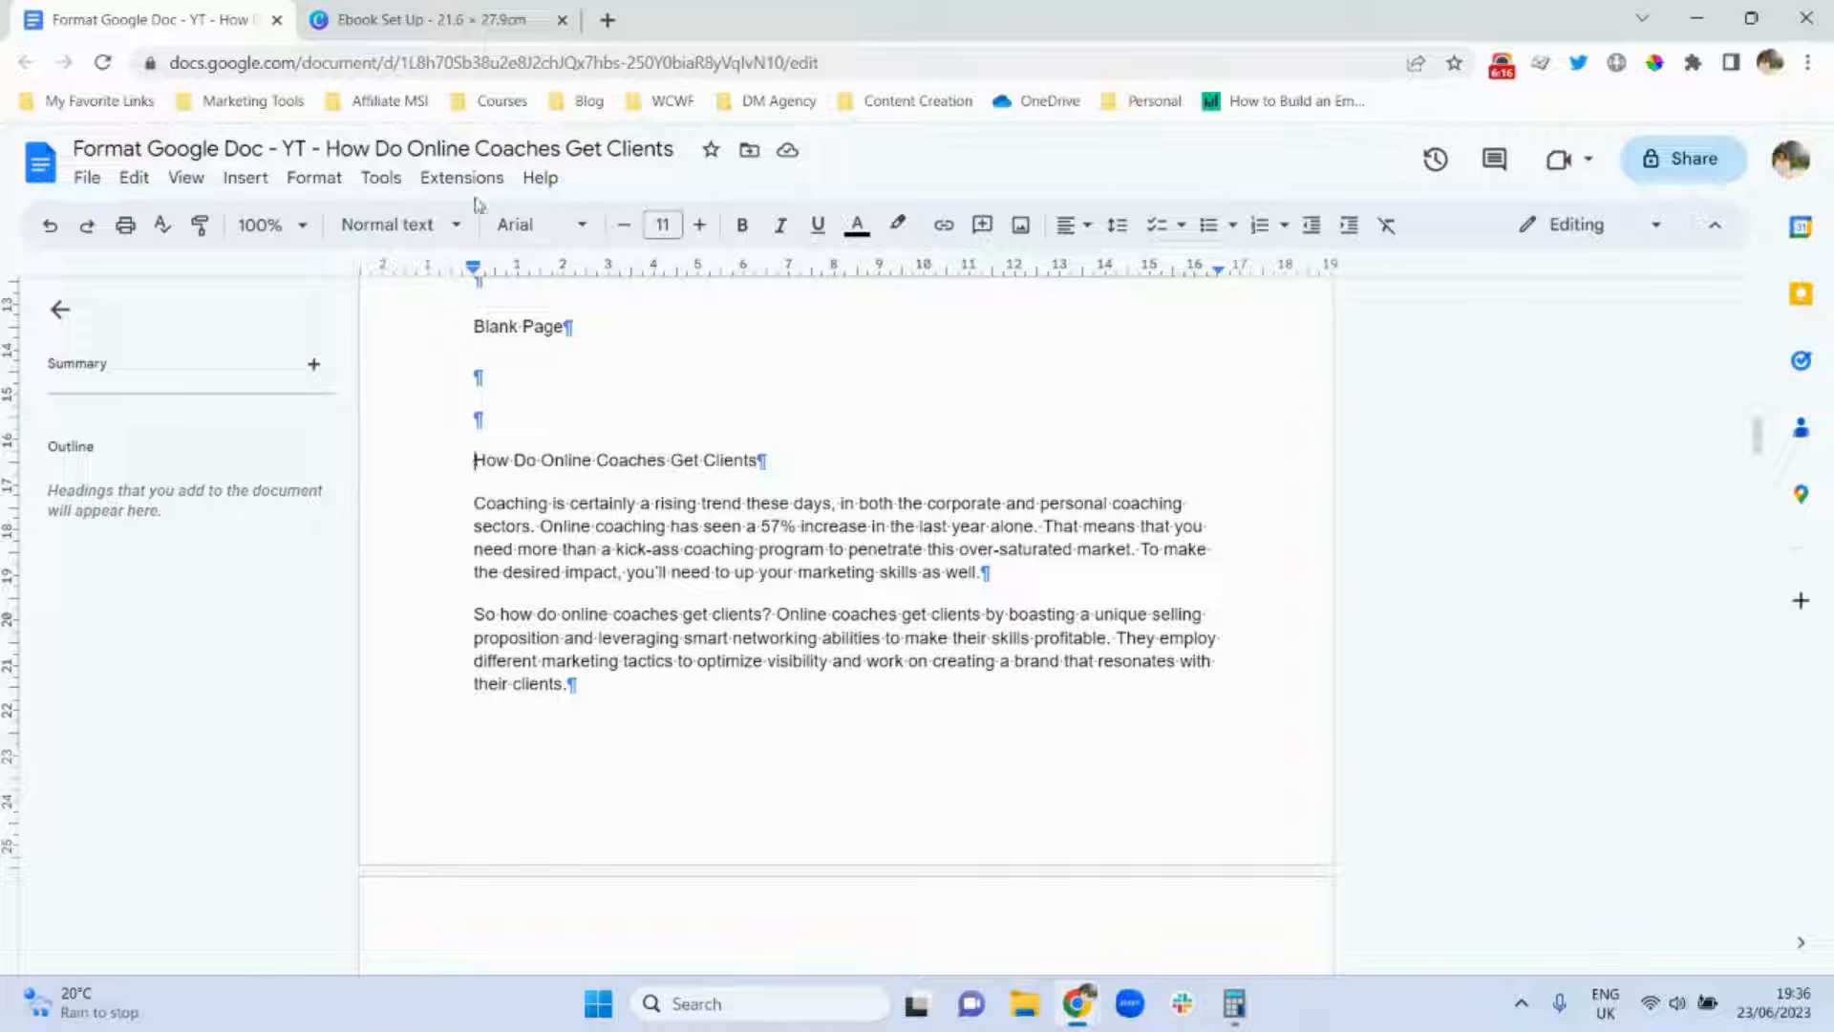
{"action": "left_click", "coordinate": [245, 180]}
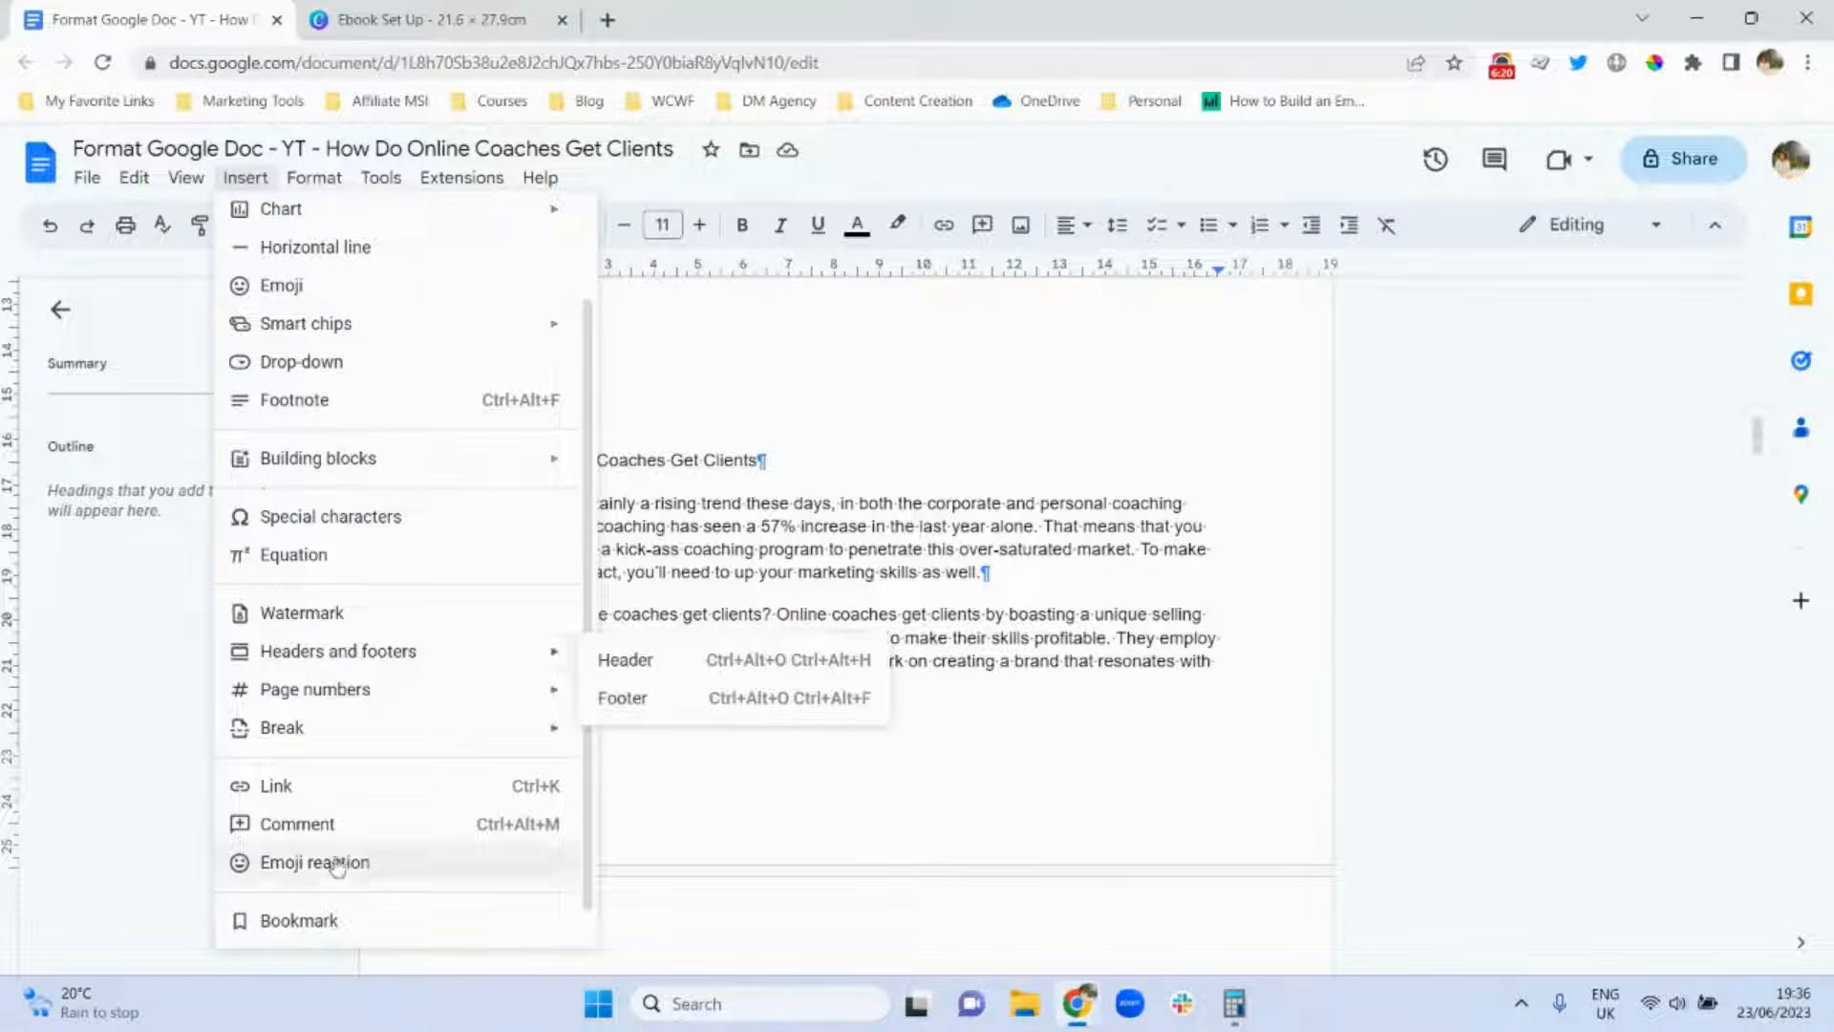
{"action": "mouse_move", "coordinate": [468, 734]}
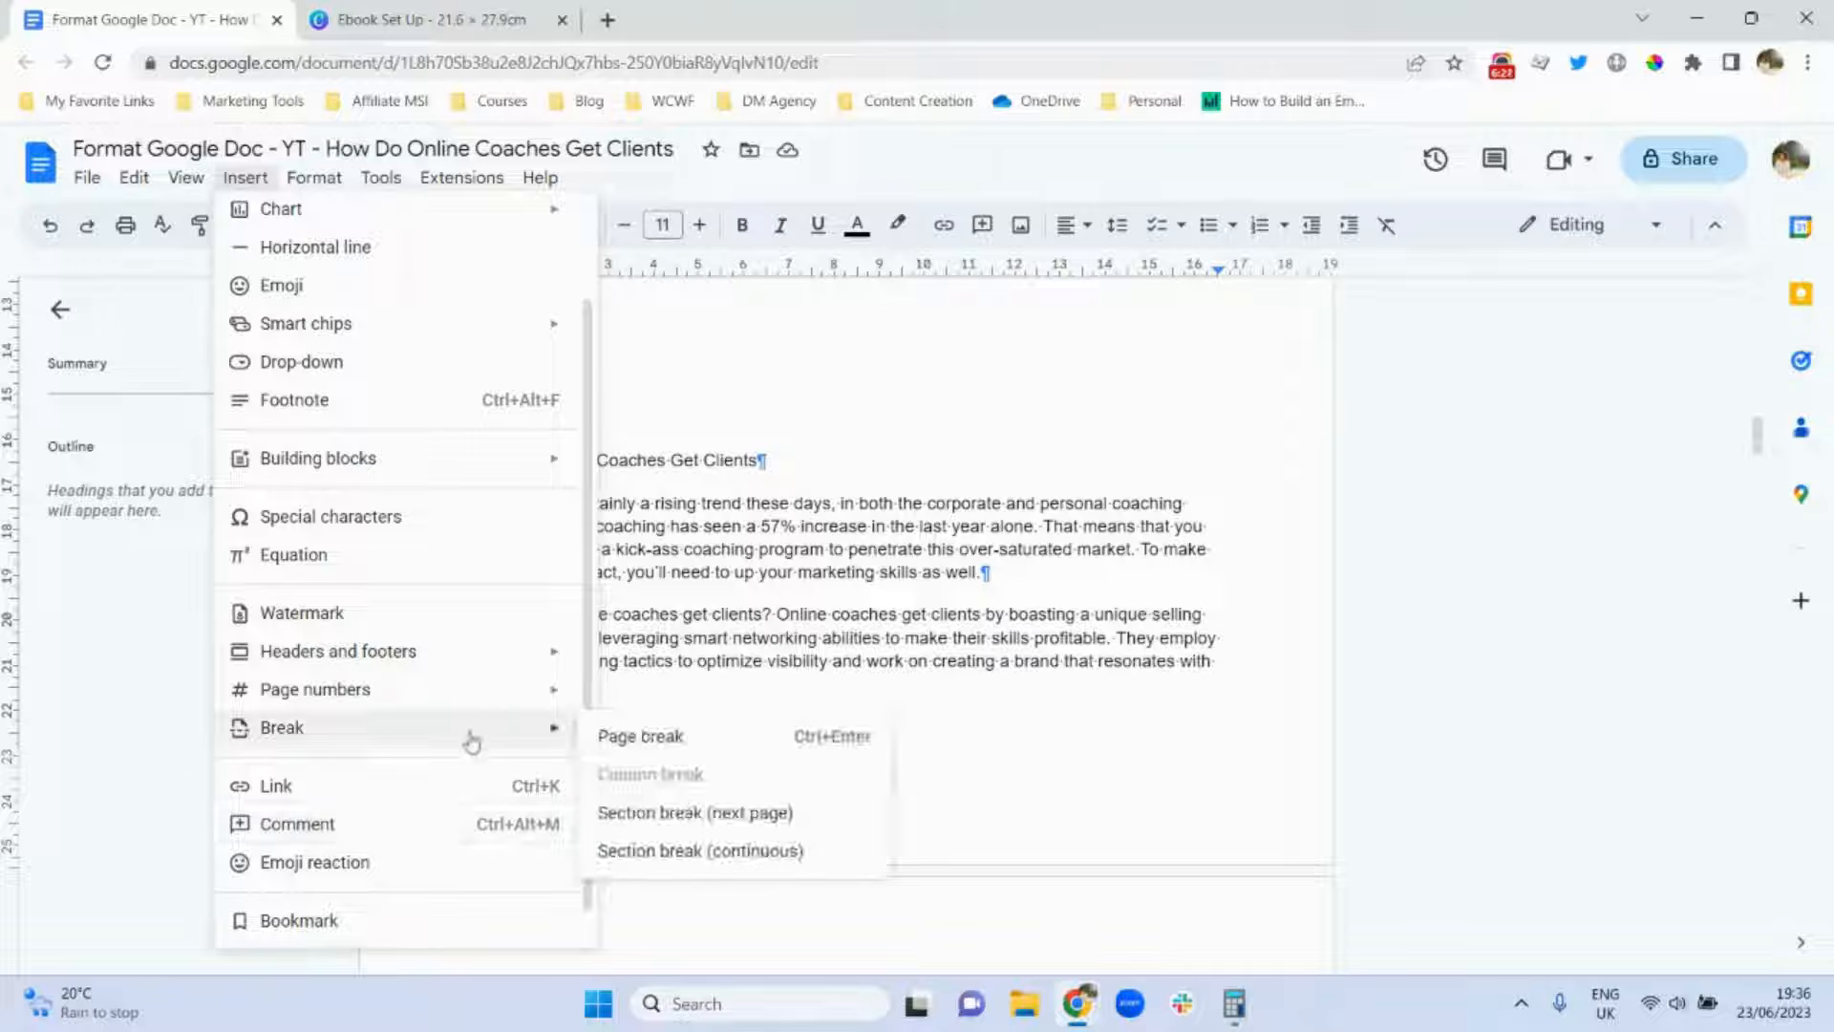
{"action": "left_click", "coordinate": [655, 751]}
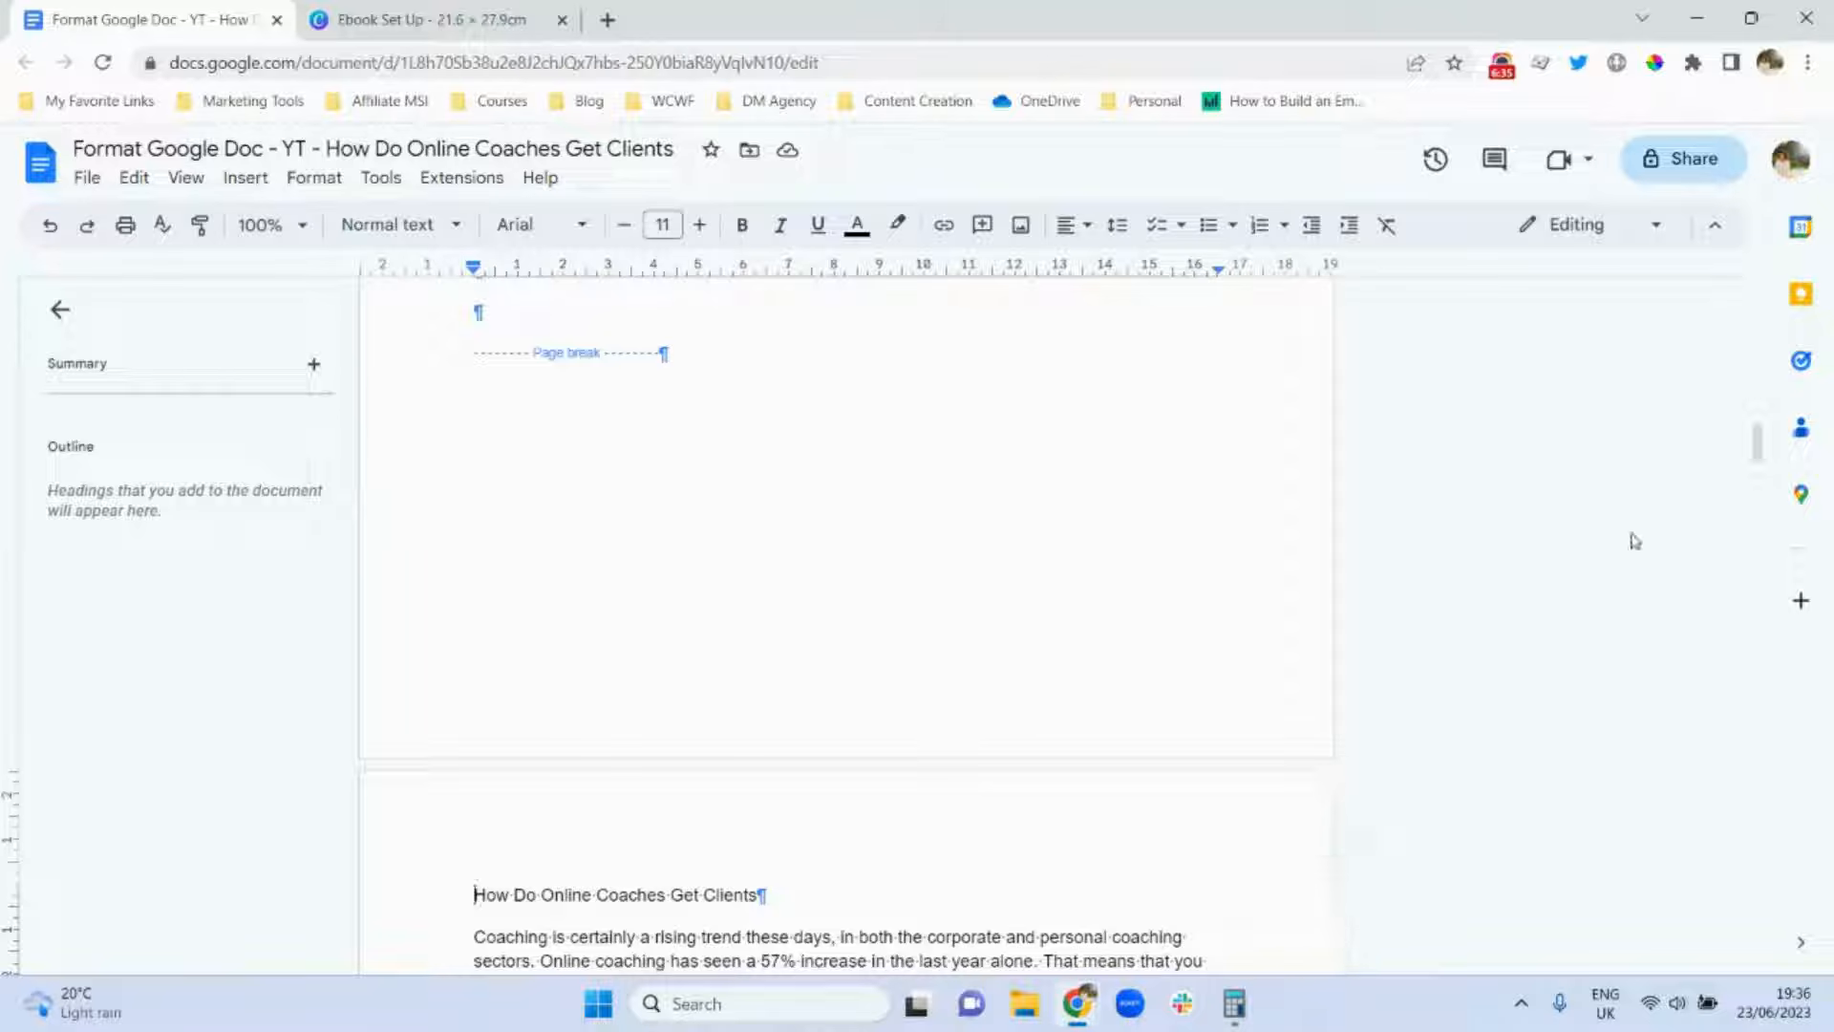
Insert a page break so the Blank Page section starts on a fresh page.
{"action": "mouse_move", "coordinate": [1757, 444]}
{"action": "left_mouse_down"}
{"action": "mouse_move", "coordinate": [1757, 399]}
{"action": "mouse_move", "coordinate": [1757, 416]}
{"action": "left_mouse_up"}
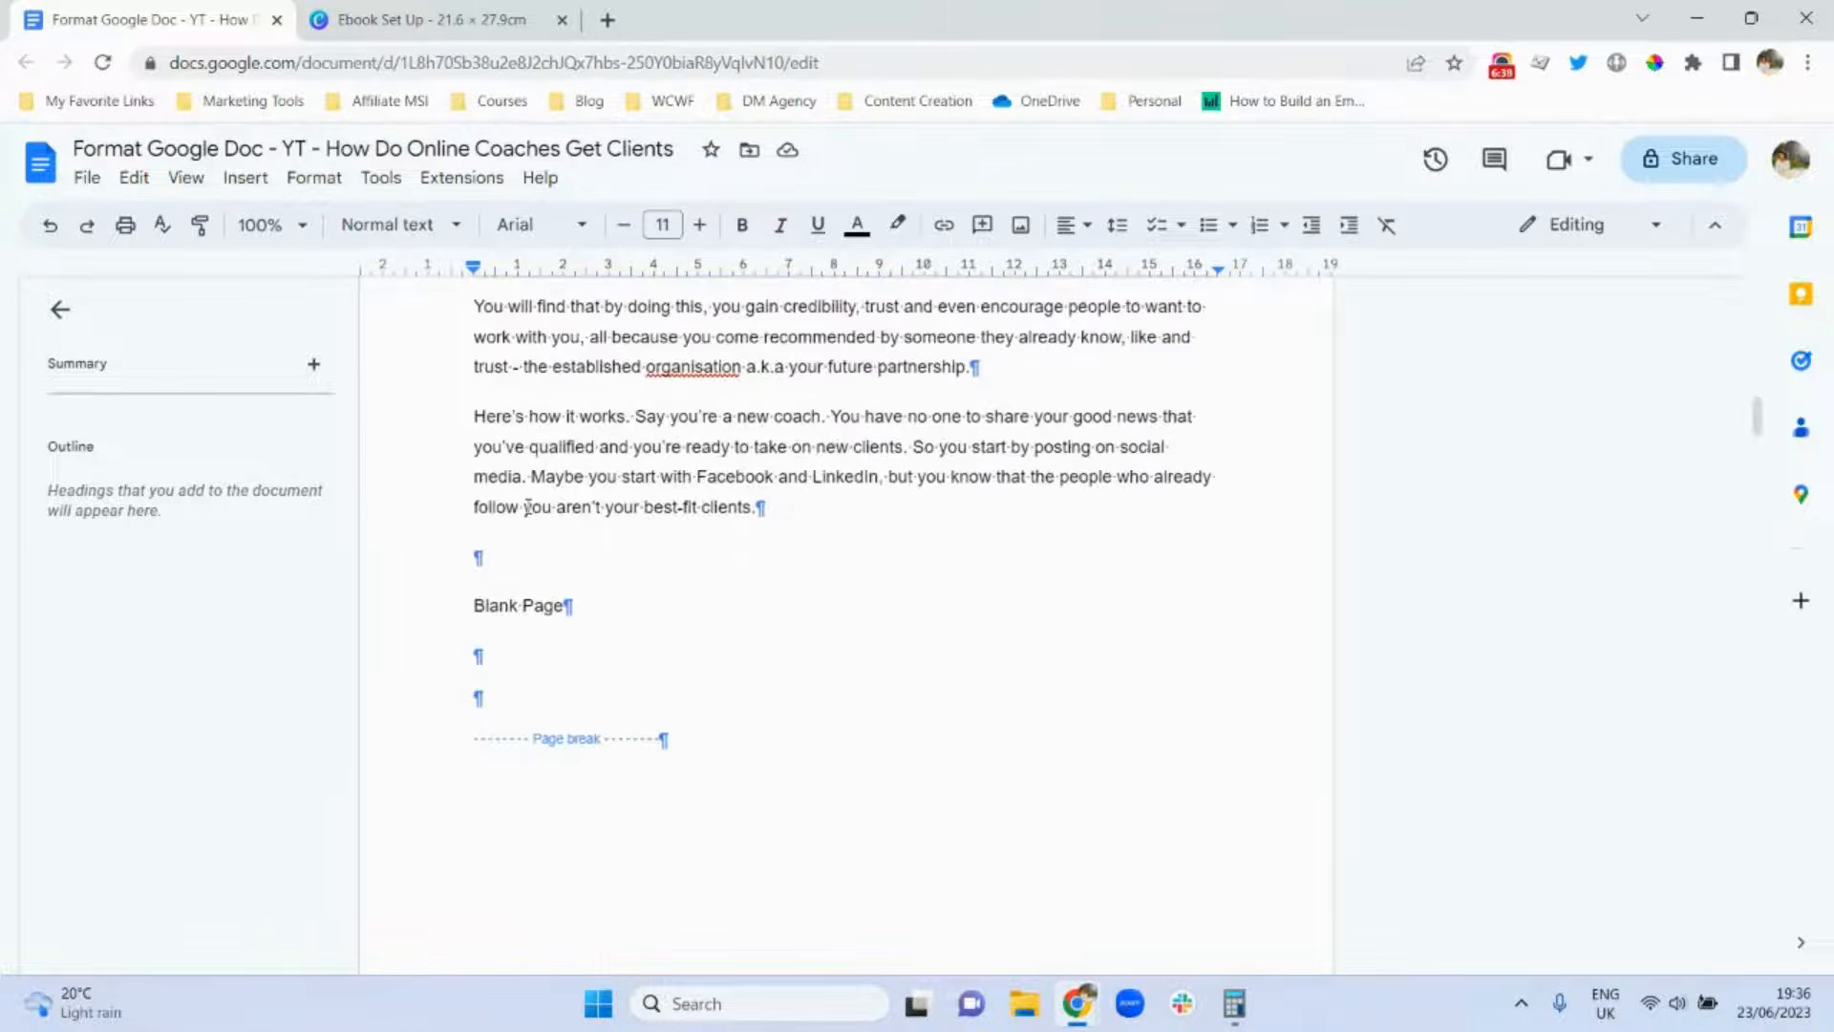
{"action": "left_click", "coordinate": [466, 604]}
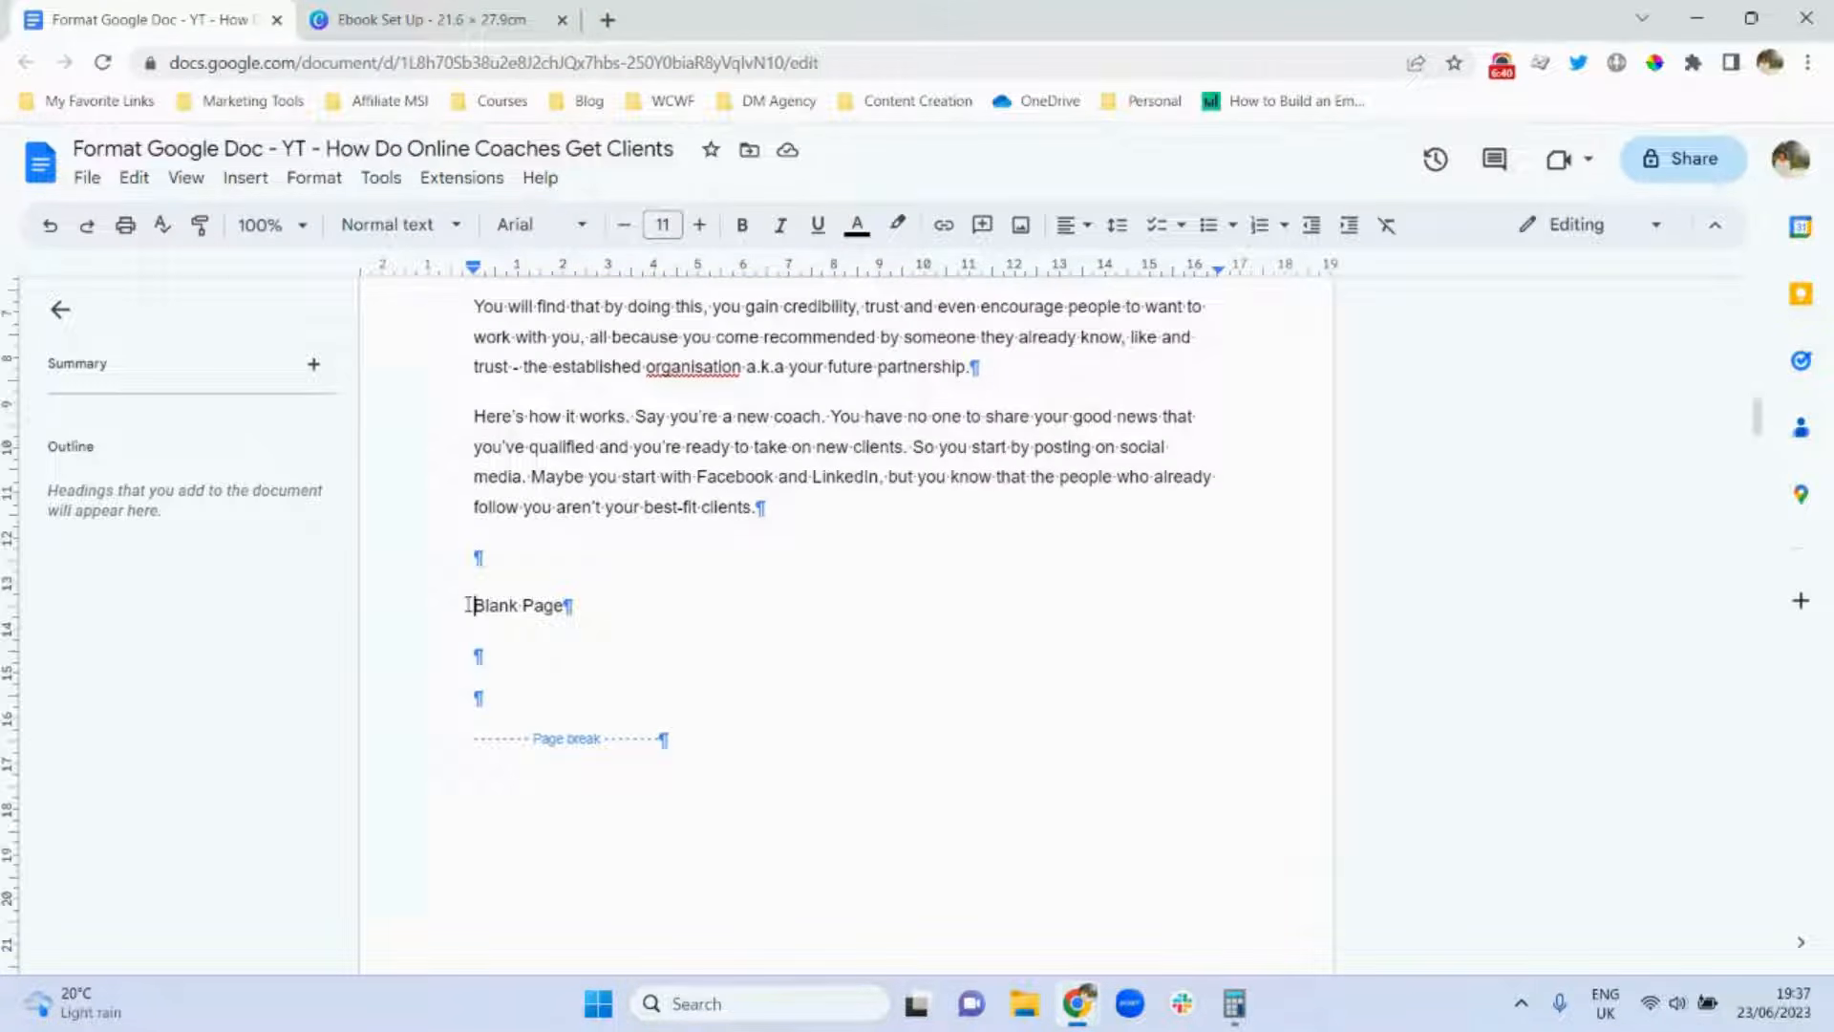
{"action": "left_click", "coordinate": [242, 185]}
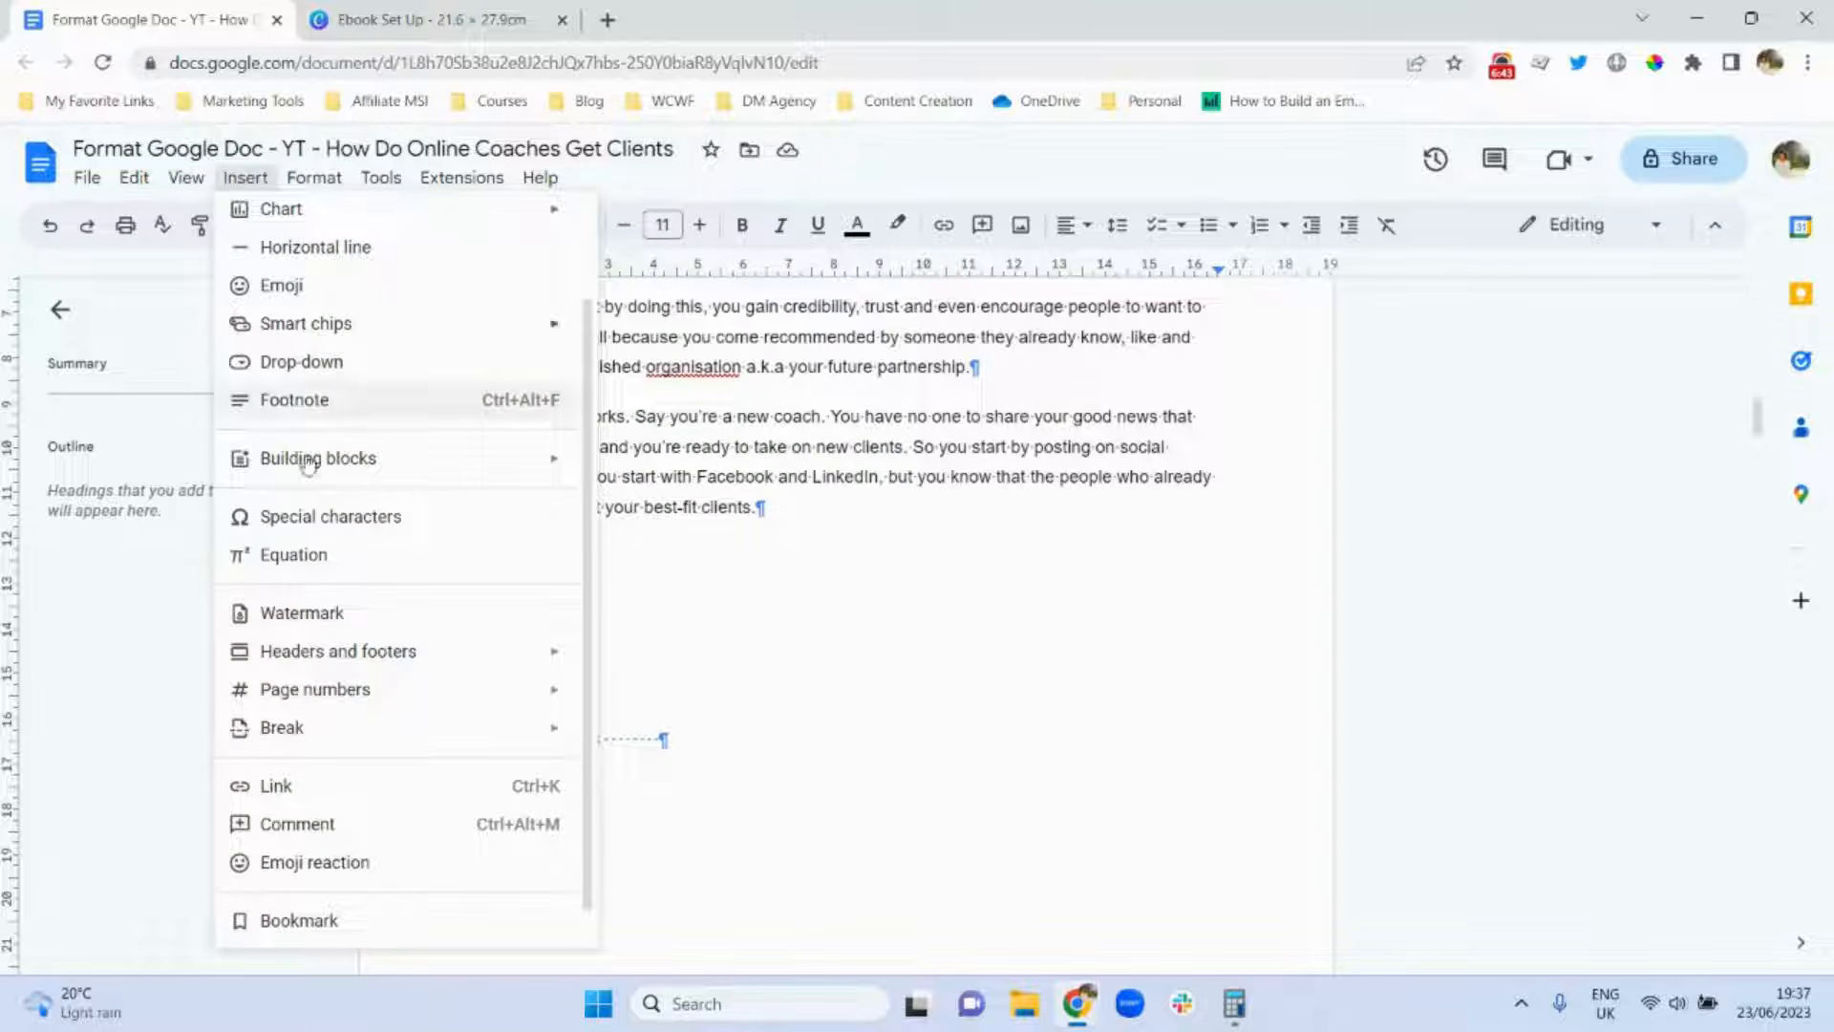
{"action": "mouse_move", "coordinate": [369, 728]}
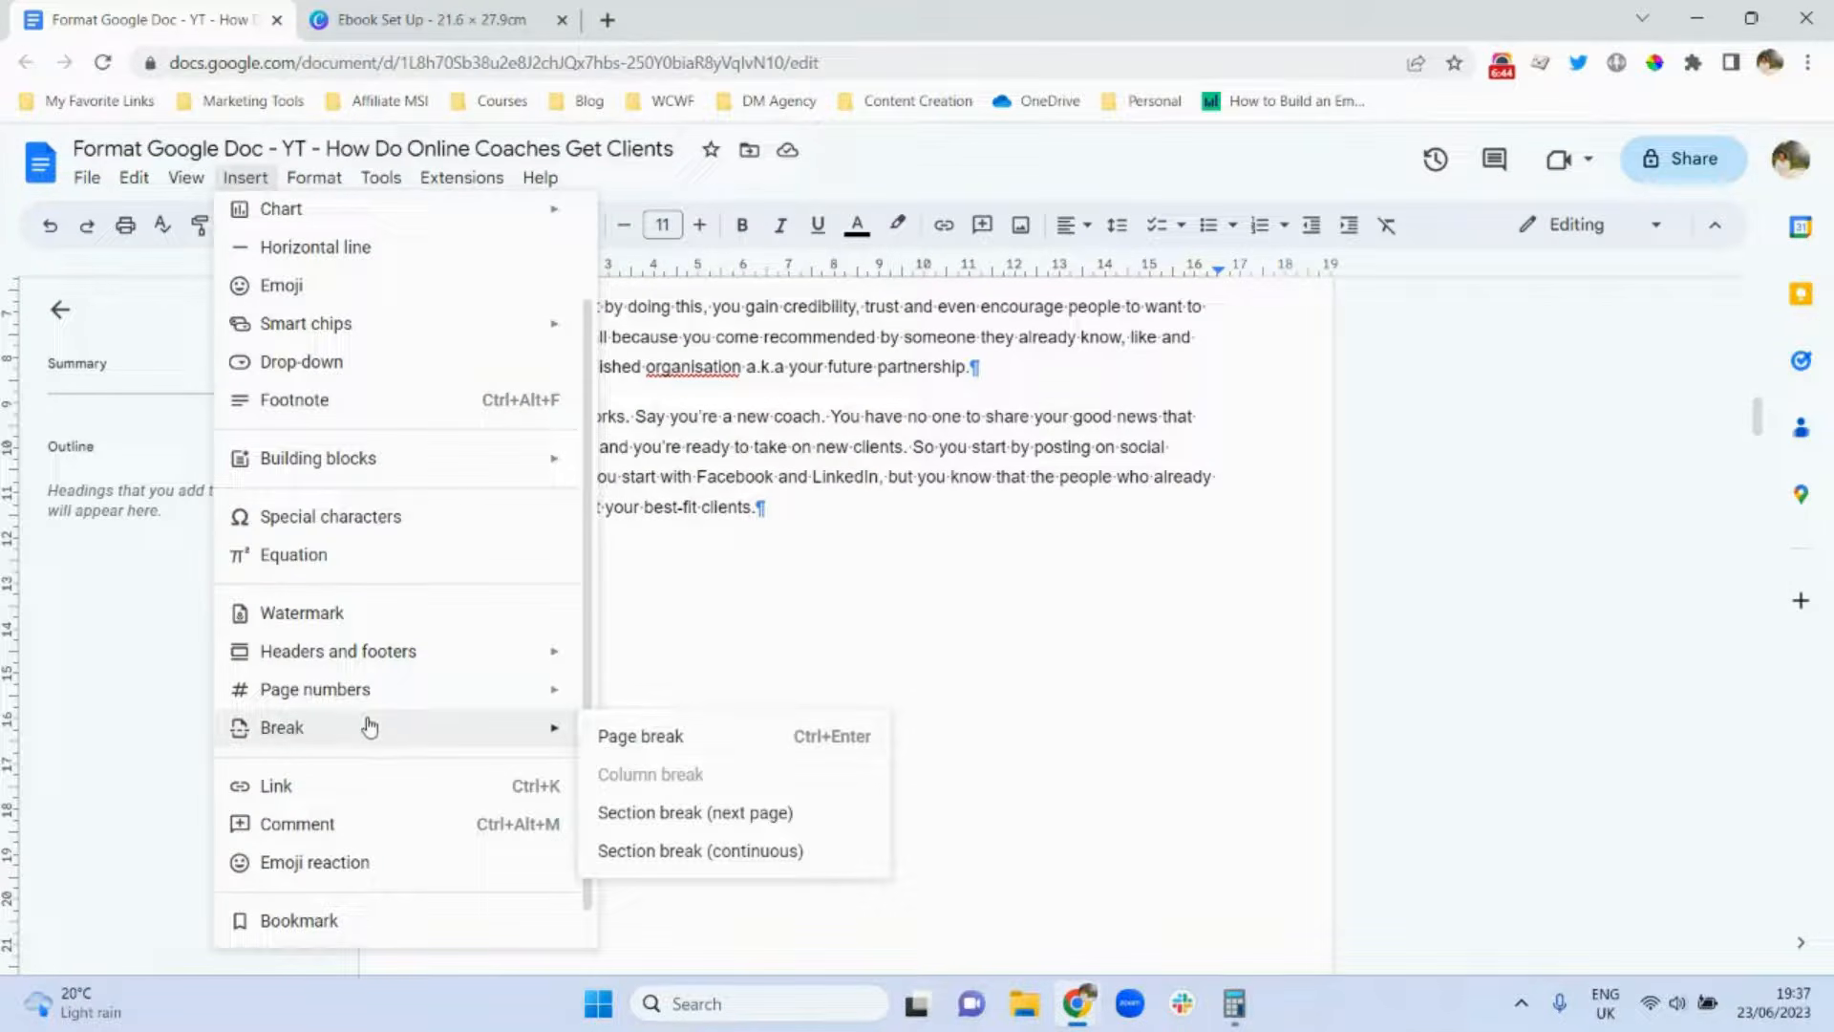
{"action": "left_click", "coordinate": [630, 743]}
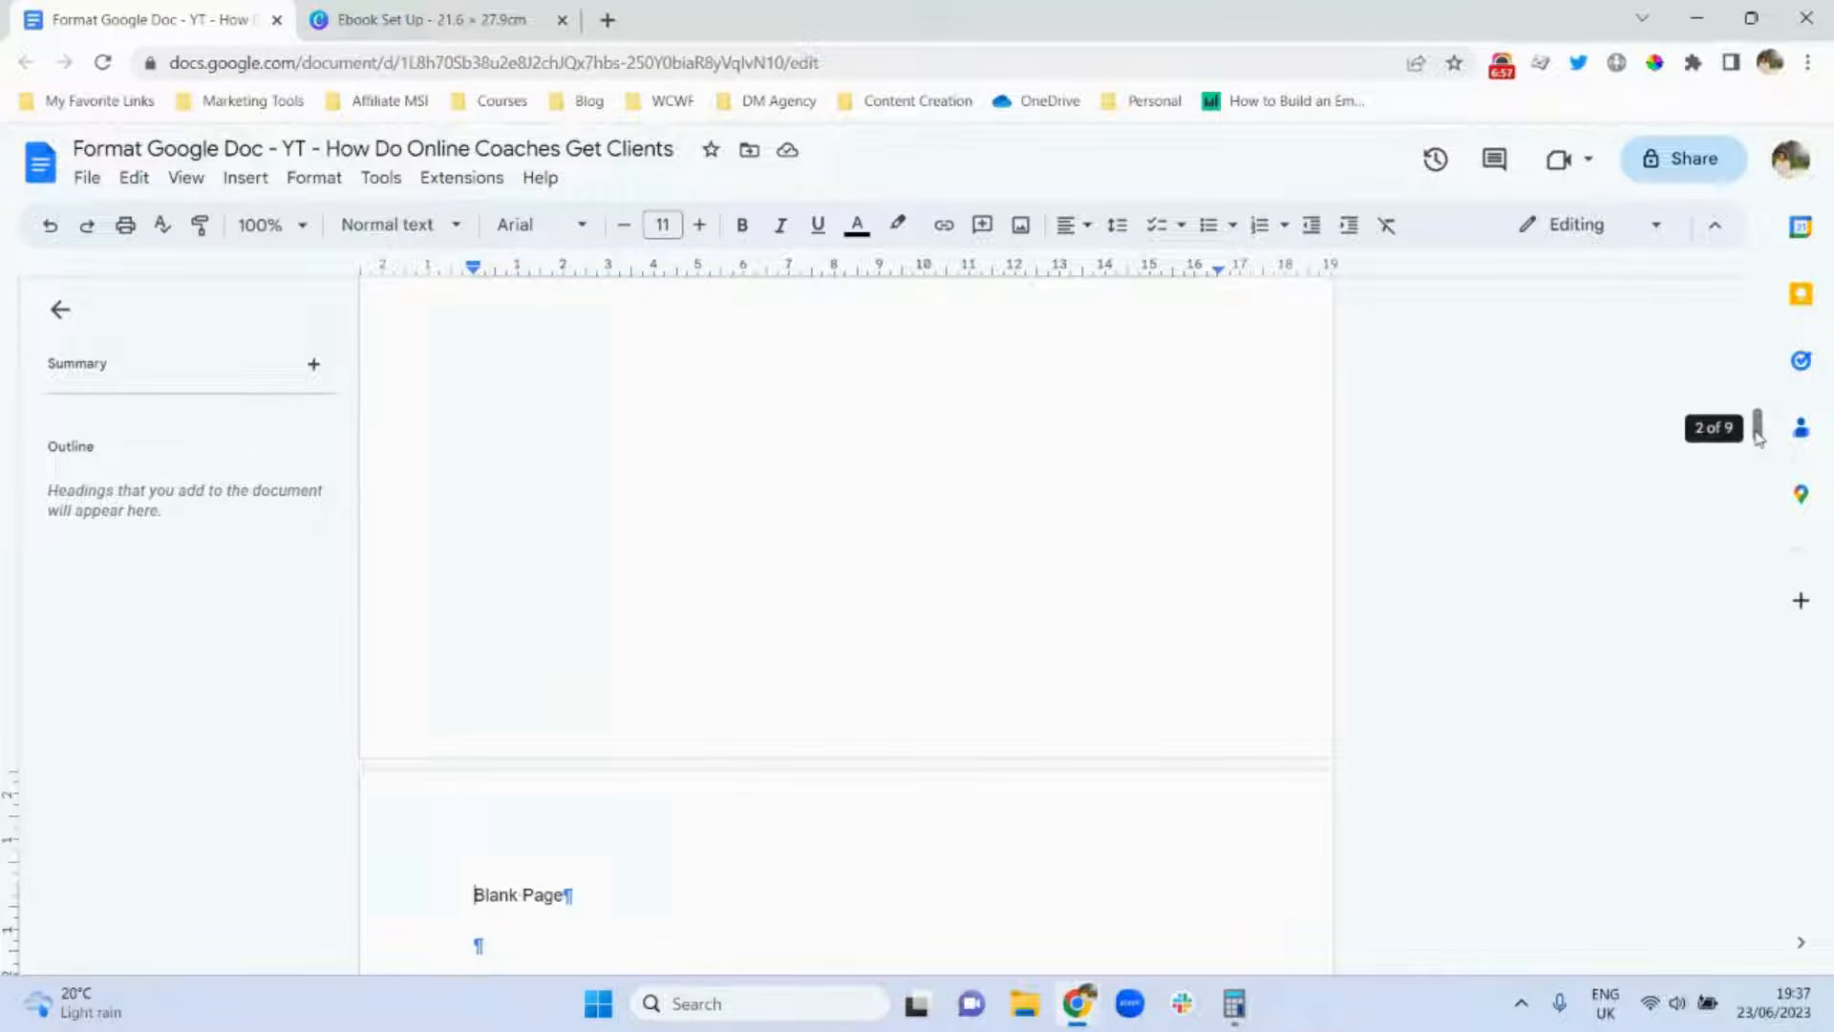
{"action": "left_click_drag", "start_coordinate": [1758, 435], "coordinate": [1758, 533]}
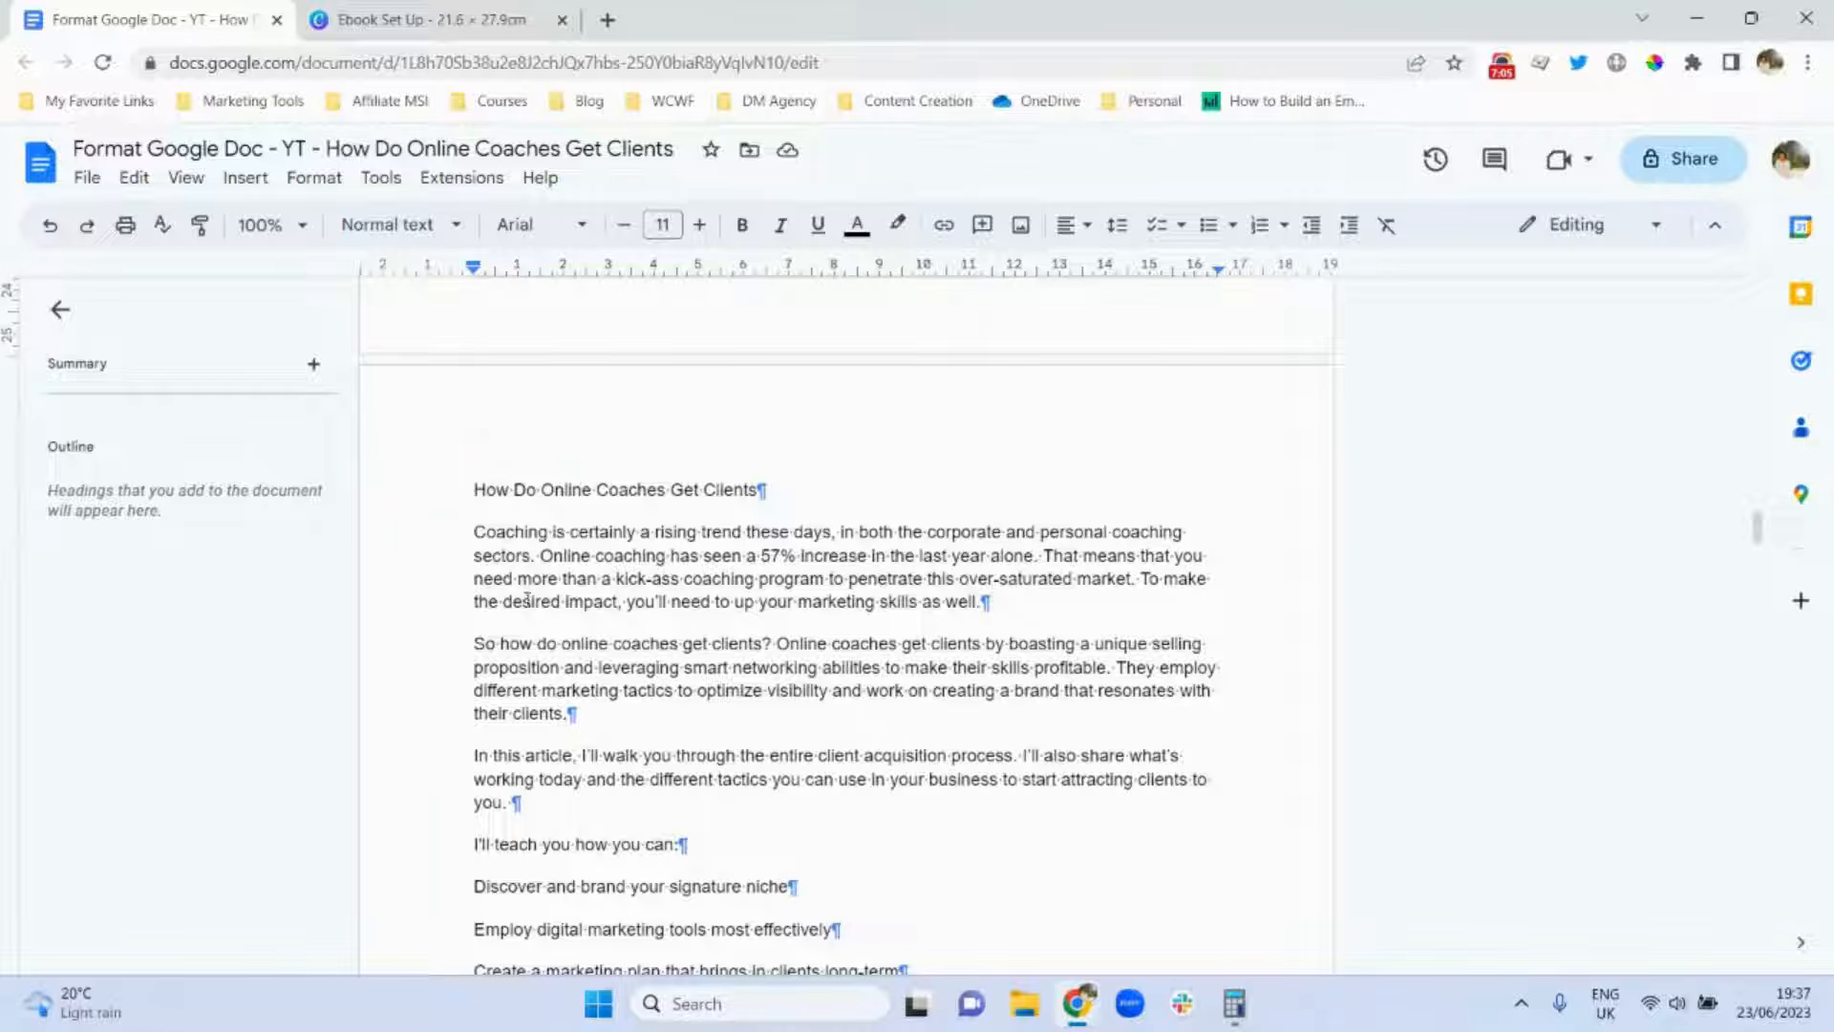
{"action": "left_click_drag", "start_coordinate": [1760, 530], "coordinate": [1759, 465]}
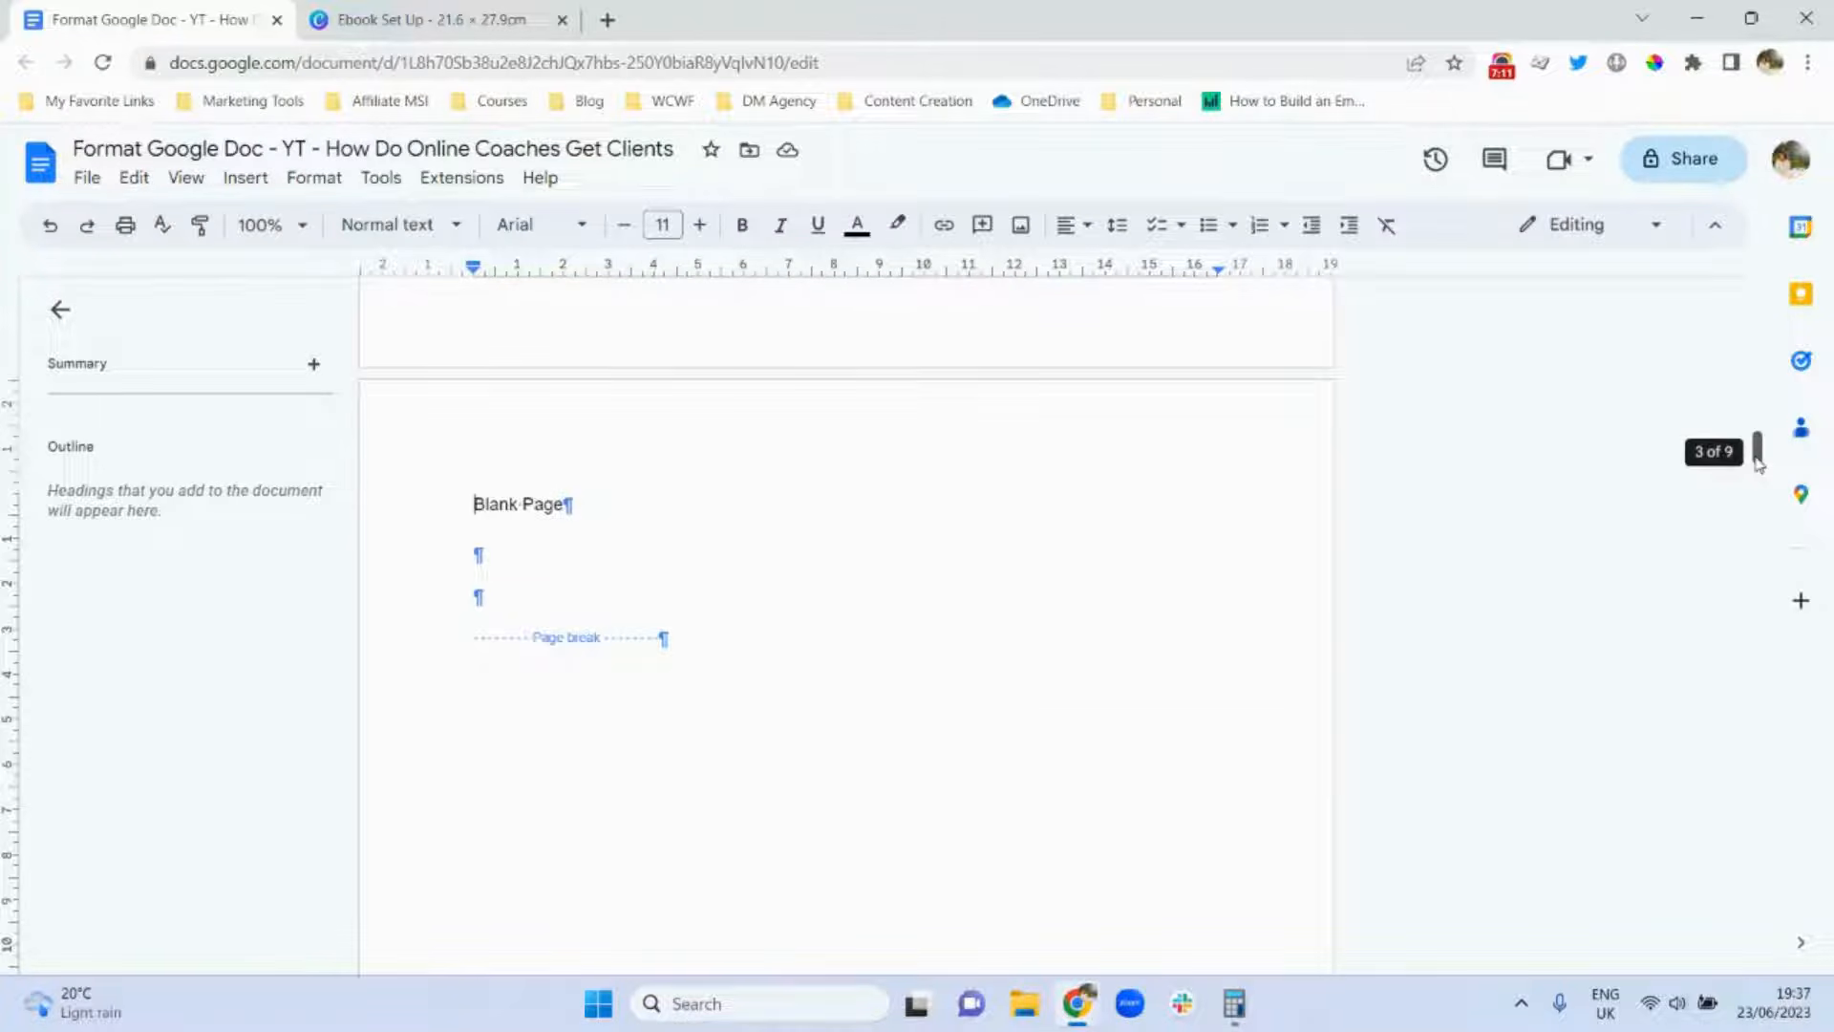
{"action": "left_click_drag", "start_coordinate": [1760, 465], "coordinate": [1755, 331]}
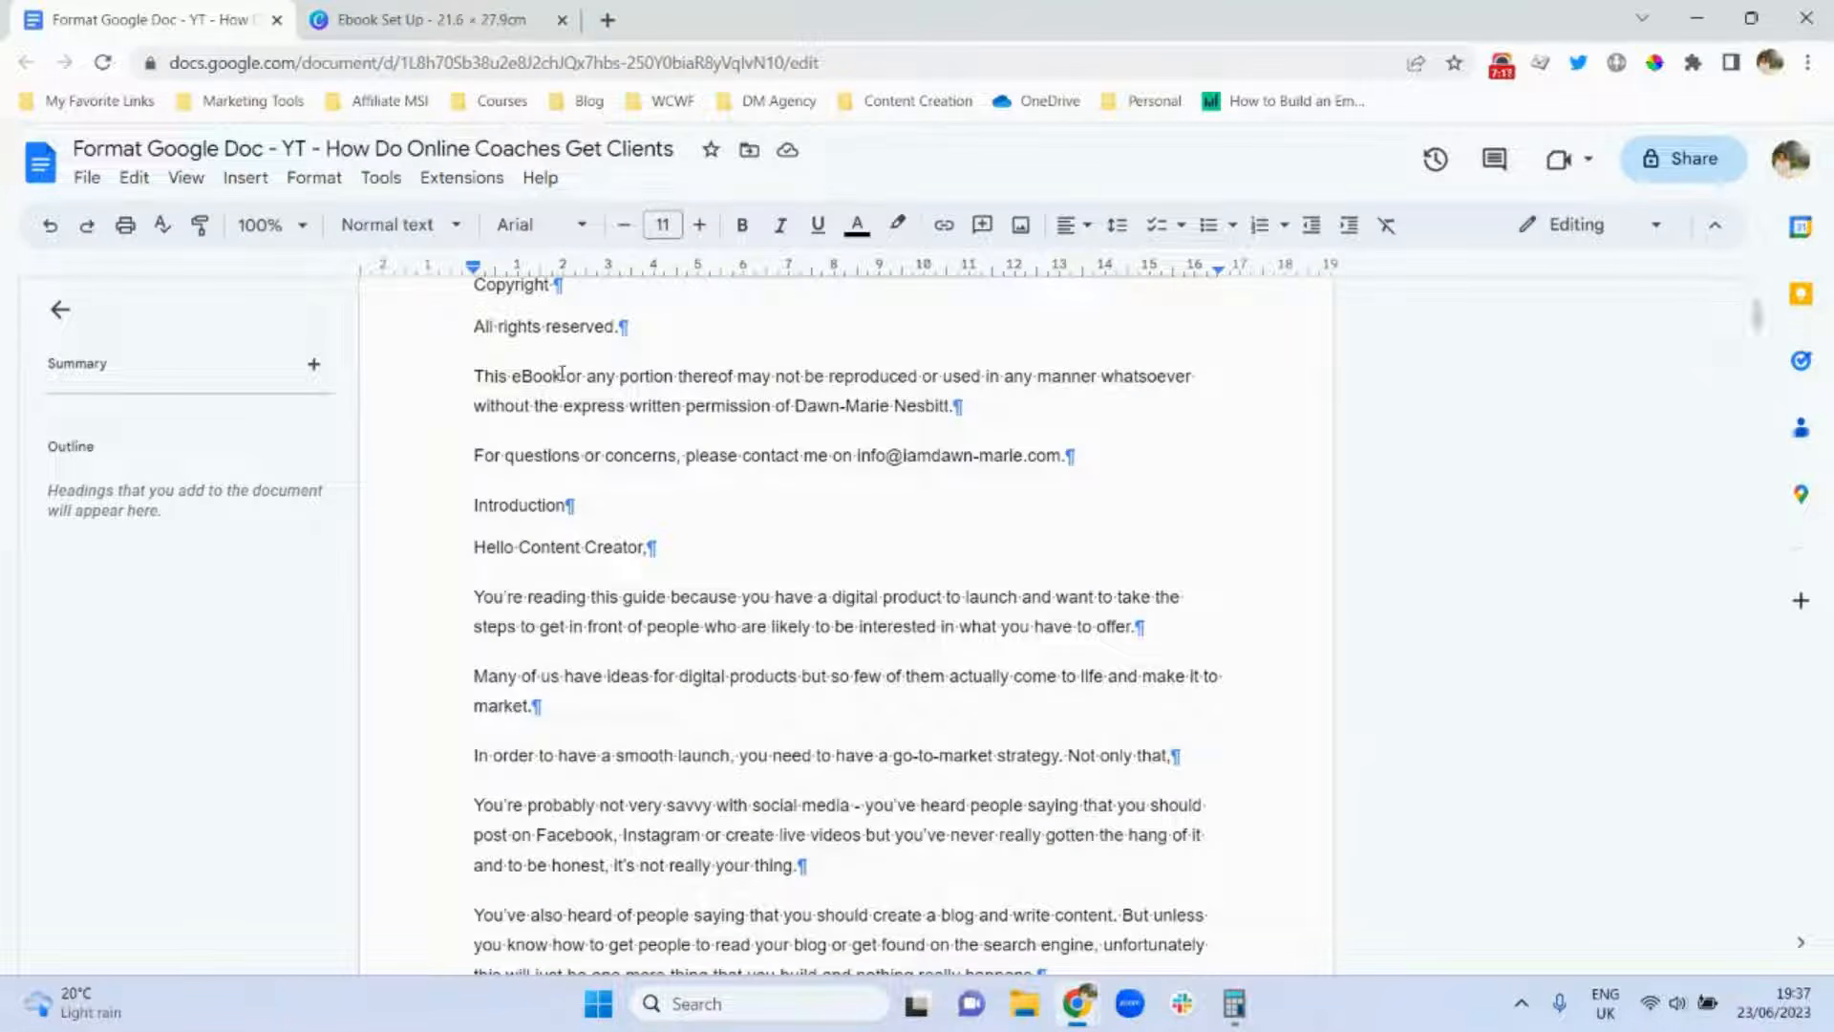
Insert a page break so the Introduction starts on a new page.
{"action": "left_click", "coordinate": [464, 504]}
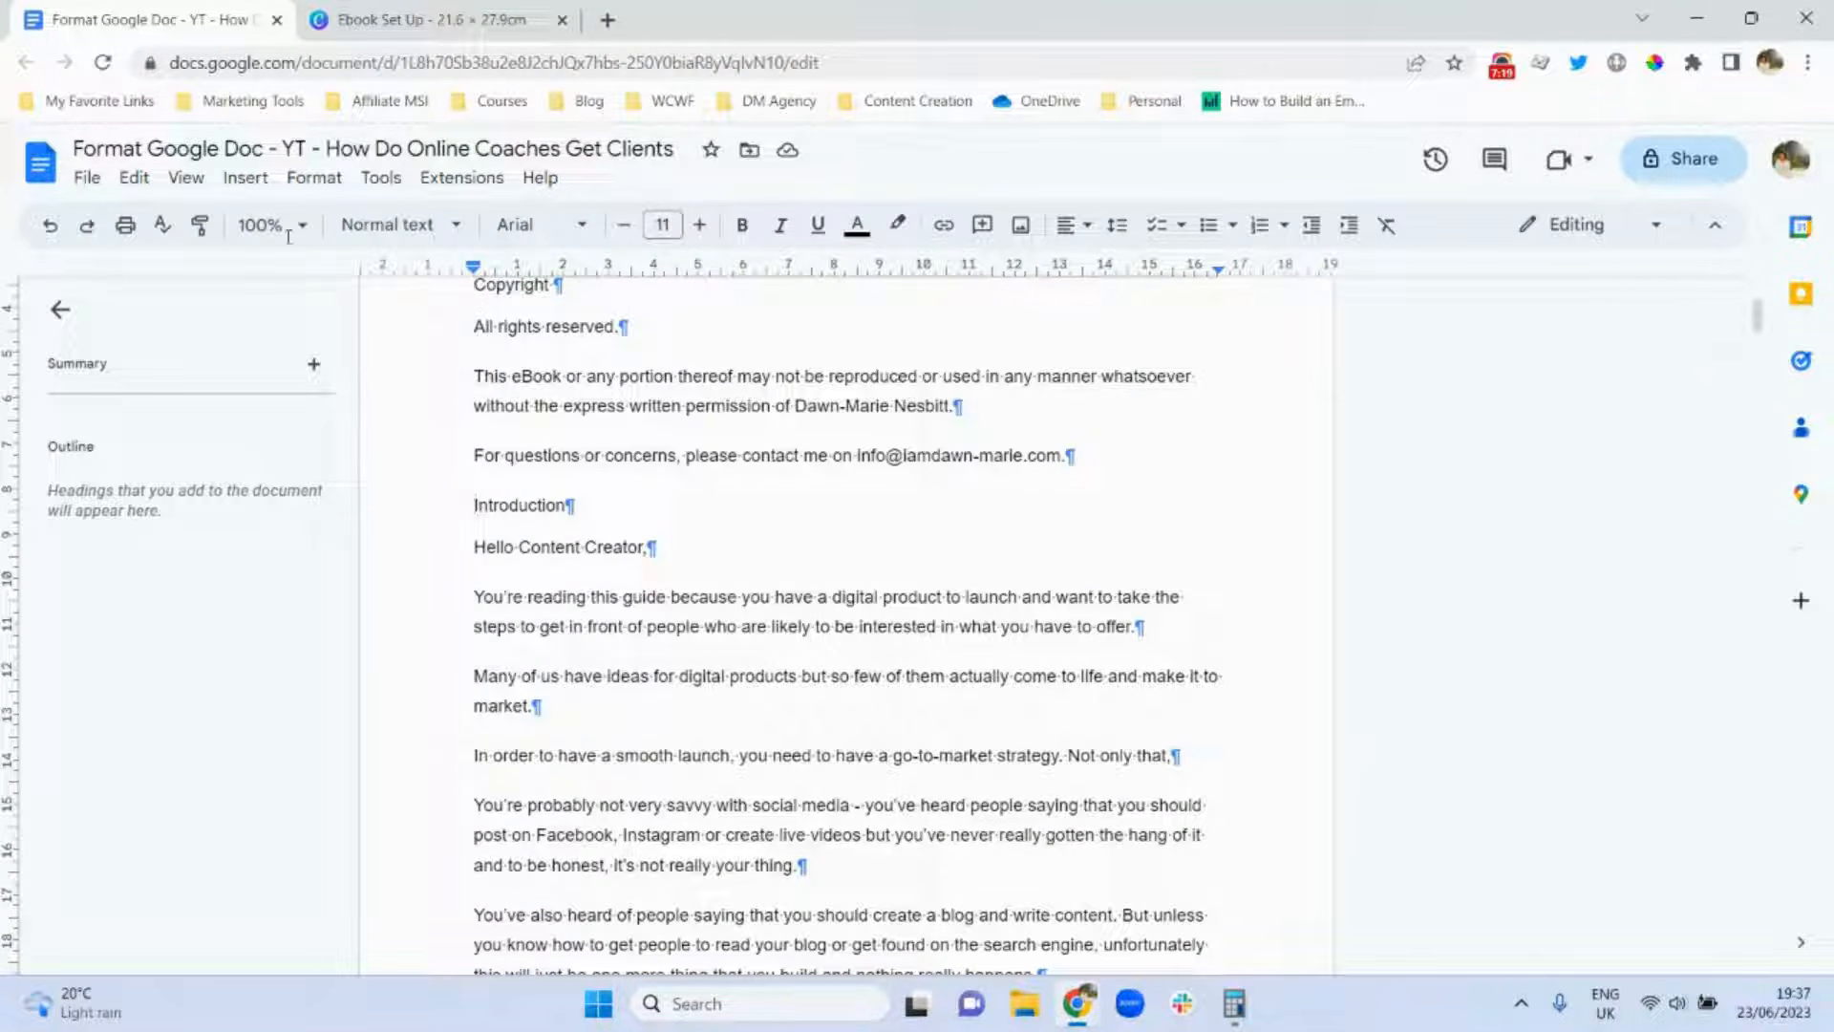
{"action": "left_click", "coordinate": [232, 180]}
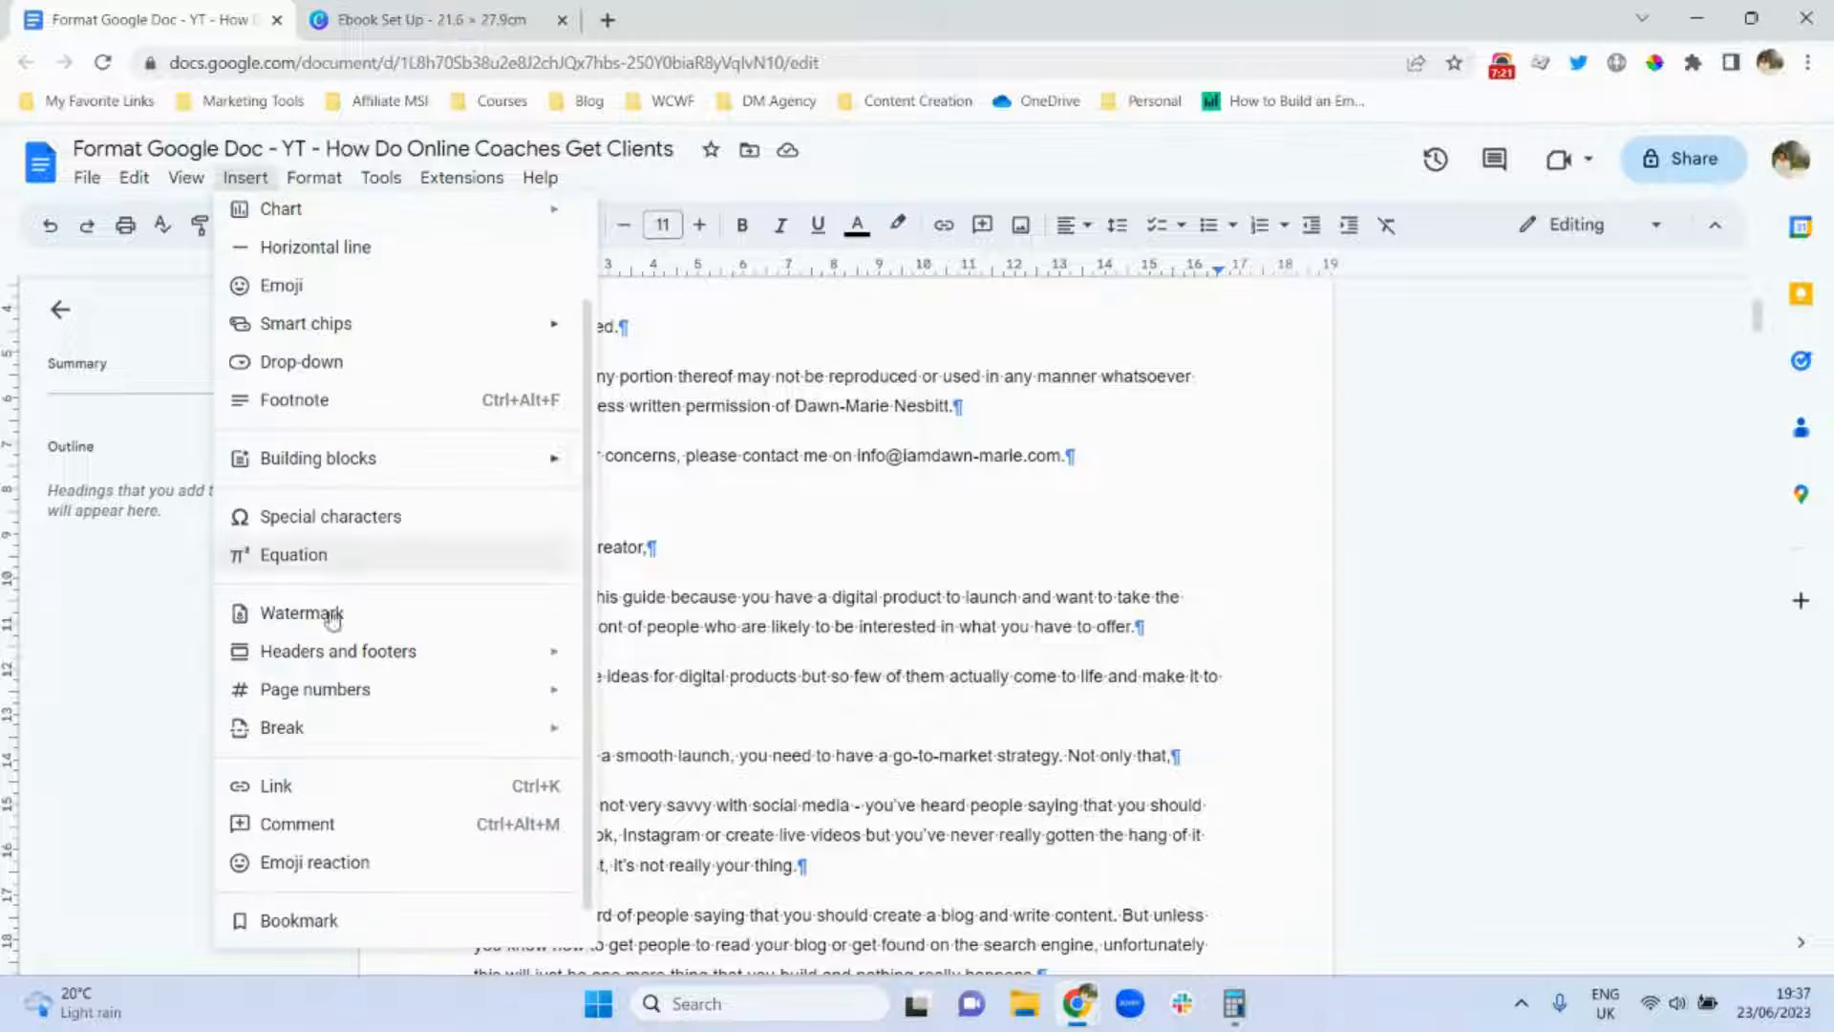
{"action": "mouse_move", "coordinate": [362, 728]}
{"action": "left_click", "coordinate": [646, 749]}
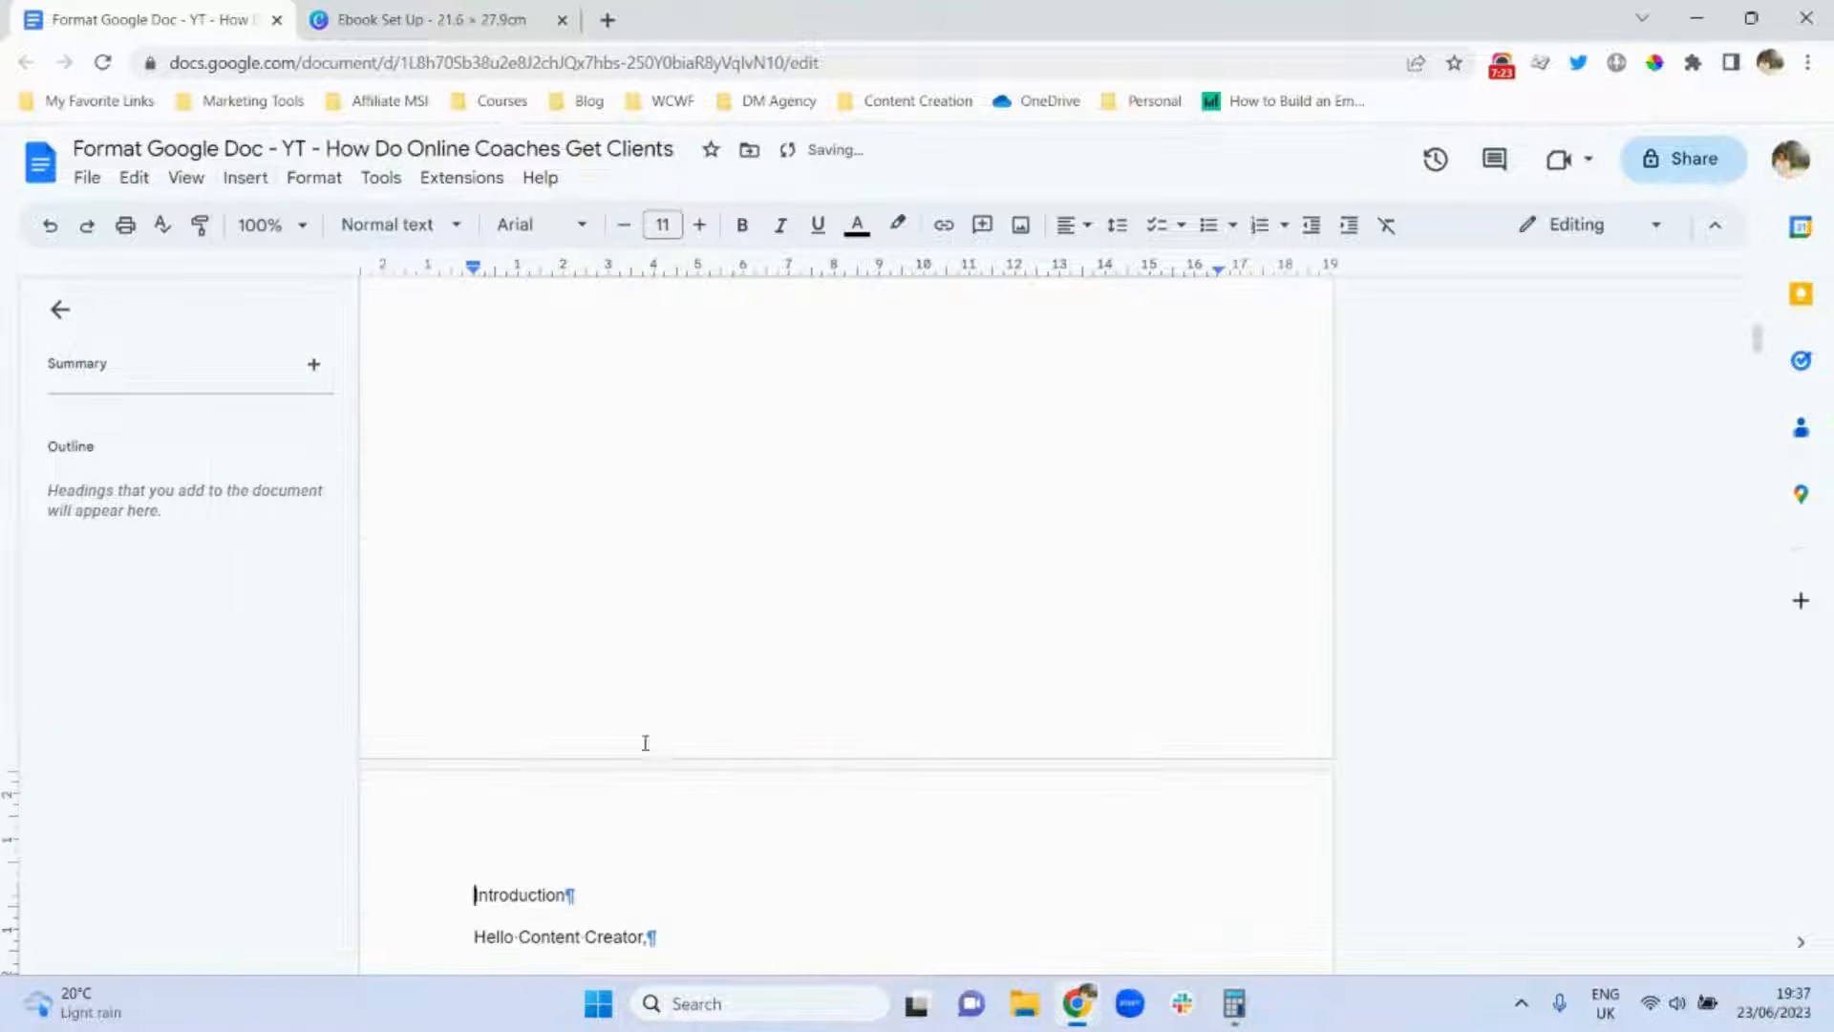
Insert a page break so the Copyright notice starts on its own page.
{"action": "left_click_drag", "start_coordinate": [1758, 341], "coordinate": [1760, 299]}
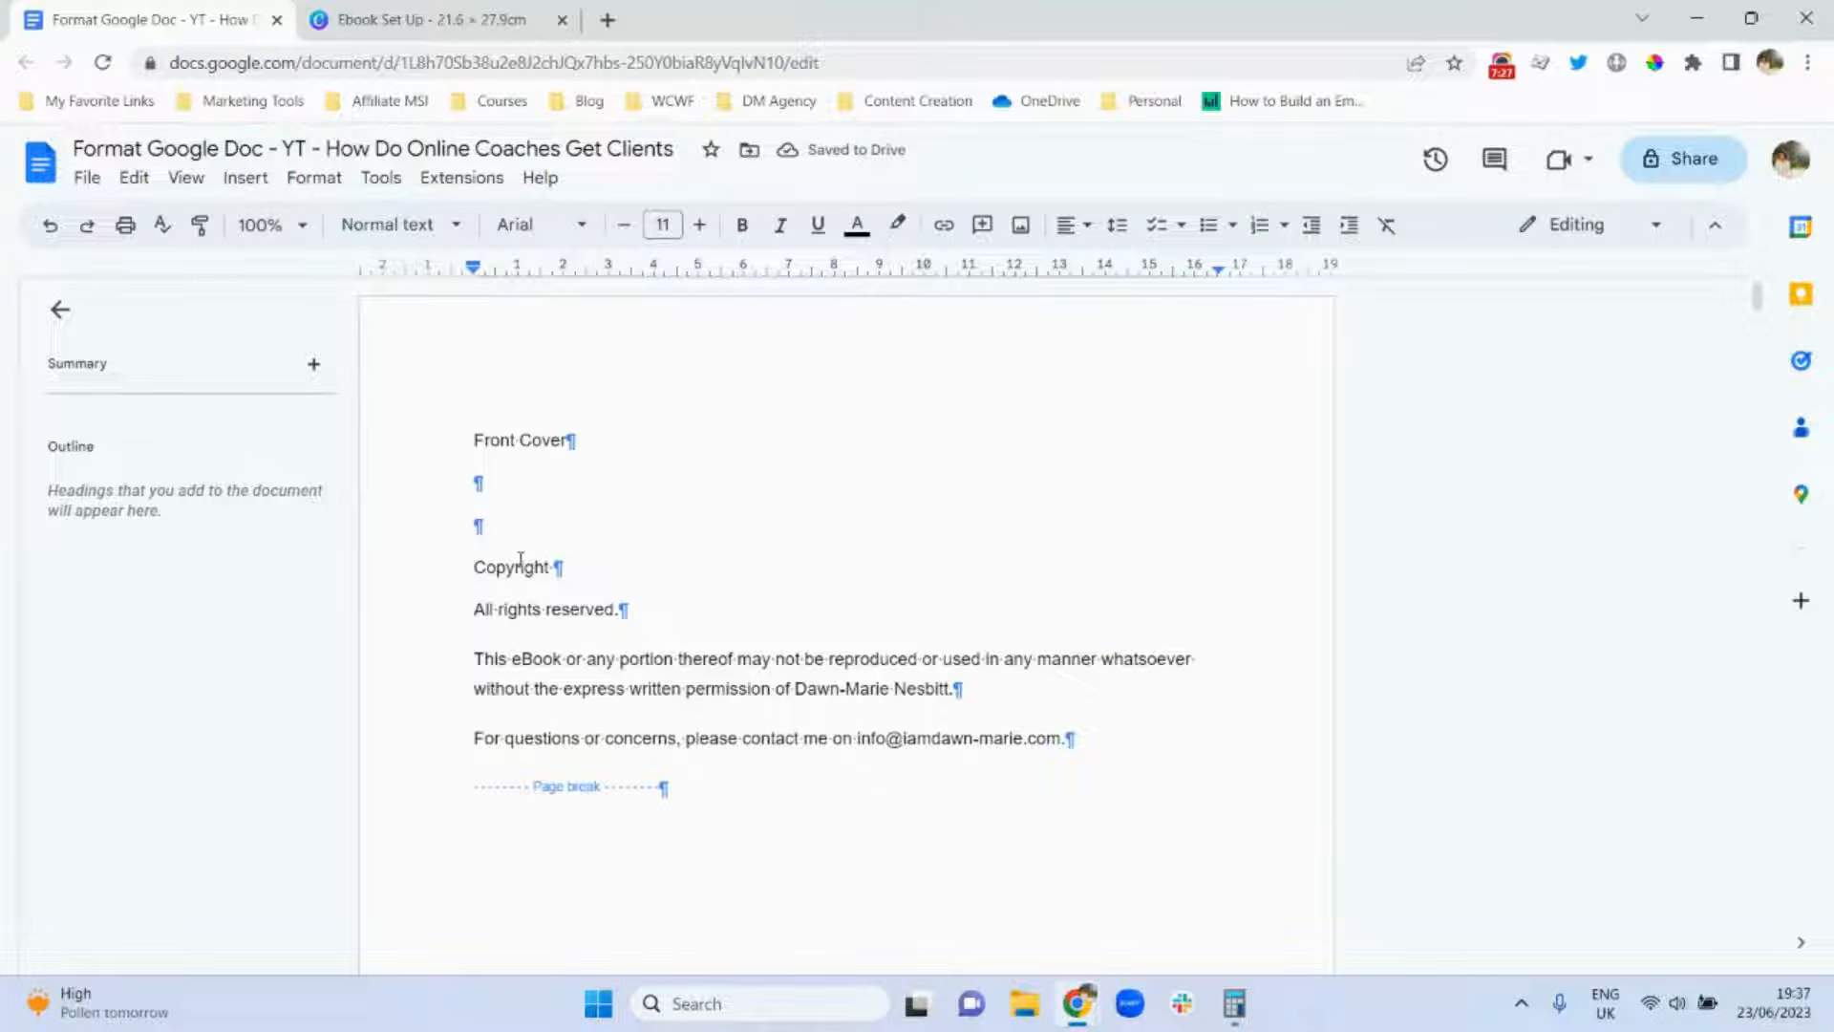
{"action": "left_click", "coordinate": [468, 567]}
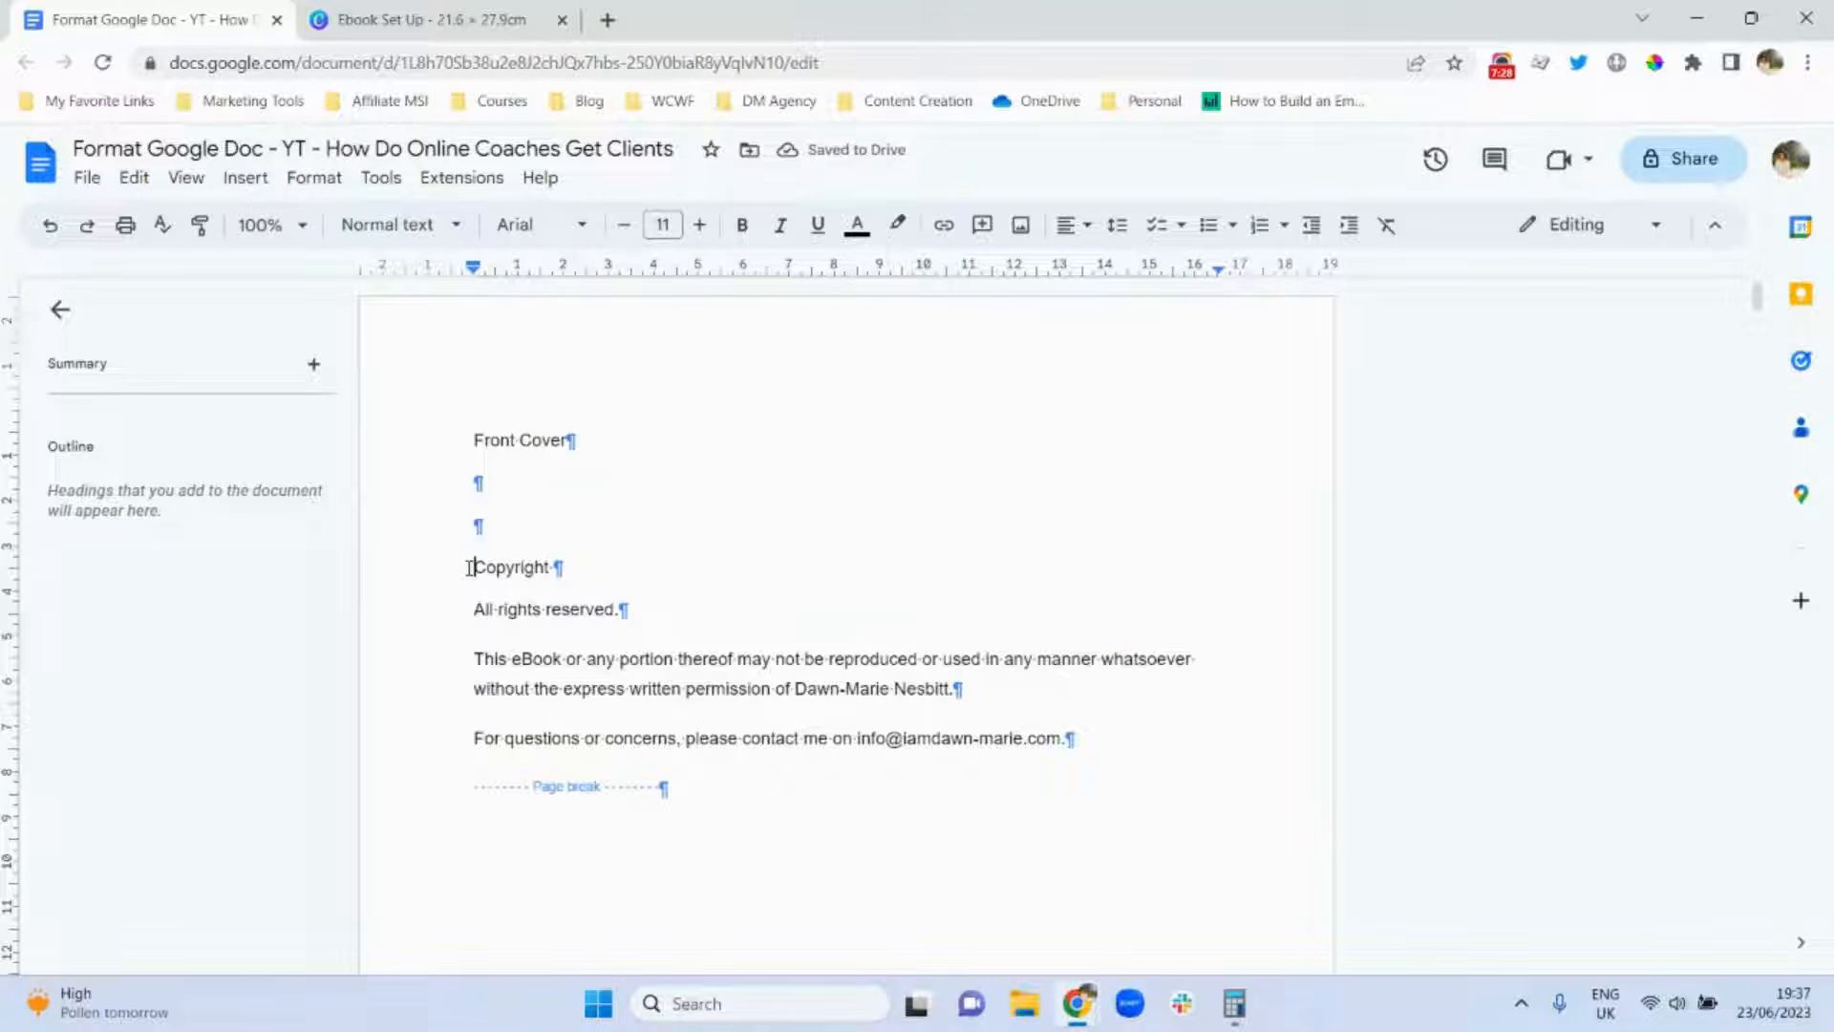
{"action": "left_click", "coordinate": [244, 179]}
{"action": "mouse_move", "coordinate": [369, 736]}
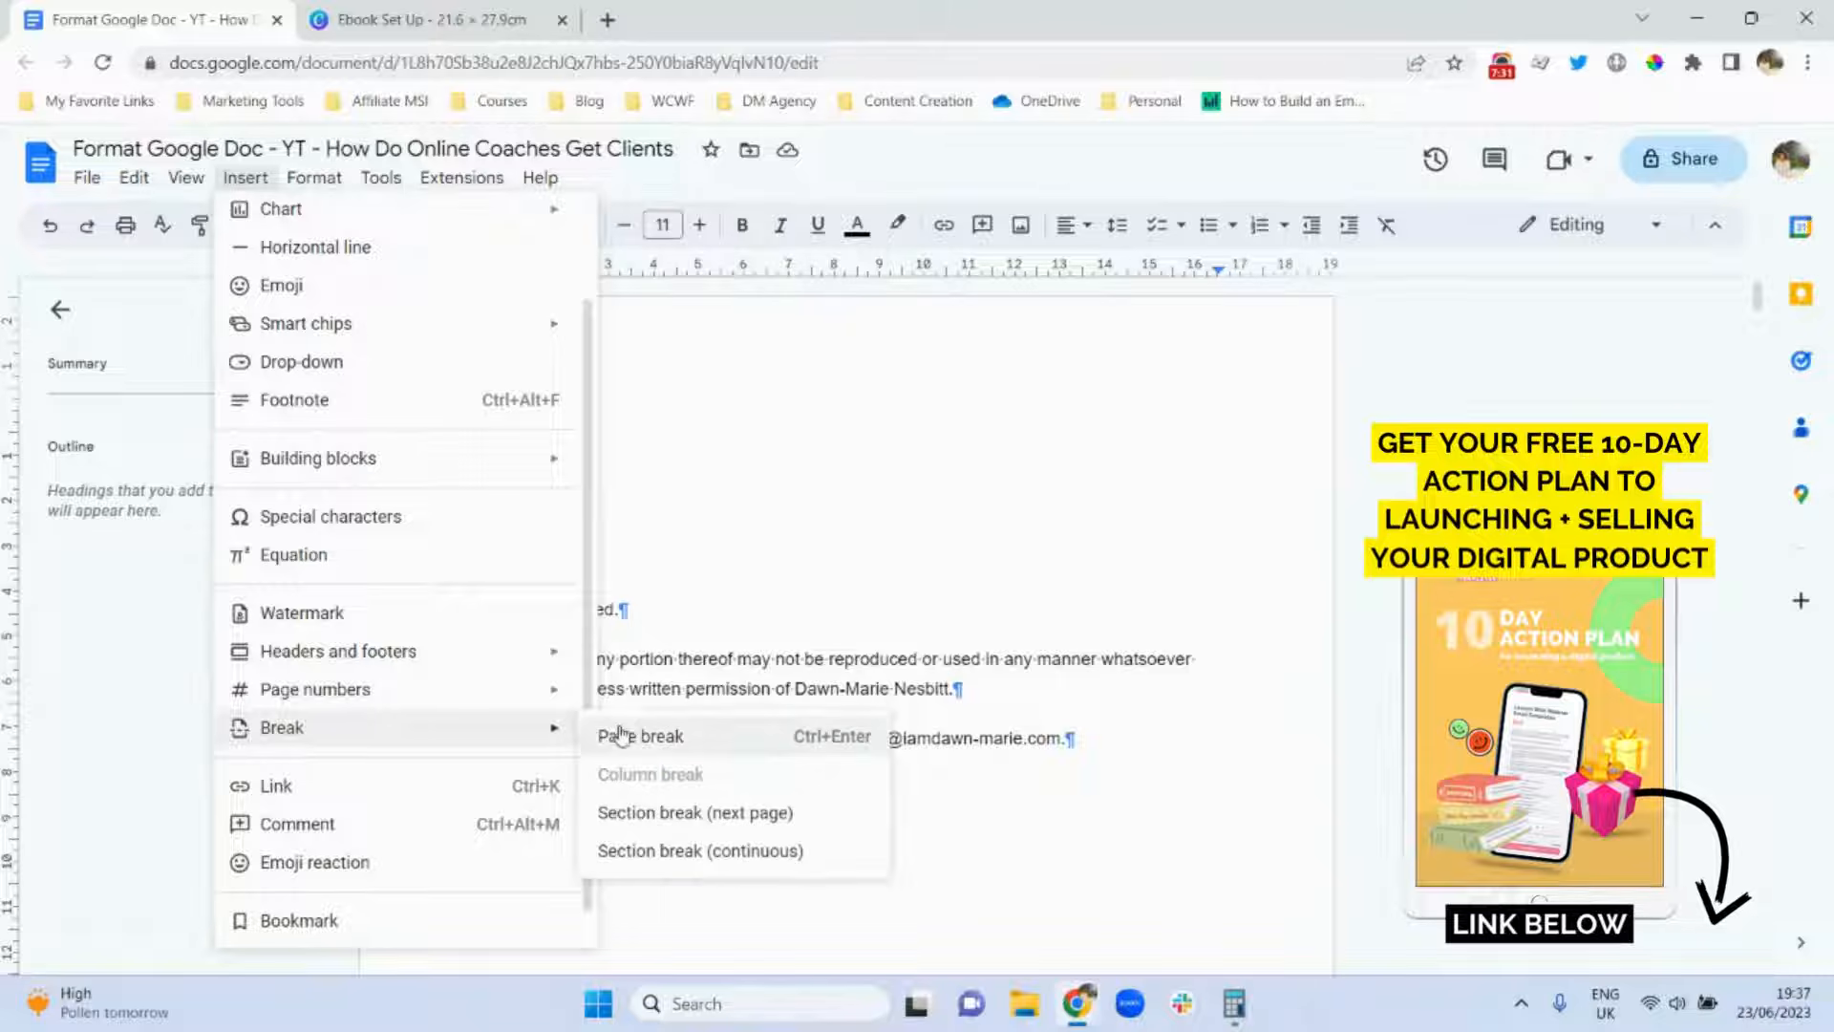
{"action": "left_click", "coordinate": [661, 736]}
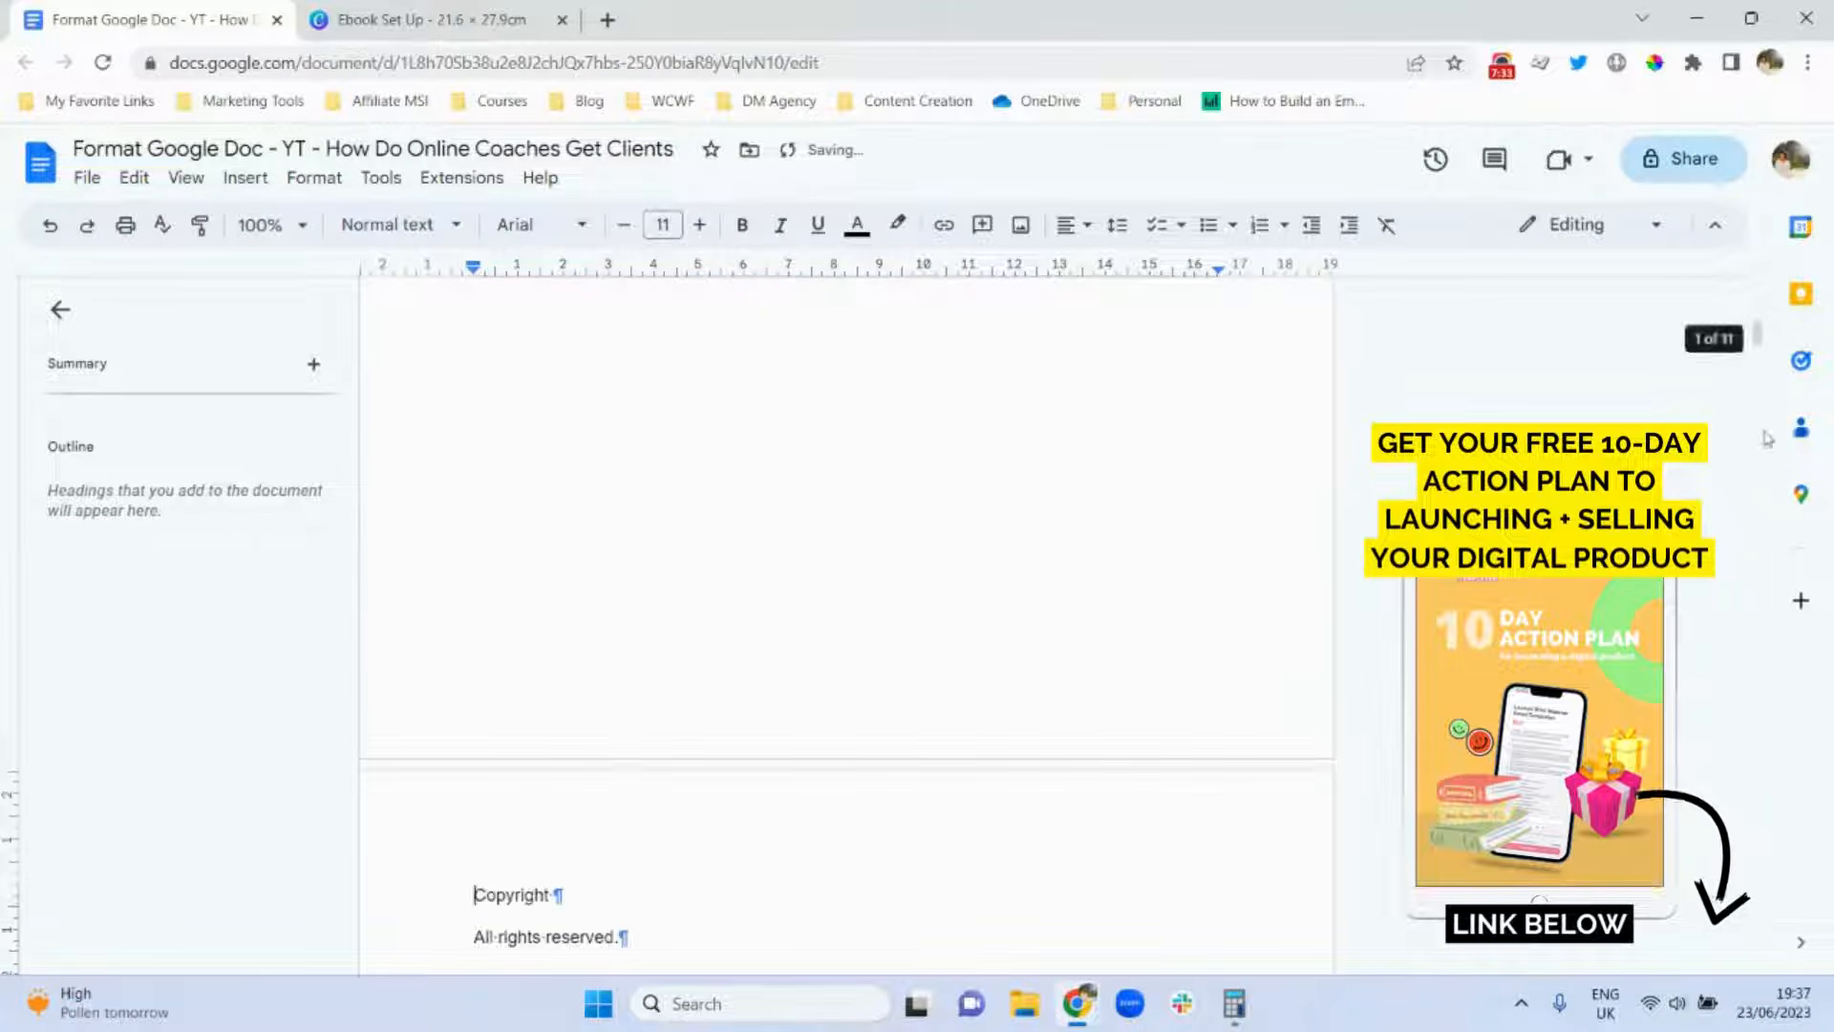
{"action": "left_click_drag", "start_coordinate": [1757, 334], "coordinate": [1756, 288]}
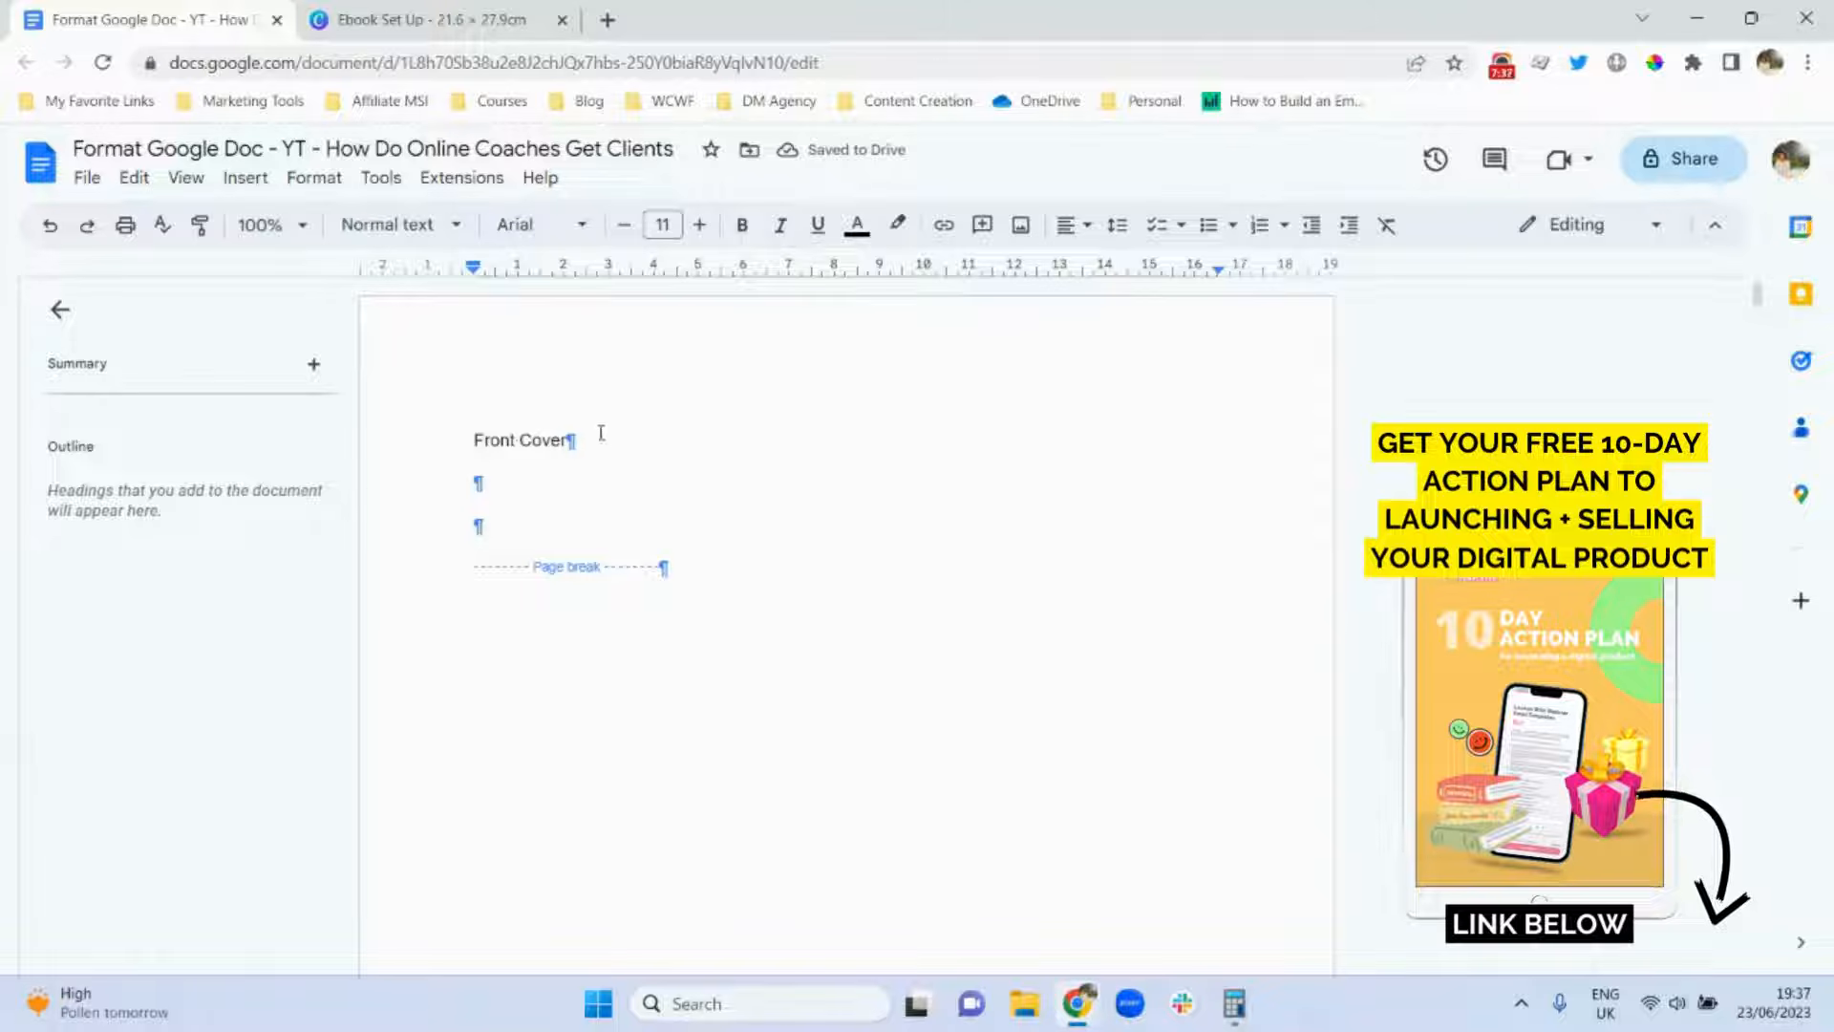
Add 'Title Page' and 'Table of Content' as new lines under Front Cover.
{"action": "left_click", "coordinate": [568, 441]}
{"action": "key", "text": "Return"}
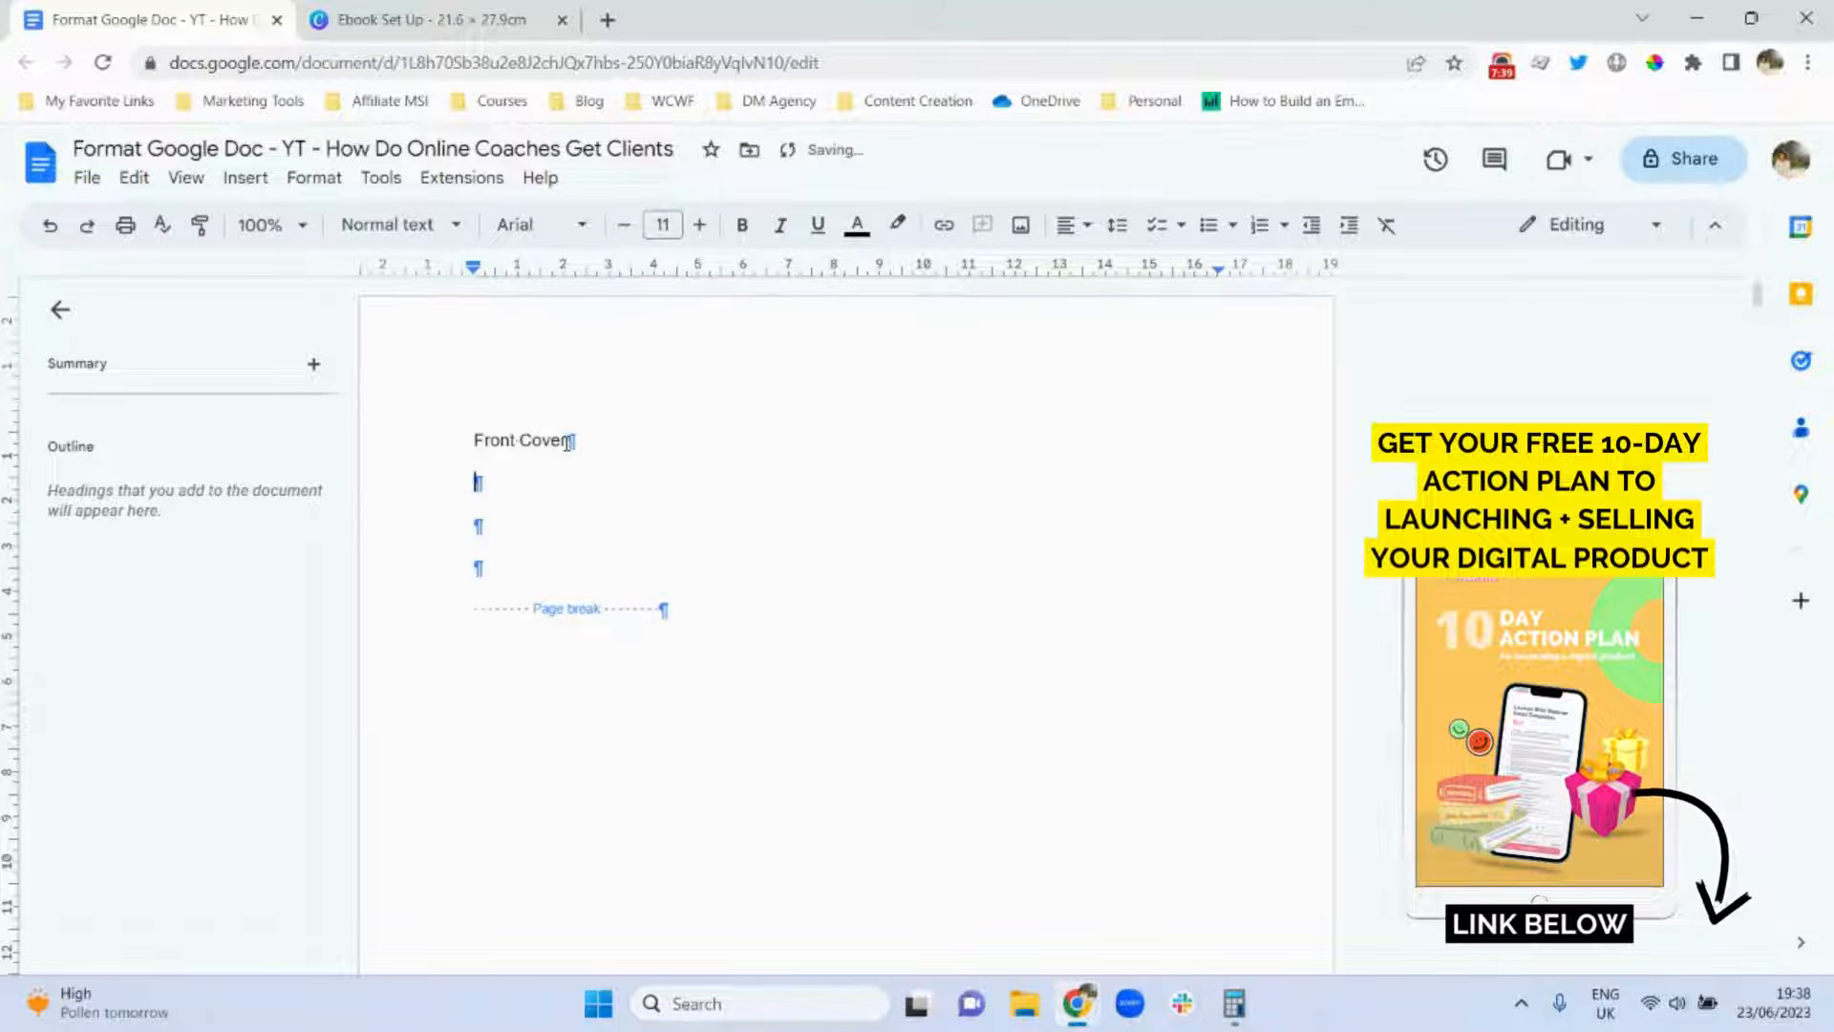
{"action": "type", "text": "Table of Content"}
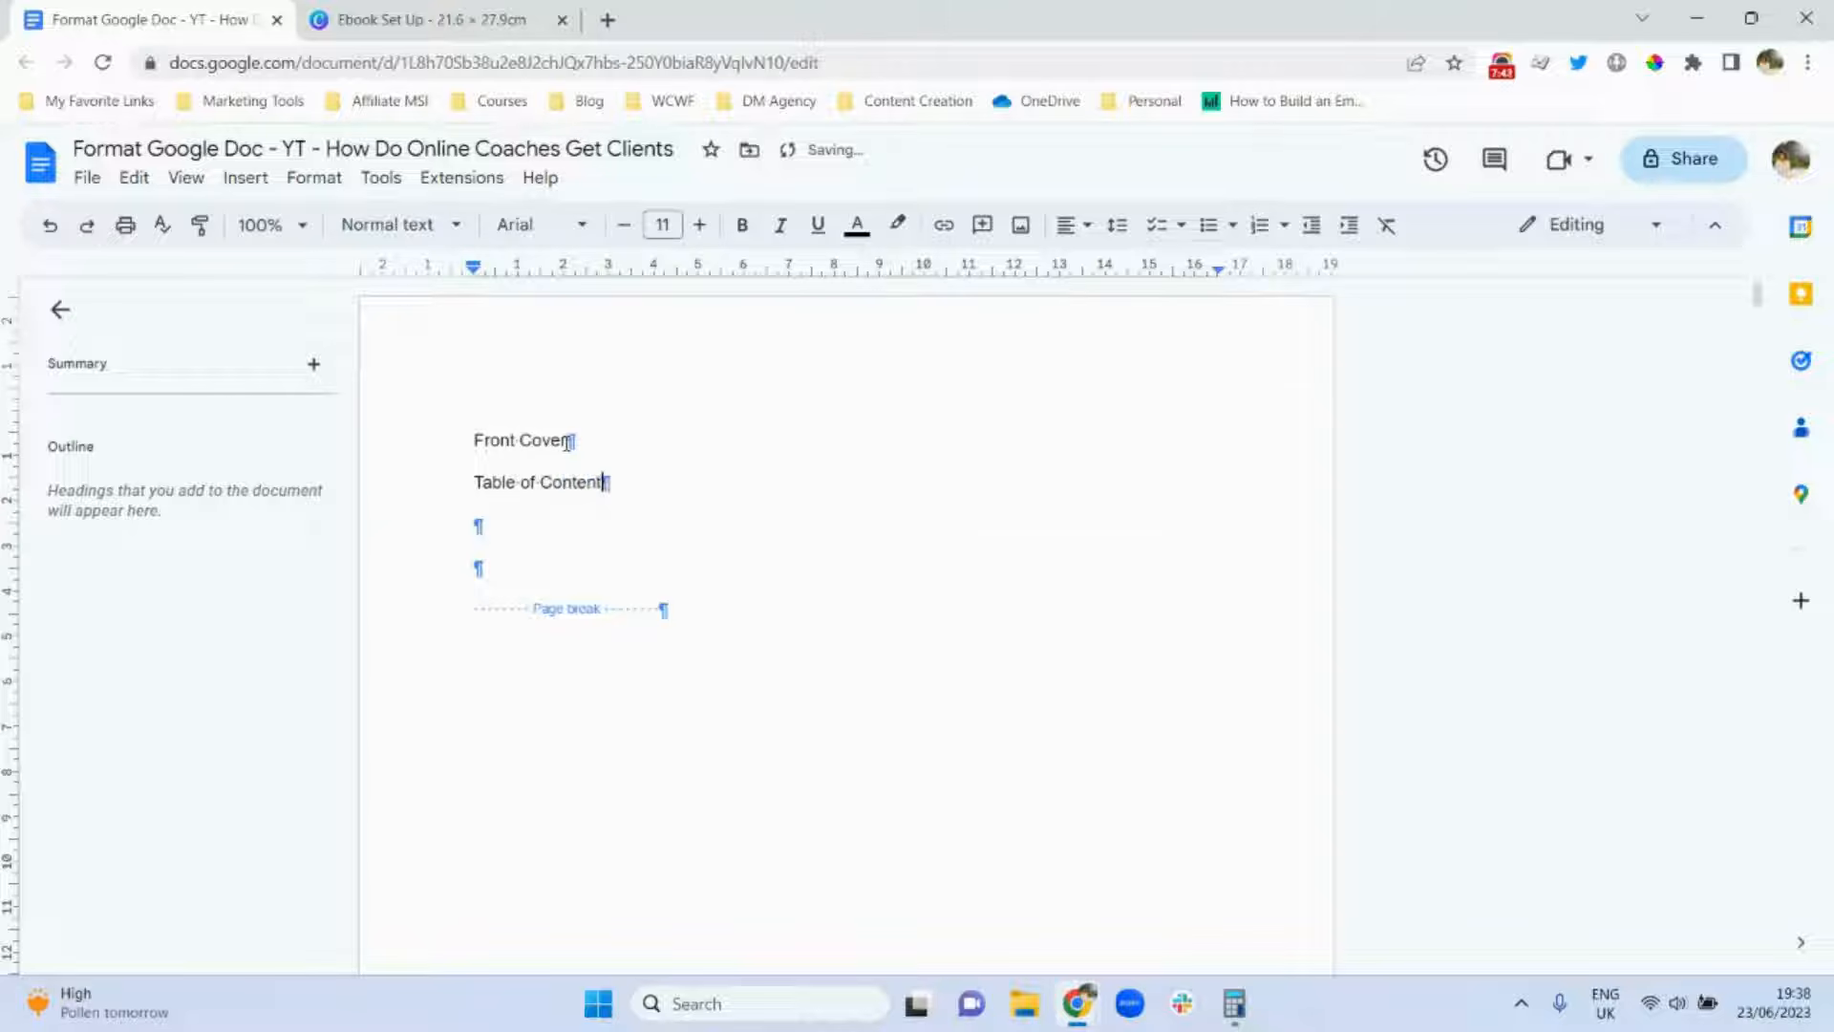
{"action": "key", "text": "Return"}
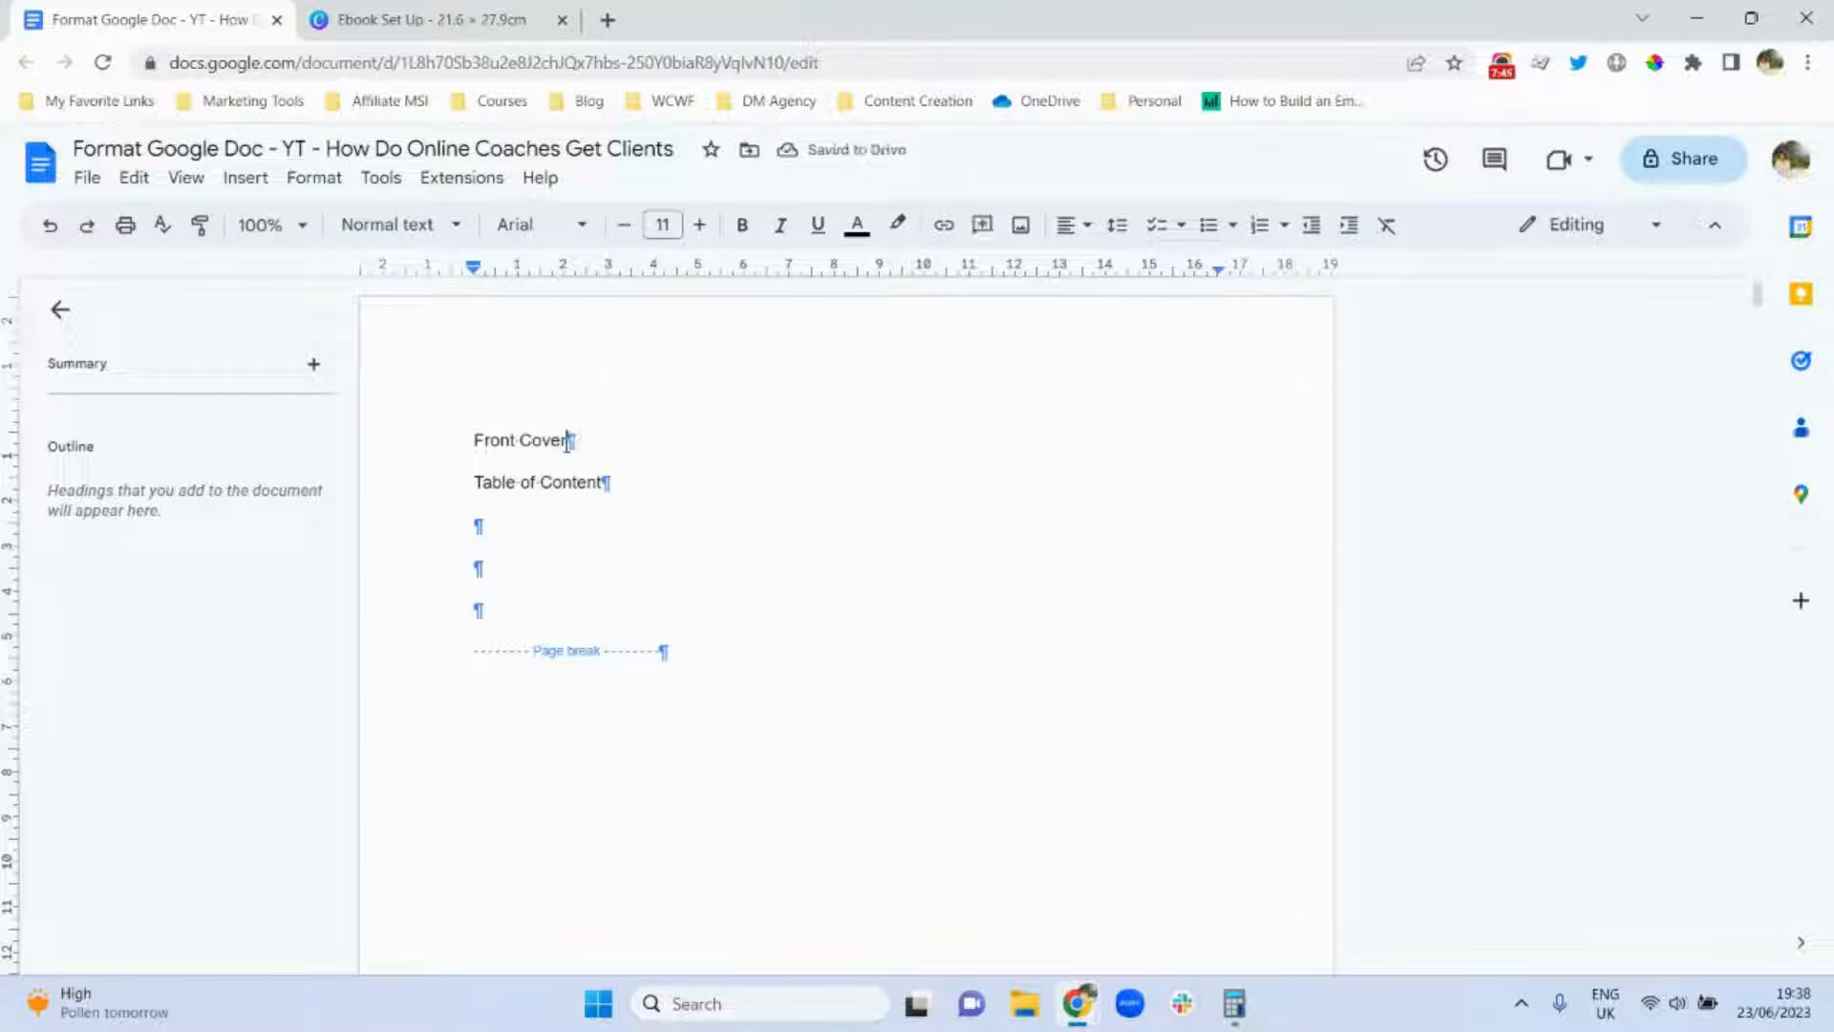
{"action": "key", "text": "Return"}
{"action": "type", "text": "Title Page"}
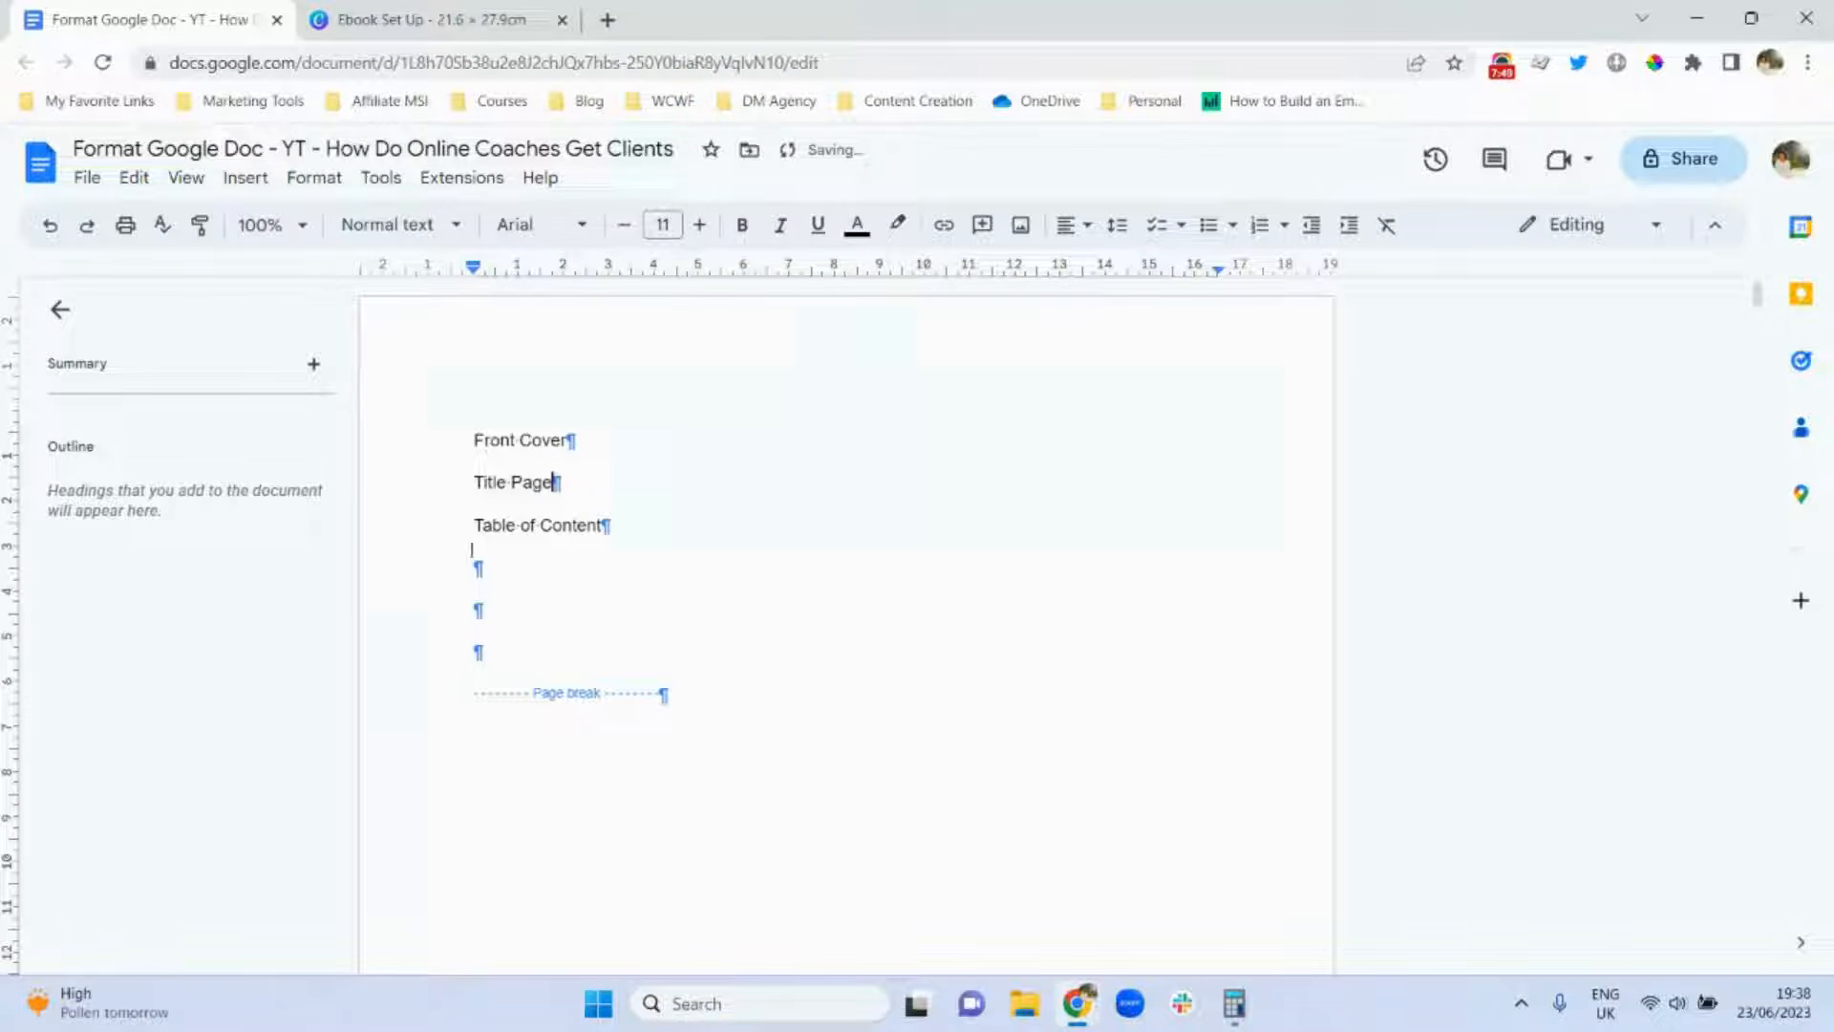
Insert a page break so Table of Content sits on its own page.
{"action": "left_click", "coordinate": [245, 179]}
{"action": "mouse_move", "coordinate": [373, 726]}
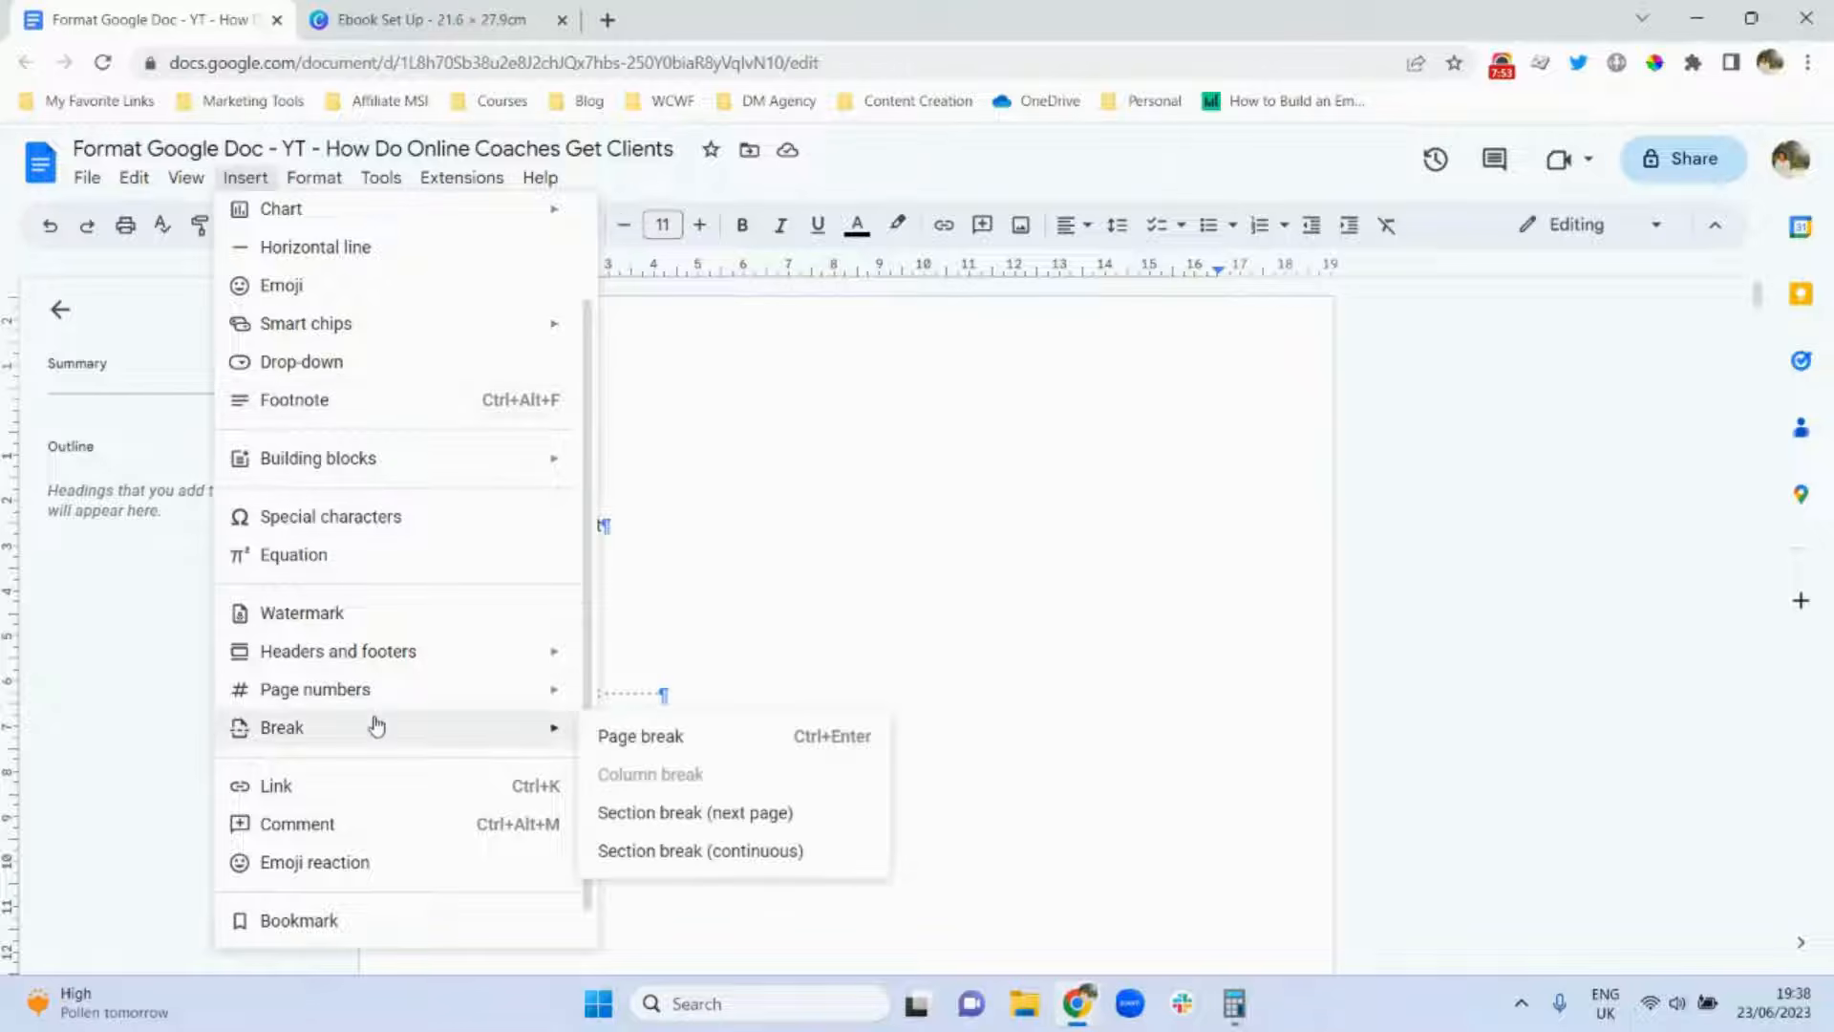
{"action": "left_click", "coordinate": [625, 736]}
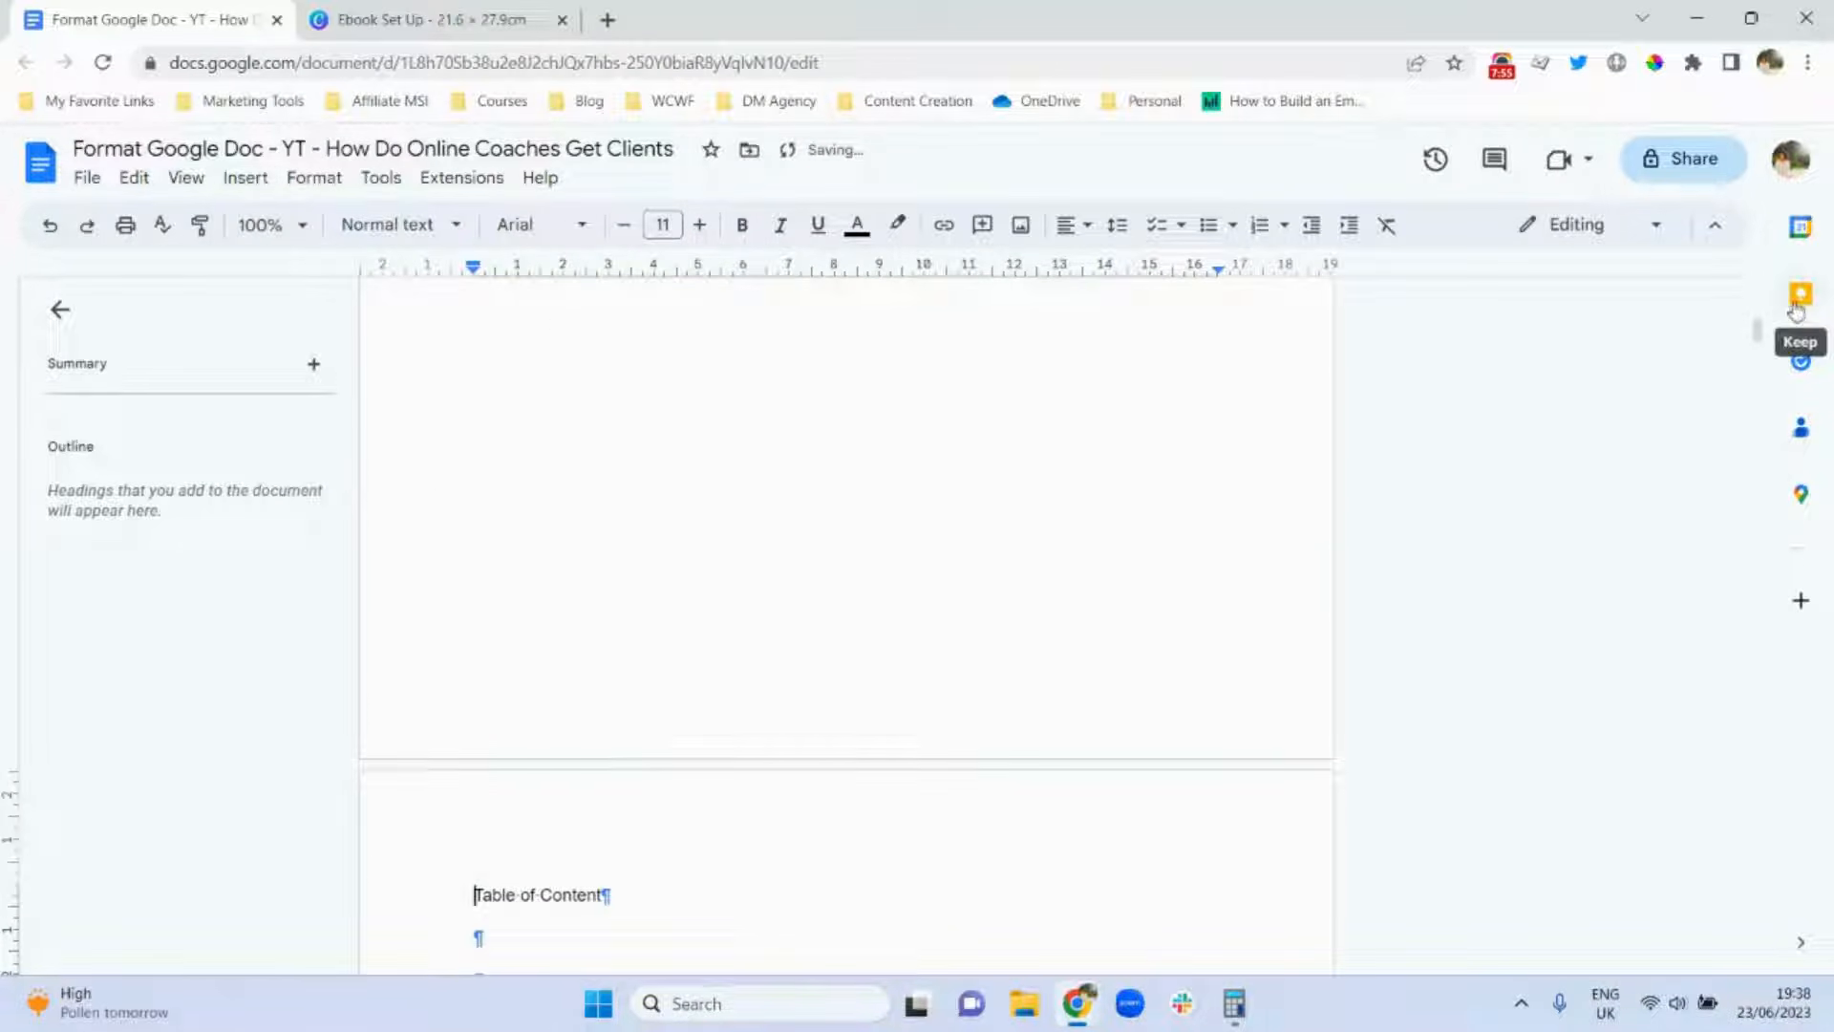
{"action": "left_click_drag", "start_coordinate": [1761, 336], "coordinate": [1760, 298]}
Insert a page break so Title Page sits on its own page.
{"action": "left_click", "coordinate": [475, 482]}
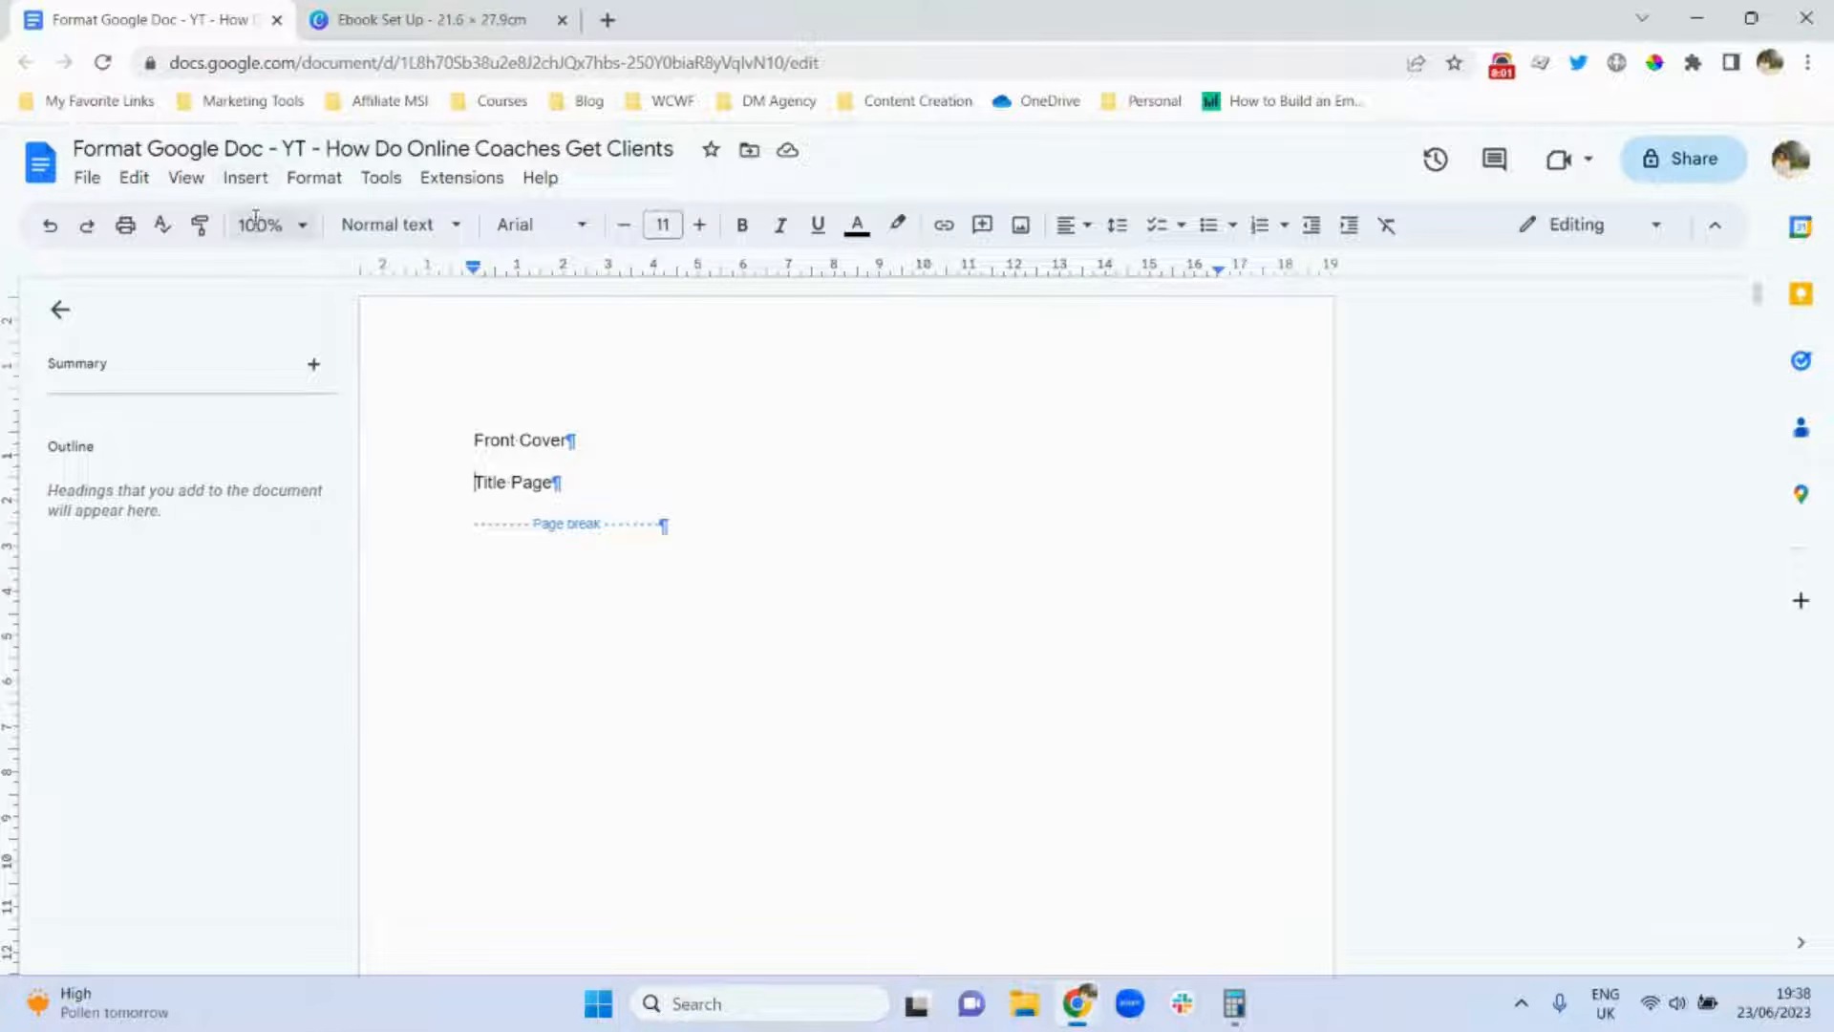
{"action": "left_click", "coordinate": [243, 181]}
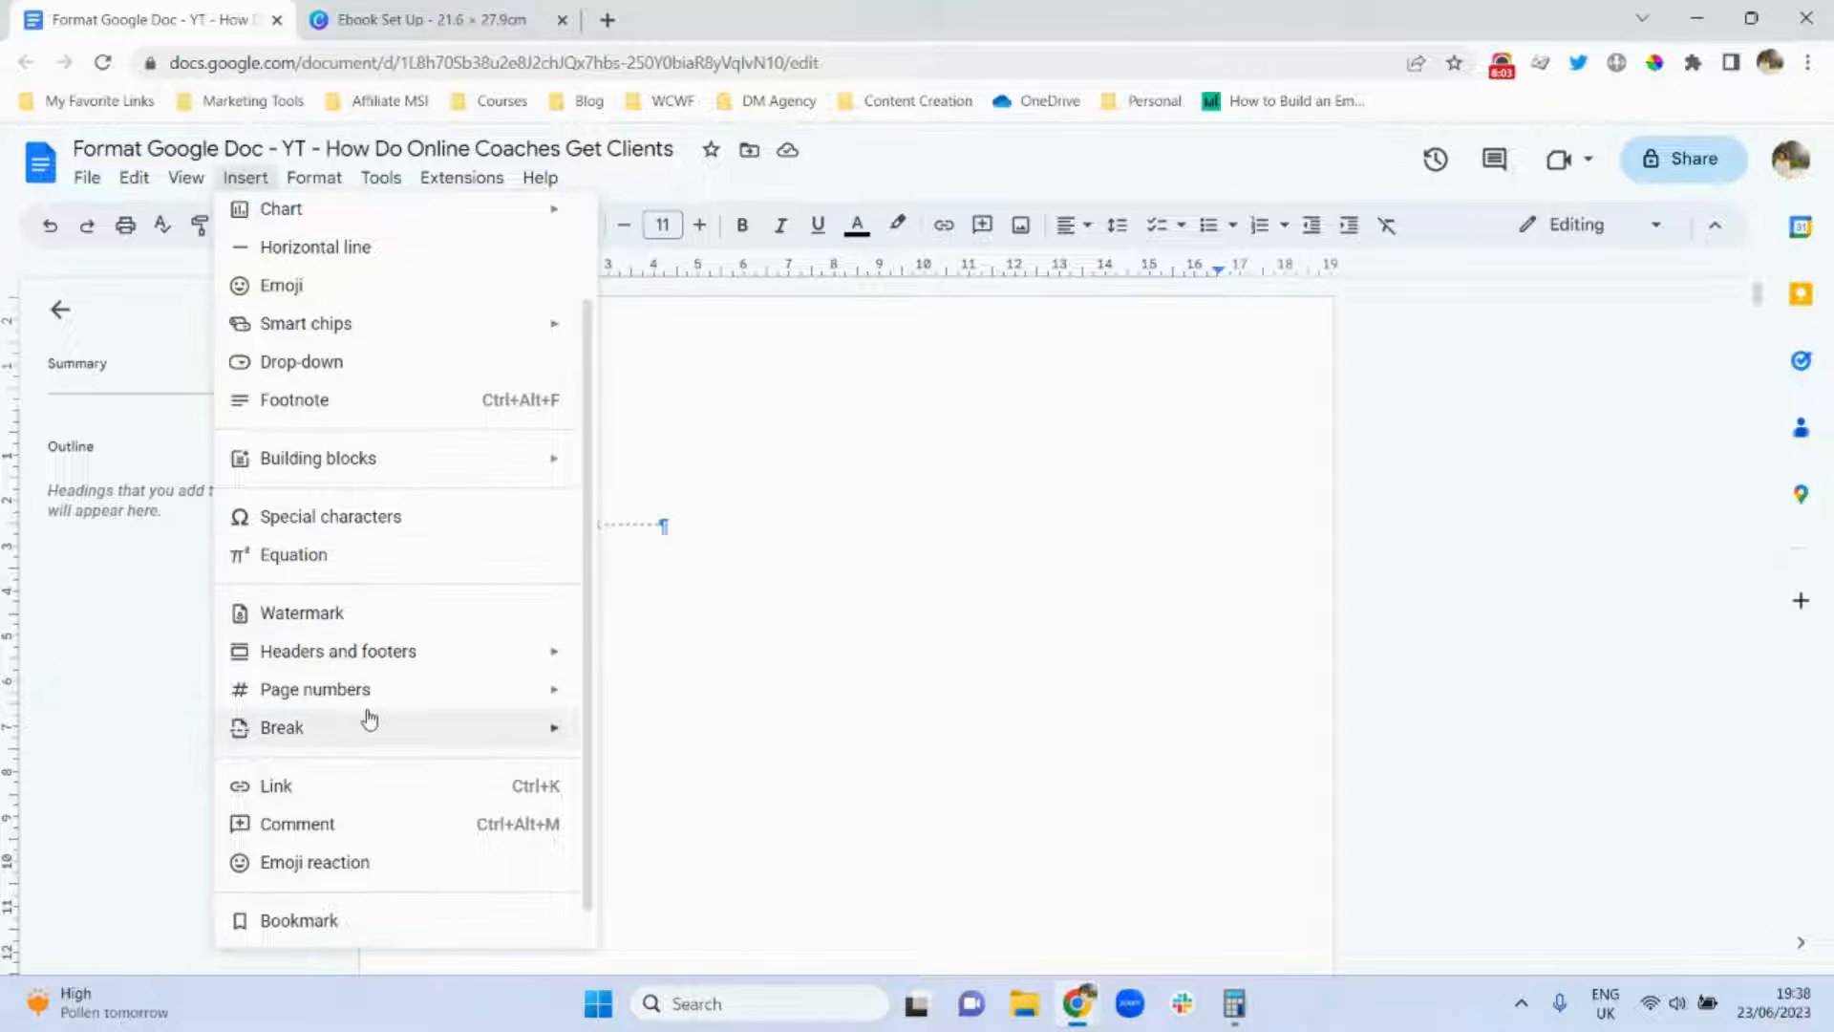
{"action": "mouse_move", "coordinate": [409, 726]}
{"action": "left_click", "coordinate": [614, 737]}
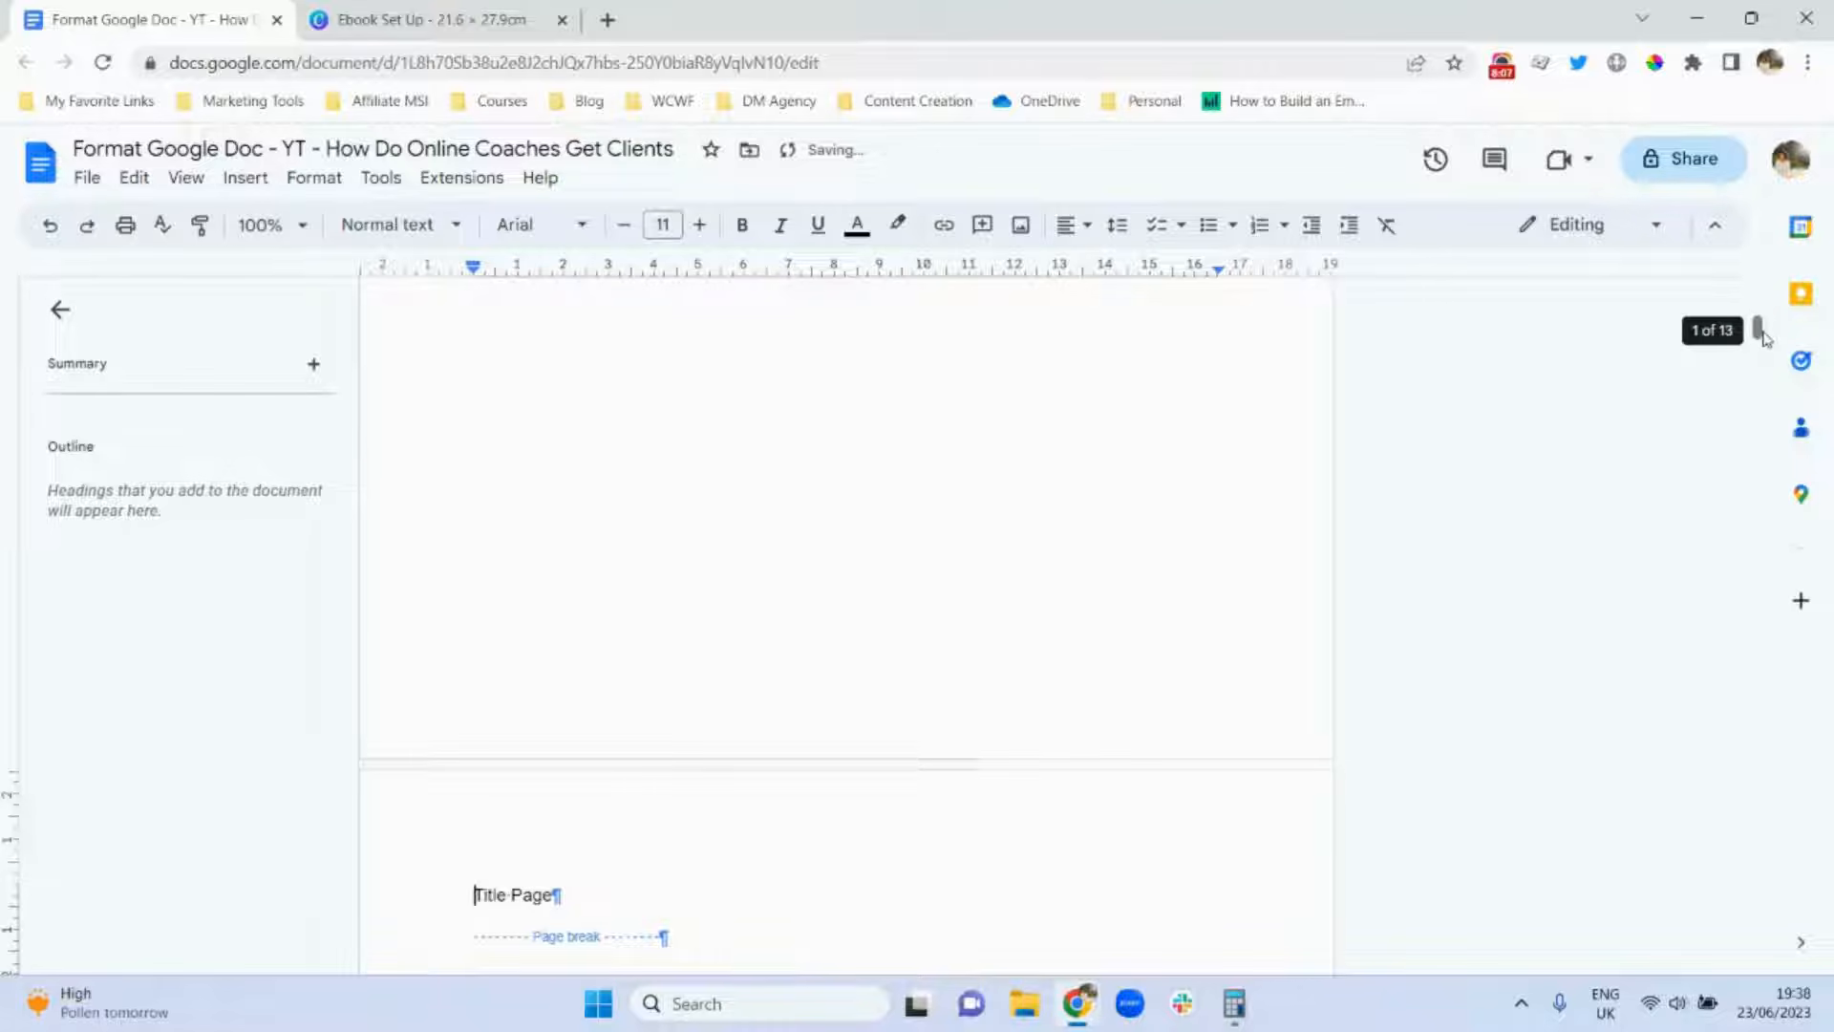
{"action": "left_click_drag", "start_coordinate": [1761, 327], "coordinate": [1756, 294]}
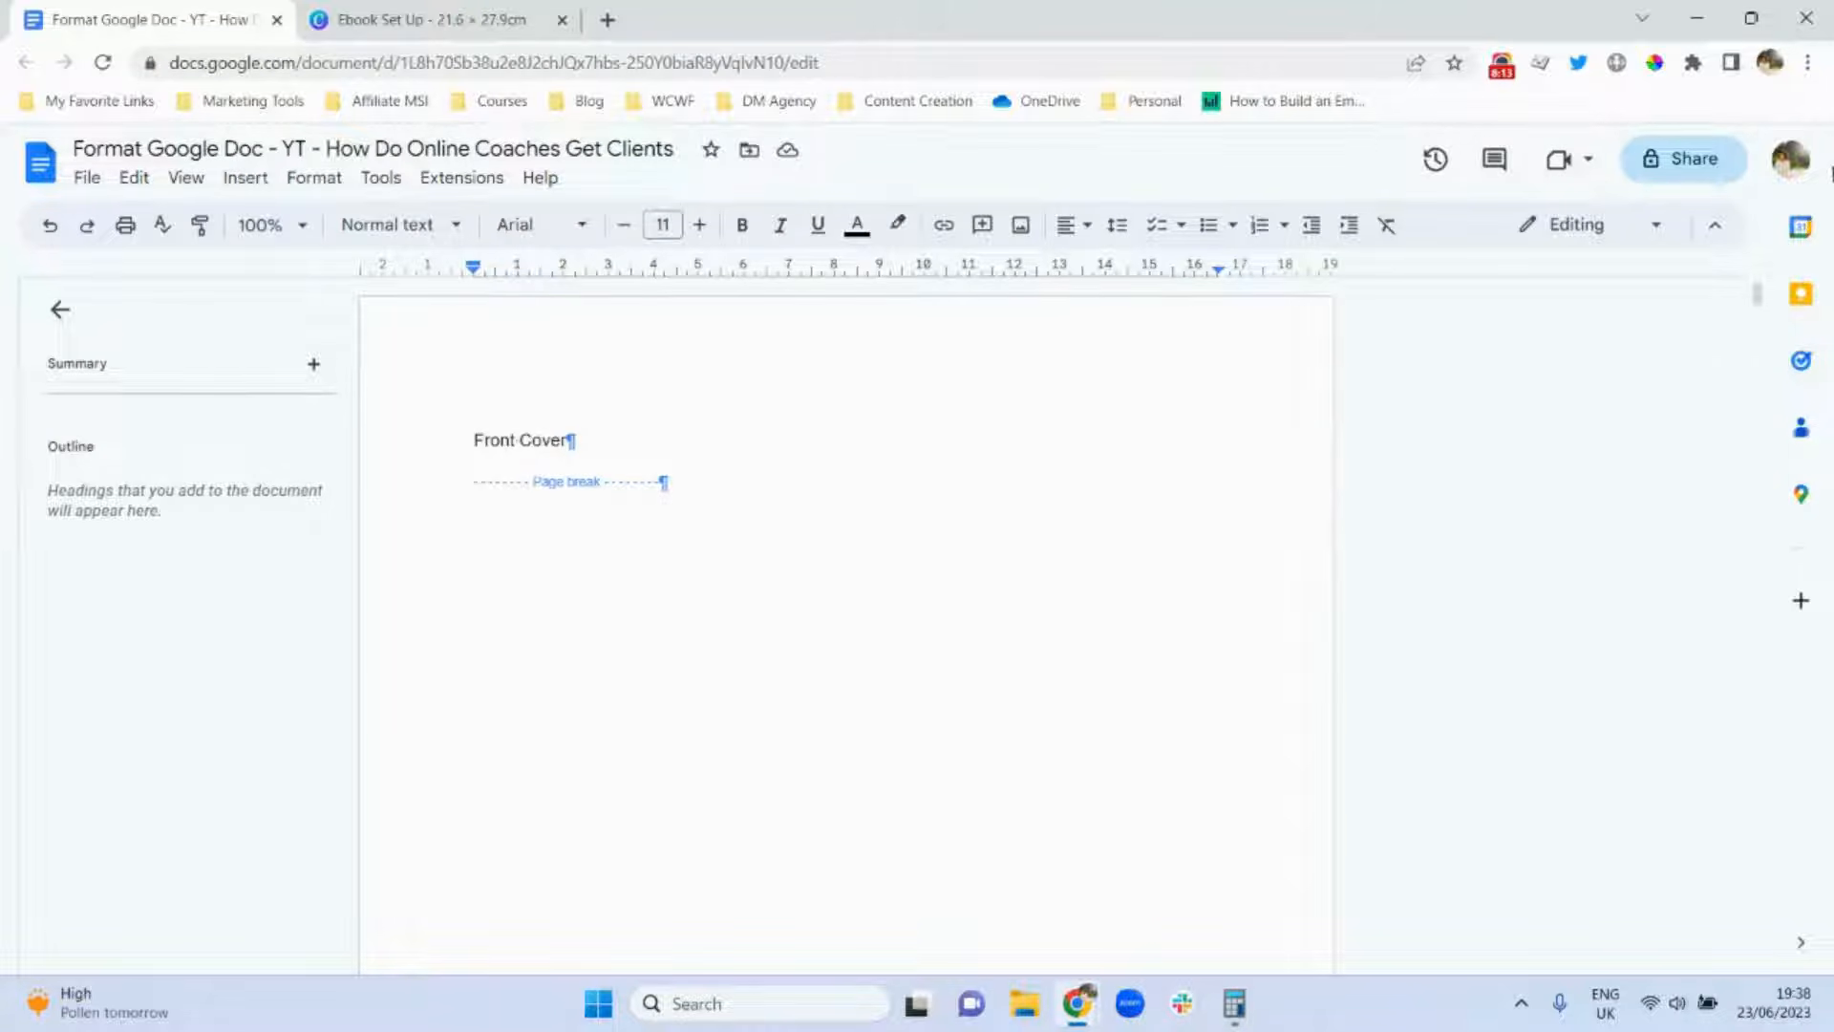
{"action": "left_click_drag", "start_coordinate": [1760, 295], "coordinate": [1765, 513]}
{"action": "left_click_drag", "start_coordinate": [1760, 562], "coordinate": [1761, 941]}
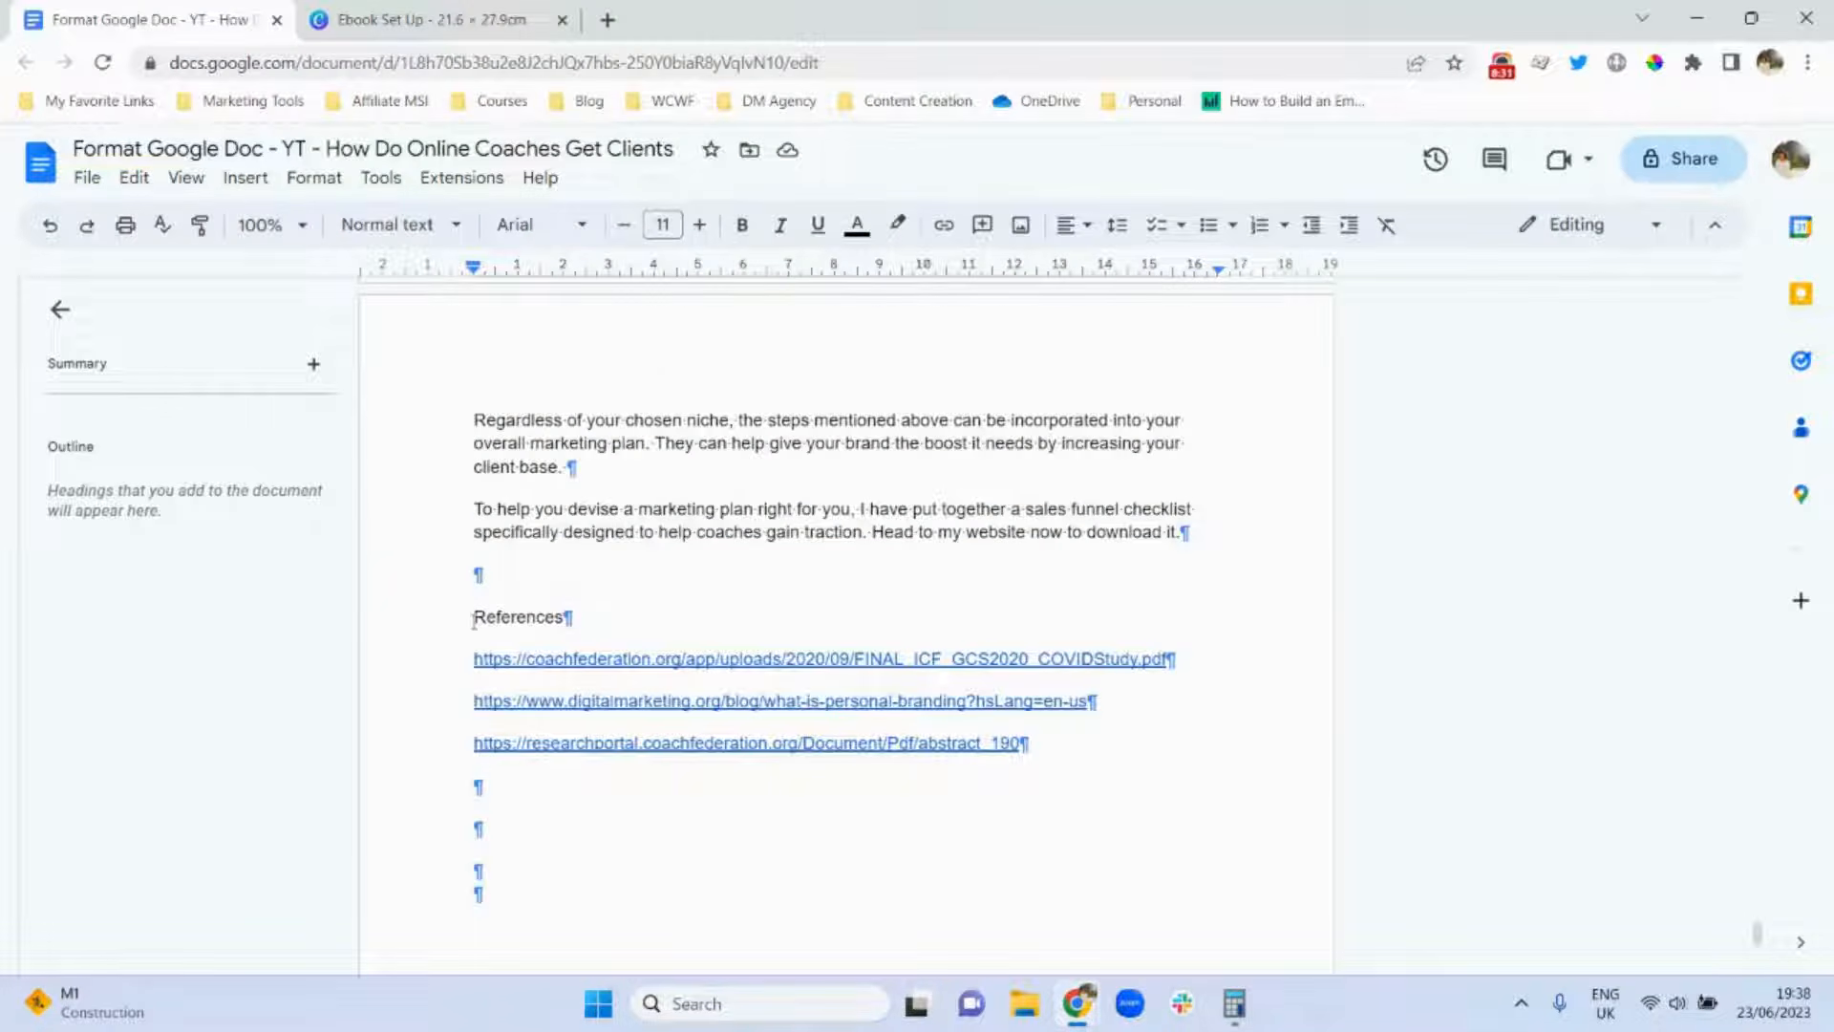
{"action": "left_click", "coordinate": [244, 178]}
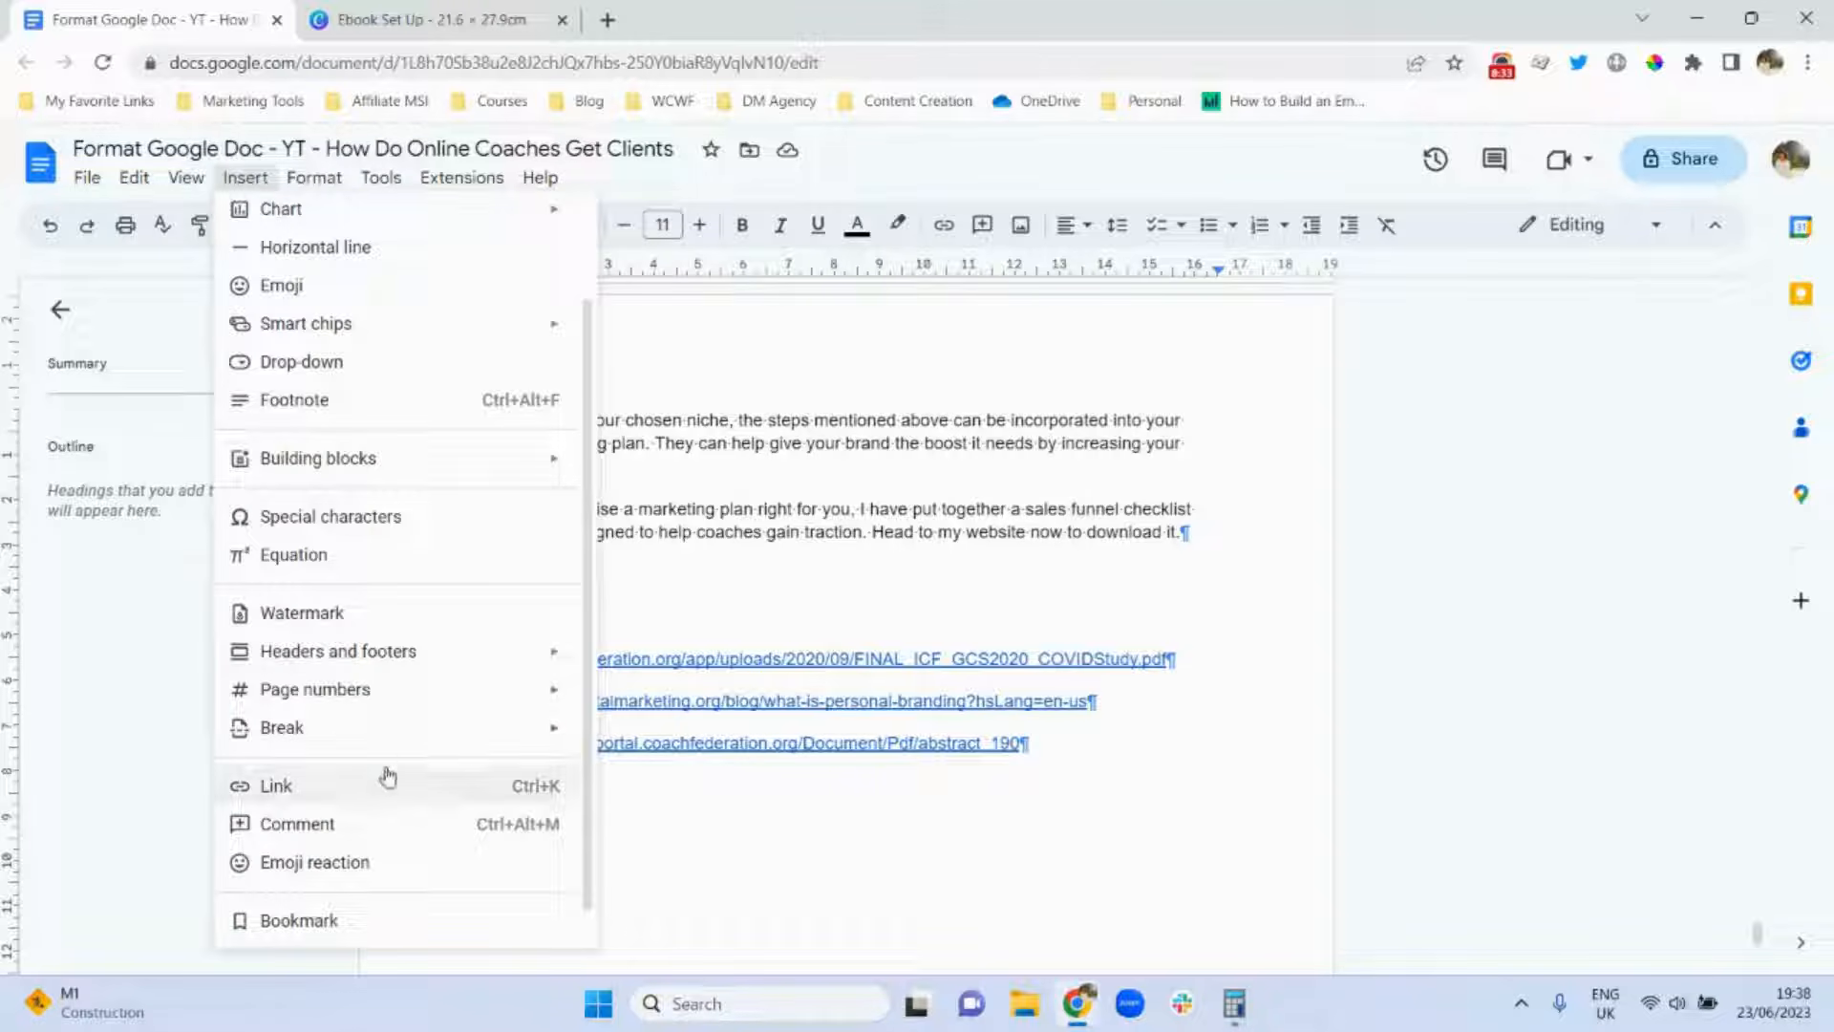
Insert a page break before References so the list gets its own page.
{"action": "mouse_move", "coordinate": [434, 730]}
{"action": "left_click", "coordinate": [614, 739]}
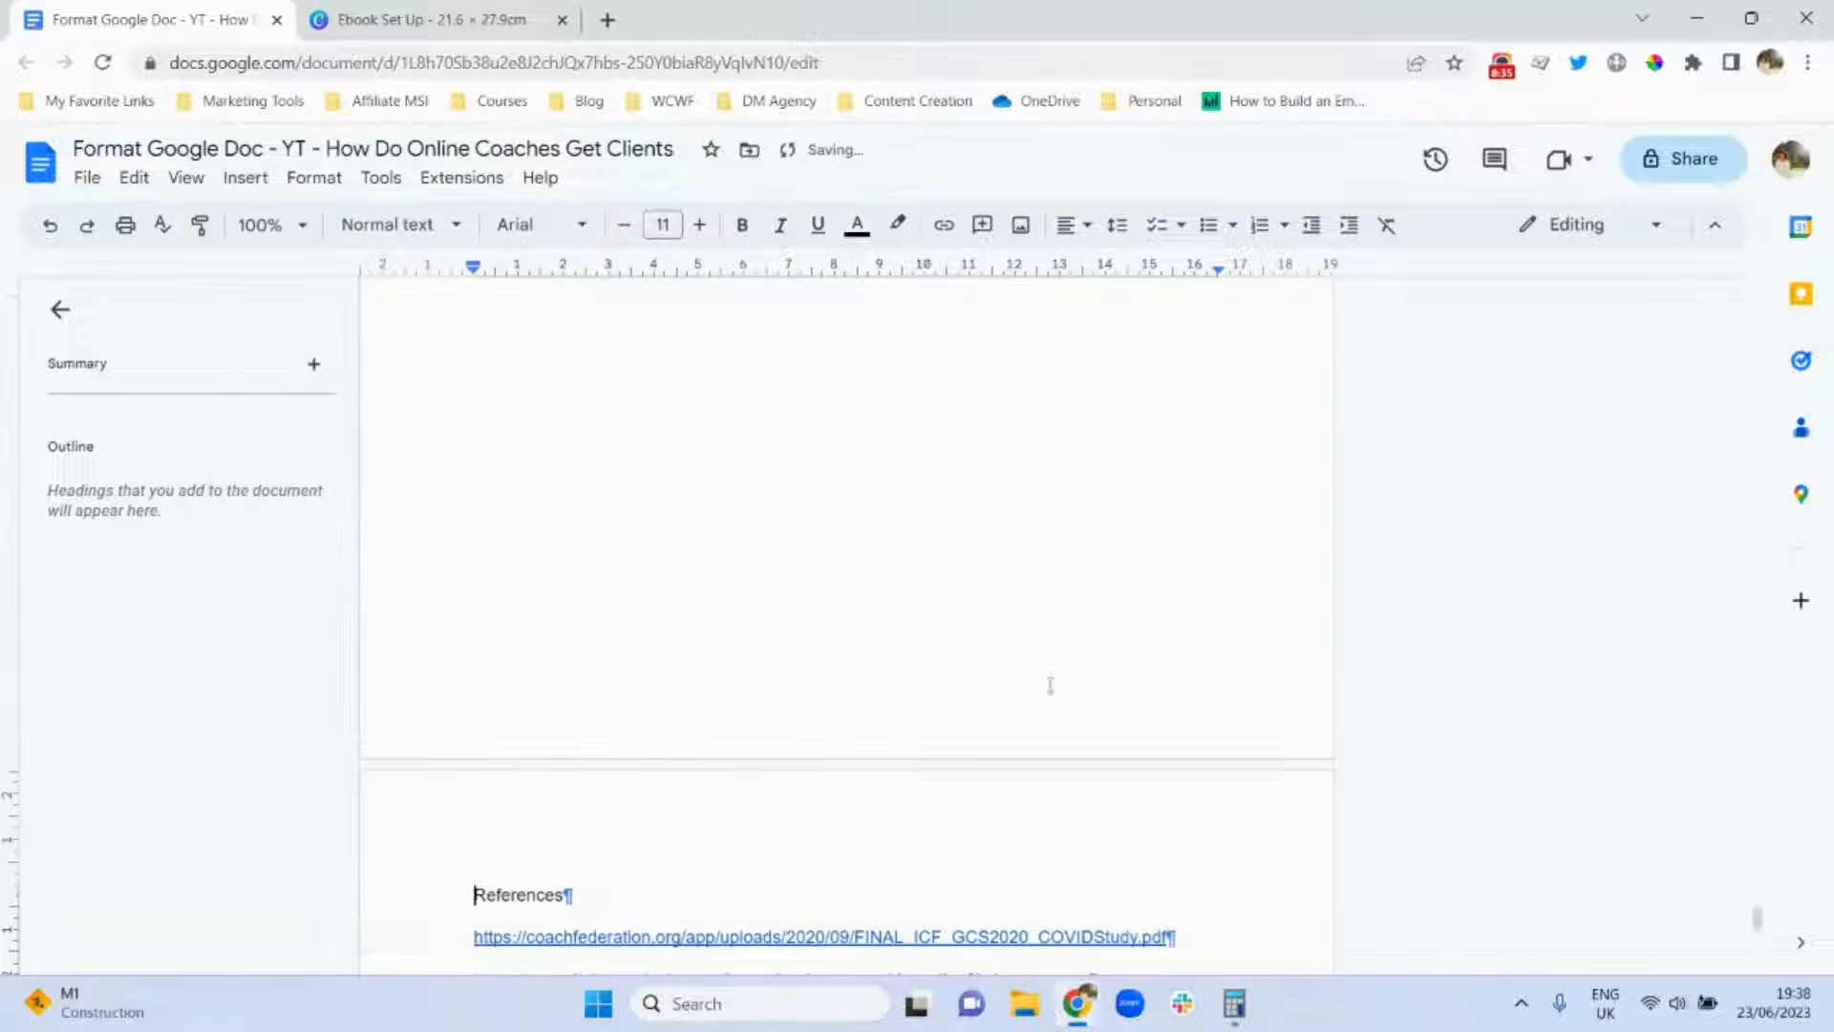
{"action": "left_click_drag", "start_coordinate": [1757, 920], "coordinate": [1762, 267]}
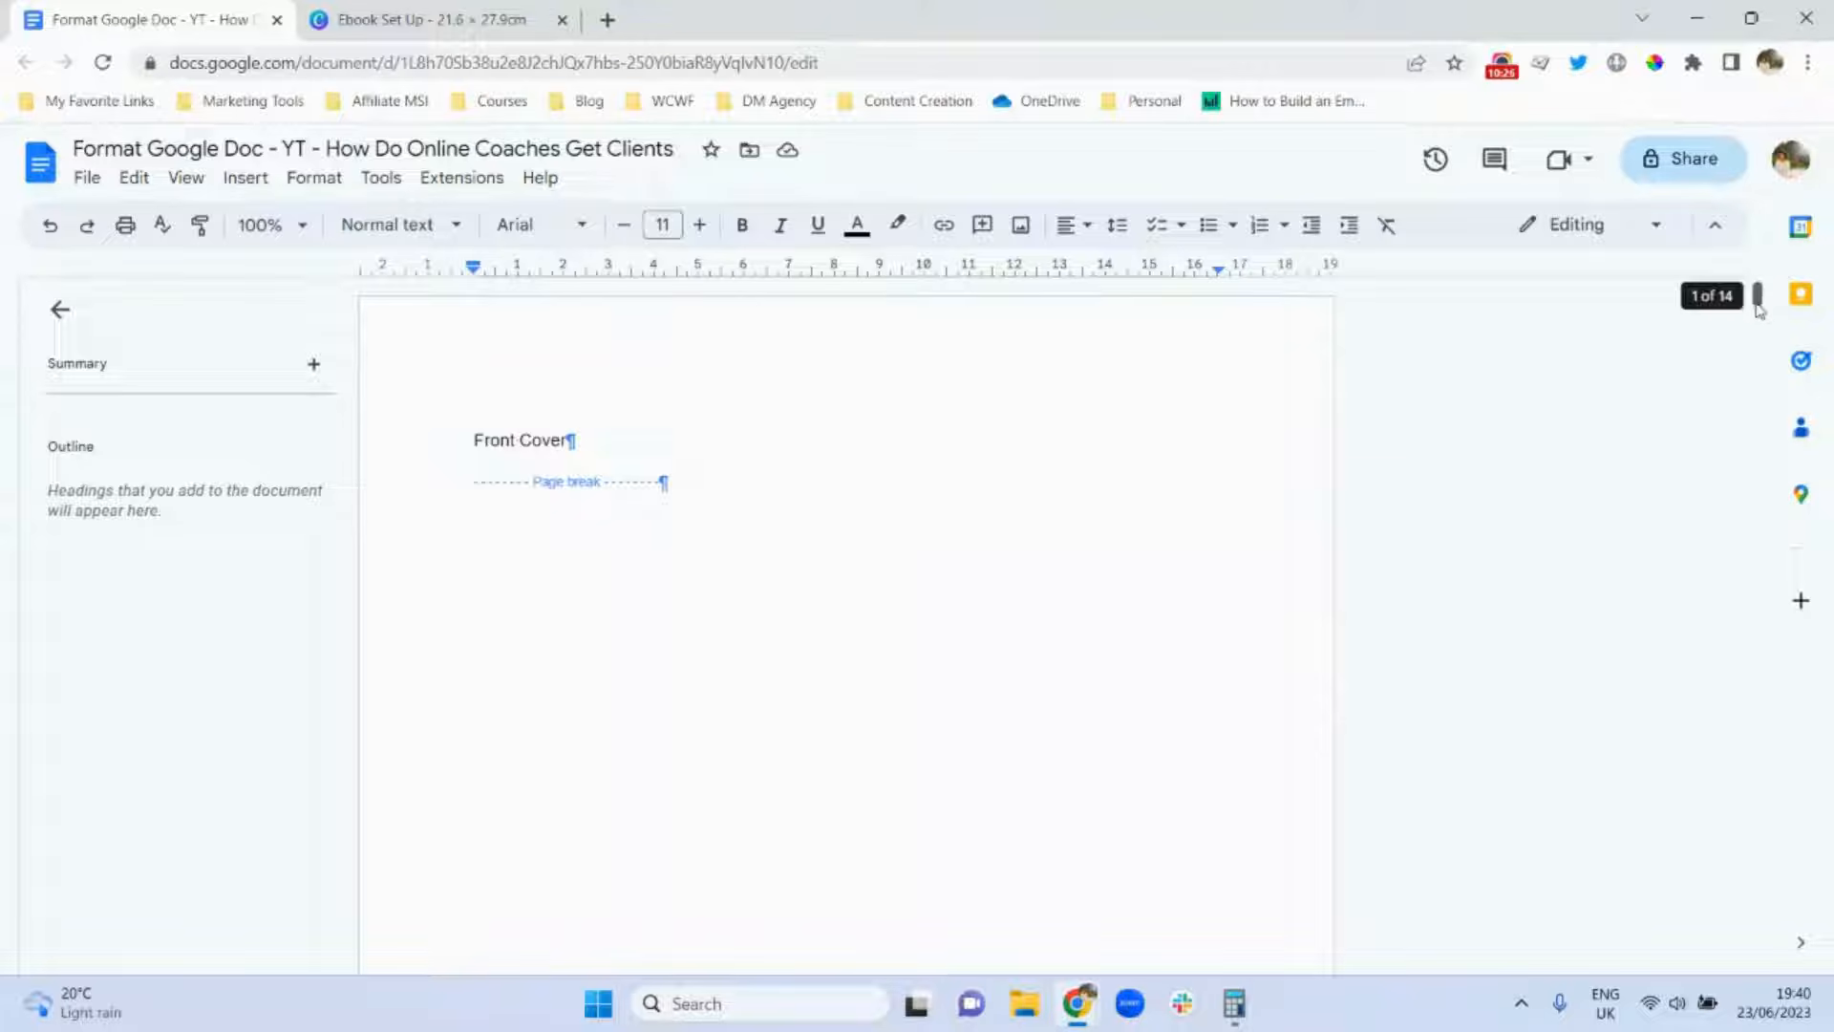
{"action": "left_click_drag", "start_coordinate": [1757, 309], "coordinate": [1774, 654]}
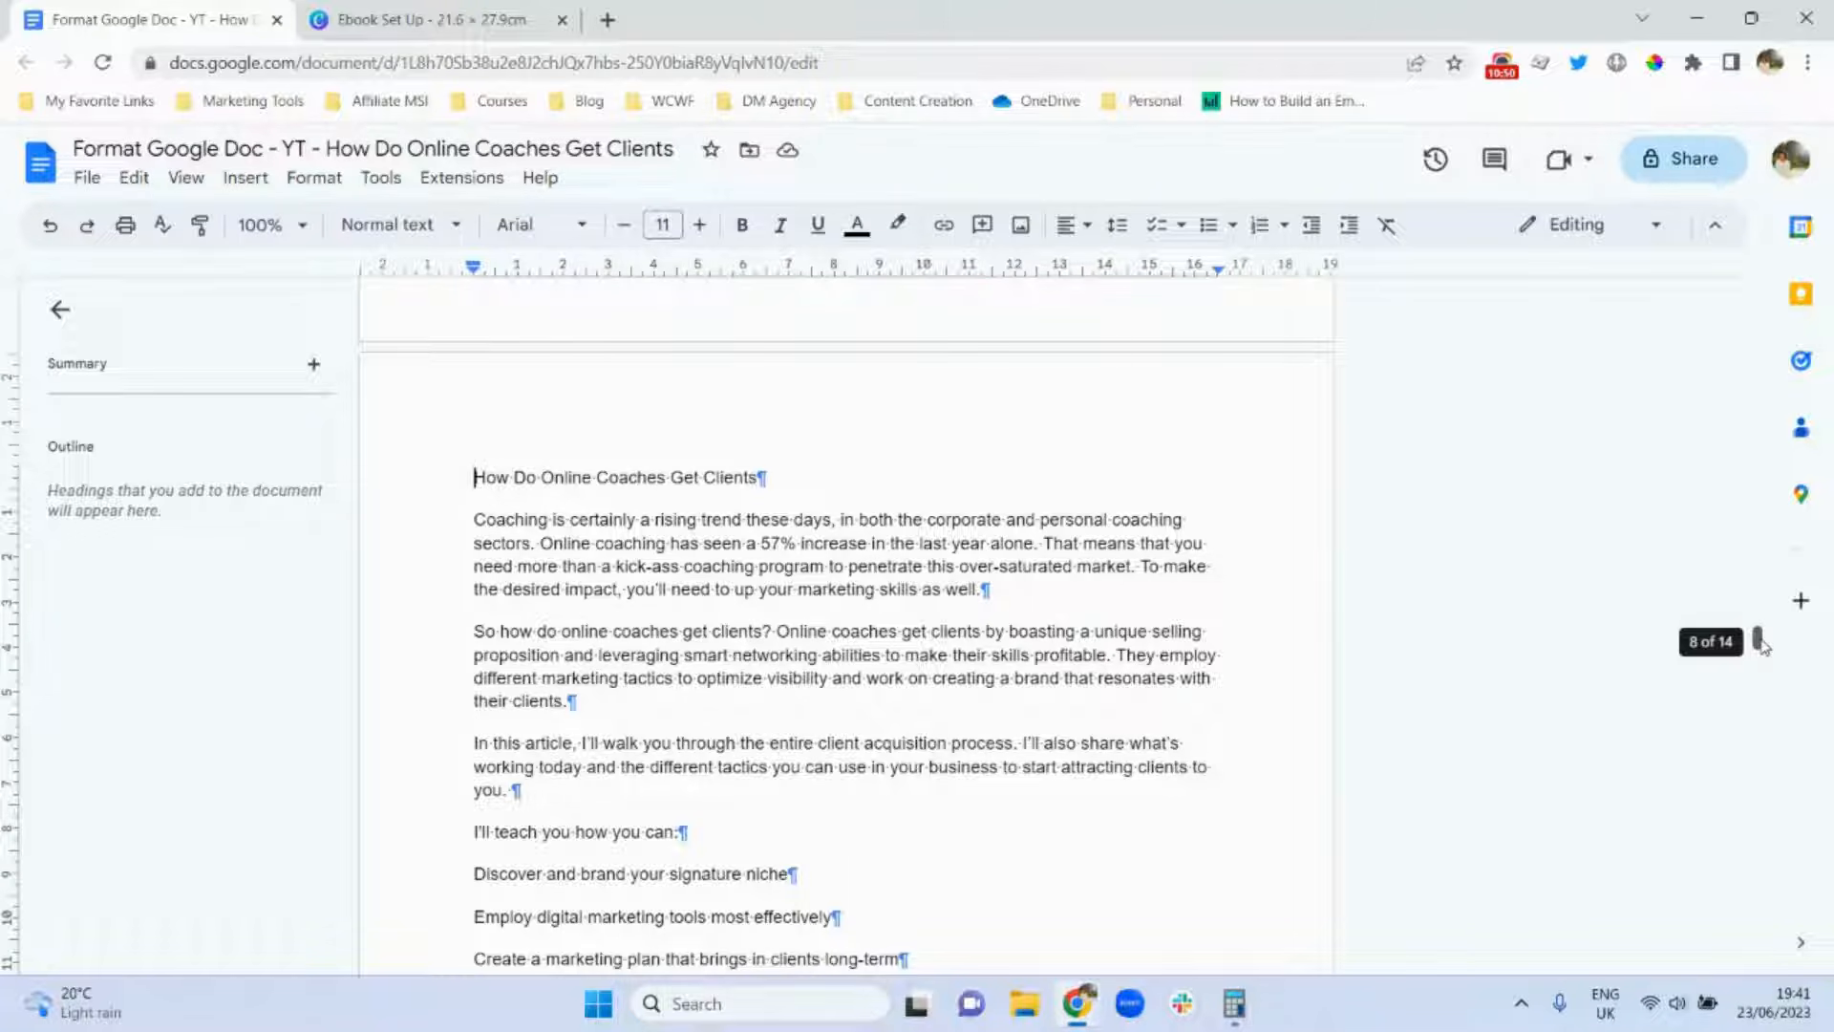
{"action": "left_click_drag", "start_coordinate": [1760, 643], "coordinate": [1760, 650]}
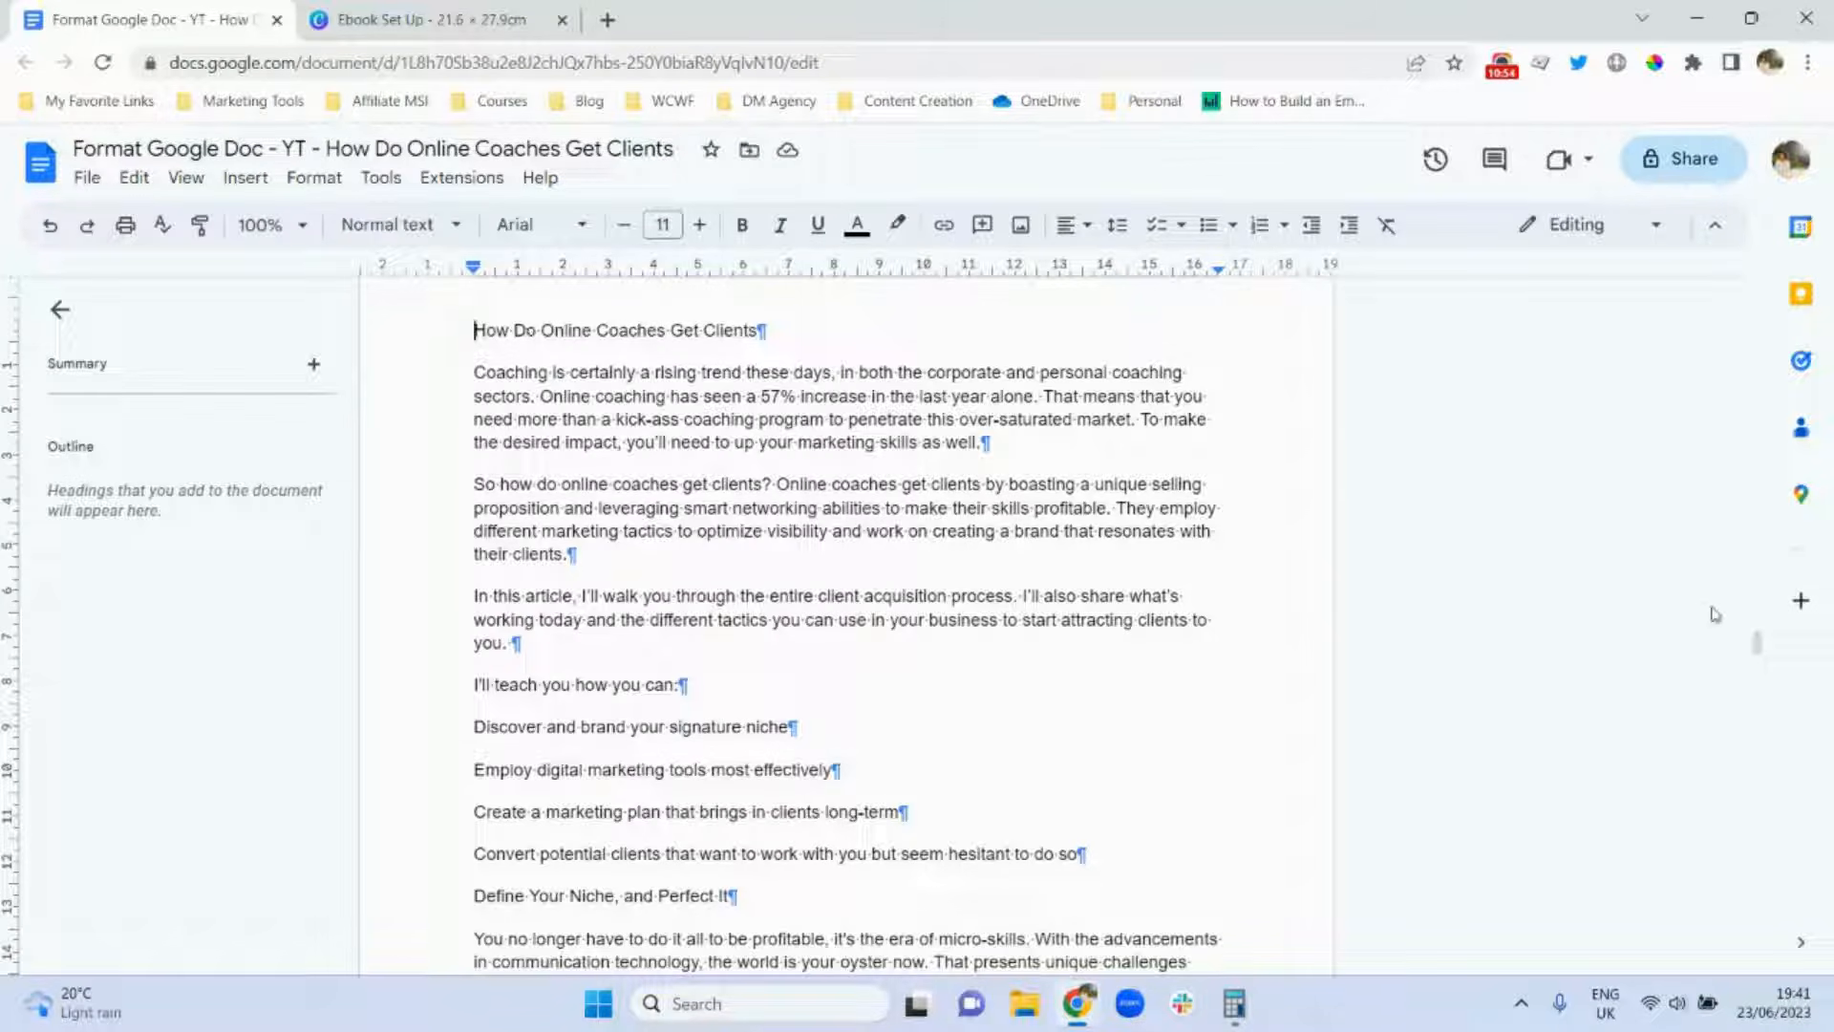
{"action": "left_click_drag", "start_coordinate": [1760, 649], "coordinate": [1760, 614]}
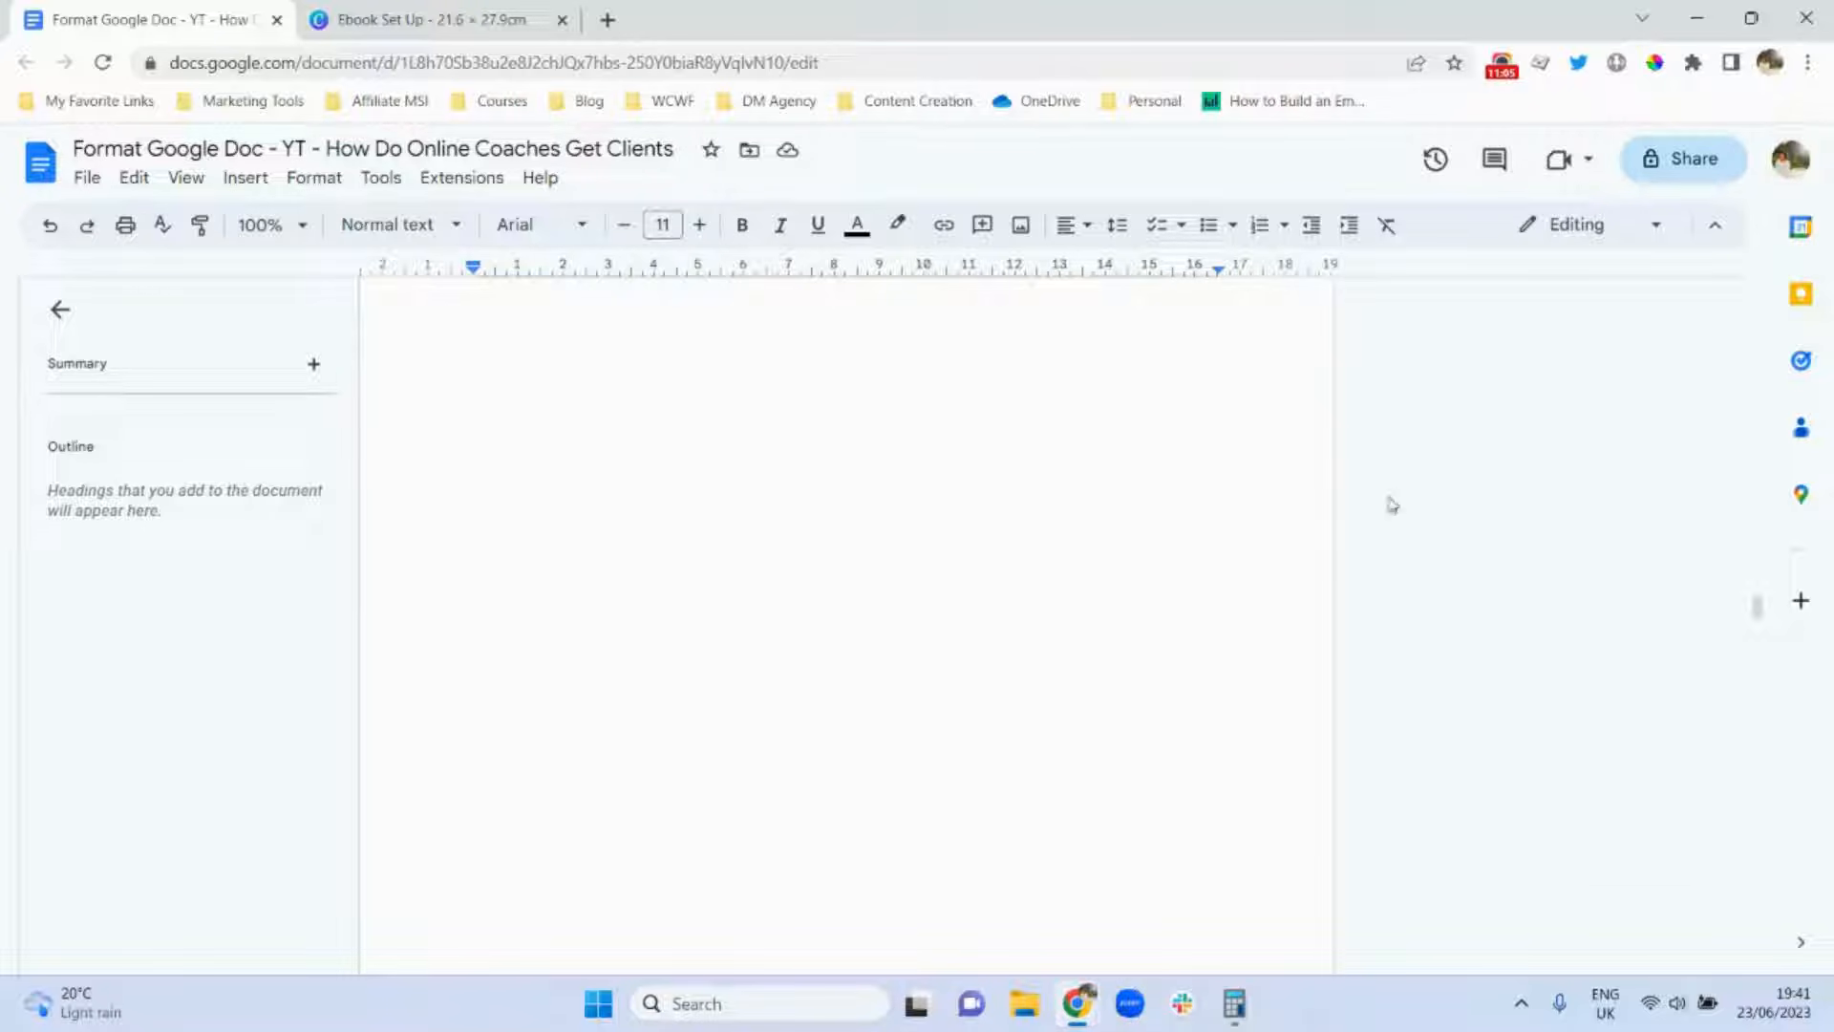
{"action": "left_click_drag", "start_coordinate": [1757, 611], "coordinate": [1757, 637]}
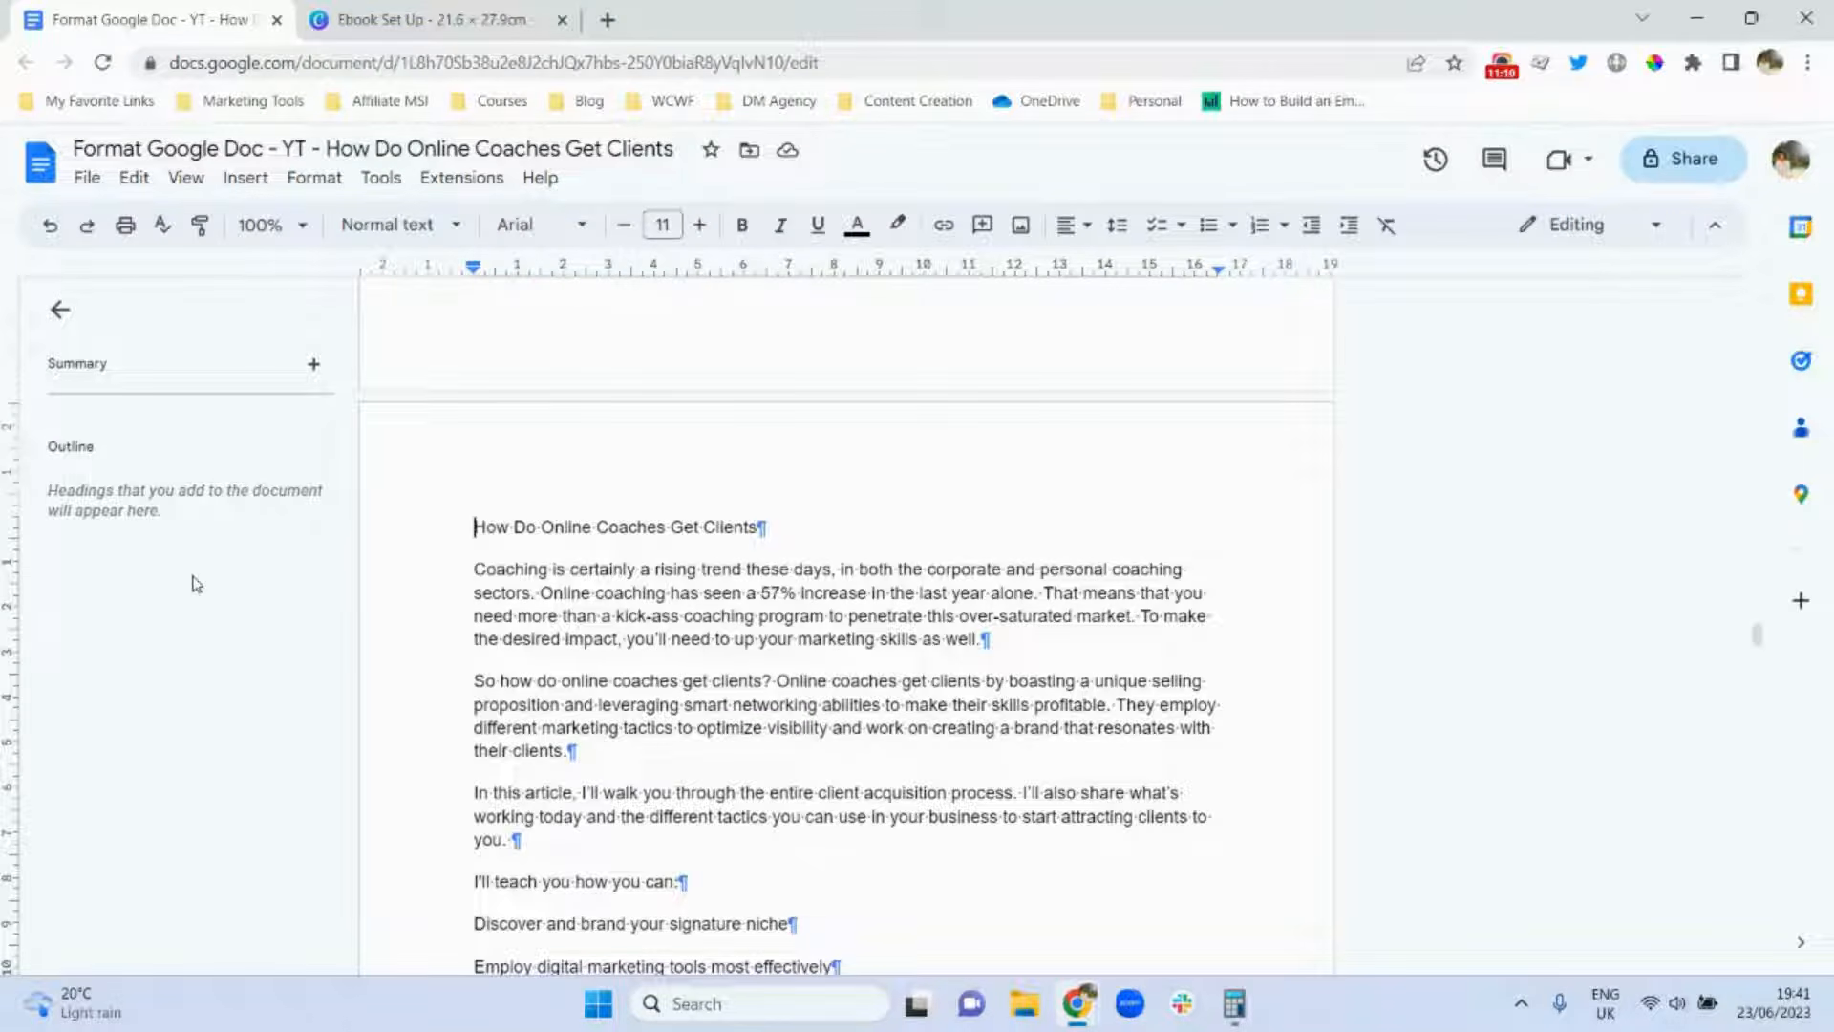
Add footer page numbers starting at 1, hidden on the first page.
{"action": "left_click", "coordinate": [250, 180]}
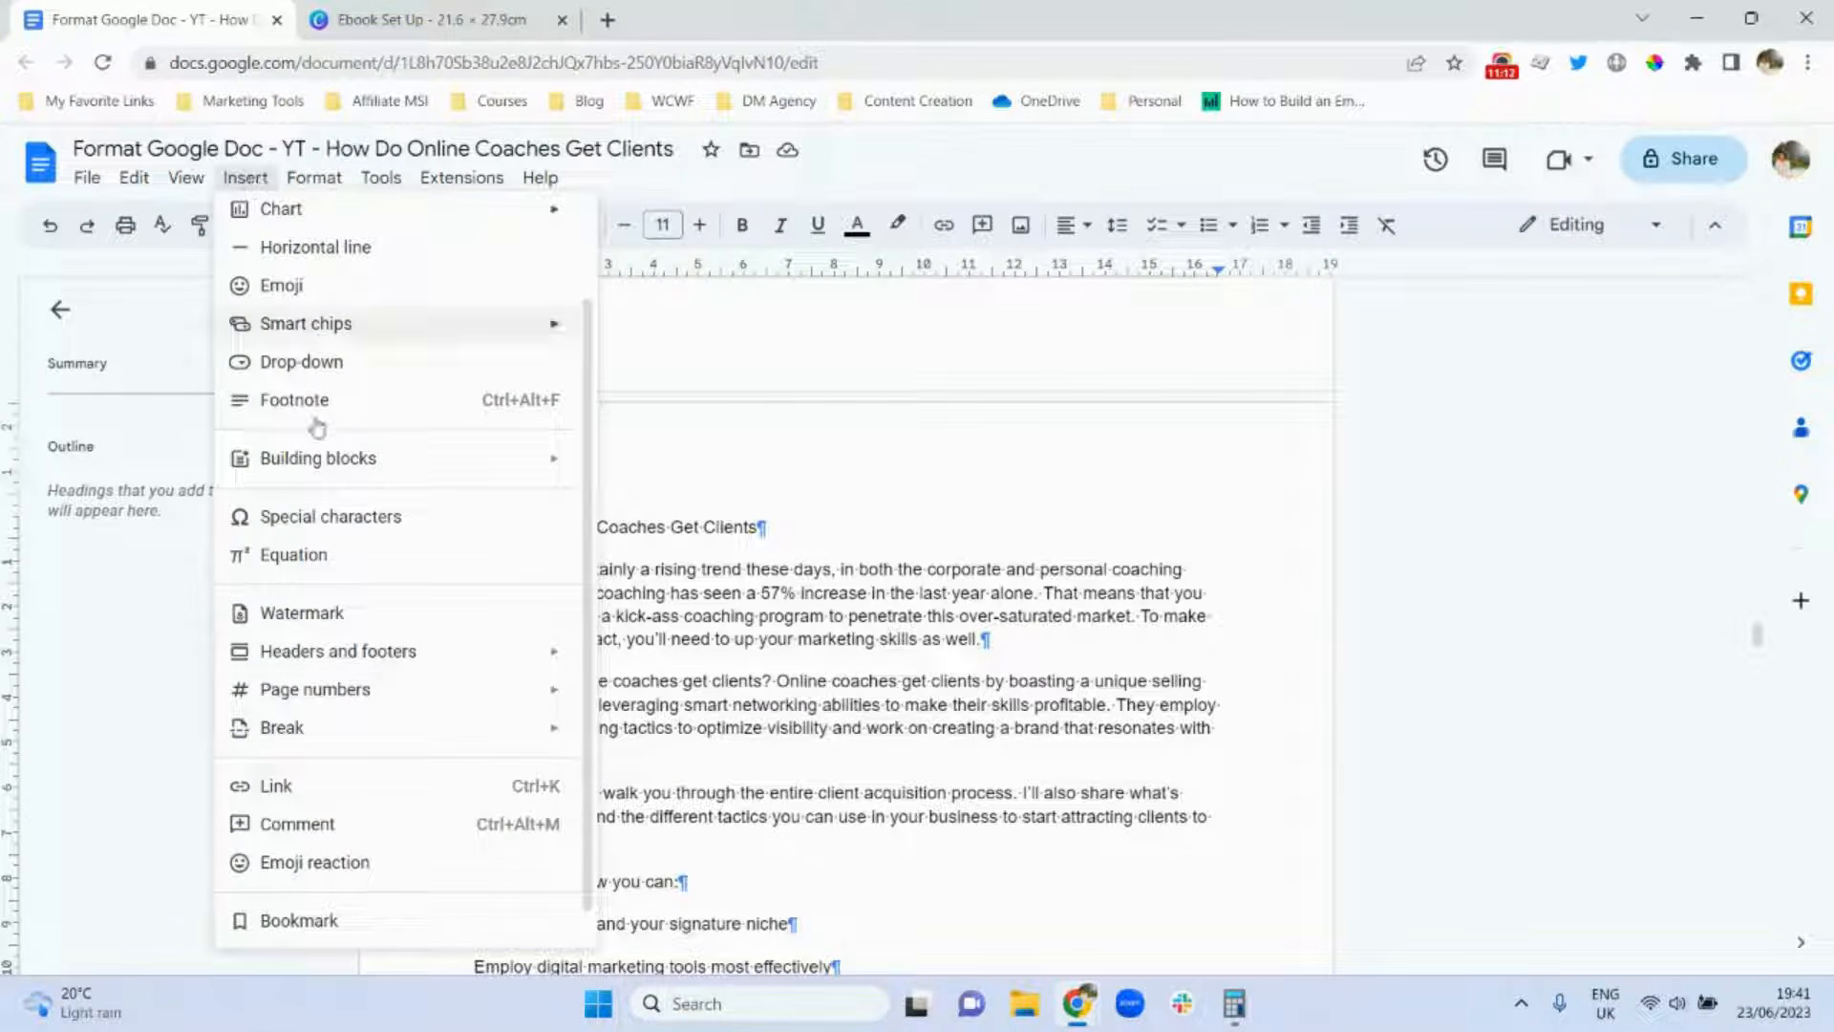
{"action": "mouse_move", "coordinate": [406, 689]}
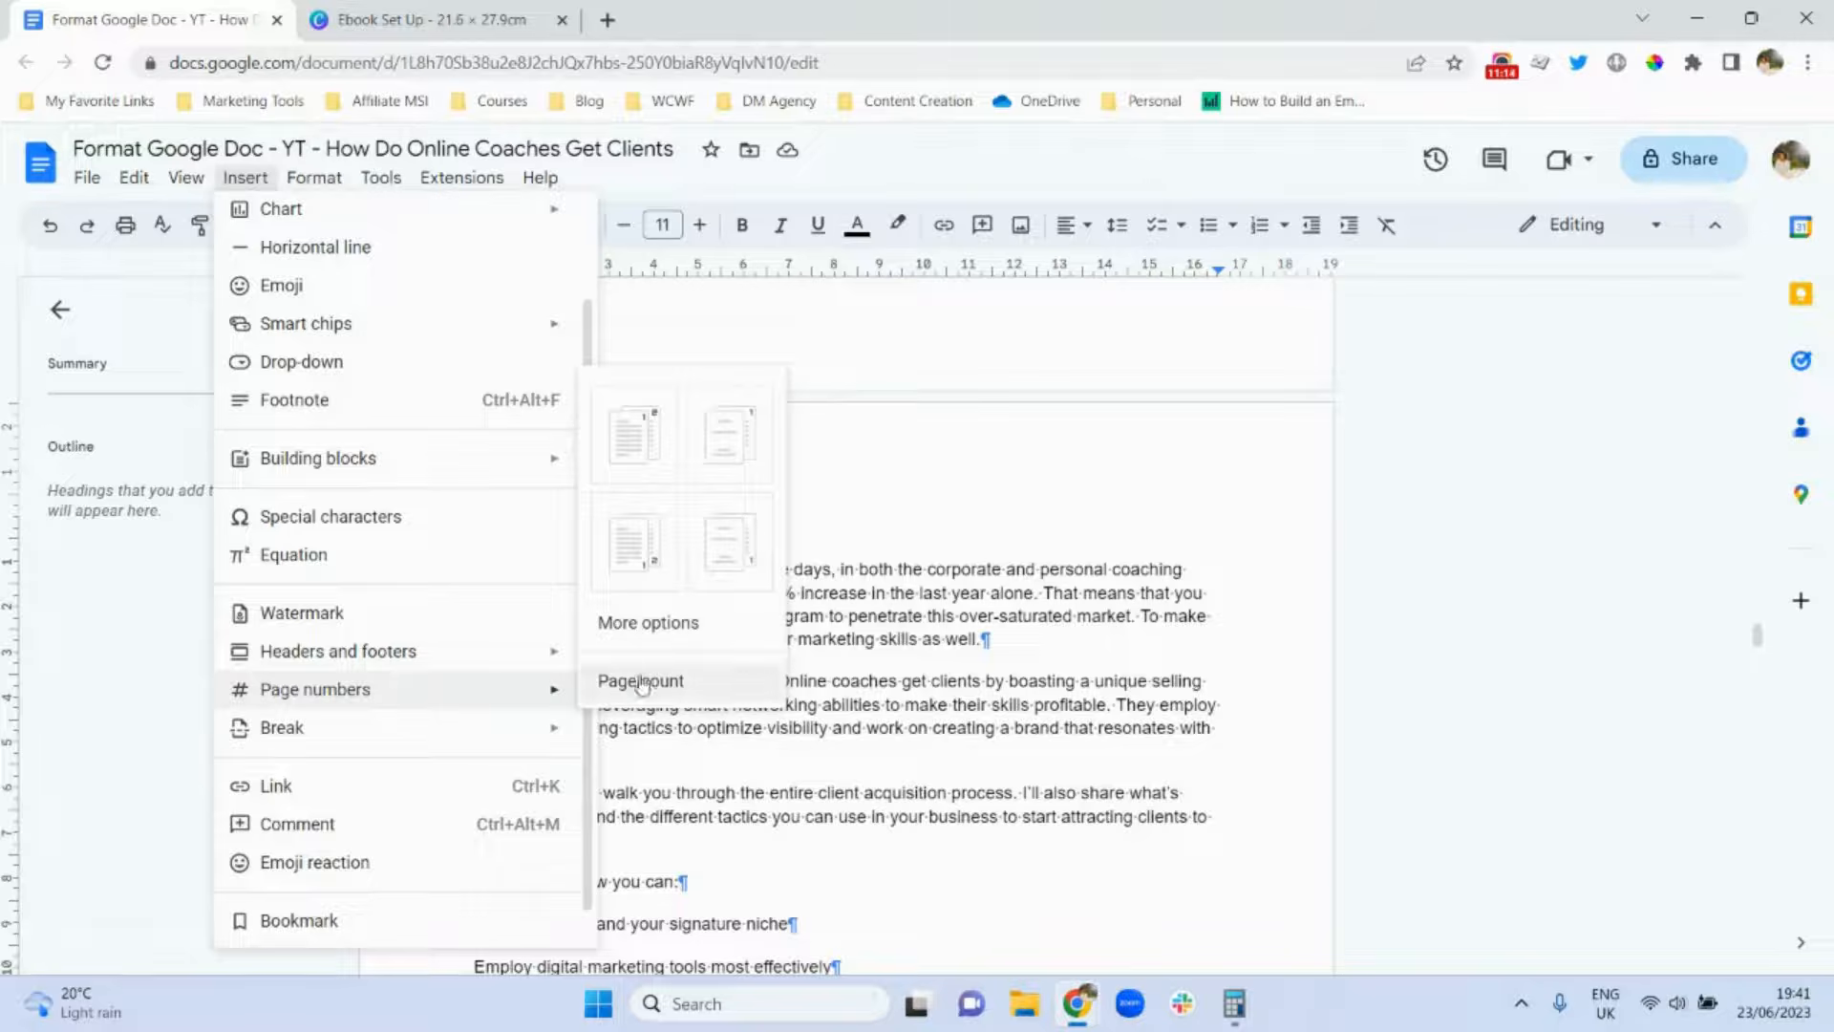
{"action": "left_click", "coordinate": [647, 638]}
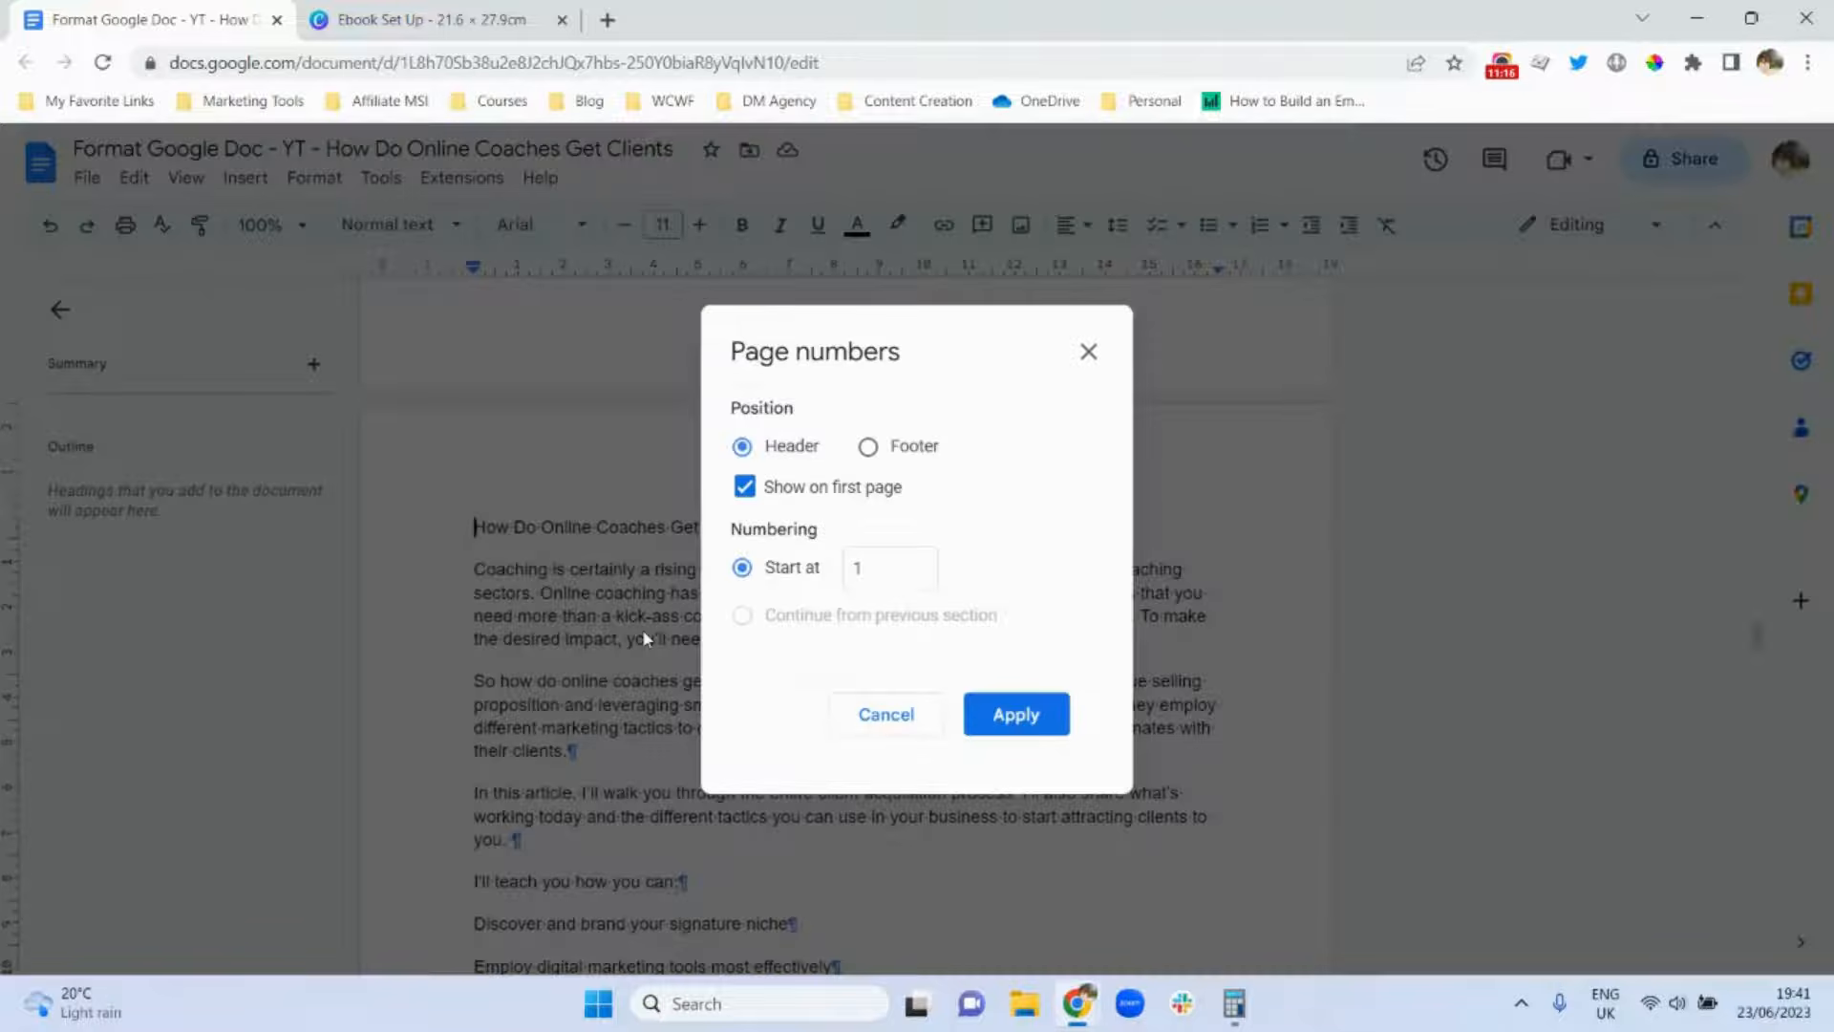
{"action": "left_click", "coordinate": [869, 449]}
{"action": "left_click", "coordinate": [744, 489]}
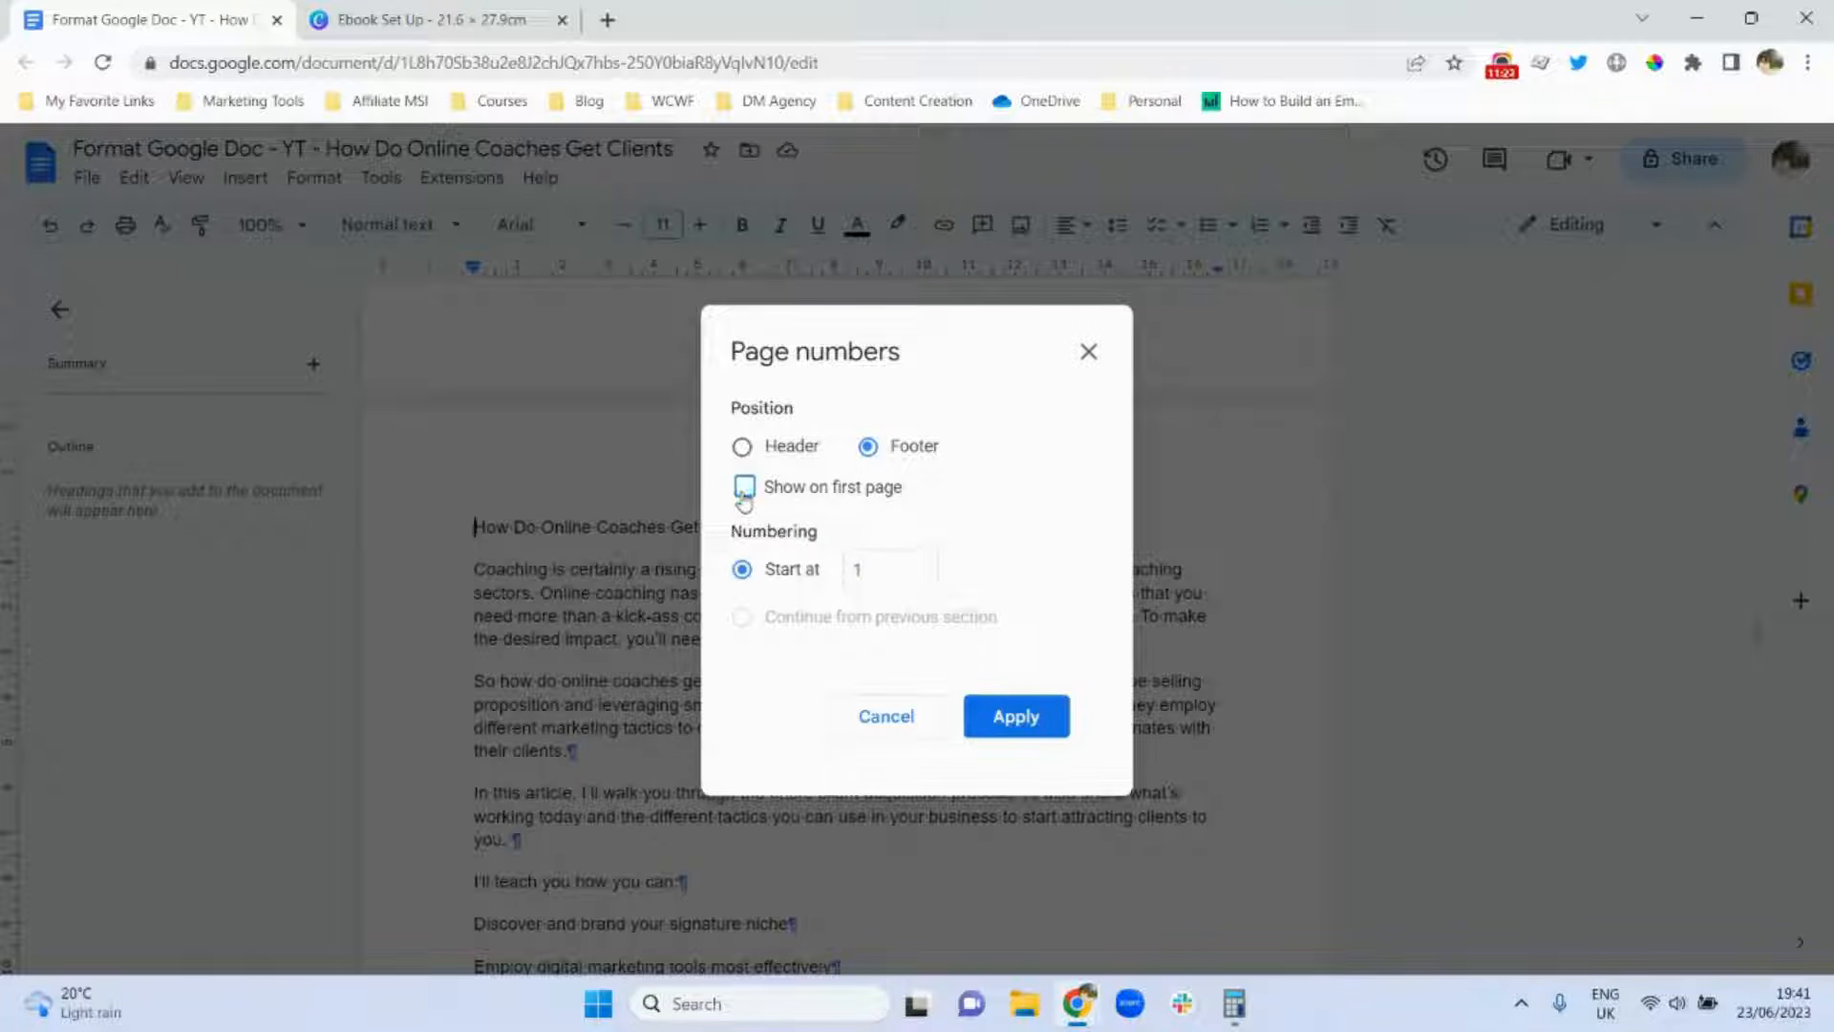
{"action": "left_click", "coordinate": [1029, 721]}
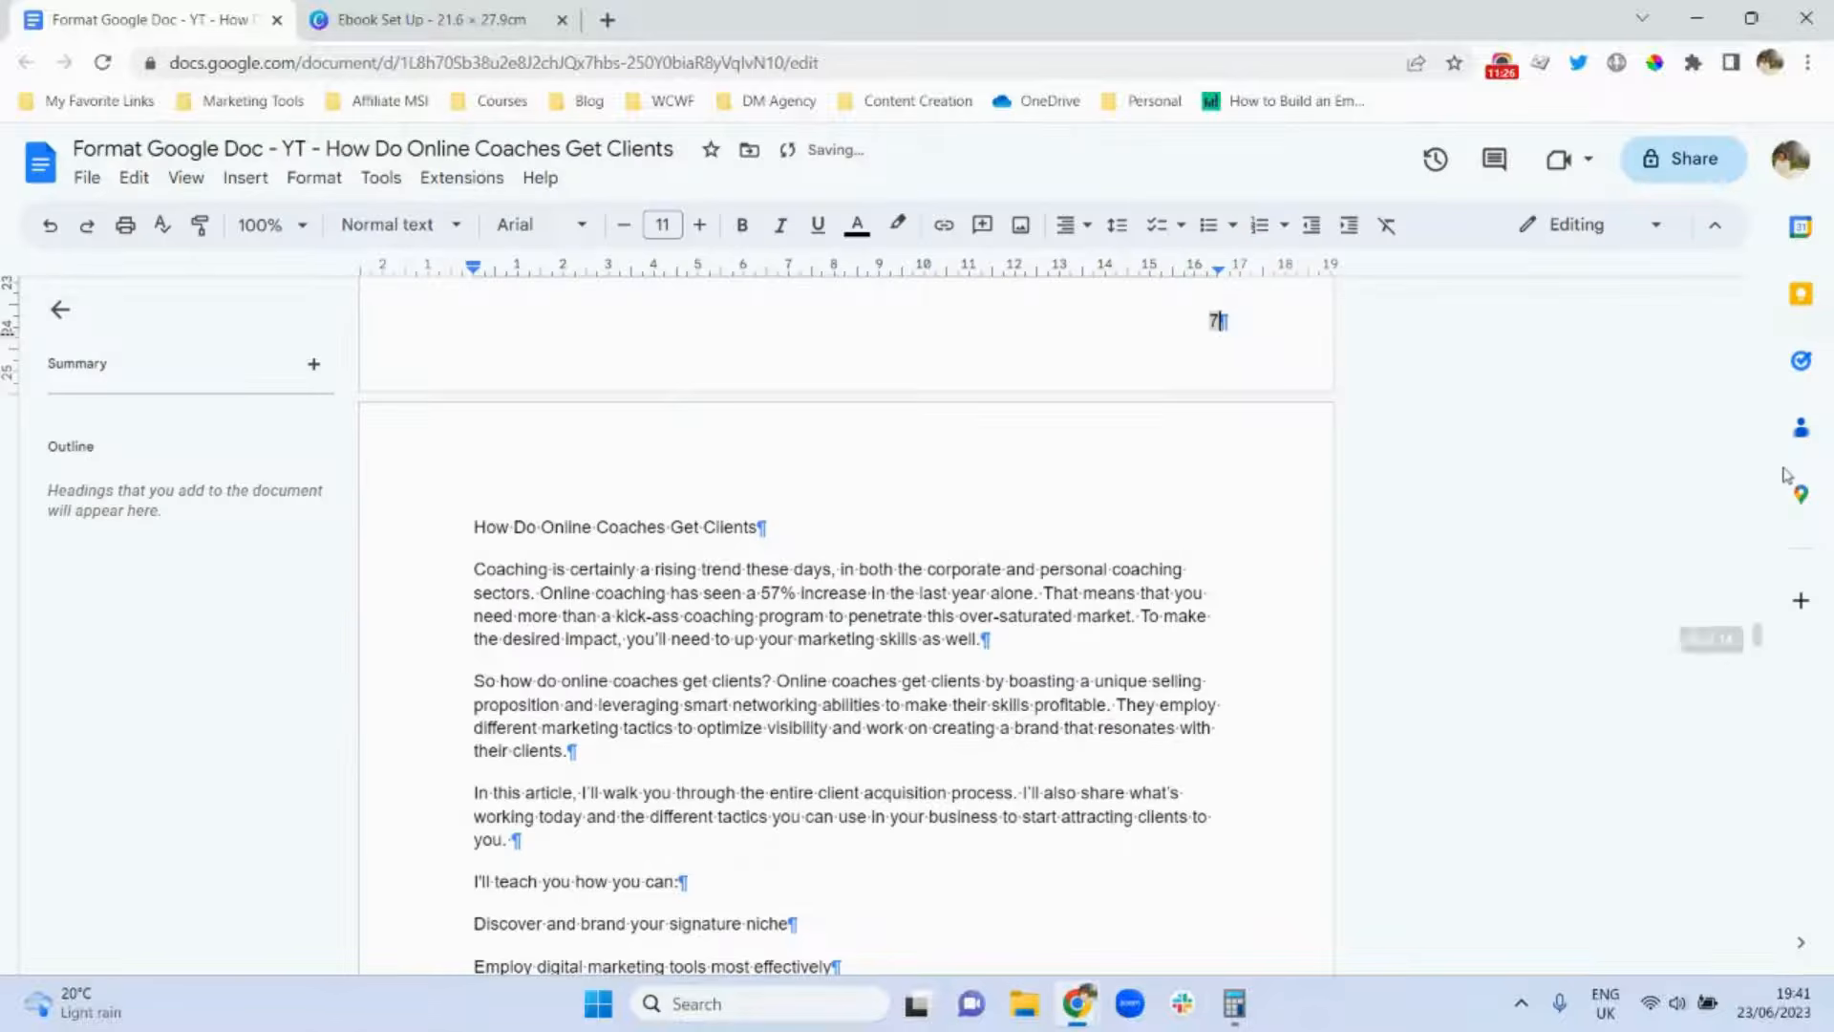
{"action": "left_click_drag", "start_coordinate": [1760, 640], "coordinate": [1724, 661]}
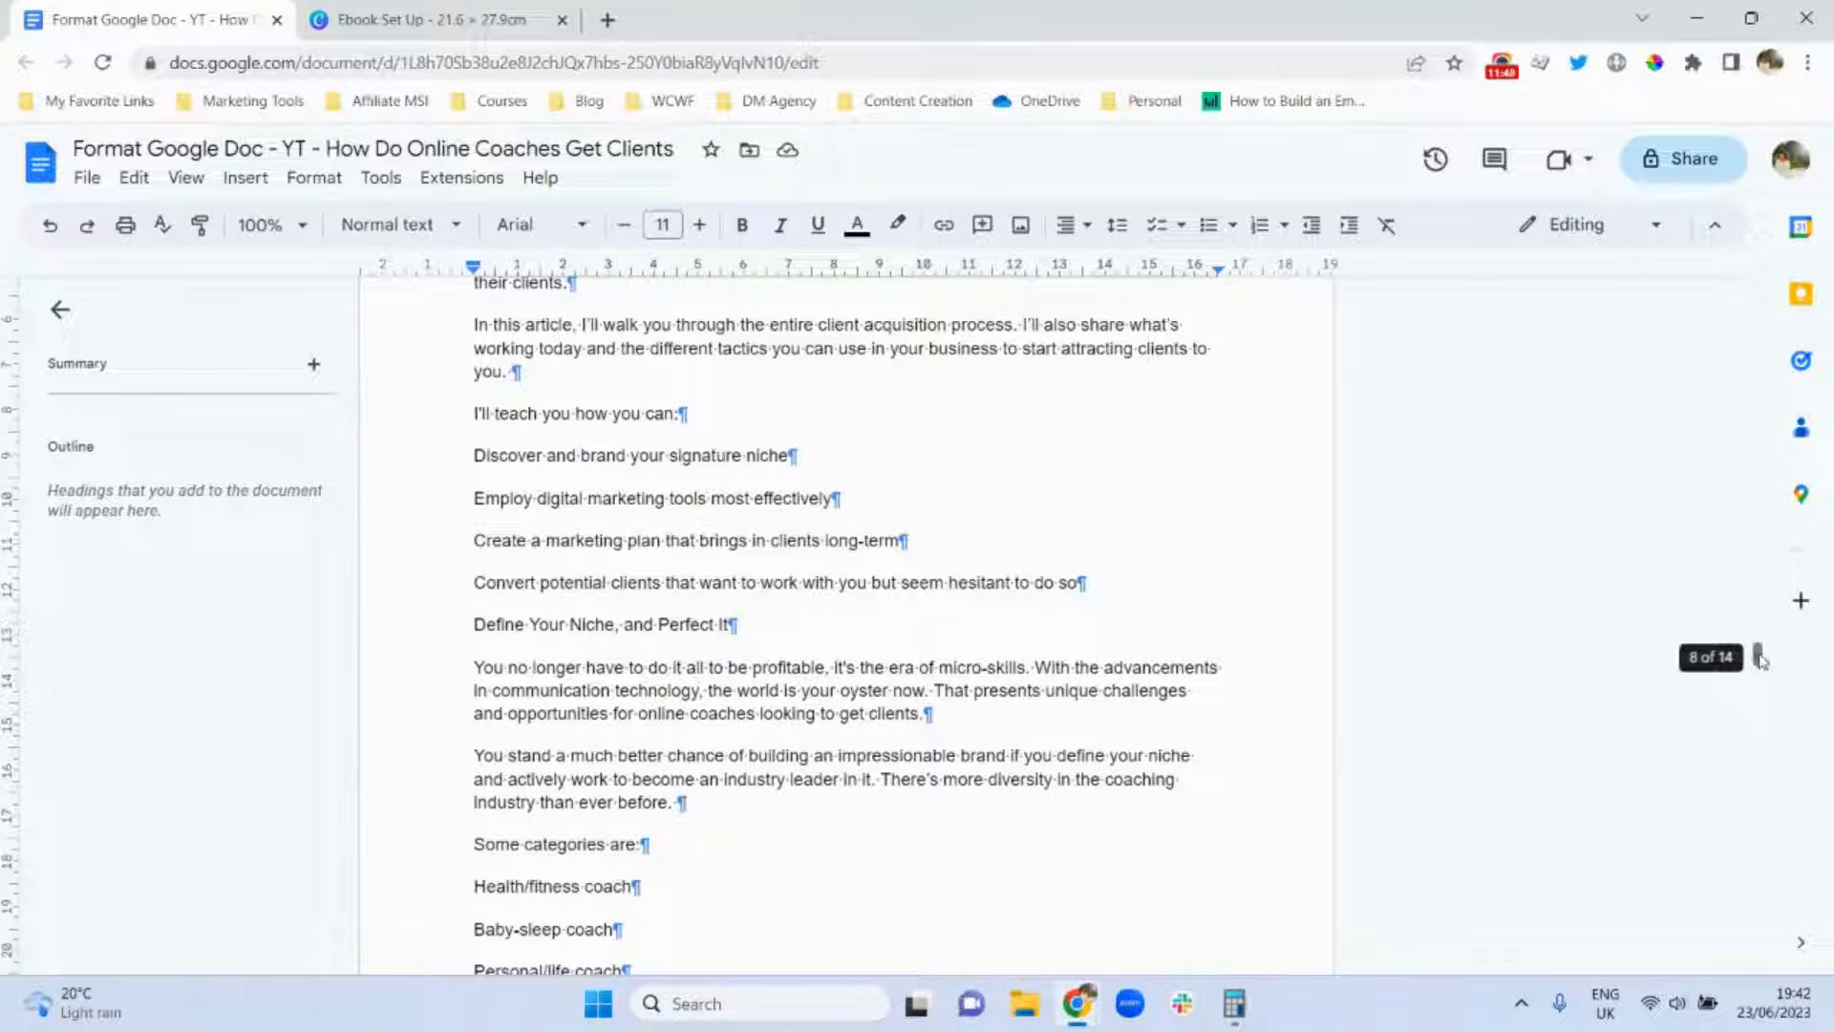
{"action": "left_click_drag", "start_coordinate": [1758, 657], "coordinate": [1756, 611]}
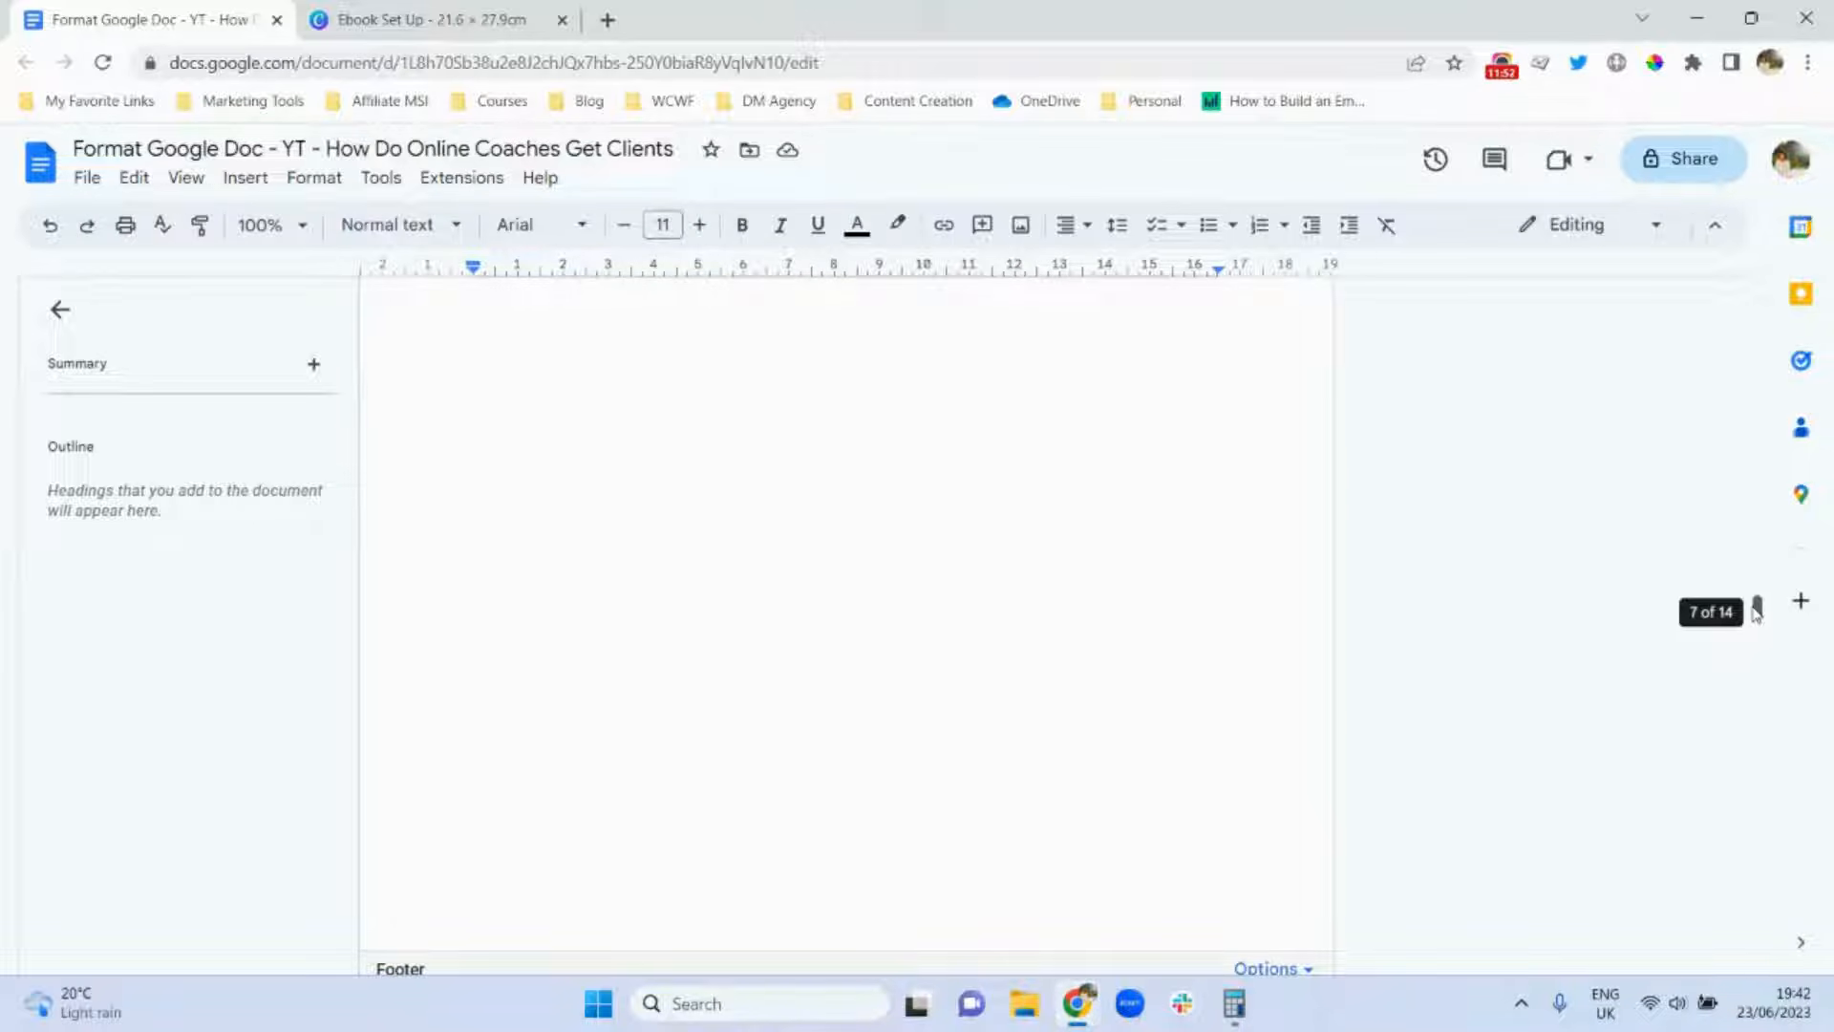
{"action": "left_click_drag", "start_coordinate": [1755, 611], "coordinate": [1747, 570]}
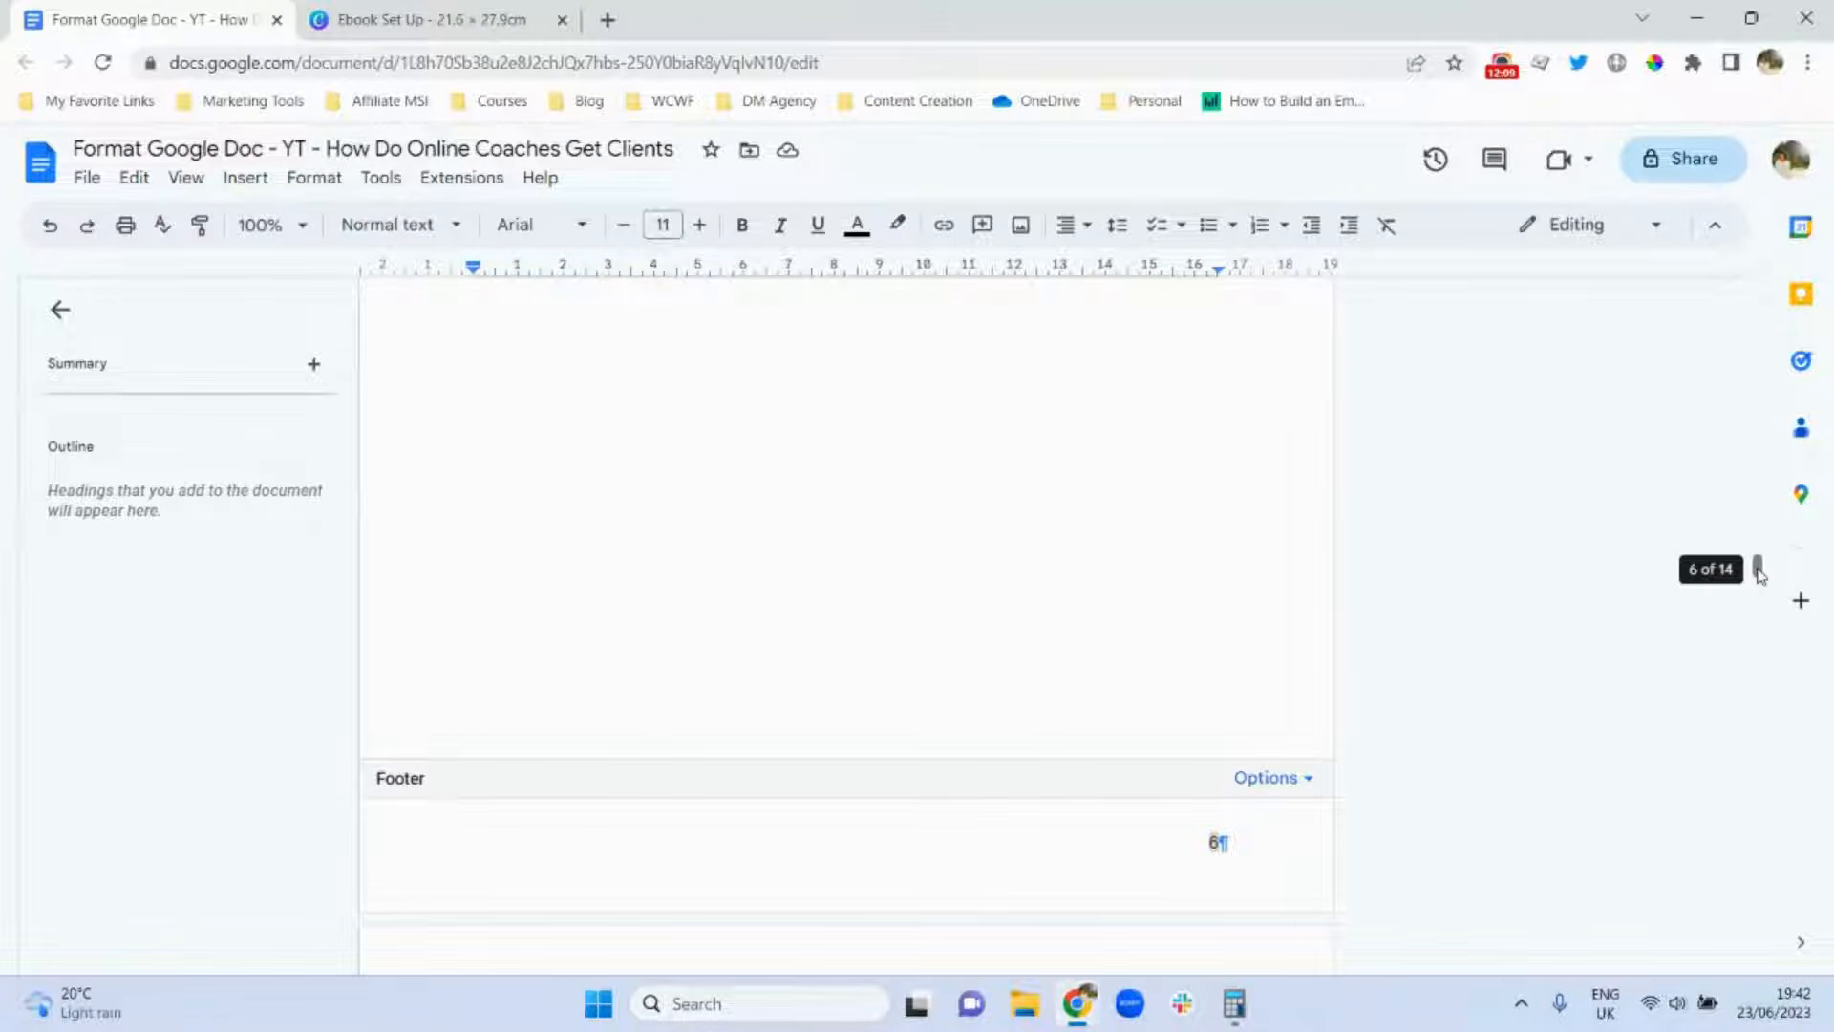
{"action": "left_click", "coordinate": [51, 228]}
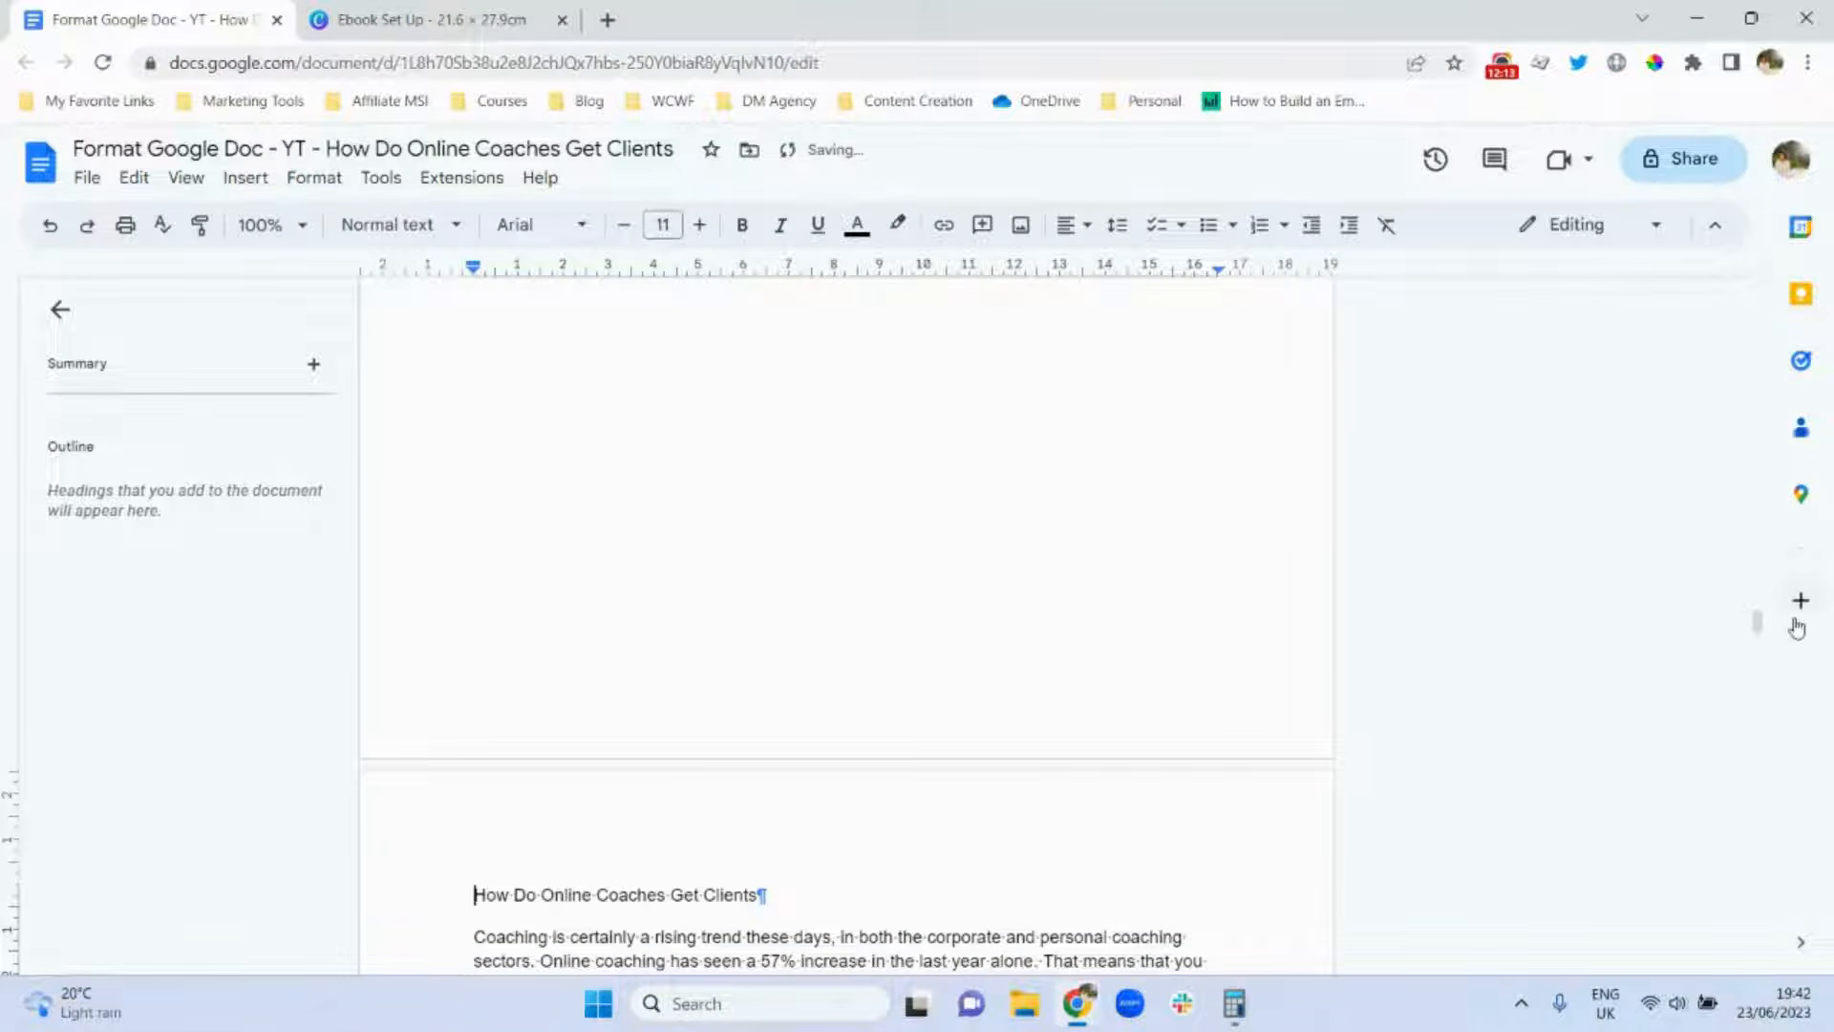
{"action": "left_click_drag", "start_coordinate": [1760, 626], "coordinate": [1759, 599]}
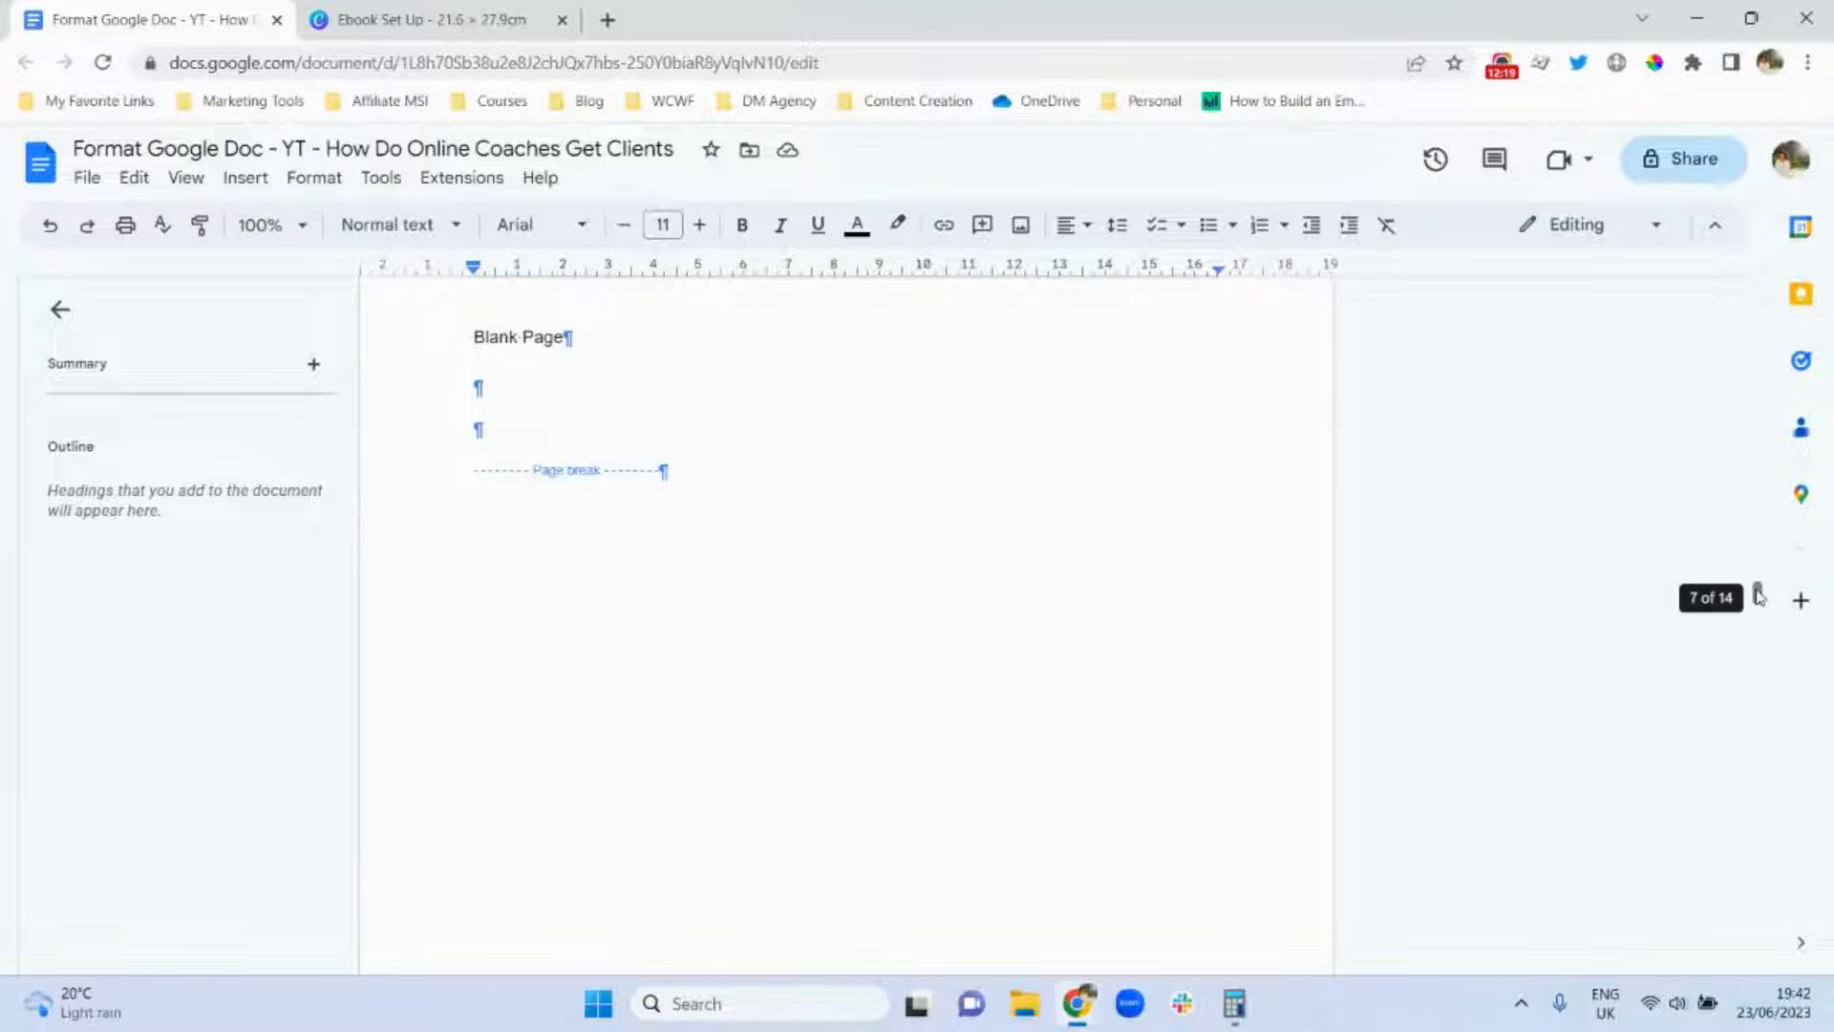
{"action": "mouse_move", "coordinate": [1758, 595]}
{"action": "left_mouse_down"}
{"action": "mouse_move", "coordinate": [1758, 635]}
{"action": "mouse_move", "coordinate": [1757, 585]}
{"action": "left_mouse_up"}
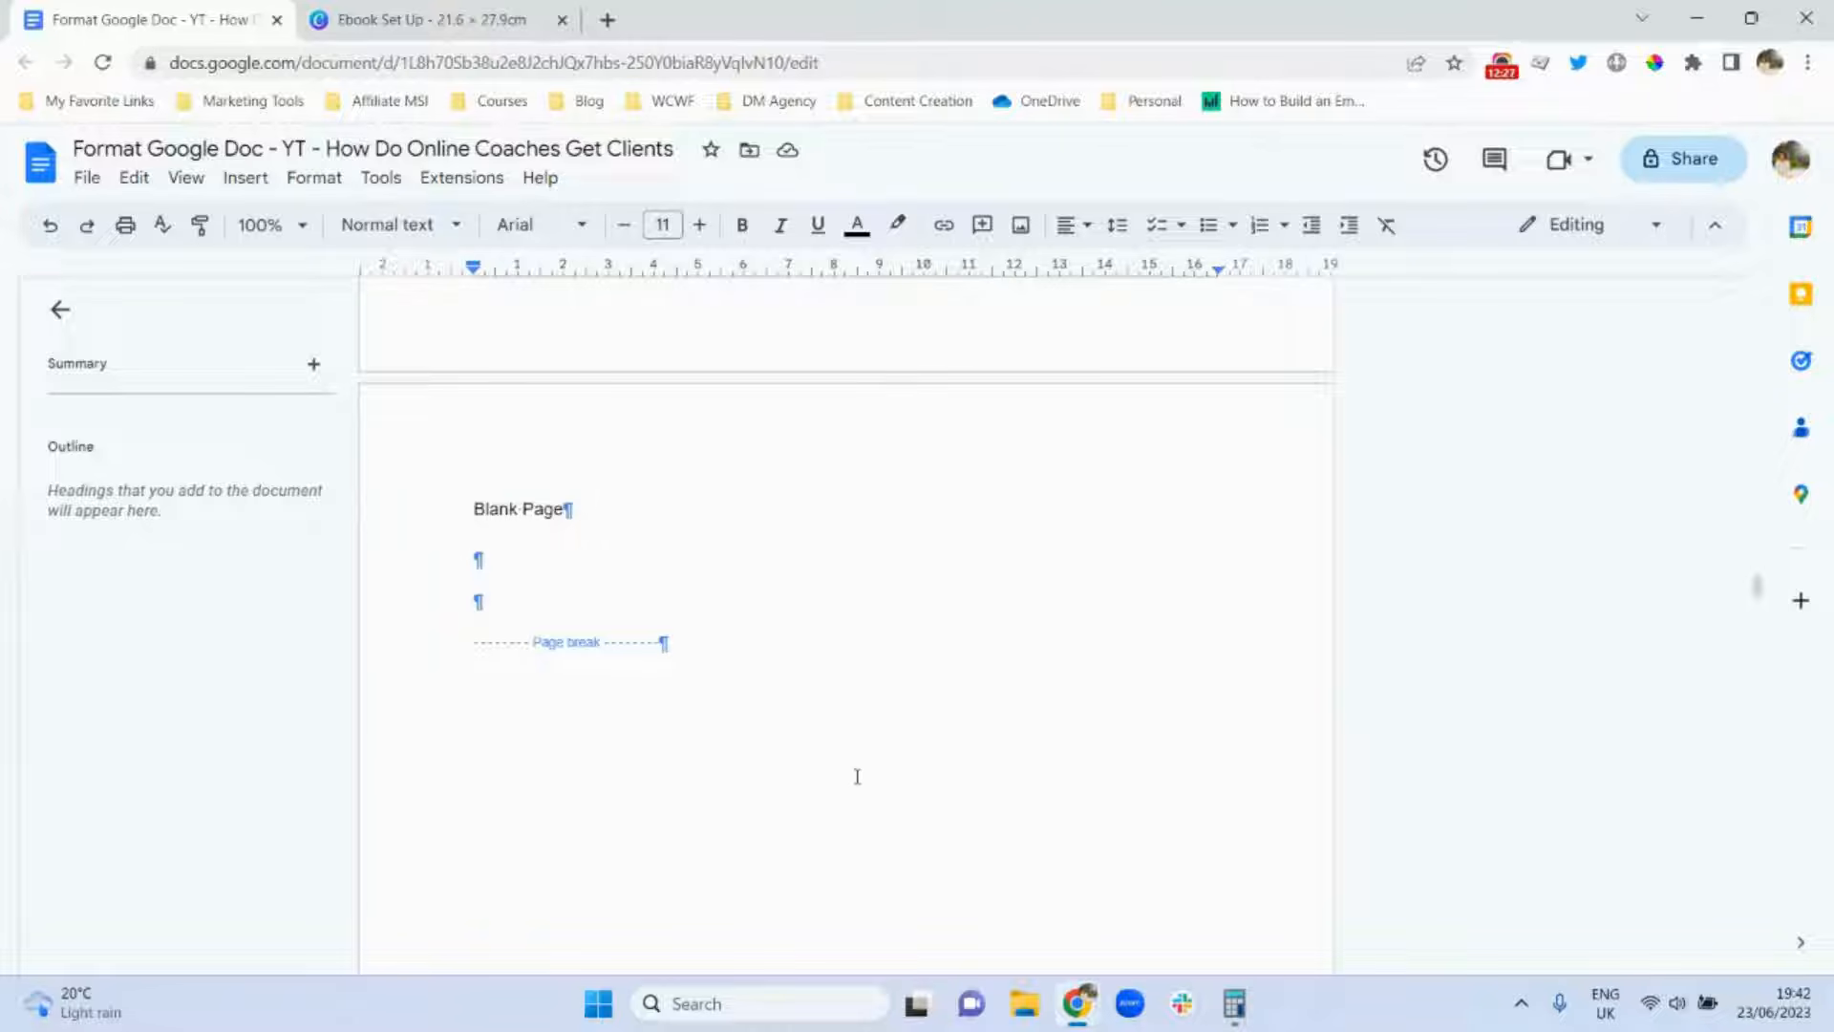
{"action": "mouse_move", "coordinate": [1758, 585]}
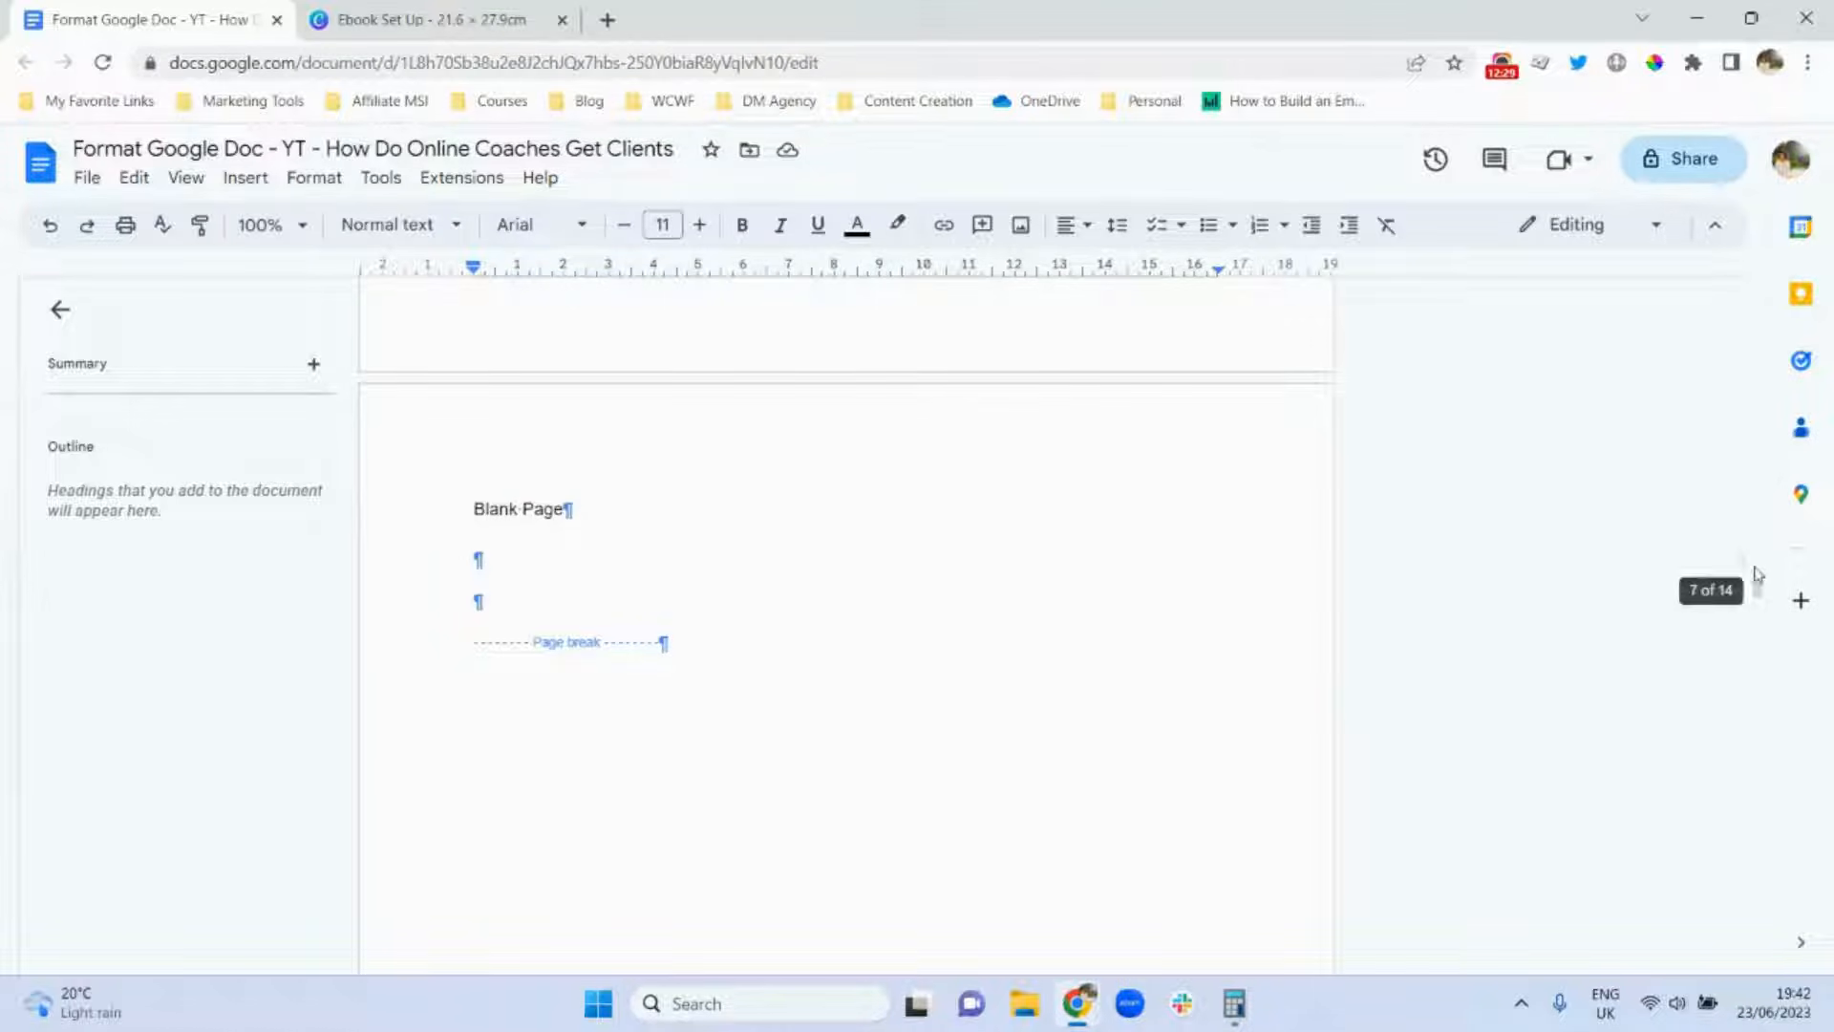
{"action": "left_click_drag", "start_coordinate": [1759, 585], "coordinate": [1758, 634]}
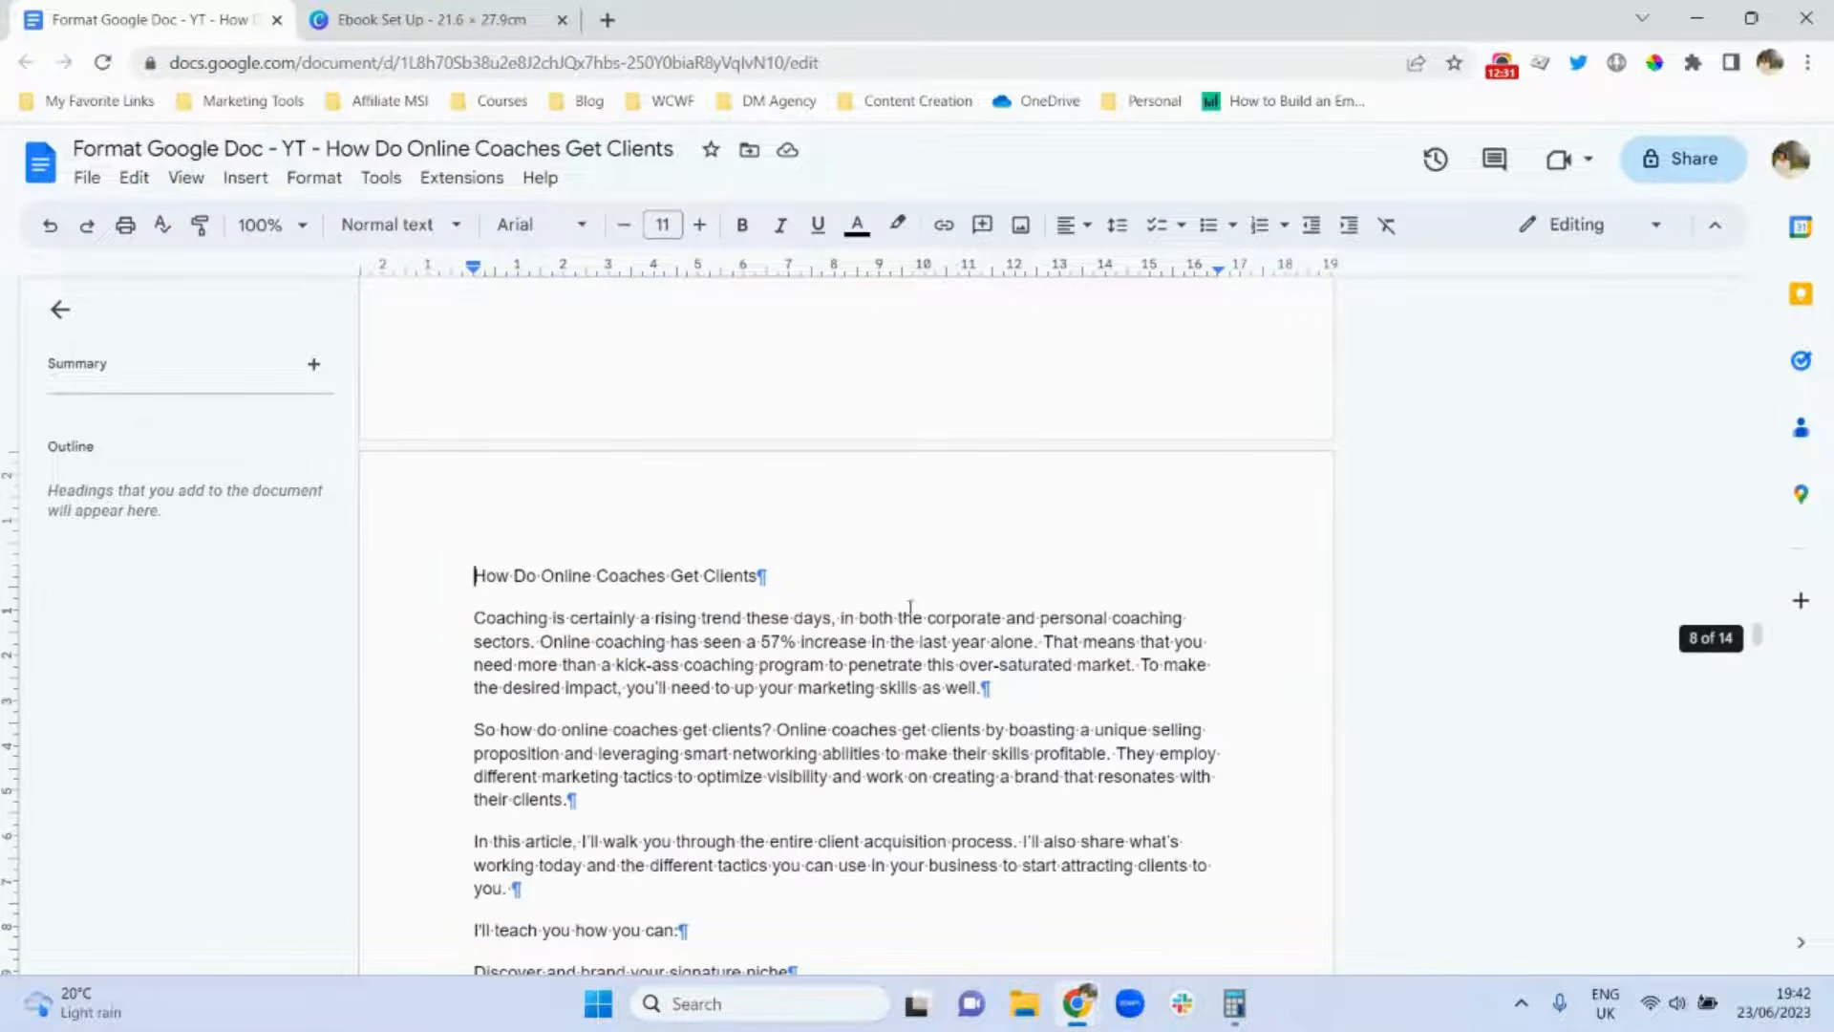
{"action": "mouse_move", "coordinate": [1759, 638]}
{"action": "left_click_drag", "start_coordinate": [1758, 638], "coordinate": [1758, 588]}
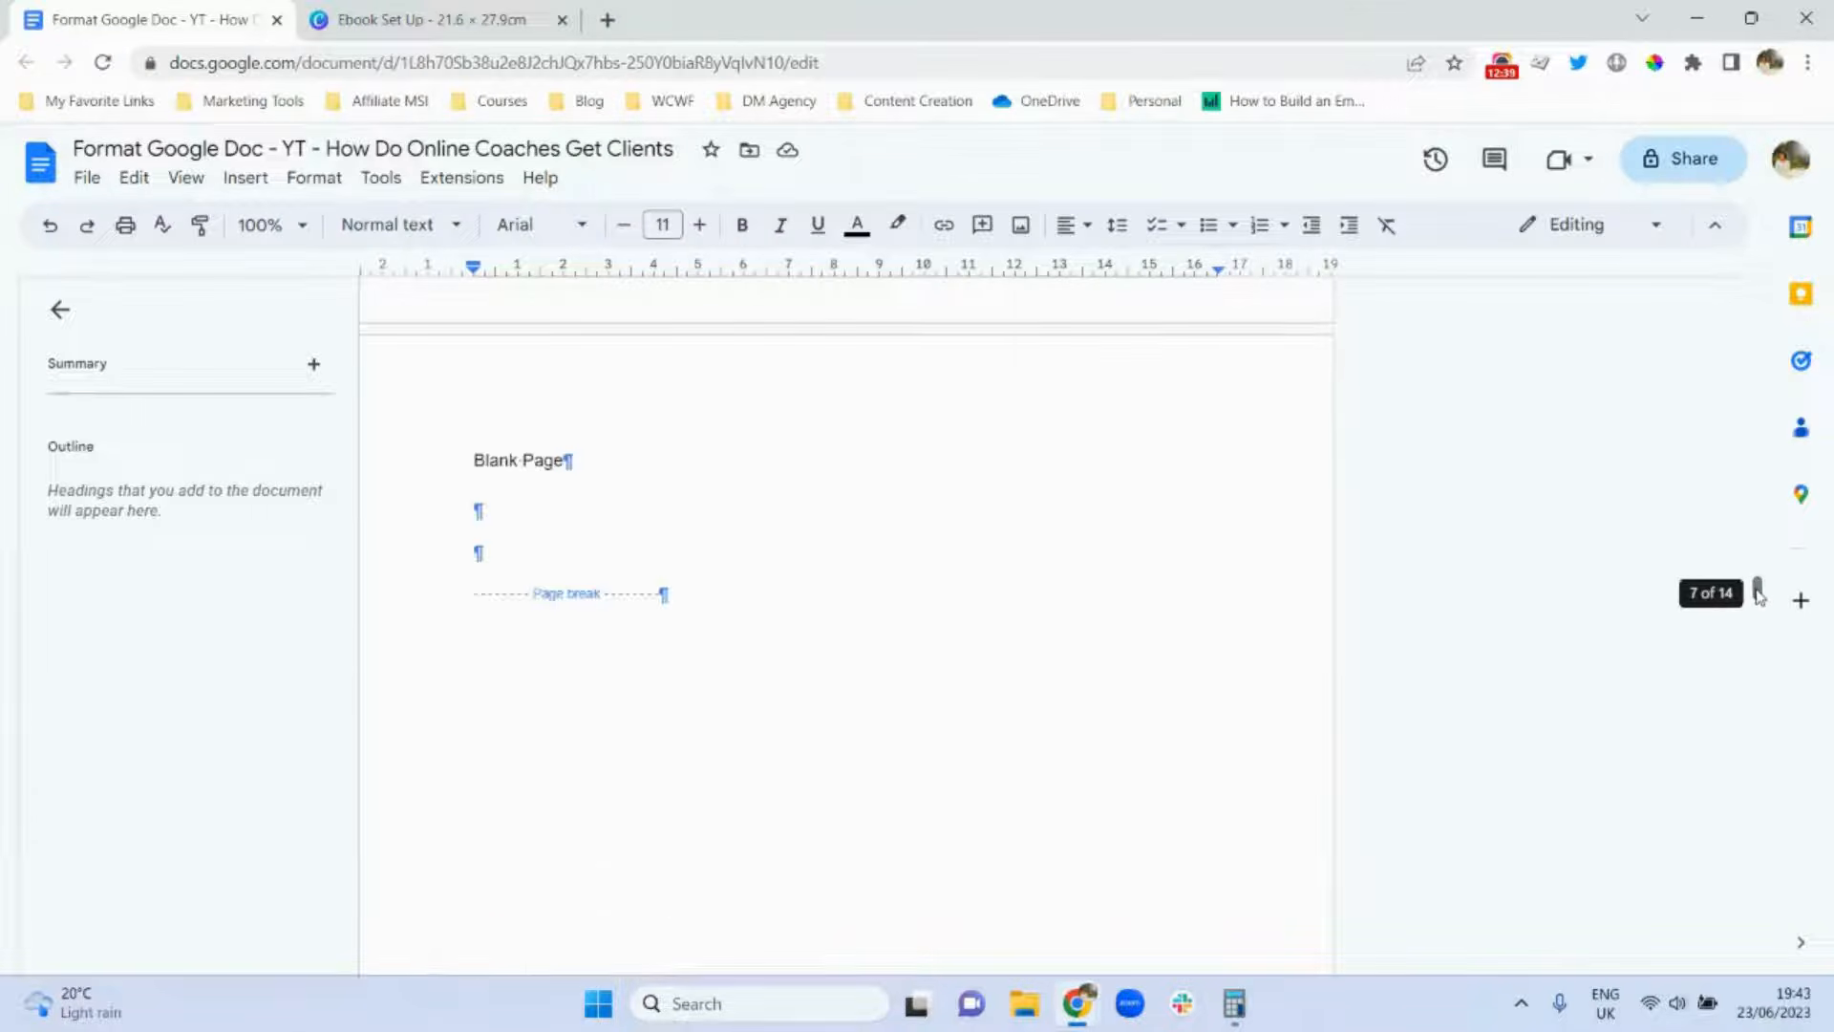
{"action": "left_click", "coordinate": [663, 593]}
Replace the page break after Blank Page with a next-page section break and remove the blank line.
{"action": "key", "text": "ctrl+v"}
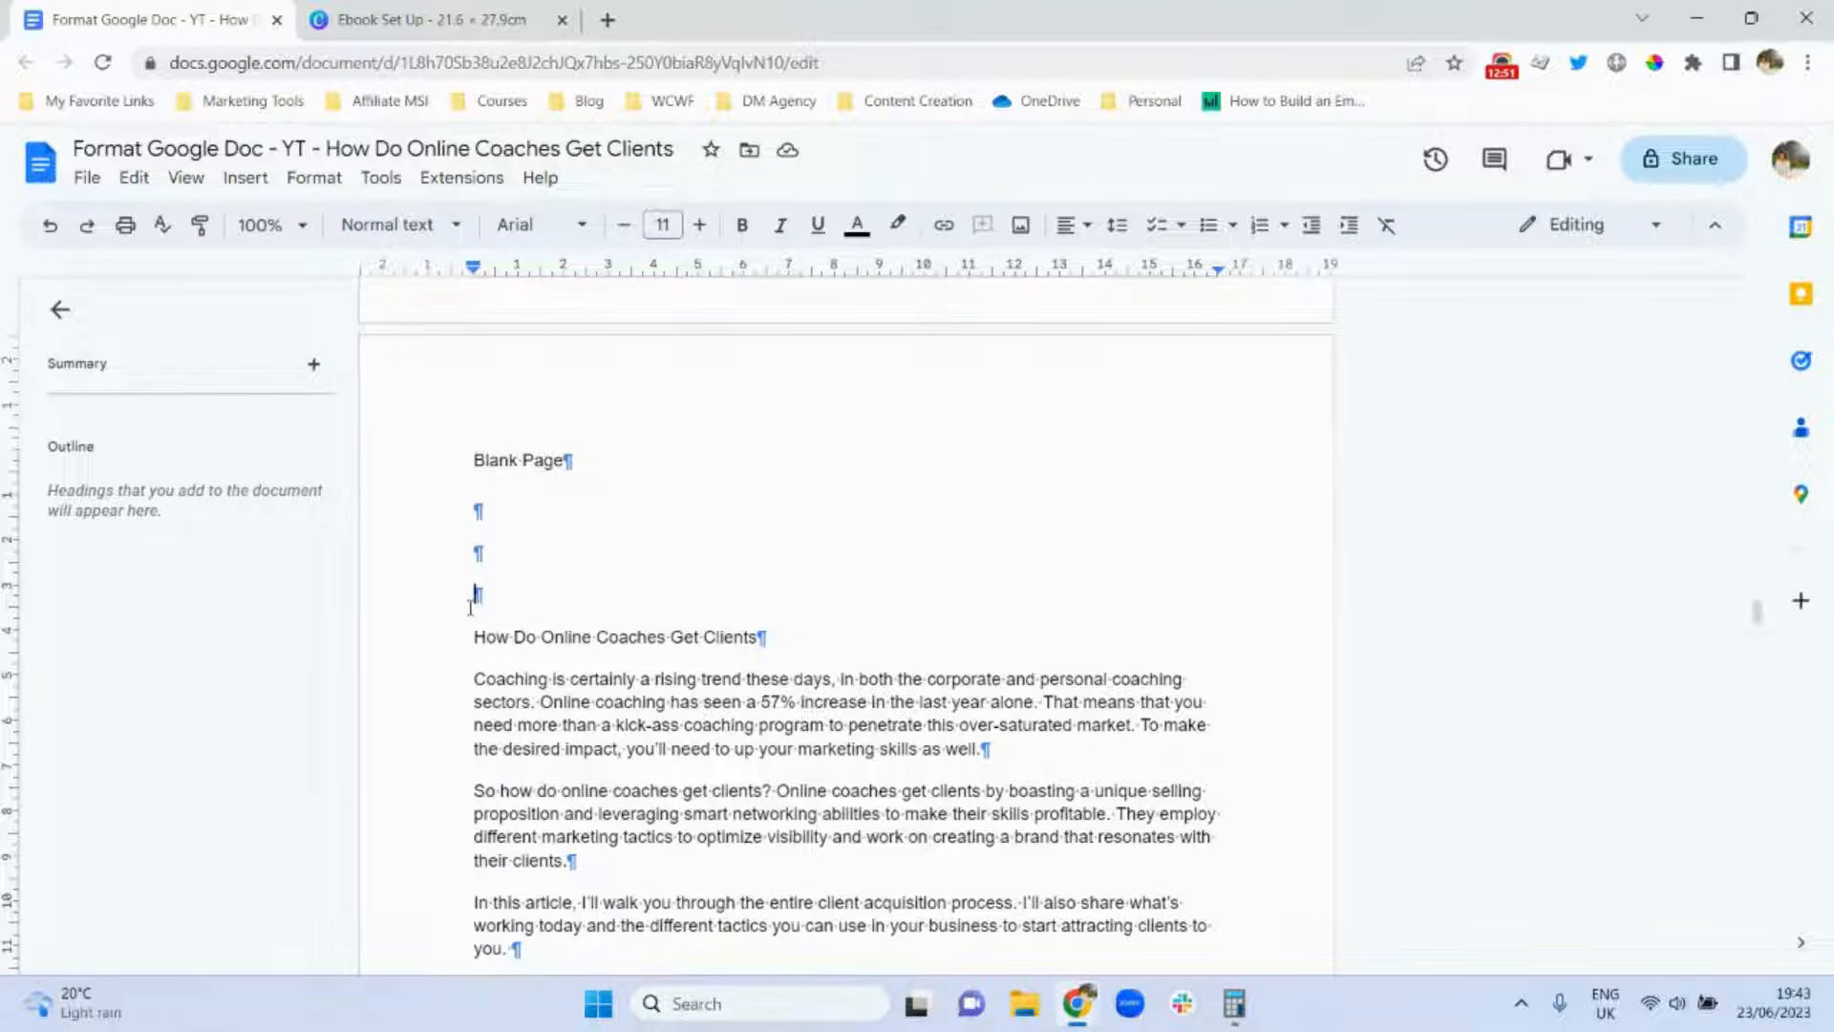
{"action": "left_click", "coordinate": [247, 187]}
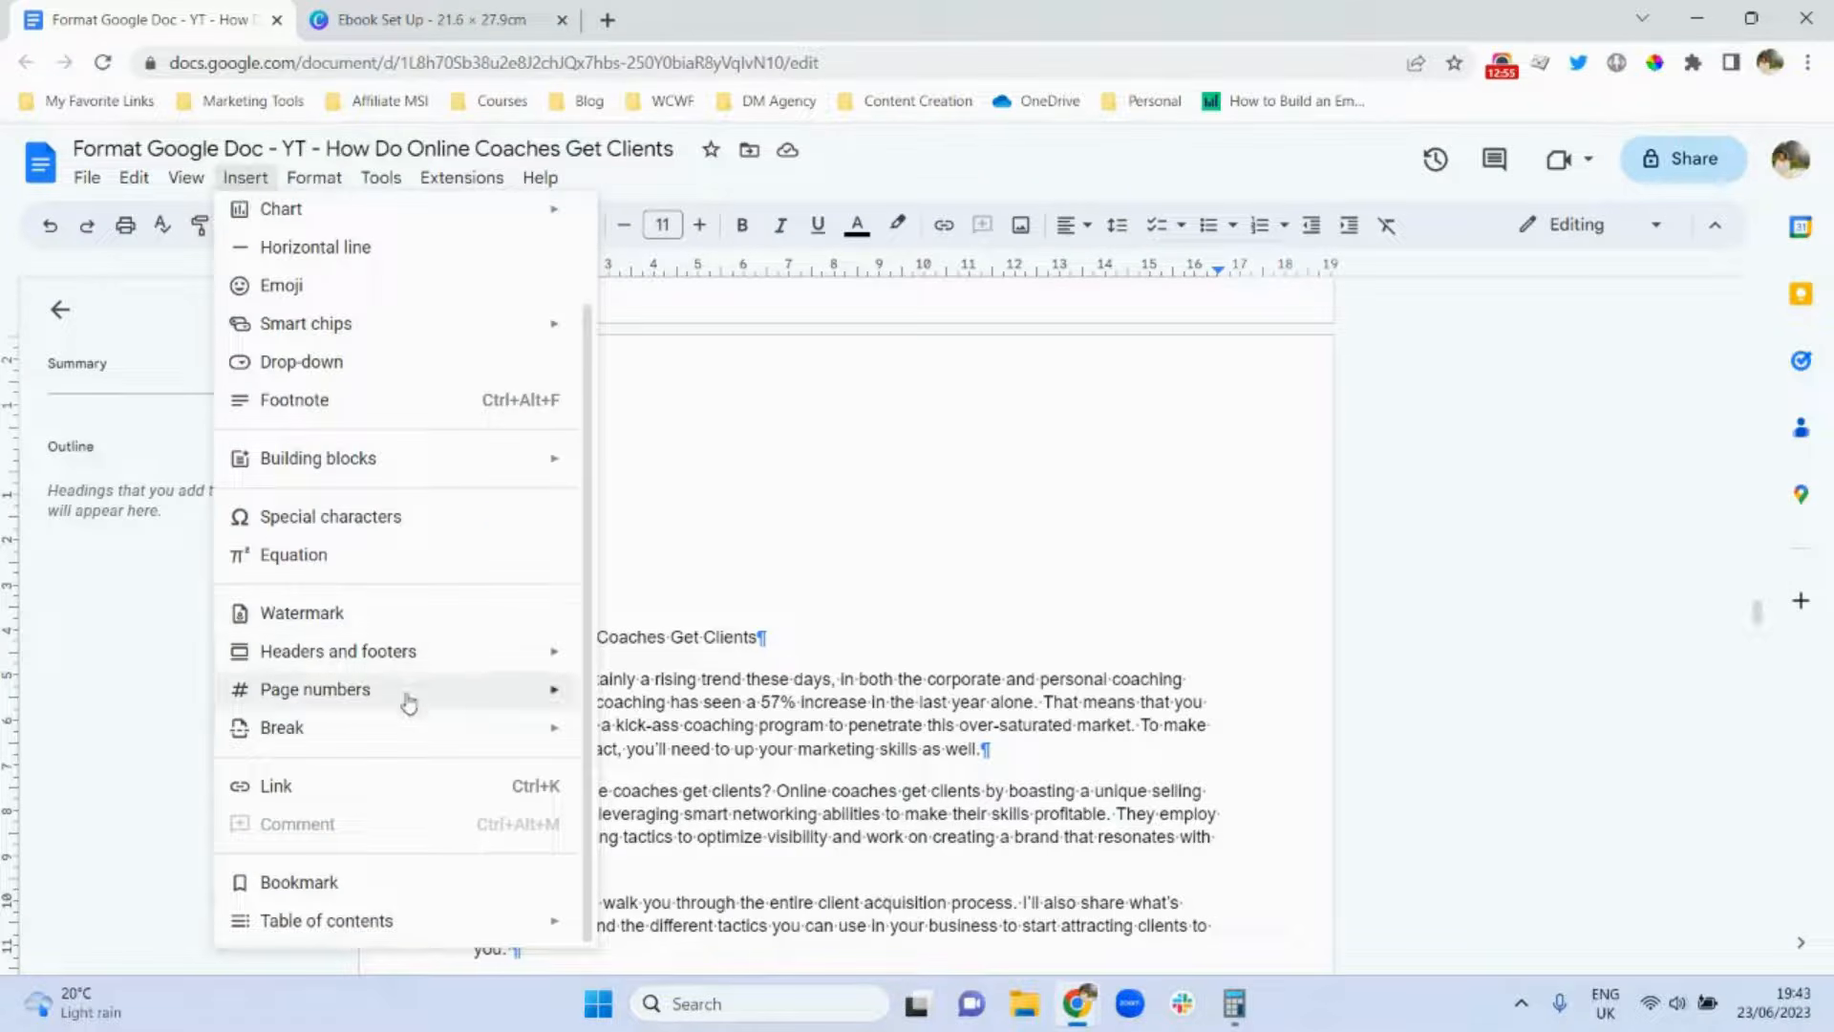
{"action": "mouse_move", "coordinate": [421, 726]}
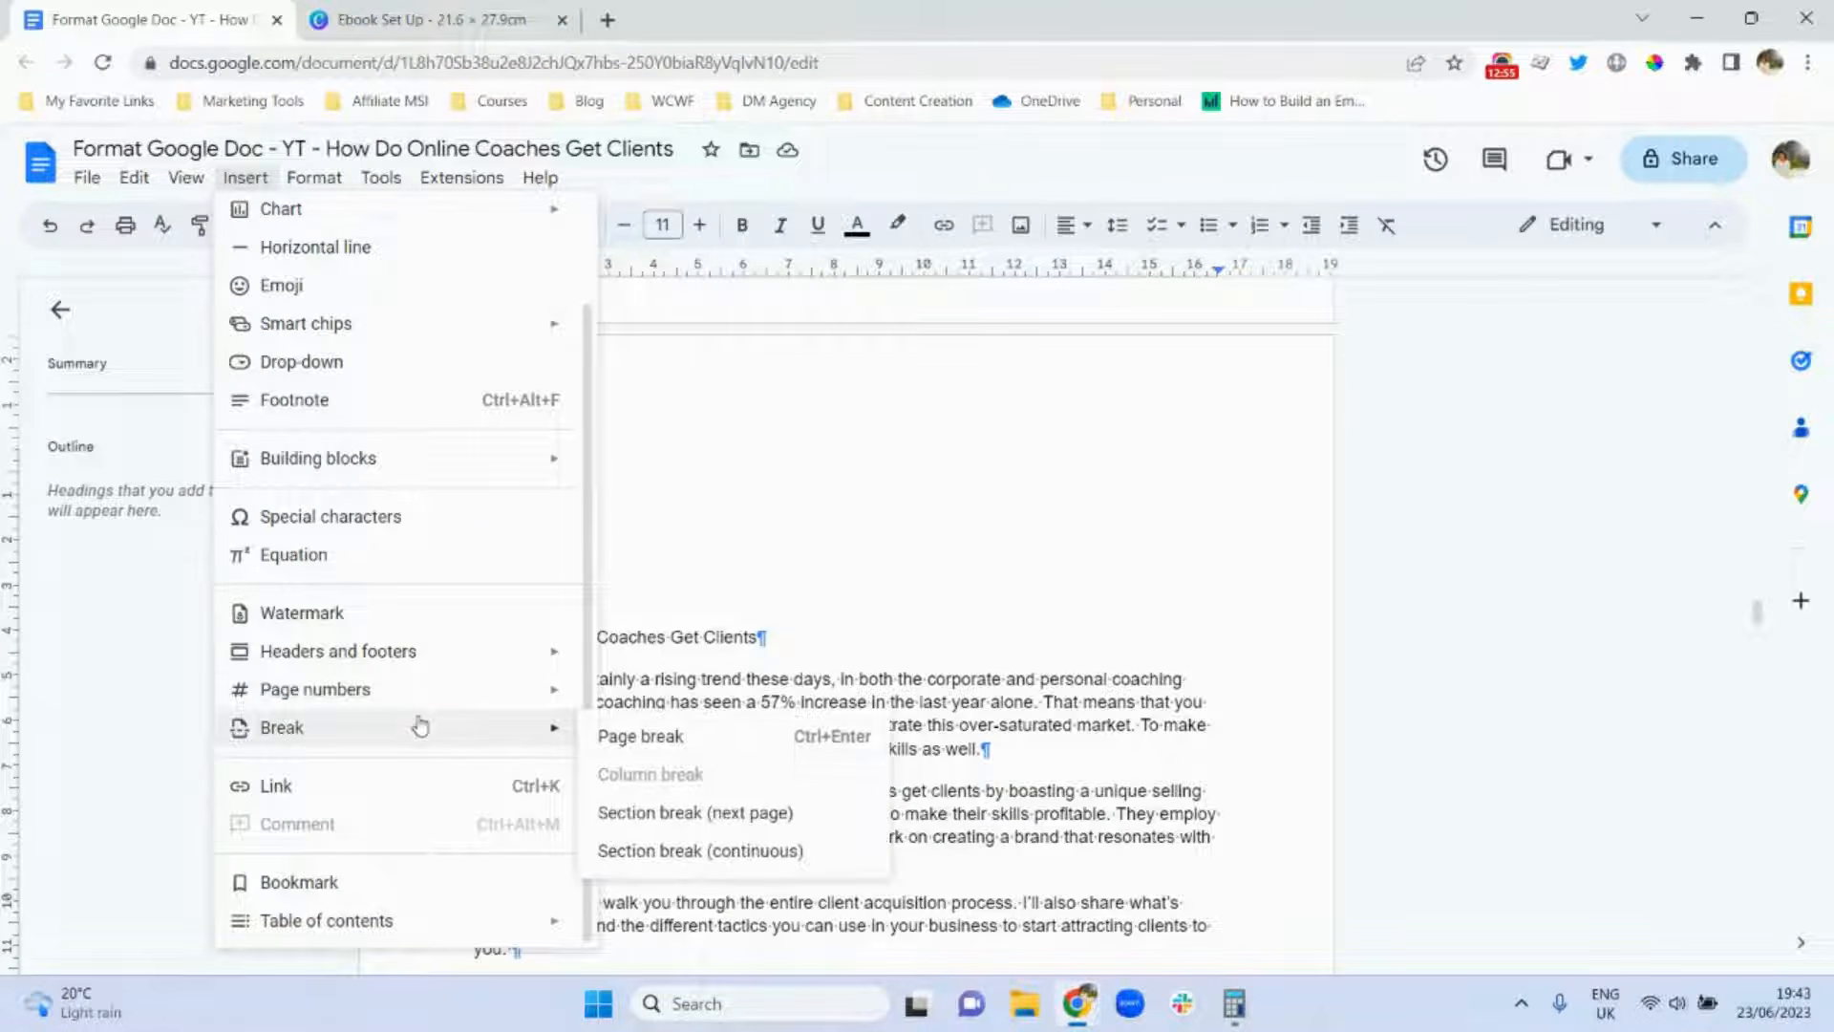
{"action": "left_click", "coordinate": [737, 820]}
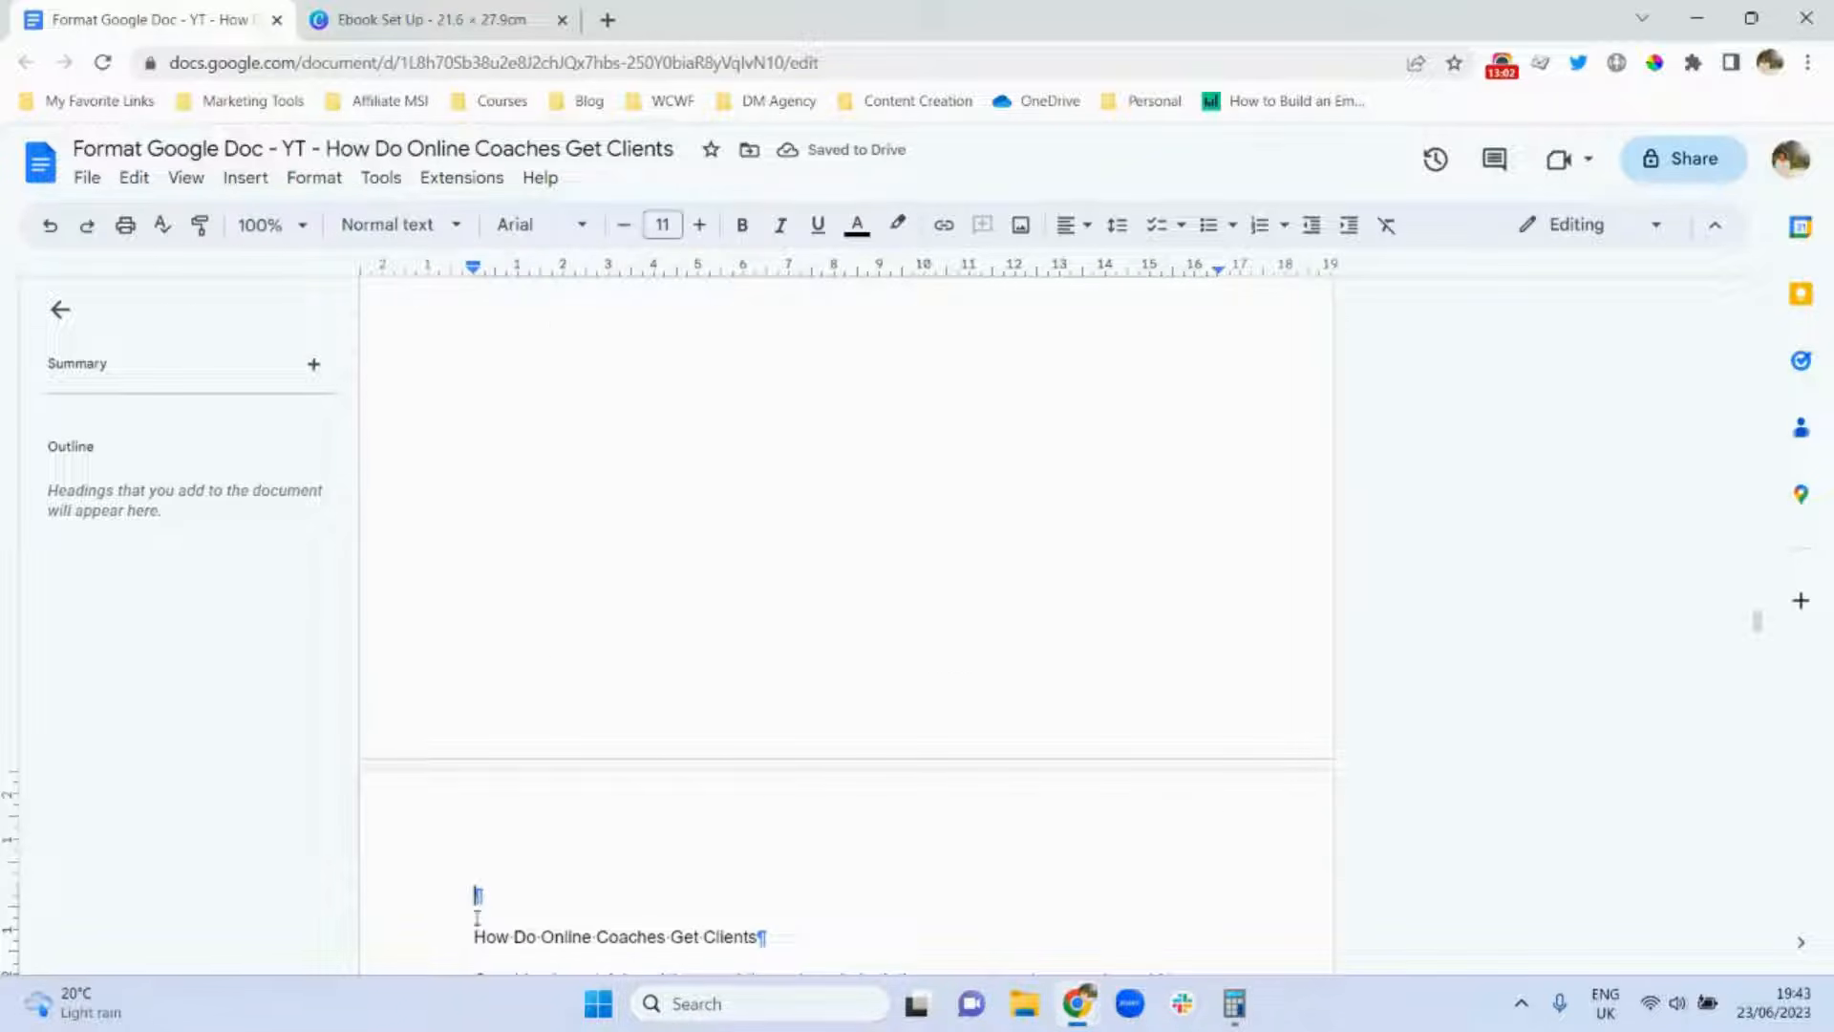
{"action": "key", "text": "Delete"}
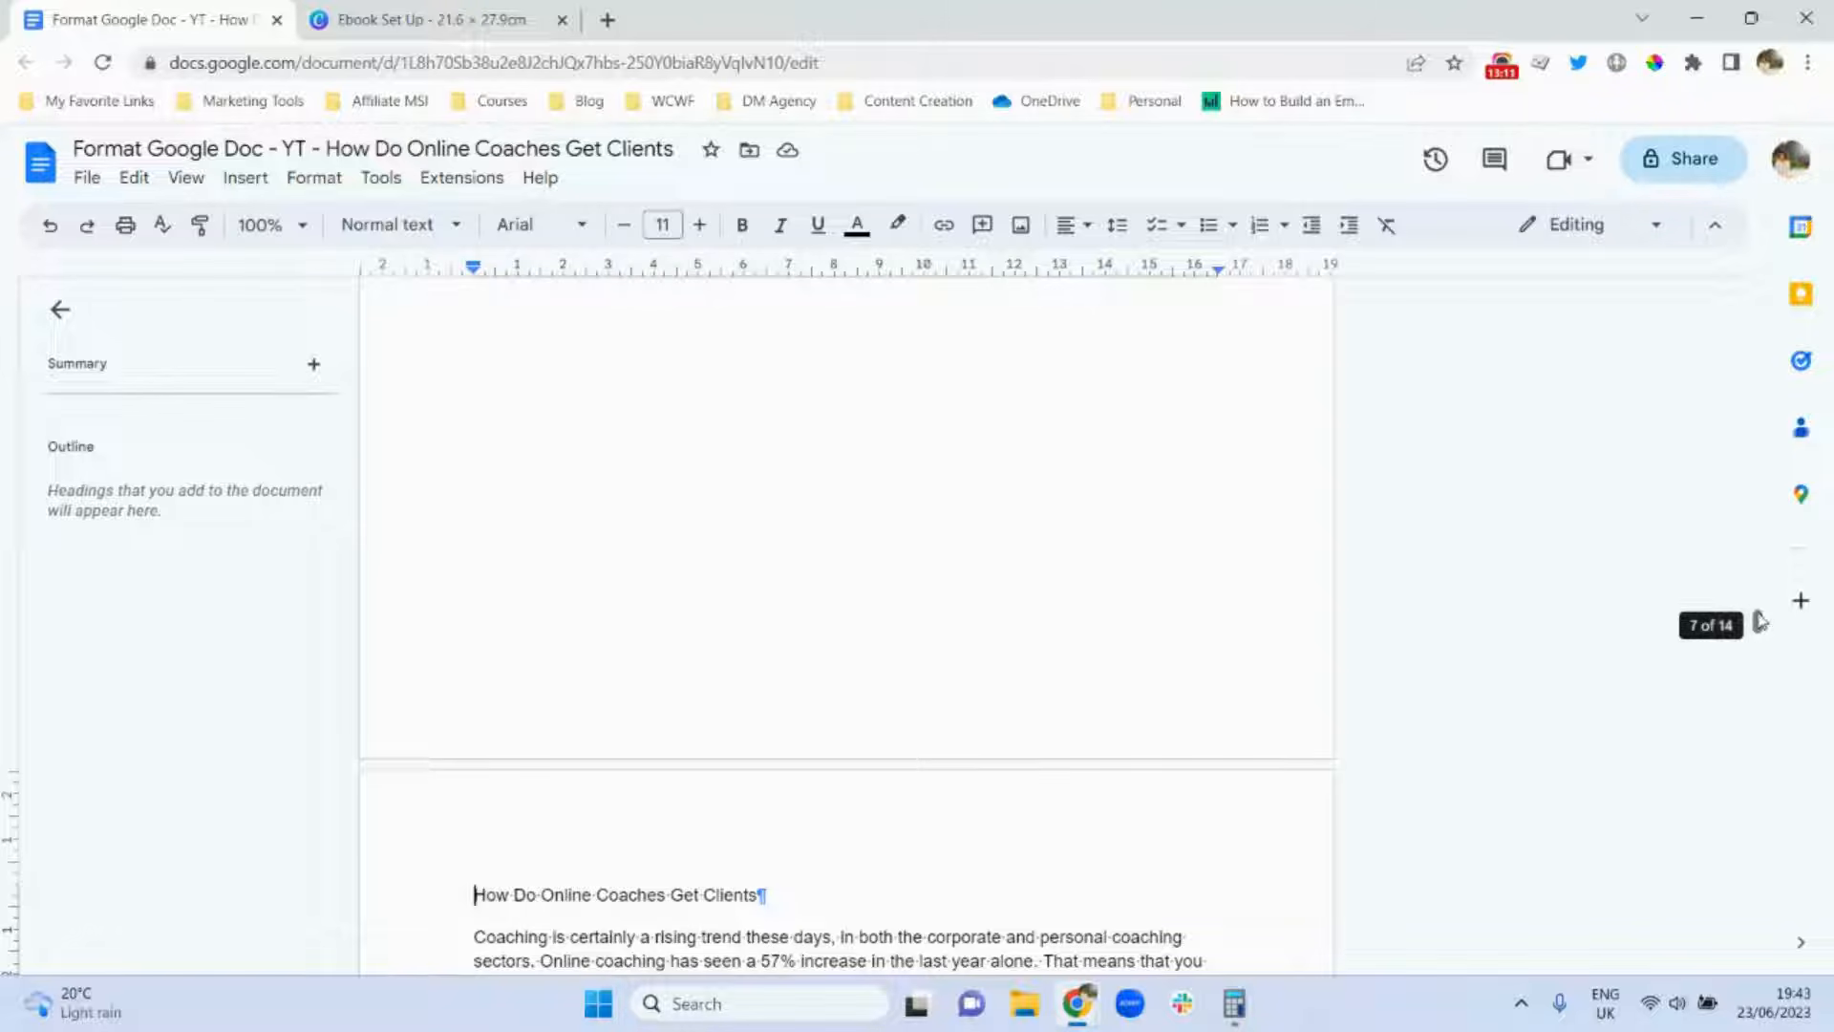
Insert a footer at the start of the coaching article's title to create its Section 2 footer.
{"action": "left_click_drag", "start_coordinate": [1759, 622], "coordinate": [1758, 589]}
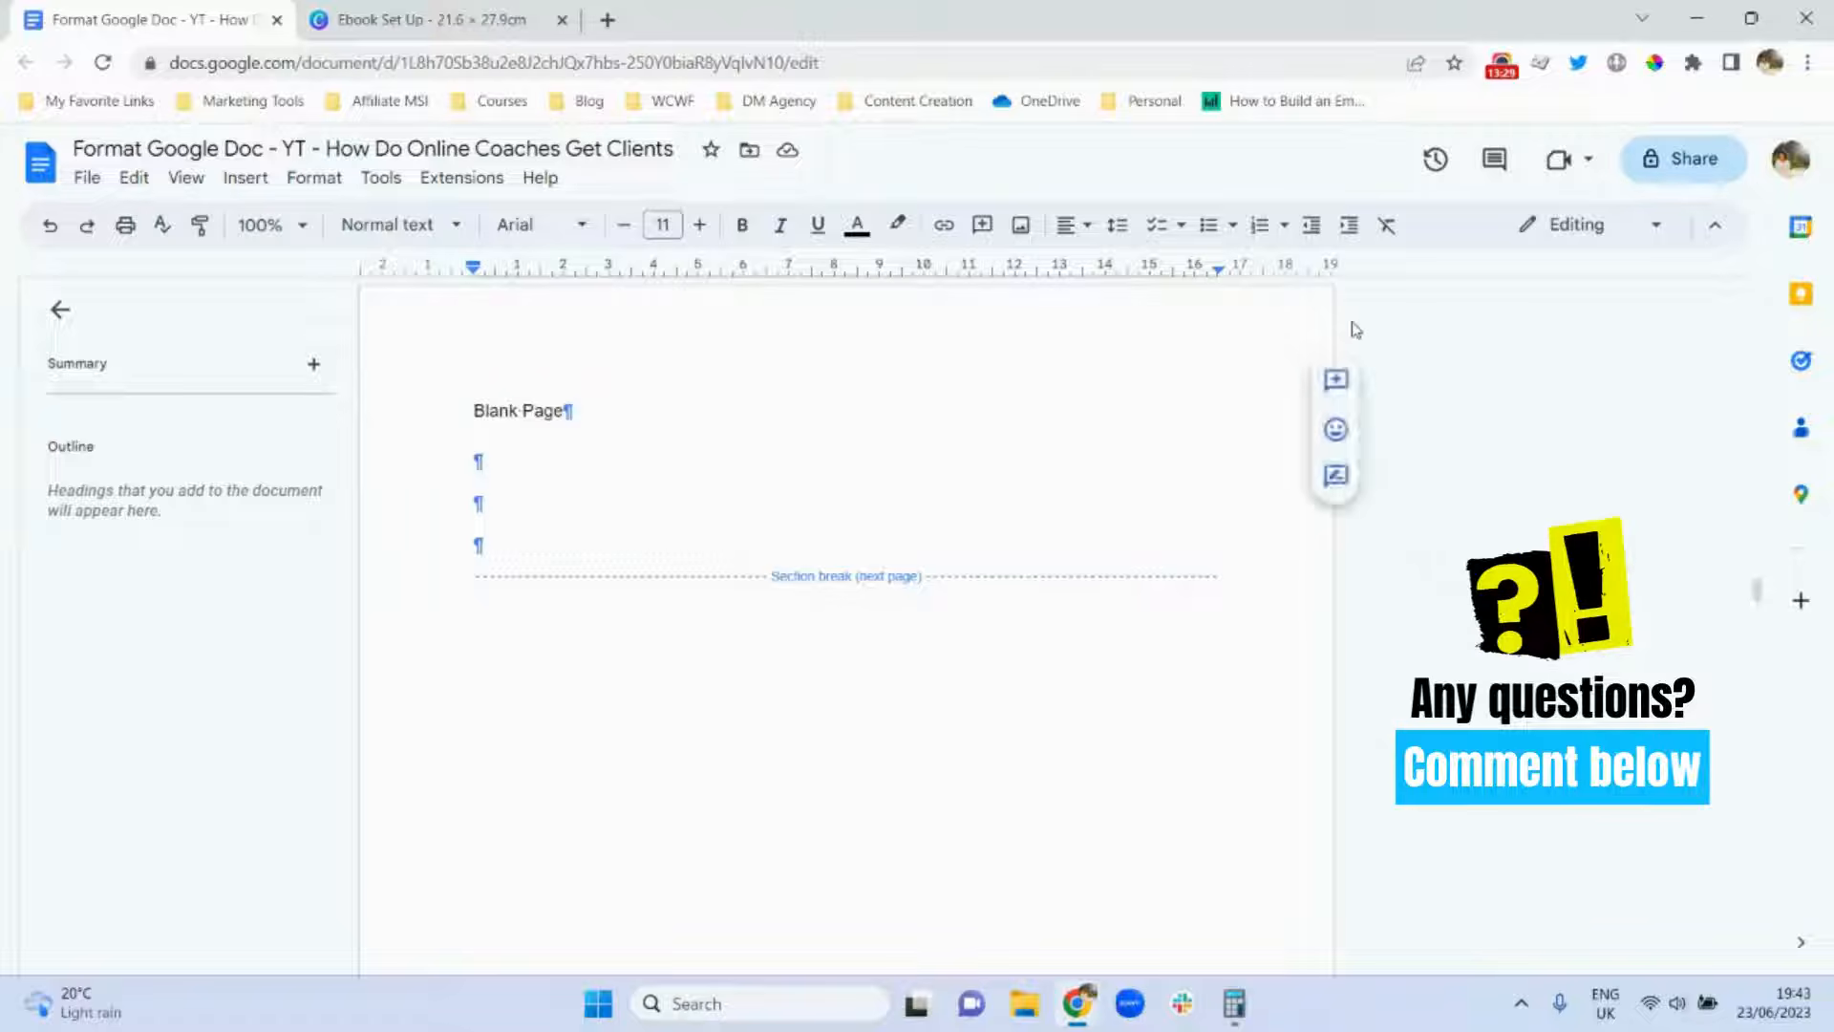
{"action": "left_click_drag", "start_coordinate": [1760, 592], "coordinate": [1761, 635]}
{"action": "left_click", "coordinate": [476, 577]}
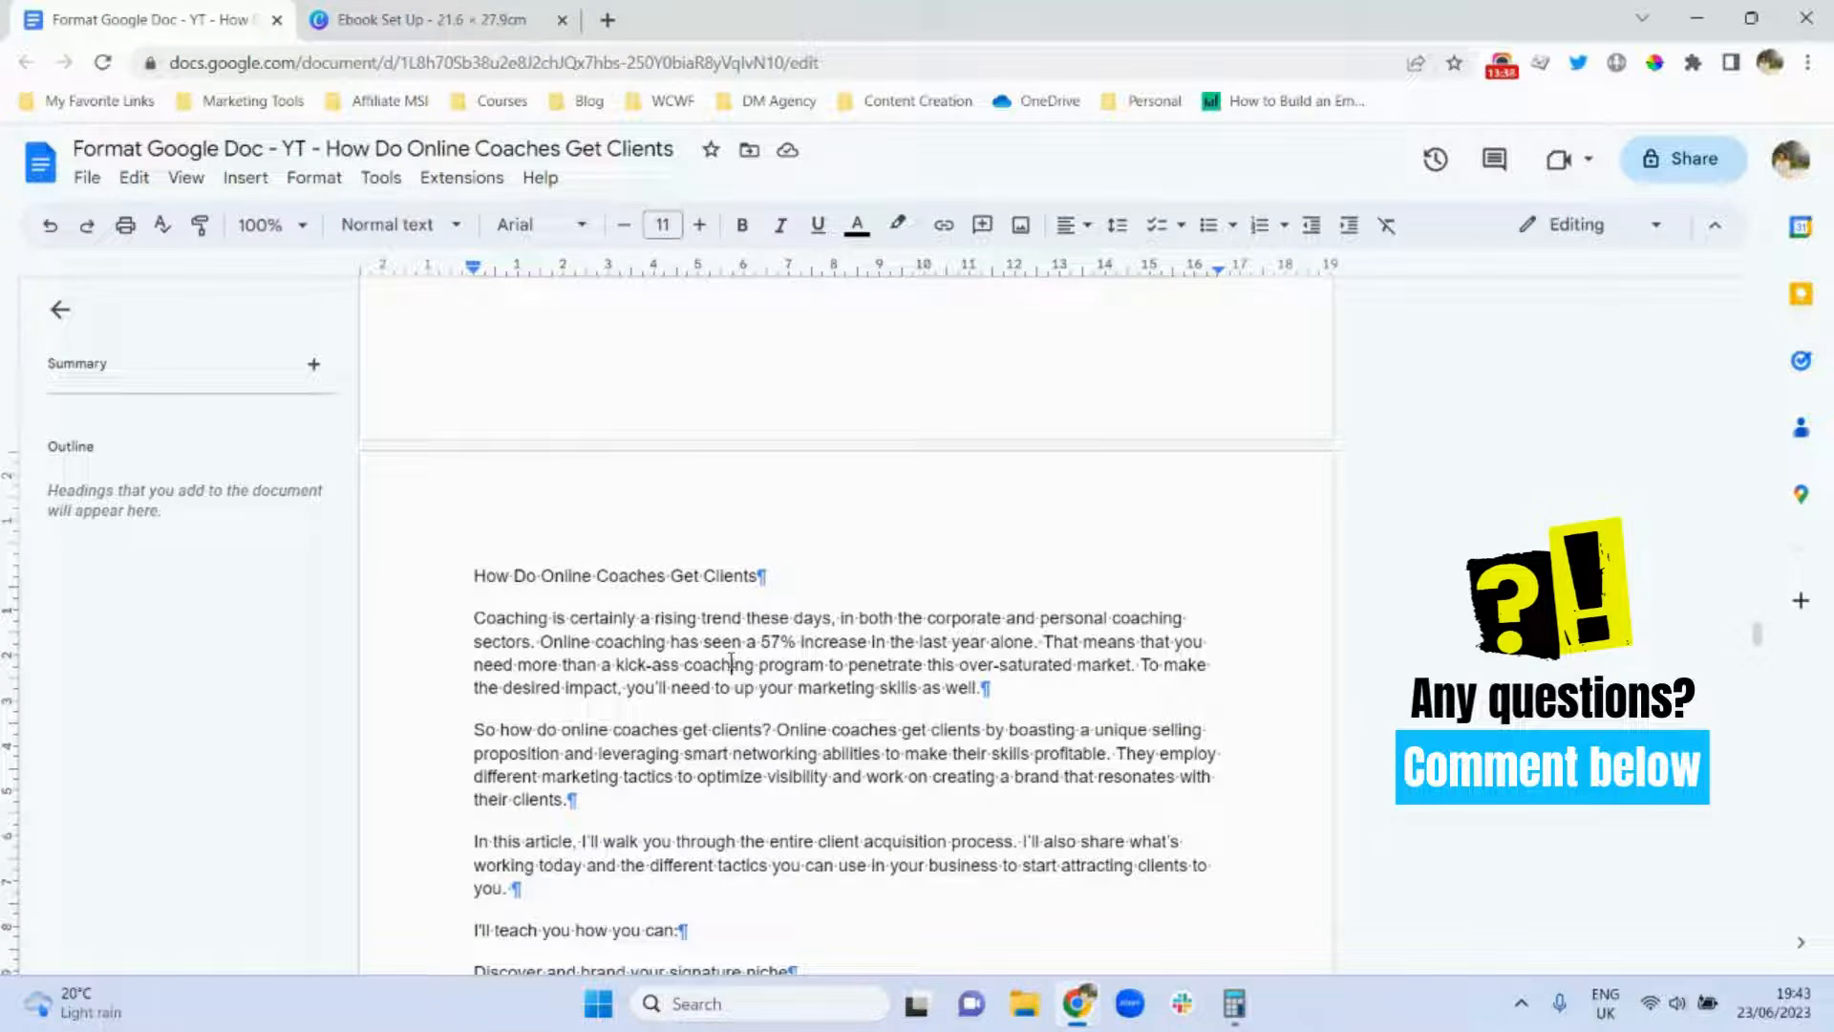
{"action": "left_click", "coordinate": [460, 584]}
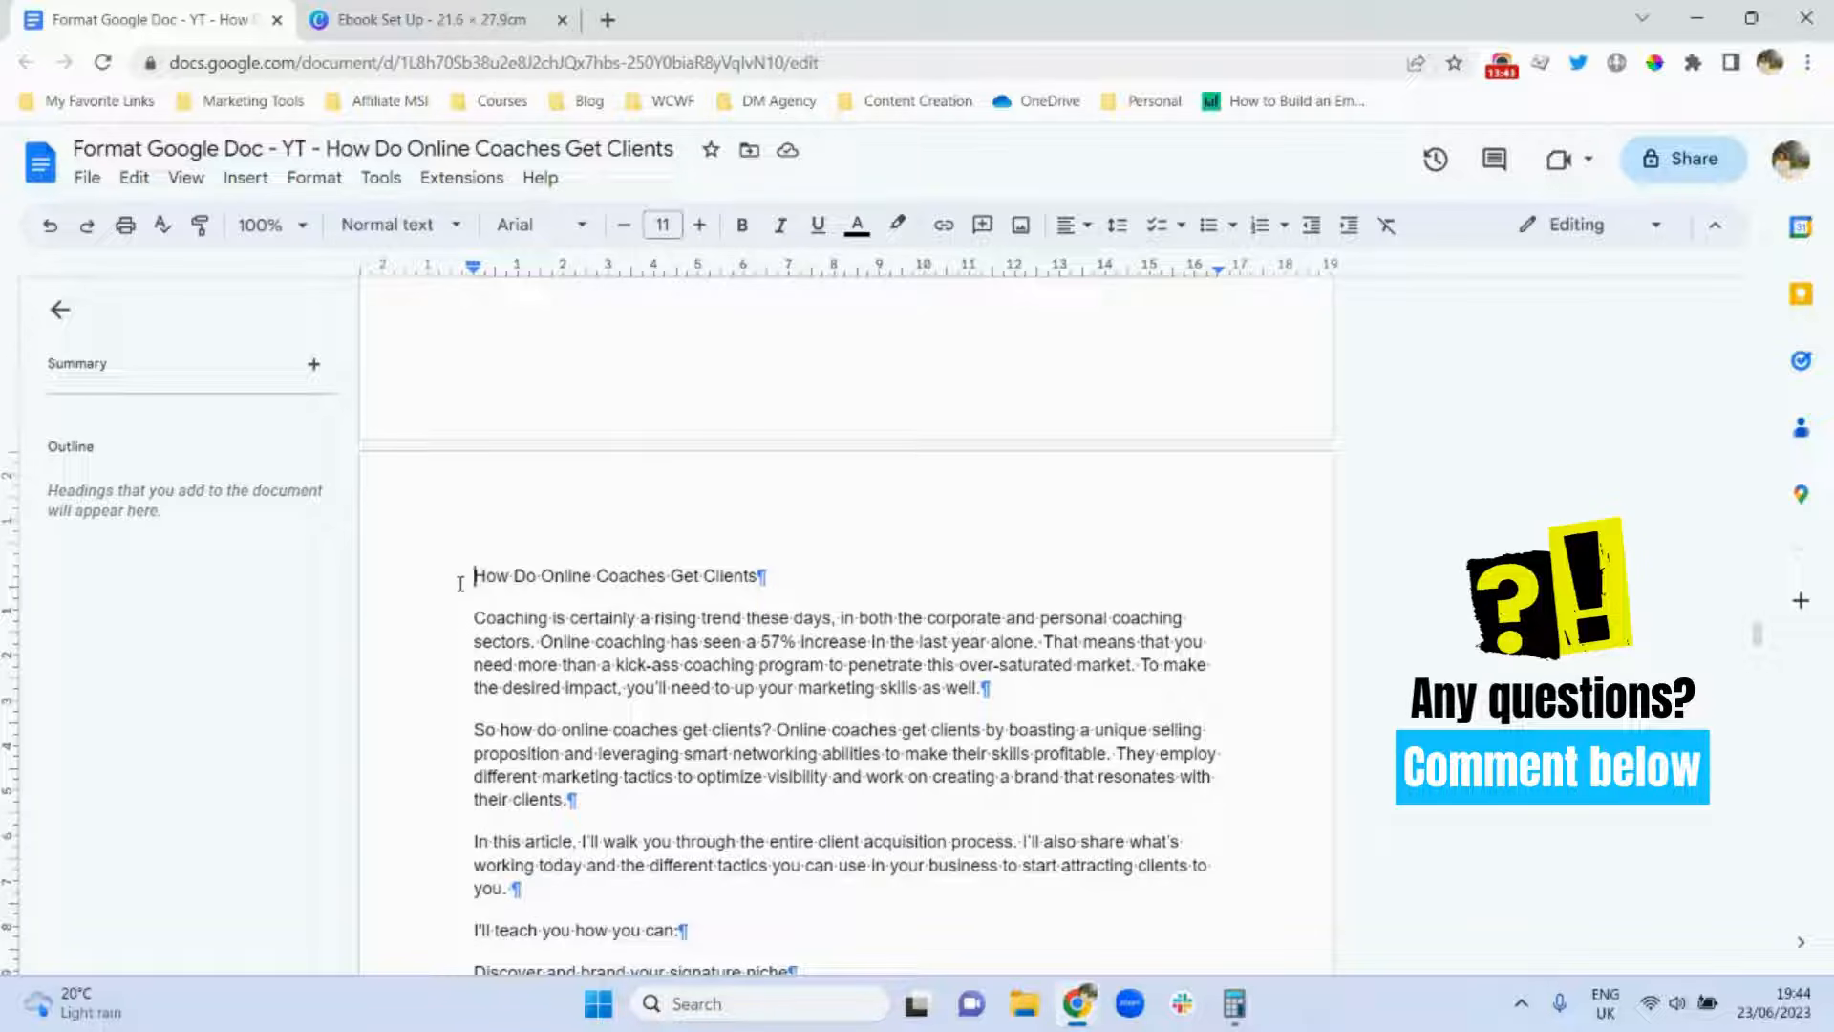
{"action": "left_click", "coordinate": [246, 189]}
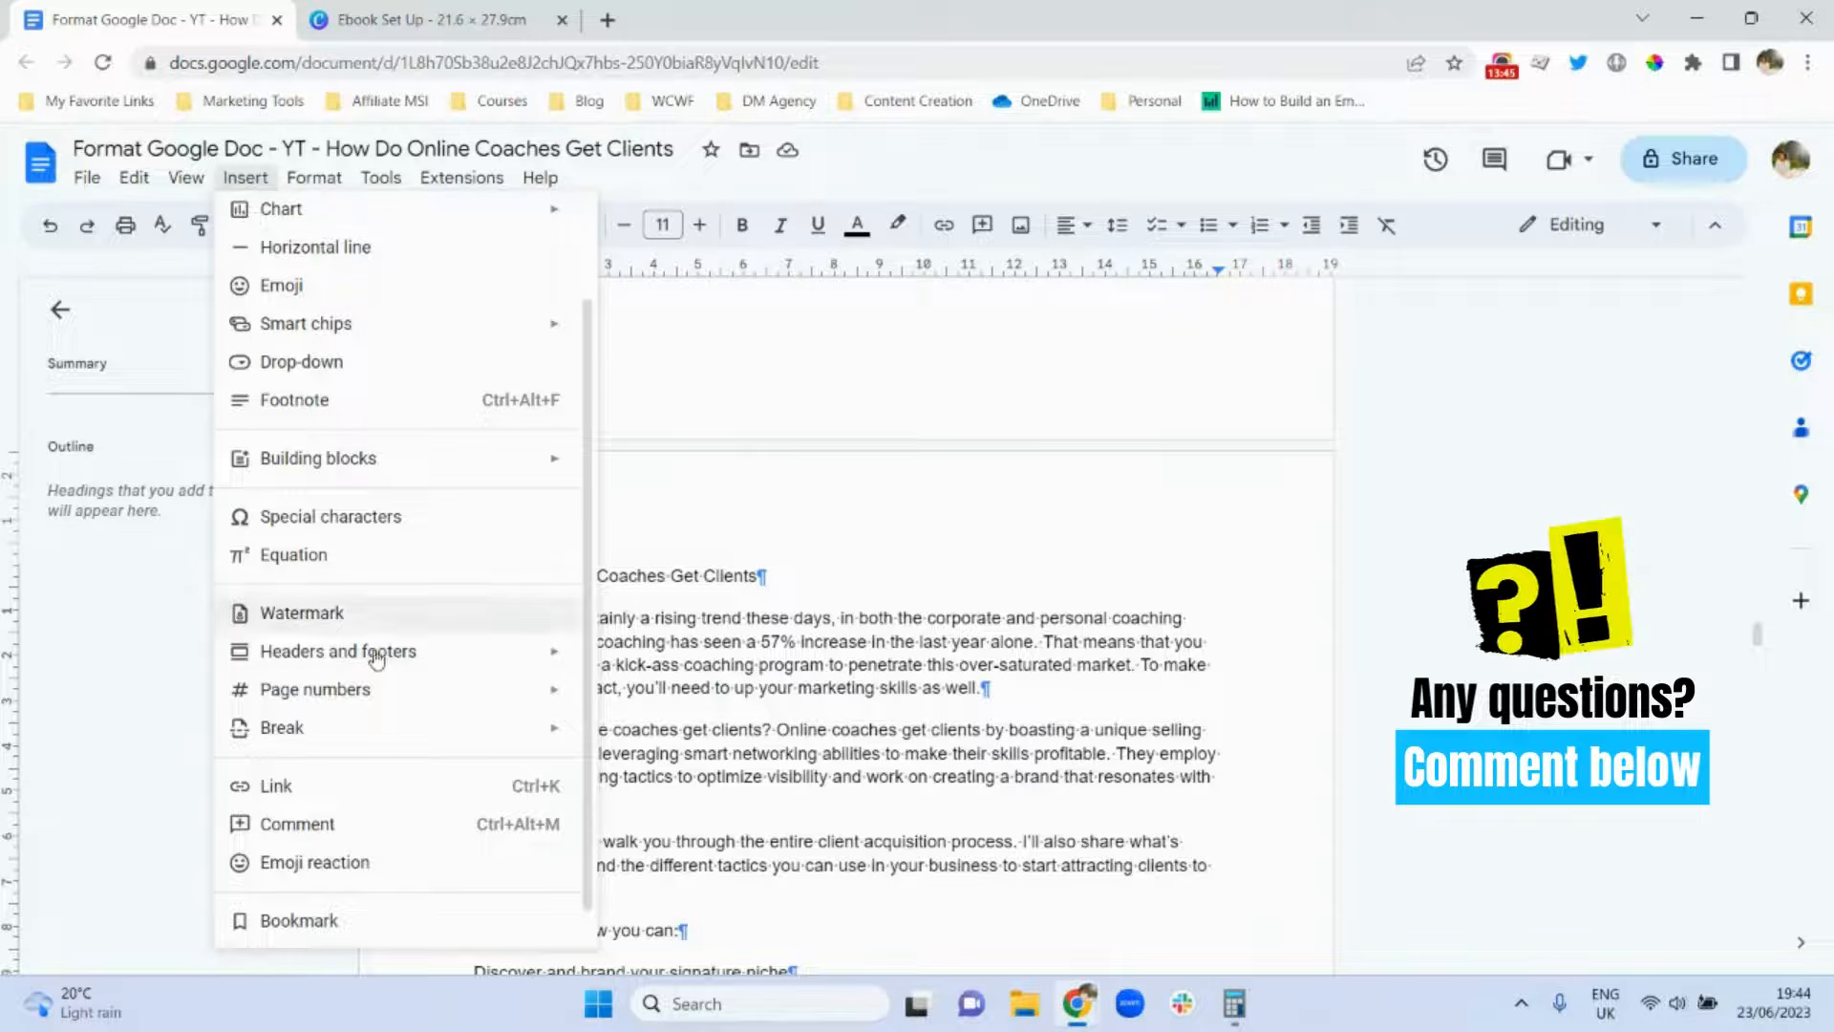
{"action": "mouse_move", "coordinate": [381, 666]}
{"action": "mouse_move", "coordinate": [371, 704]}
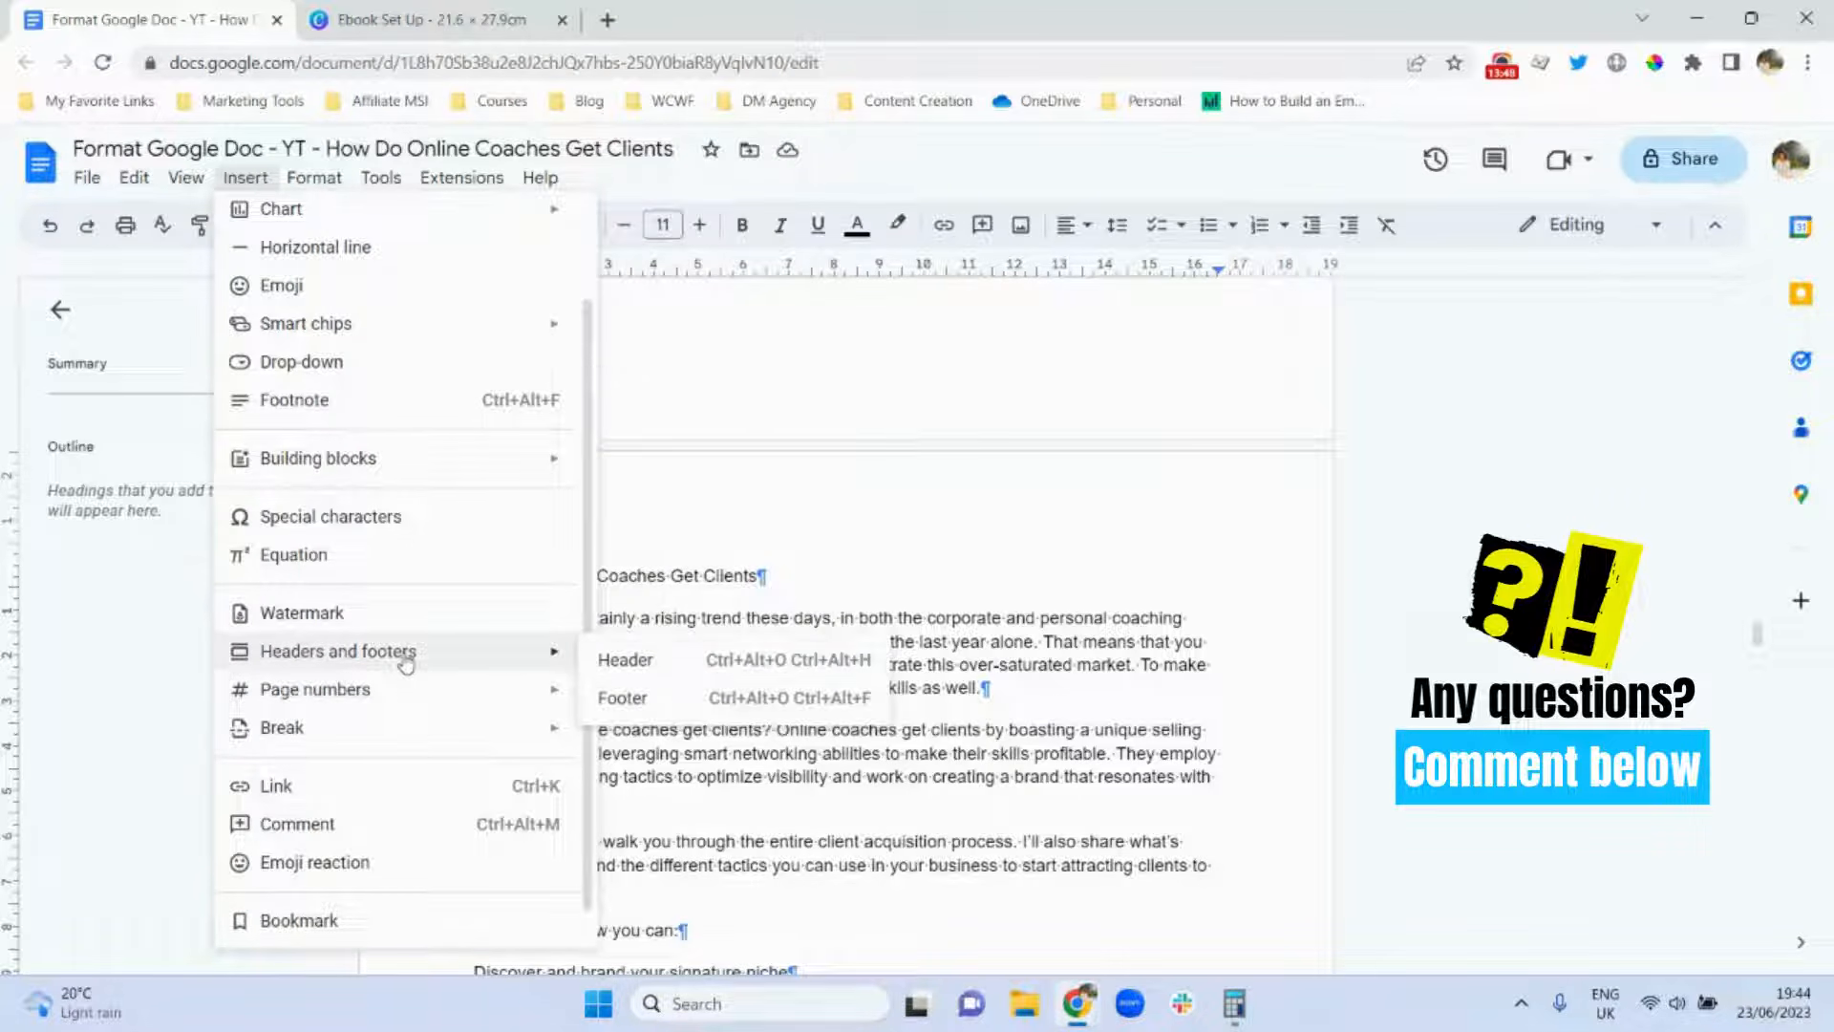
{"action": "left_click", "coordinate": [640, 699]}
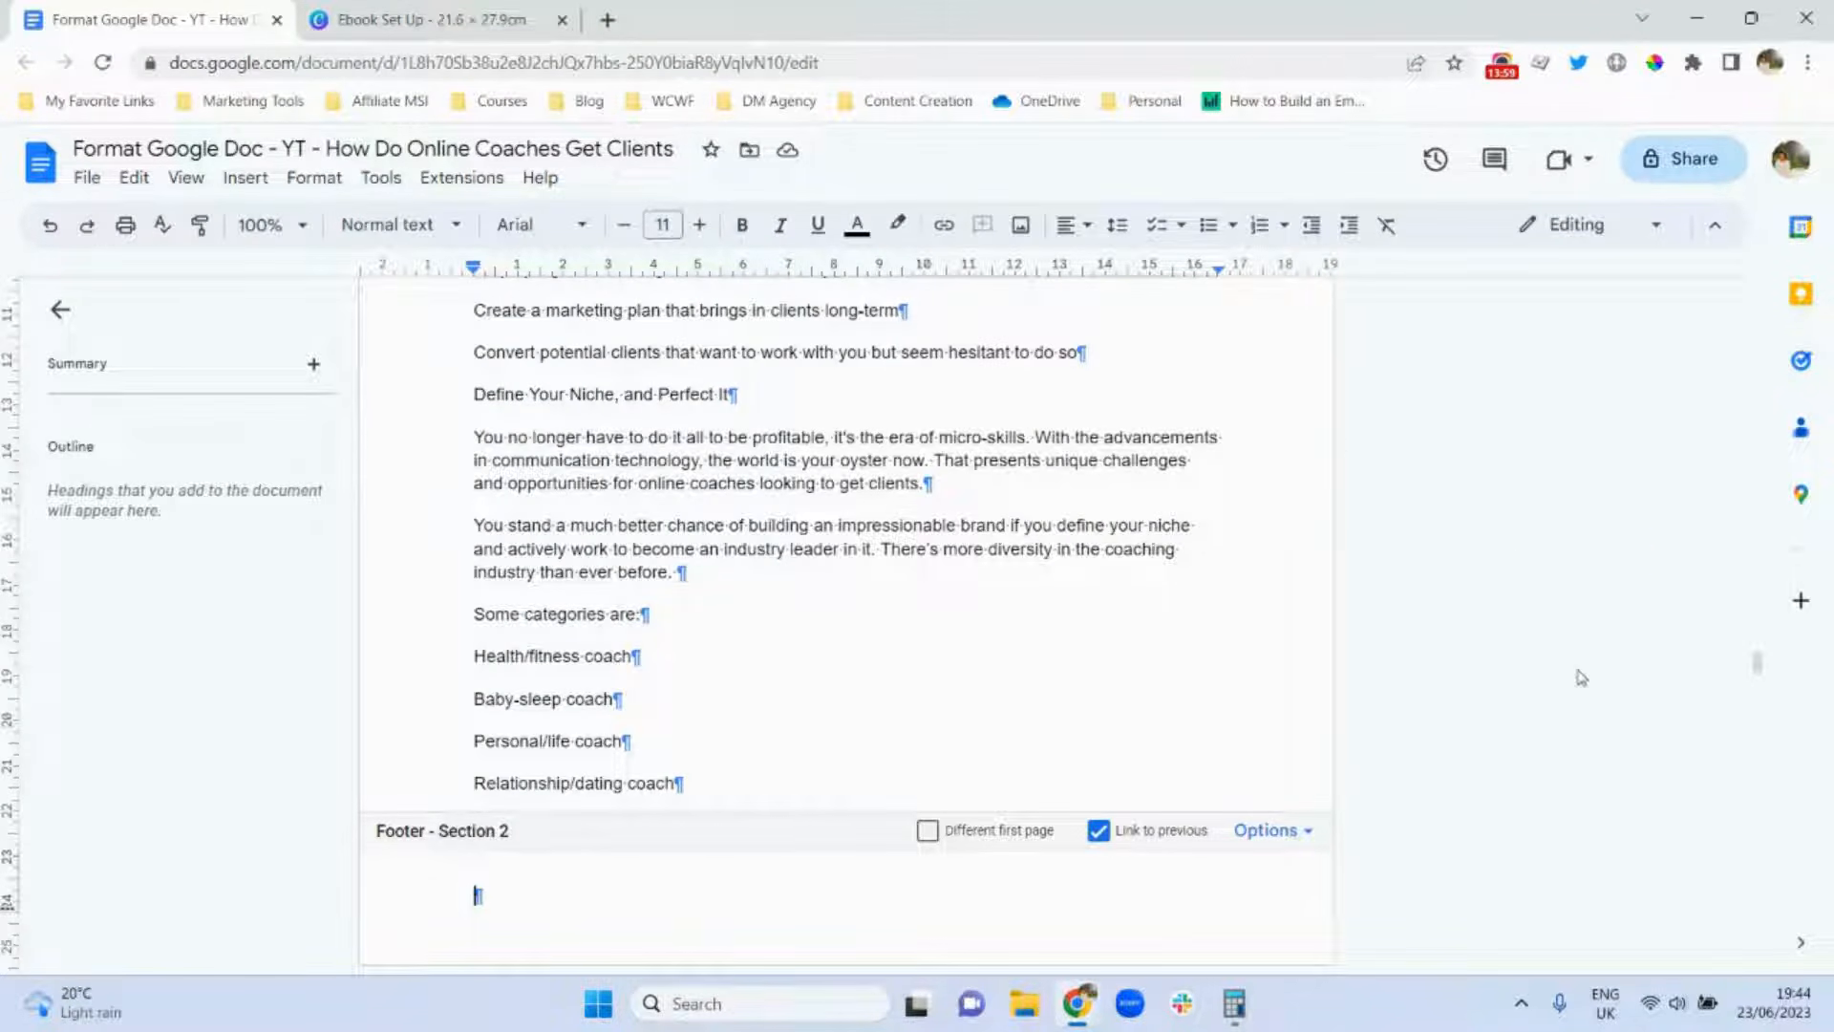
{"action": "left_click_drag", "start_coordinate": [1758, 669], "coordinate": [1760, 627]}
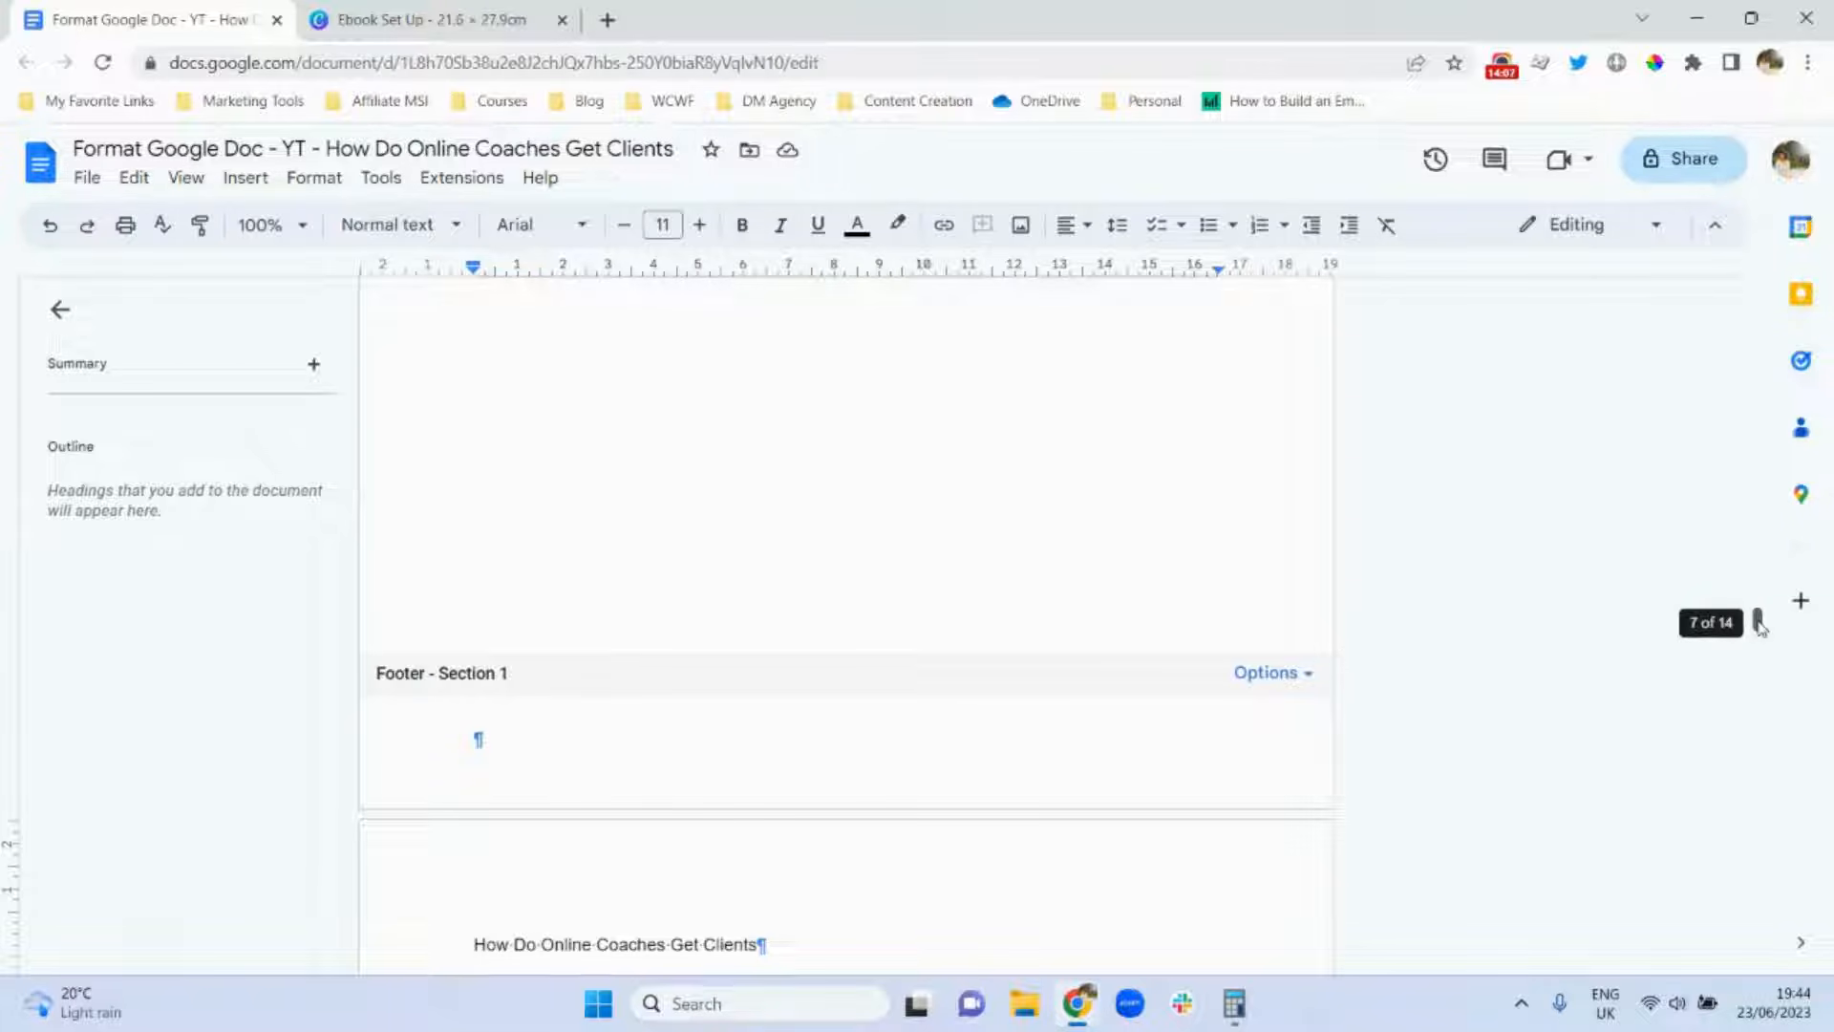
{"action": "mouse_move", "coordinate": [1760, 628]}
{"action": "left_mouse_down"}
{"action": "mouse_move", "coordinate": [1760, 774]}
{"action": "mouse_move", "coordinate": [1759, 662]}
{"action": "left_mouse_up"}
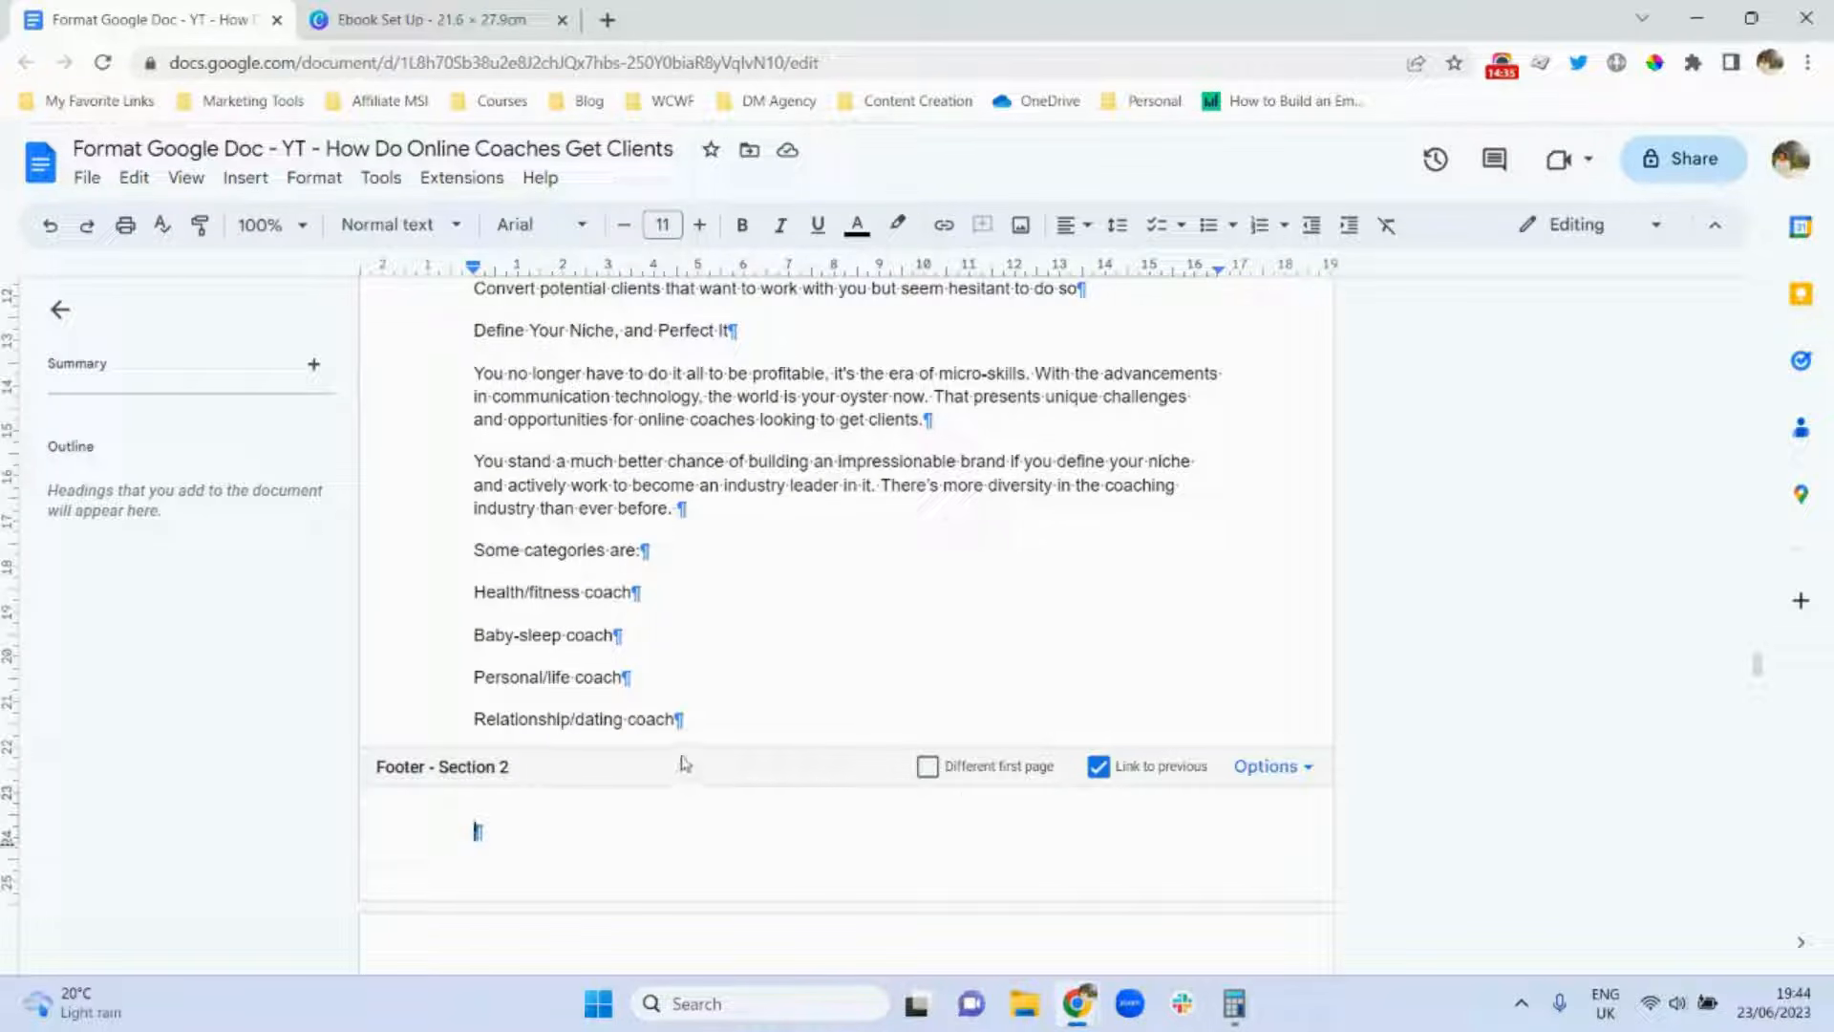
Unlink the Section 2 footer and start that section's page numbering at 8.
{"action": "left_click", "coordinate": [1099, 767]}
{"action": "left_click", "coordinate": [1299, 772]}
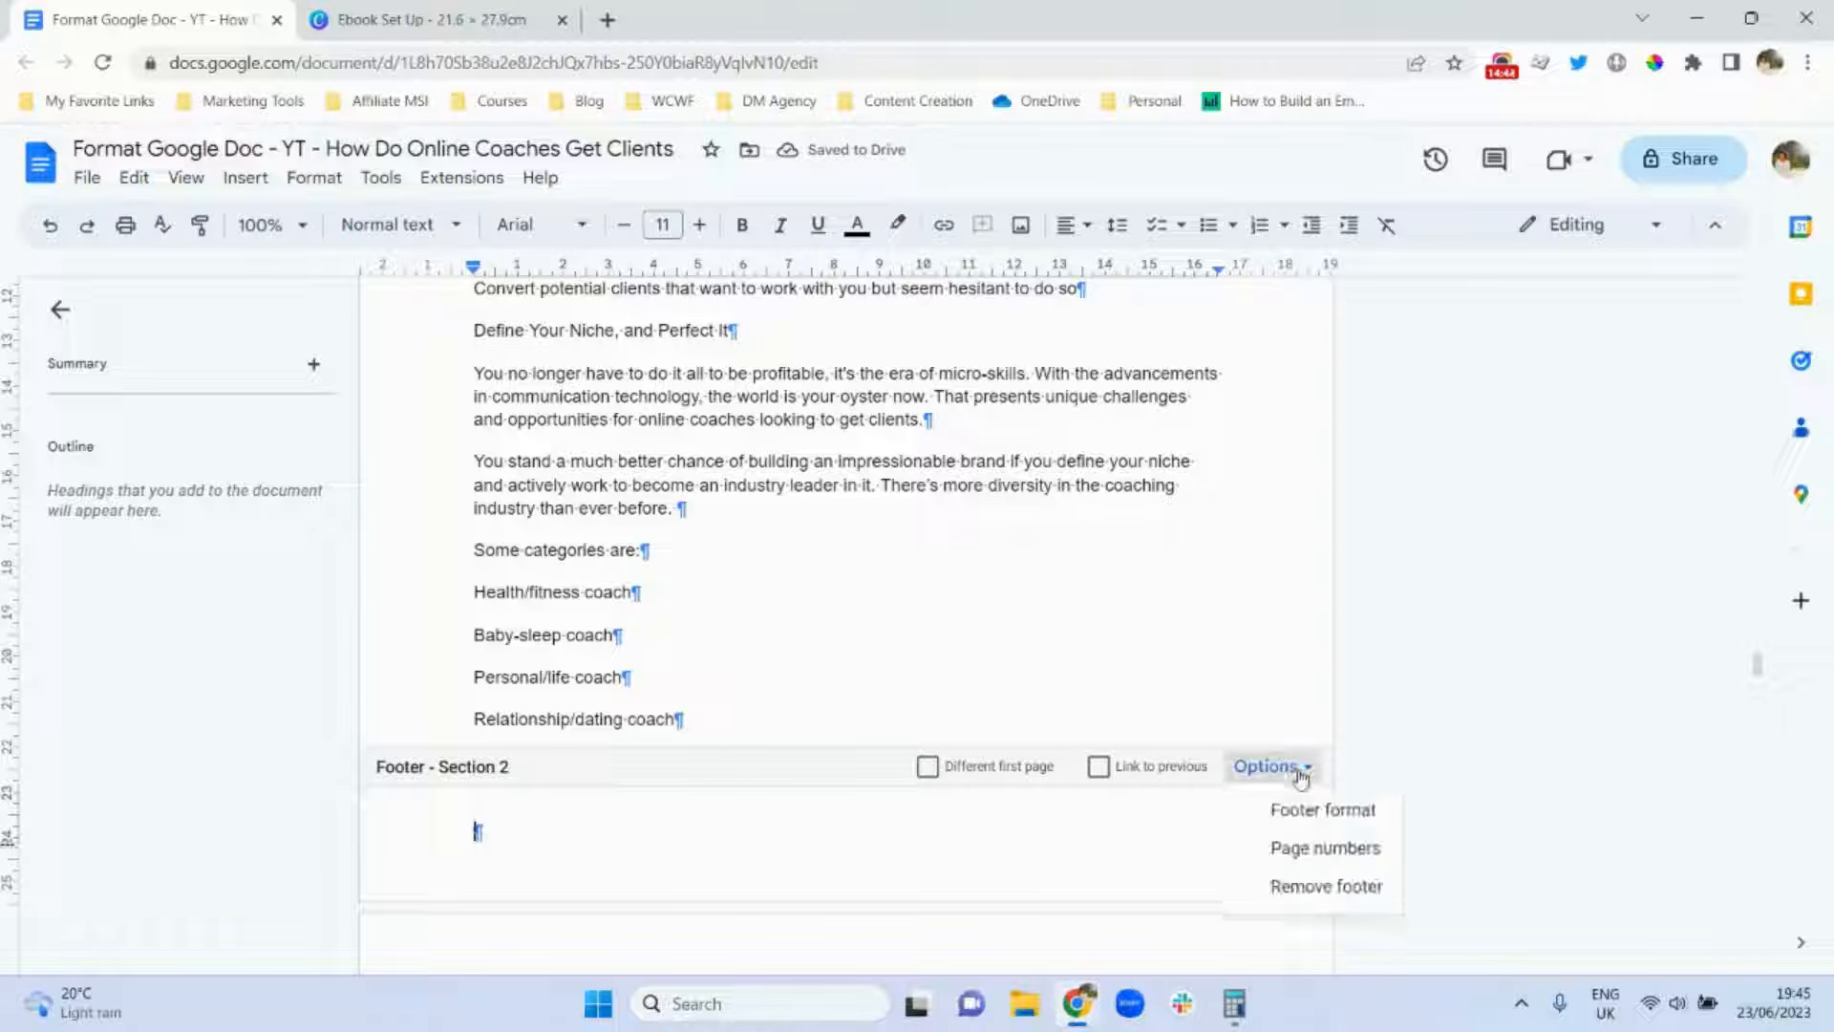
{"action": "left_click", "coordinate": [1341, 852]}
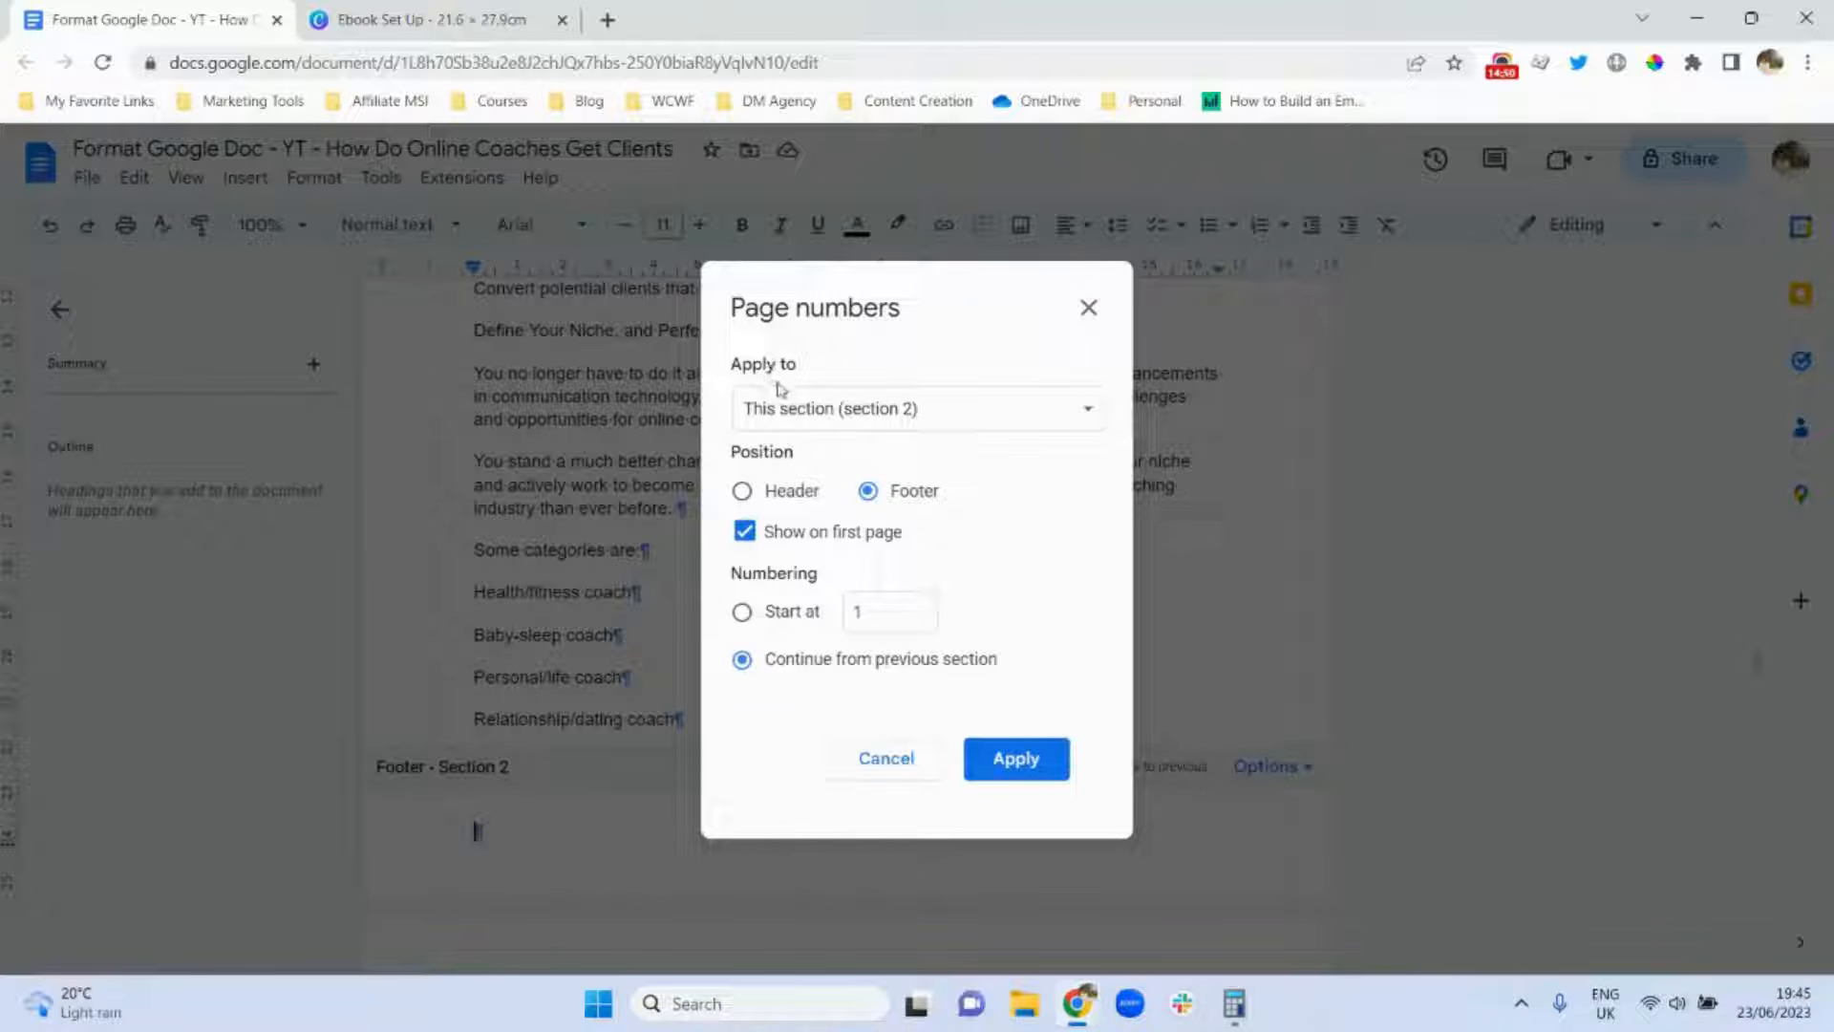
{"action": "left_click", "coordinate": [1004, 417]}
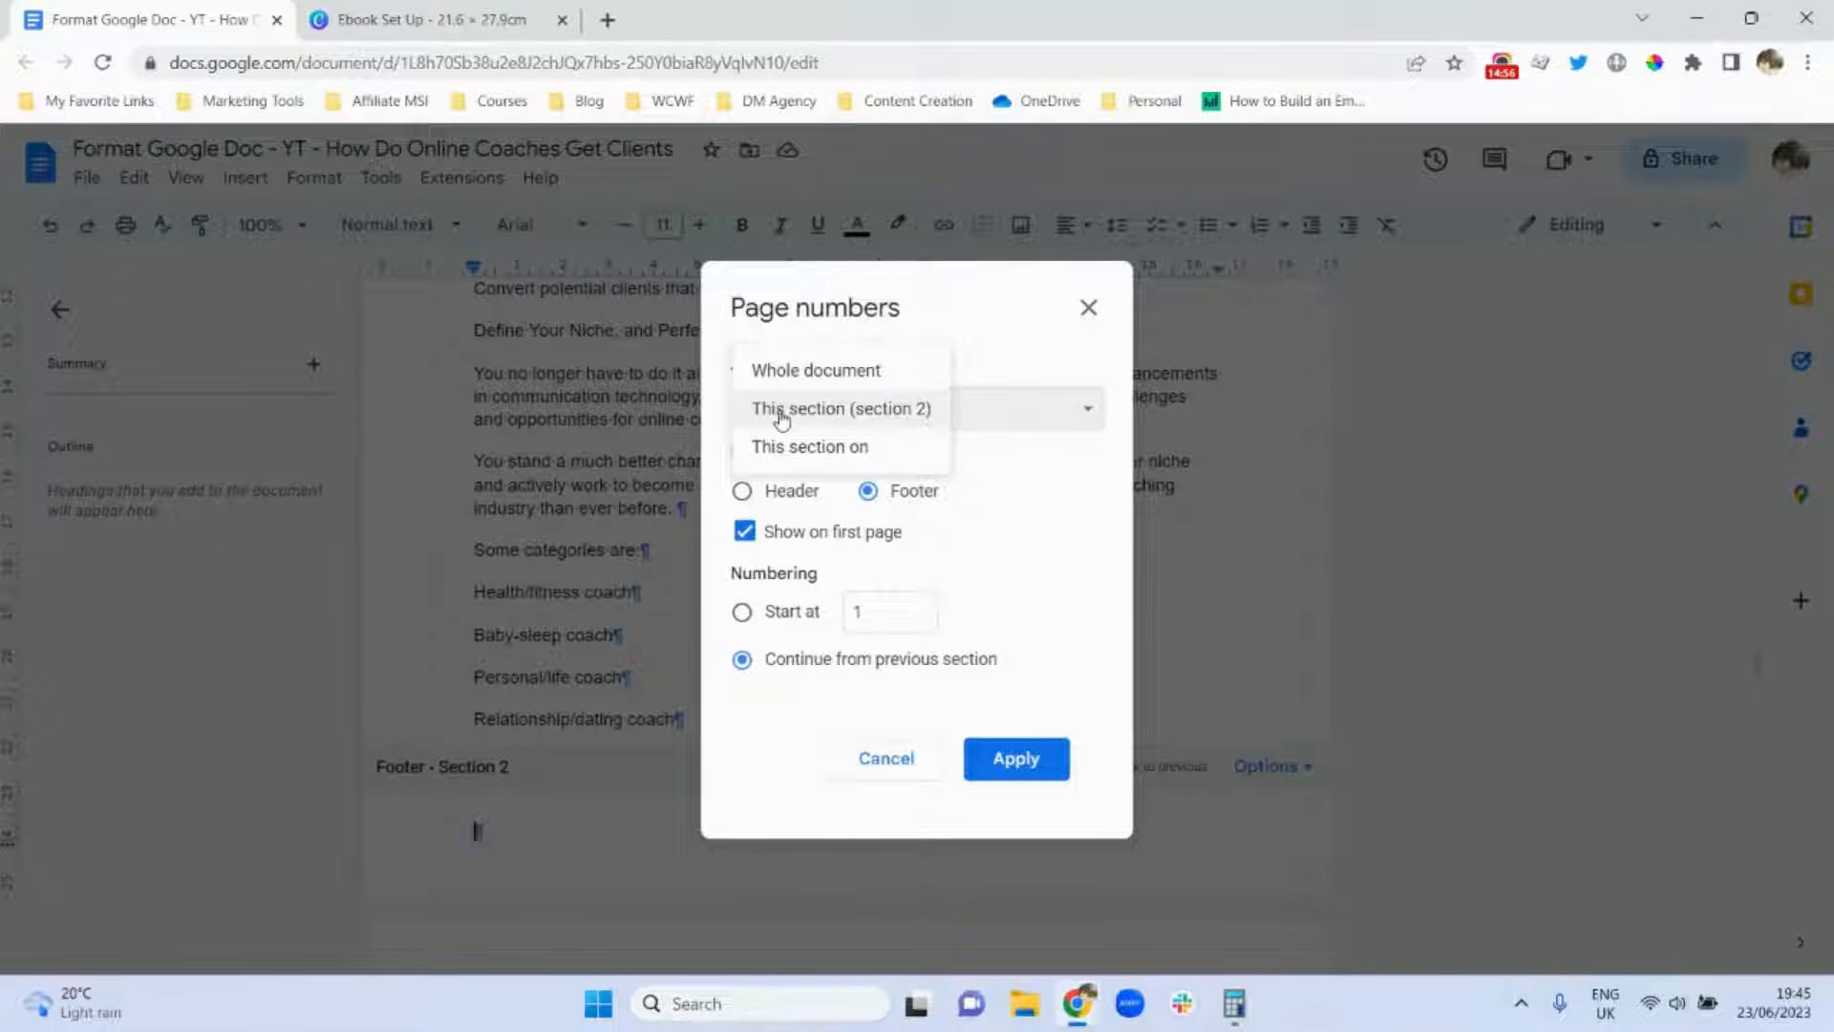
{"action": "left_click", "coordinate": [869, 418]}
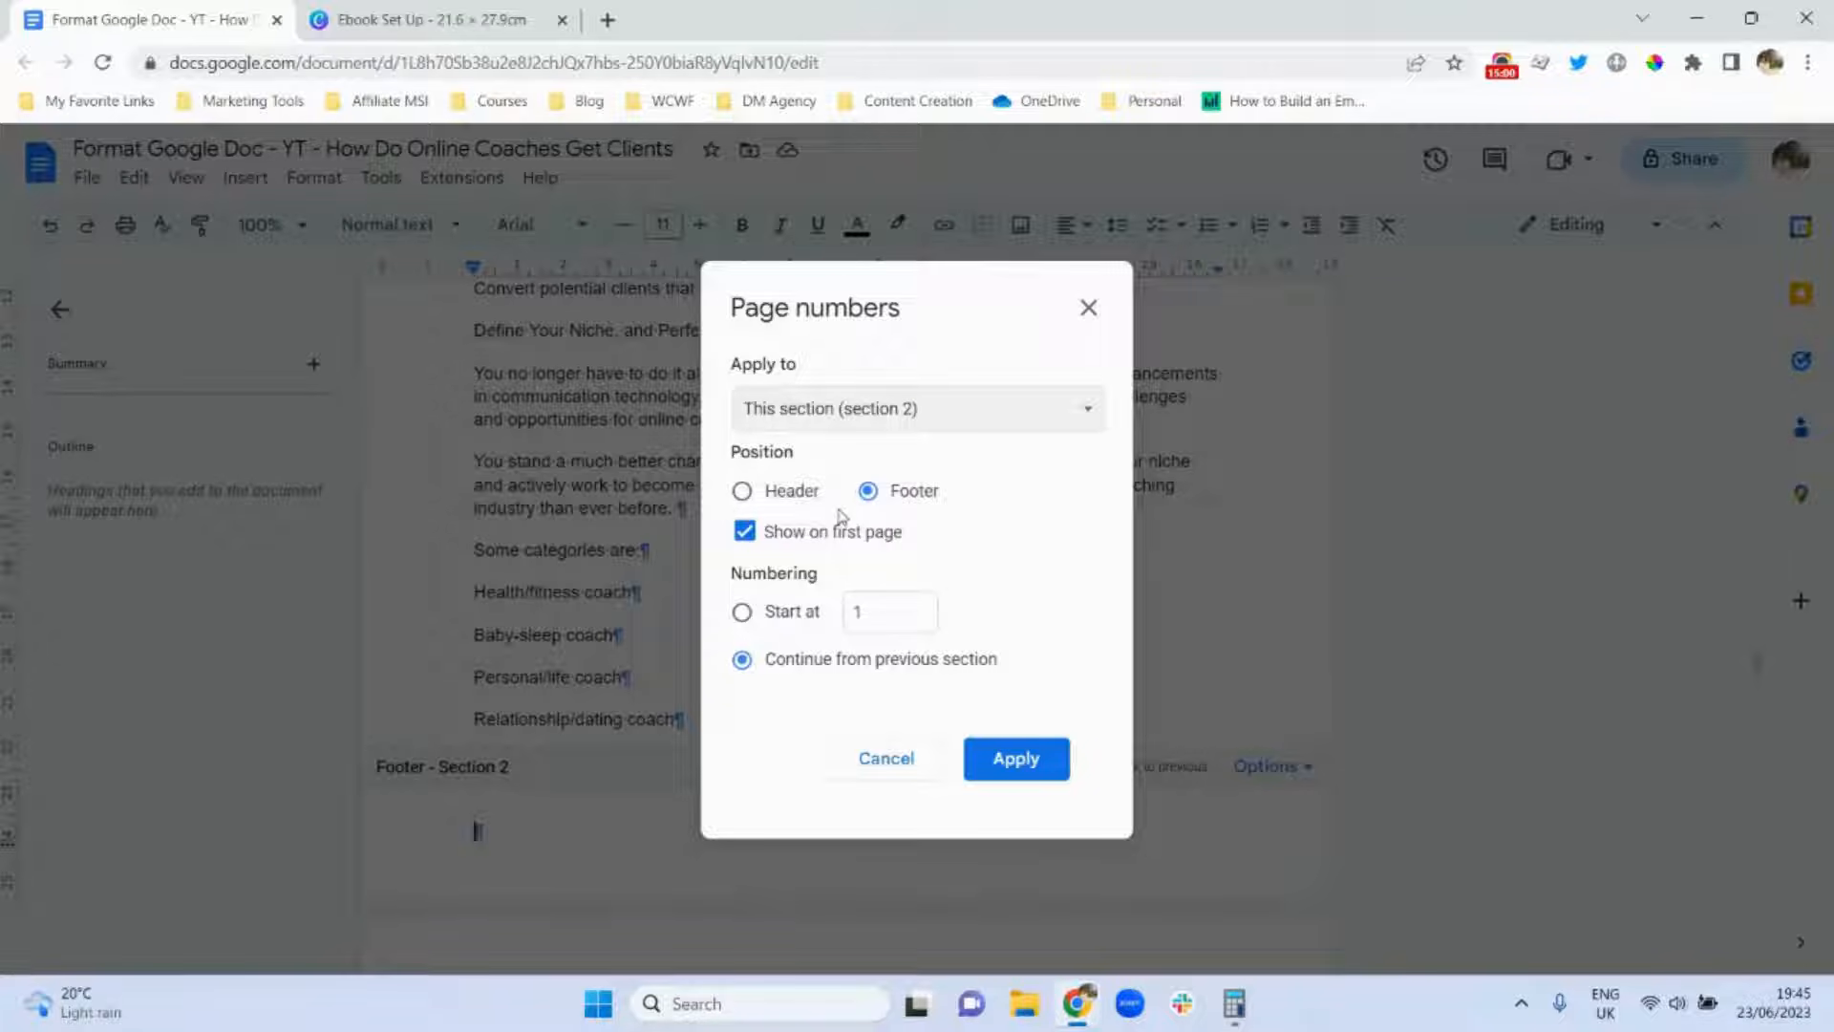
{"action": "left_click", "coordinate": [742, 613]}
{"action": "left_click", "coordinate": [881, 613]}
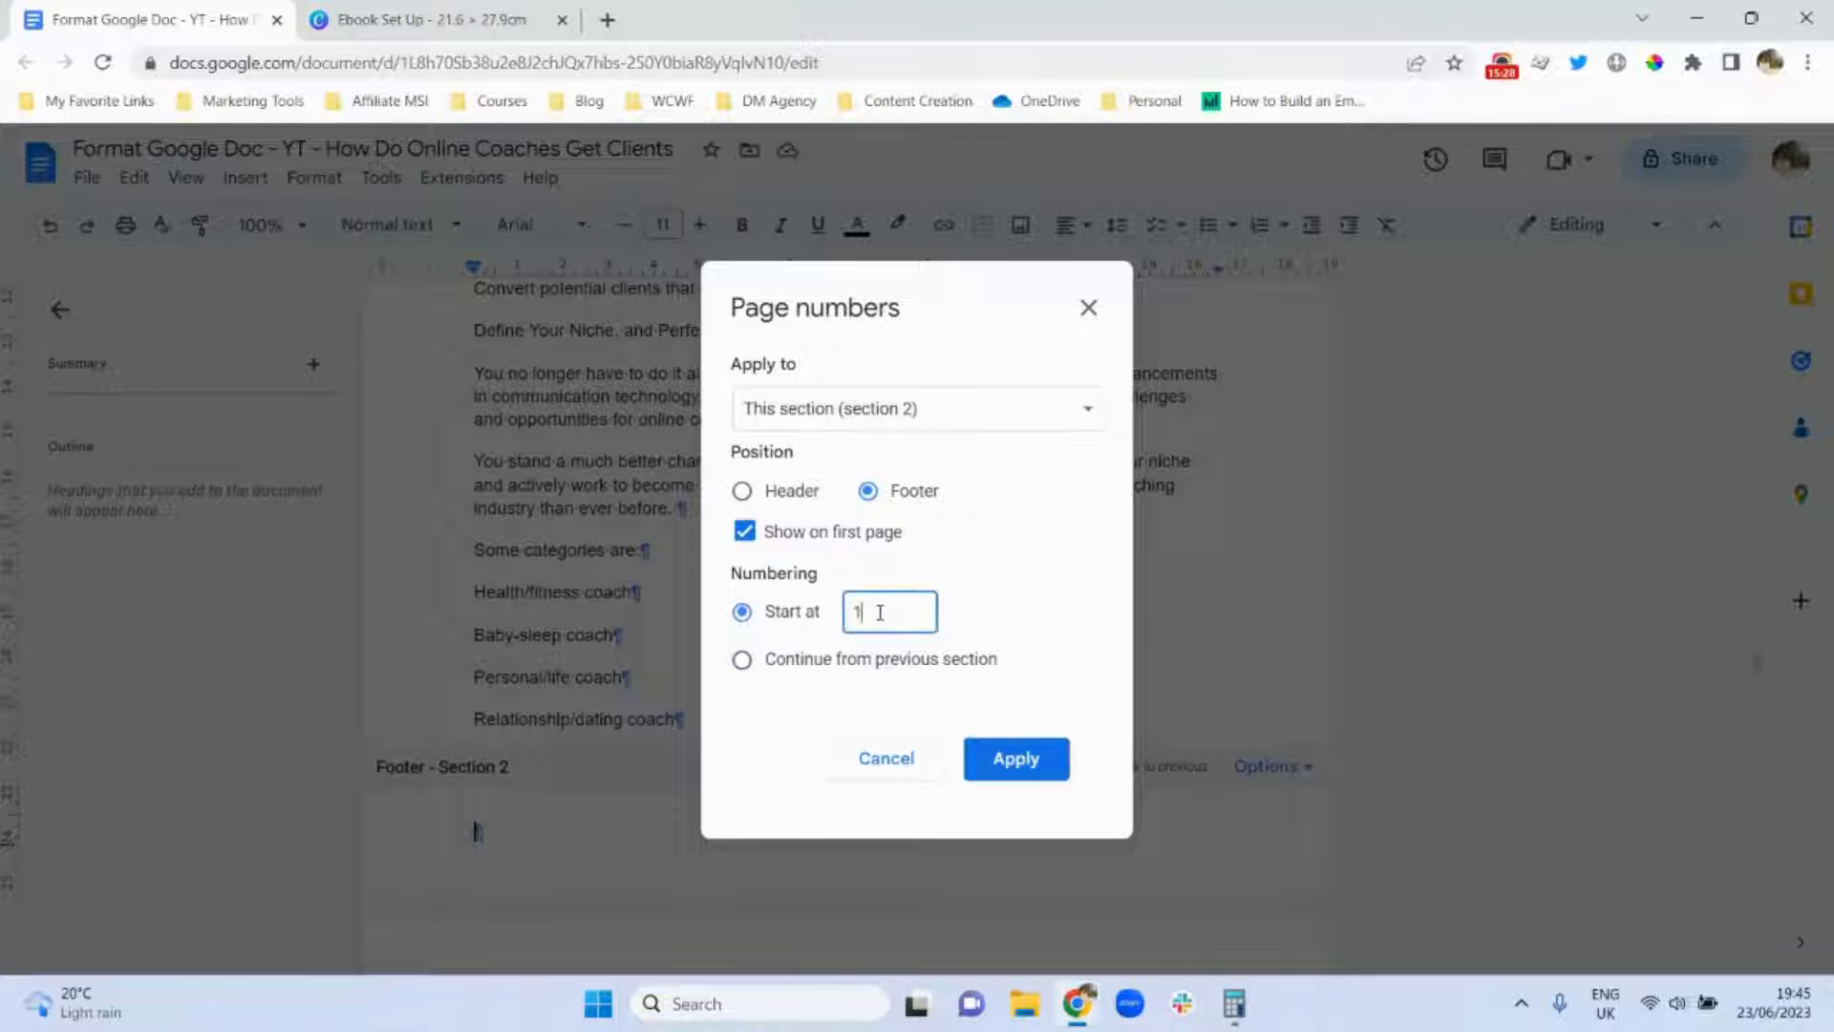
{"action": "key", "text": "BackSpace"}
{"action": "type", "text": "8"}
{"action": "left_click", "coordinate": [1012, 761]}
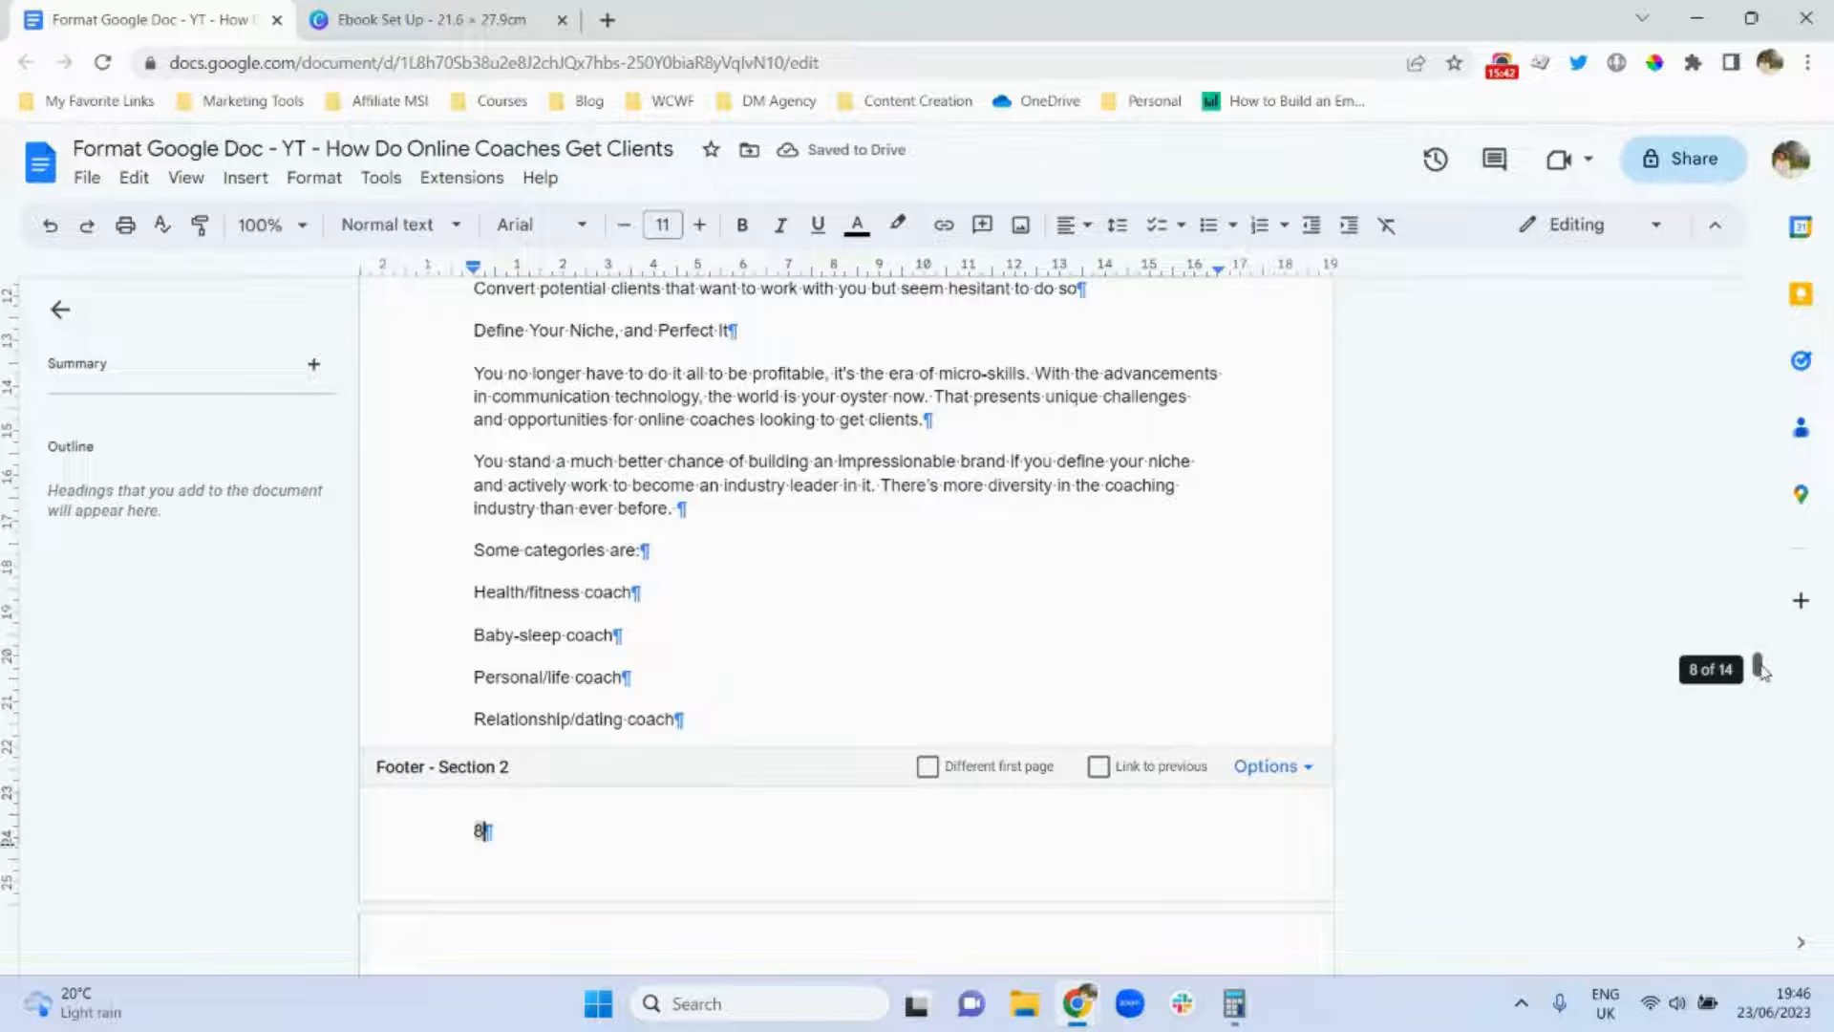
Right-align the footer page number 14 on the article's last page.
{"action": "left_click_drag", "start_coordinate": [1761, 669], "coordinate": [1778, 427]}
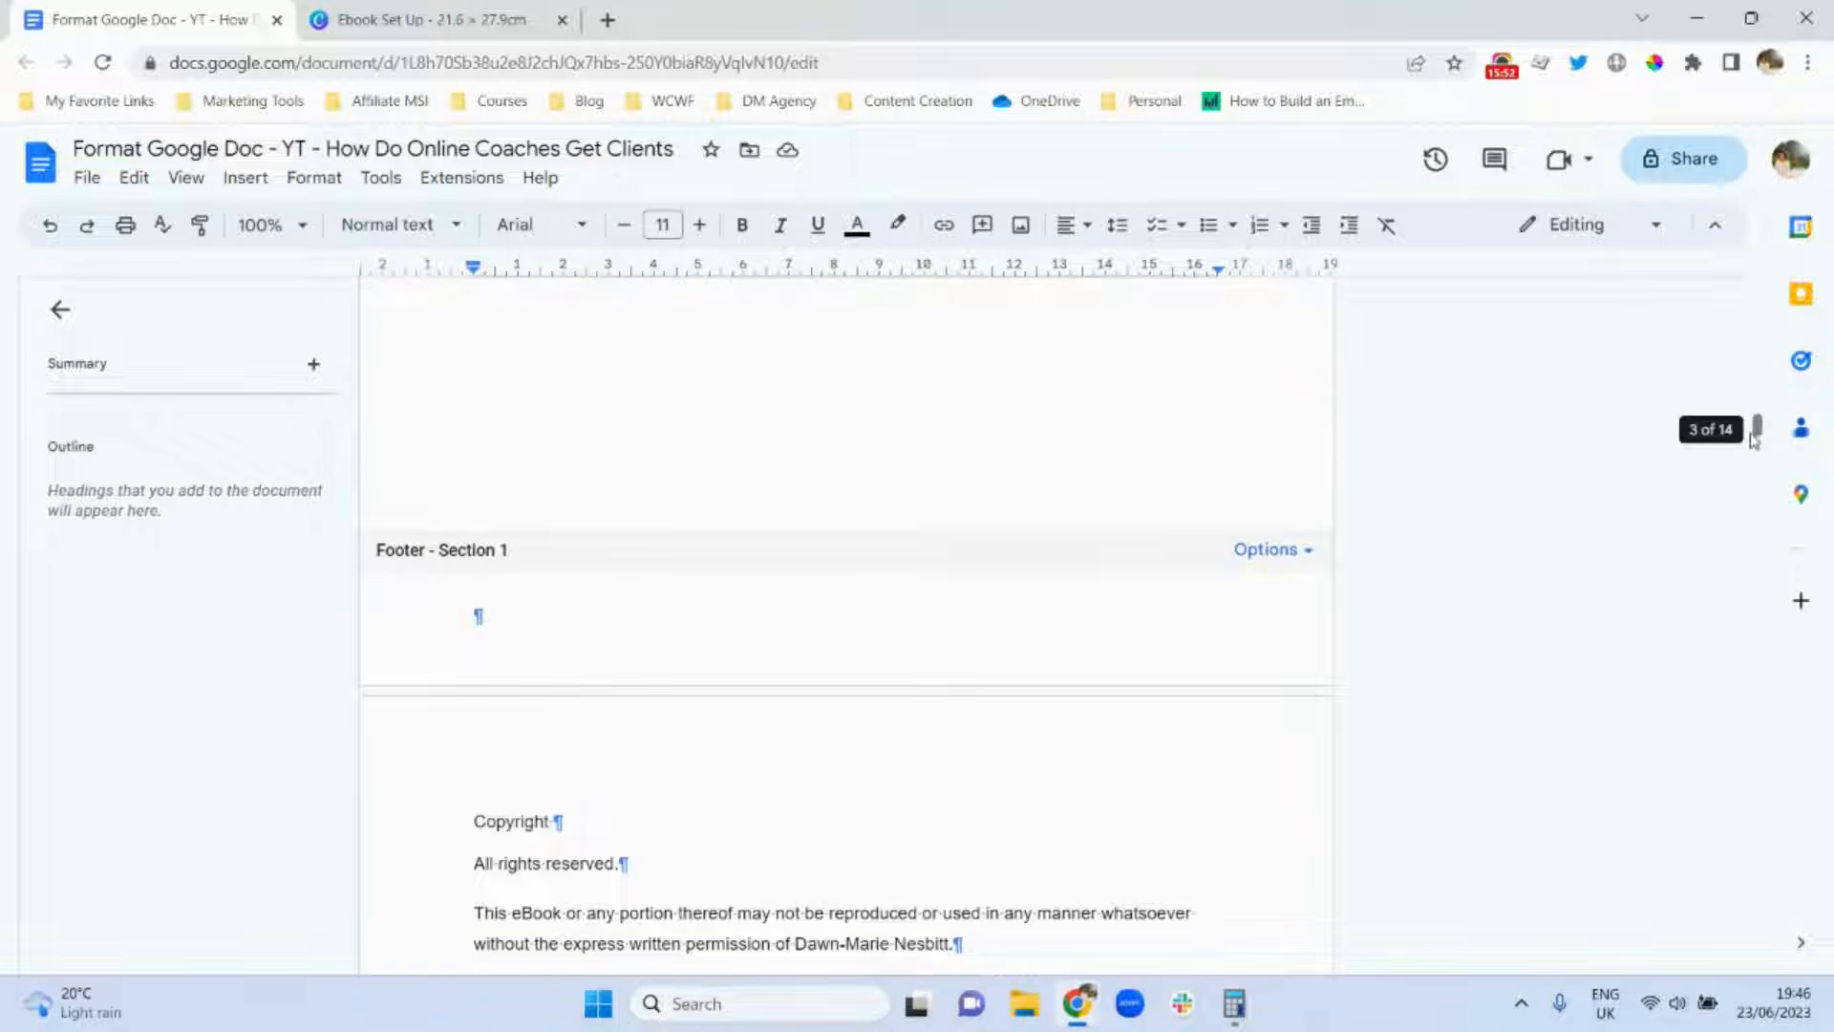
{"action": "left_click_drag", "start_coordinate": [1756, 431], "coordinate": [1756, 671]}
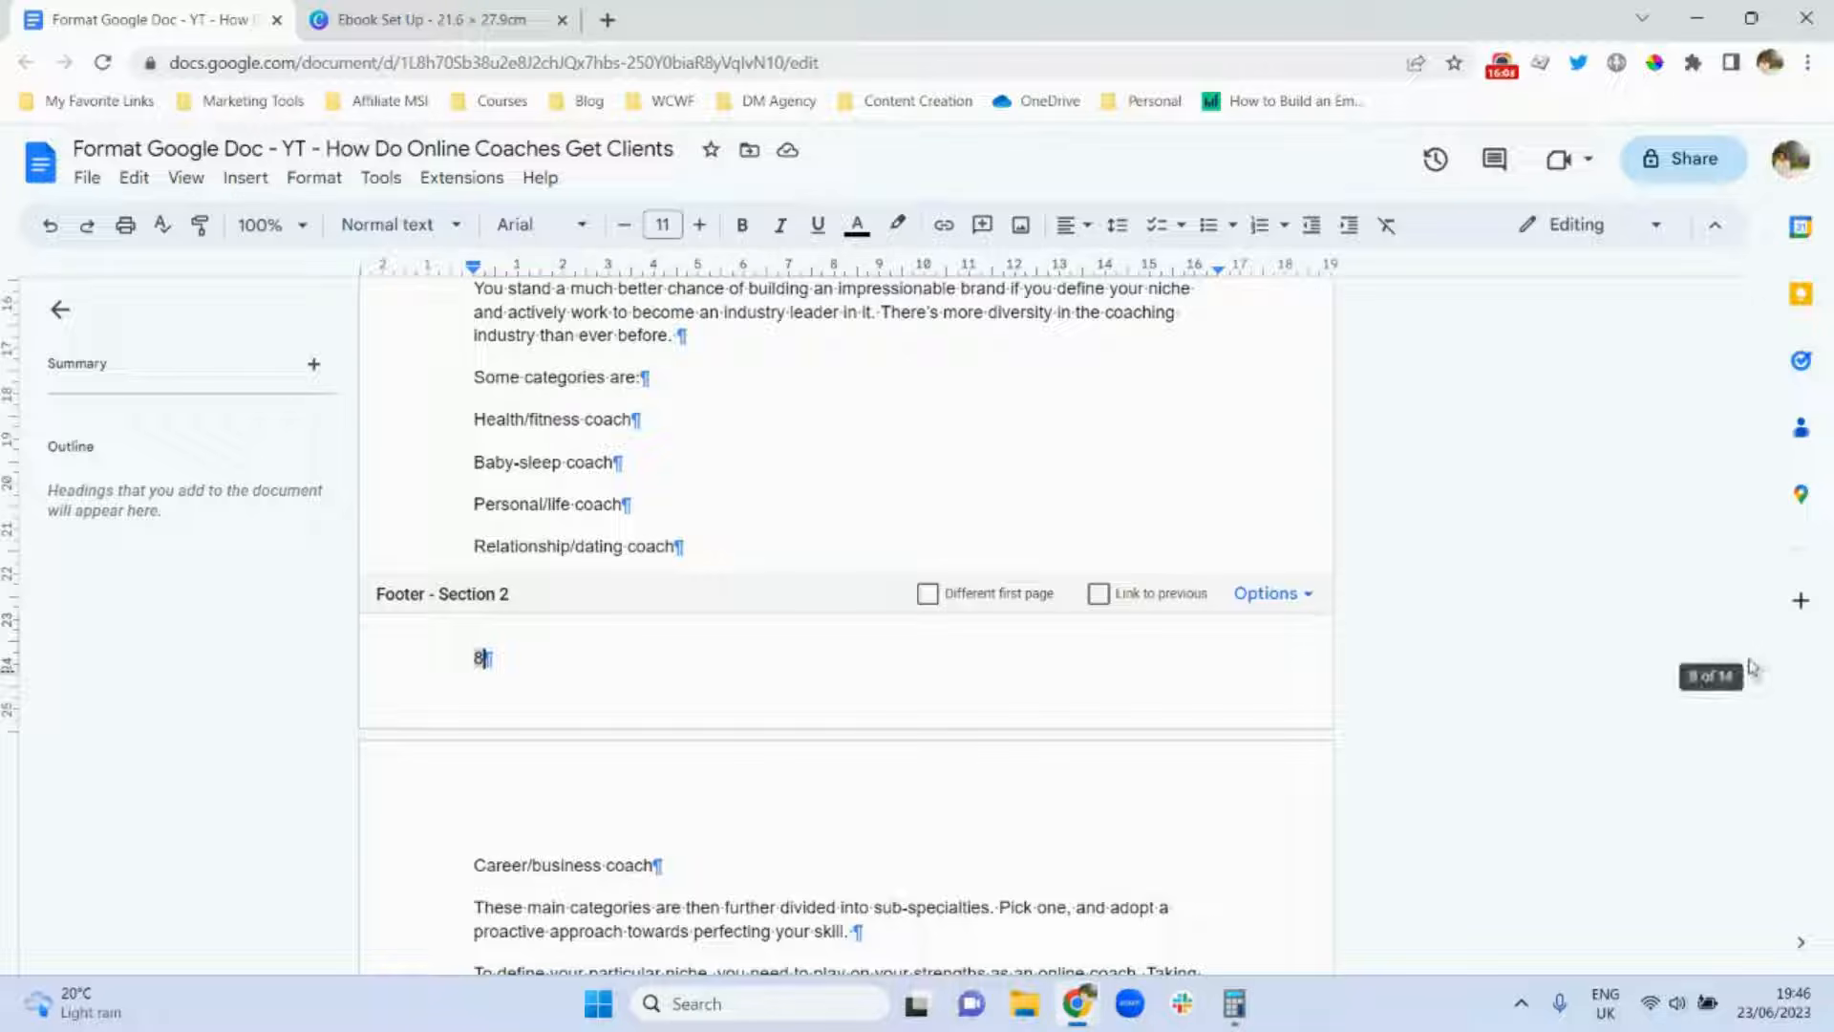
{"action": "left_click_drag", "start_coordinate": [1760, 680], "coordinate": [1759, 1020]}
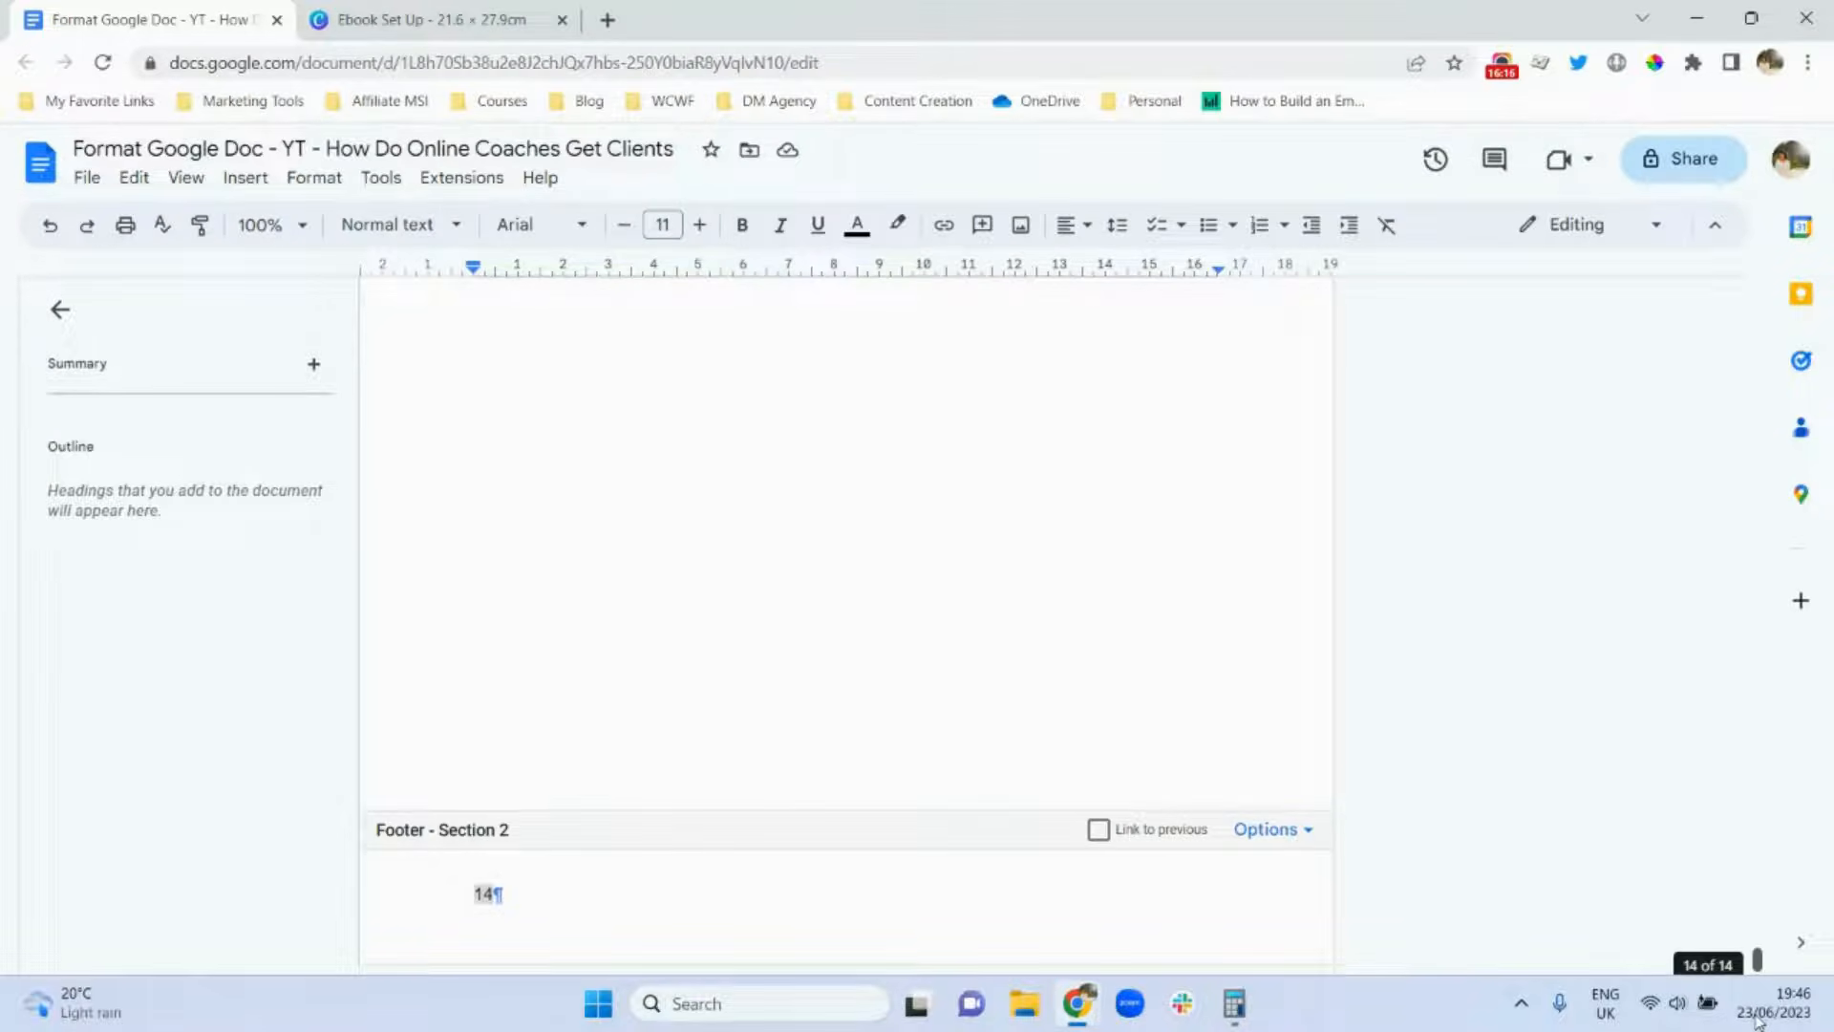
{"action": "mouse_move", "coordinate": [1758, 1022]}
{"action": "left_mouse_down"}
{"action": "mouse_move", "coordinate": [1759, 956]}
{"action": "mouse_move", "coordinate": [1758, 1009]}
{"action": "left_mouse_up"}
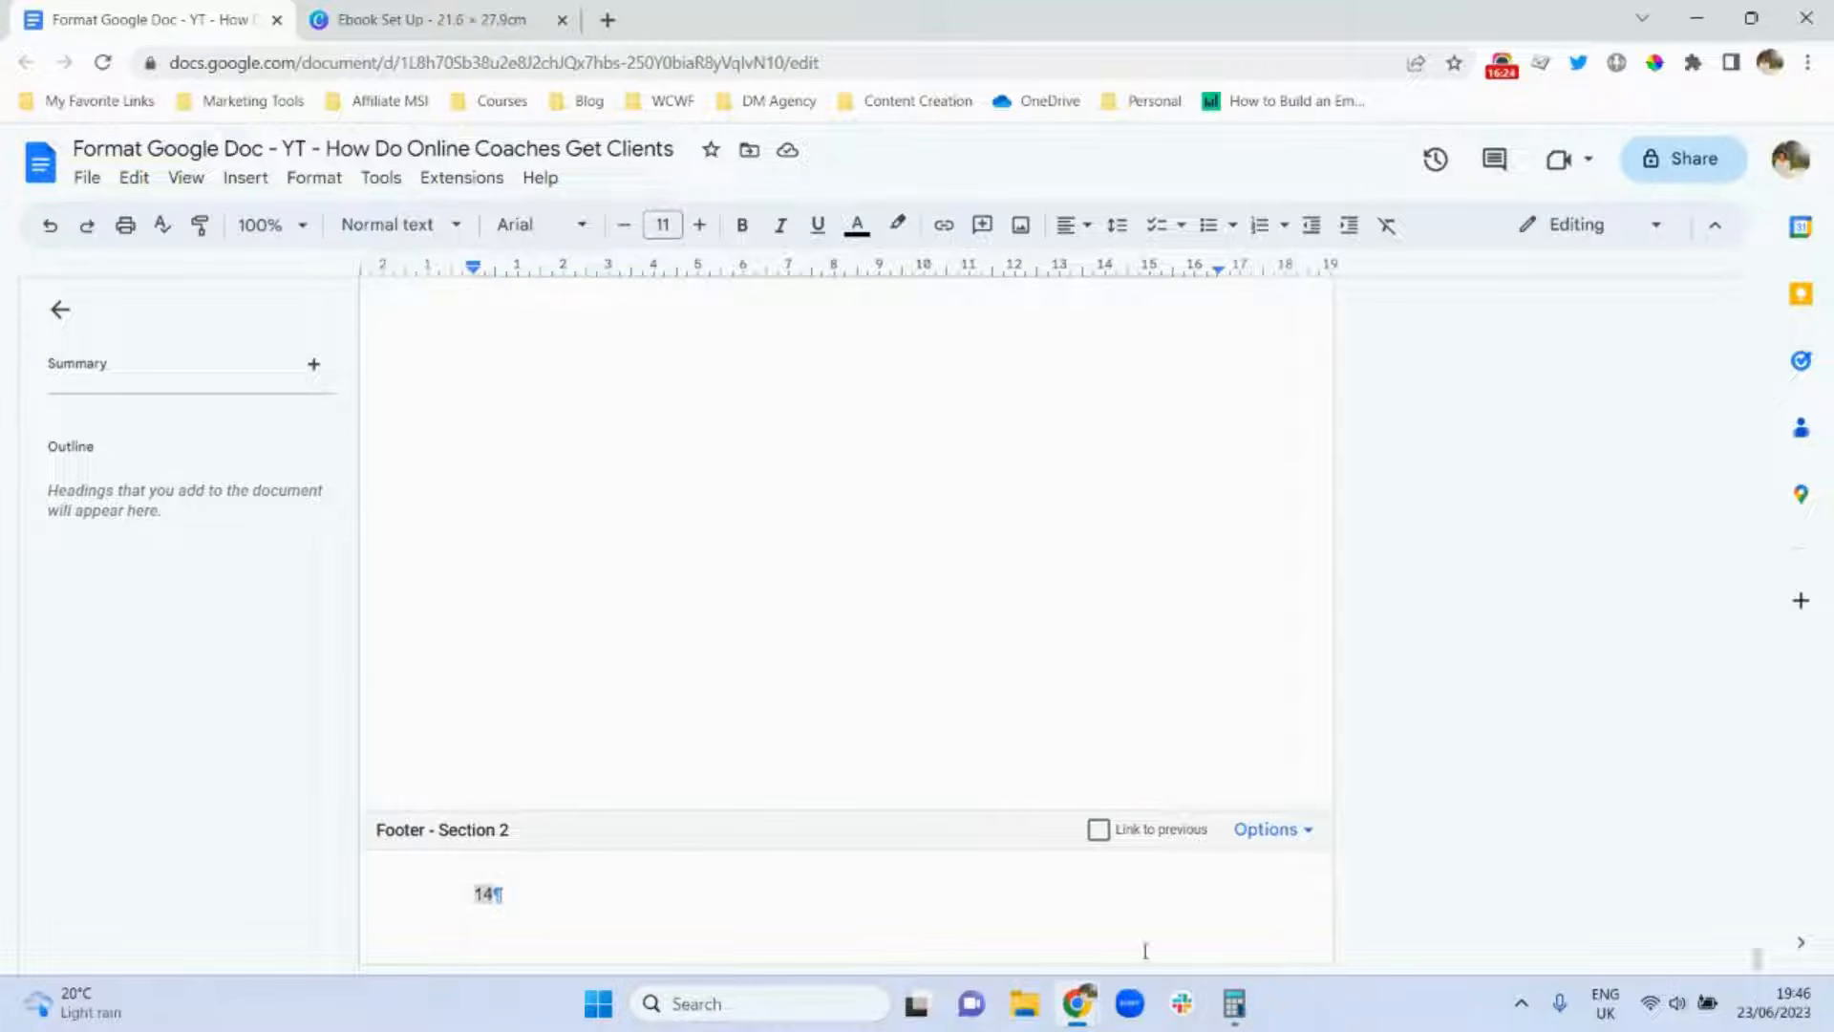
{"action": "double_click", "coordinate": [483, 894]}
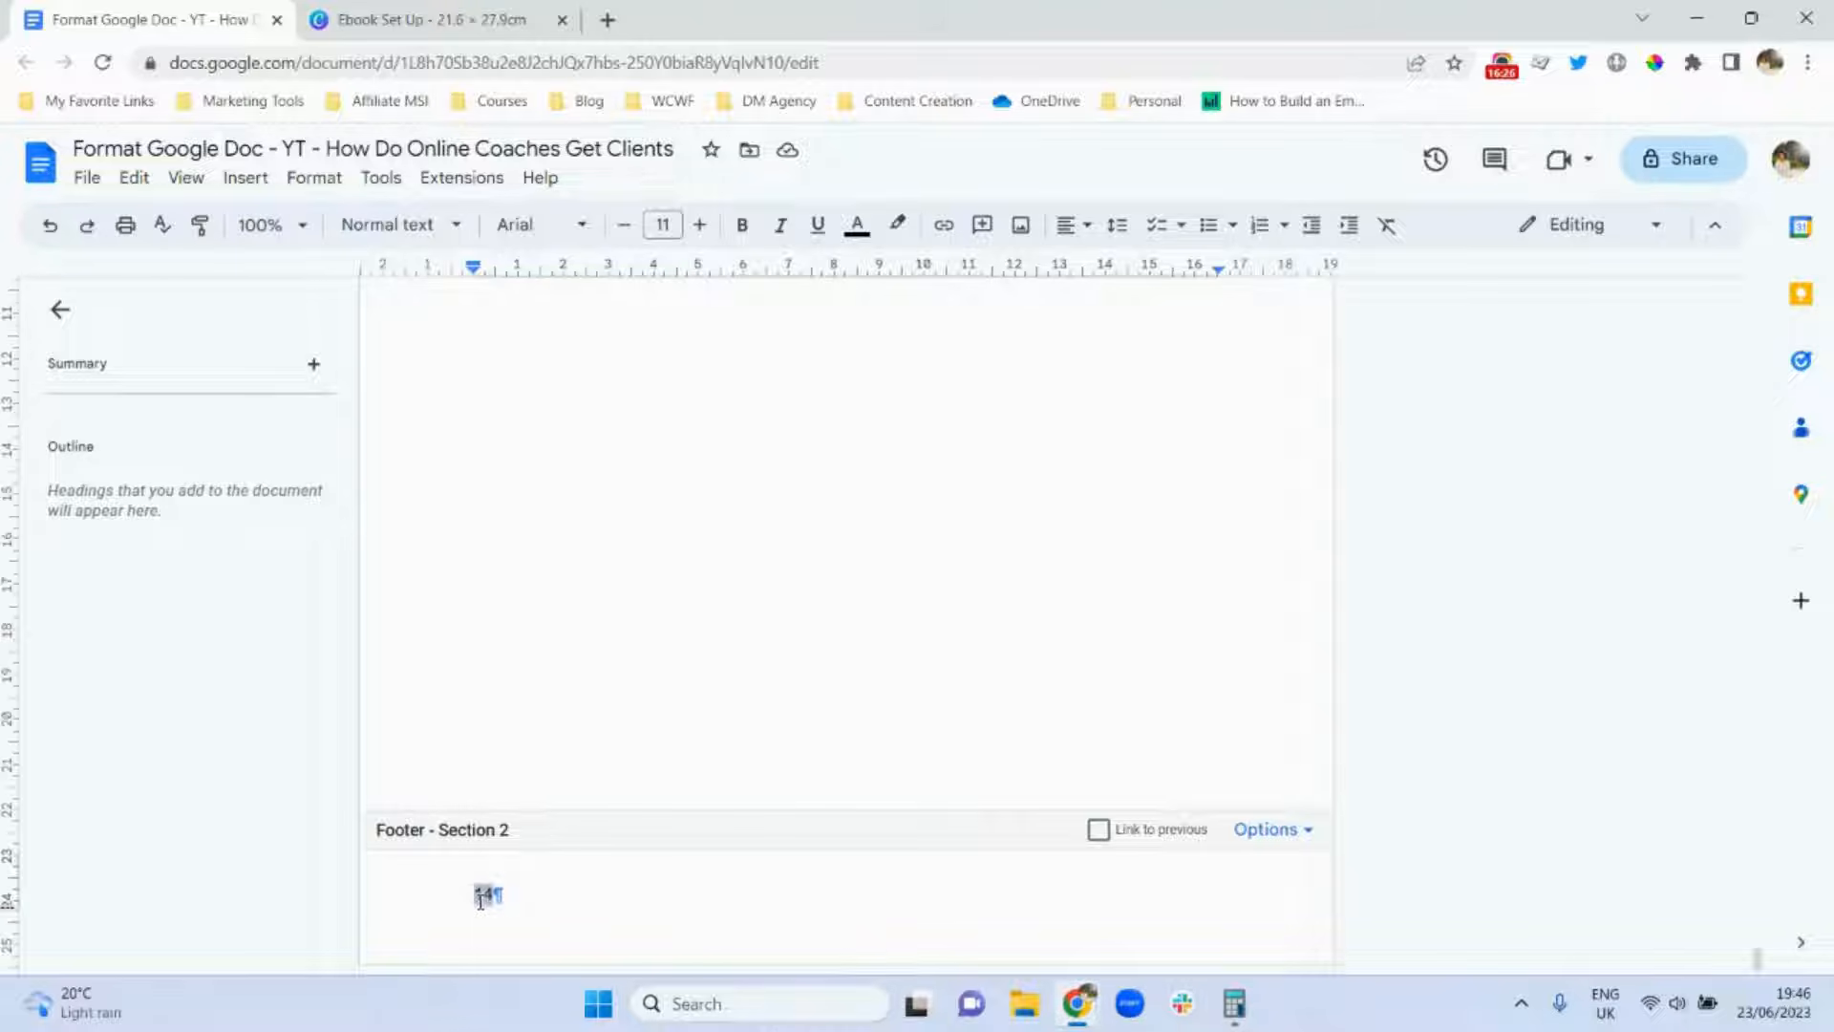
{"action": "left_click", "coordinate": [1085, 232]}
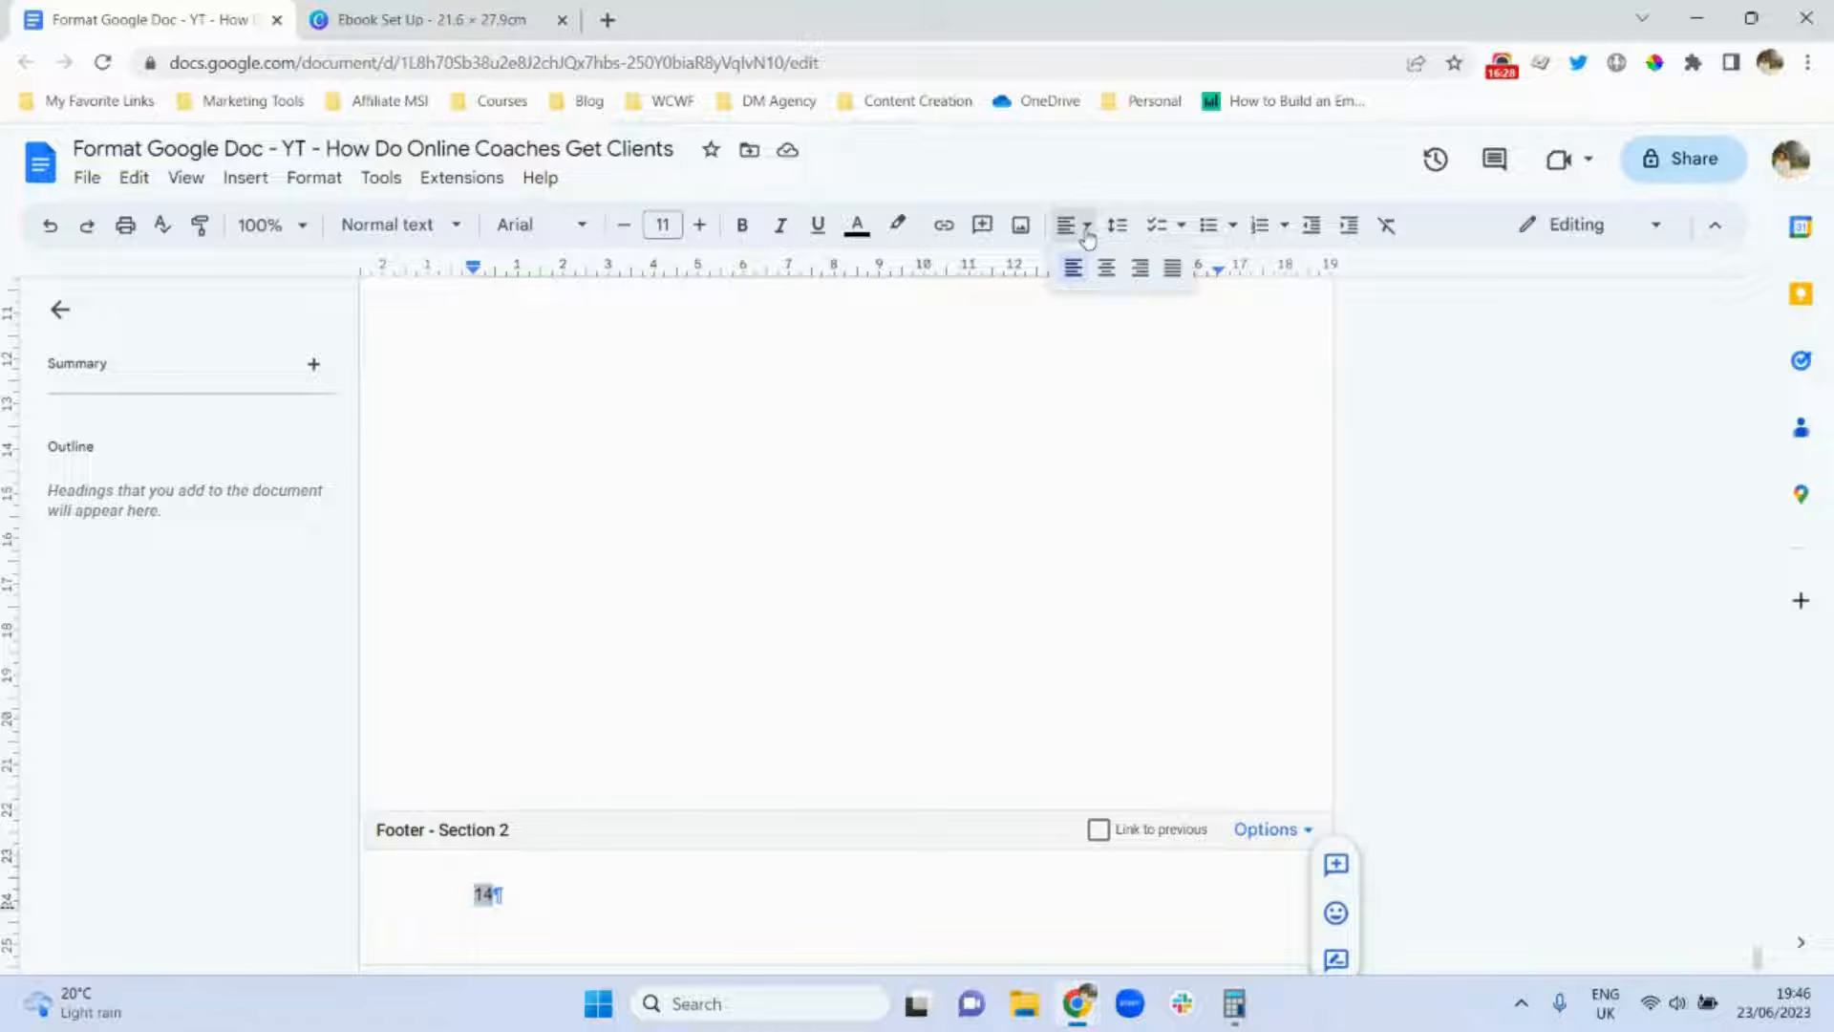
{"action": "left_click", "coordinate": [1142, 270]}
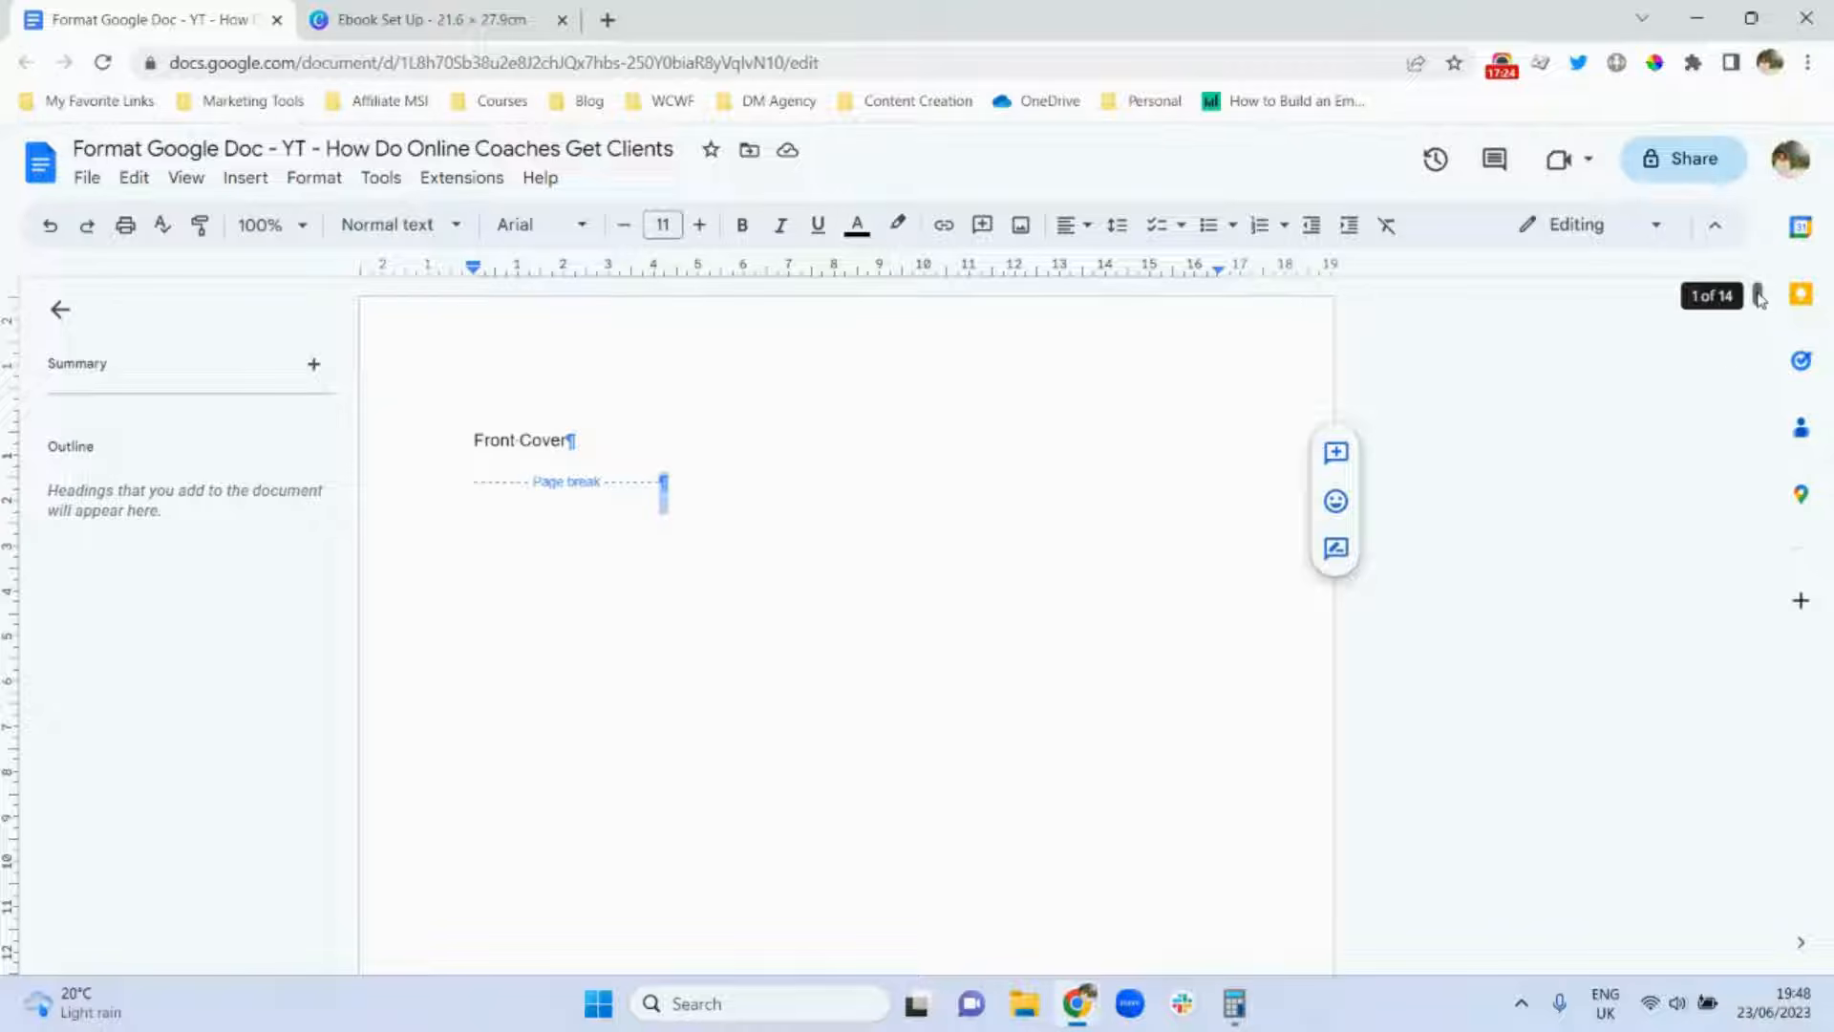
{"action": "mouse_move", "coordinate": [1757, 304]}
{"action": "left_mouse_down"}
{"action": "mouse_move", "coordinate": [1761, 340]}
{"action": "mouse_move", "coordinate": [1760, 295]}
{"action": "left_mouse_up"}
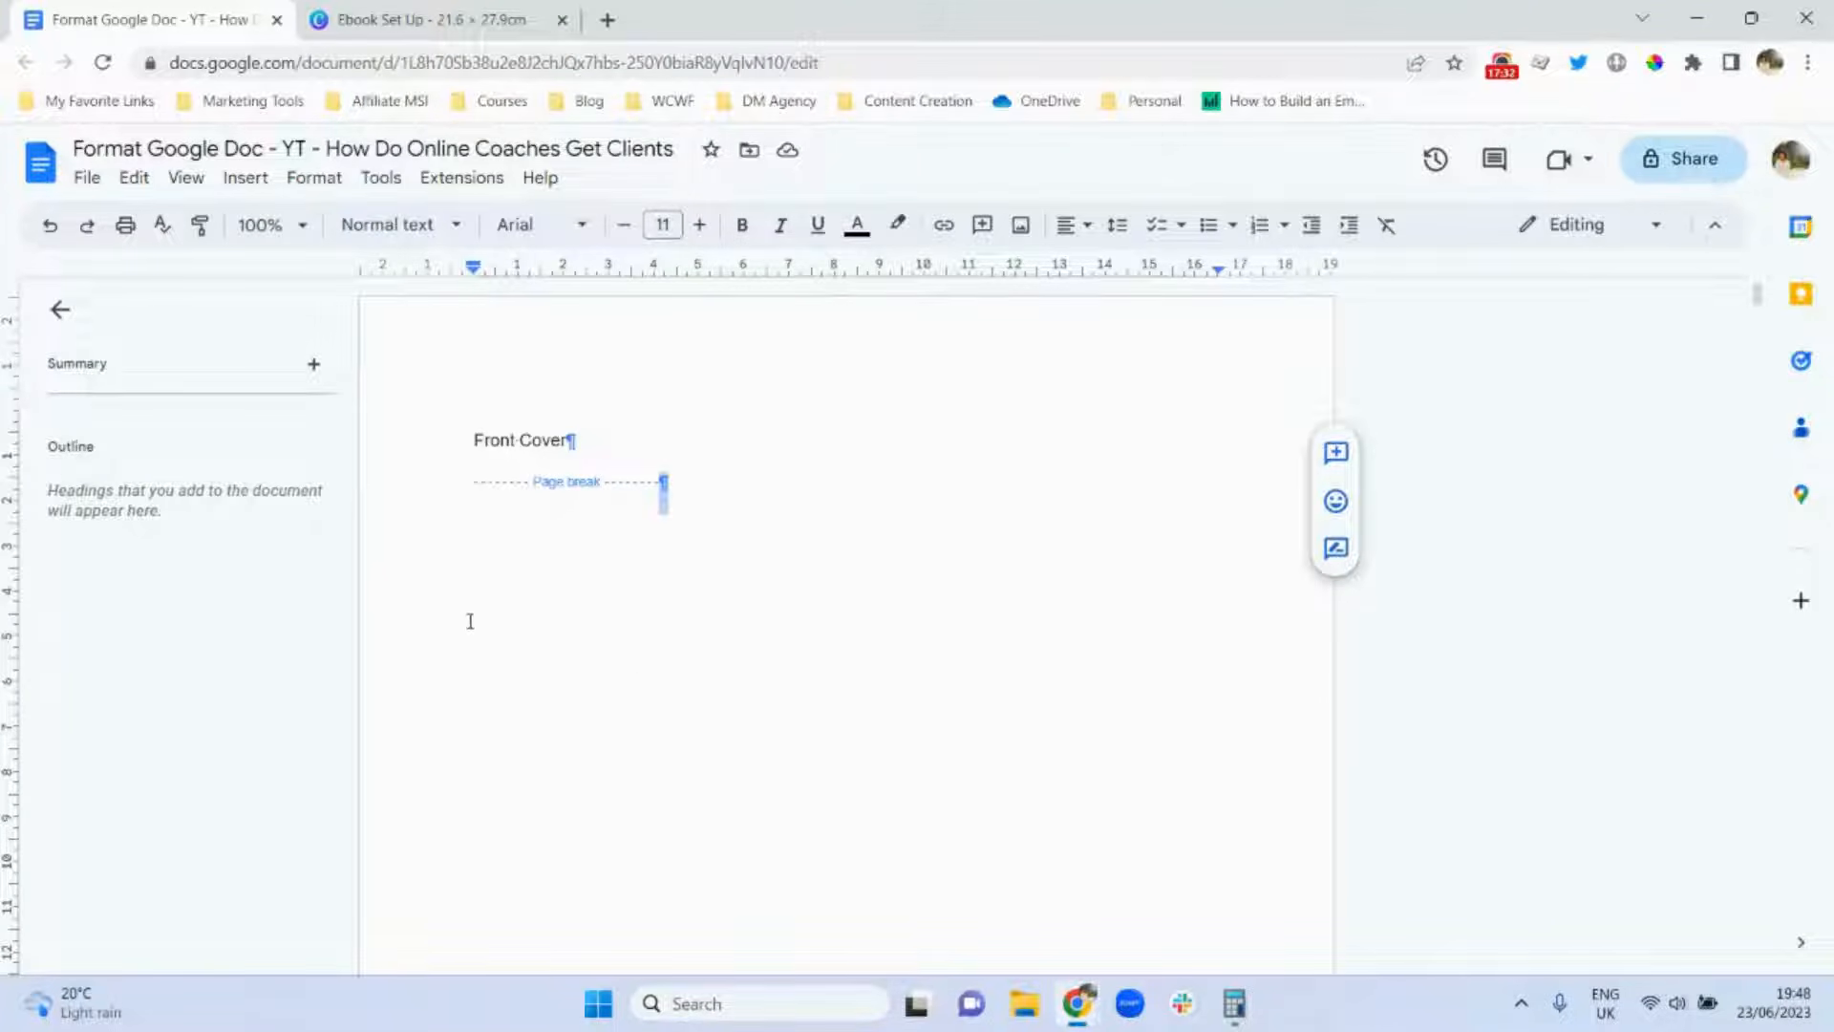
Delete the page break after Front Cover and insert a Section break (next page) in its place.
{"action": "left_click", "coordinate": [659, 484]}
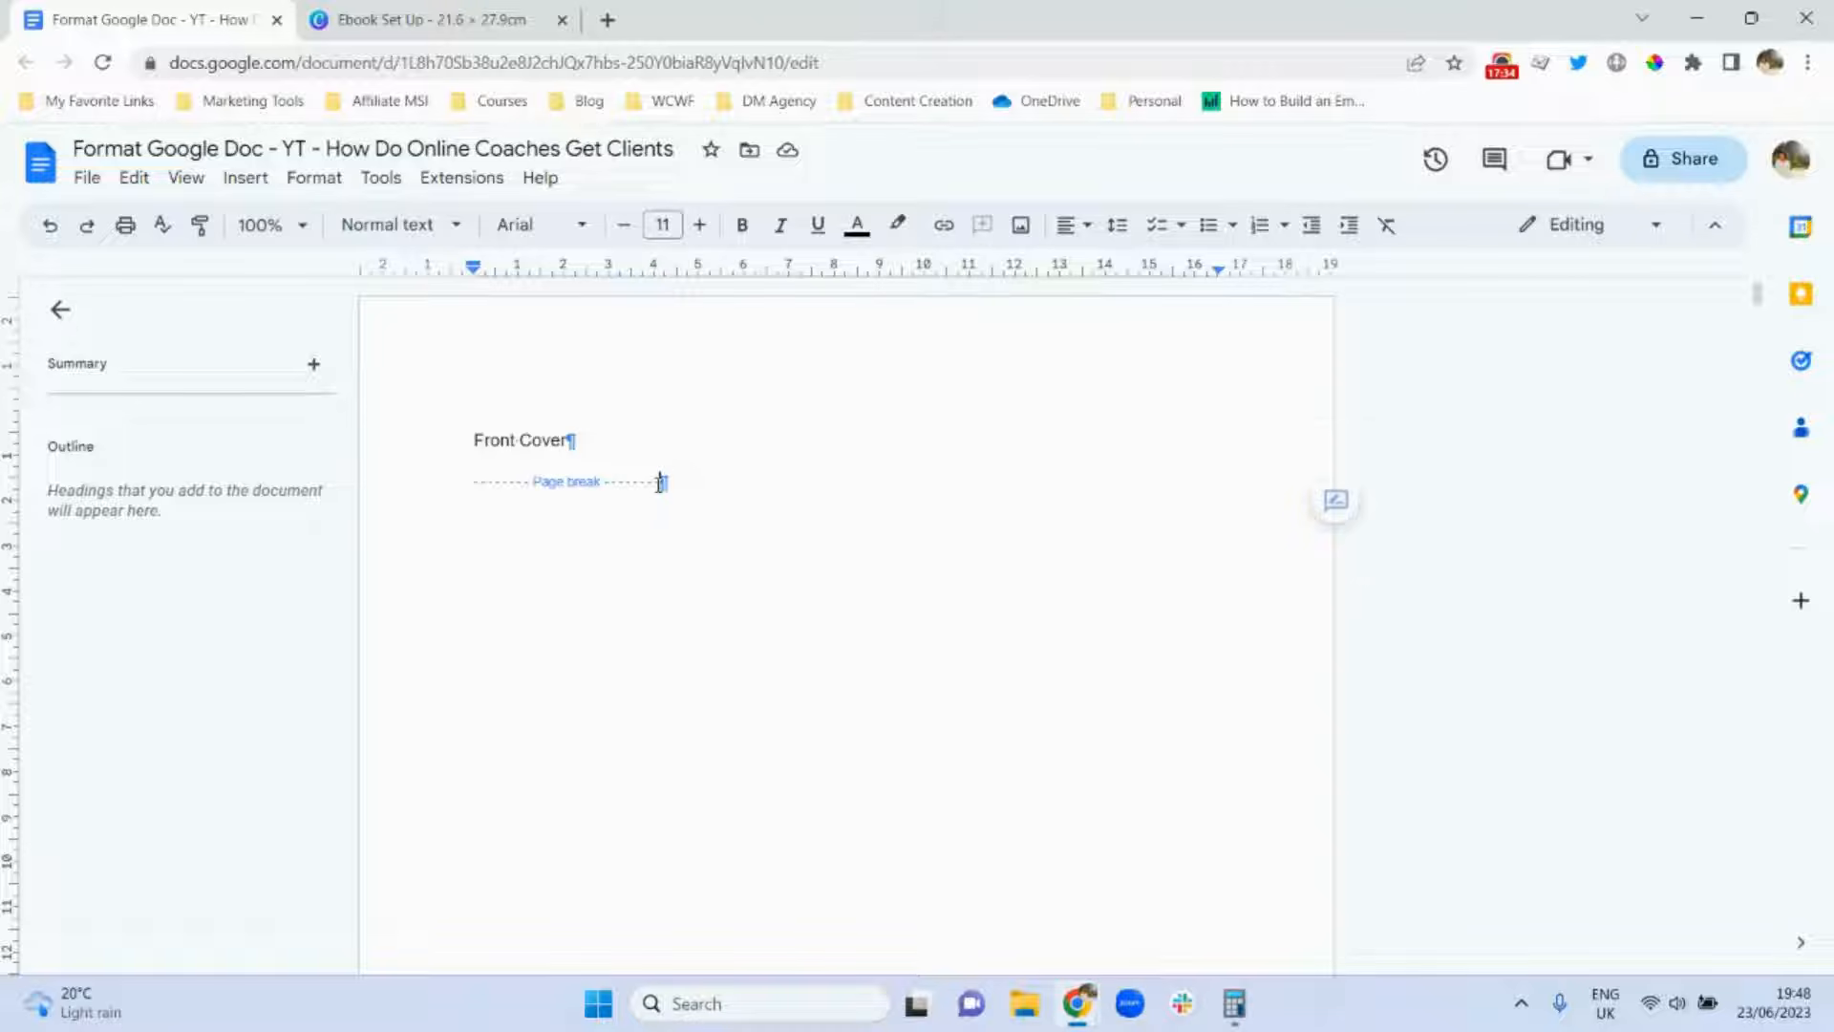
{"action": "key", "text": "BackSpace"}
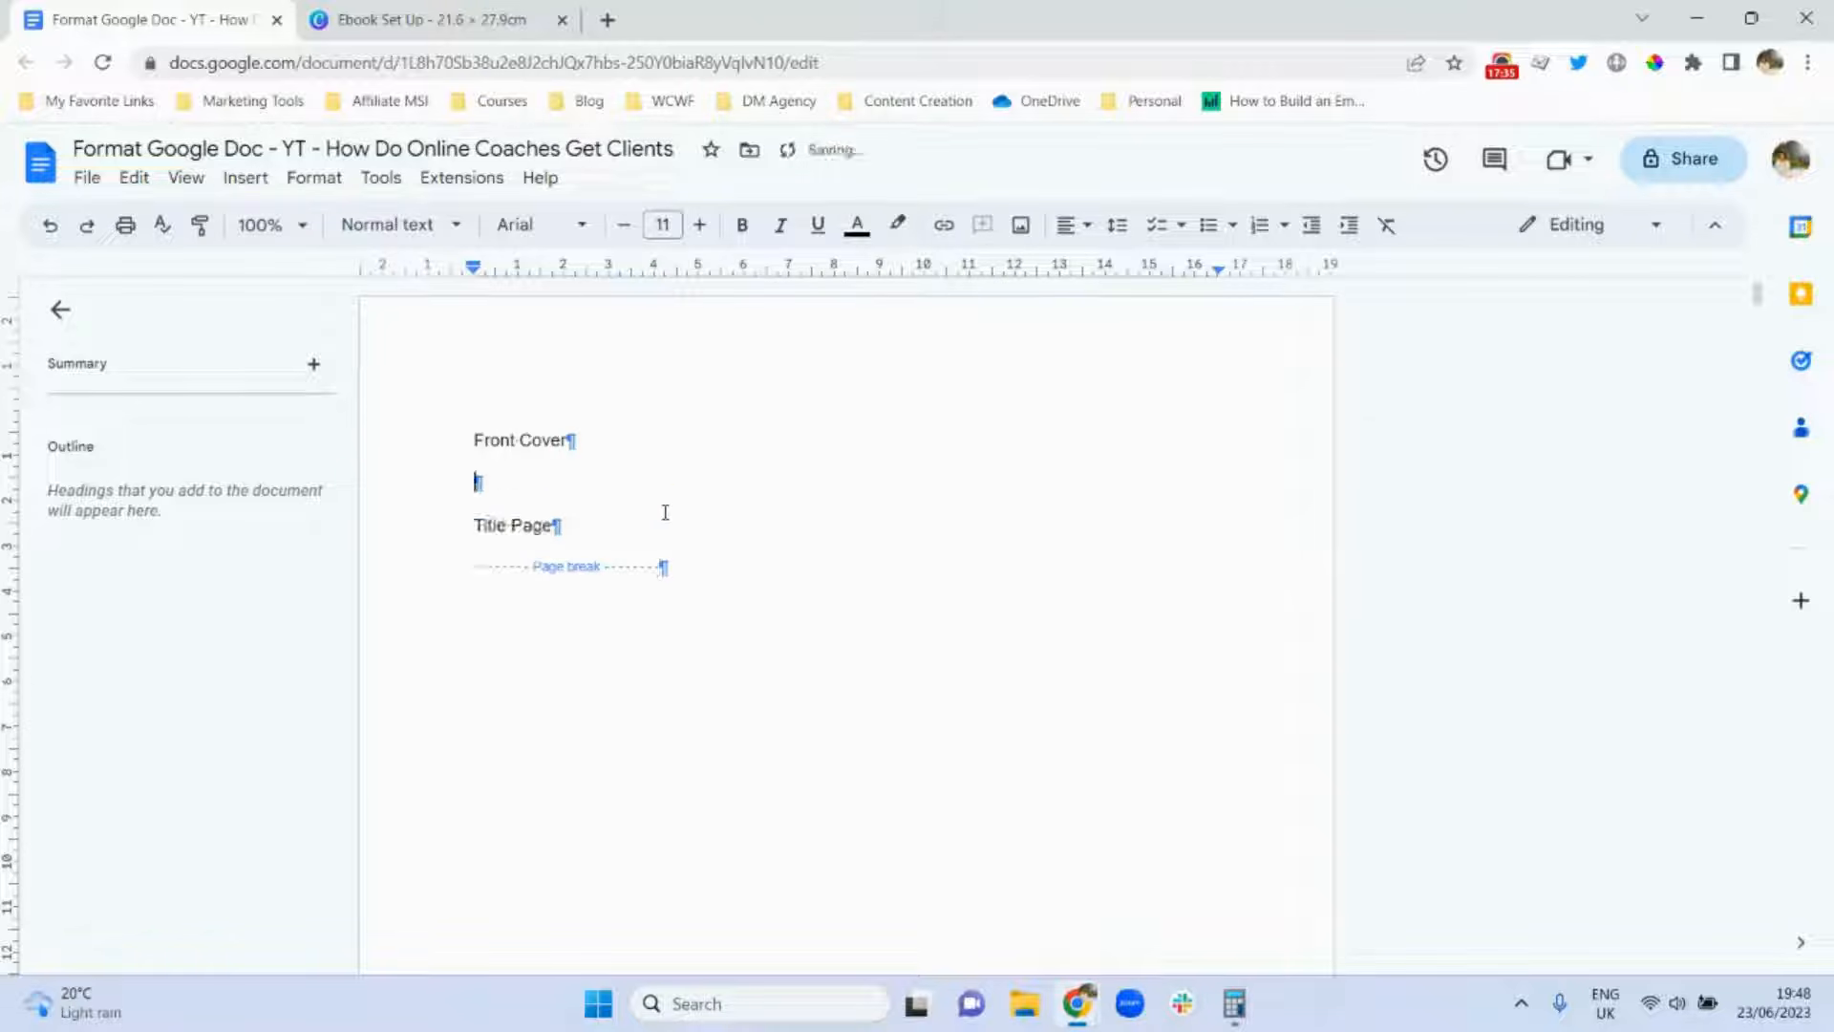
{"action": "left_click", "coordinate": [245, 180]}
{"action": "mouse_move", "coordinate": [381, 736]}
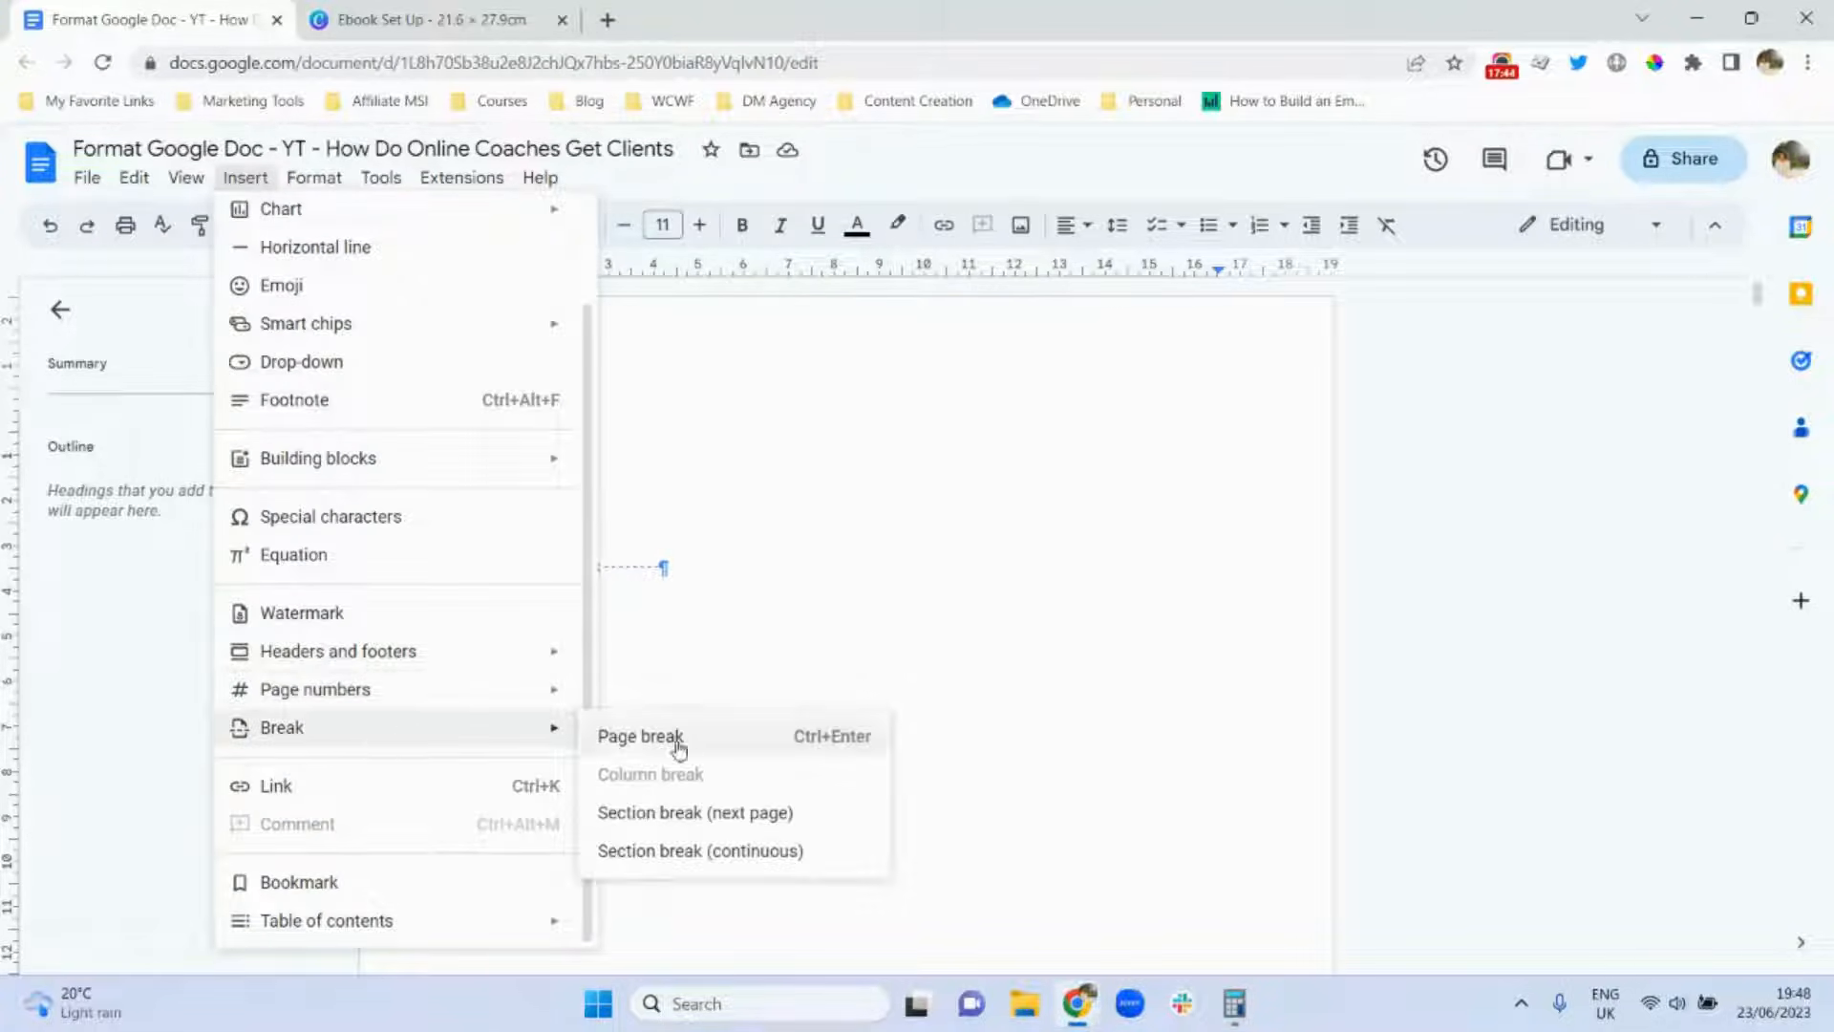
{"action": "left_click", "coordinate": [718, 819]}
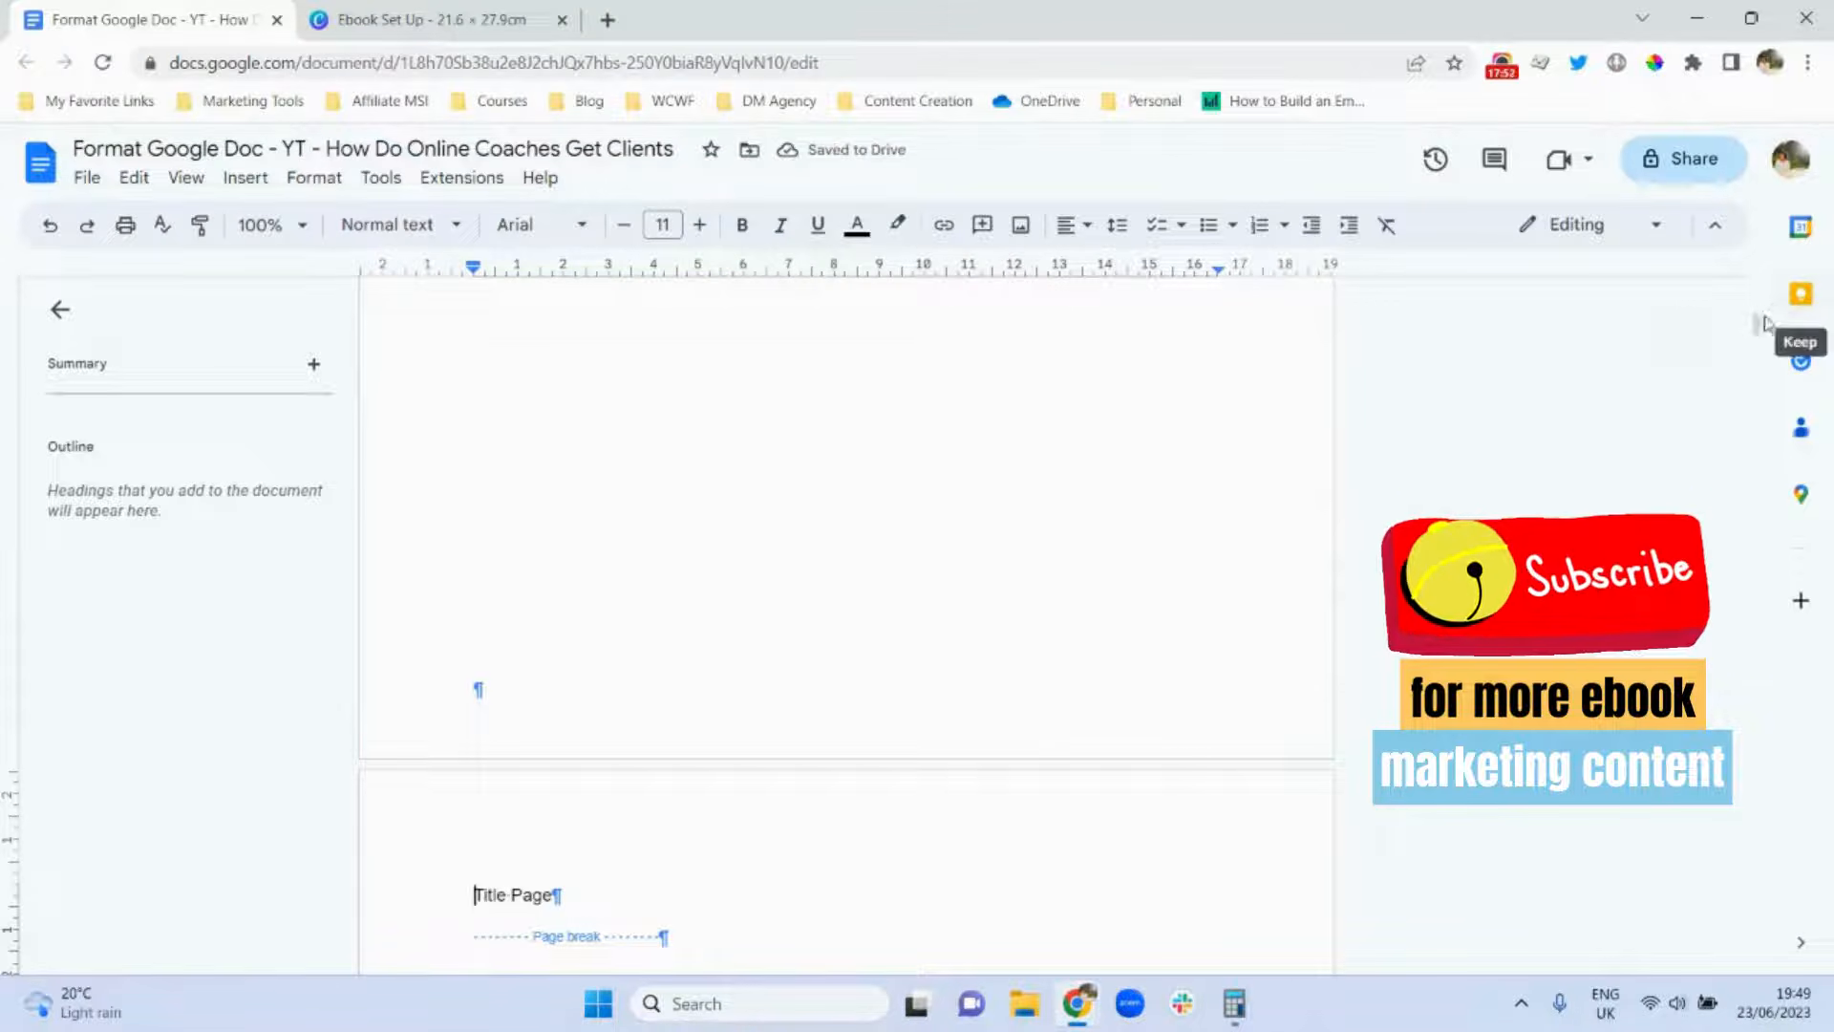
{"action": "left_click_drag", "start_coordinate": [1760, 319], "coordinate": [1761, 294]}
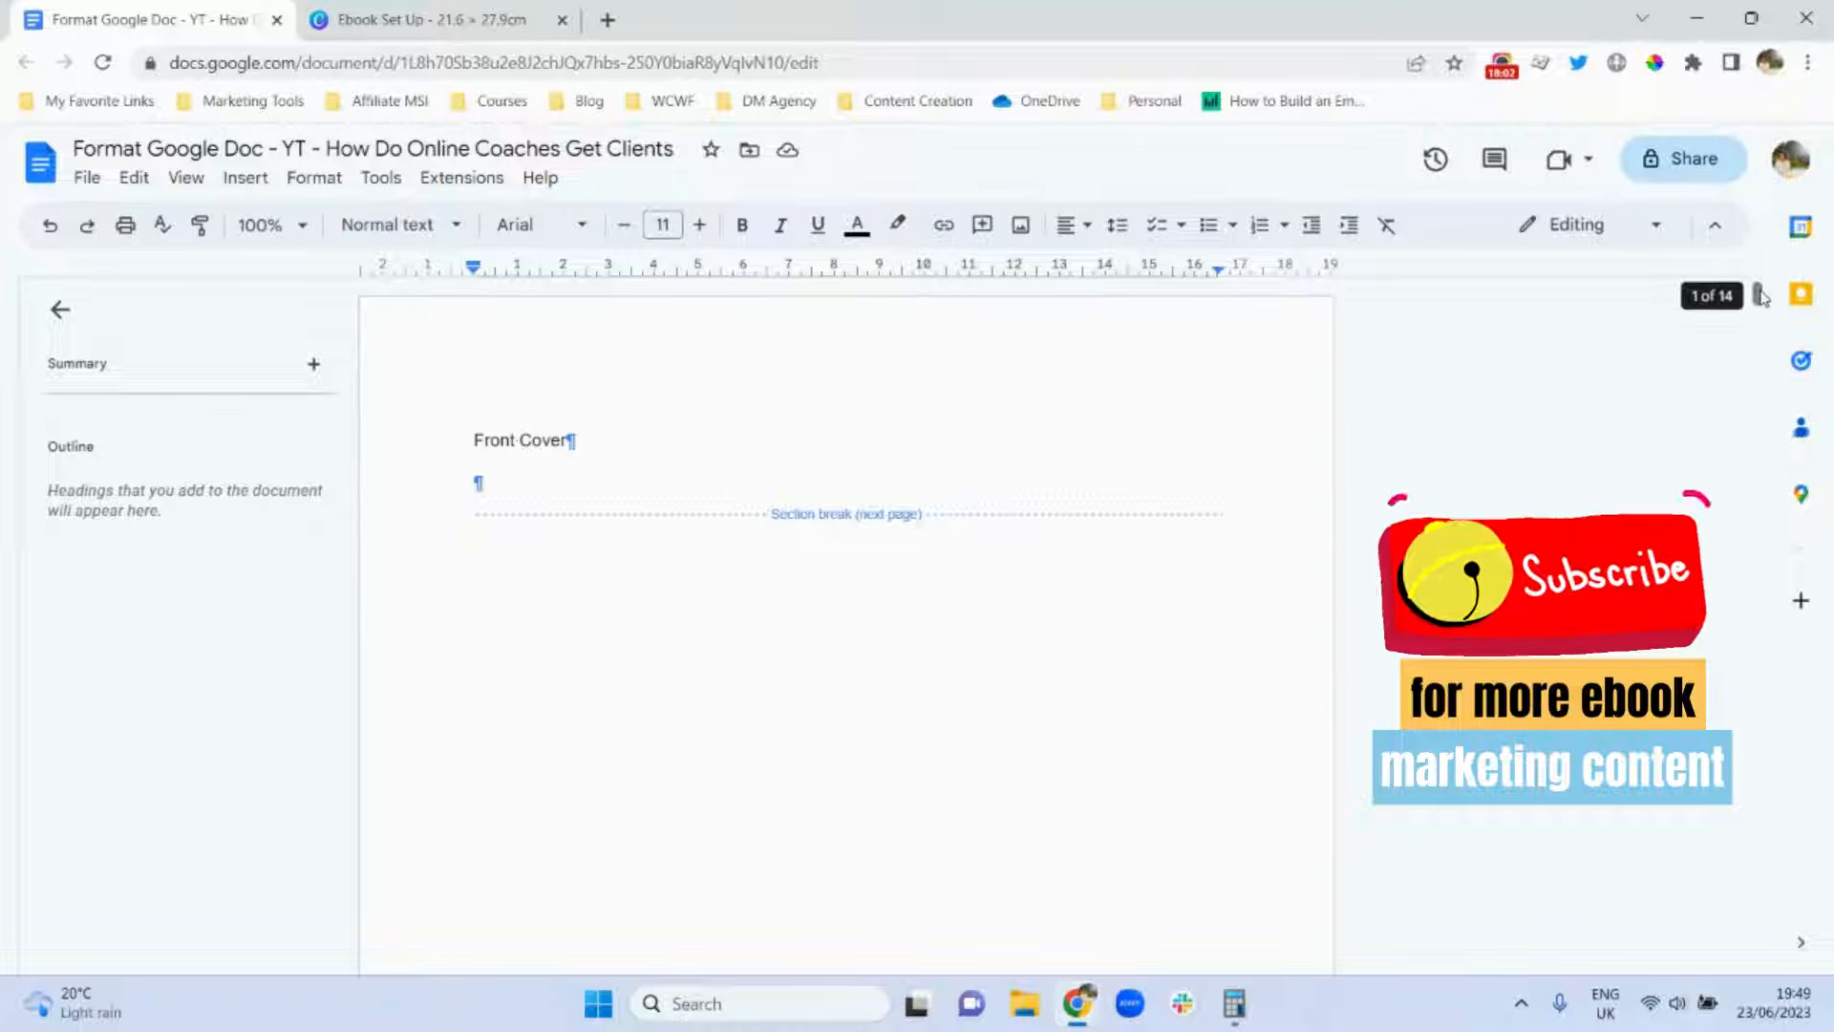
{"action": "left_click_drag", "start_coordinate": [1761, 297], "coordinate": [1761, 581]}
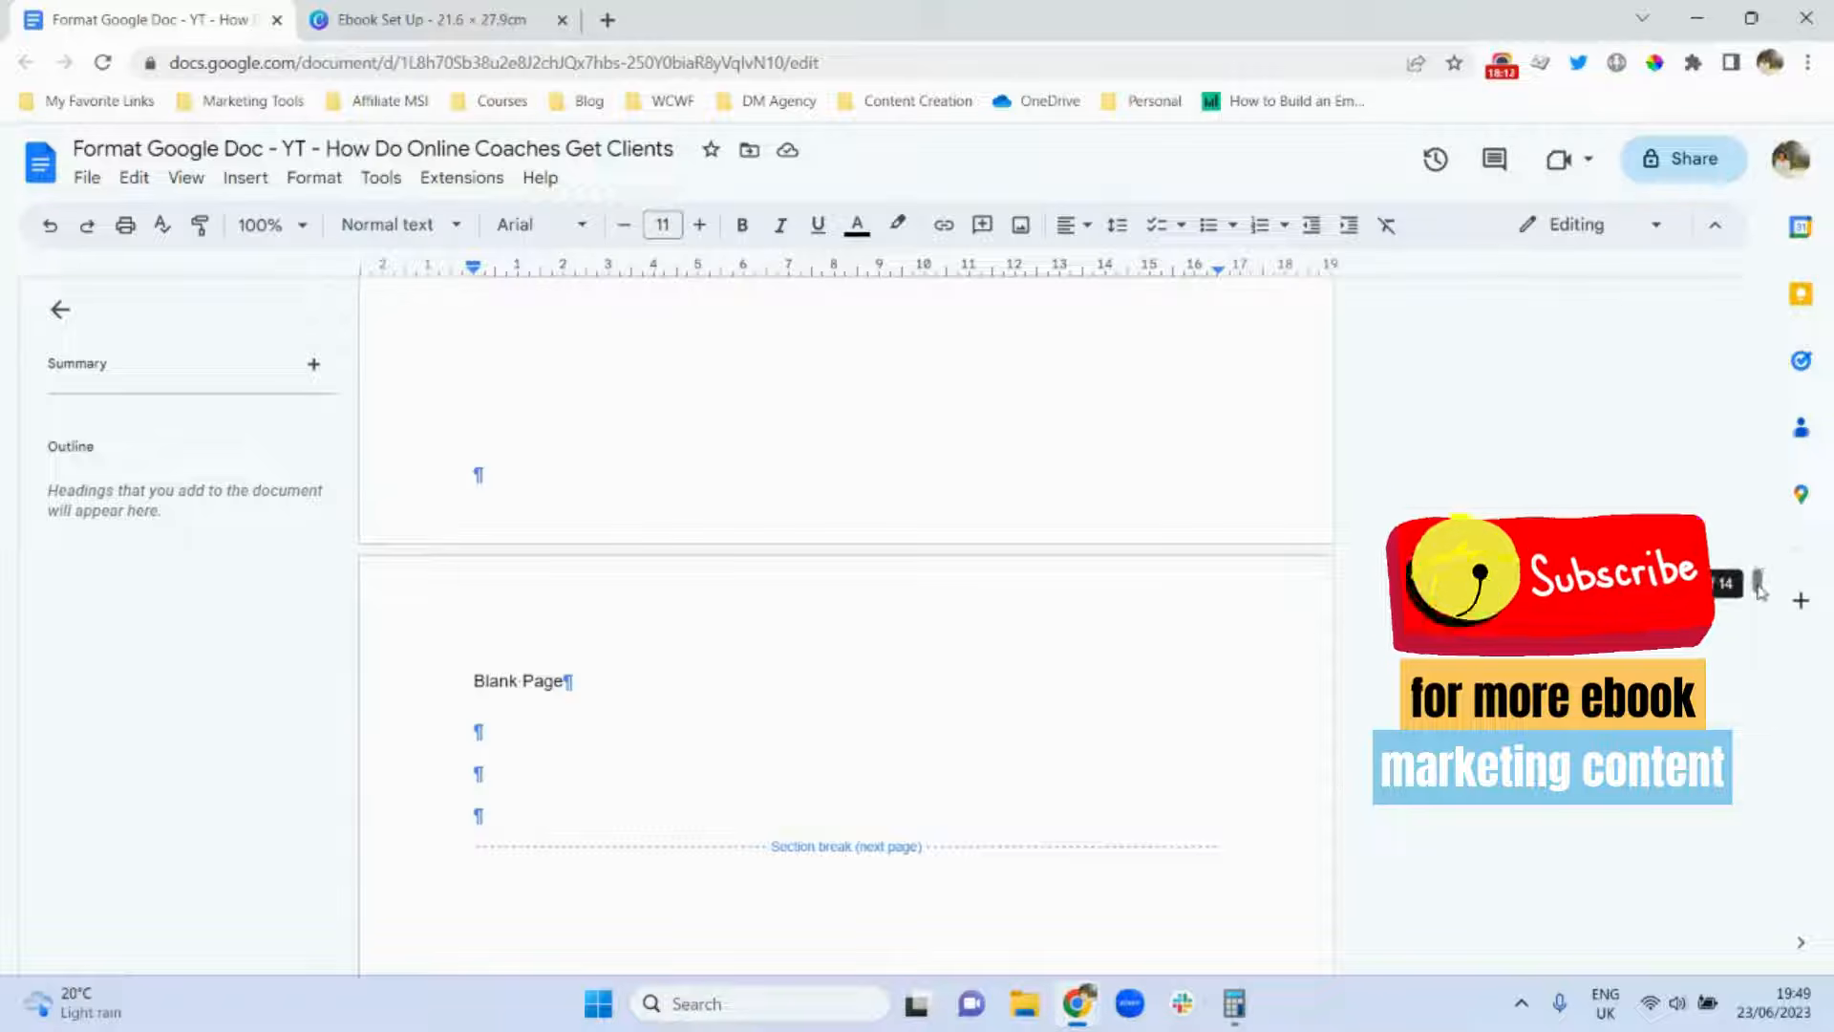
{"action": "left_click_drag", "start_coordinate": [1760, 583], "coordinate": [1762, 287]}
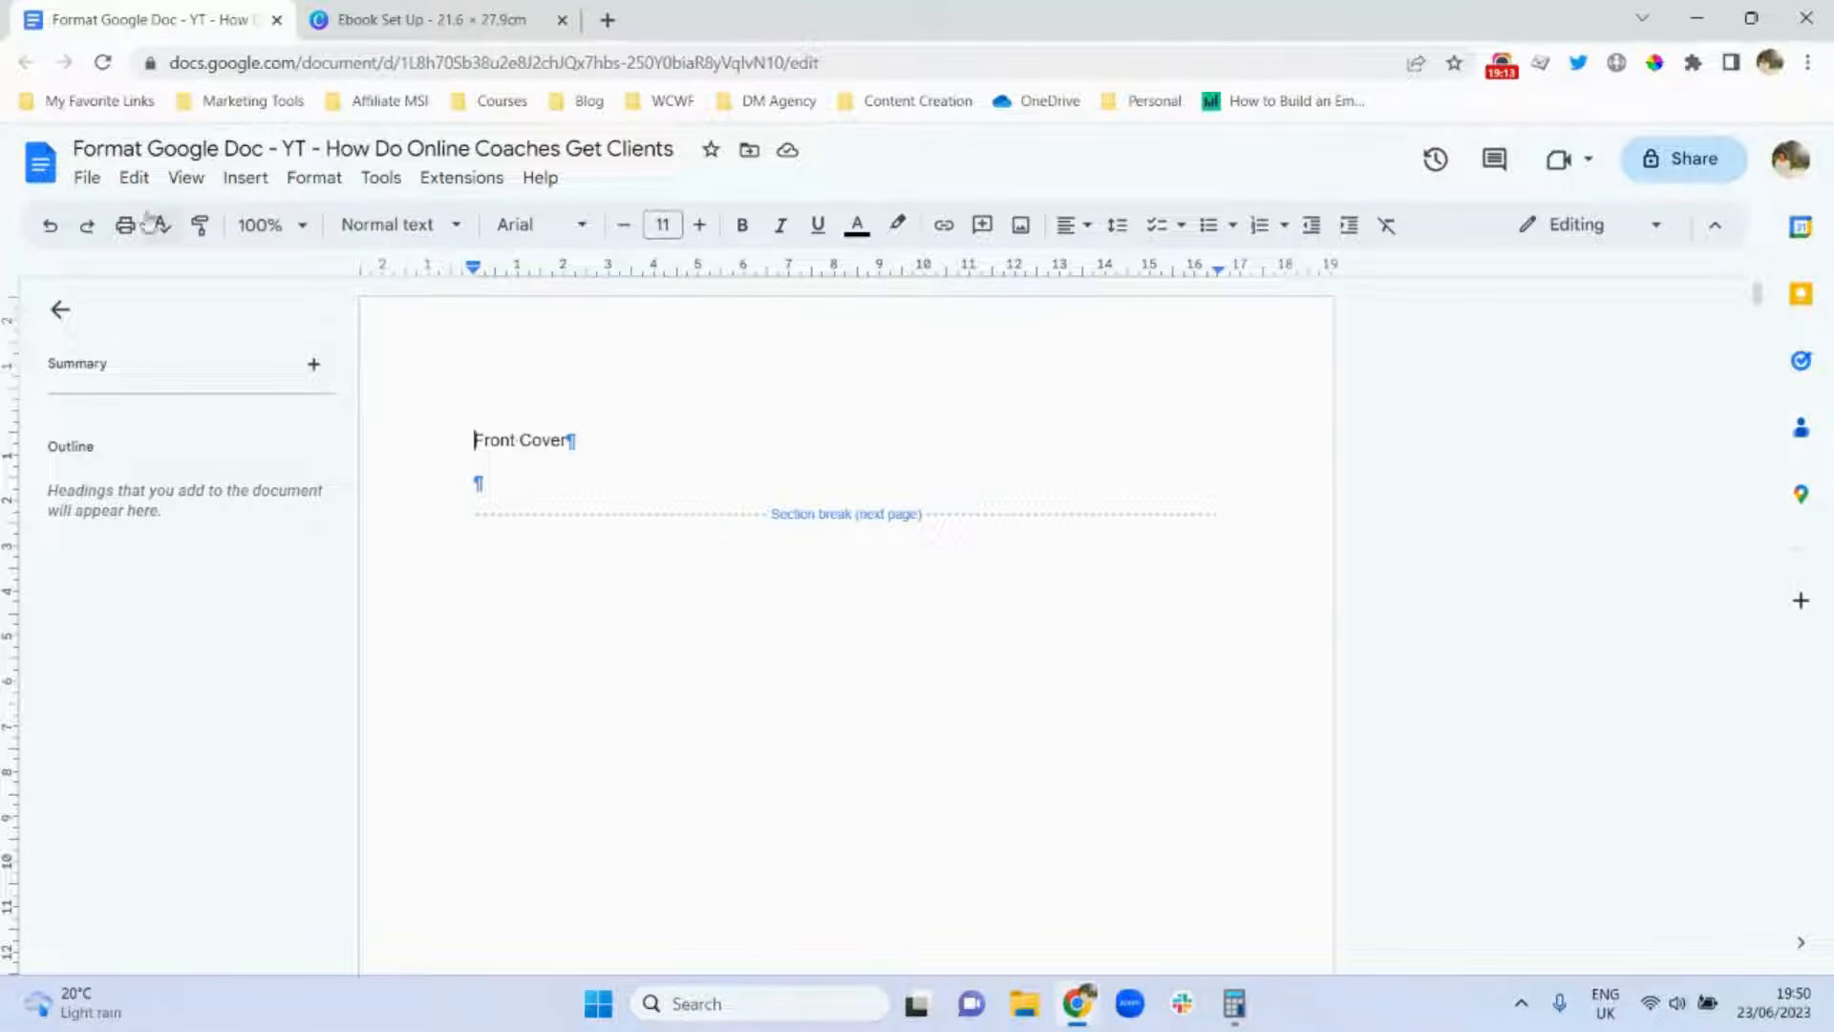
Check Page setup's apply-to options for the cover section, then close it without changes.
{"action": "left_click", "coordinate": [86, 180]}
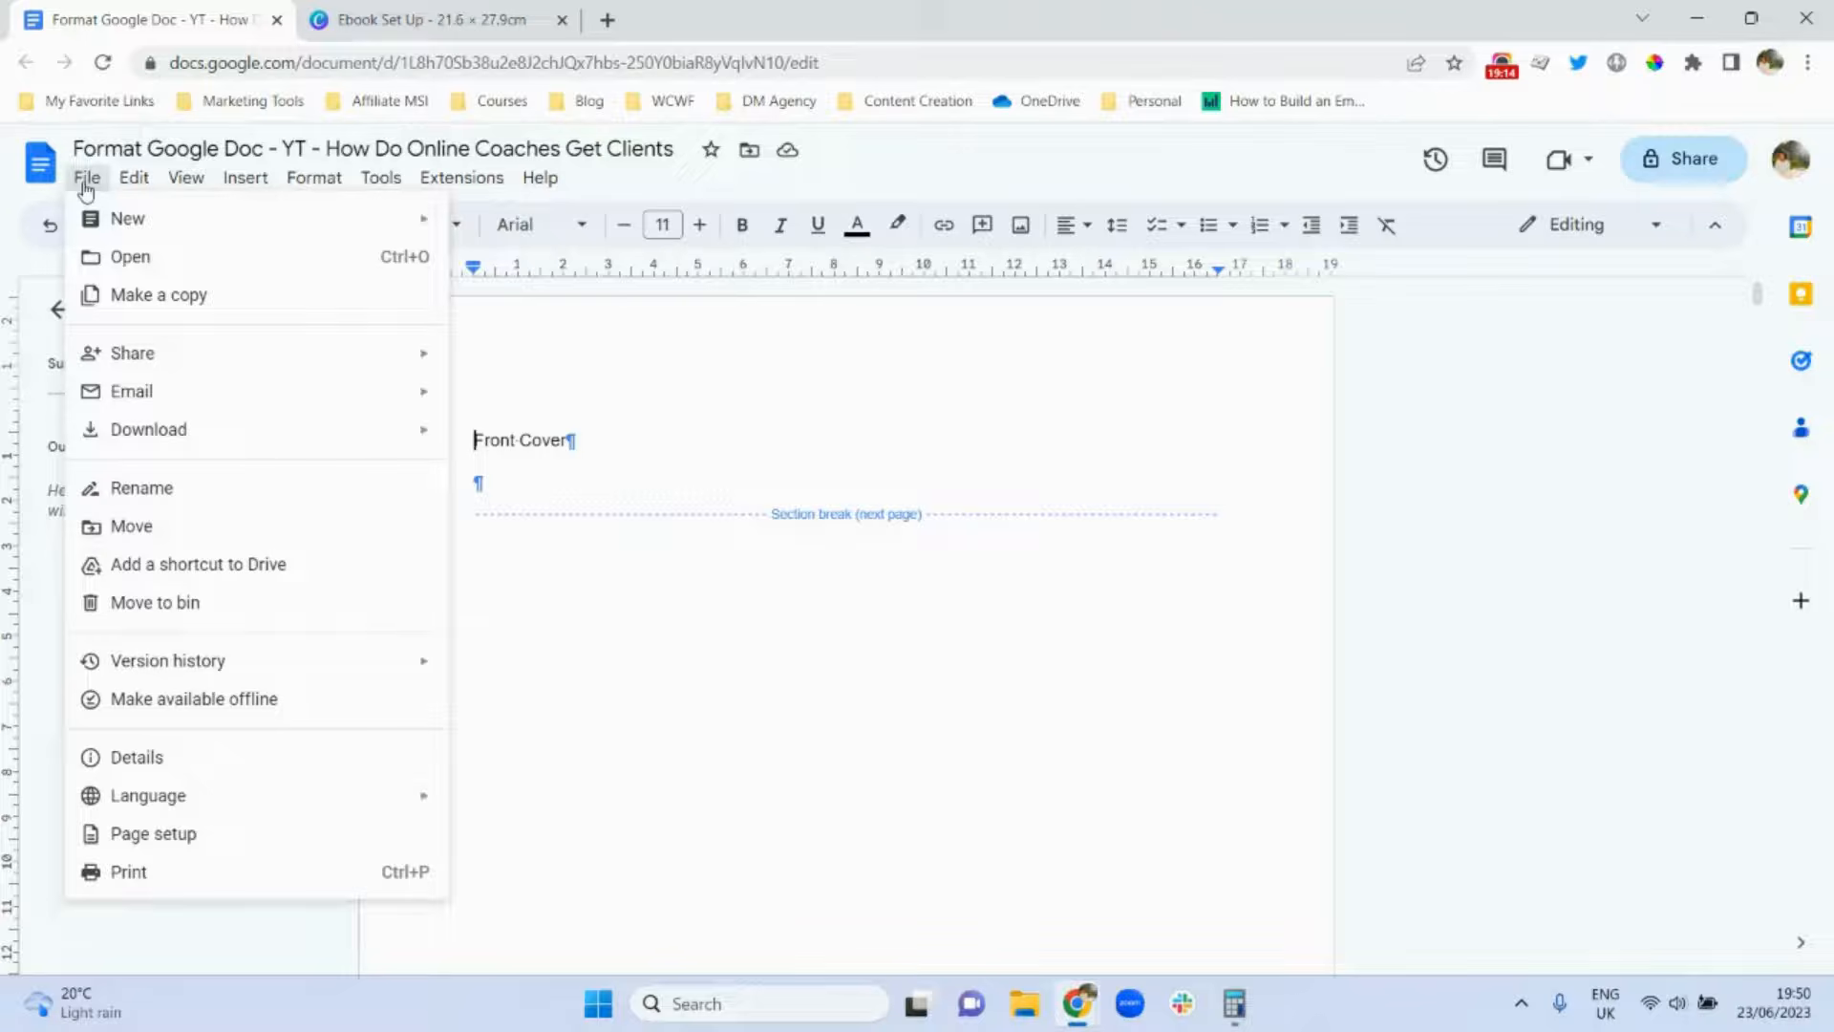
{"action": "left_click", "coordinate": [239, 836]}
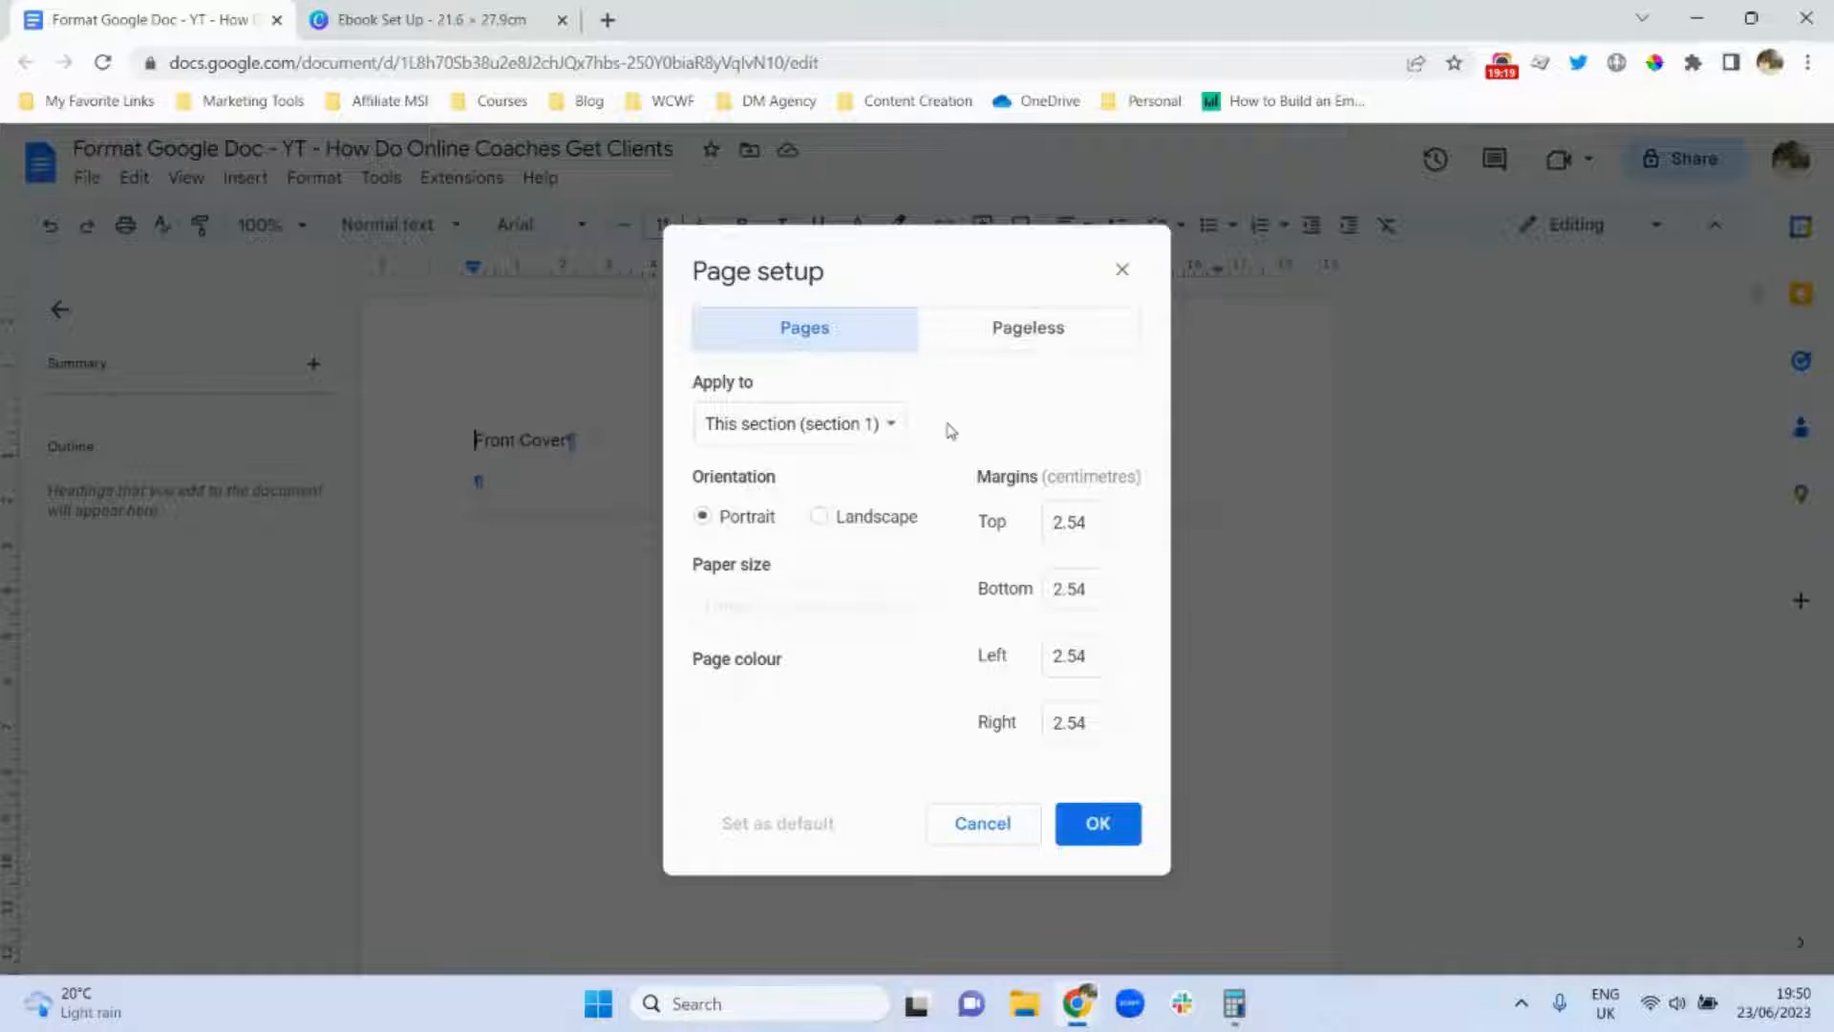
{"action": "left_click", "coordinate": [886, 427]}
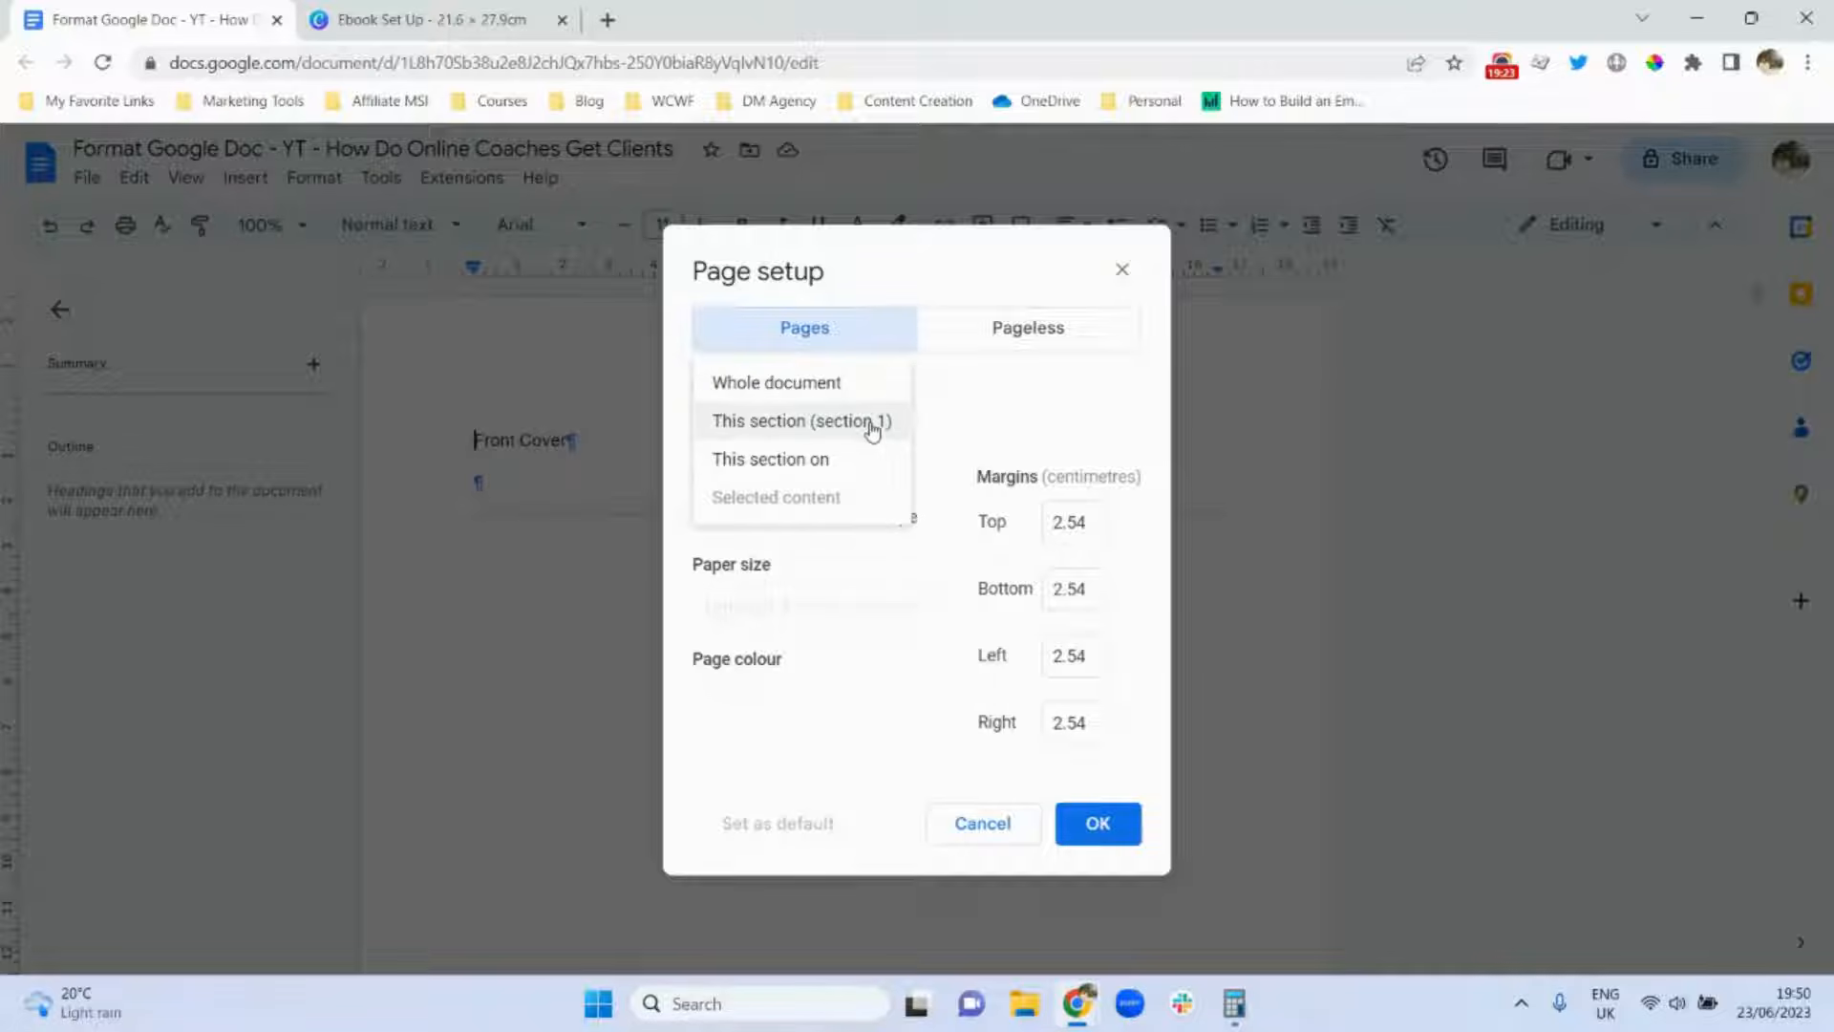
{"action": "left_click", "coordinate": [981, 827]}
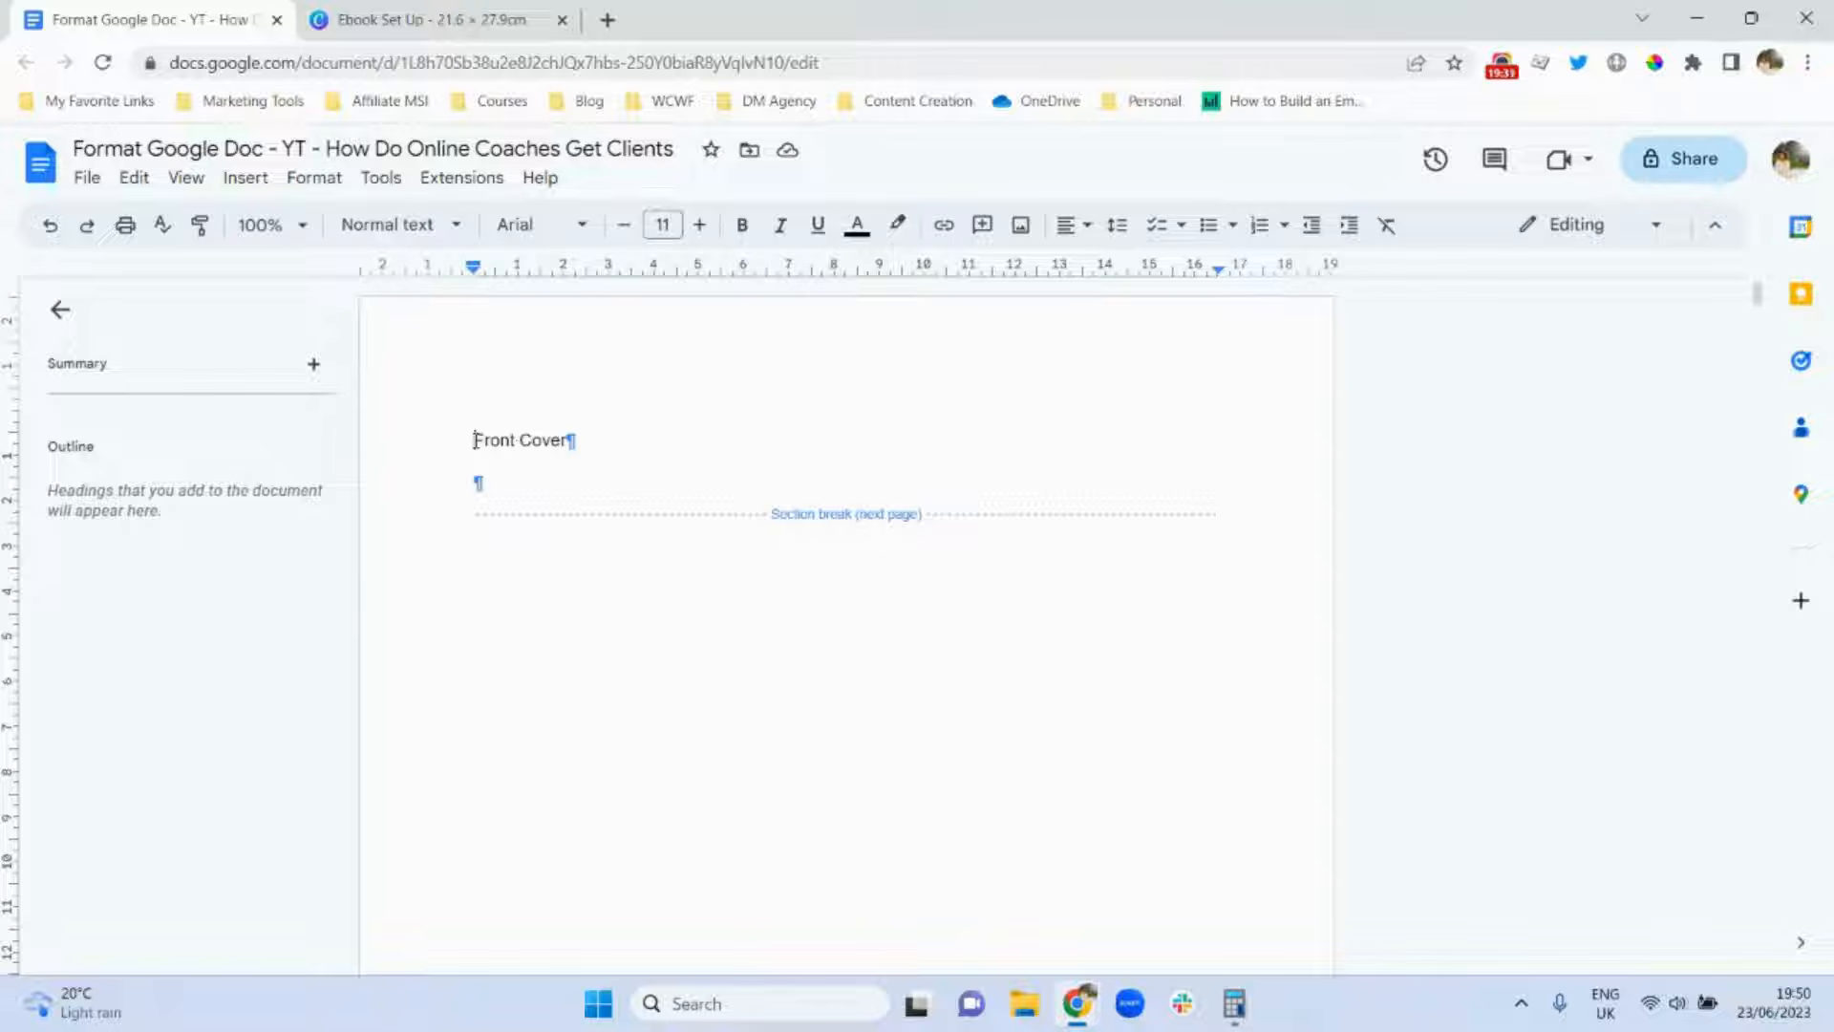
Set the Front Cover section's top, bottom, left and right margins to 0 in Page setup.
{"action": "left_click", "coordinate": [87, 177]}
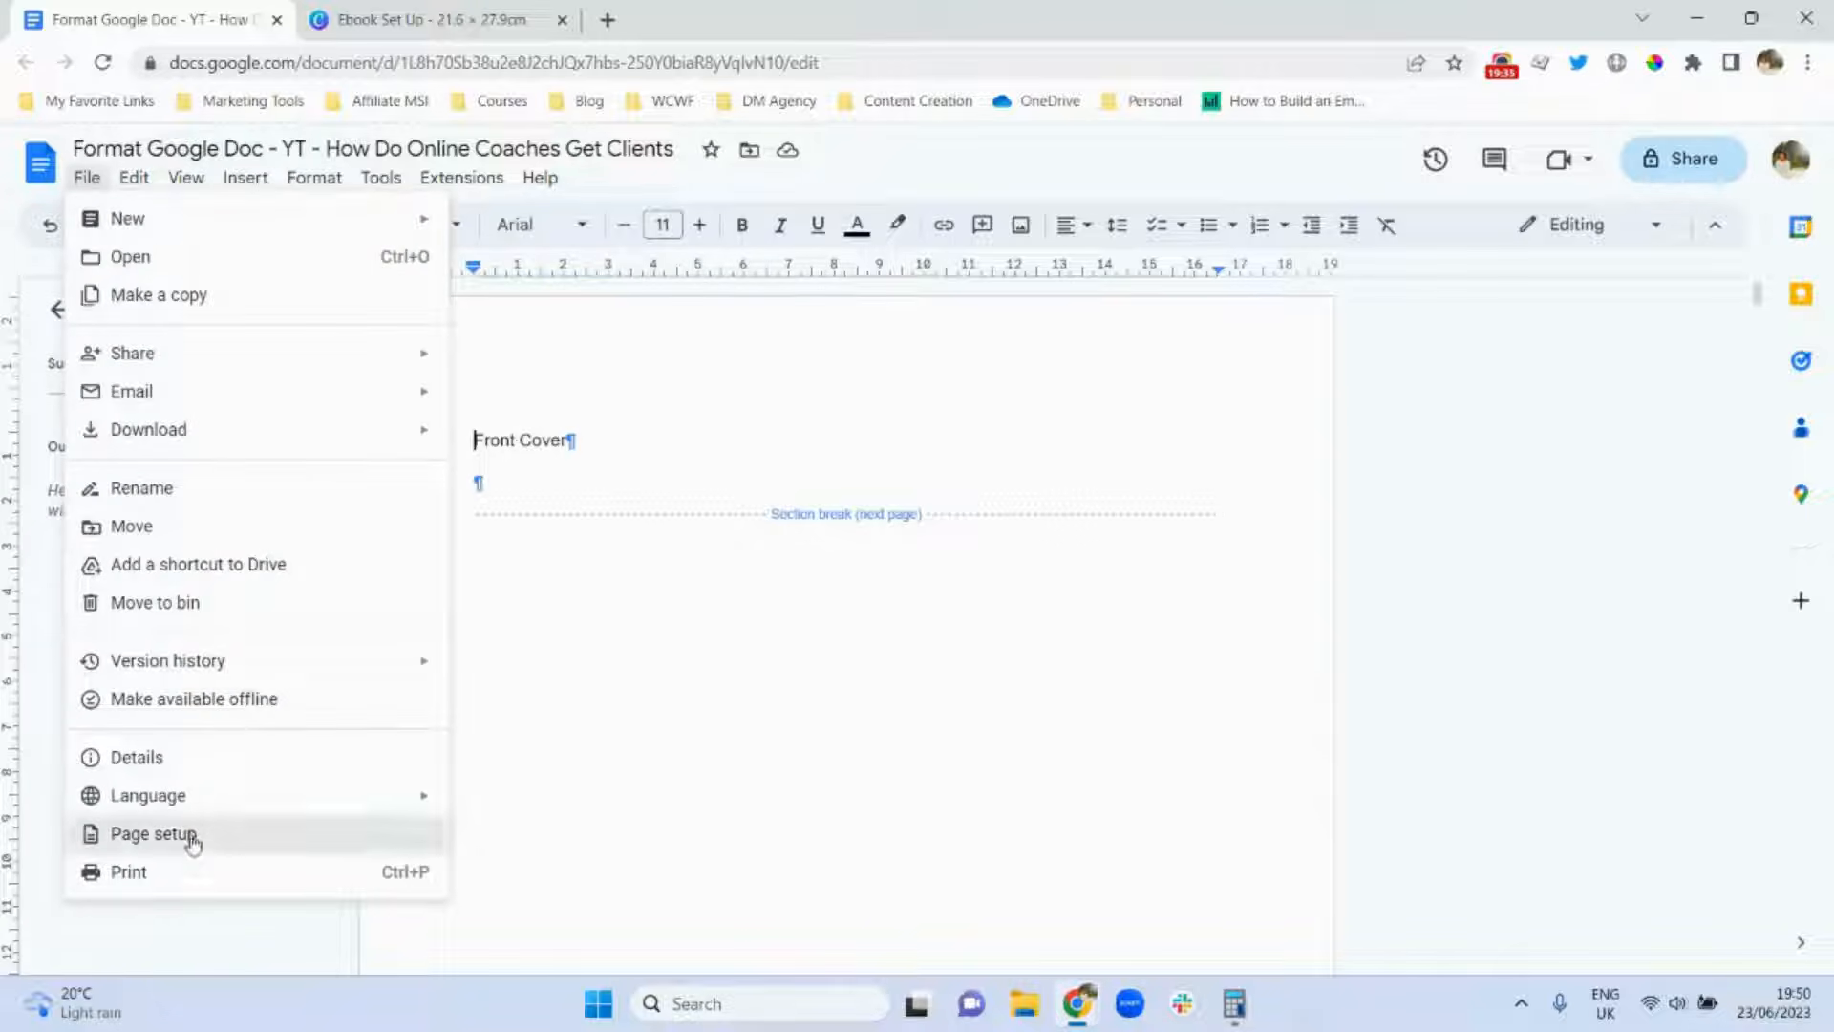
{"action": "left_click", "coordinate": [184, 835]}
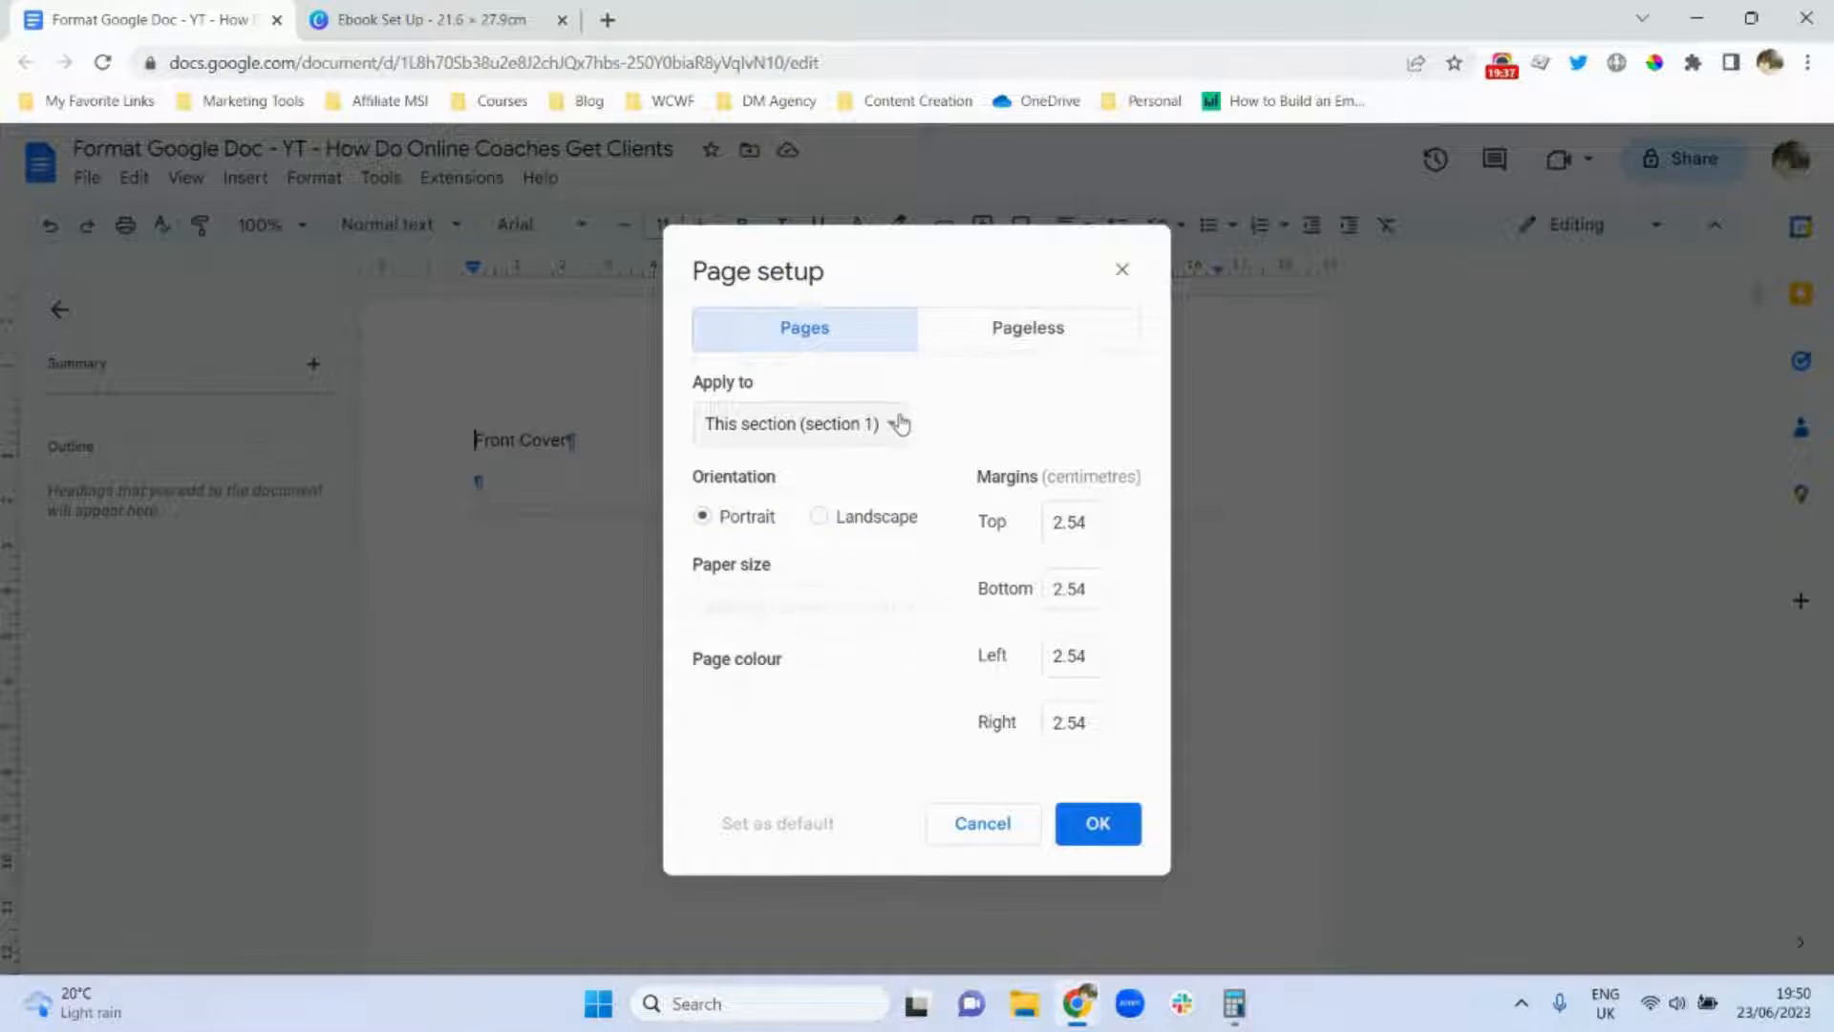
{"action": "double_click", "coordinate": [1072, 528]}
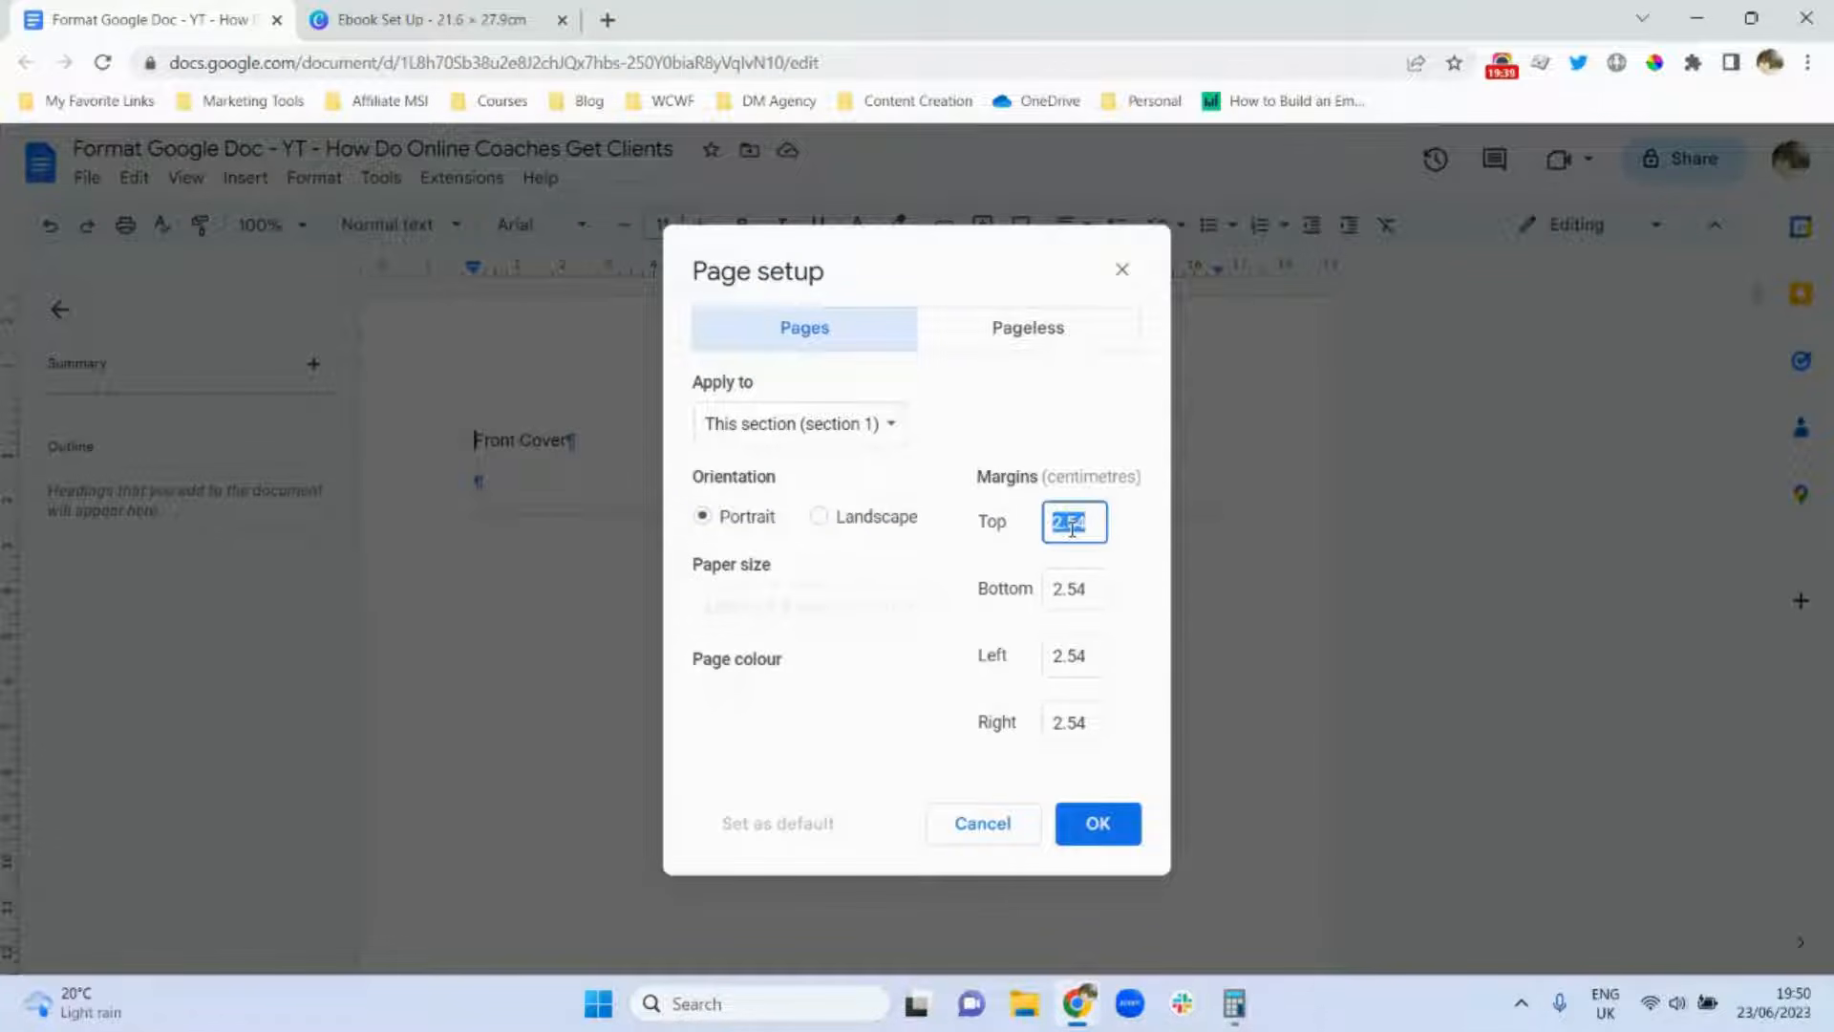
{"action": "type", "text": "0"}
{"action": "double_click", "coordinate": [1075, 585]}
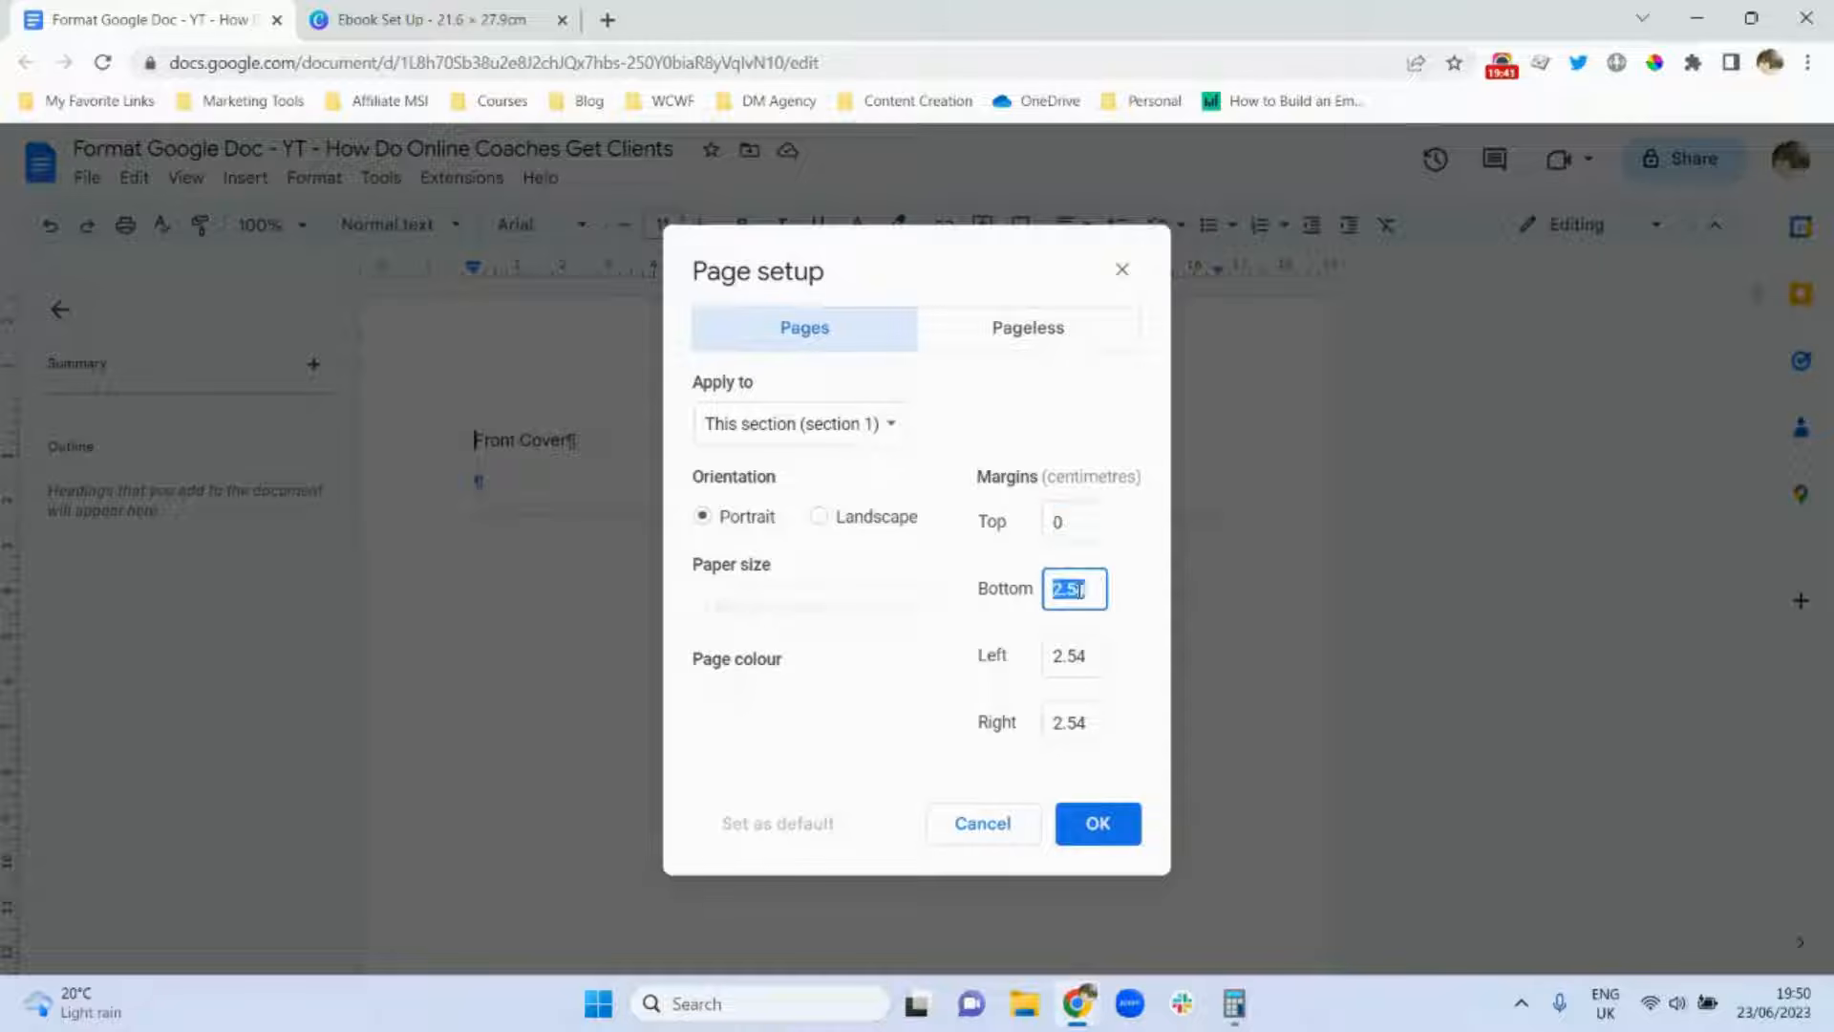
{"action": "type", "text": "0"}
{"action": "double_click", "coordinate": [1078, 652]}
{"action": "type", "text": "0"}
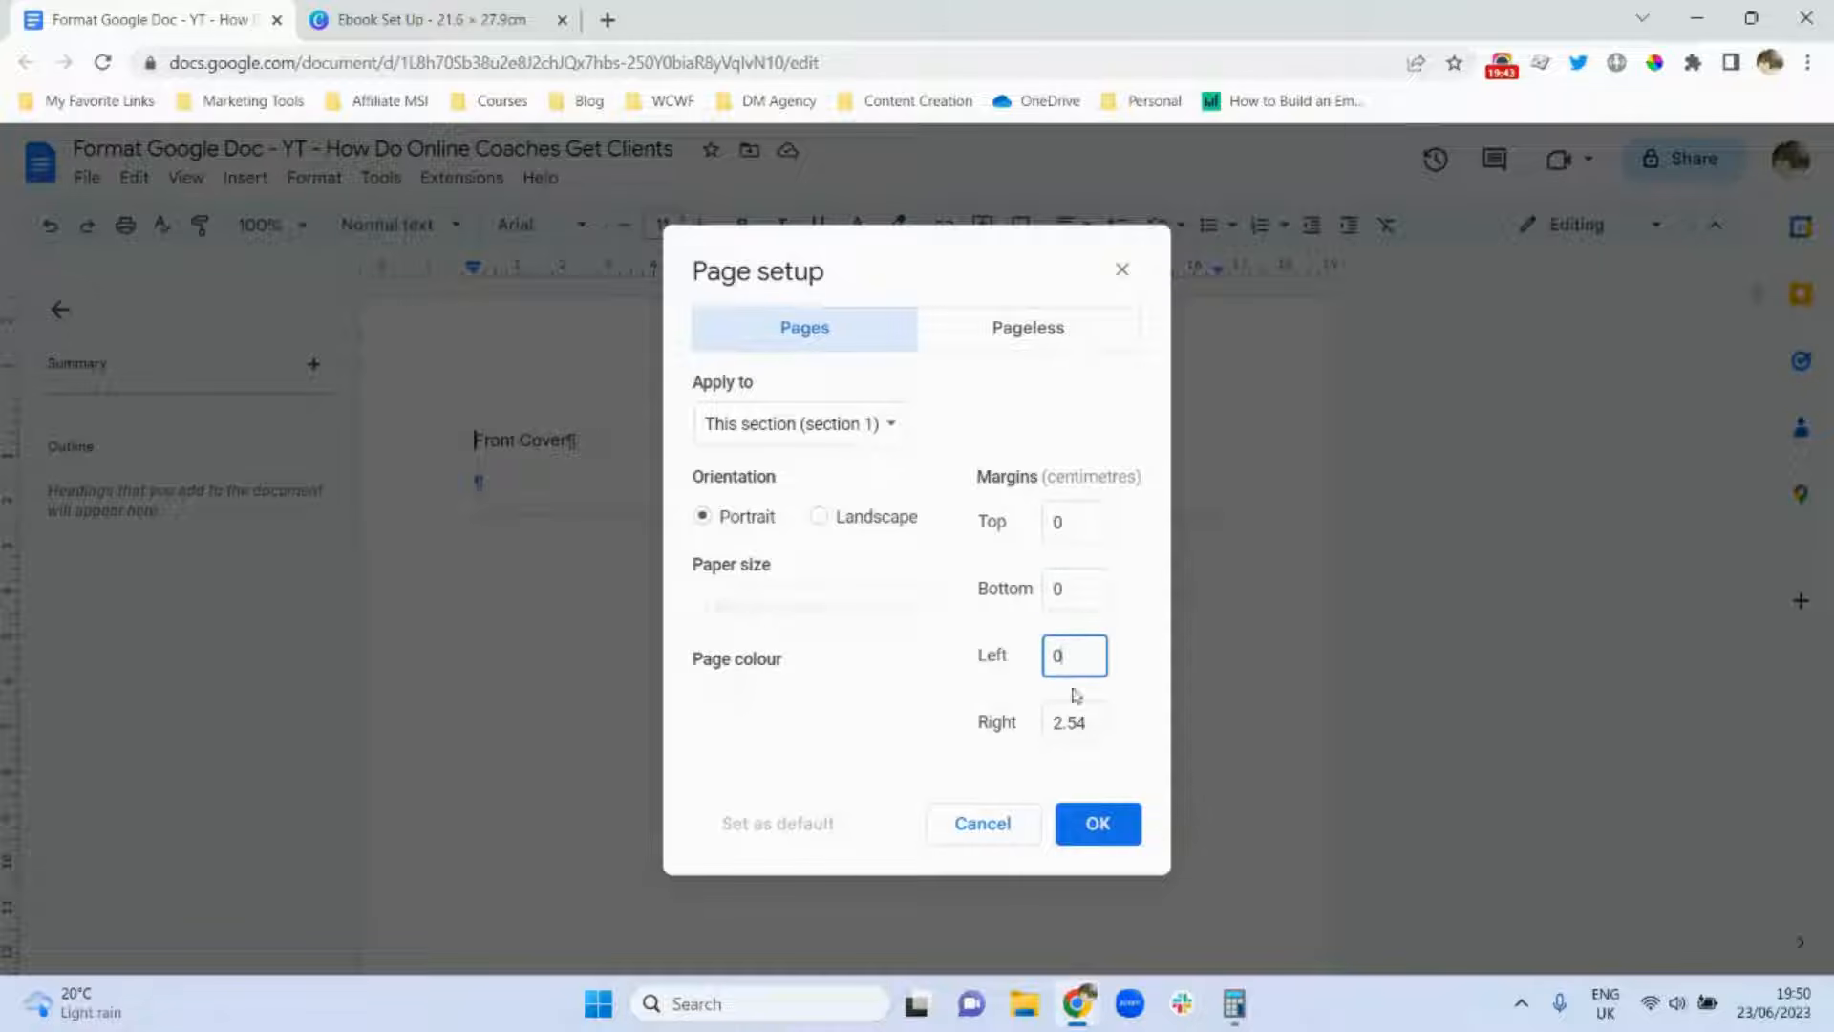
{"action": "double_click", "coordinate": [1071, 717]}
{"action": "type", "text": "0"}
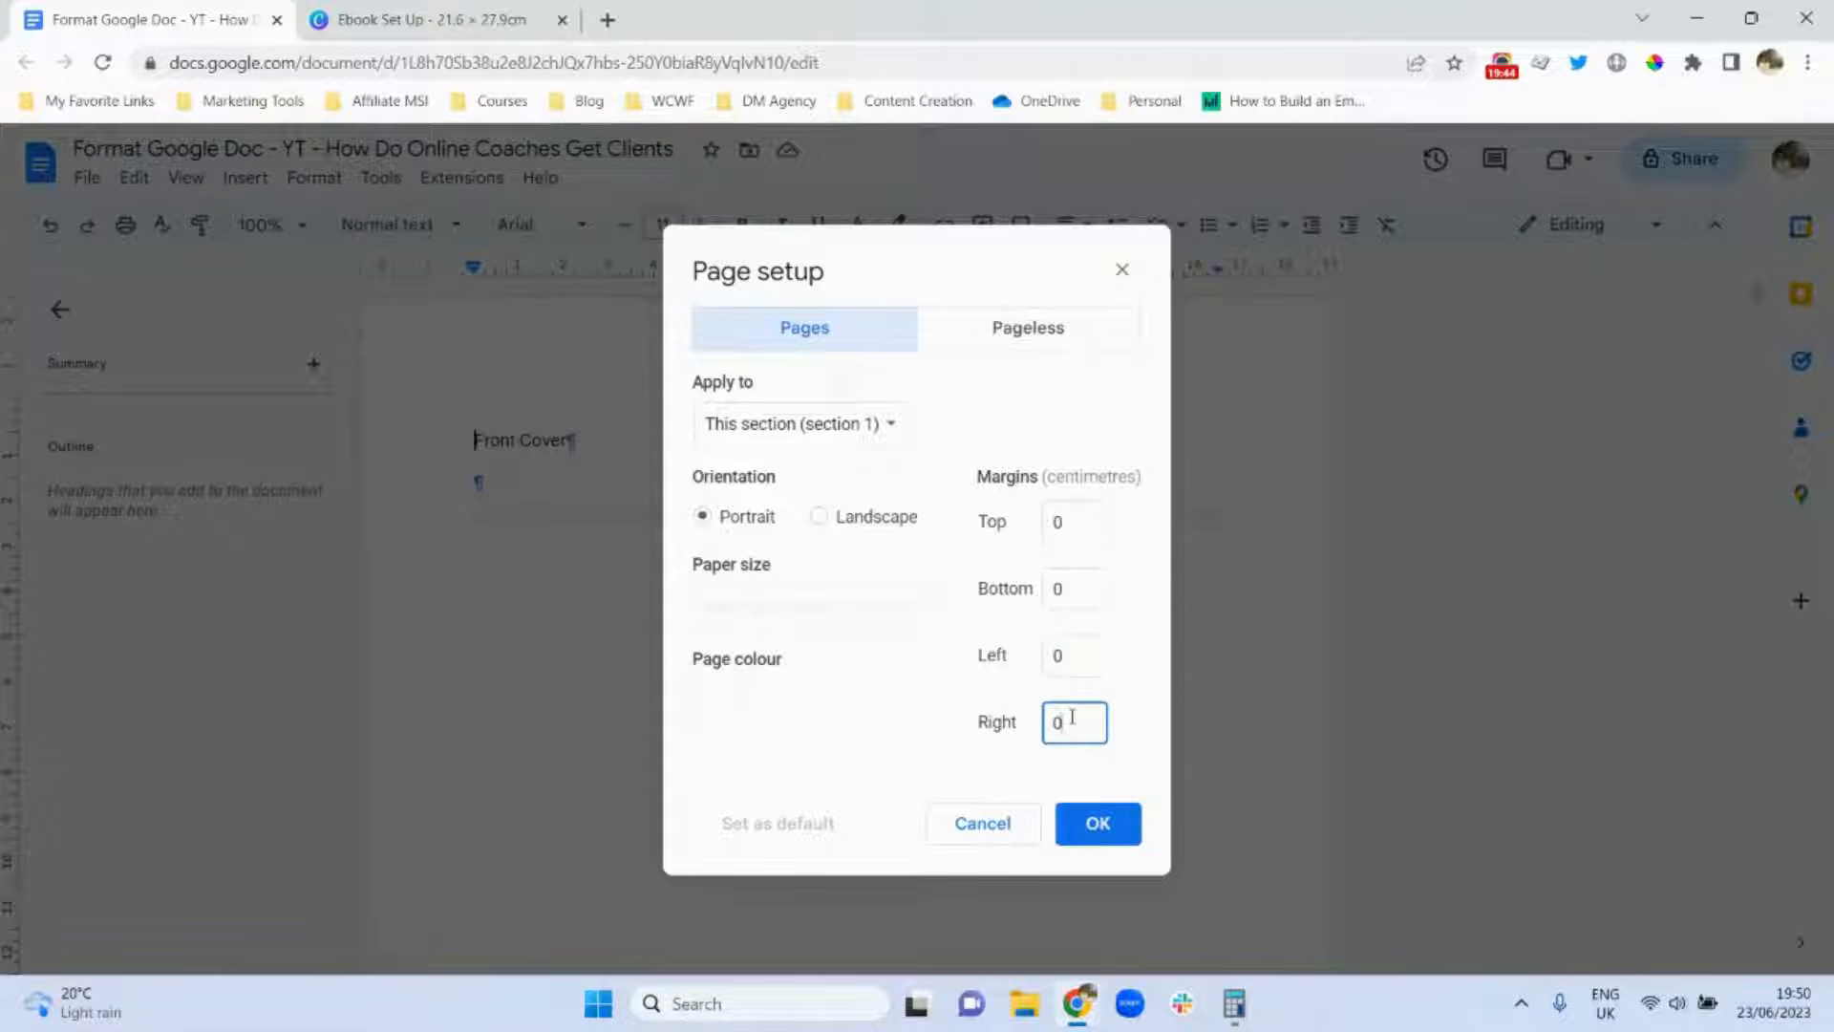
{"action": "left_click", "coordinate": [1092, 827]}
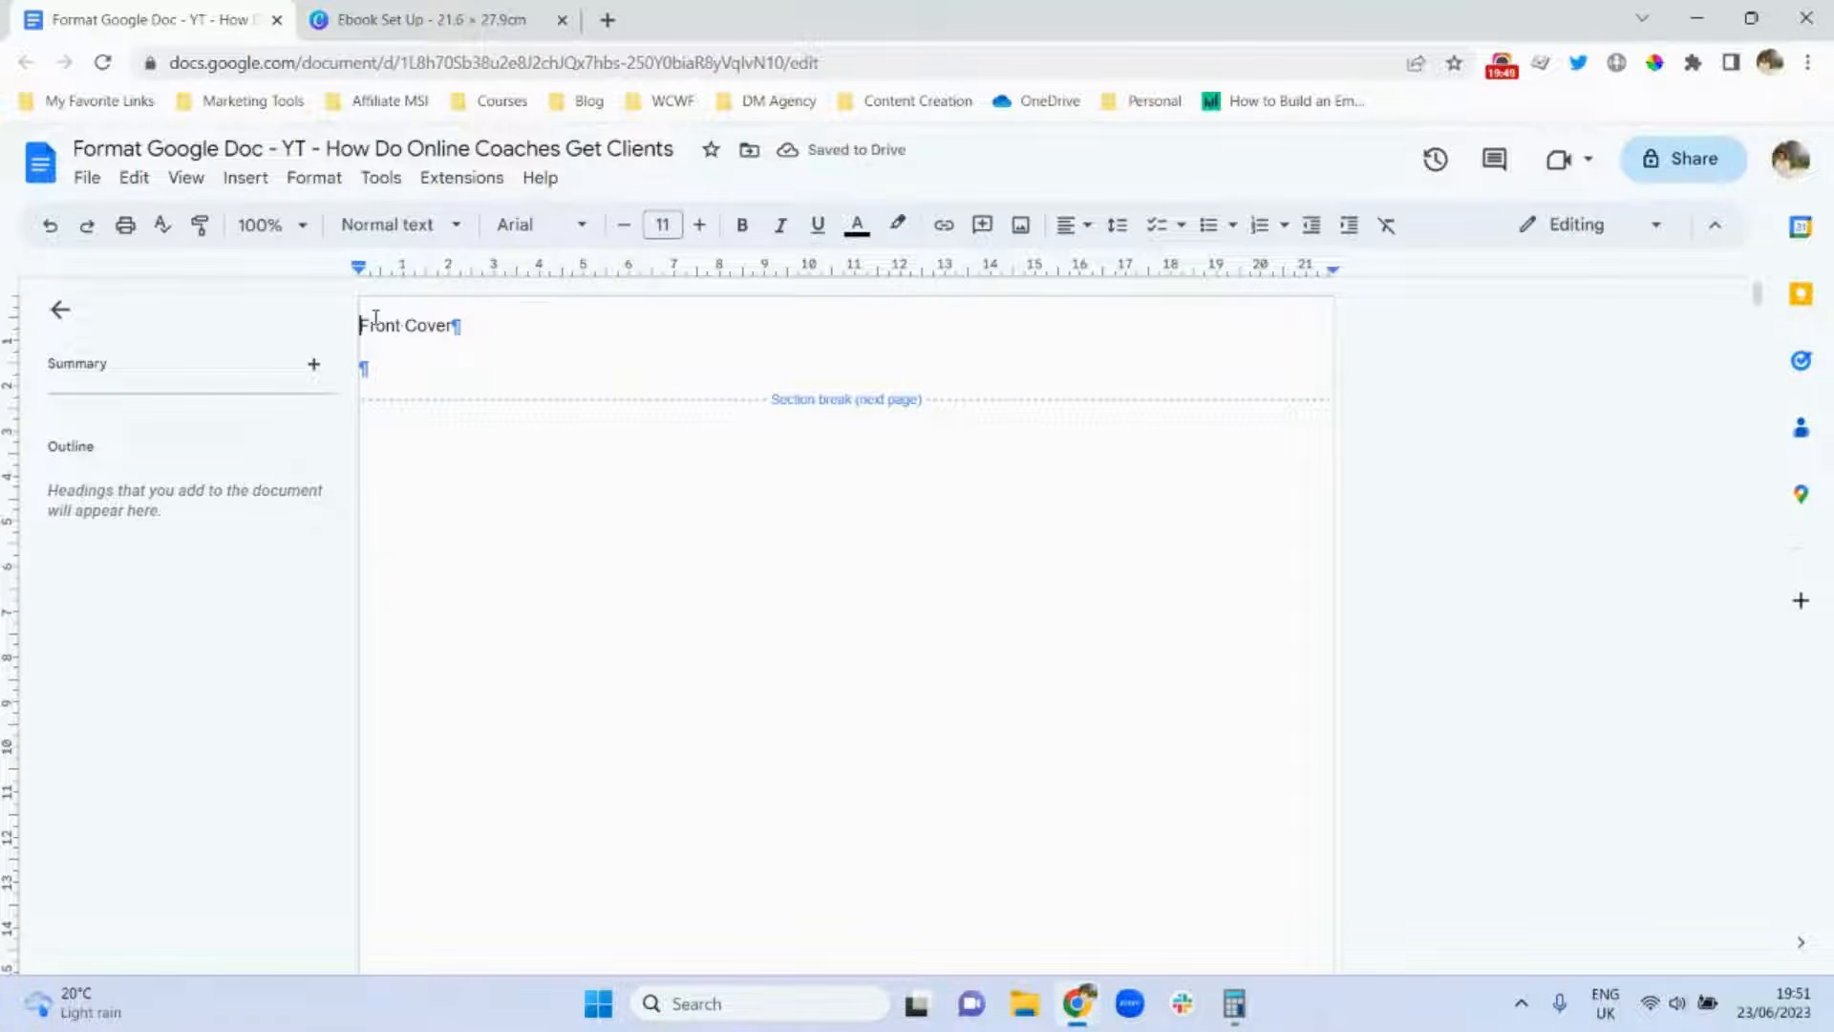
Scroll from the Front Cover past Title Page and Table of Contents down to the Copyright page.
{"action": "mouse_move", "coordinate": [1758, 297]}
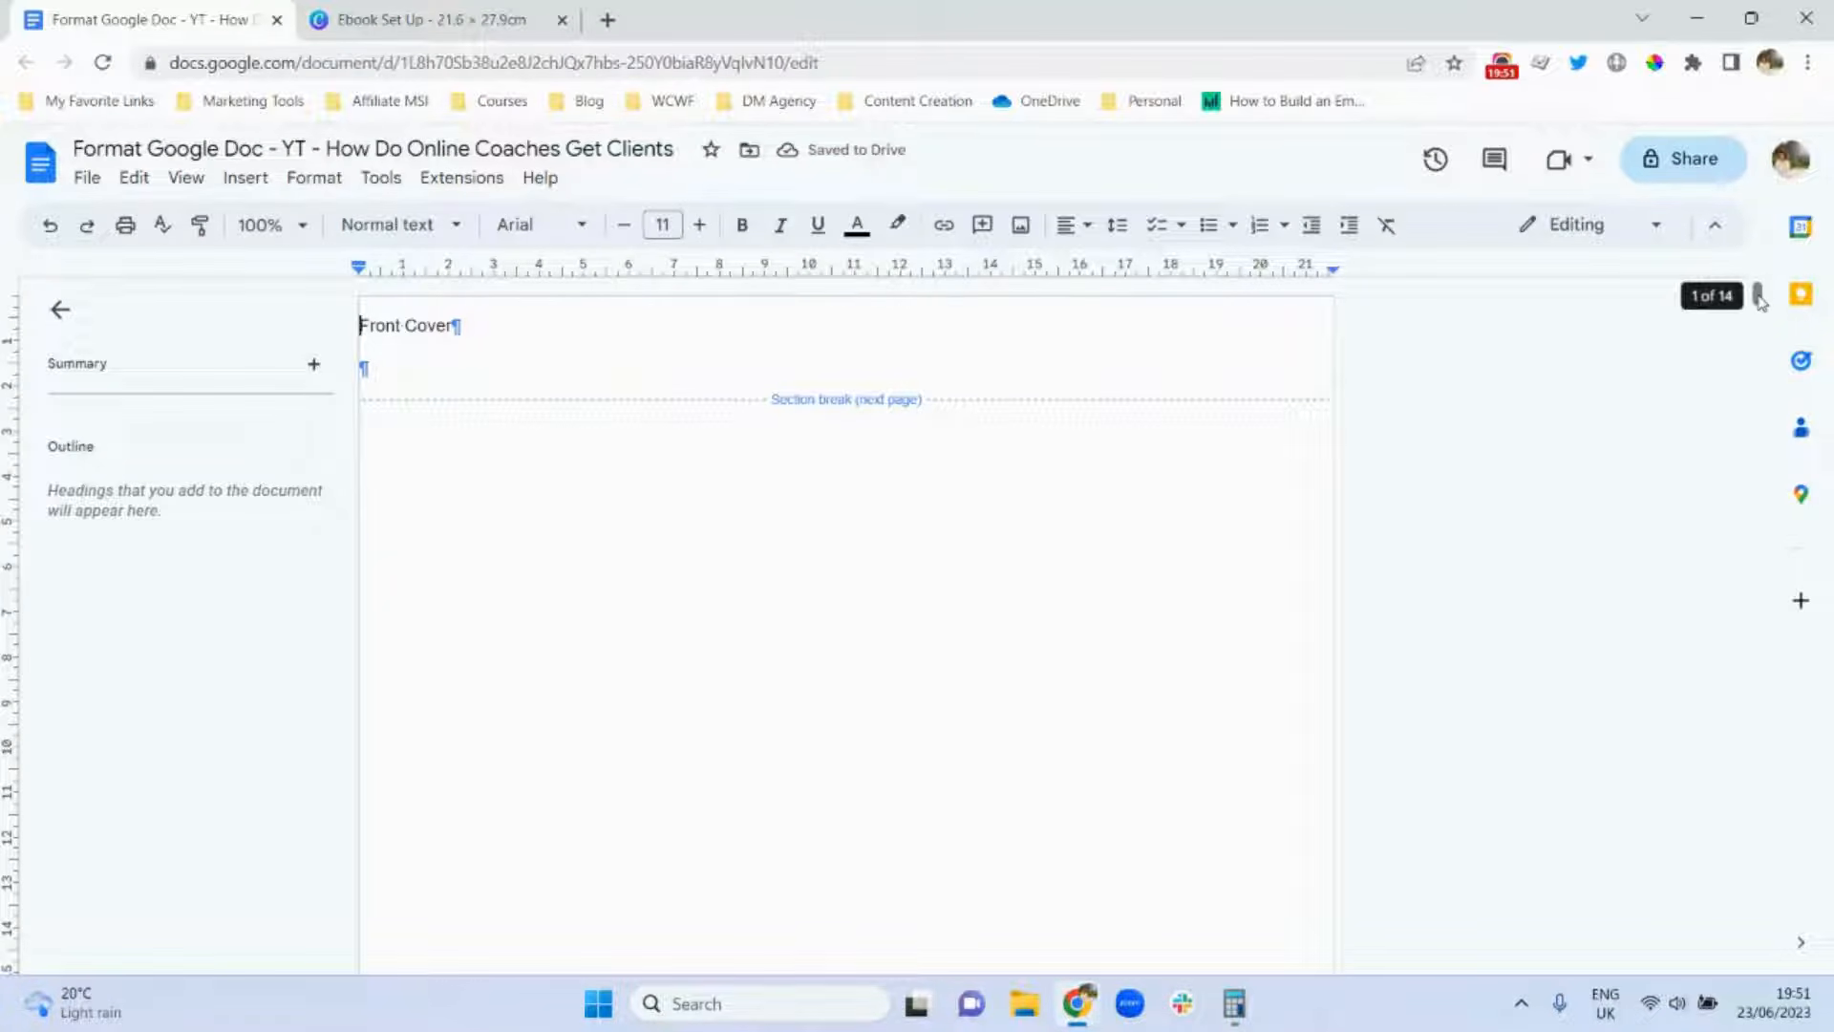
{"action": "left_click_drag", "start_coordinate": [1759, 298], "coordinate": [1762, 342]}
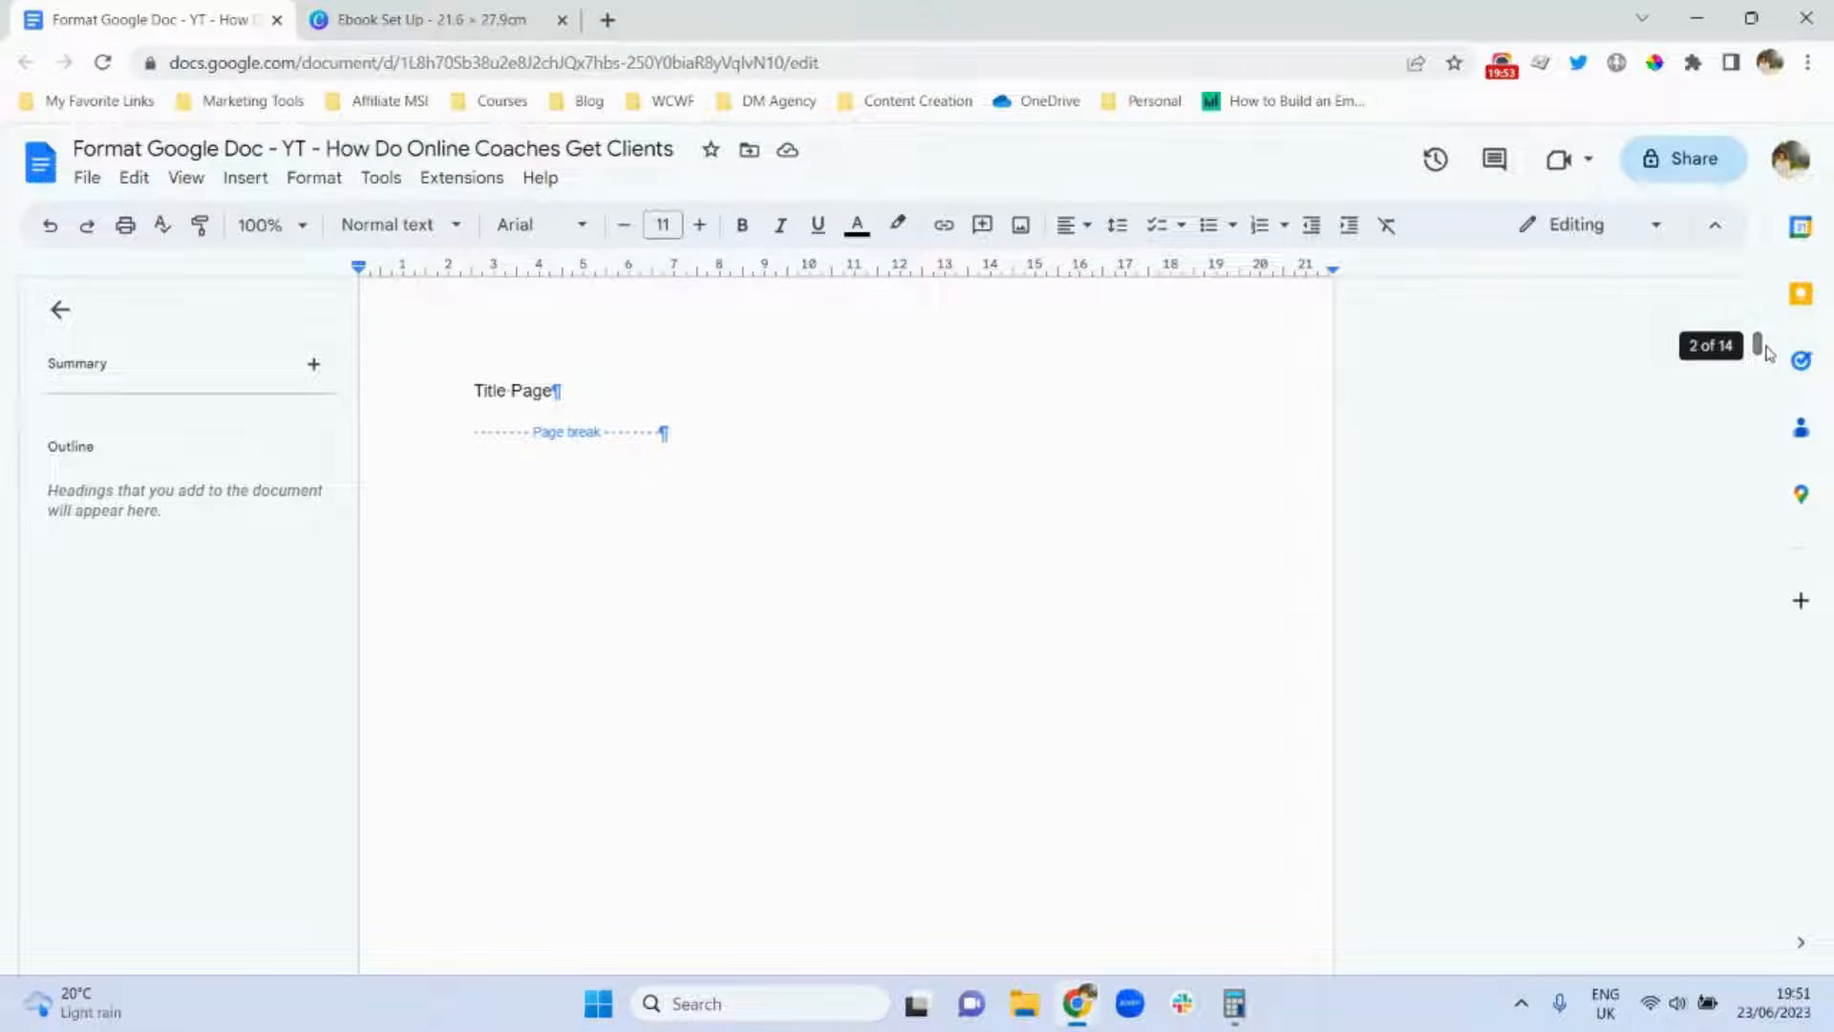
{"action": "left_click", "coordinate": [476, 390]}
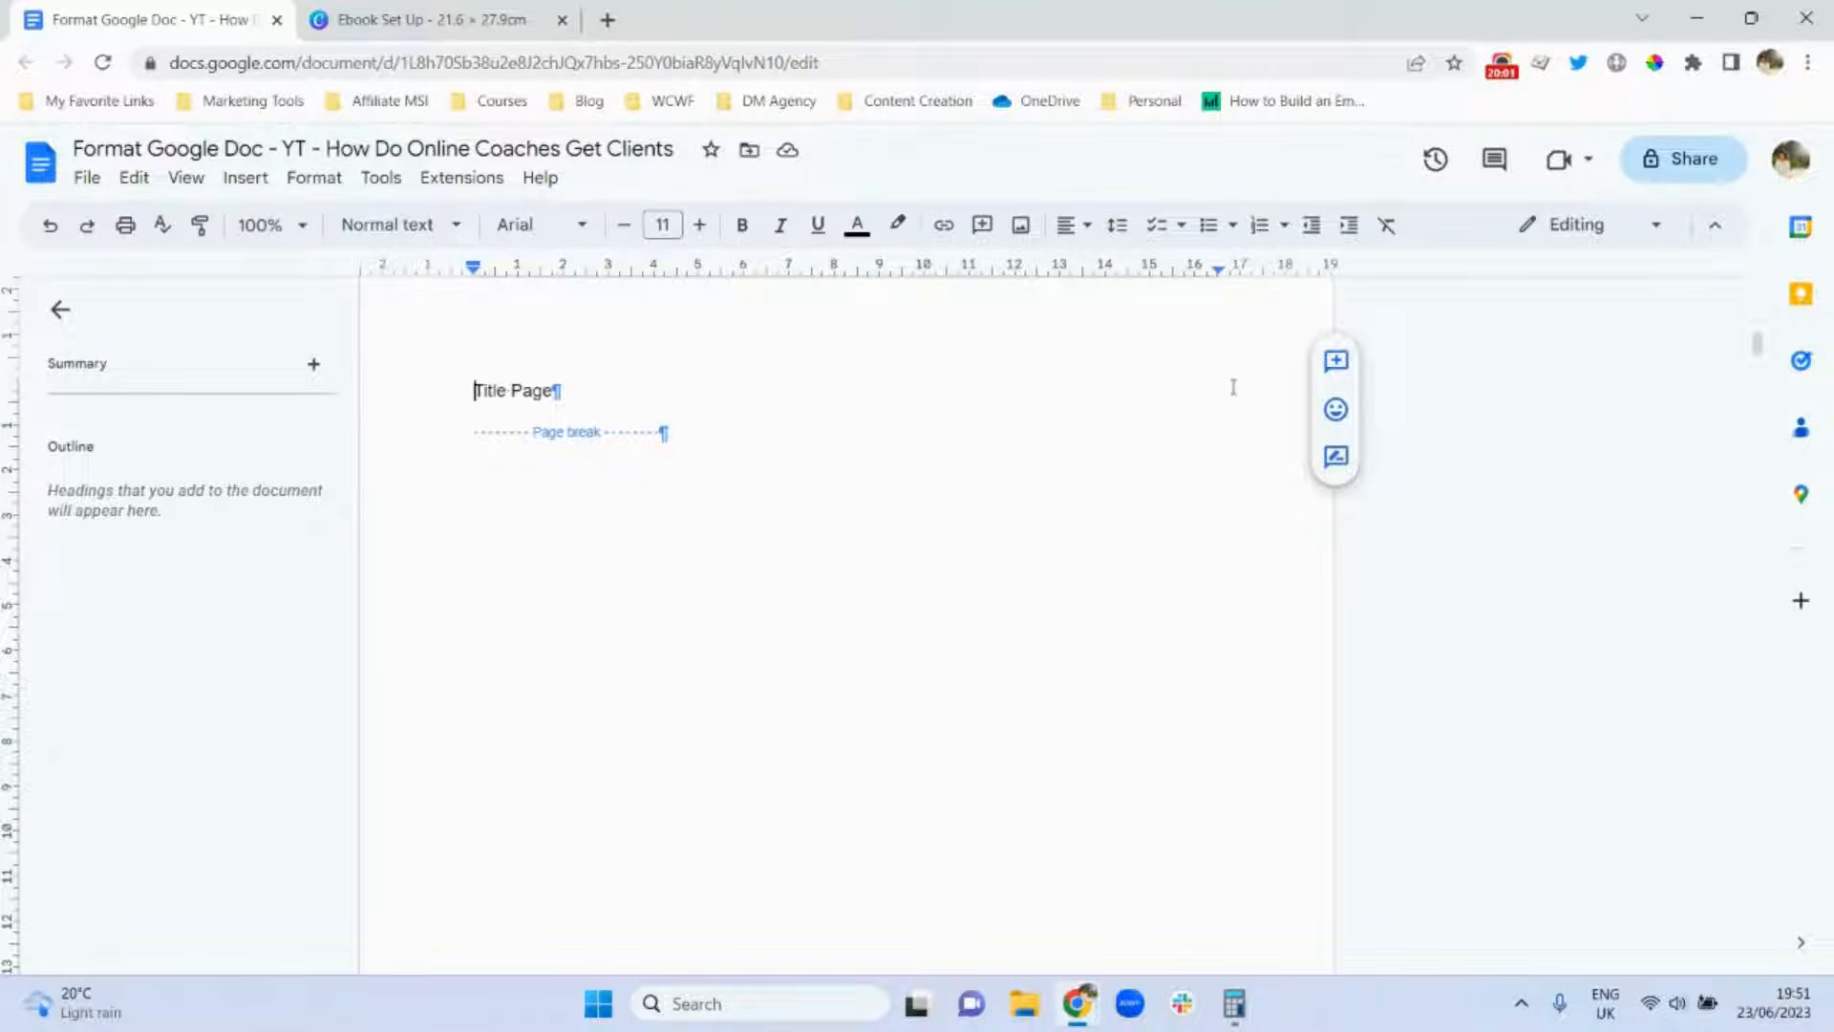
{"action": "mouse_move", "coordinate": [1755, 344]}
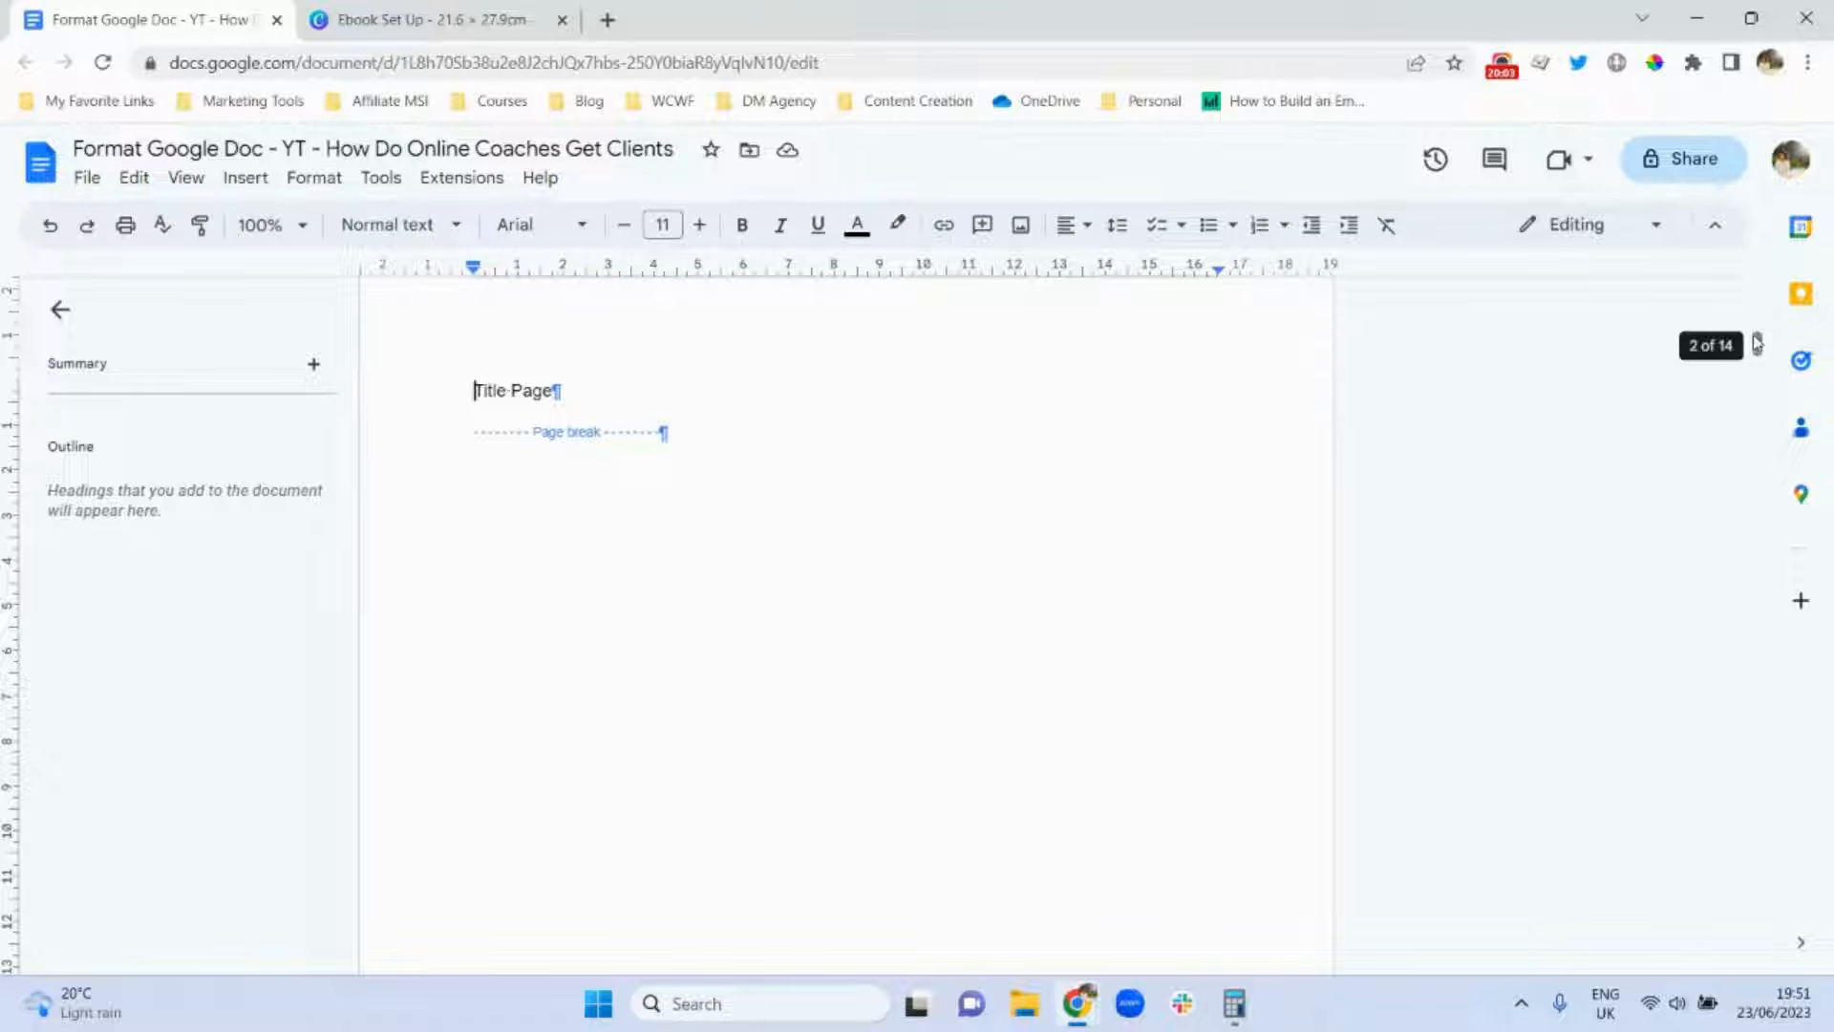
{"action": "left_click_drag", "start_coordinate": [1755, 344], "coordinate": [1766, 450]}
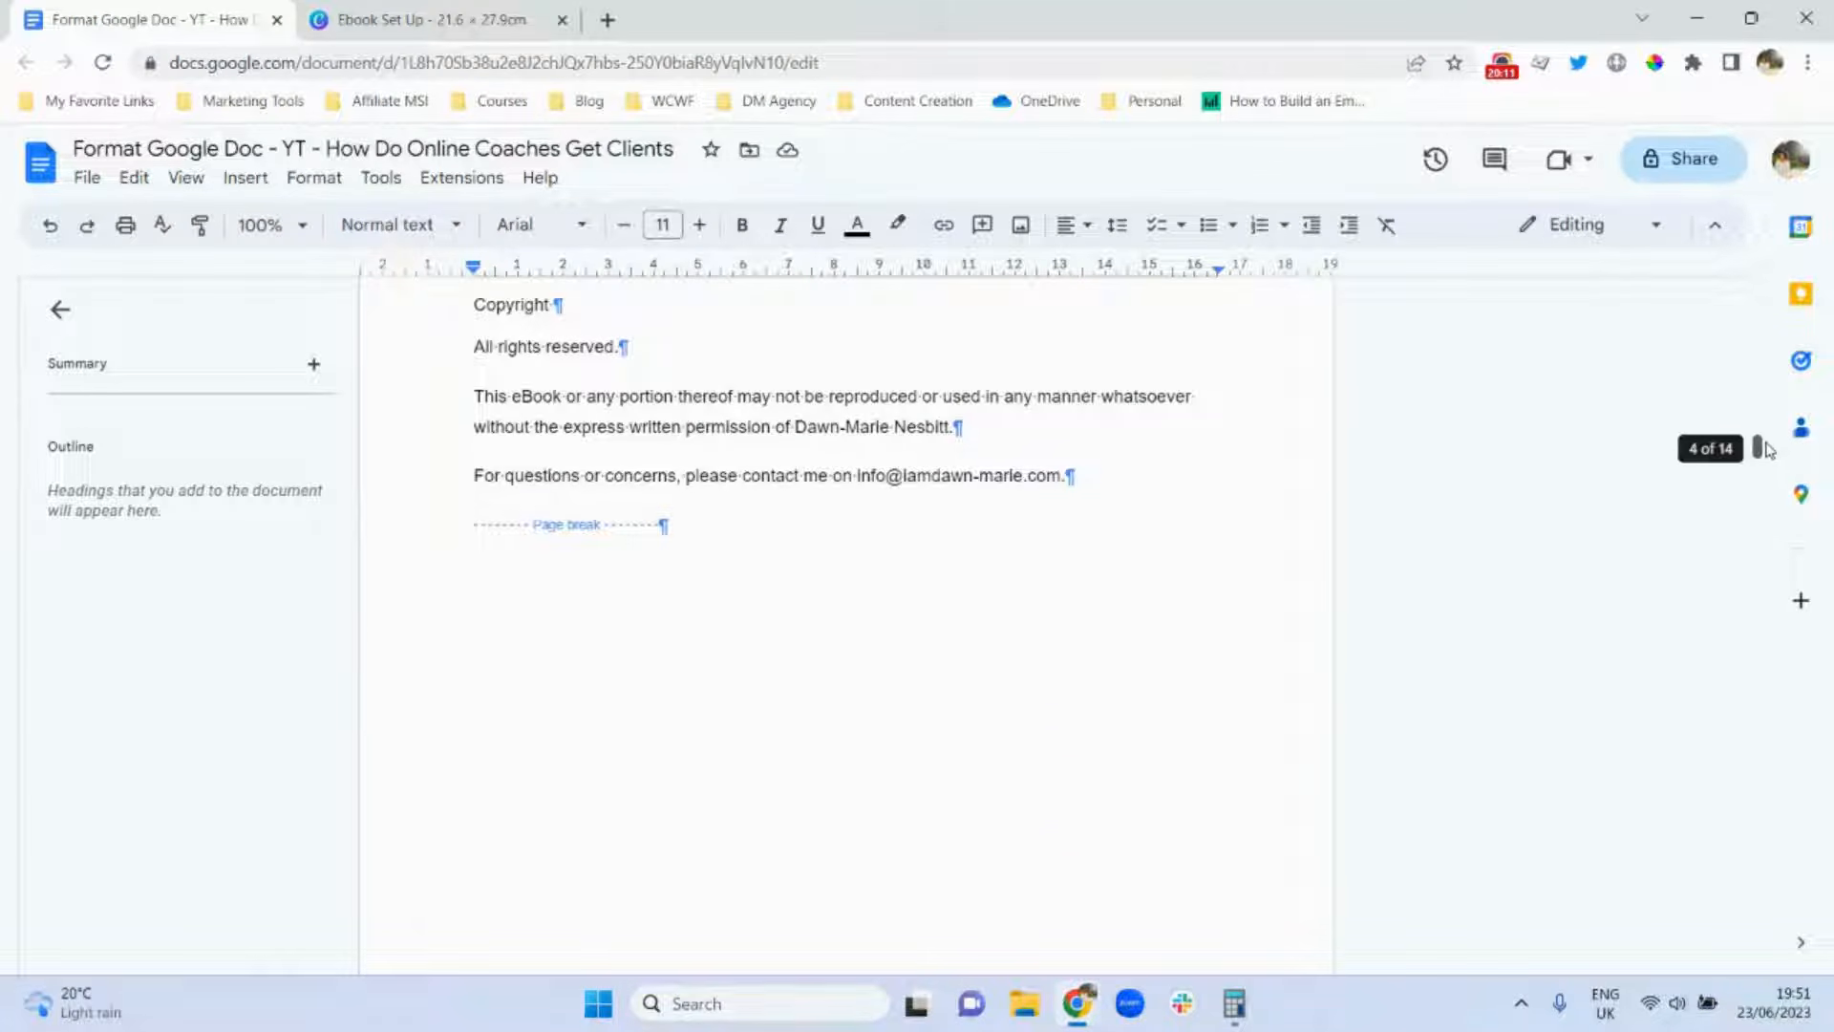
{"action": "left_click_drag", "start_coordinate": [1766, 449], "coordinate": [1788, 394]}
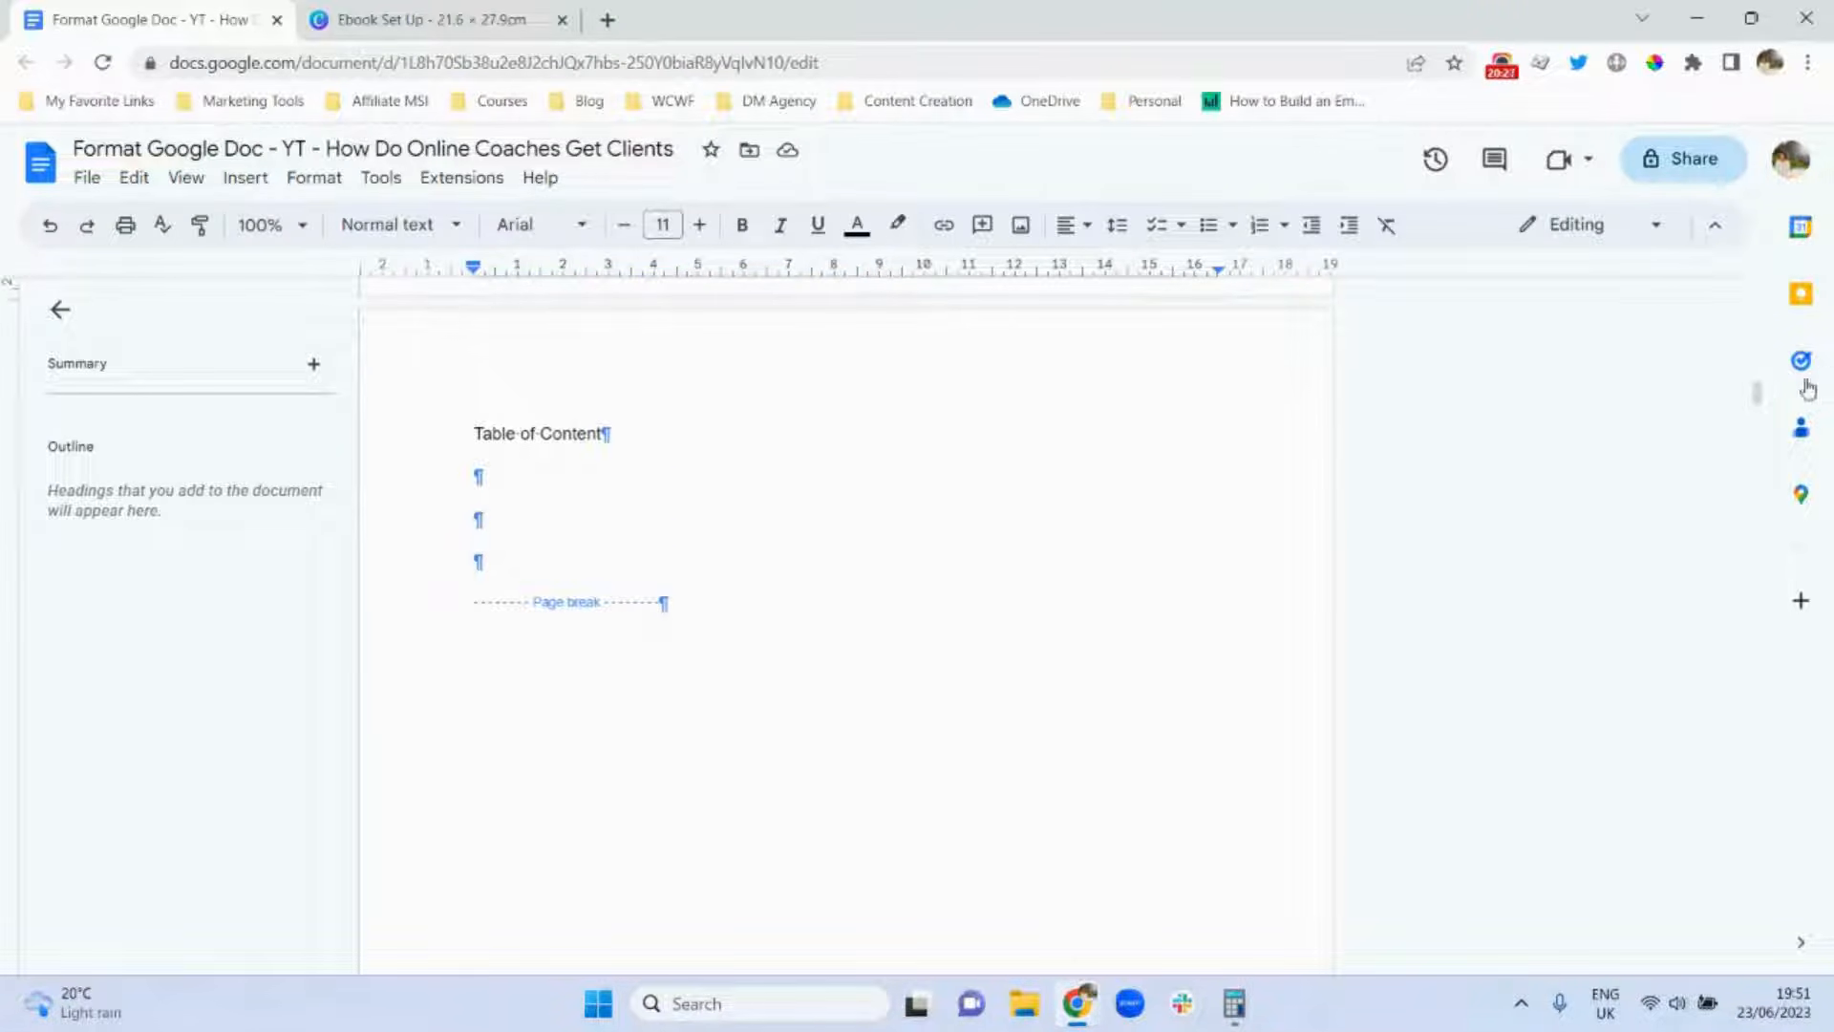
{"action": "left_click_drag", "start_coordinate": [1757, 395], "coordinate": [1760, 437]}
Make Copyright and Introduction bold Heading 1 headings.
{"action": "double_click", "coordinate": [493, 552]}
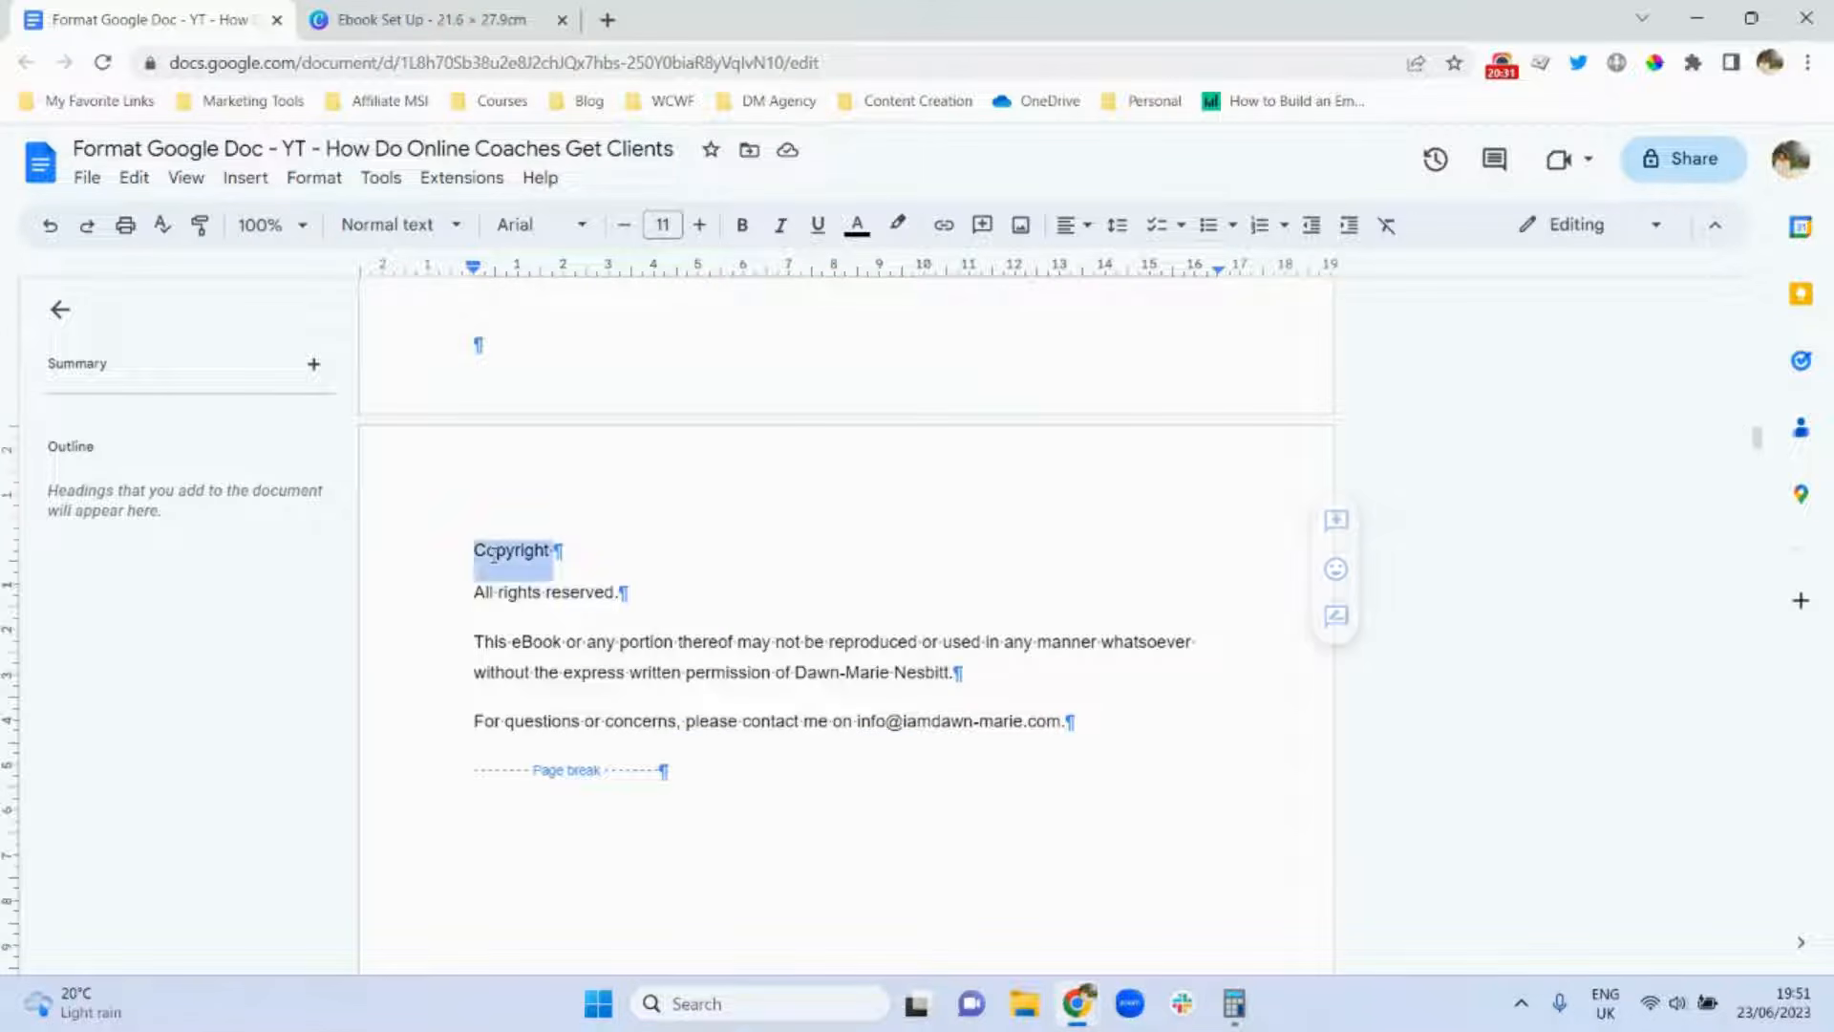
{"action": "left_click", "coordinate": [413, 229]}
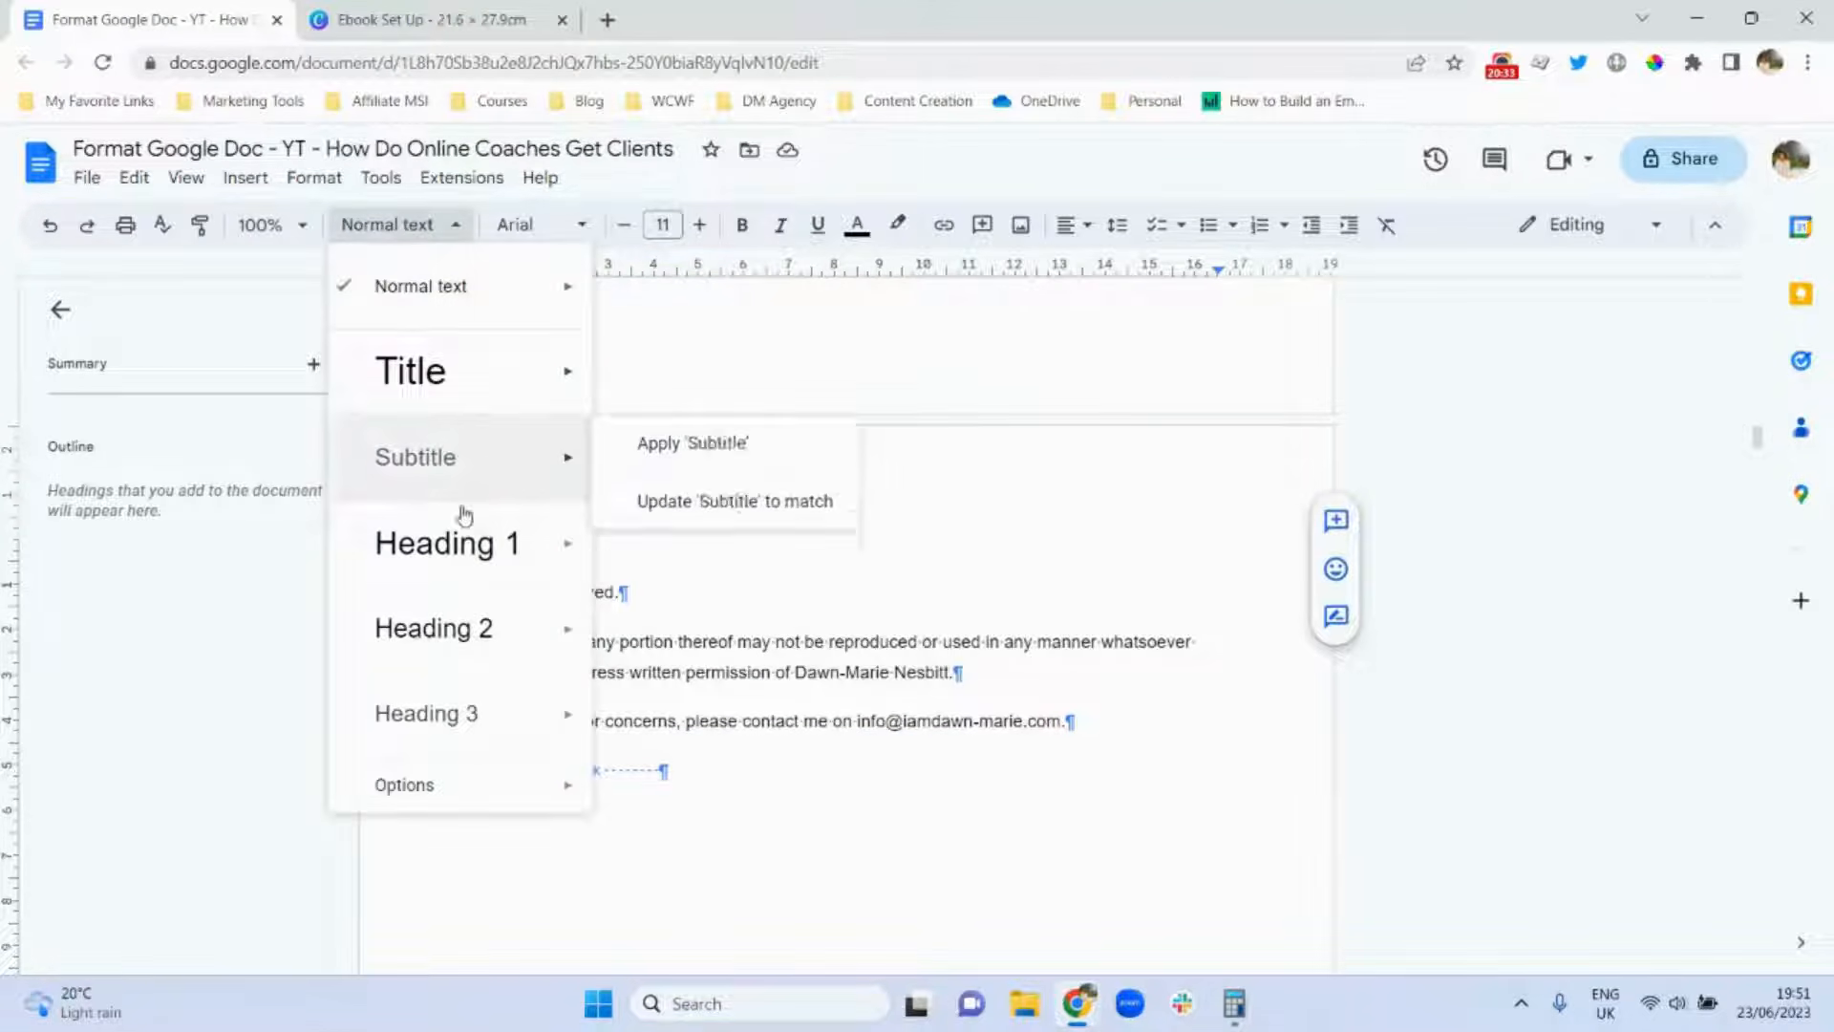
{"action": "left_click", "coordinate": [471, 573]}
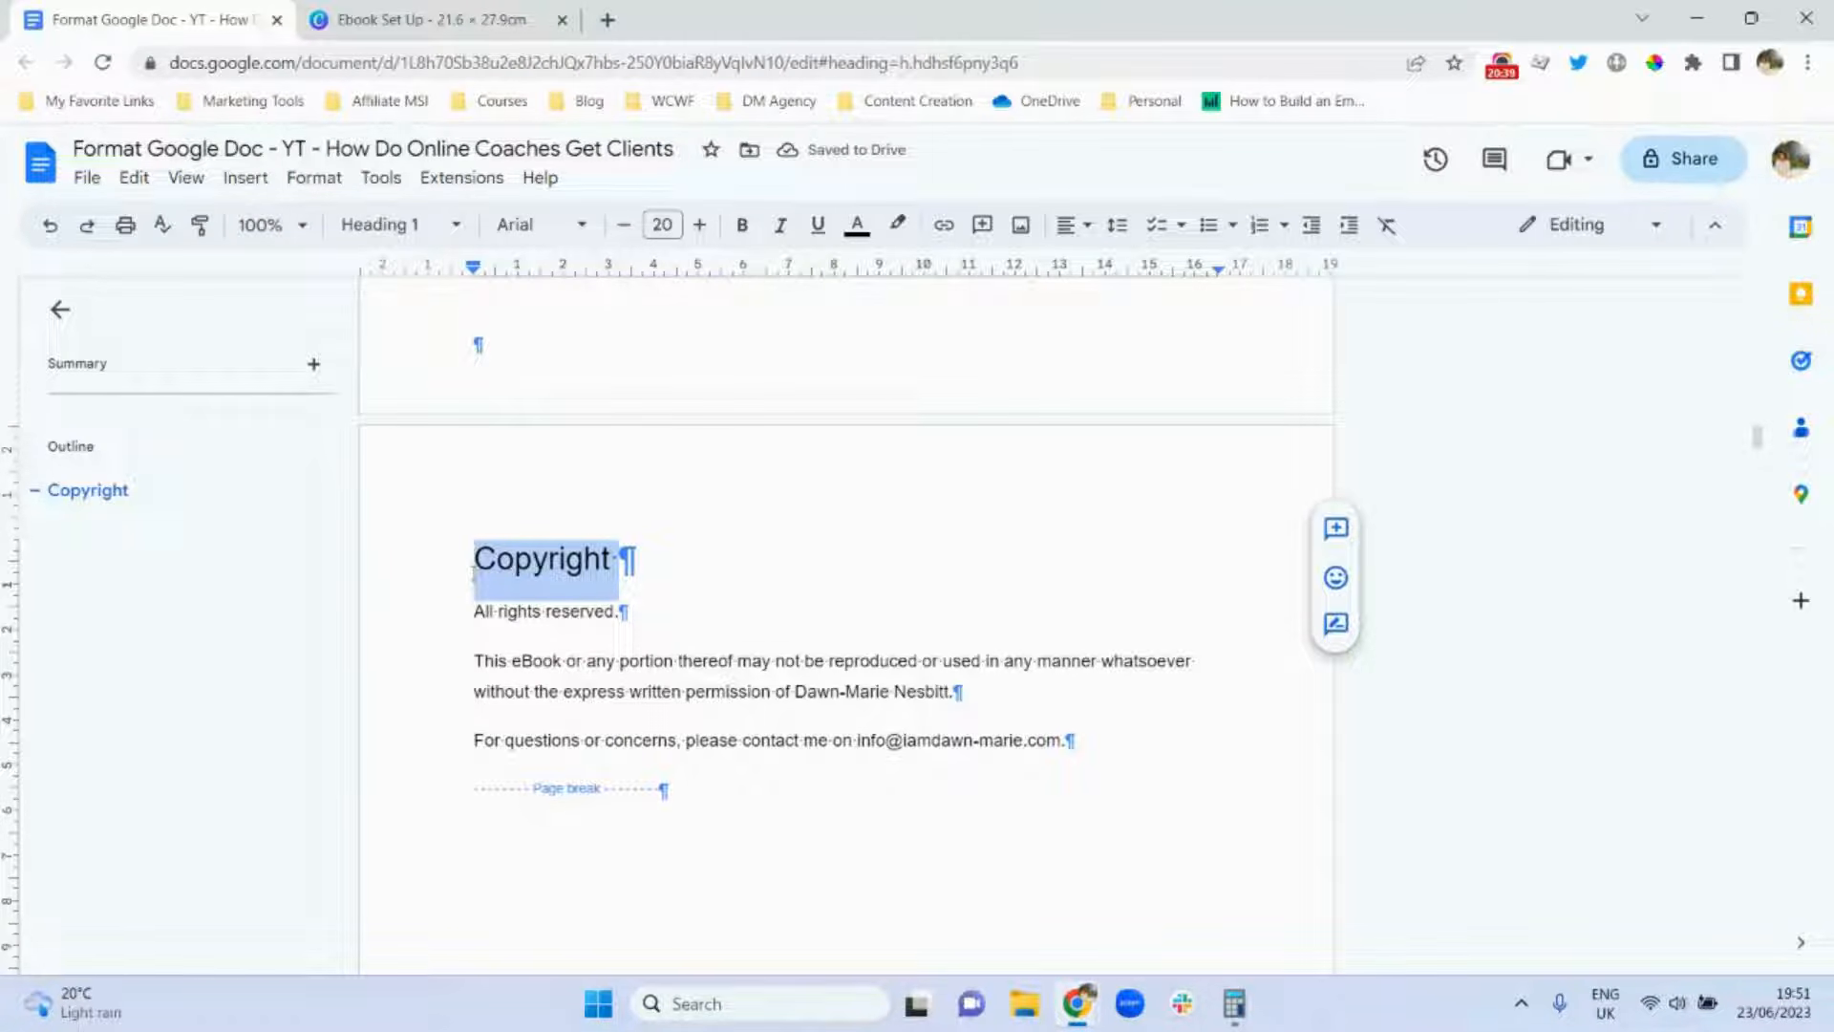
{"action": "key", "text": "ctrl+b"}
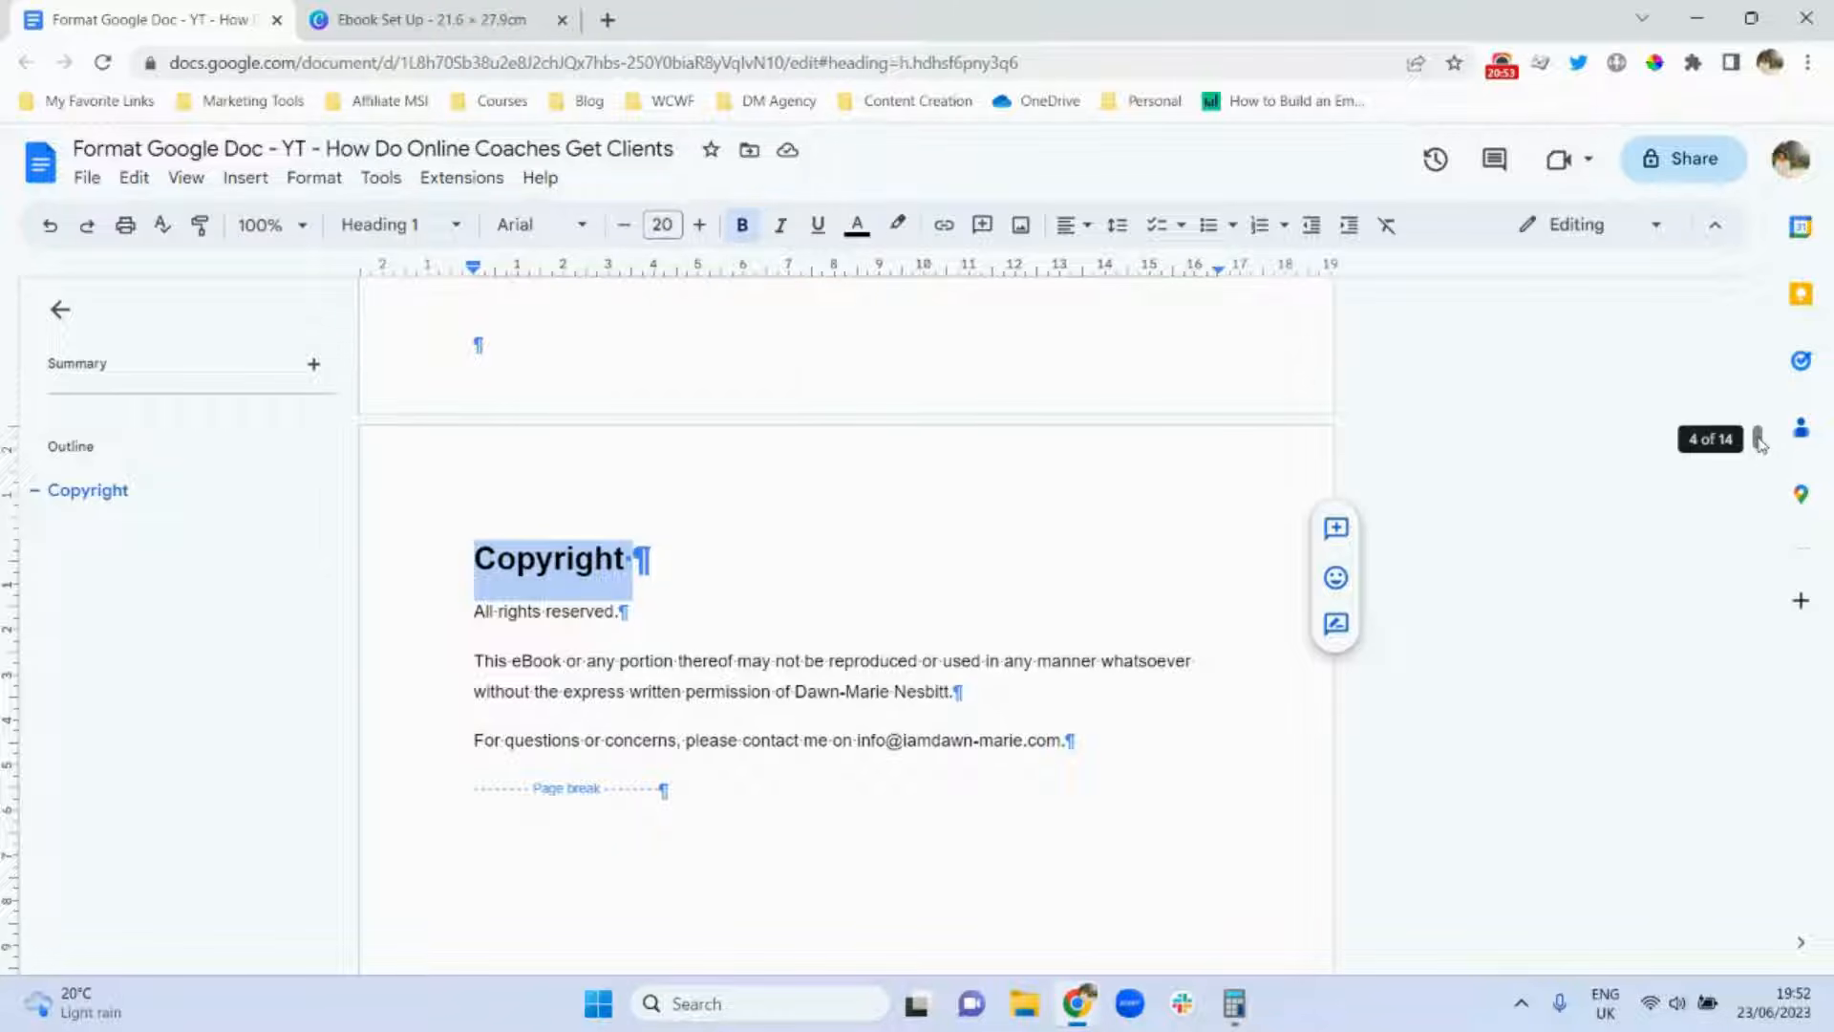
{"action": "left_click_drag", "start_coordinate": [1759, 442], "coordinate": [1762, 490]}
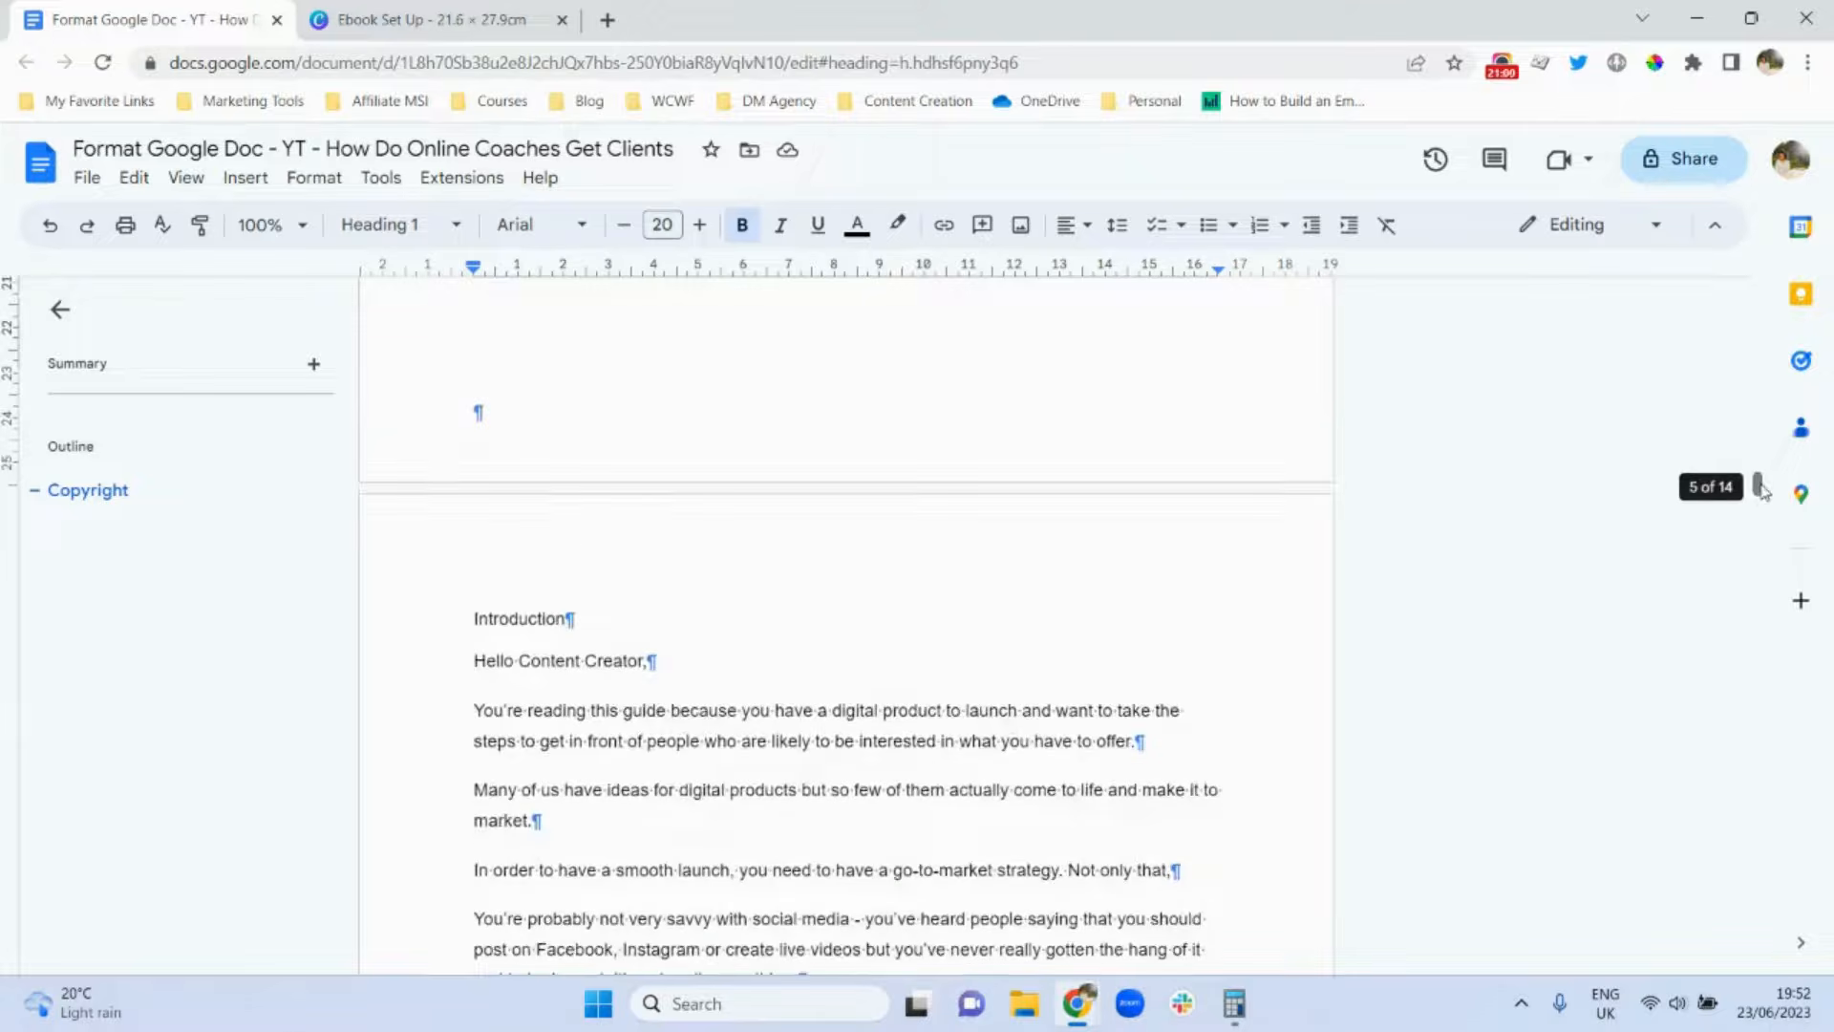
{"action": "double_click", "coordinate": [500, 632]}
{"action": "left_click", "coordinate": [406, 225]}
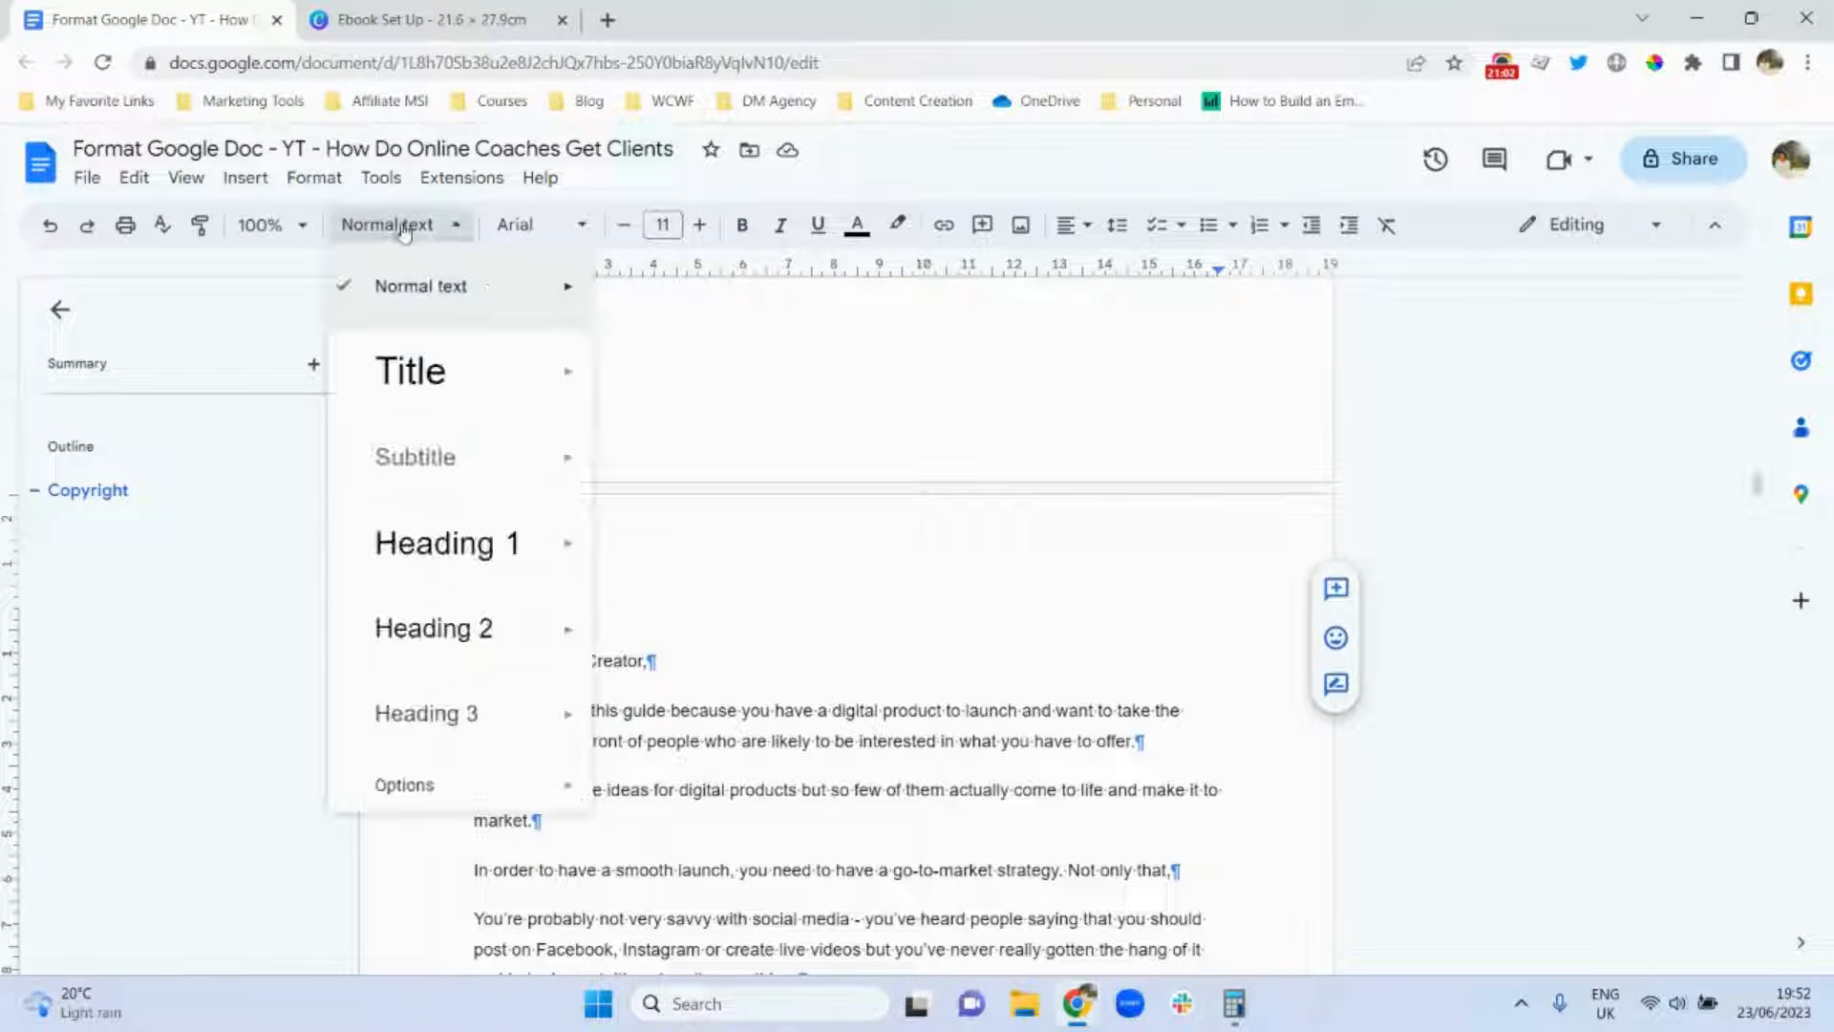
{"action": "left_click", "coordinate": [475, 554]}
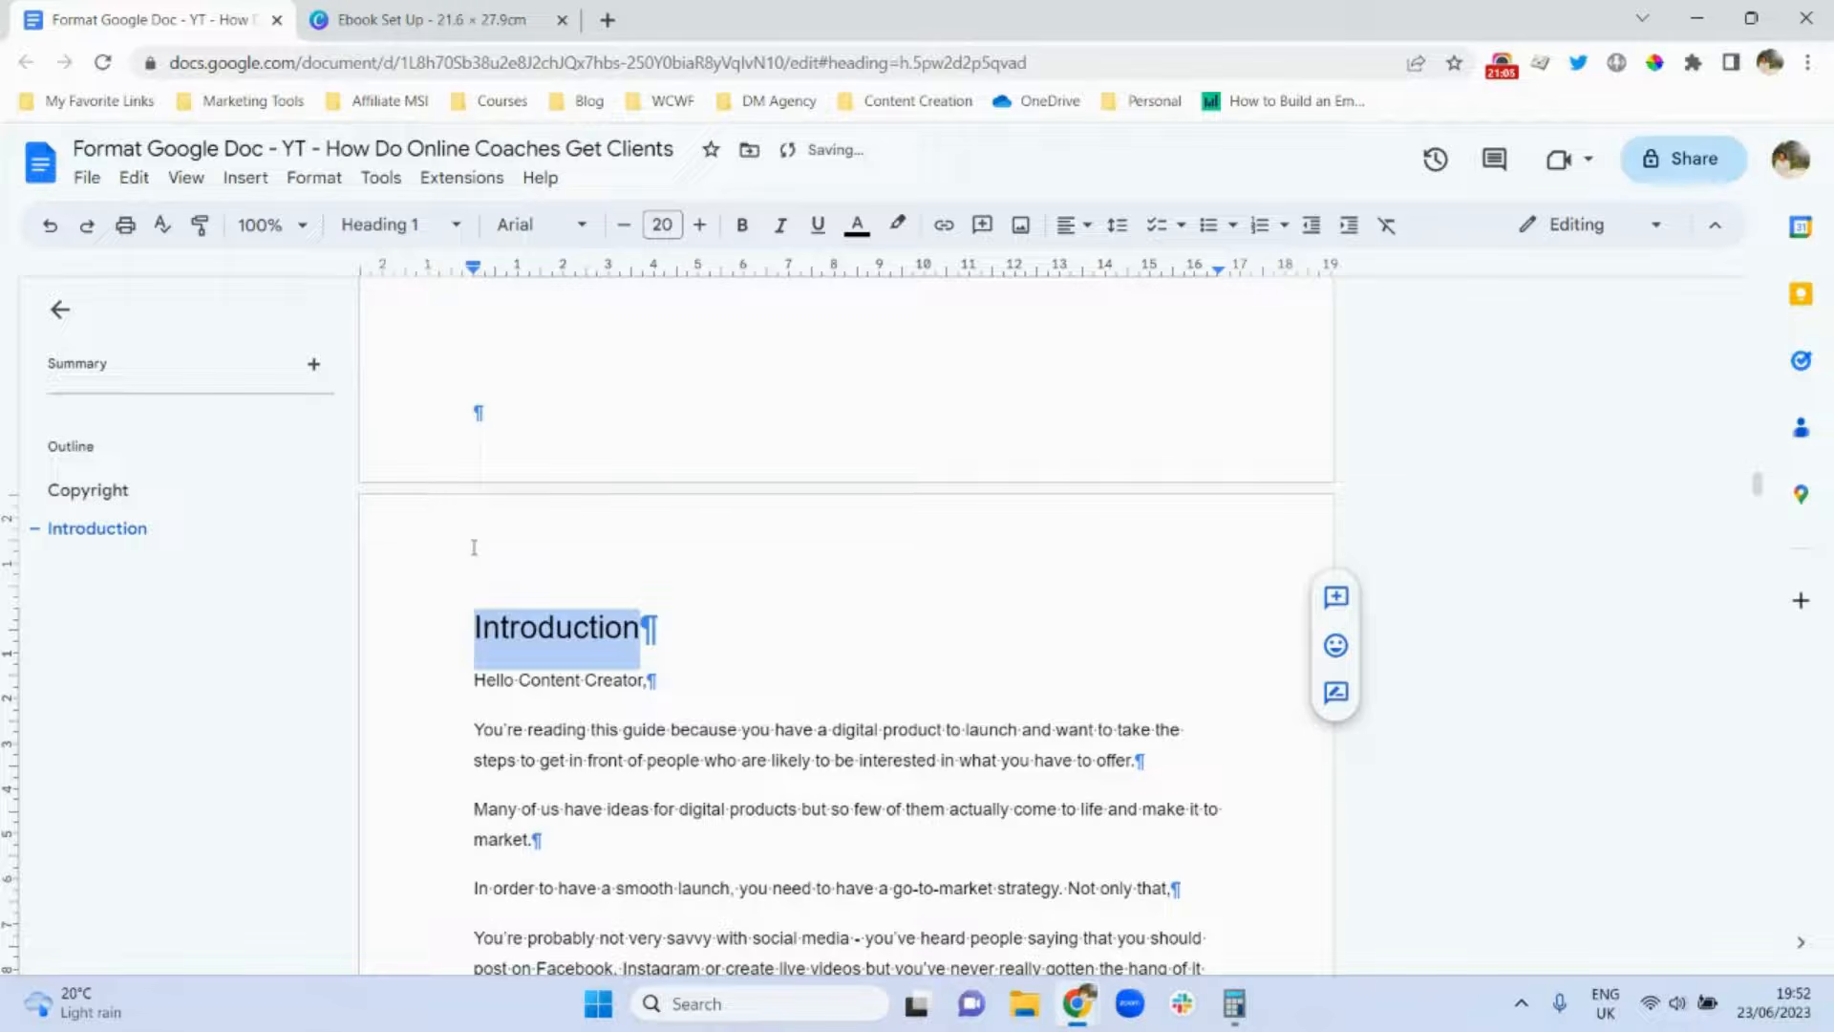
{"action": "key", "text": "ctrl+b"}
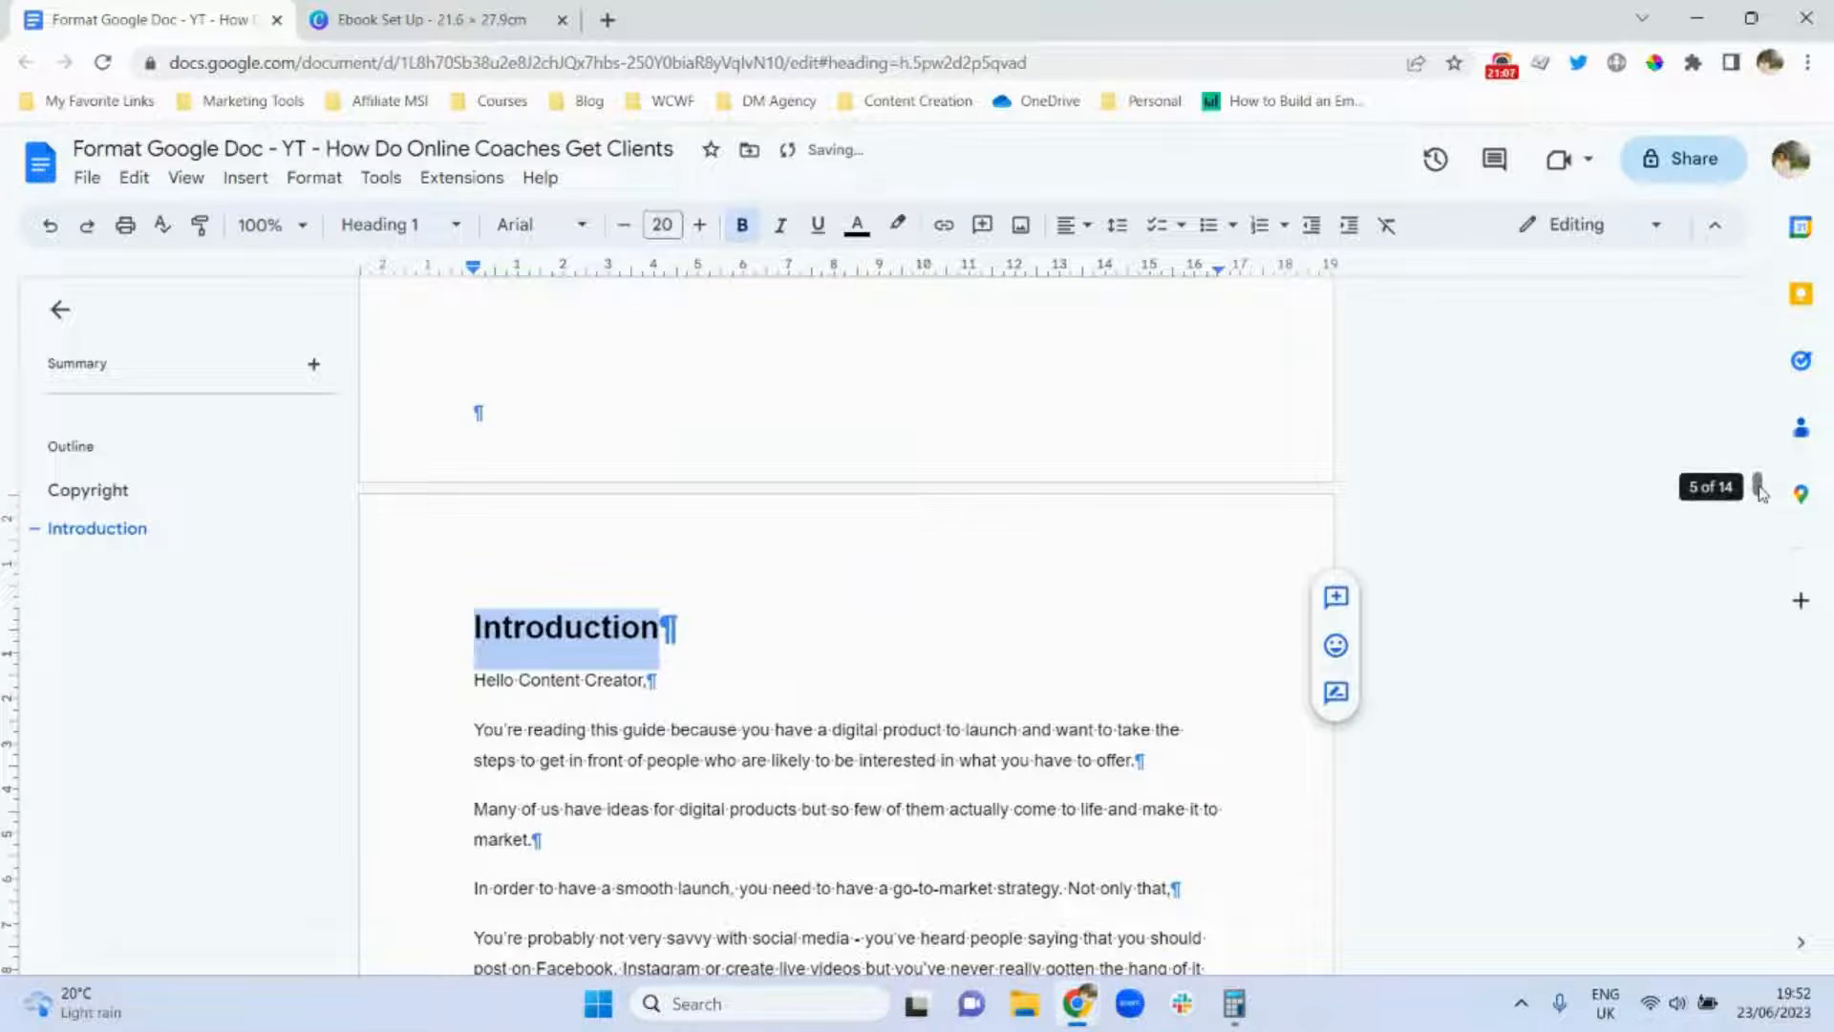
{"action": "left_click_drag", "start_coordinate": [1760, 491], "coordinate": [1763, 645]}
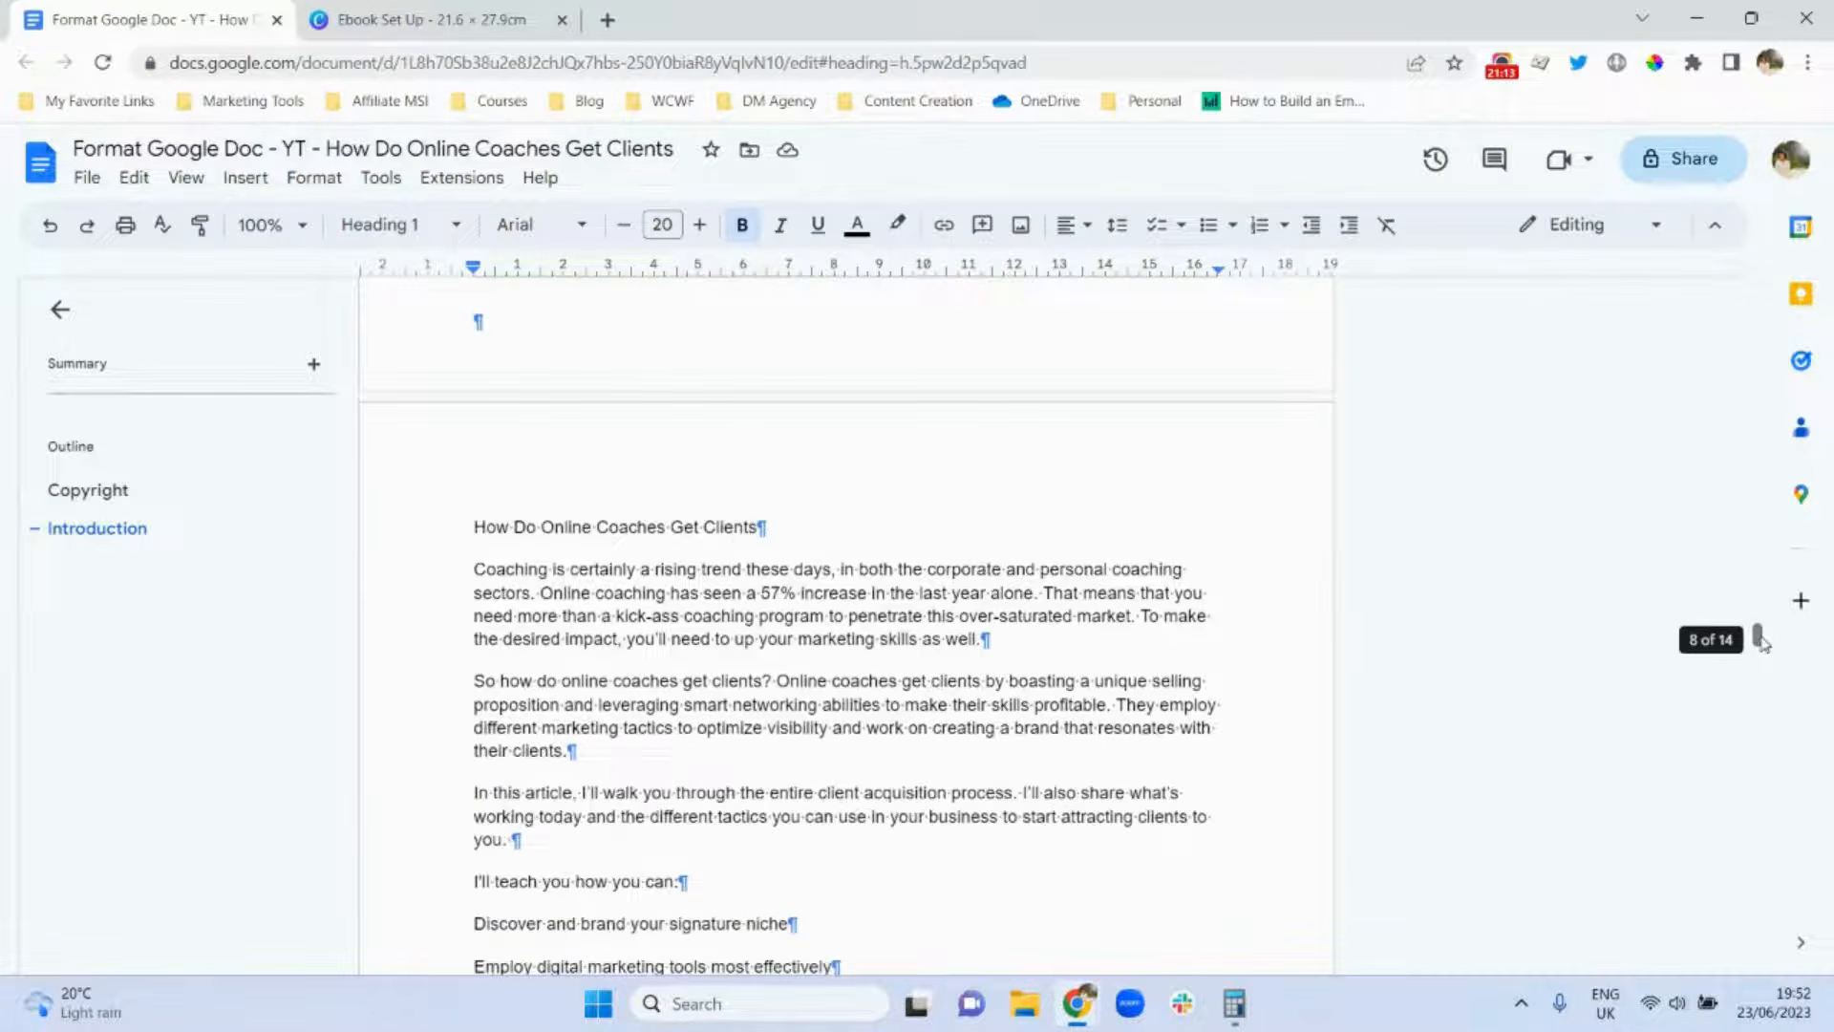
Make the How Do Online Coaches Get Clients title a Heading 1.
{"action": "triple_click", "coordinate": [676, 527]}
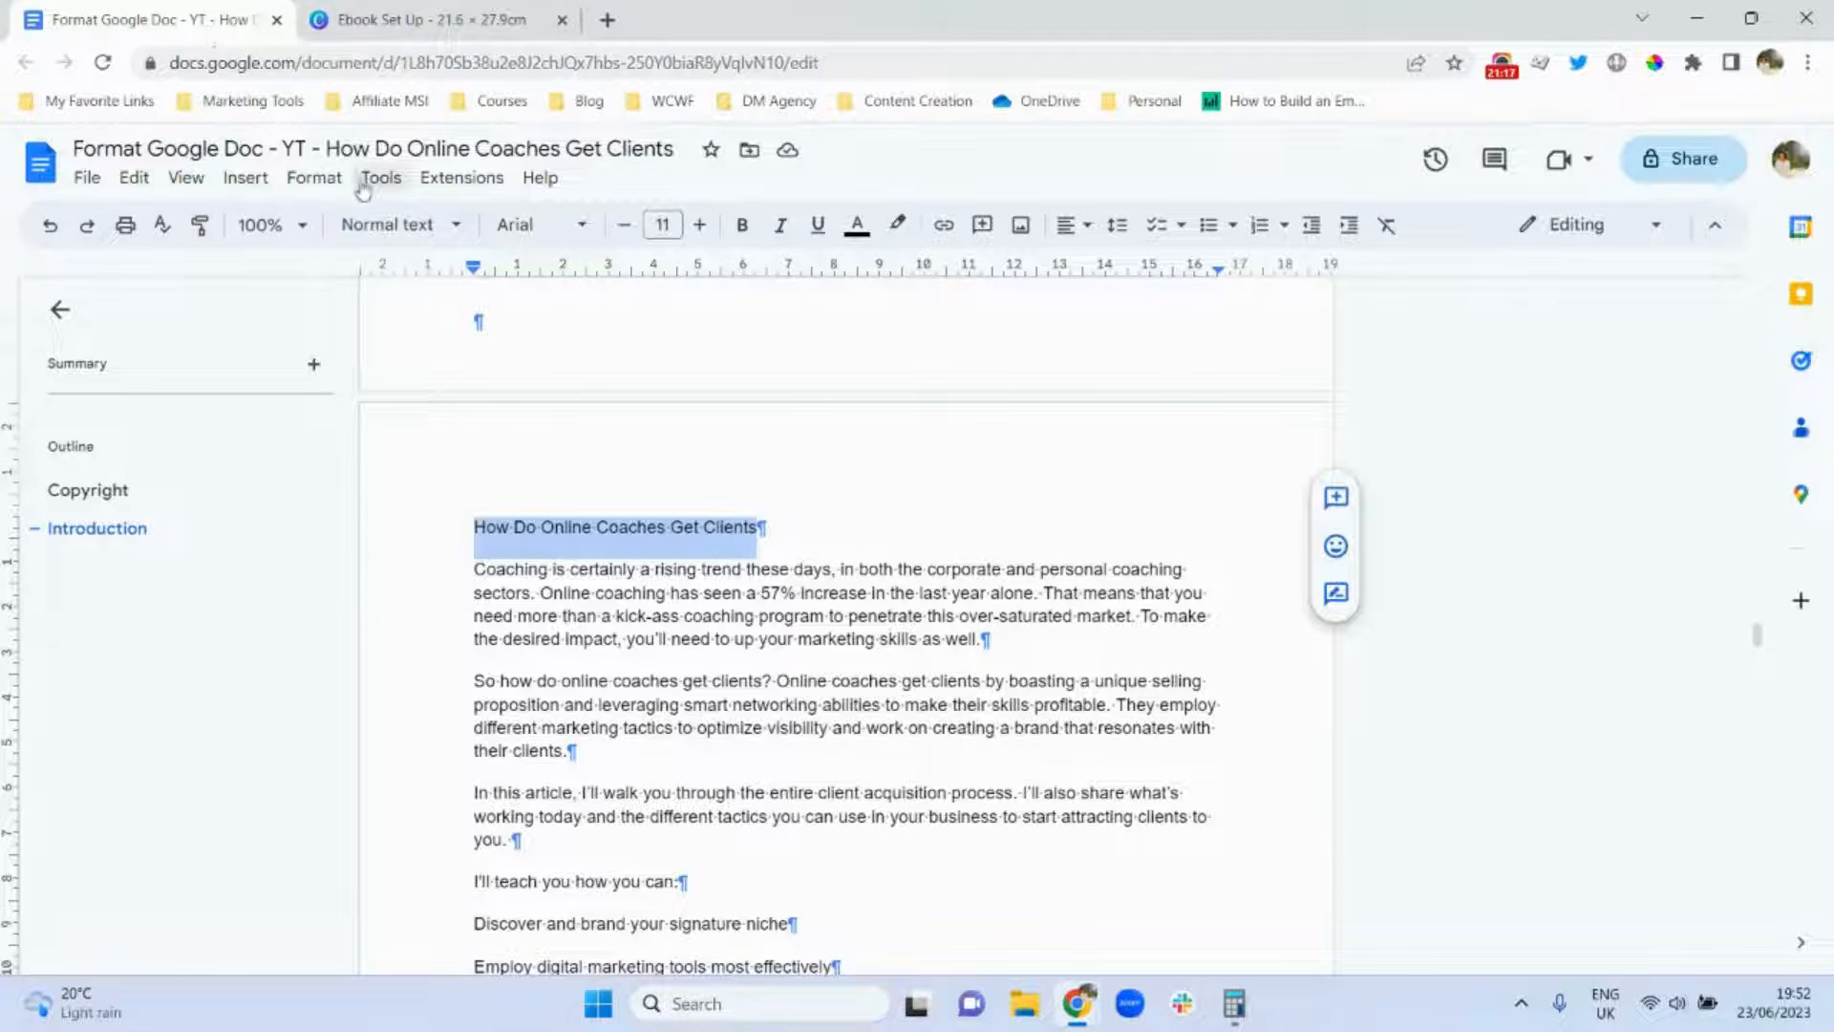
{"action": "left_click", "coordinate": [387, 224]}
{"action": "left_click", "coordinate": [497, 548]}
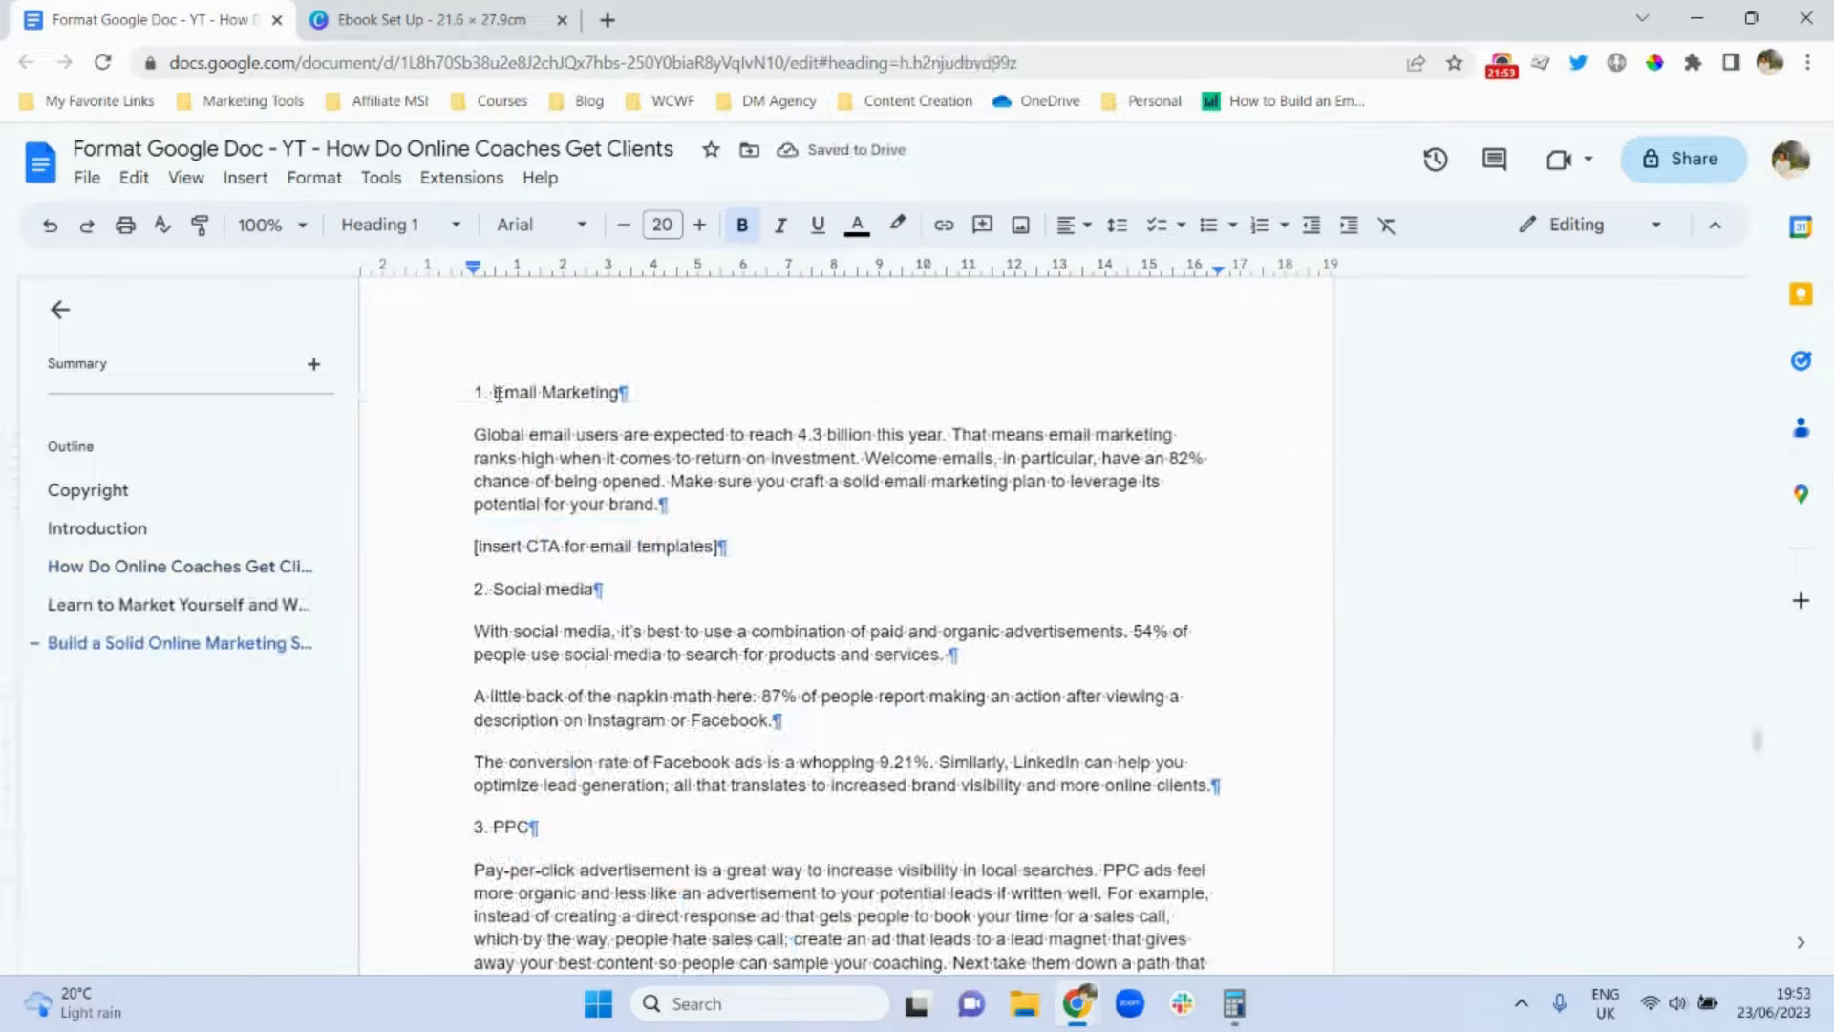
Make 1. Email Marketing a bold, underlined Heading 2.
{"action": "triple_click", "coordinate": [496, 393]}
{"action": "left_click", "coordinate": [405, 225]}
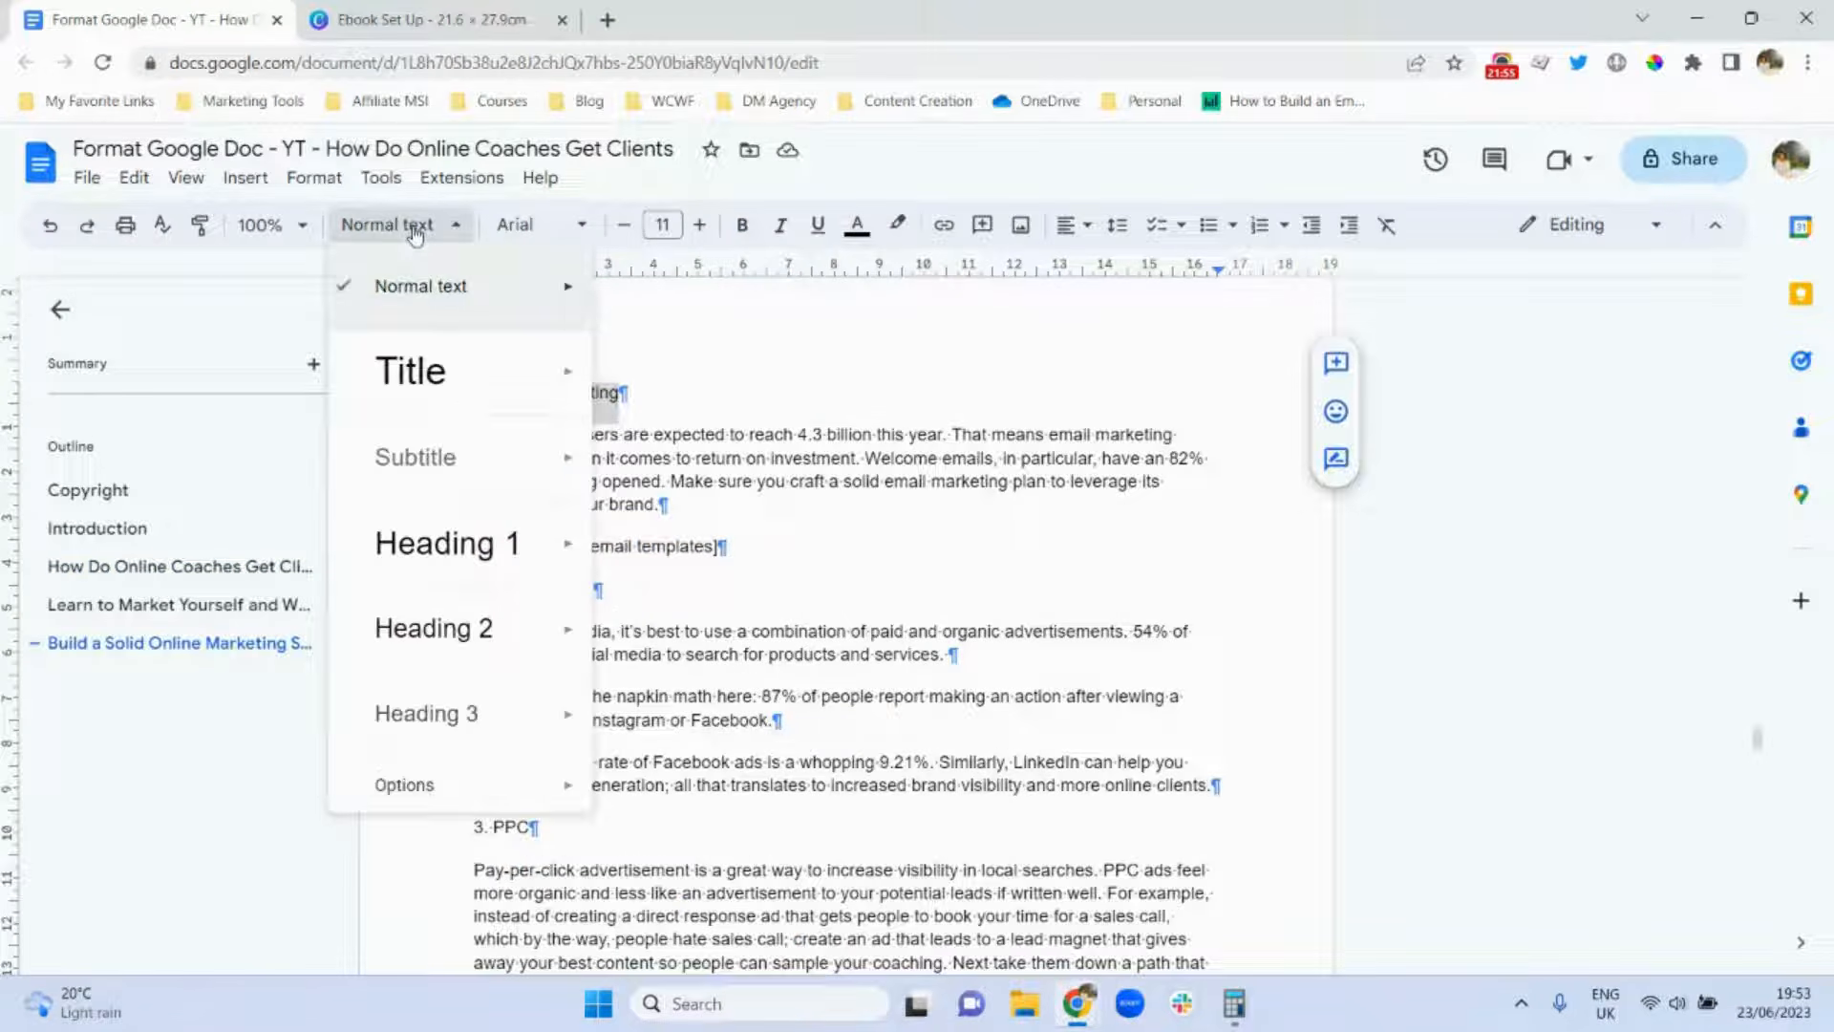
{"action": "mouse_move", "coordinate": [573, 306]}
{"action": "mouse_move", "coordinate": [491, 632]}
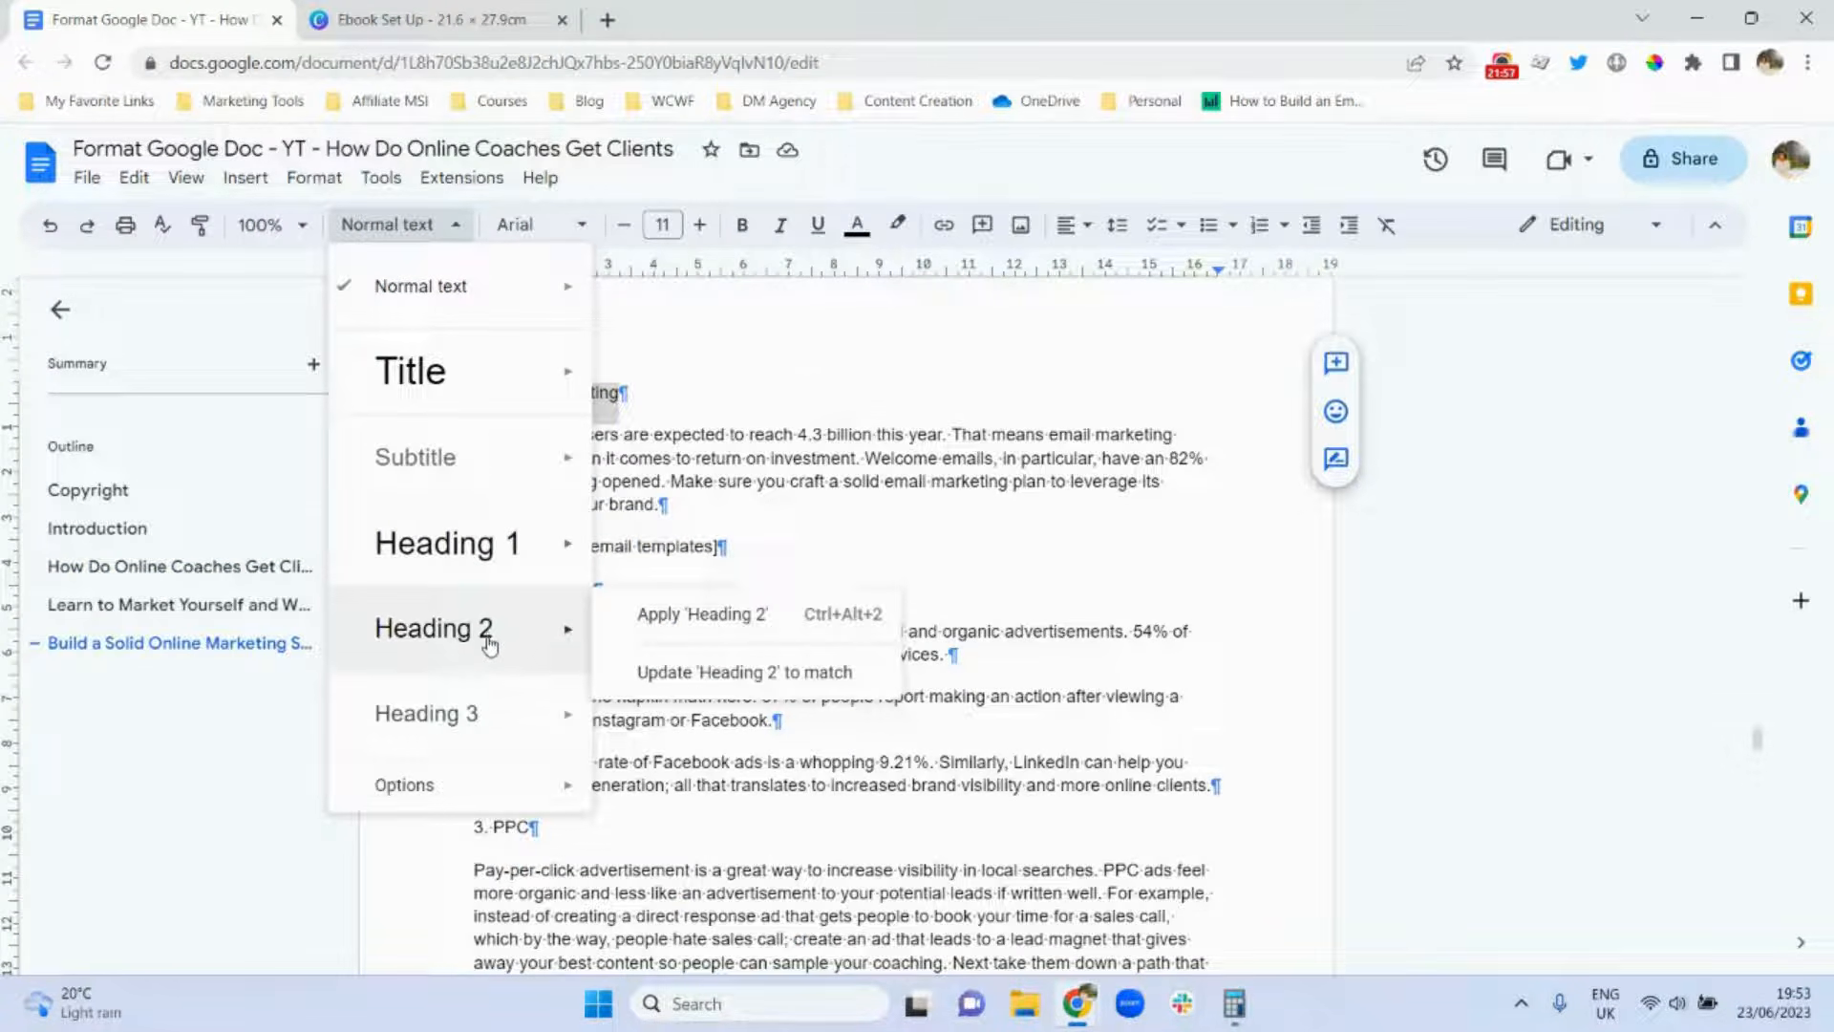
{"action": "left_click", "coordinate": [435, 630]}
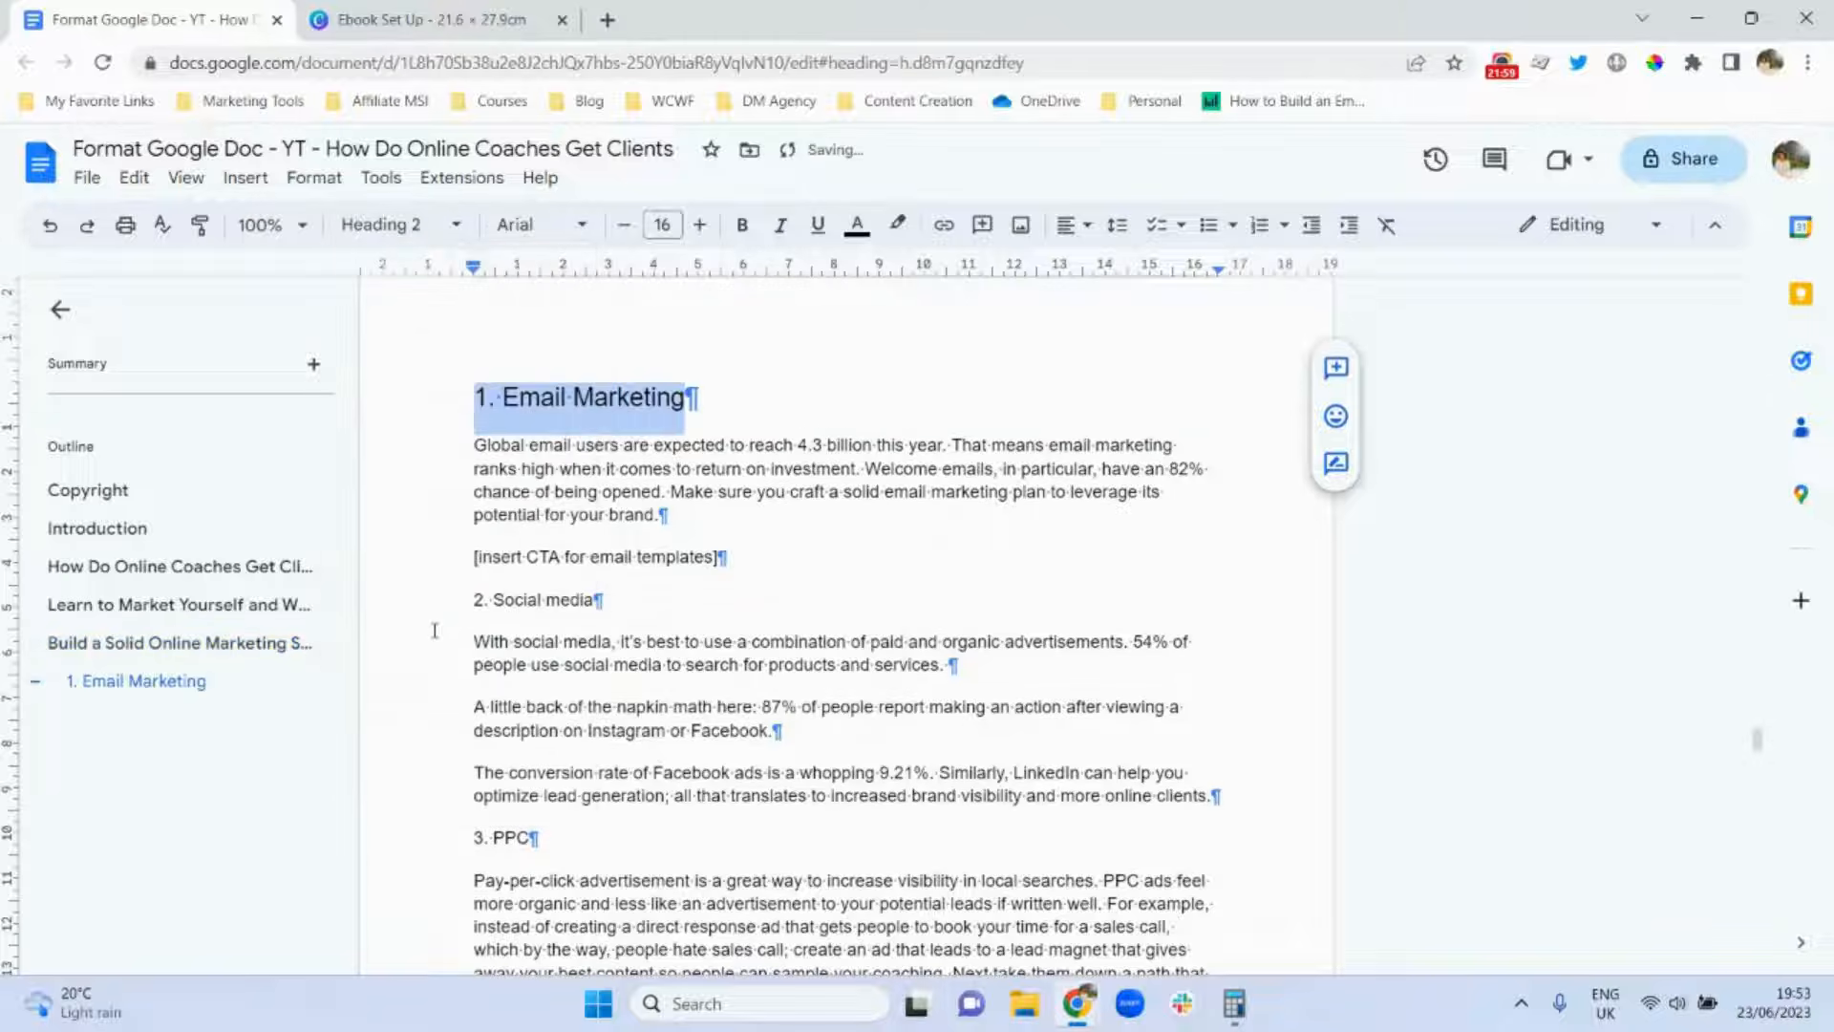
{"action": "key", "text": "ctrl+b"}
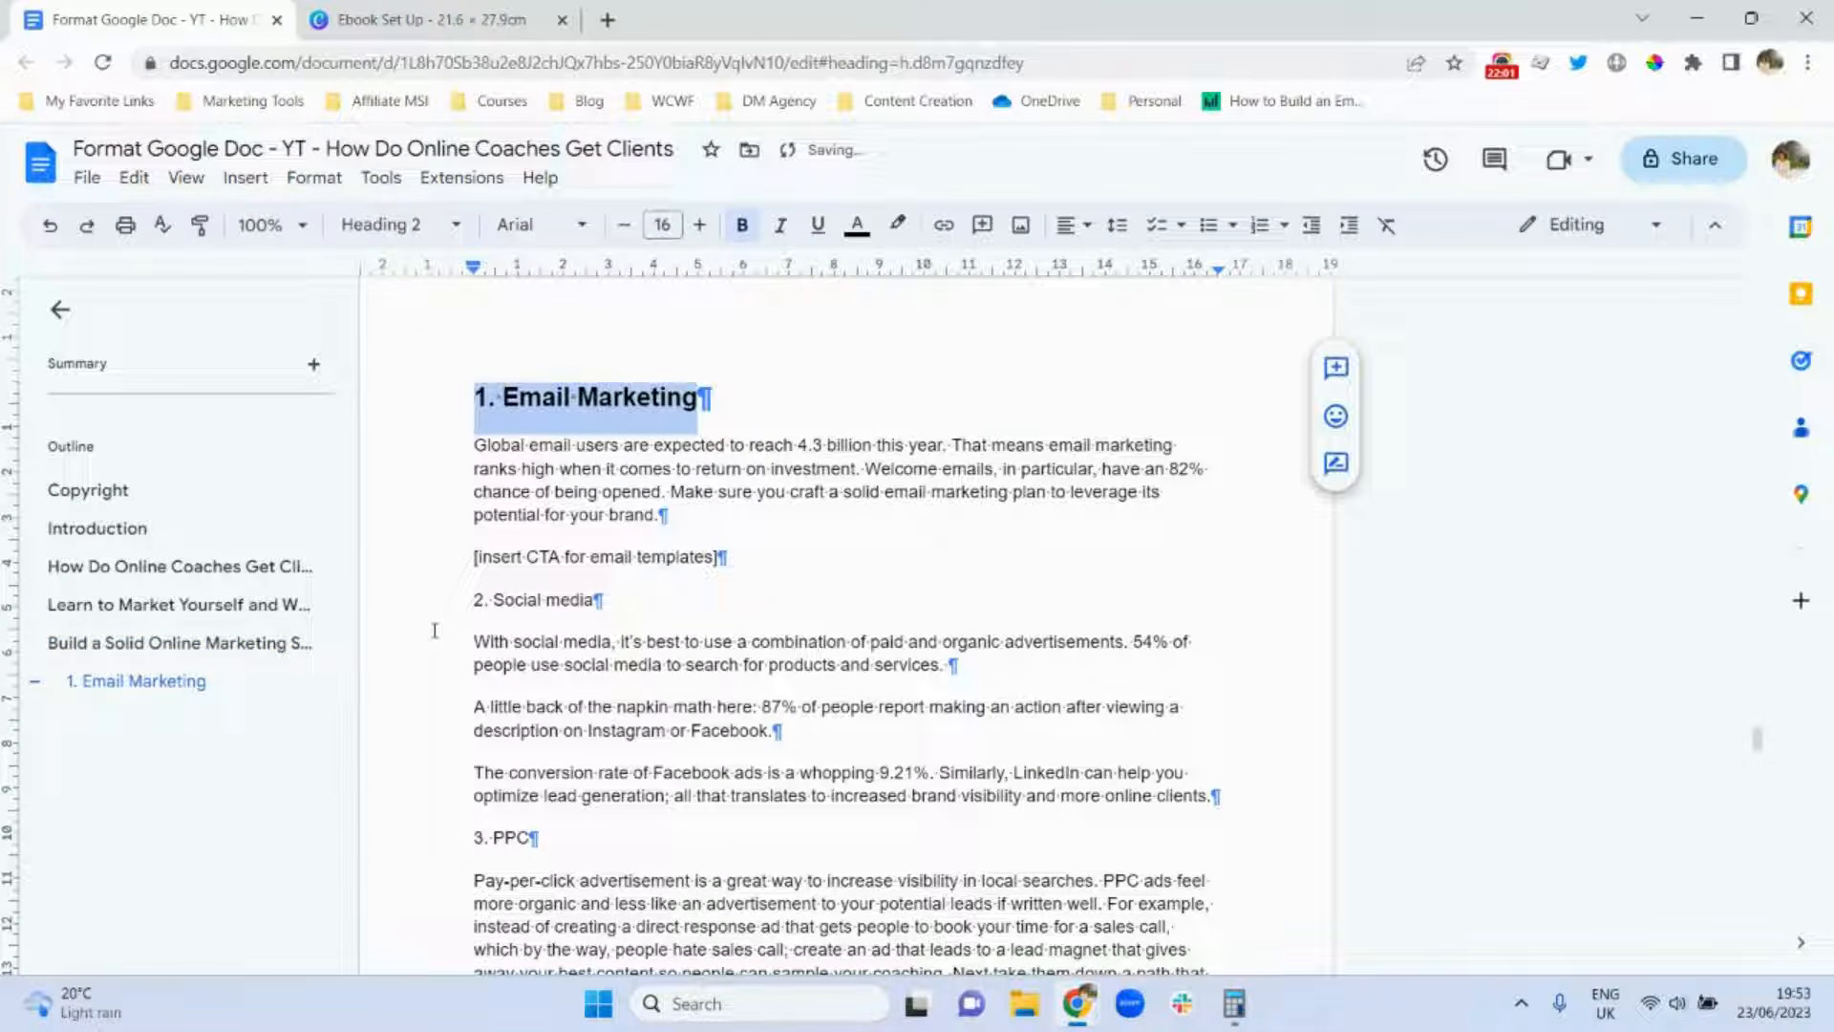
{"action": "key", "text": "ctrl+u"}
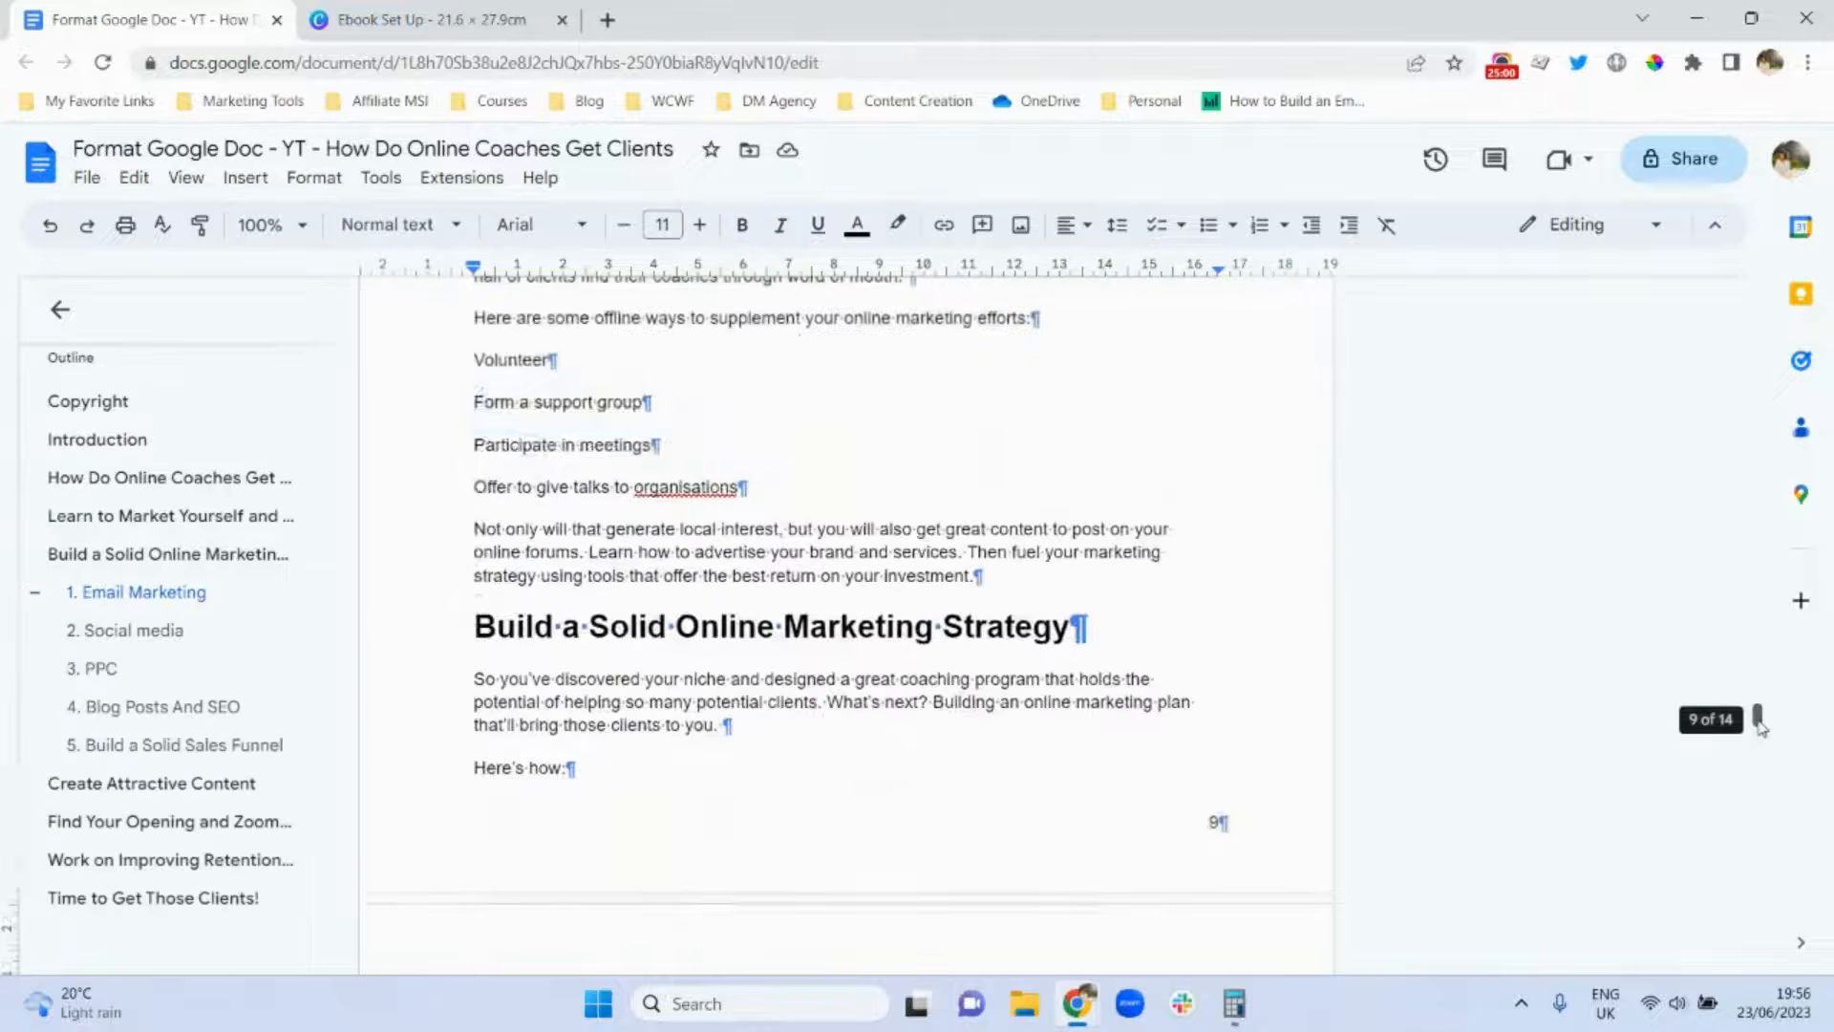
Reduce the 1. Email Marketing heading's font size to 12 pt.
{"action": "scroll", "coordinate": [1760, 728], "scroll_direction": "down", "scroll_amount": 7}
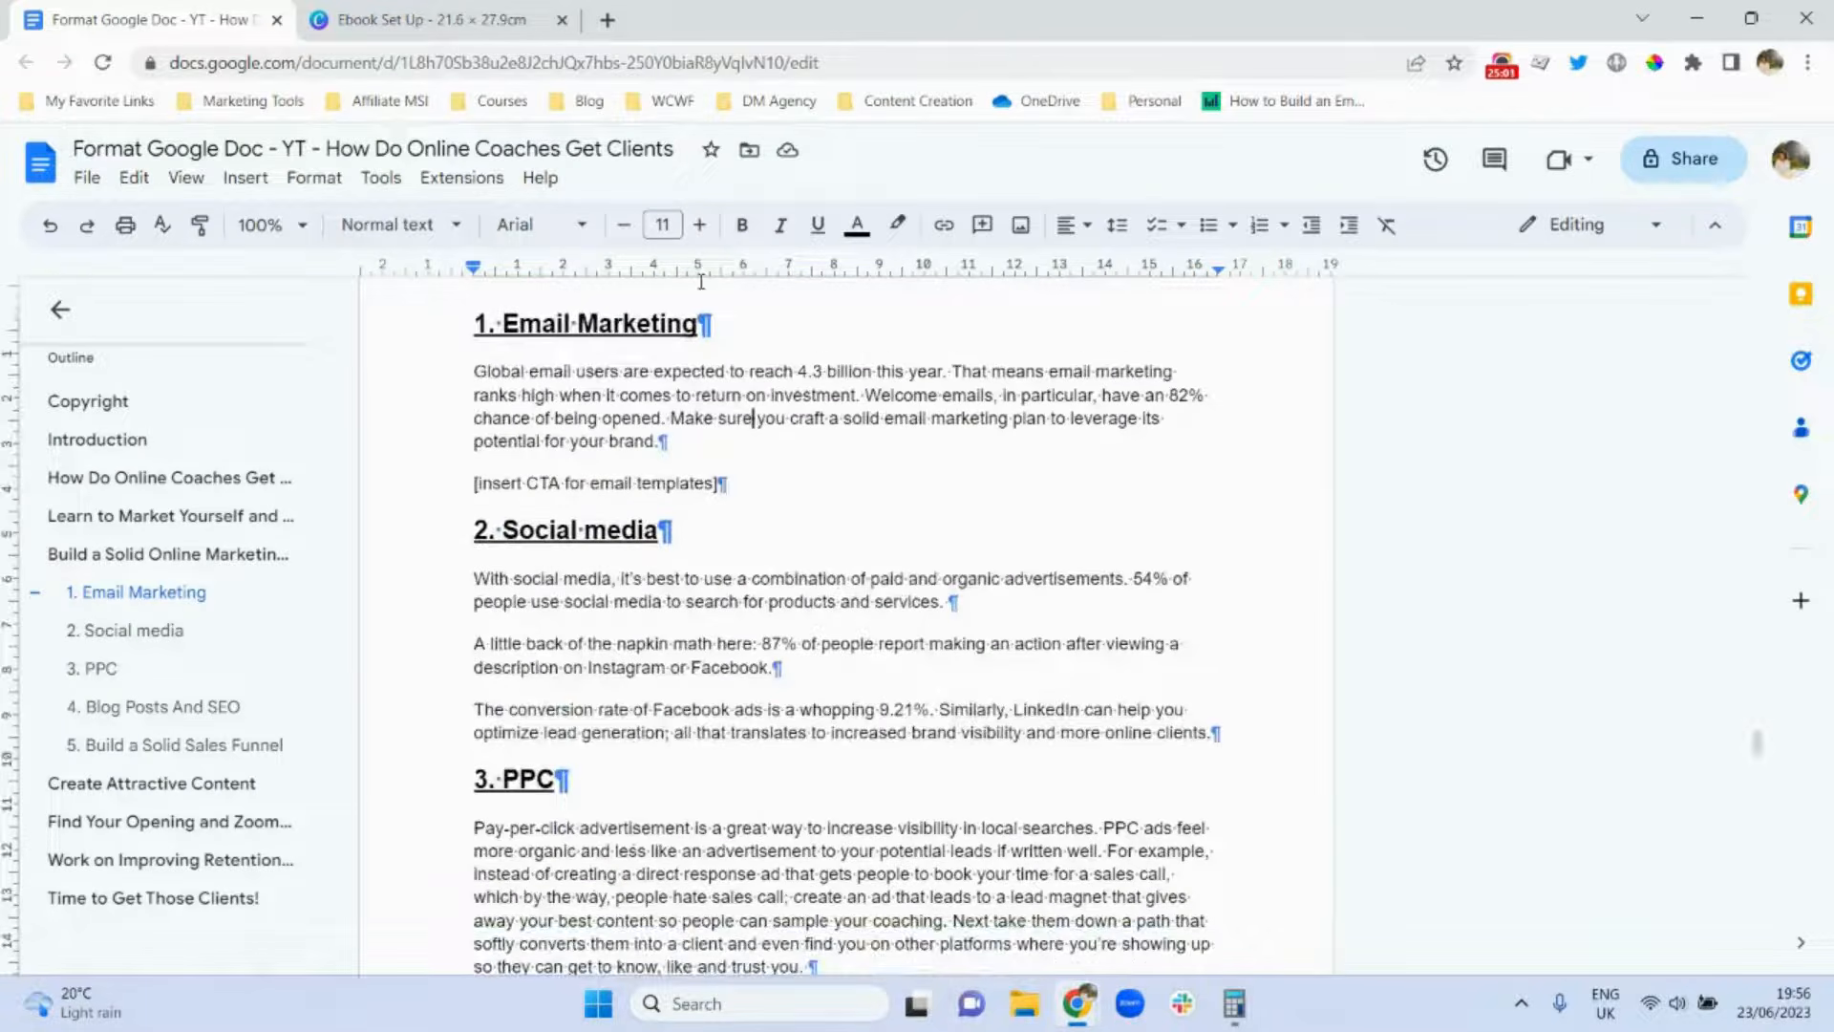
{"action": "double_click", "coordinate": [558, 324]}
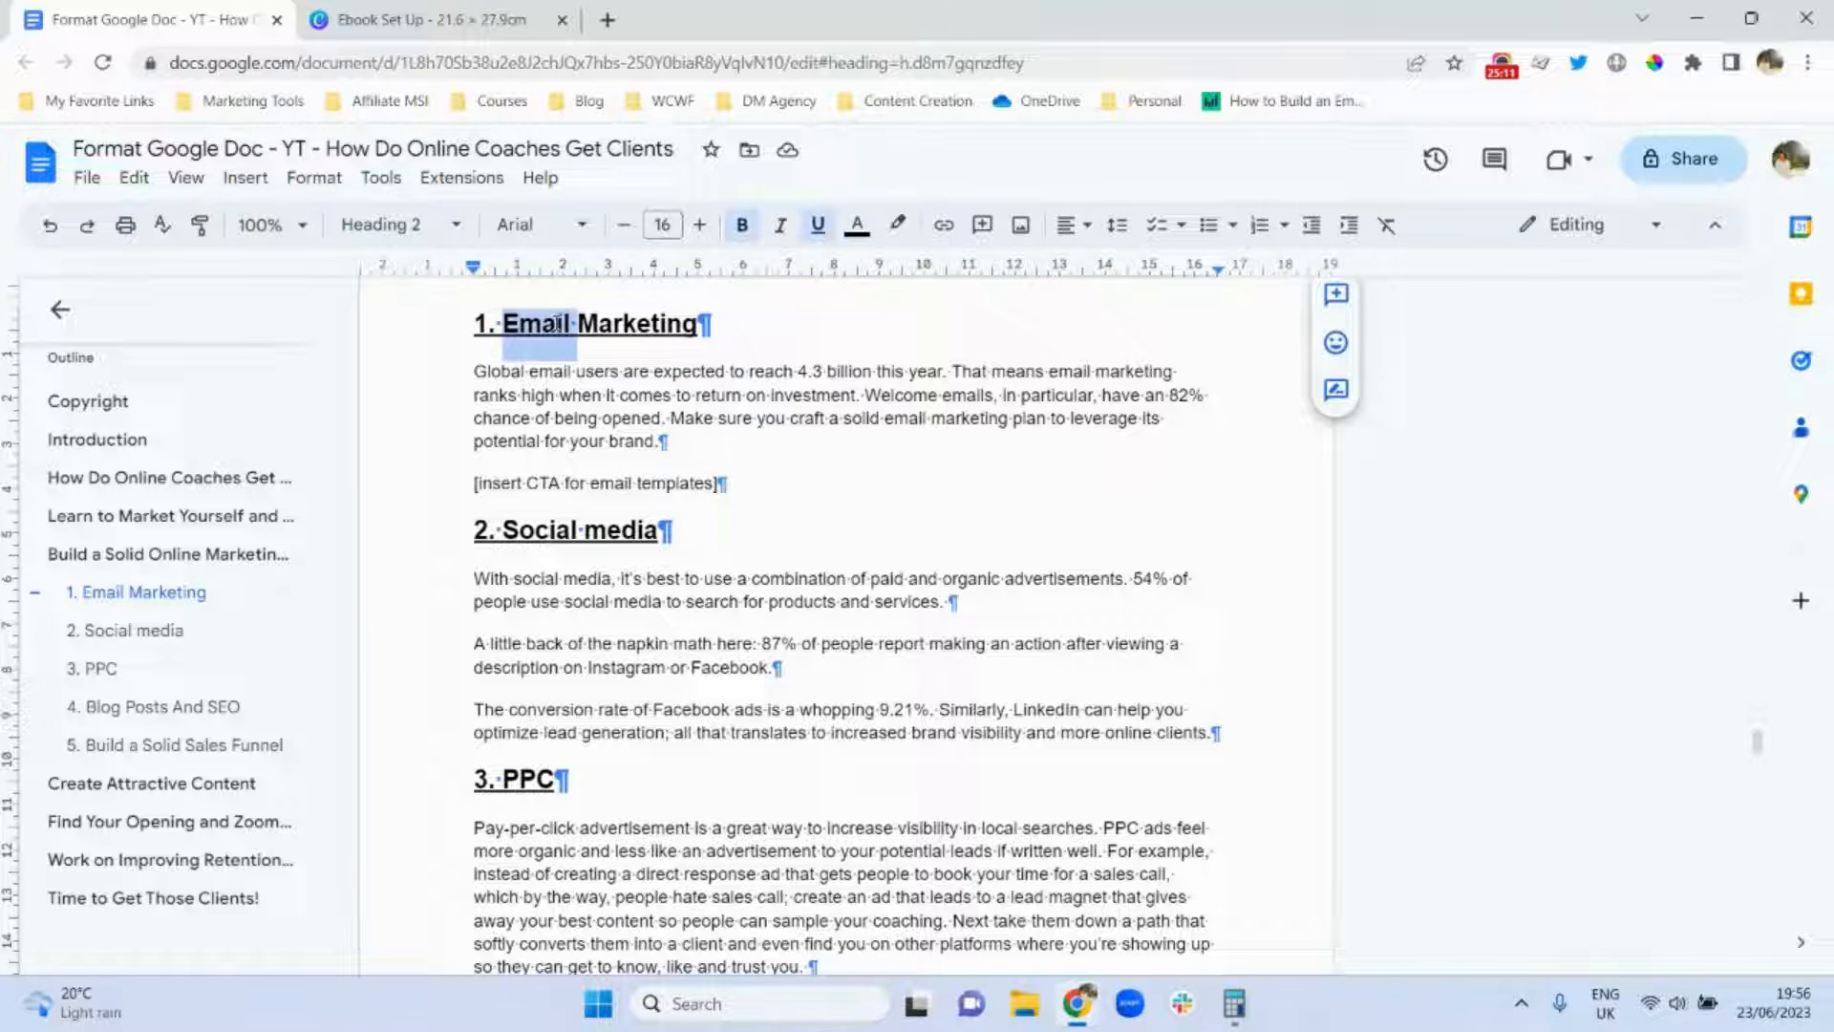
{"action": "triple_click", "coordinate": [557, 324]}
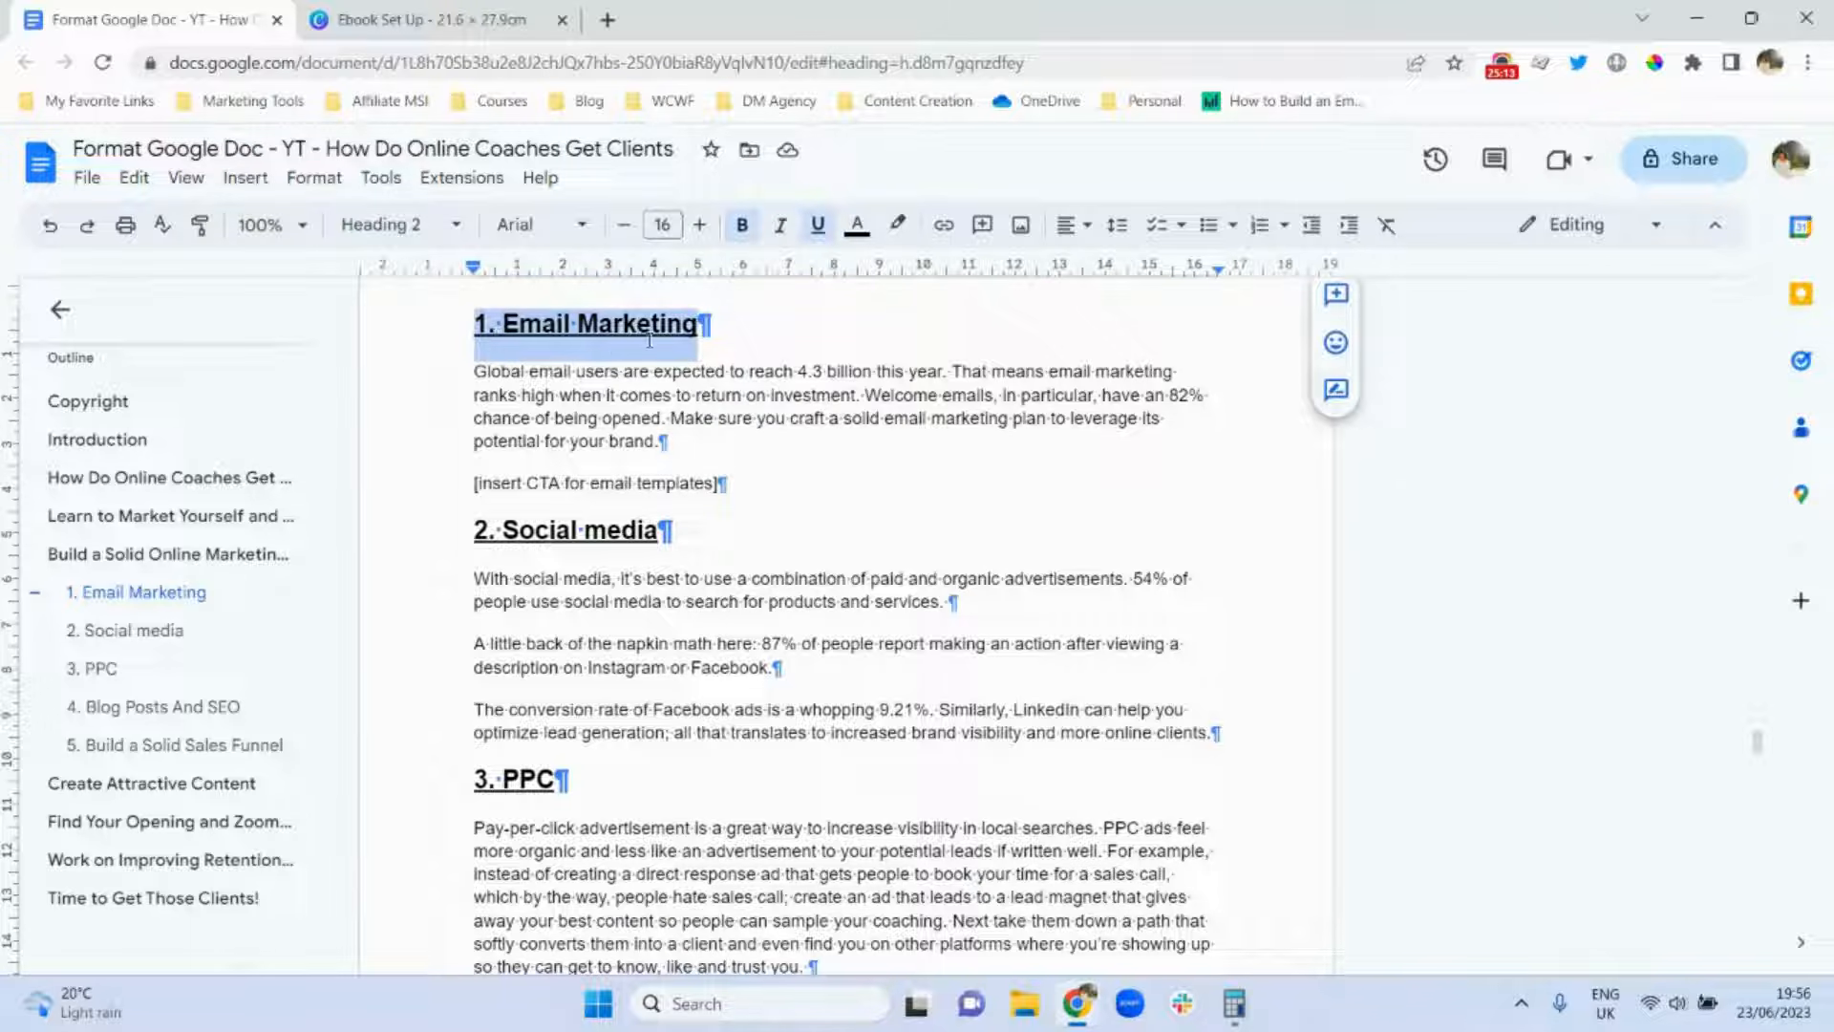
{"action": "left_click", "coordinate": [623, 230]}
{"action": "left_click", "coordinate": [623, 231]}
{"action": "left_click", "coordinate": [624, 230]}
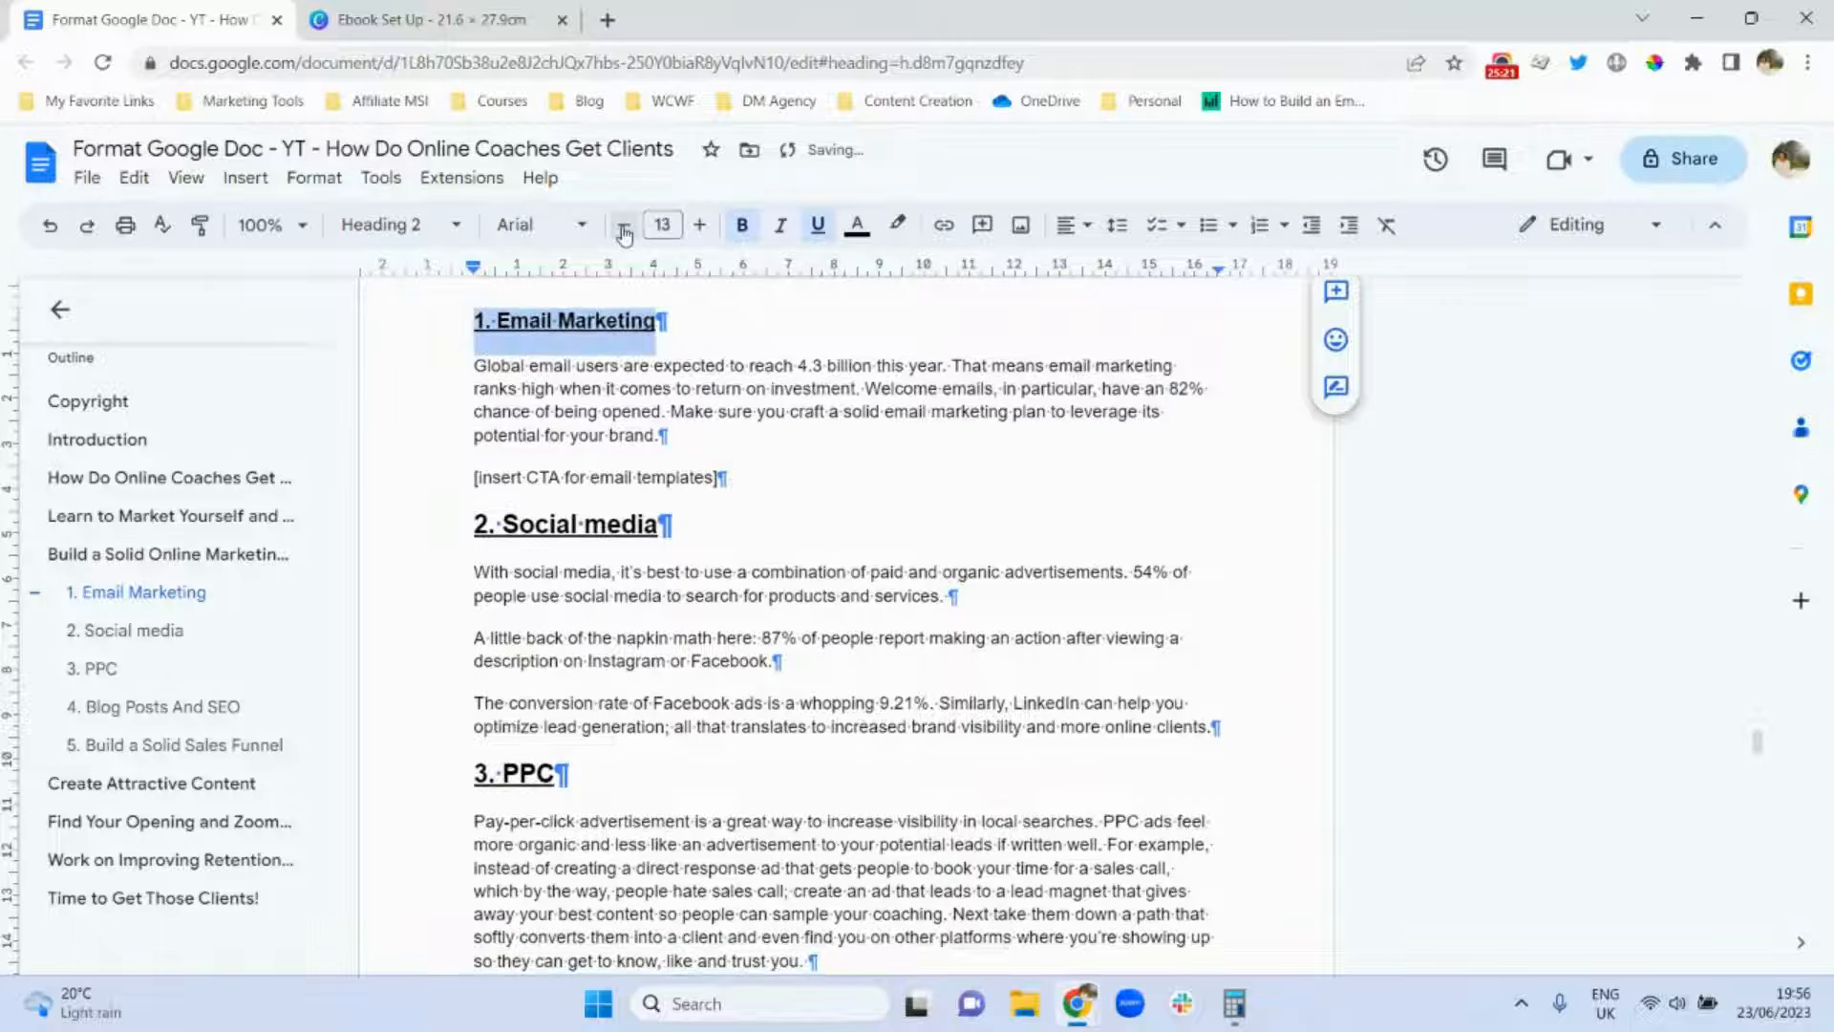
{"action": "left_click", "coordinate": [624, 230]}
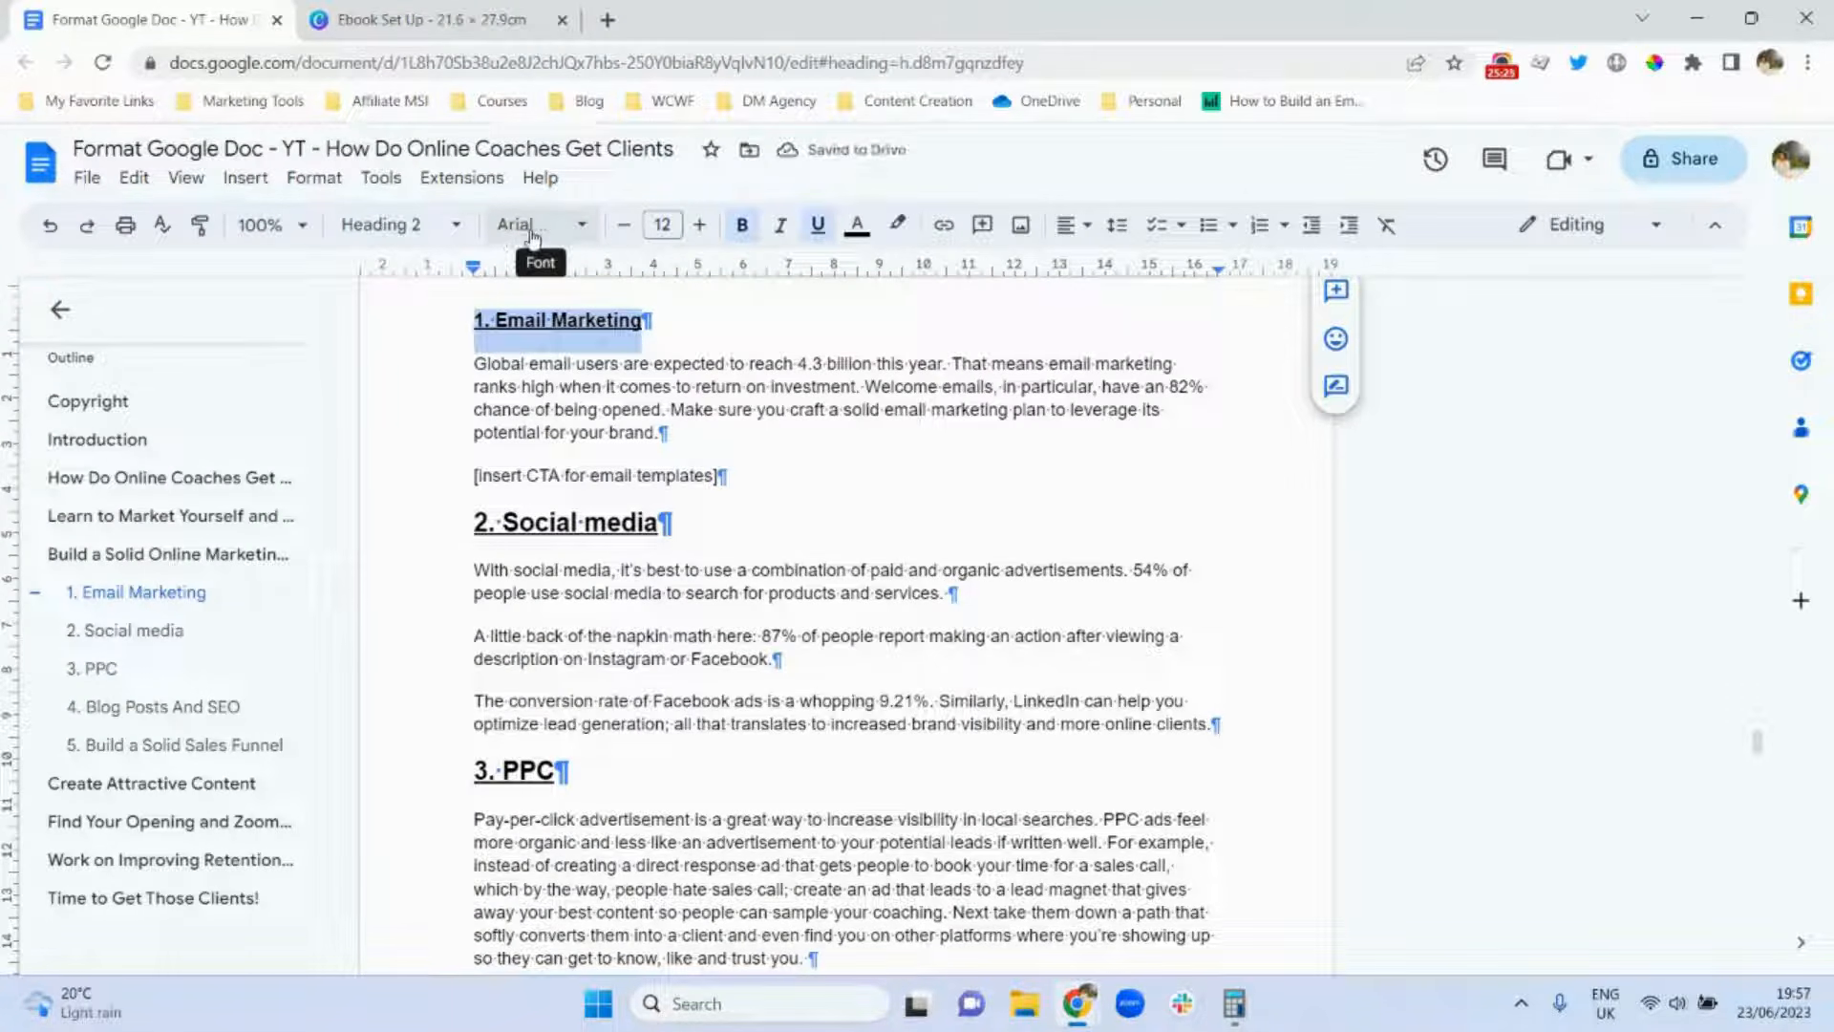
{"action": "left_click", "coordinate": [556, 388]}
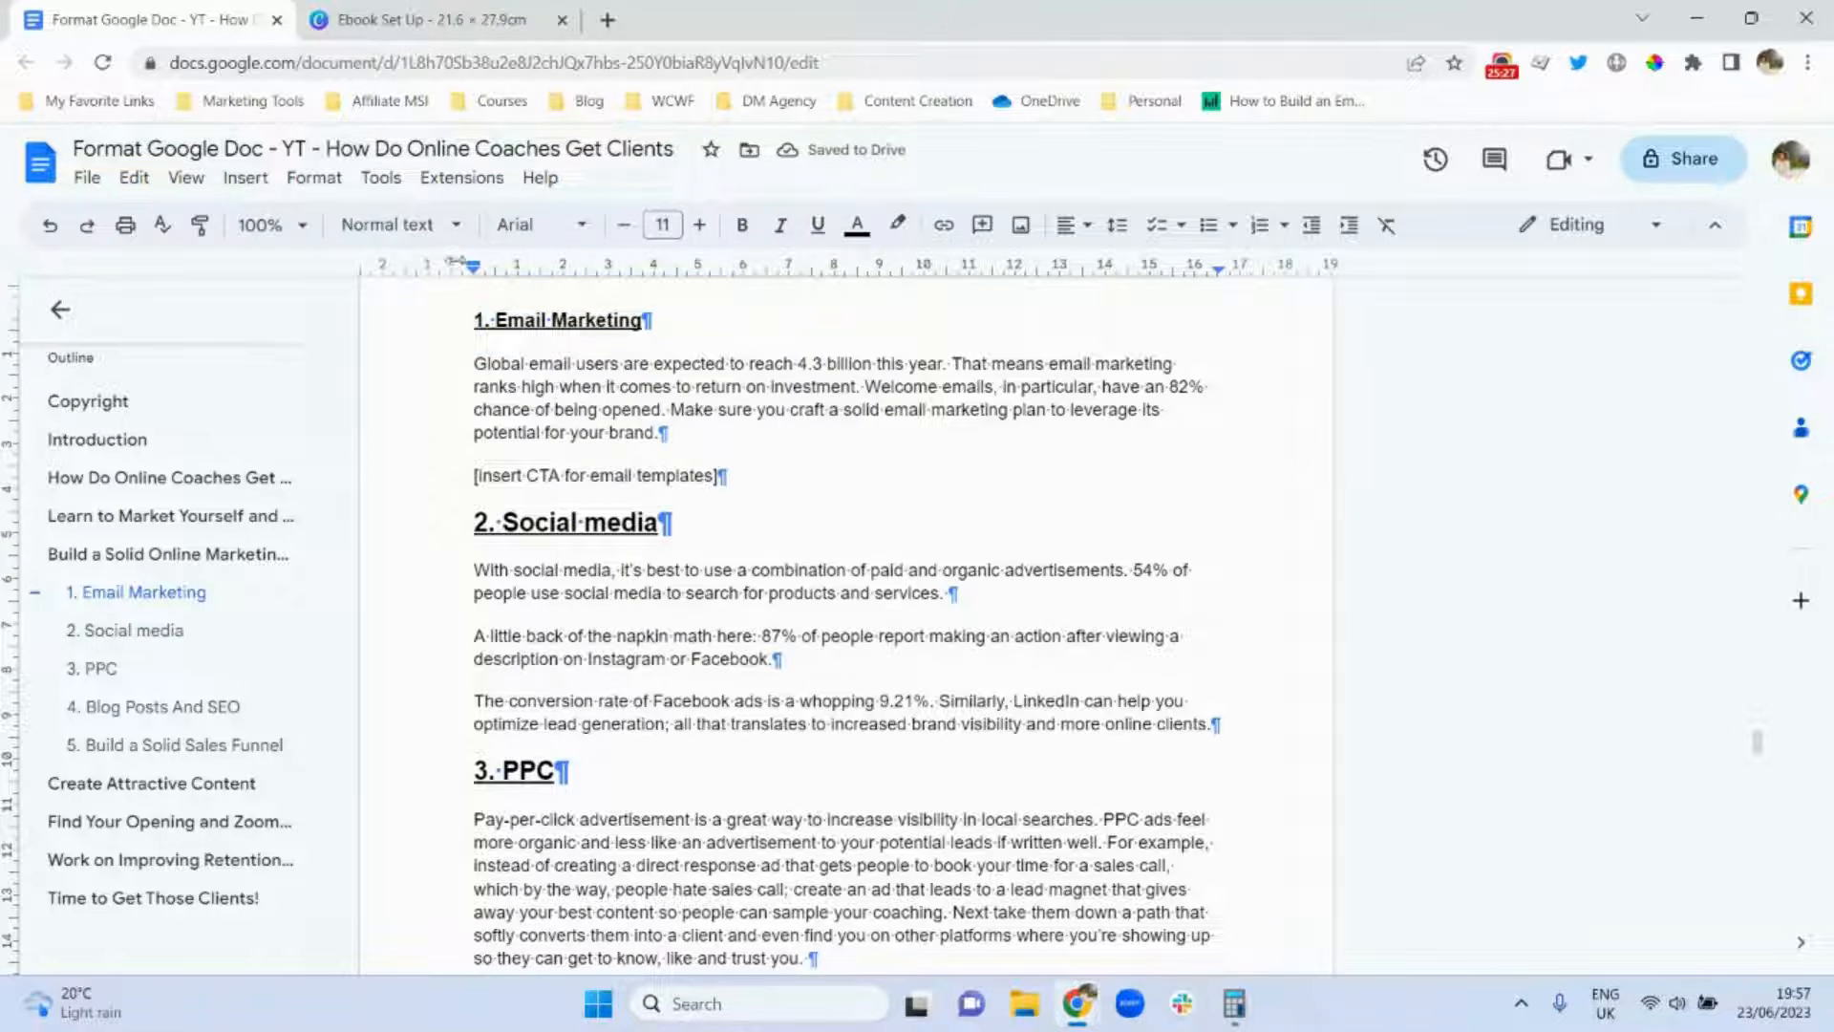
Update the Heading 2 style to match 1. Email Marketing so Social media and PPC share it.
{"action": "triple_click", "coordinate": [522, 318]}
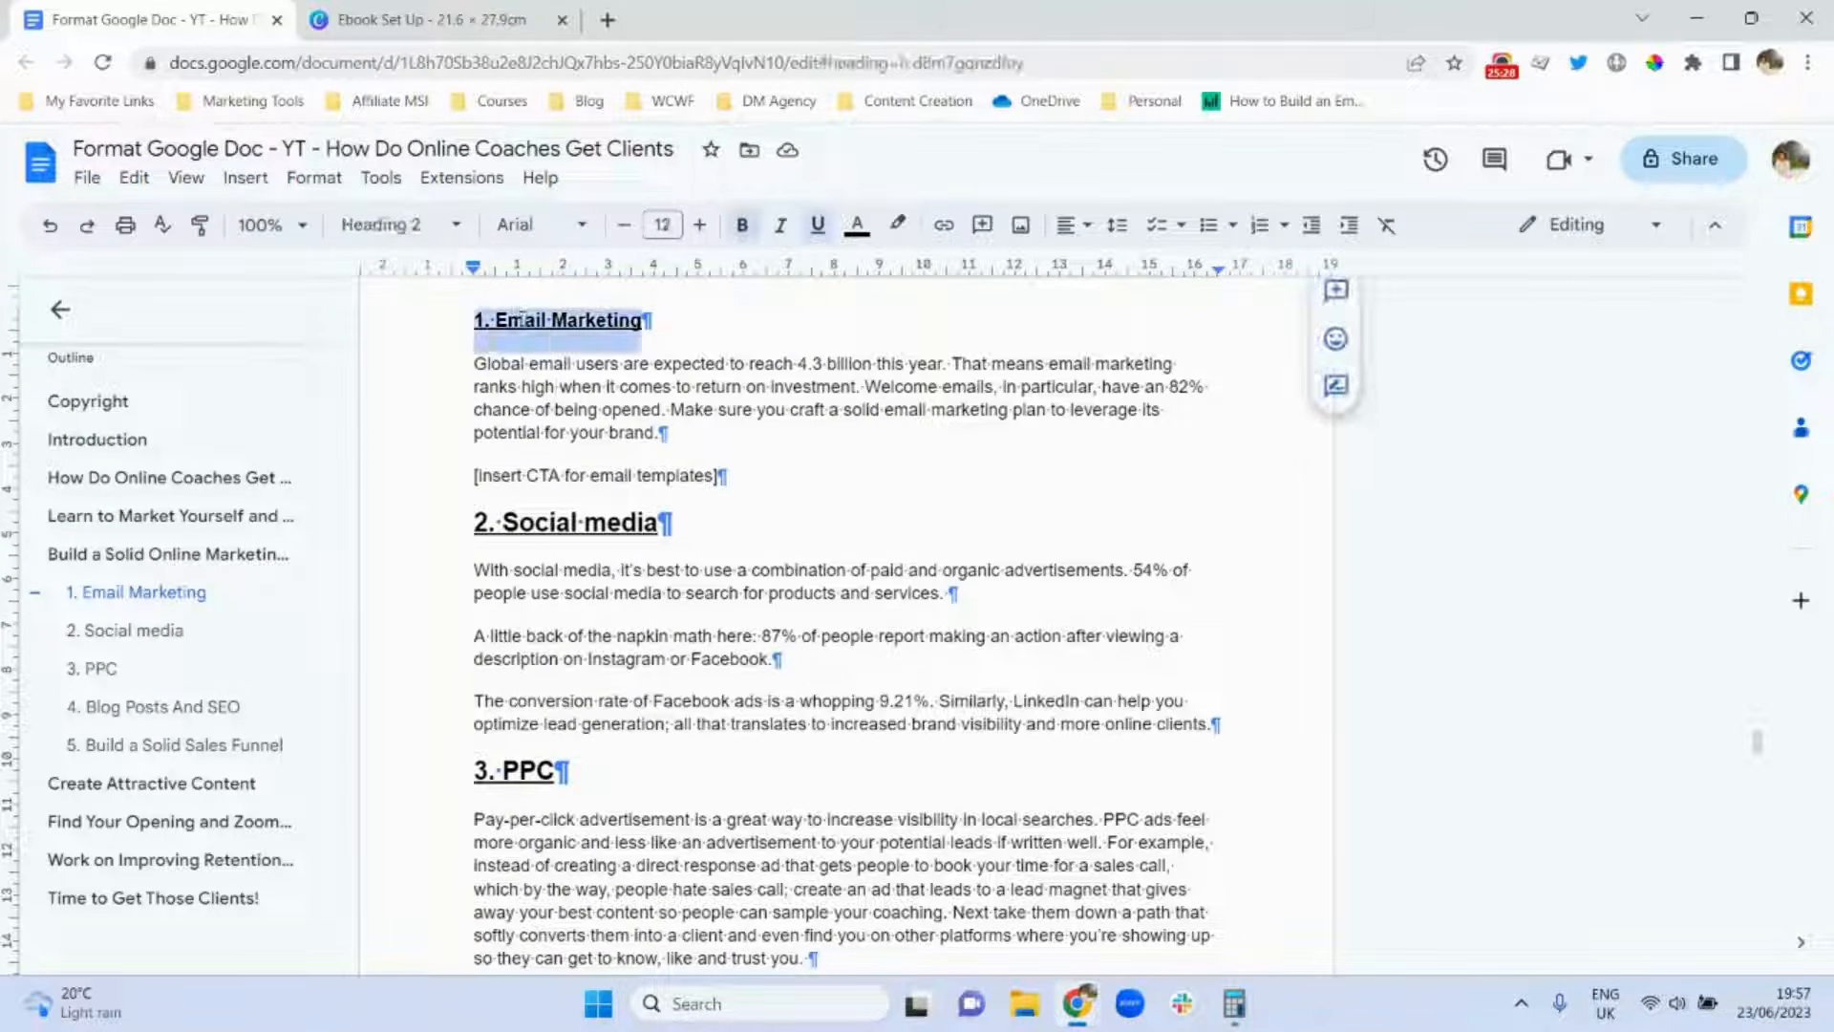
{"action": "left_click", "coordinate": [418, 227]}
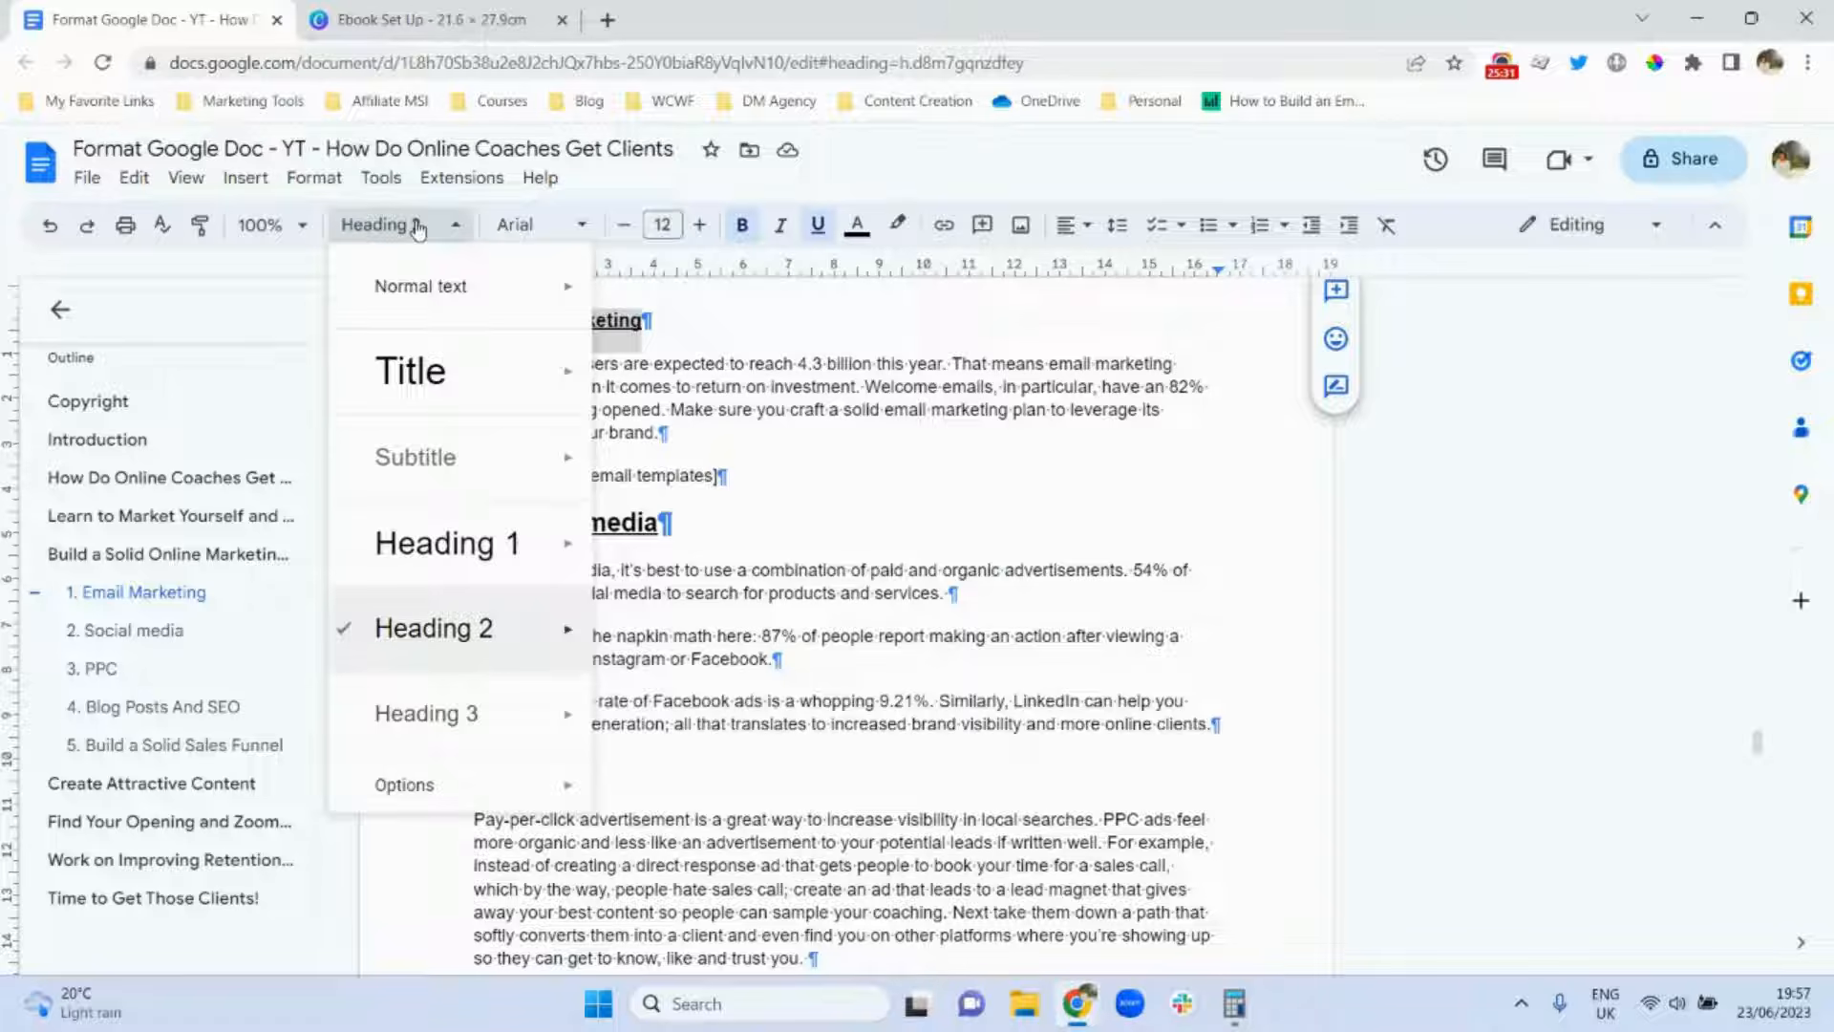
{"action": "mouse_move", "coordinate": [449, 634]}
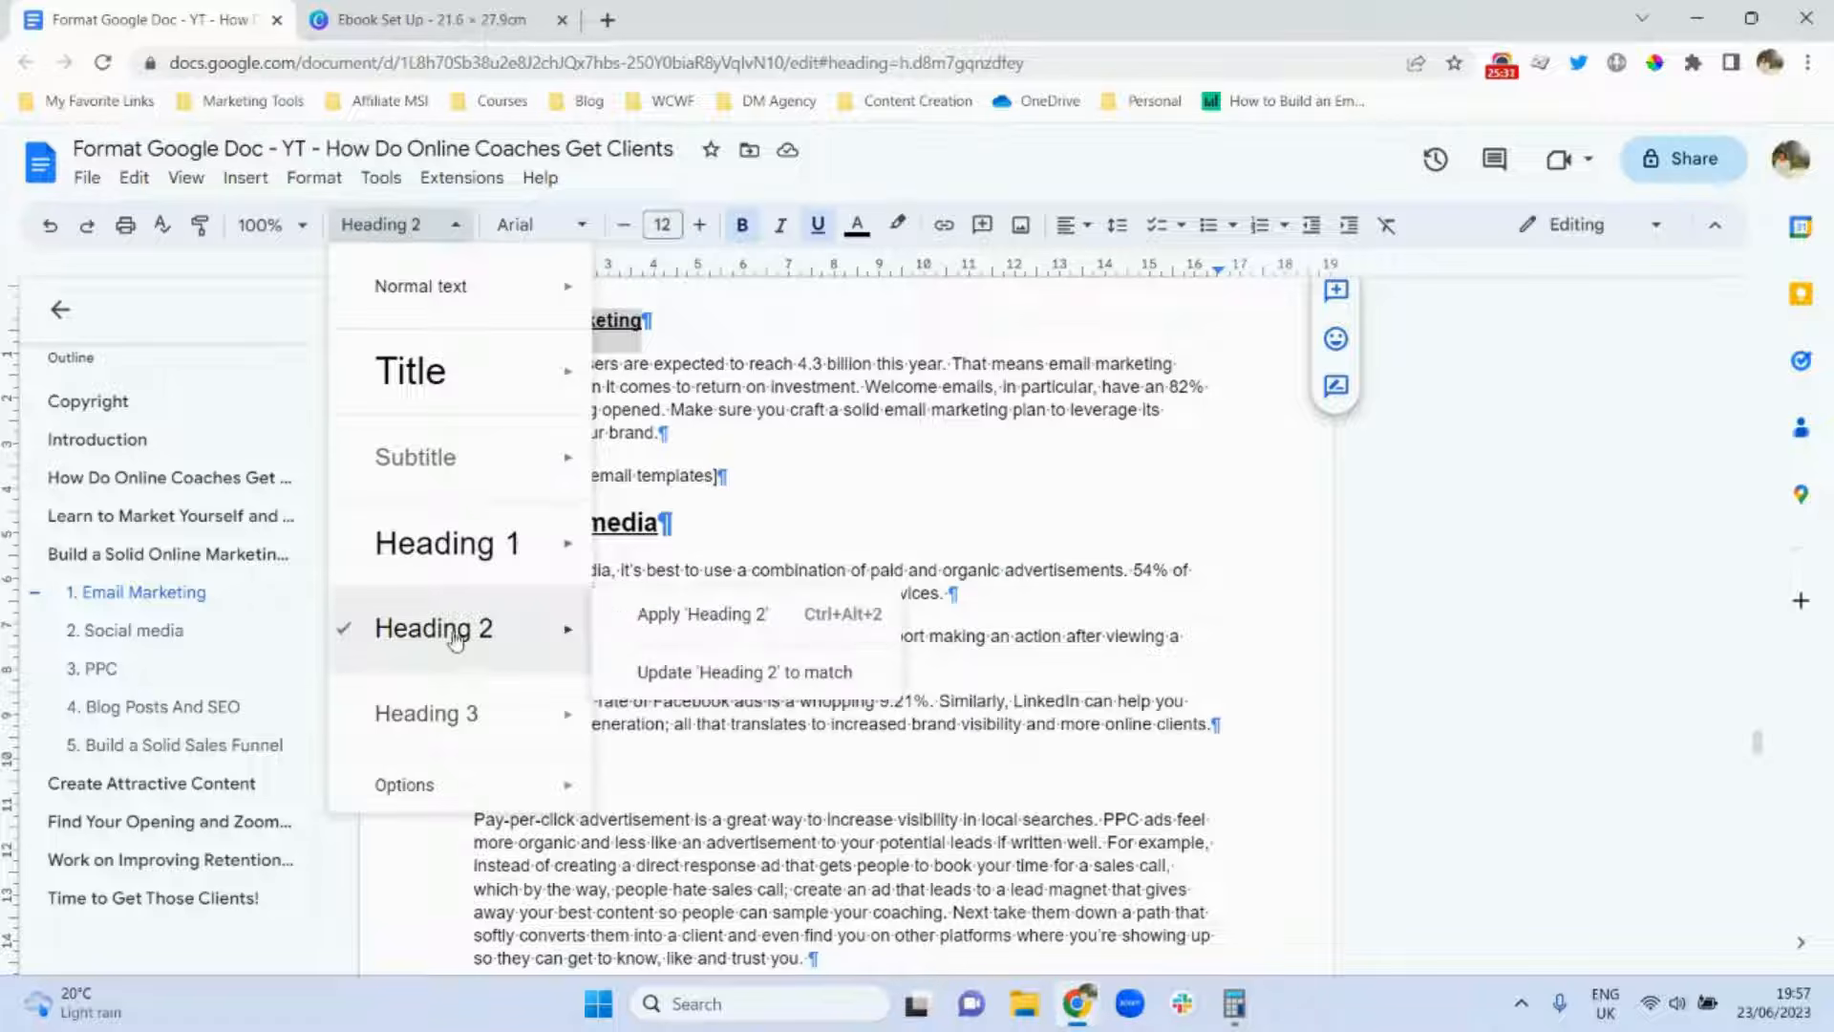
{"action": "left_click", "coordinate": [674, 677]}
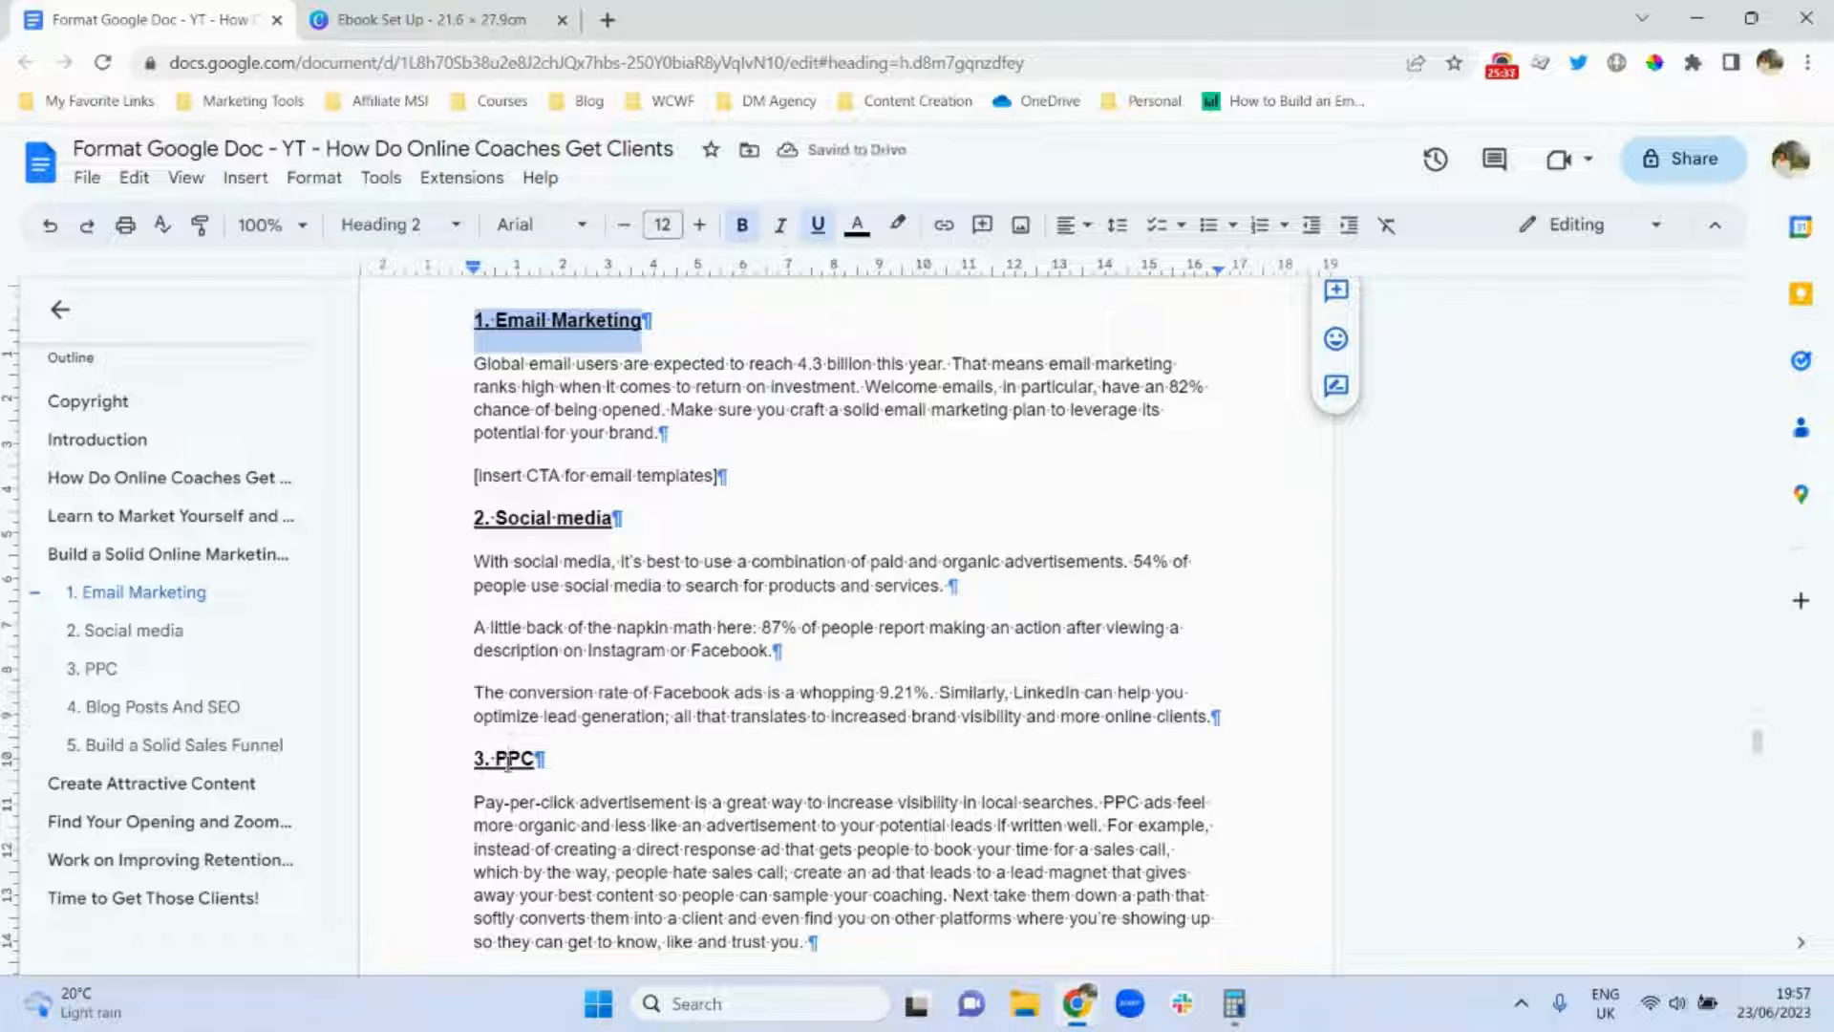
{"action": "left_click", "coordinate": [560, 470]}
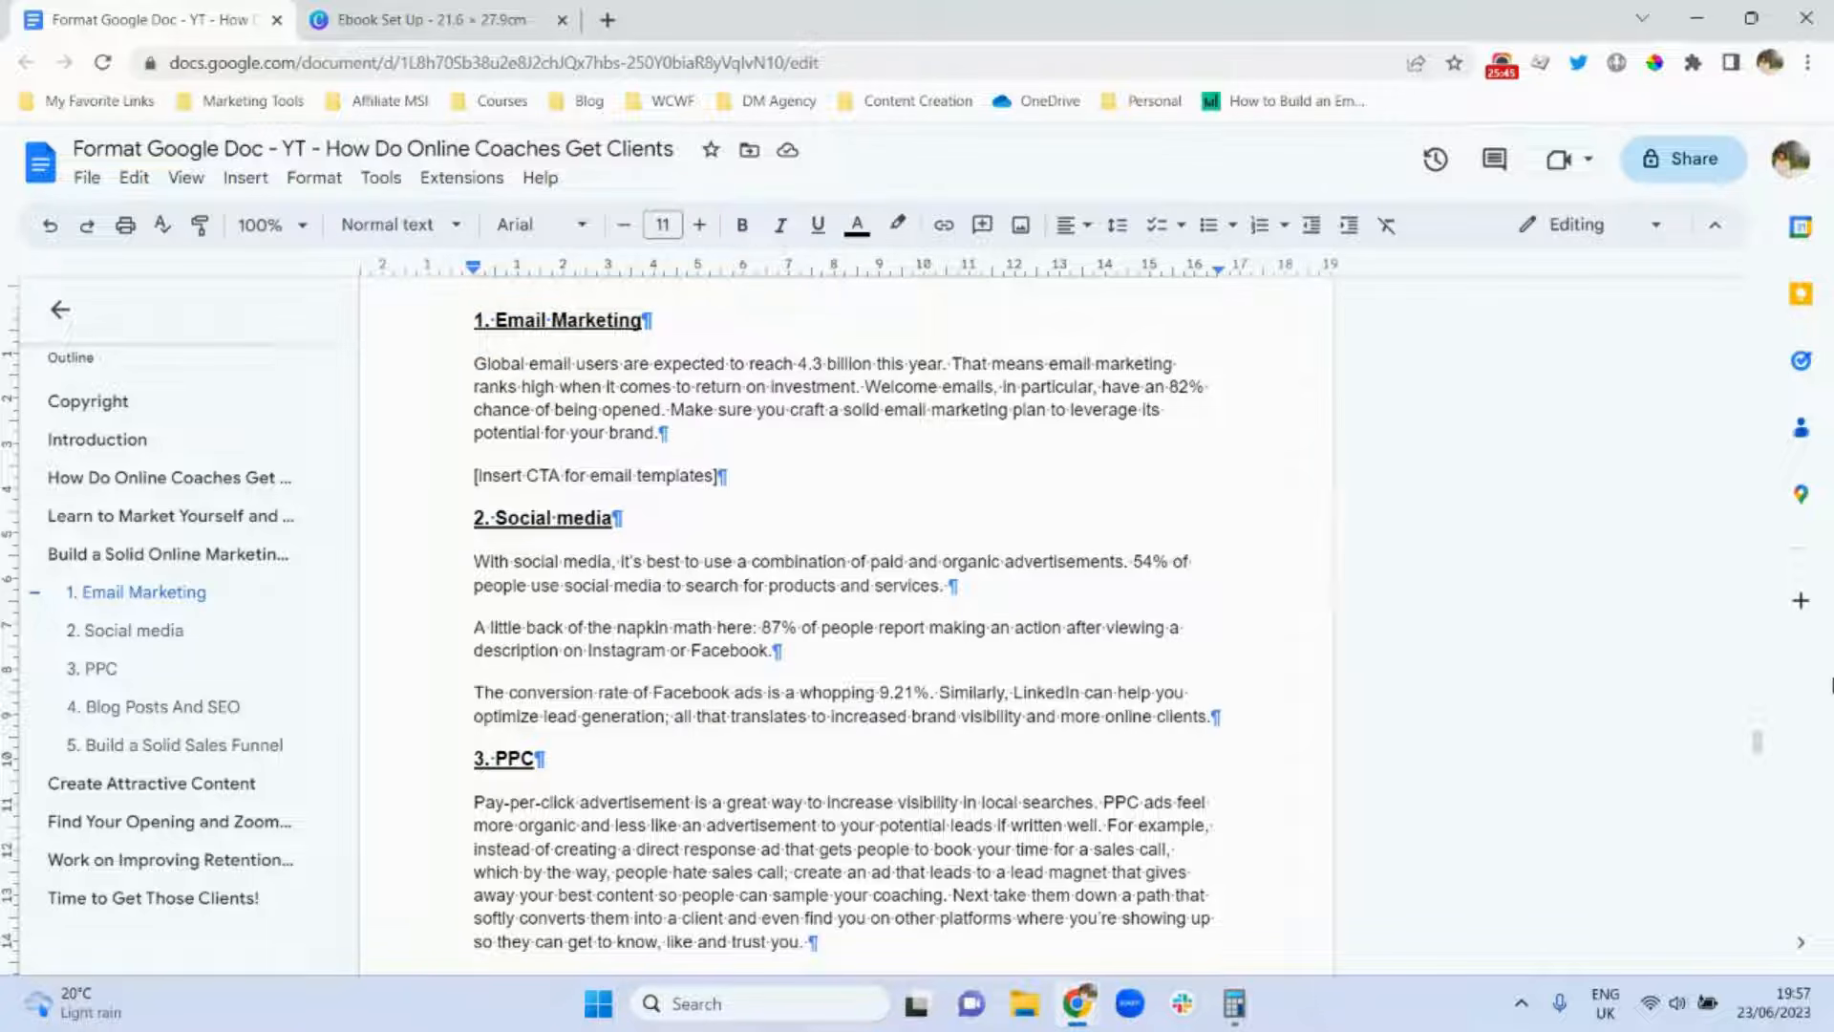
Apply Heading 2 to 'Define Your Niche, and Perfect It' and select the four lines from Discover to hesitant.
{"action": "scroll", "coordinate": [1768, 675], "scroll_direction": "up", "scroll_amount": 8}
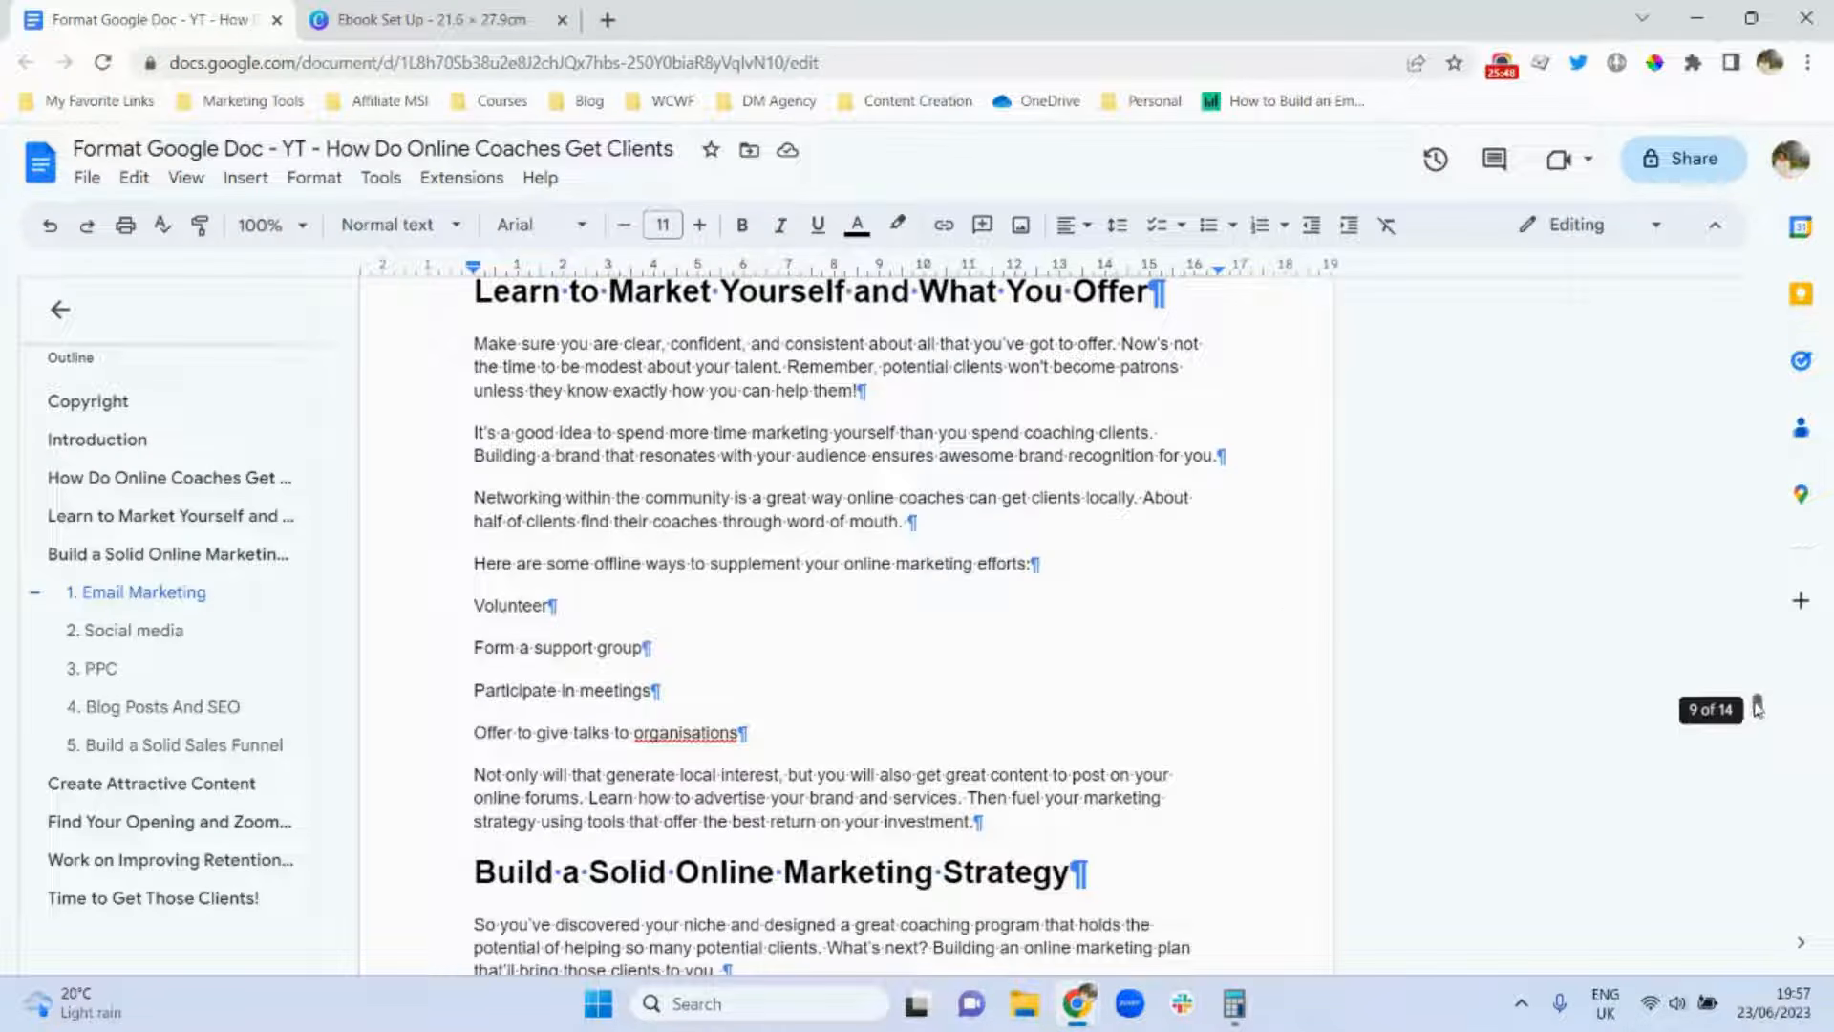
{"action": "left_click_drag", "start_coordinate": [1757, 708], "coordinate": [1770, 655]}
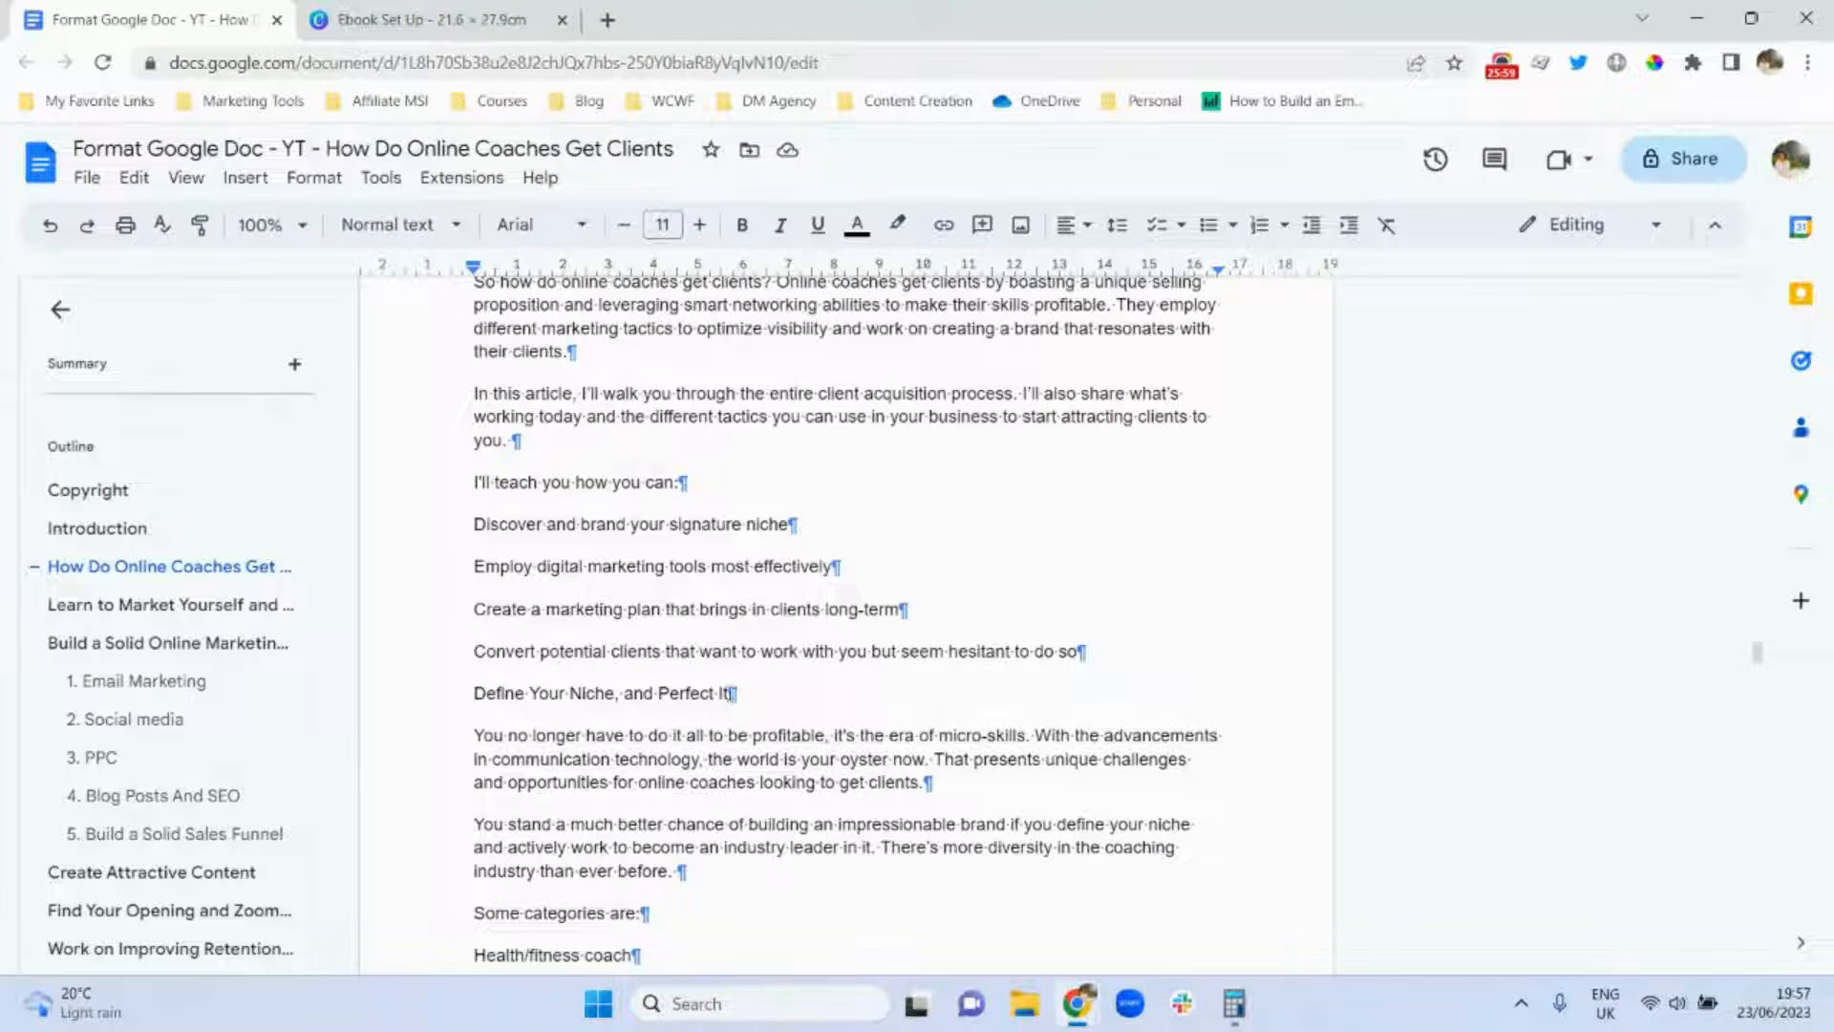
{"action": "triple_click", "coordinate": [561, 695]}
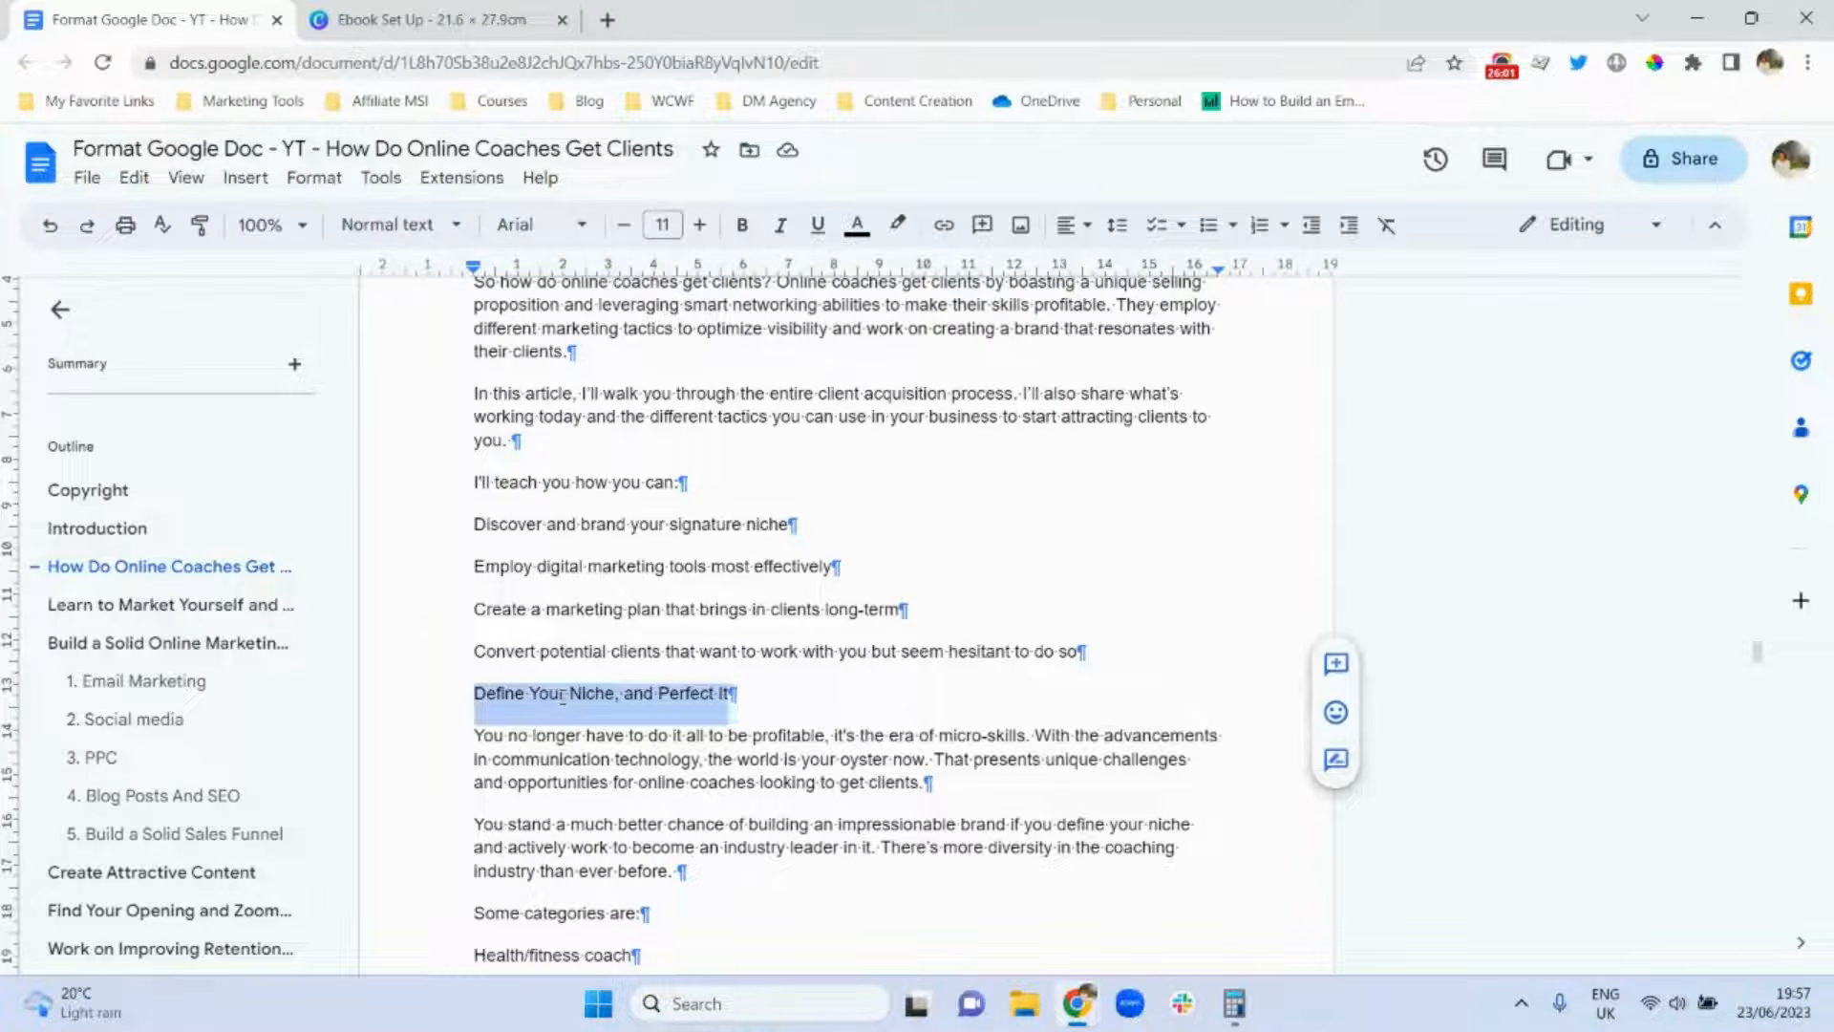
{"action": "left_click", "coordinate": [435, 227]}
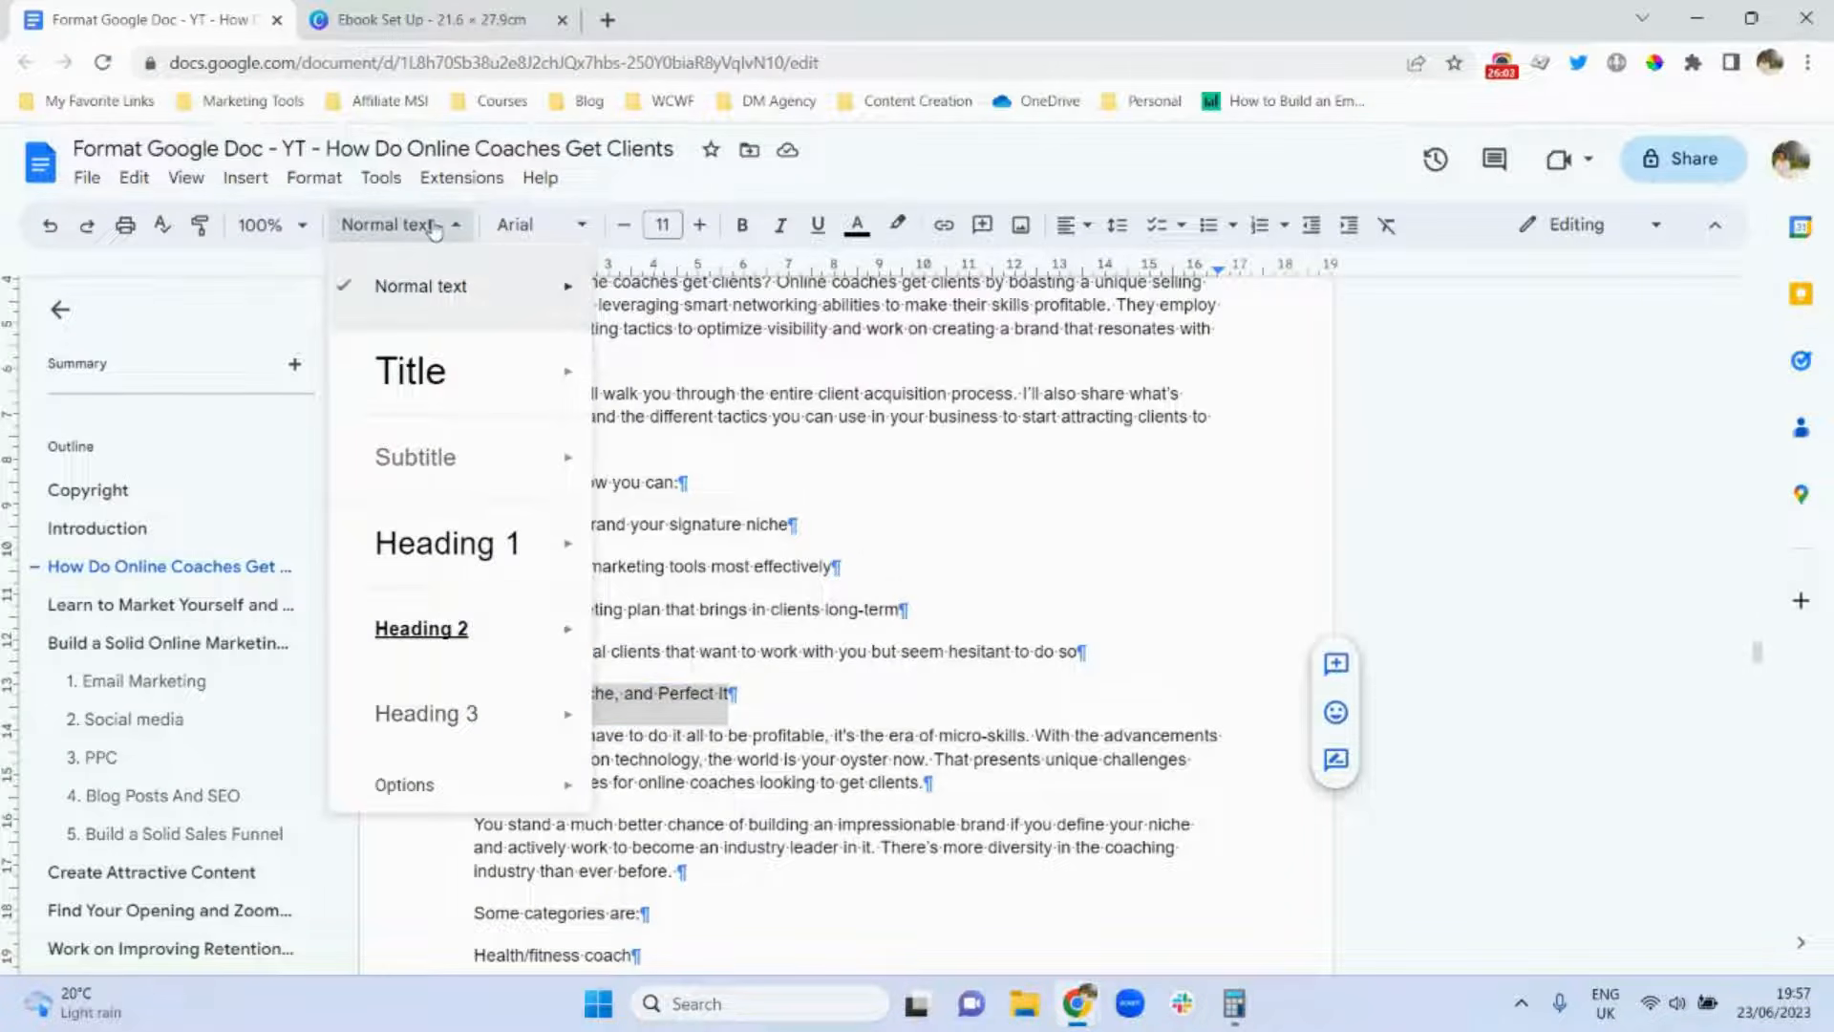
{"action": "left_click", "coordinate": [451, 626]}
{"action": "left_click", "coordinate": [901, 612]}
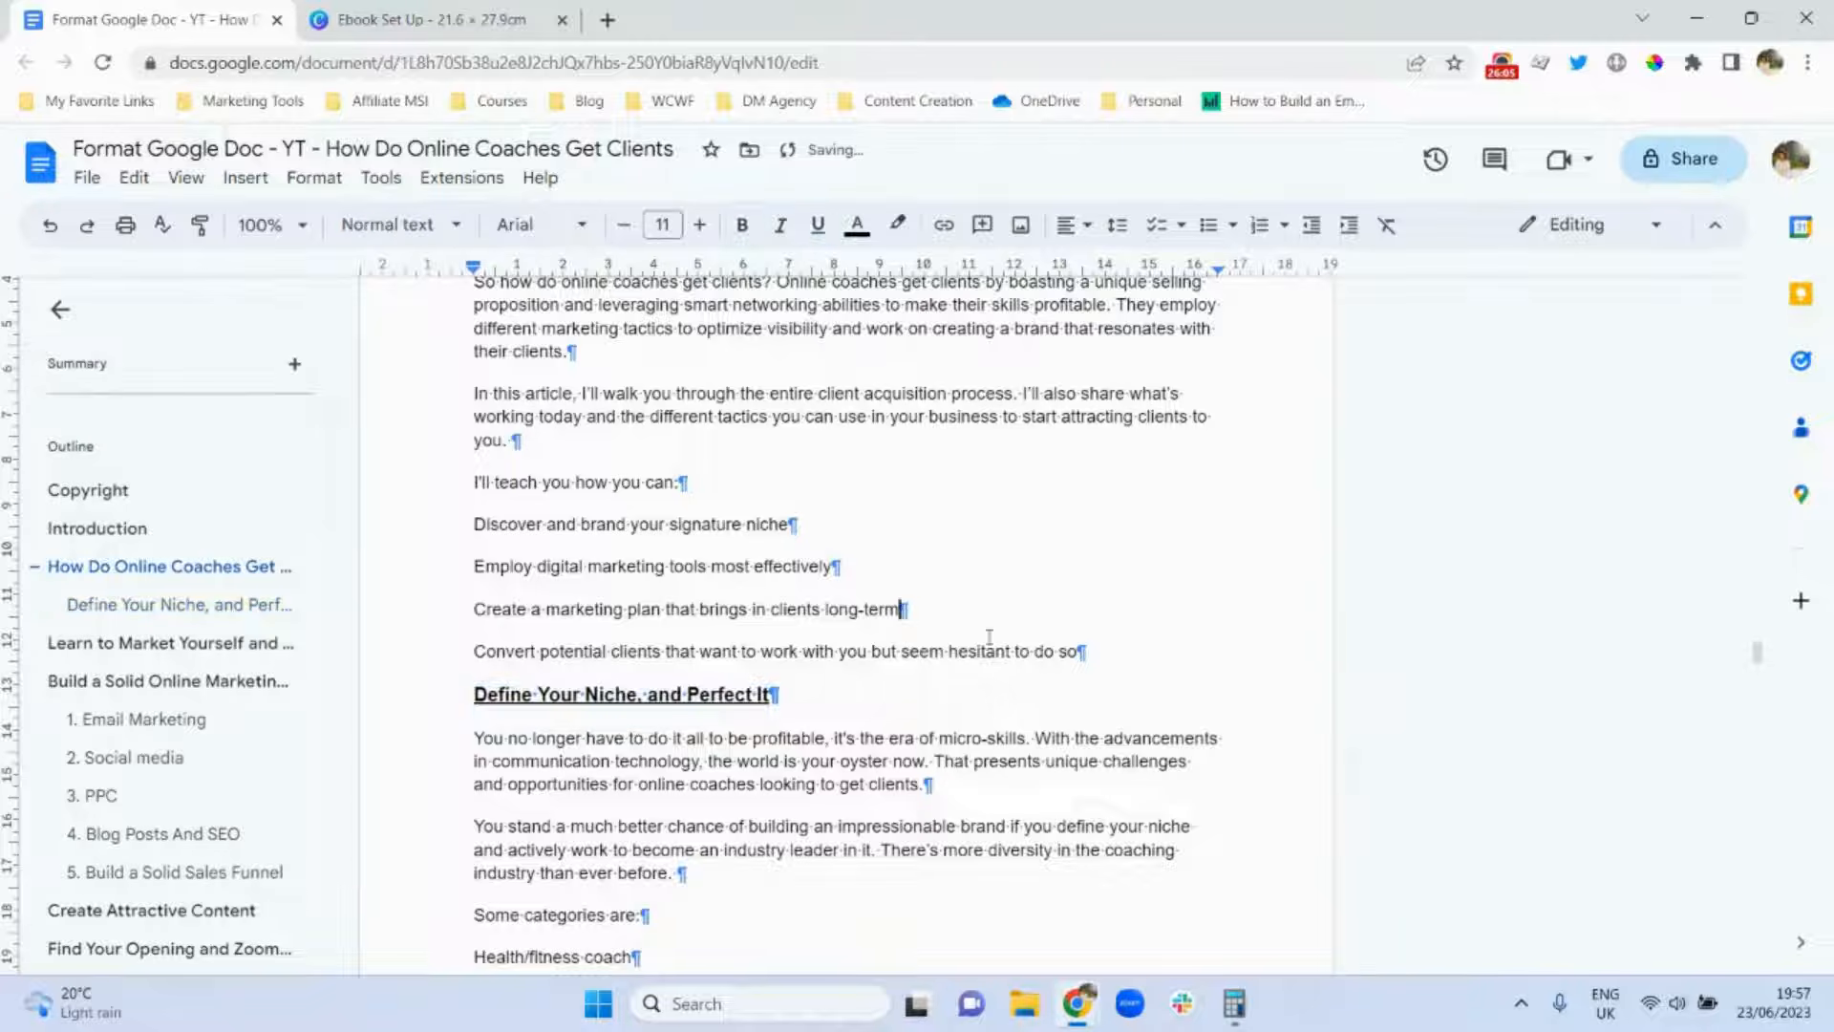
{"action": "left_click_drag", "start_coordinate": [1079, 650], "coordinate": [470, 523]}
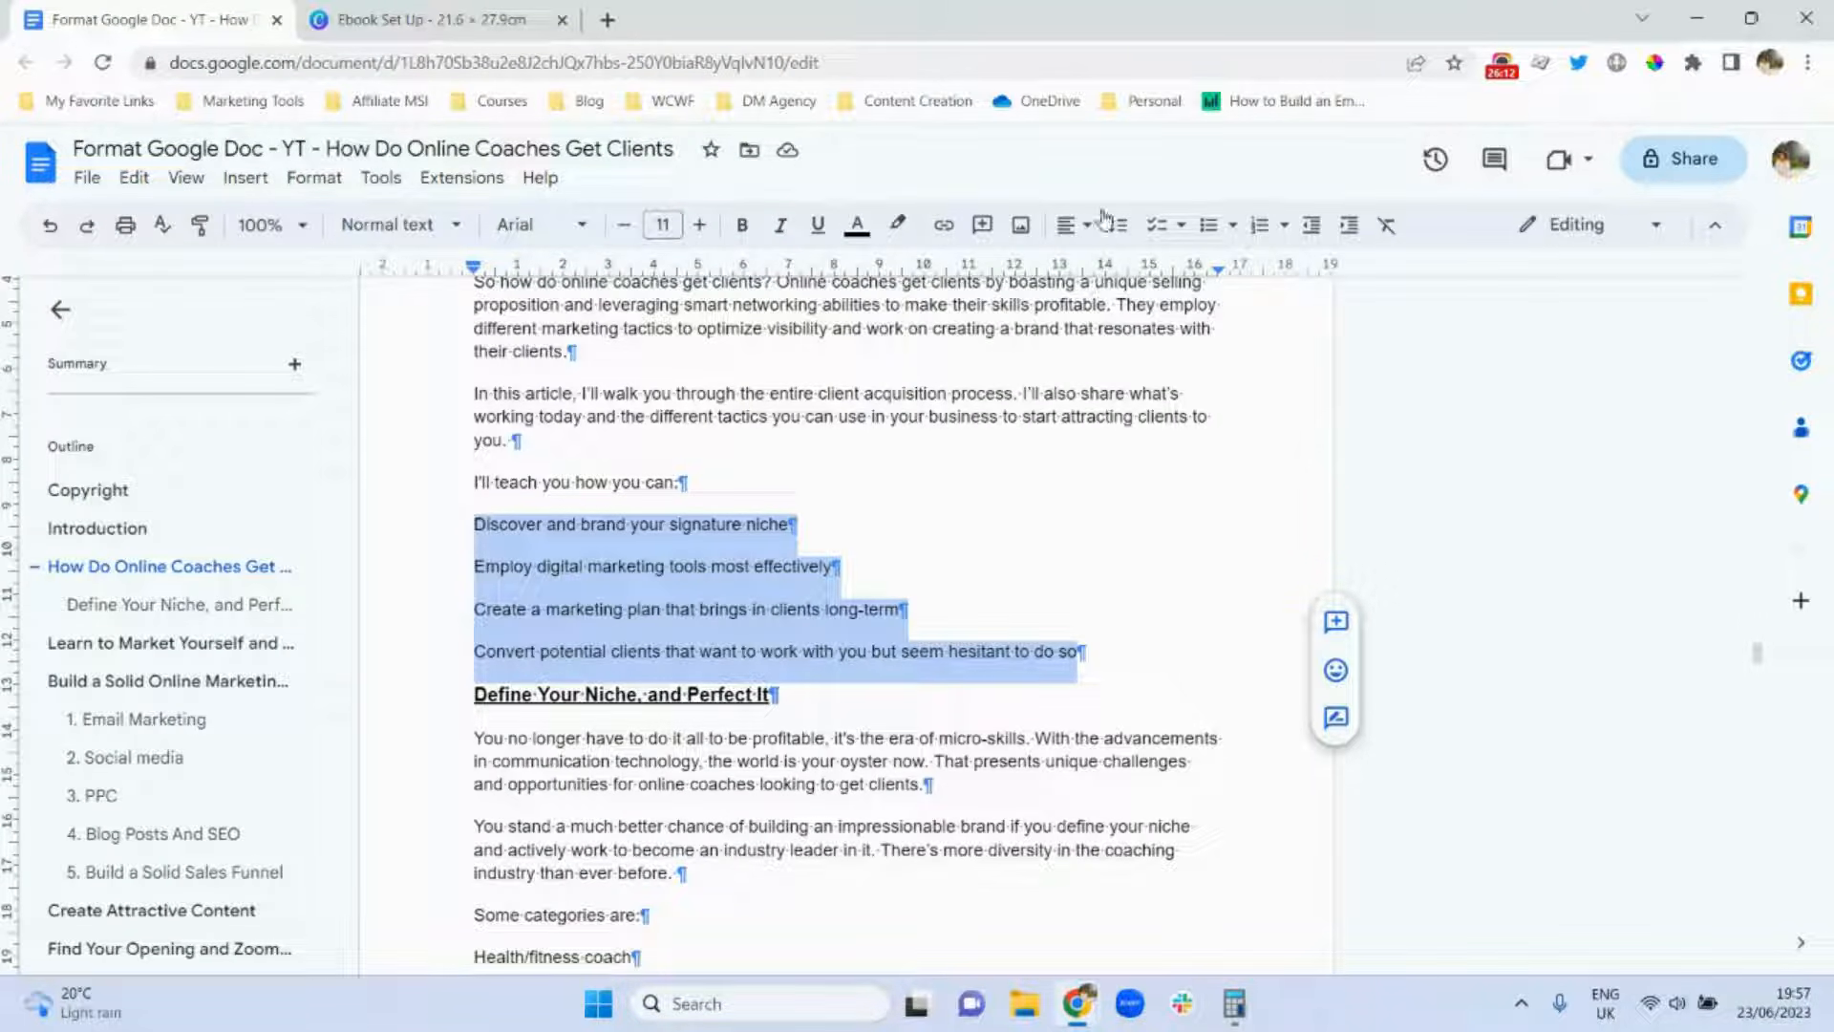
Bullet the four 'I'll teach you how you can' points, trying diamond, checkbox and numbered styles before plain bullets.
{"action": "left_click", "coordinate": [1209, 229]}
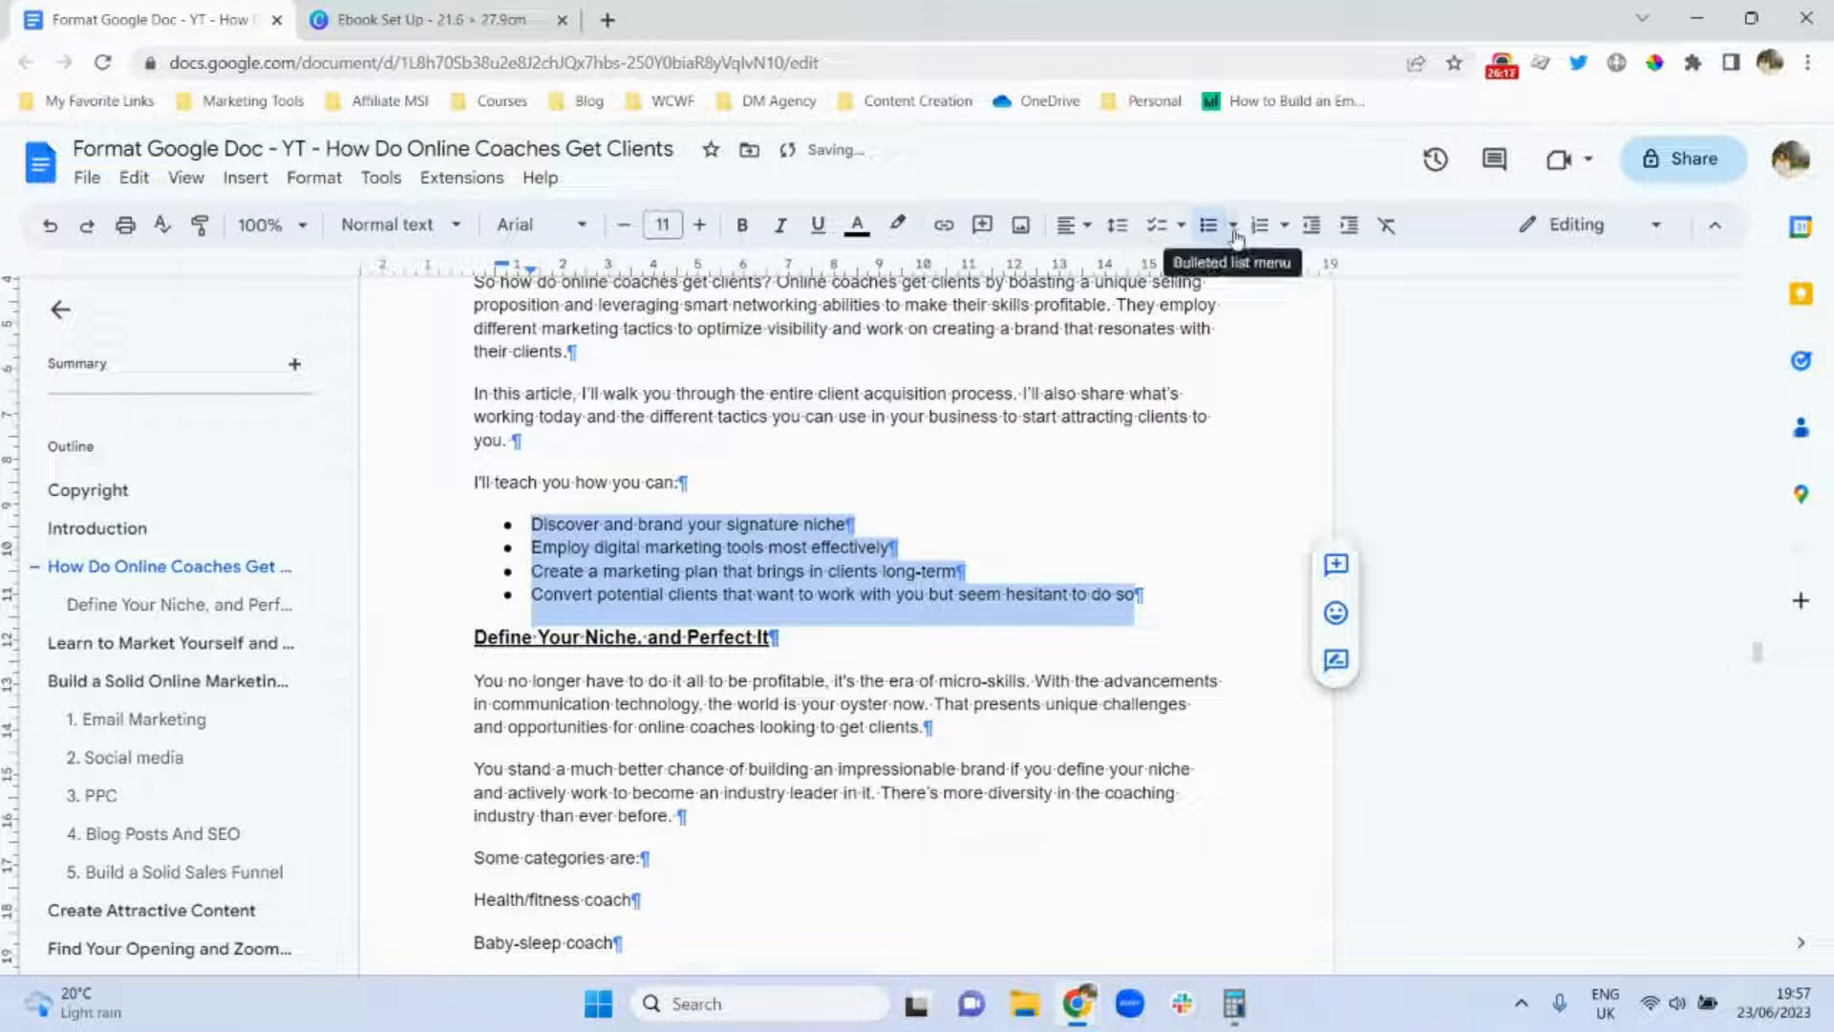
{"action": "left_click", "coordinate": [1233, 227]}
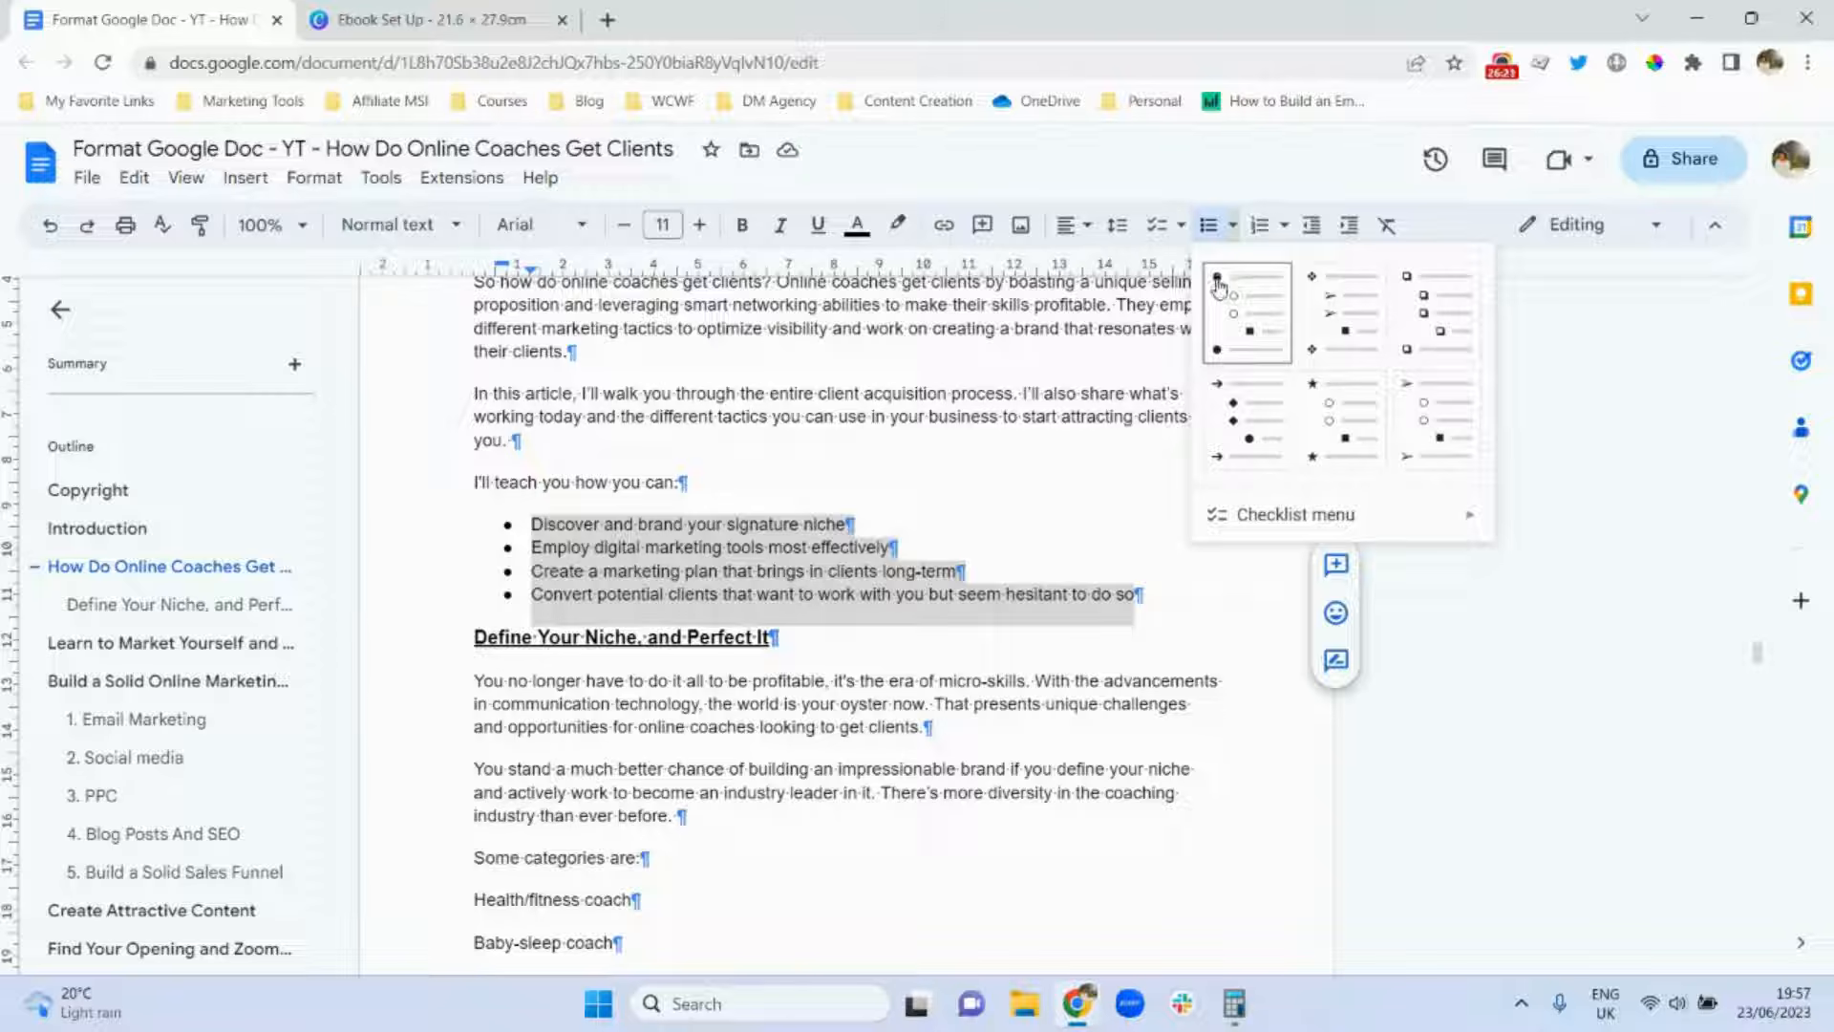
{"action": "left_click", "coordinate": [1321, 296]}
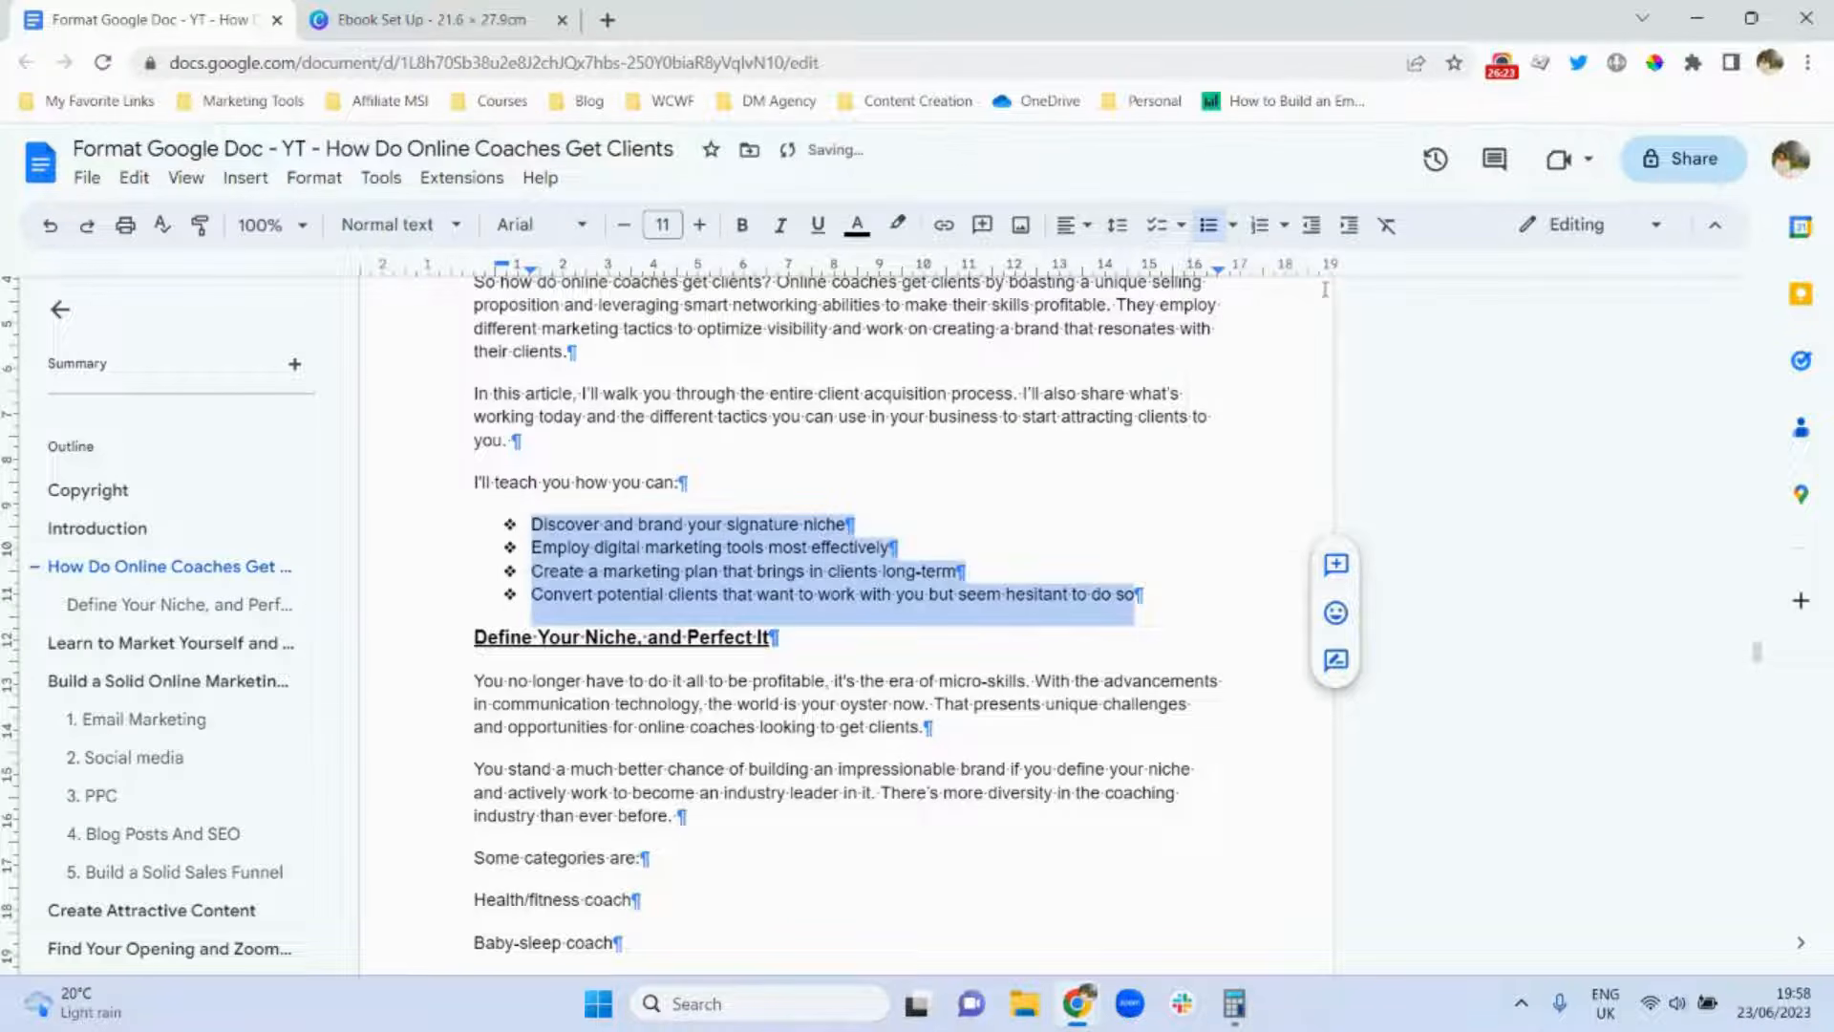
{"action": "left_click", "coordinate": [1234, 229]}
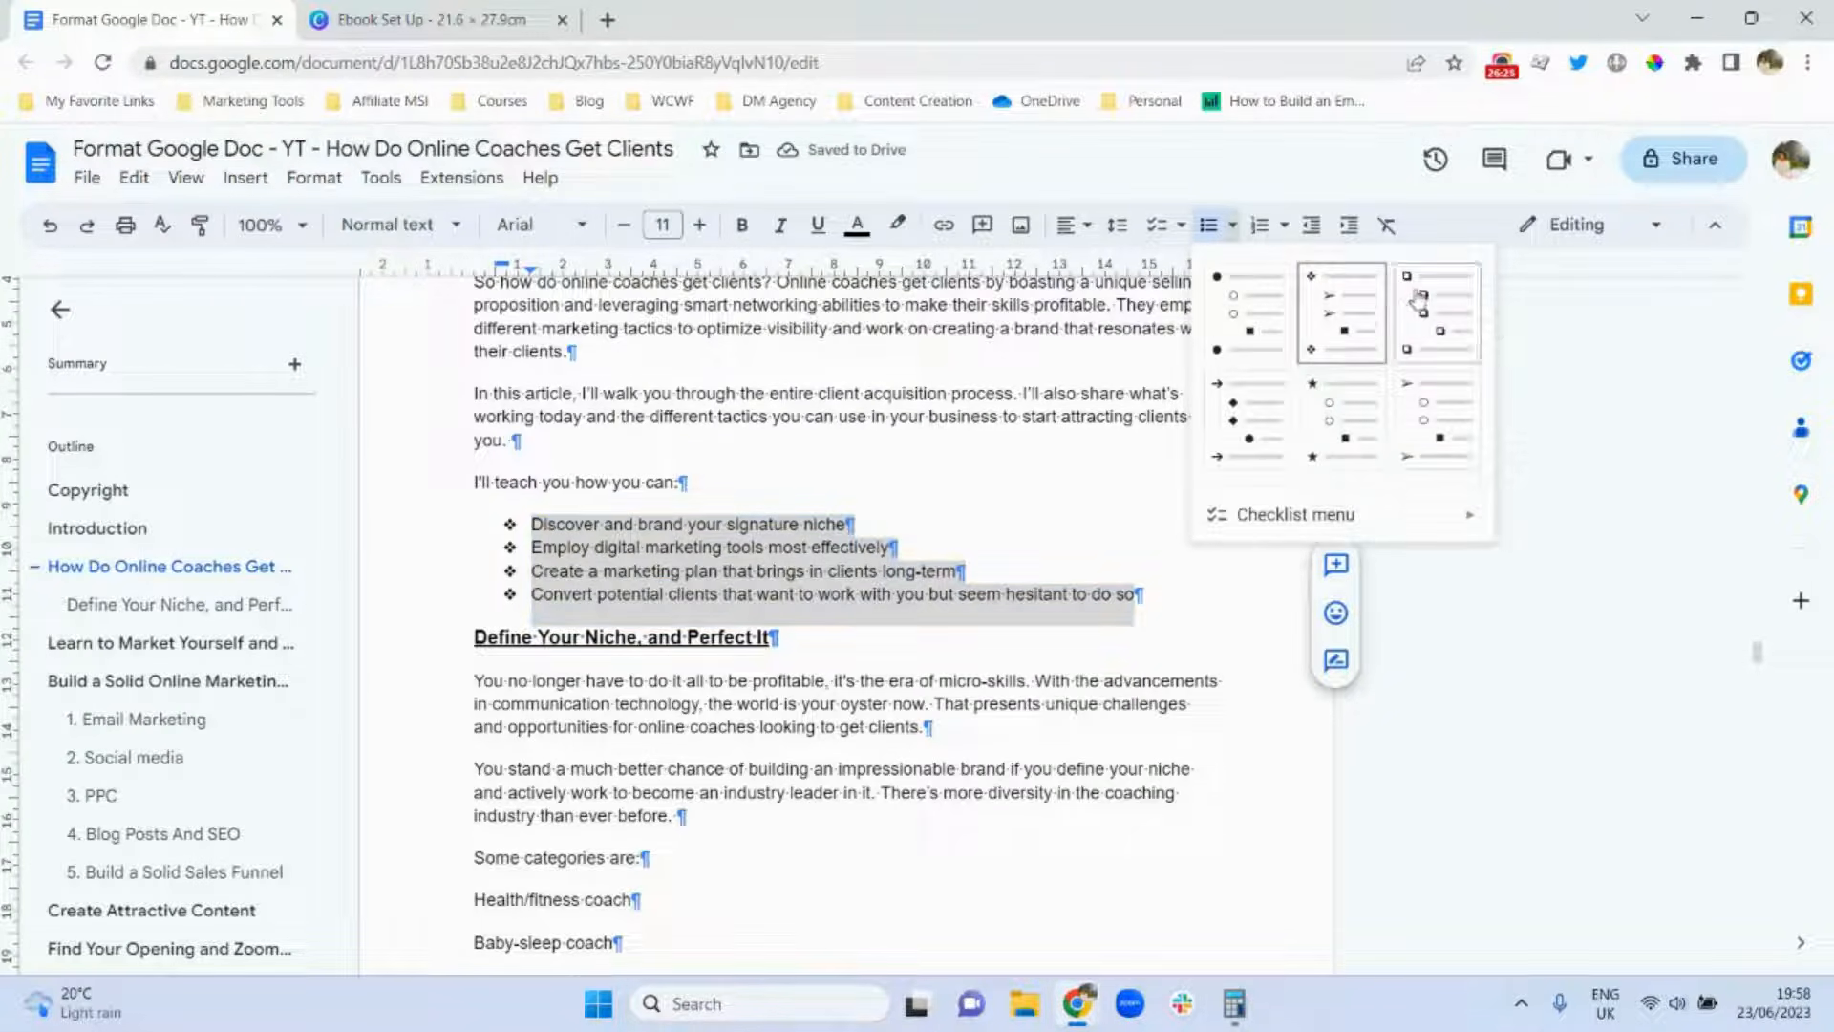
{"action": "left_click", "coordinate": [1417, 291]}
{"action": "left_click", "coordinate": [1233, 225]}
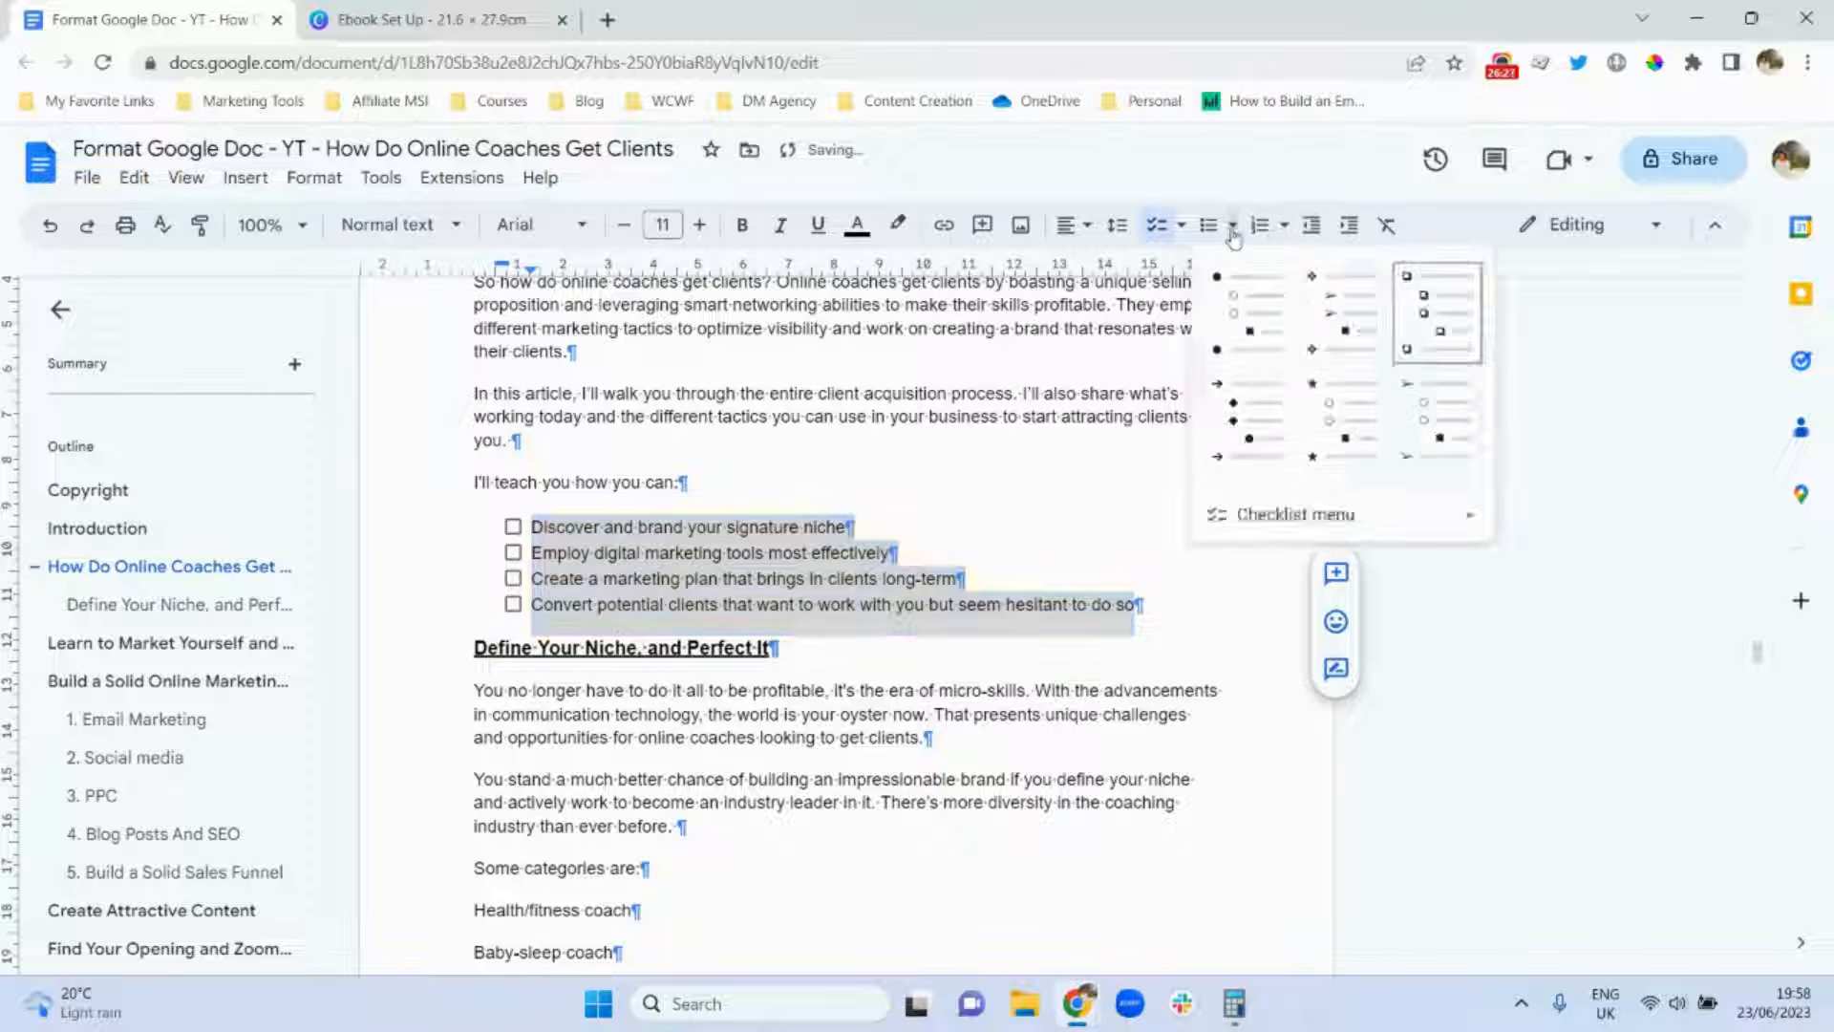
{"action": "left_click", "coordinate": [1234, 305]}
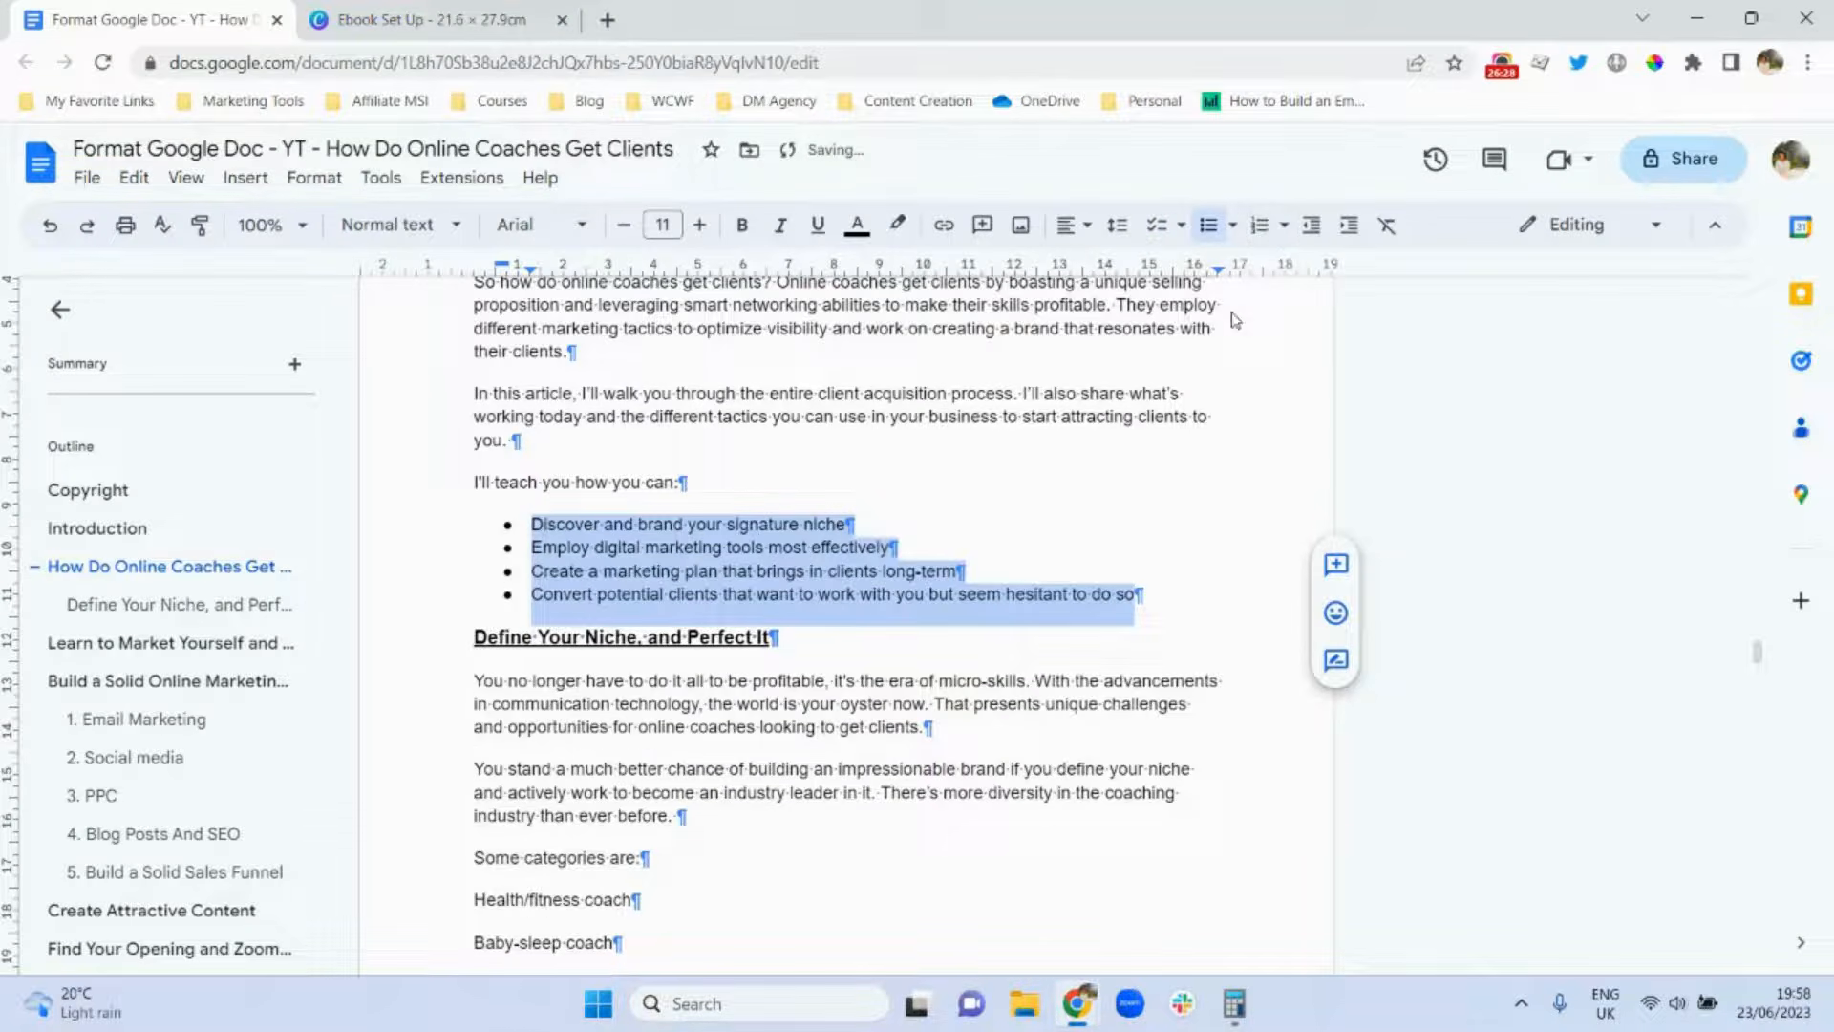
{"action": "left_click", "coordinate": [1258, 231]}
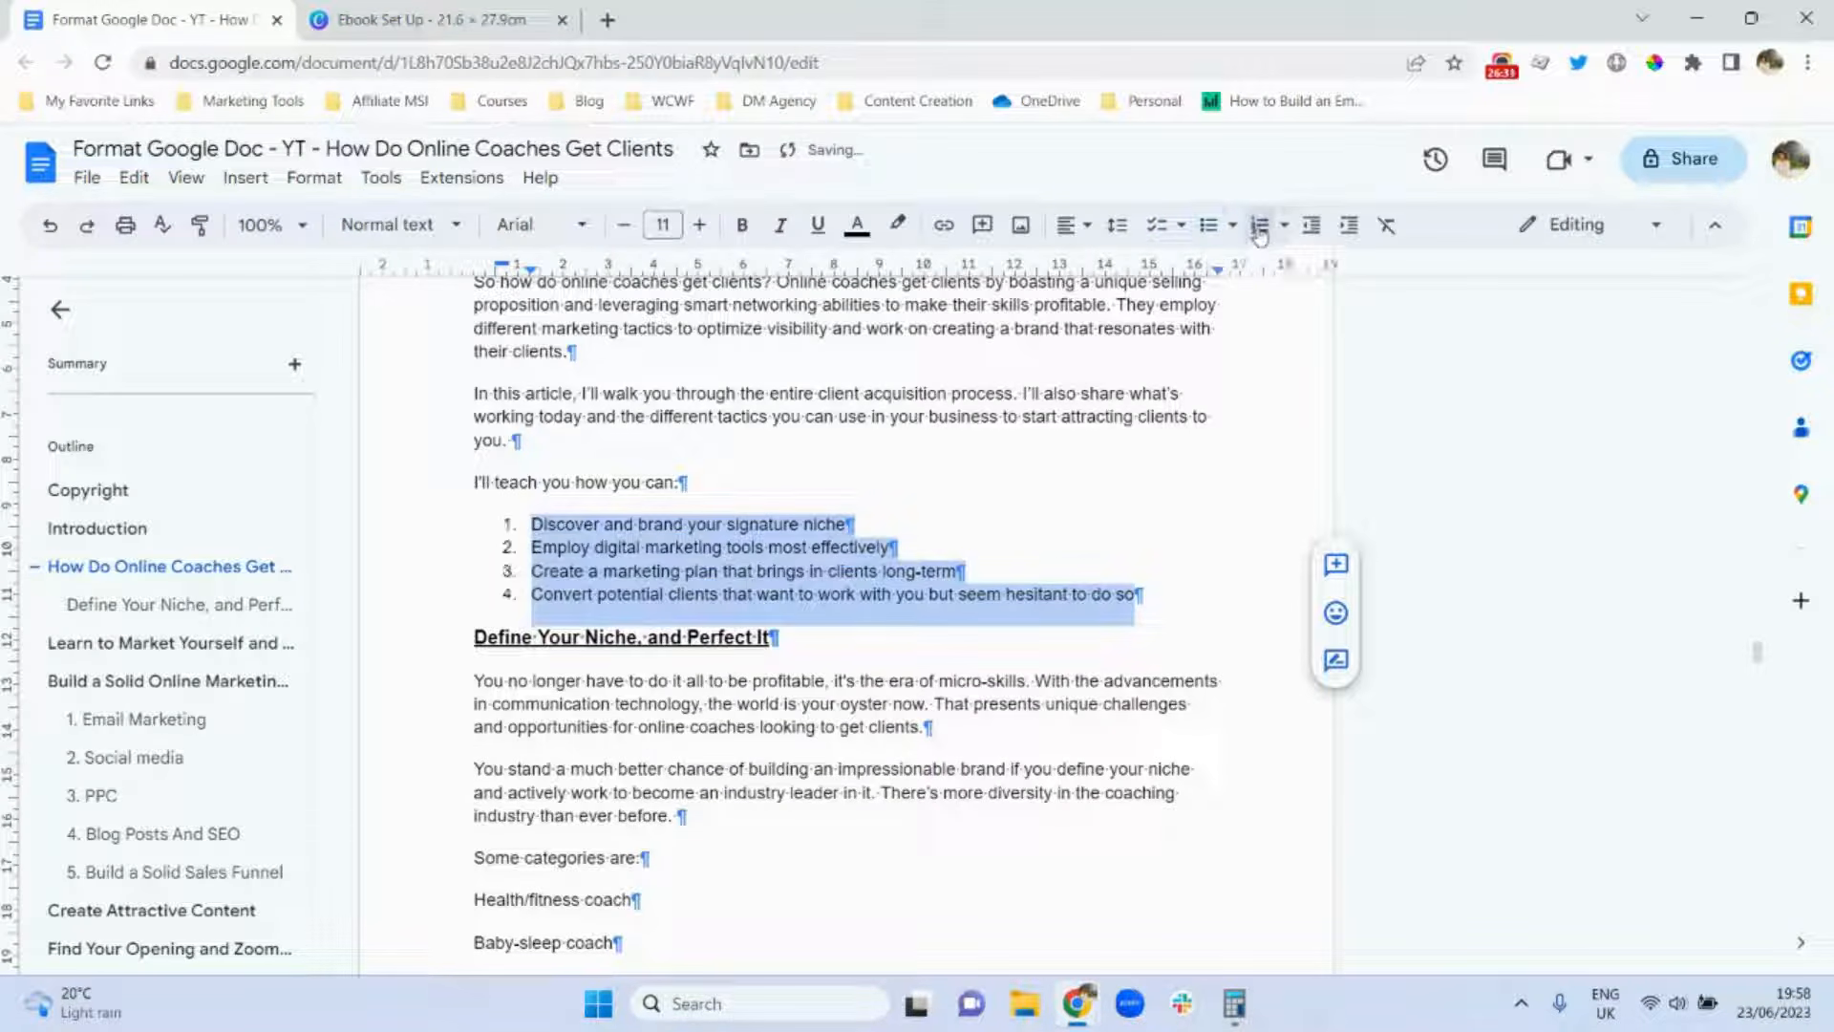
{"action": "left_click", "coordinate": [1207, 227]}
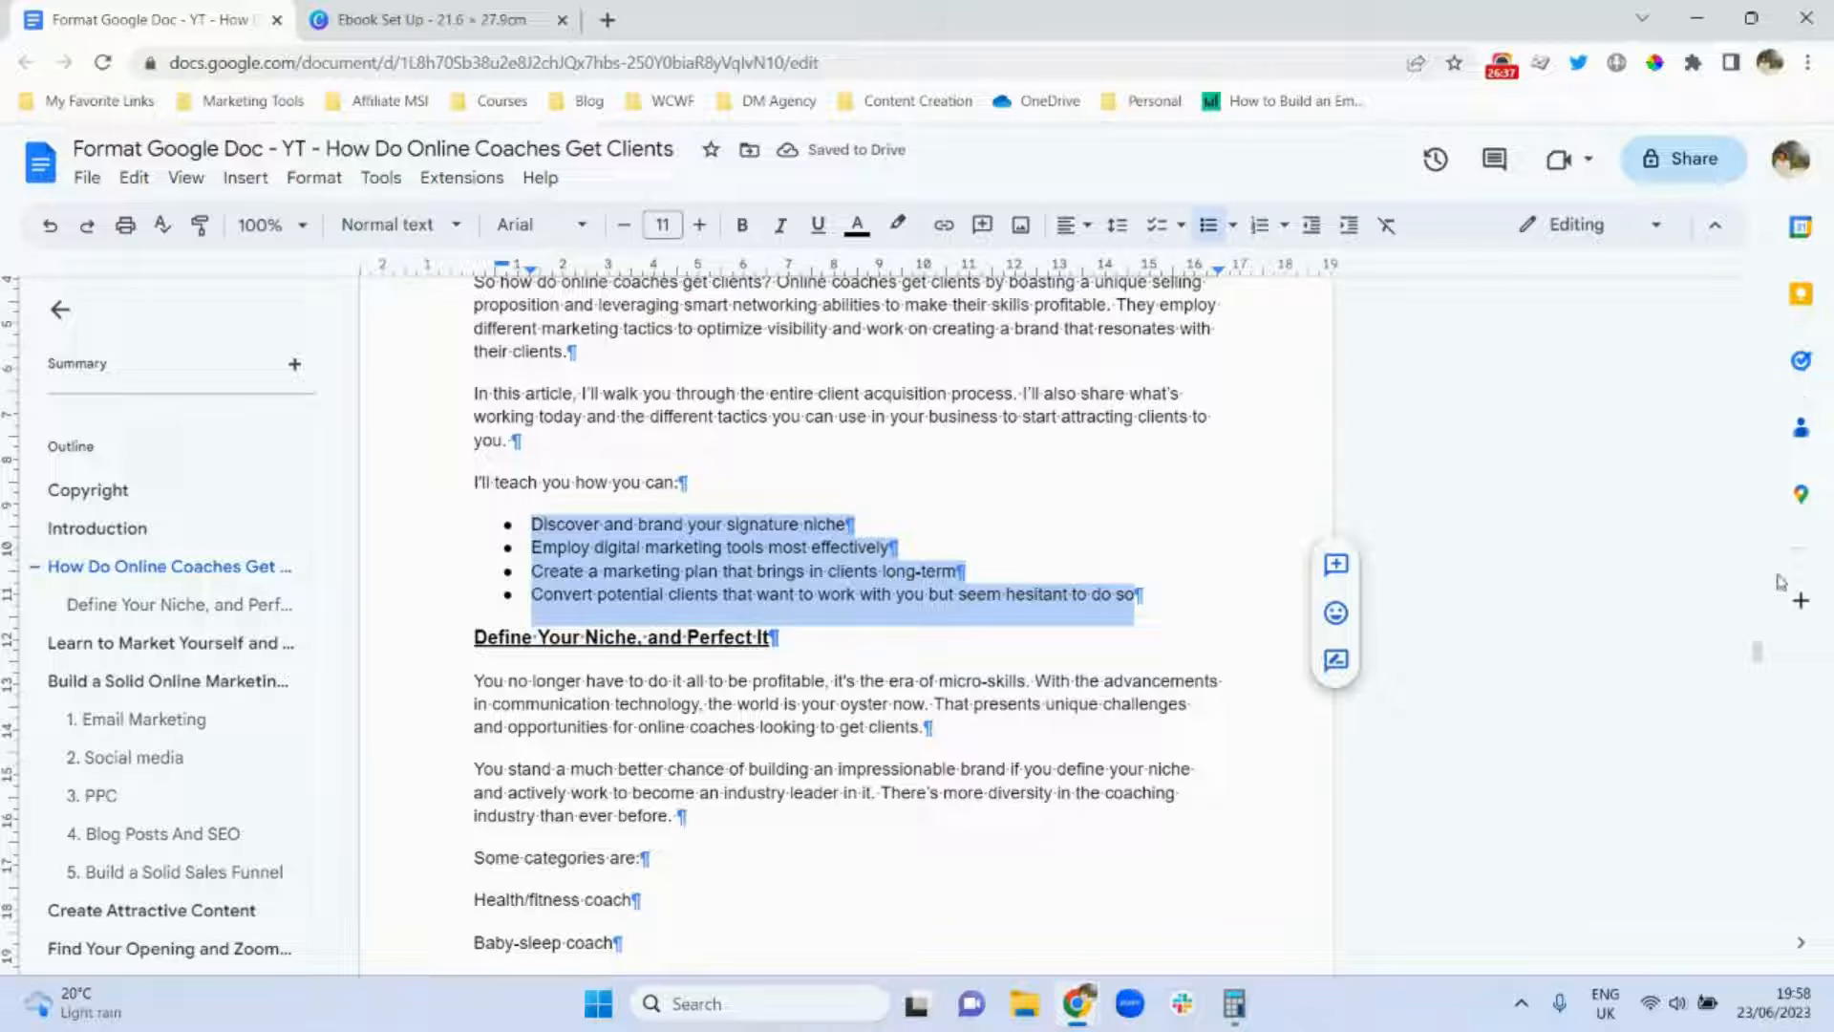
Turn the six coach category lines into a plain bulleted list.
{"action": "left_click_drag", "start_coordinate": [1760, 657], "coordinate": [1765, 677]}
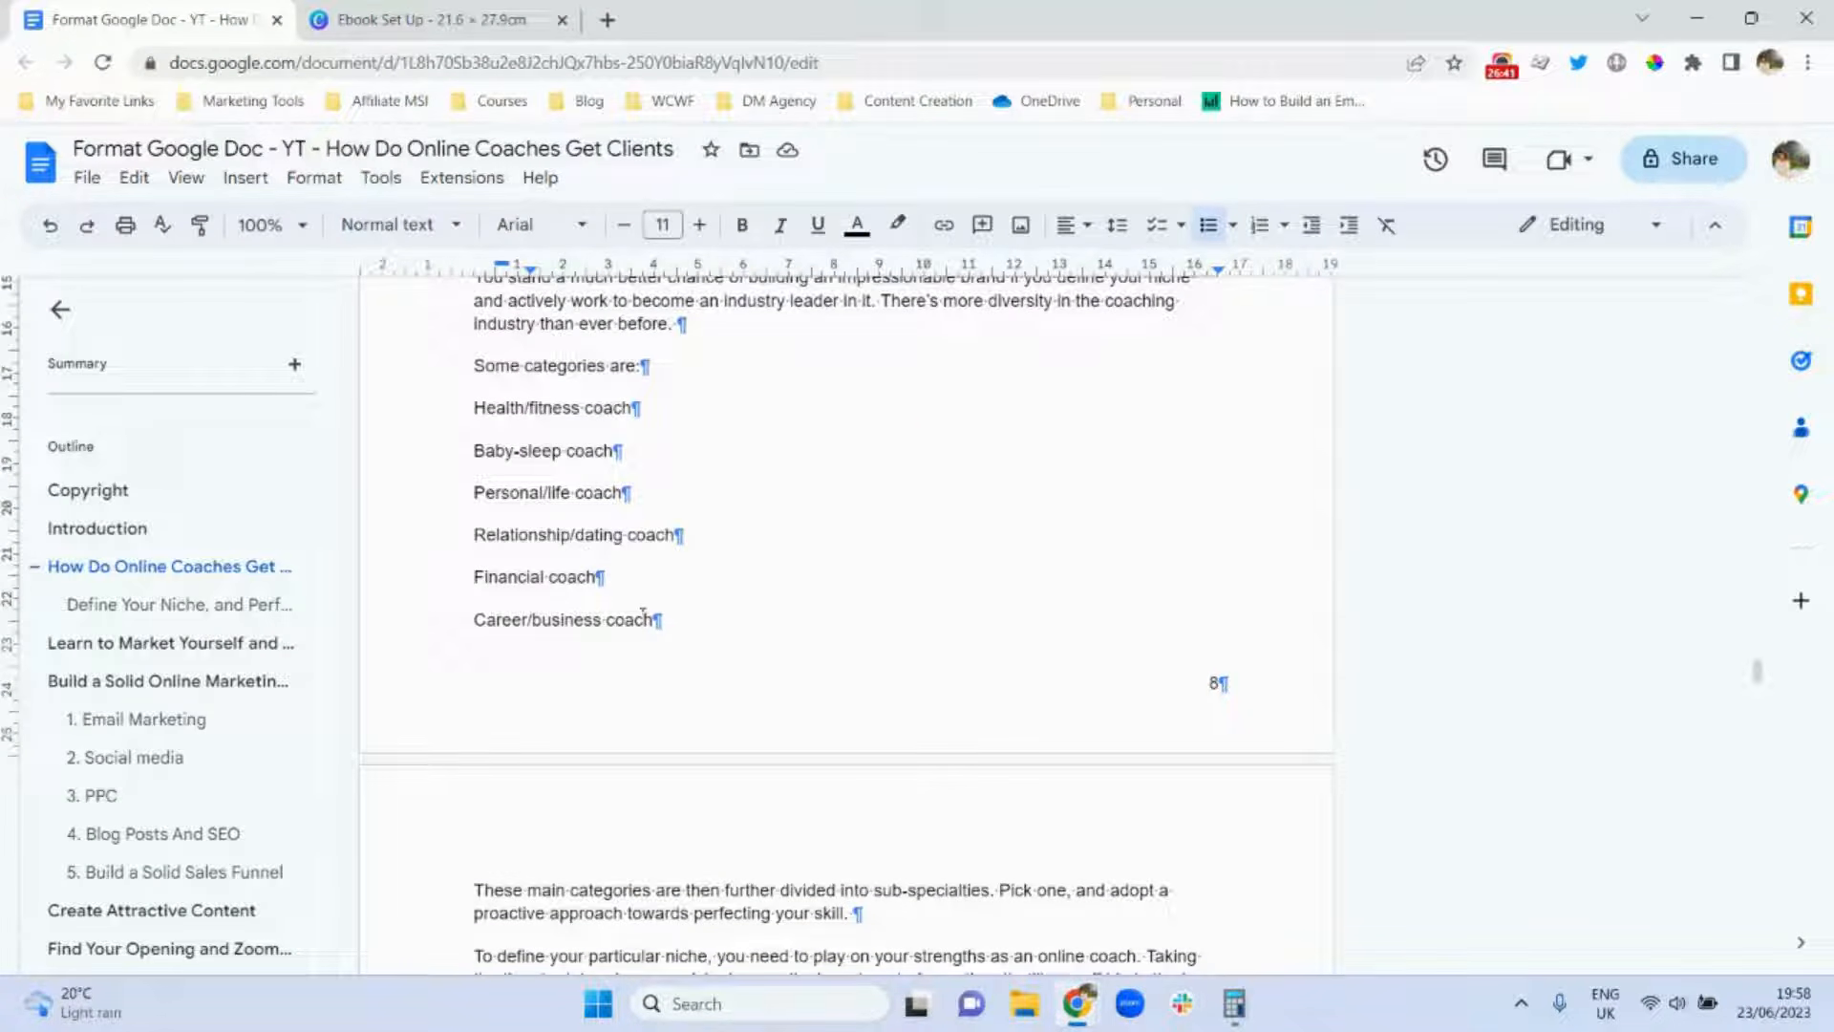
{"action": "mouse_move", "coordinate": [658, 620]}
{"action": "left_mouse_down"}
{"action": "mouse_move", "coordinate": [549, 450]}
{"action": "mouse_move", "coordinate": [475, 408]}
{"action": "mouse_move", "coordinate": [480, 426]}
{"action": "left_mouse_up"}
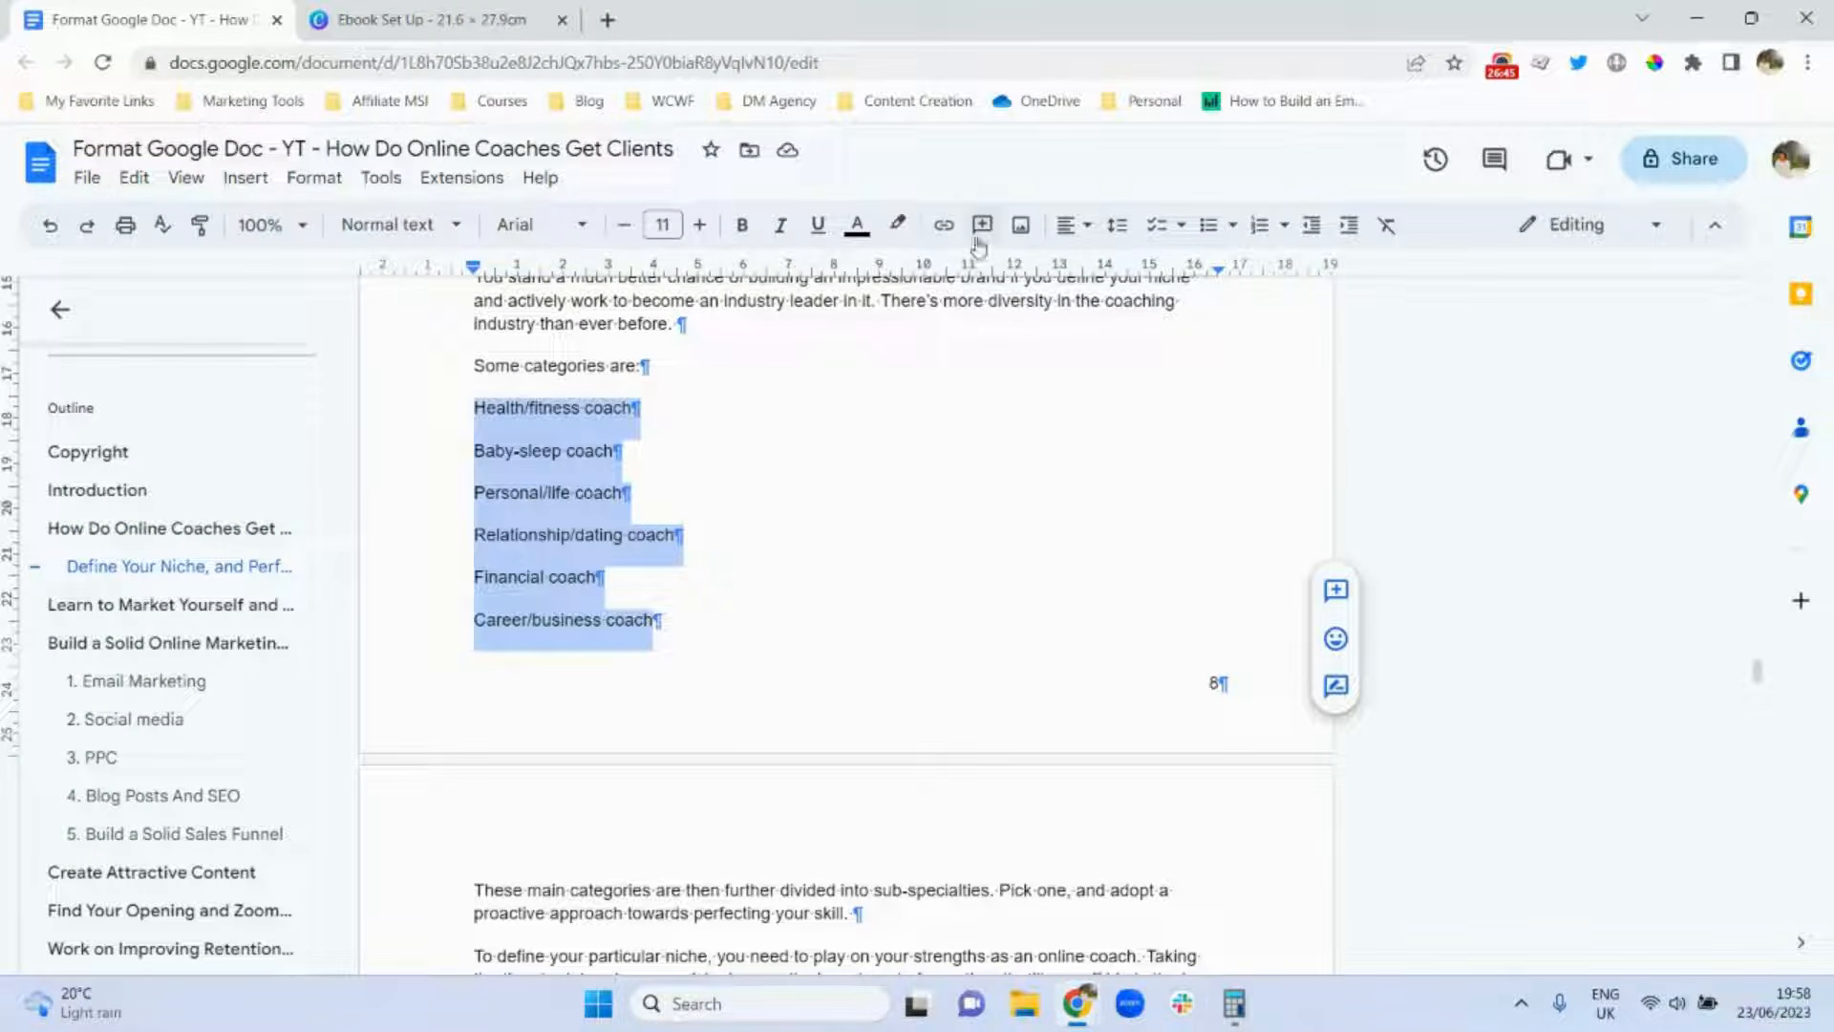
{"action": "left_click", "coordinate": [1209, 239]}
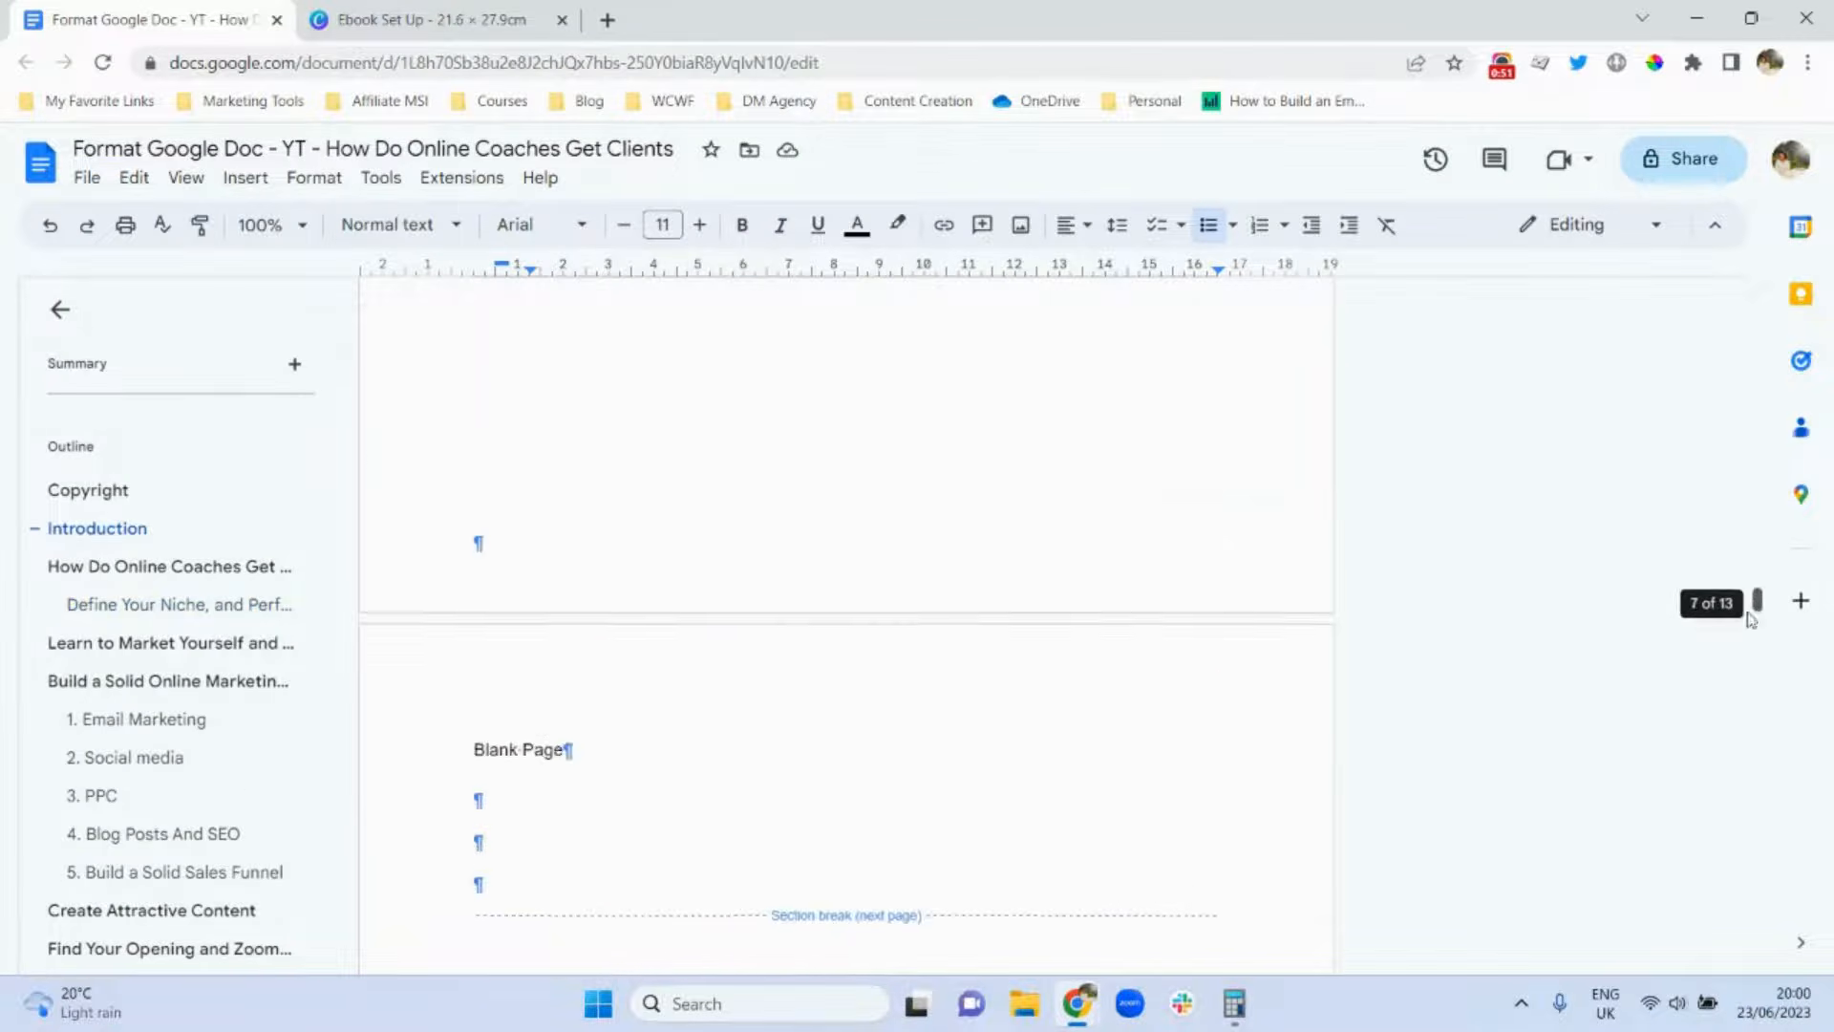
Scroll down to the References section on the last page, 13 of 13.
{"action": "mouse_move", "coordinate": [1757, 602]}
{"action": "left_mouse_down"}
{"action": "mouse_move", "coordinate": [1756, 932]}
{"action": "mouse_move", "coordinate": [1732, 606]}
{"action": "left_mouse_up"}
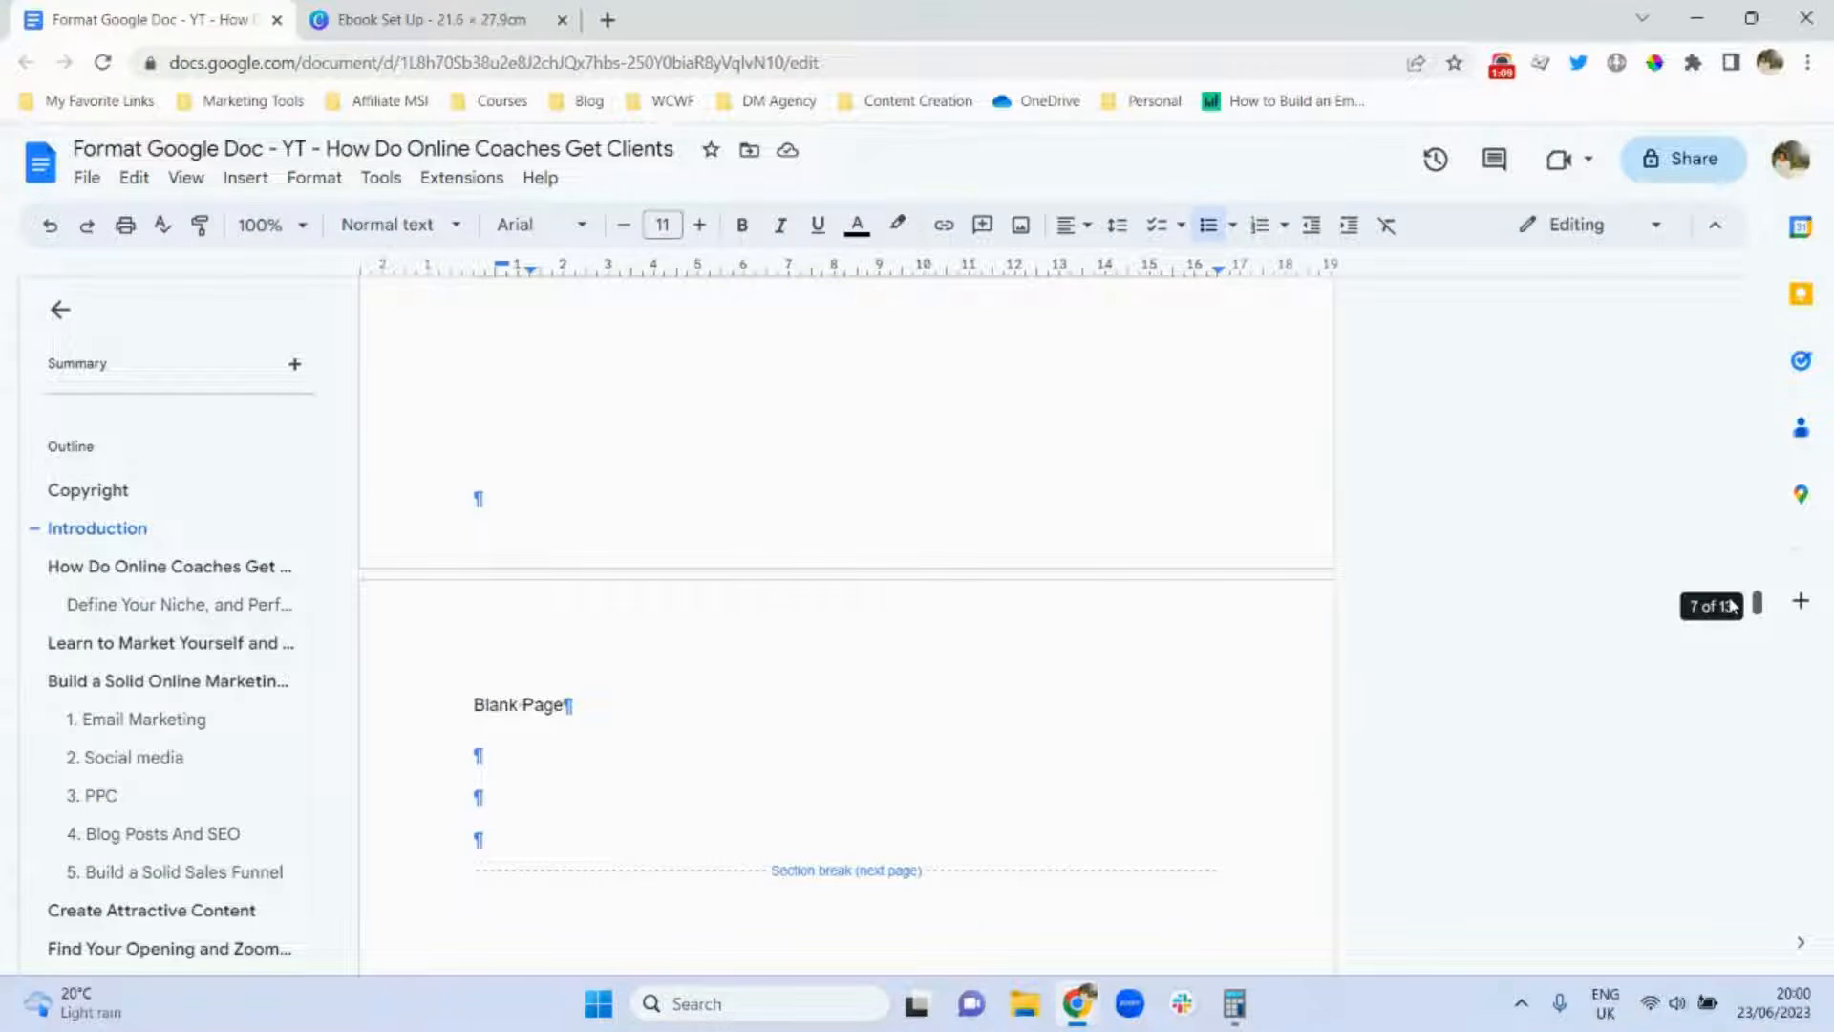
{"action": "left_click_drag", "start_coordinate": [1731, 601], "coordinate": [1734, 928]}
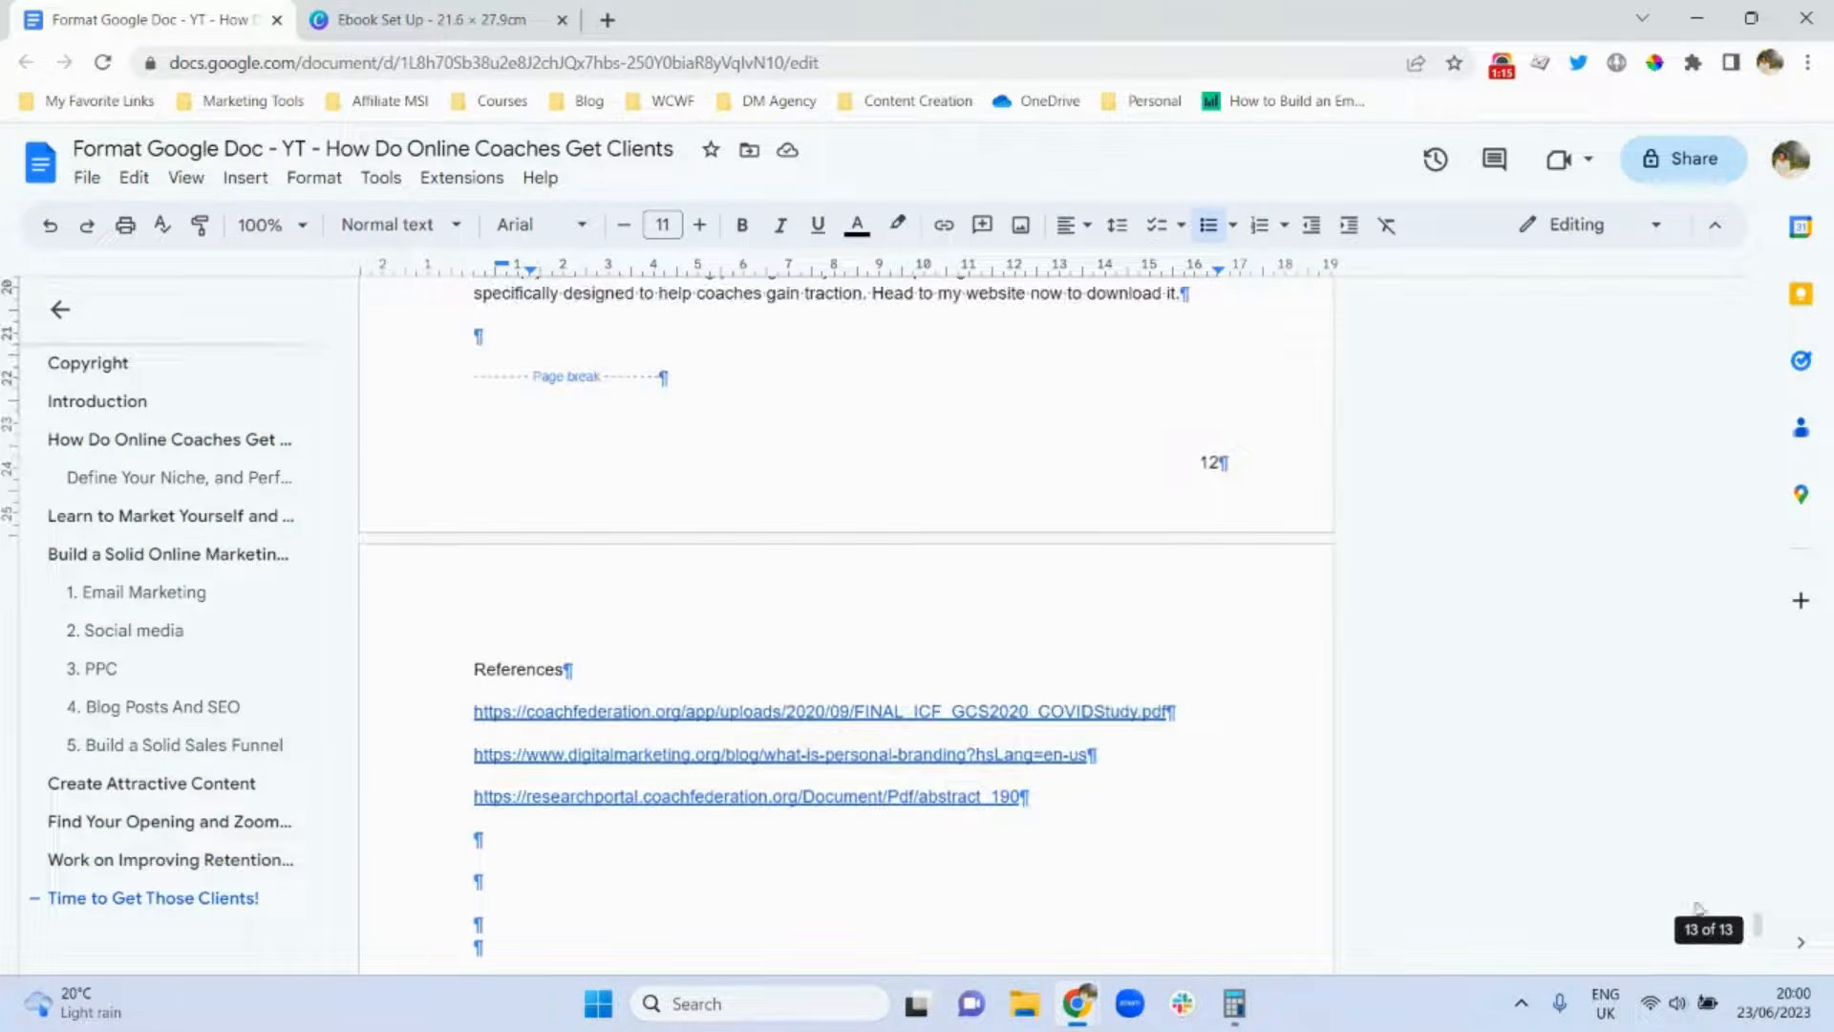
Apply Heading 1 and bold to the References title.
{"action": "double_click", "coordinate": [515, 670]}
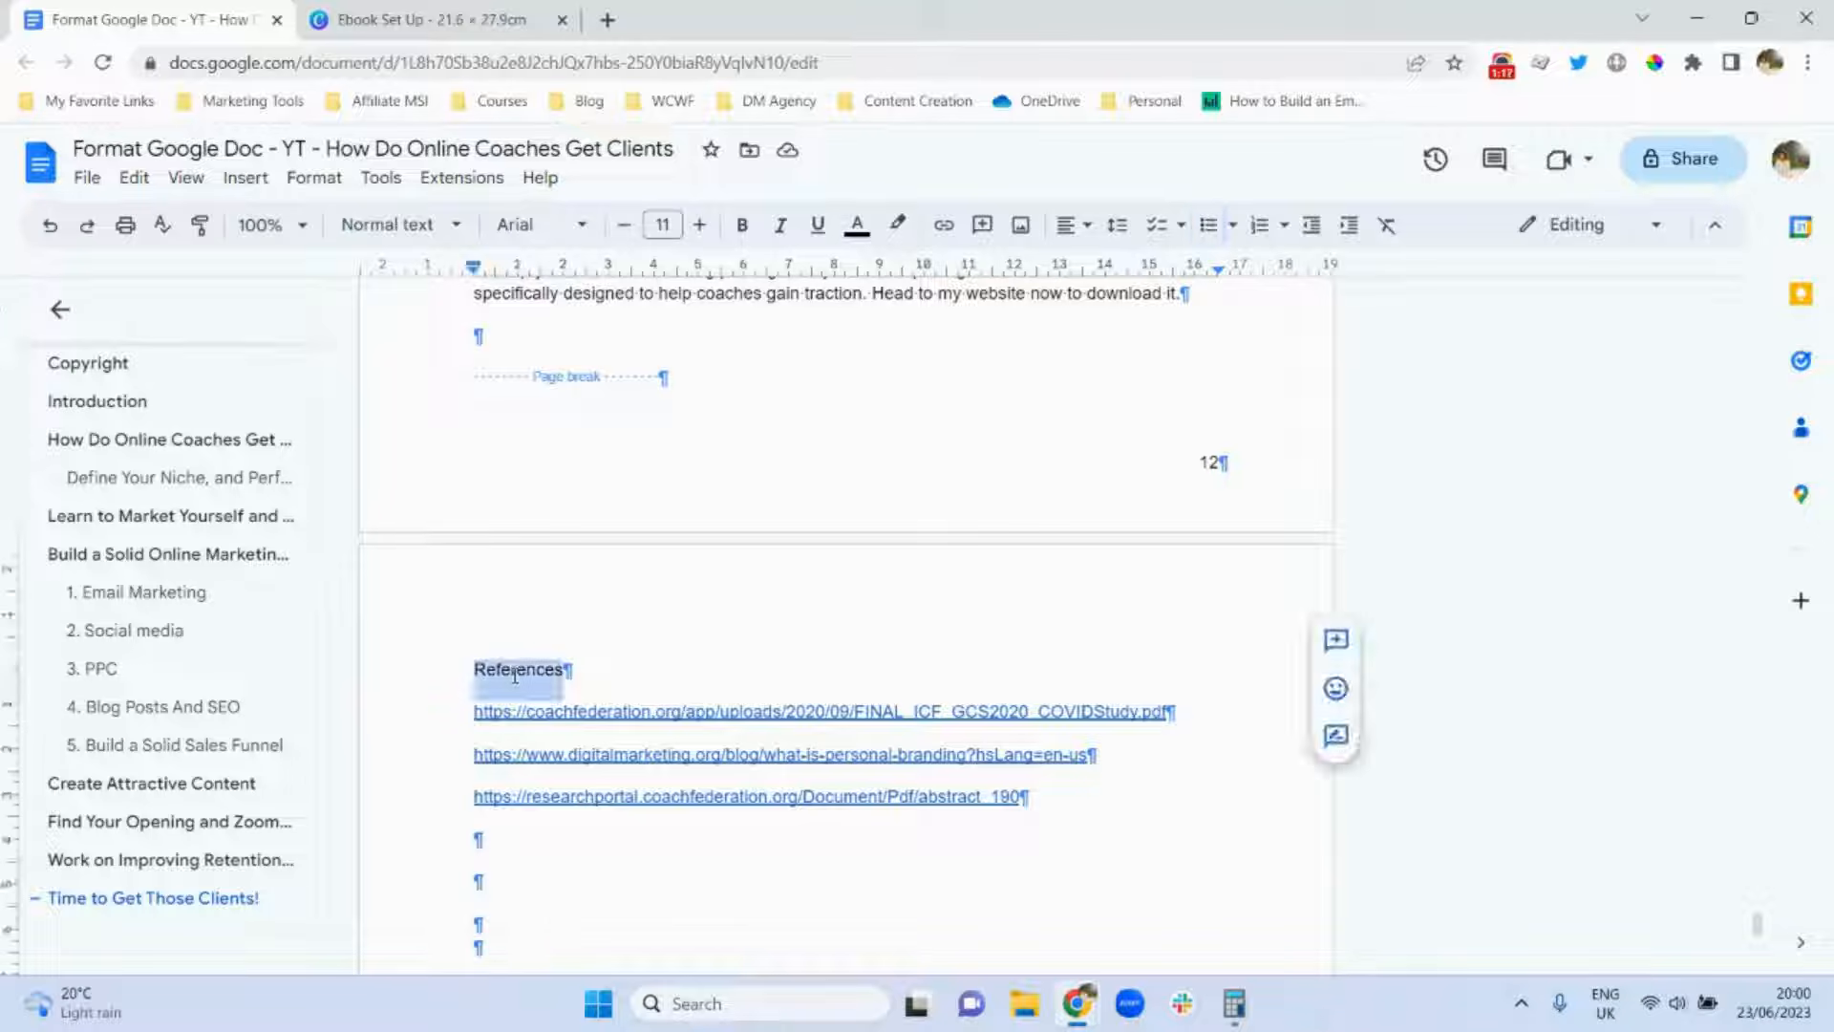
{"action": "left_click", "coordinate": [399, 226]}
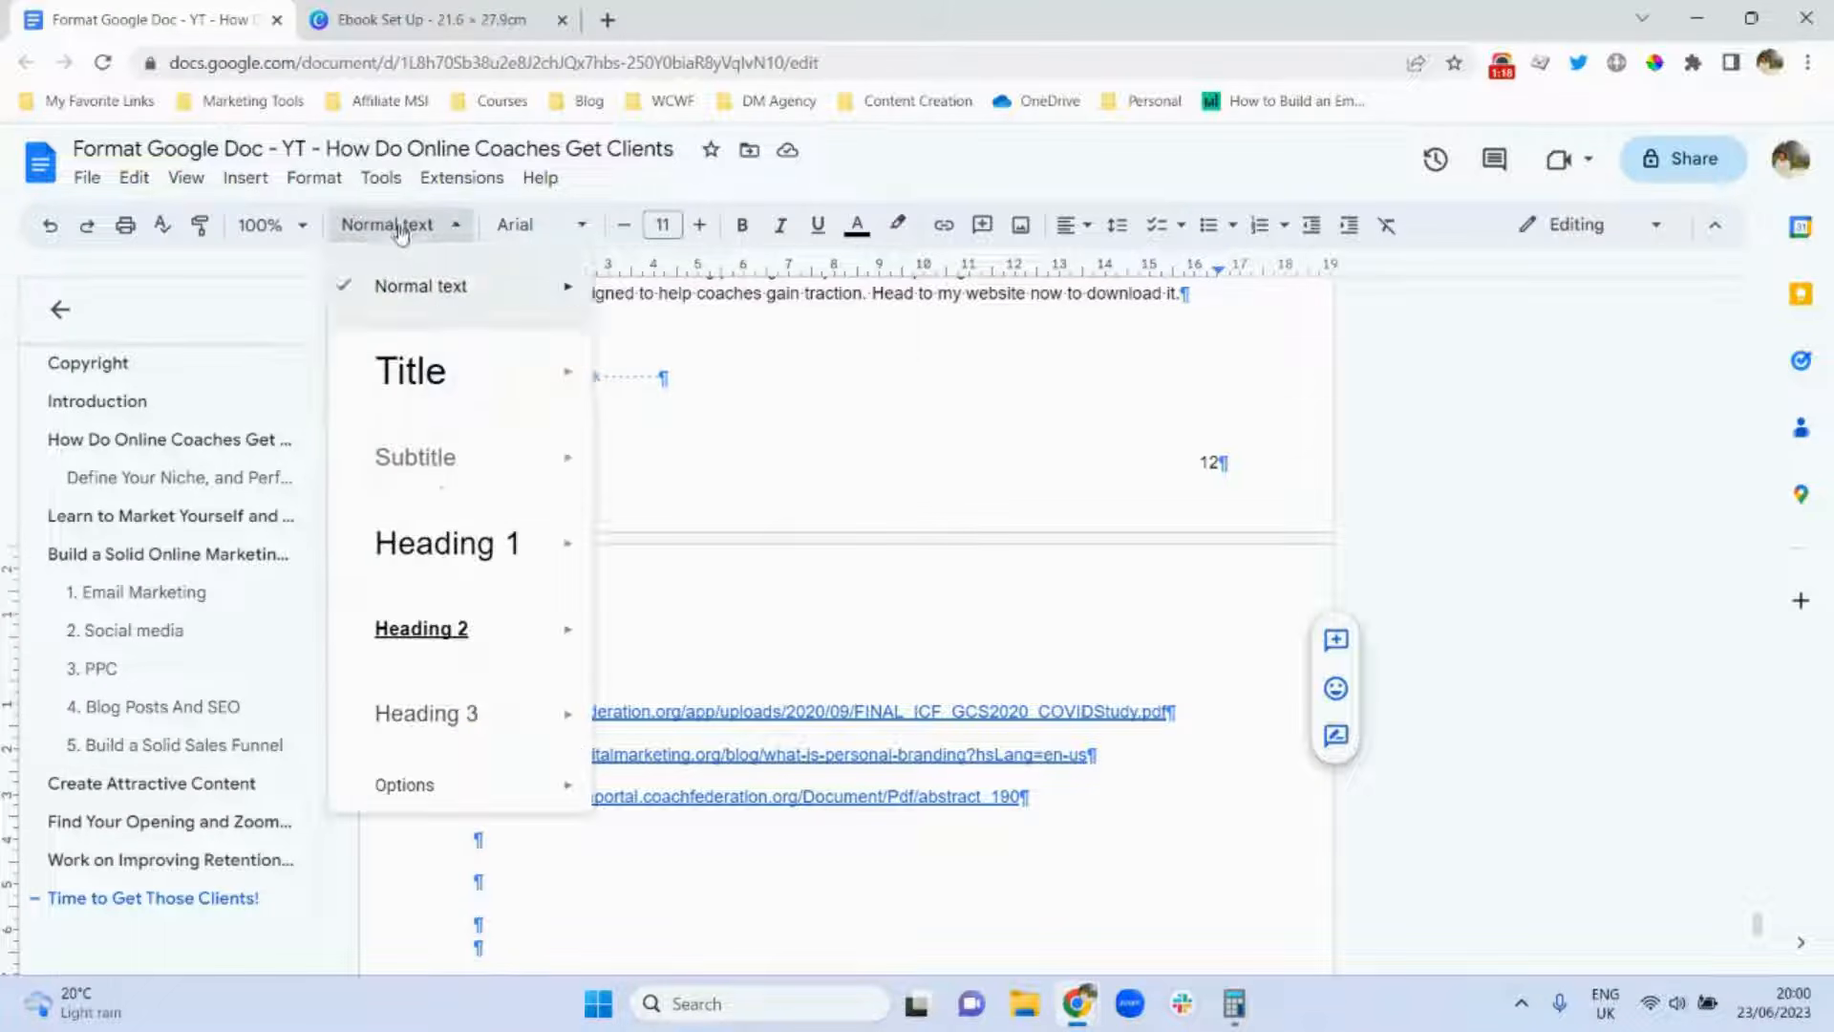
{"action": "left_click", "coordinate": [458, 540]}
{"action": "key", "text": "ctrl+b"}
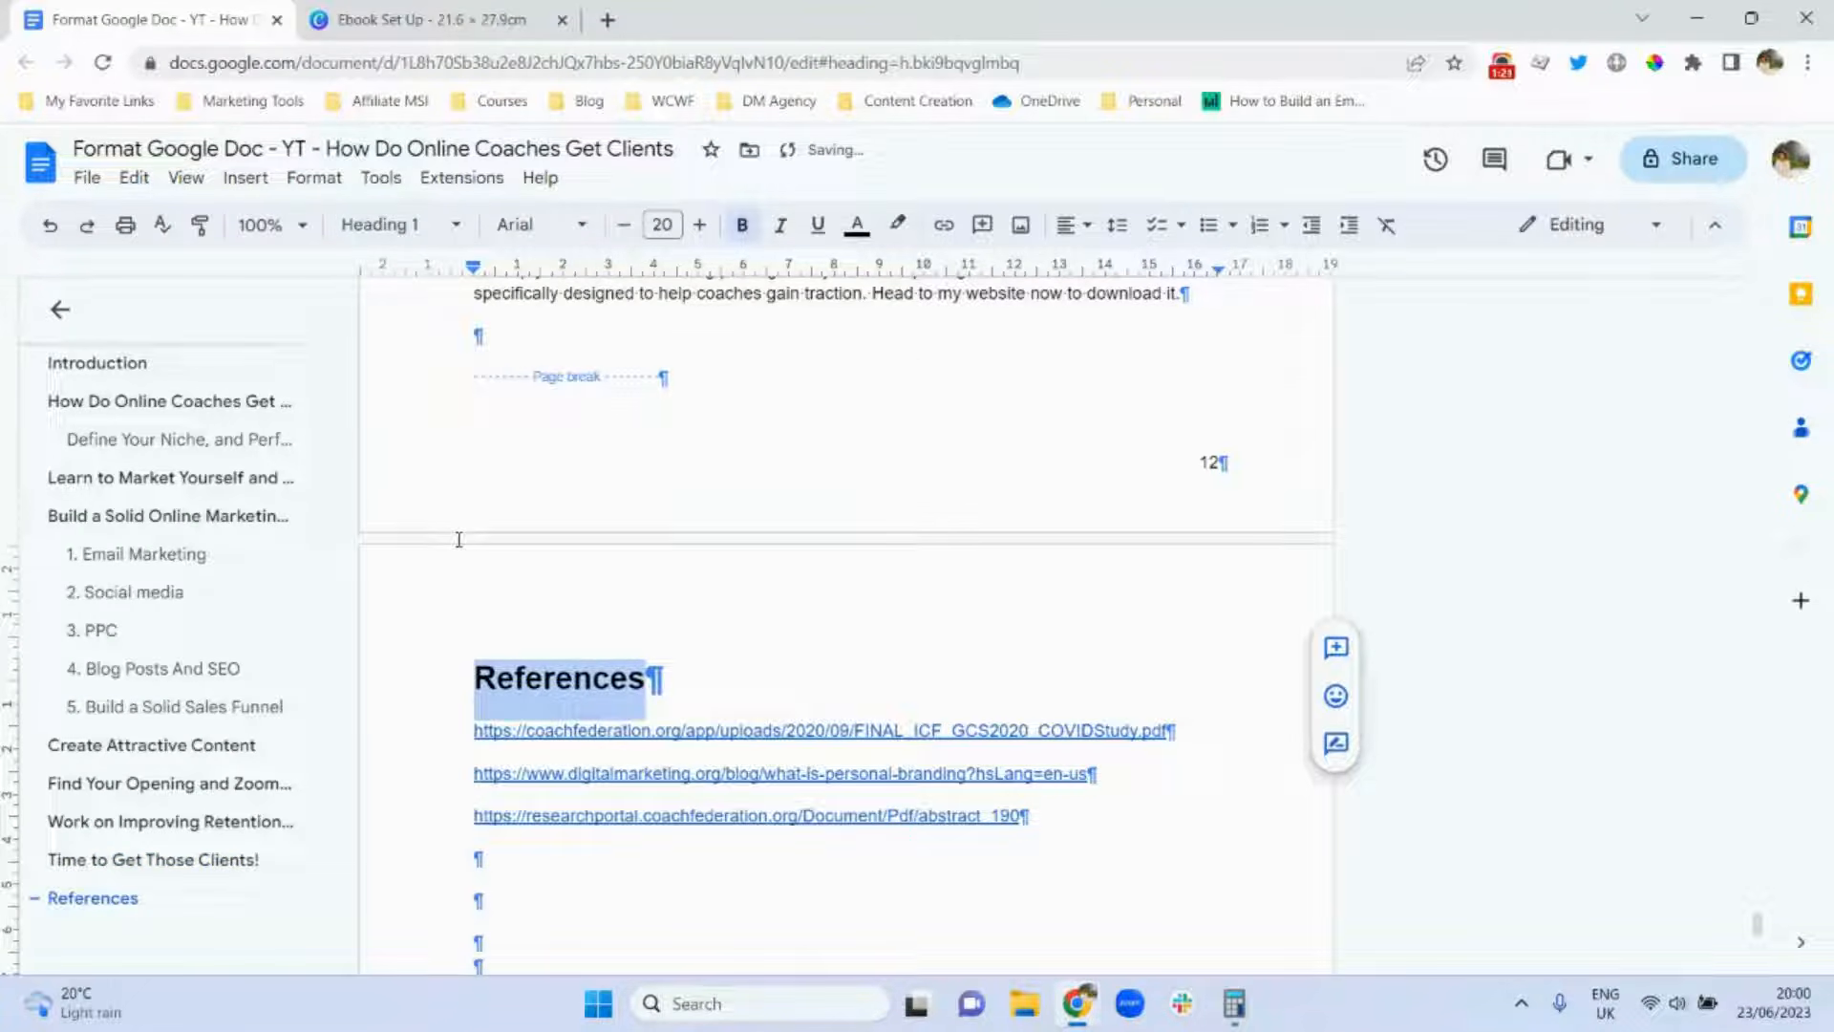
{"action": "left_click", "coordinate": [875, 678]}
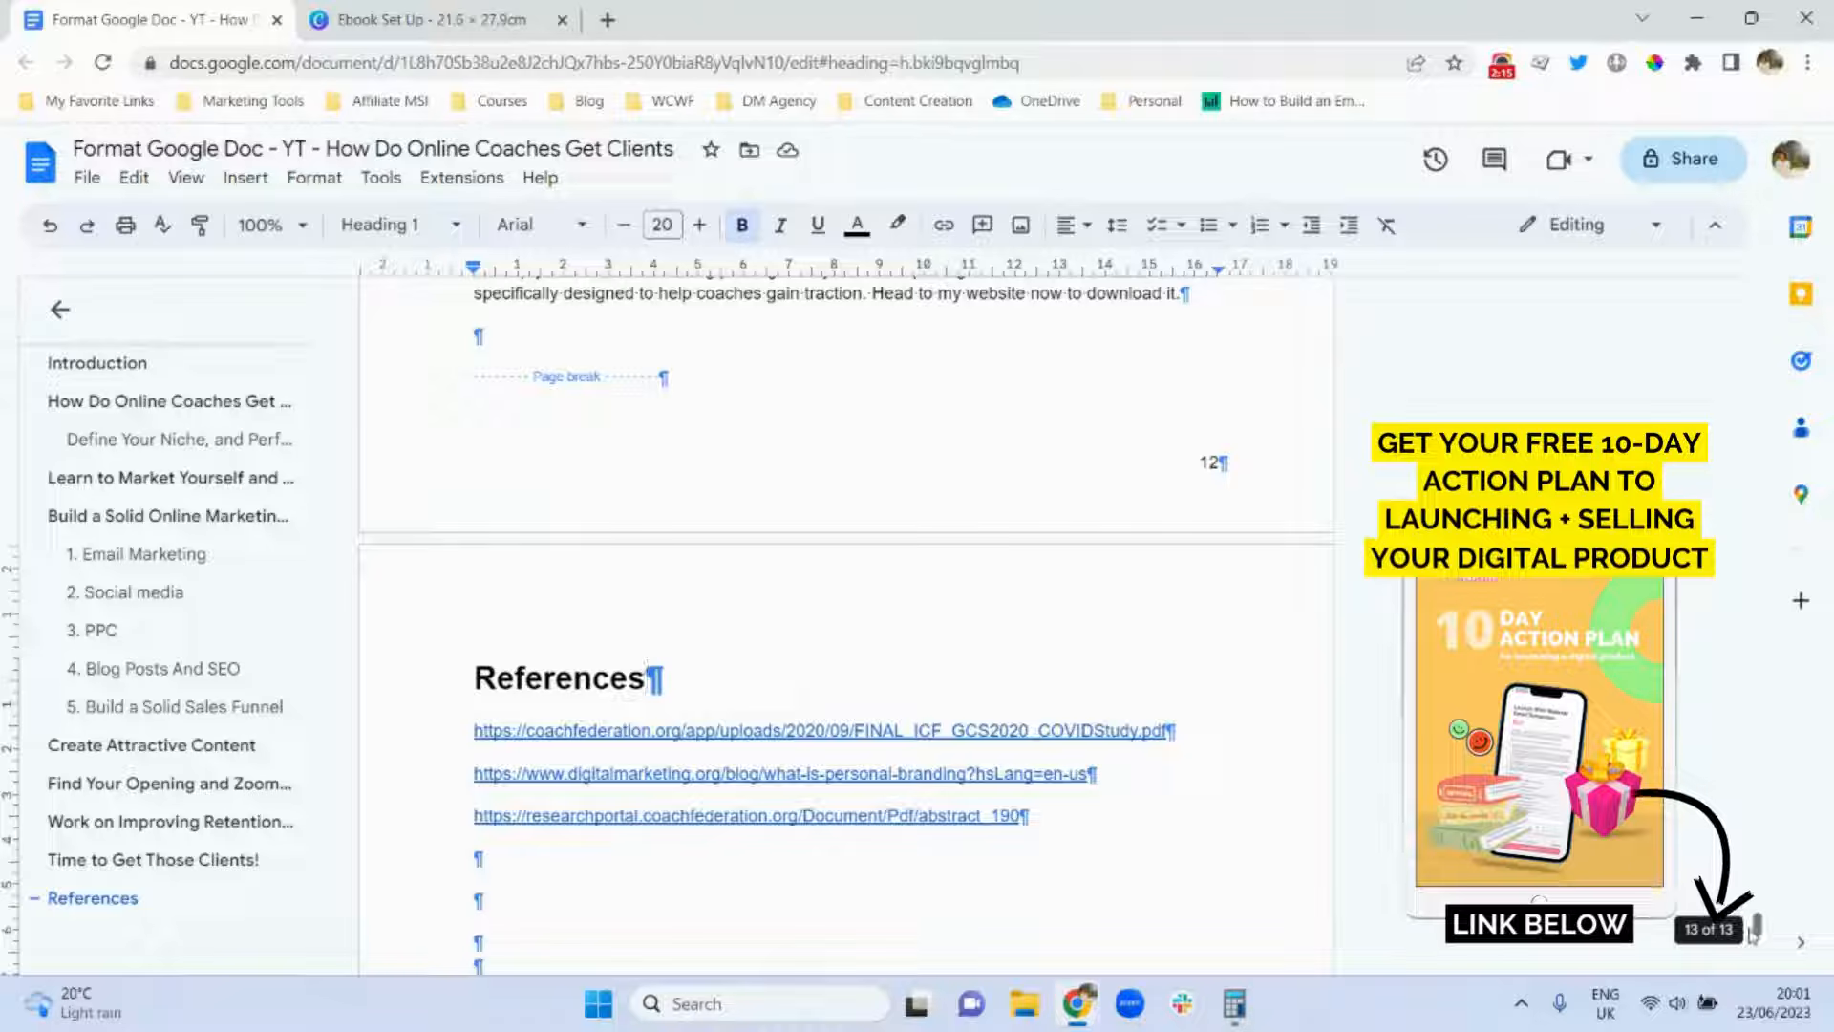
{"action": "mouse_move", "coordinate": [1761, 926]}
{"action": "left_mouse_down"}
{"action": "mouse_move", "coordinate": [1762, 708]}
{"action": "mouse_move", "coordinate": [1756, 941]}
{"action": "mouse_move", "coordinate": [1757, 925]}
{"action": "left_mouse_up"}
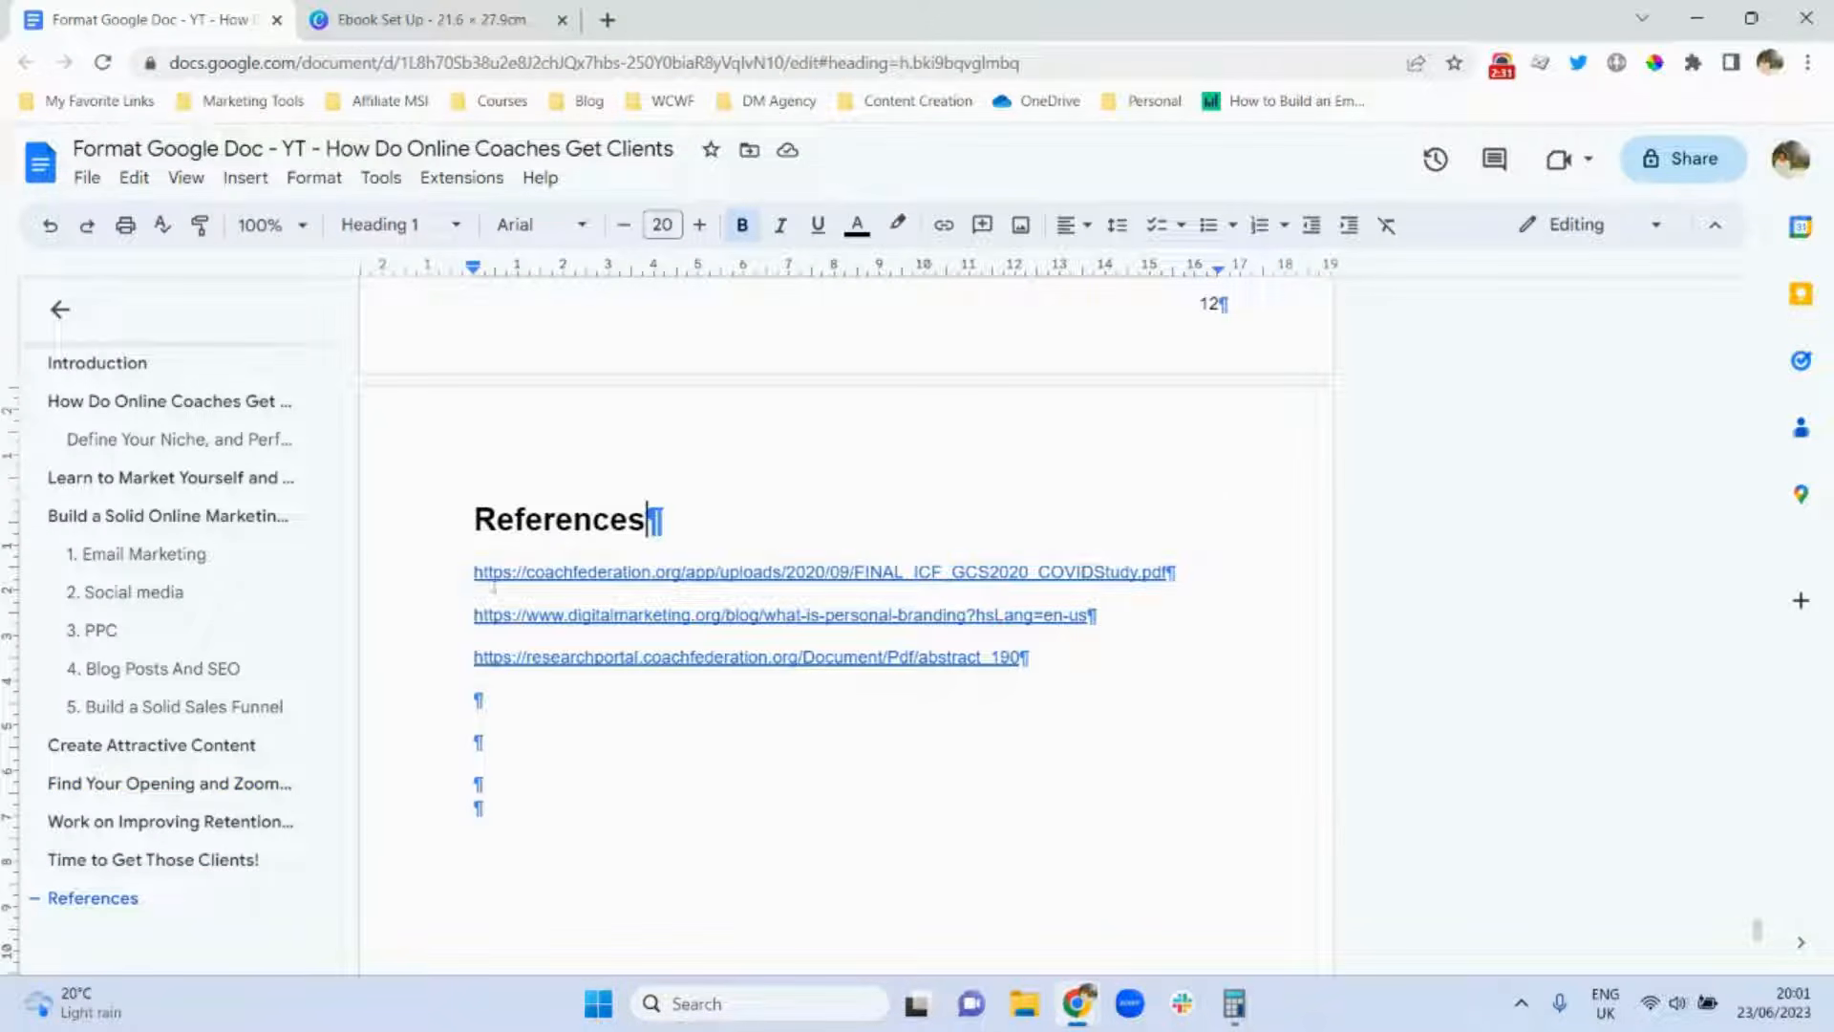
Number the three reference links 1., 2. and 3. as plain text, removing bold from the 1.
{"action": "left_click", "coordinate": [457, 578]}
{"action": "key", "text": "ctrl+shift+7"}
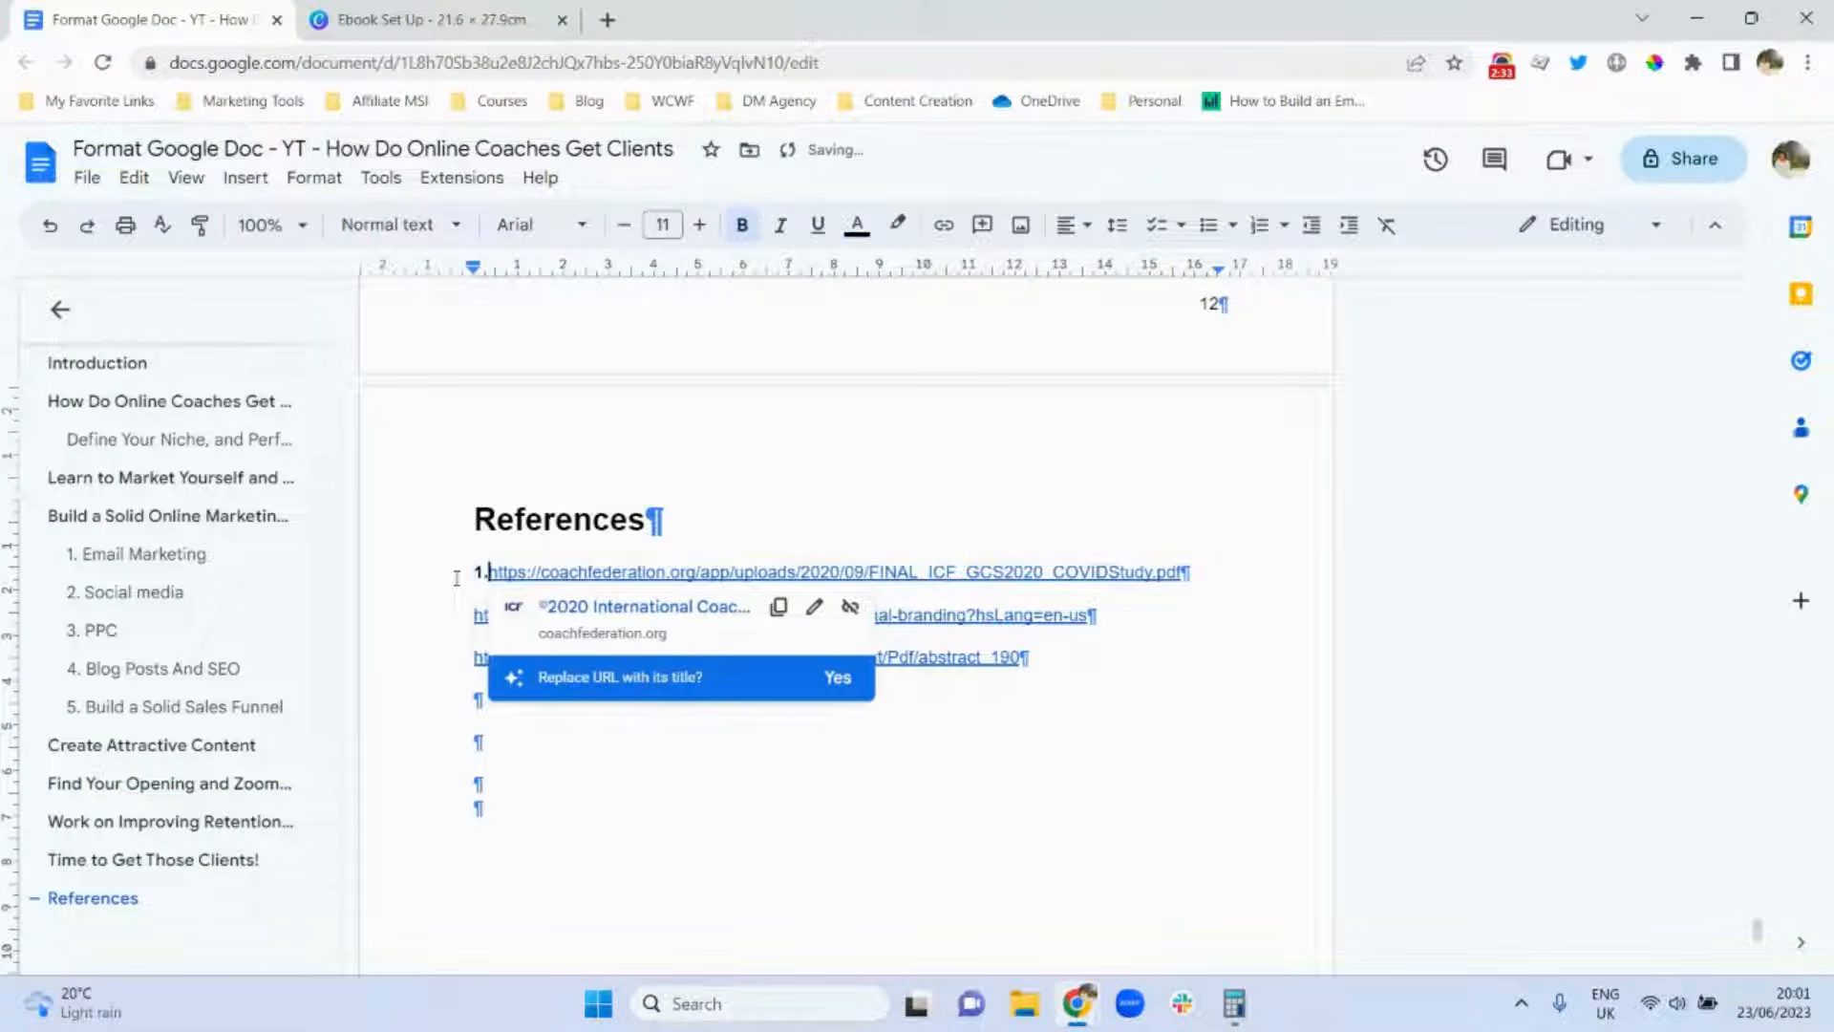
{"action": "key", "text": "ctrl+z"}
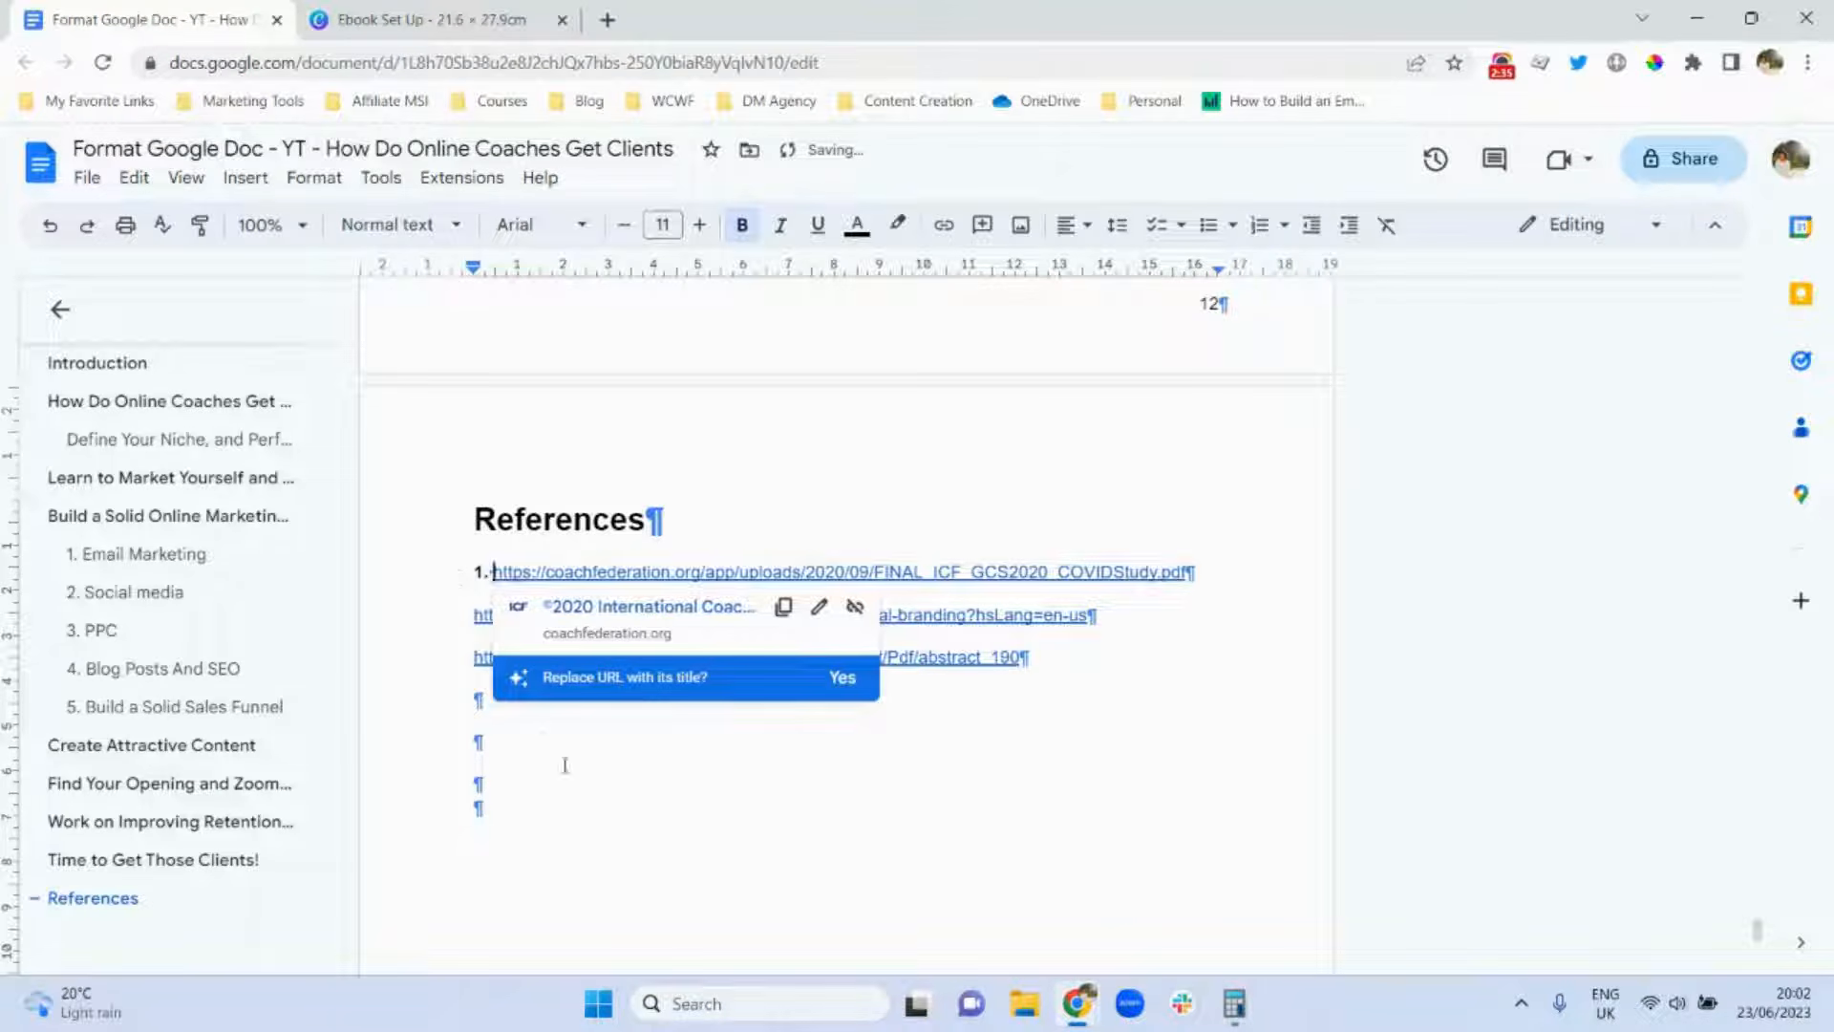
{"action": "left_click", "coordinate": [750, 810]}
{"action": "left_click", "coordinate": [457, 622]}
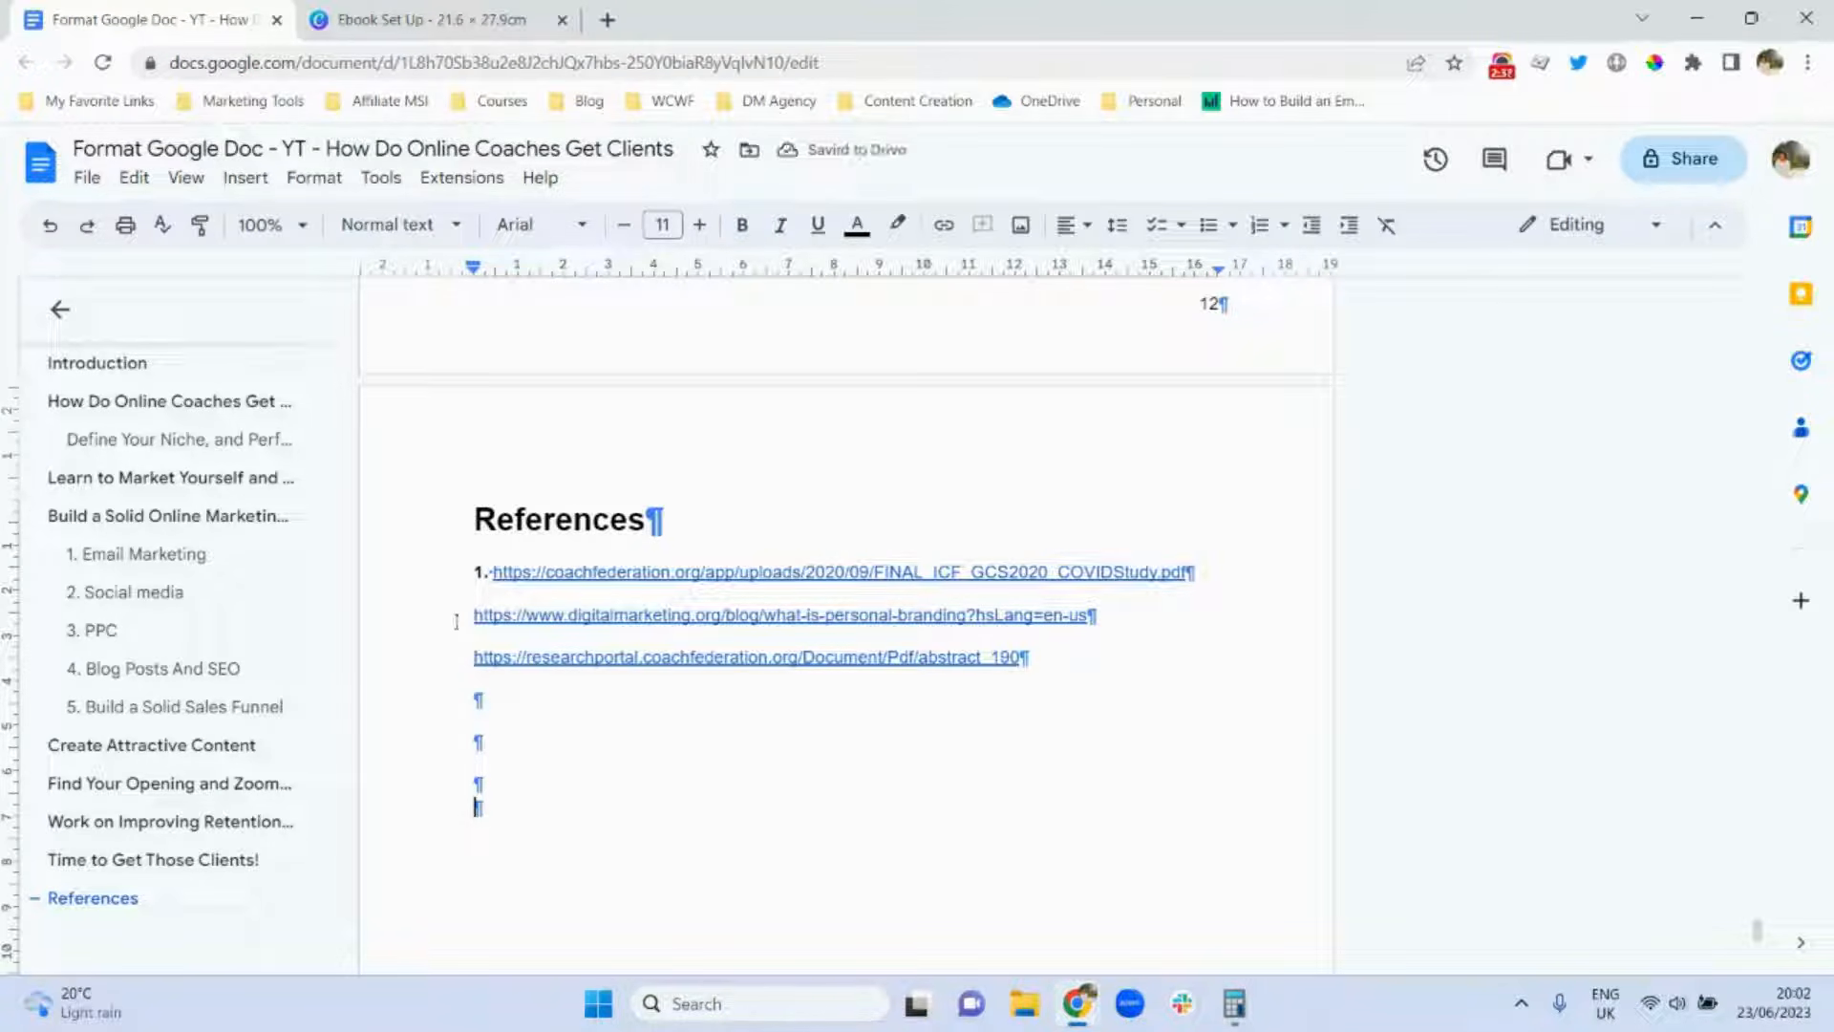
{"action": "type", "text": "2."}
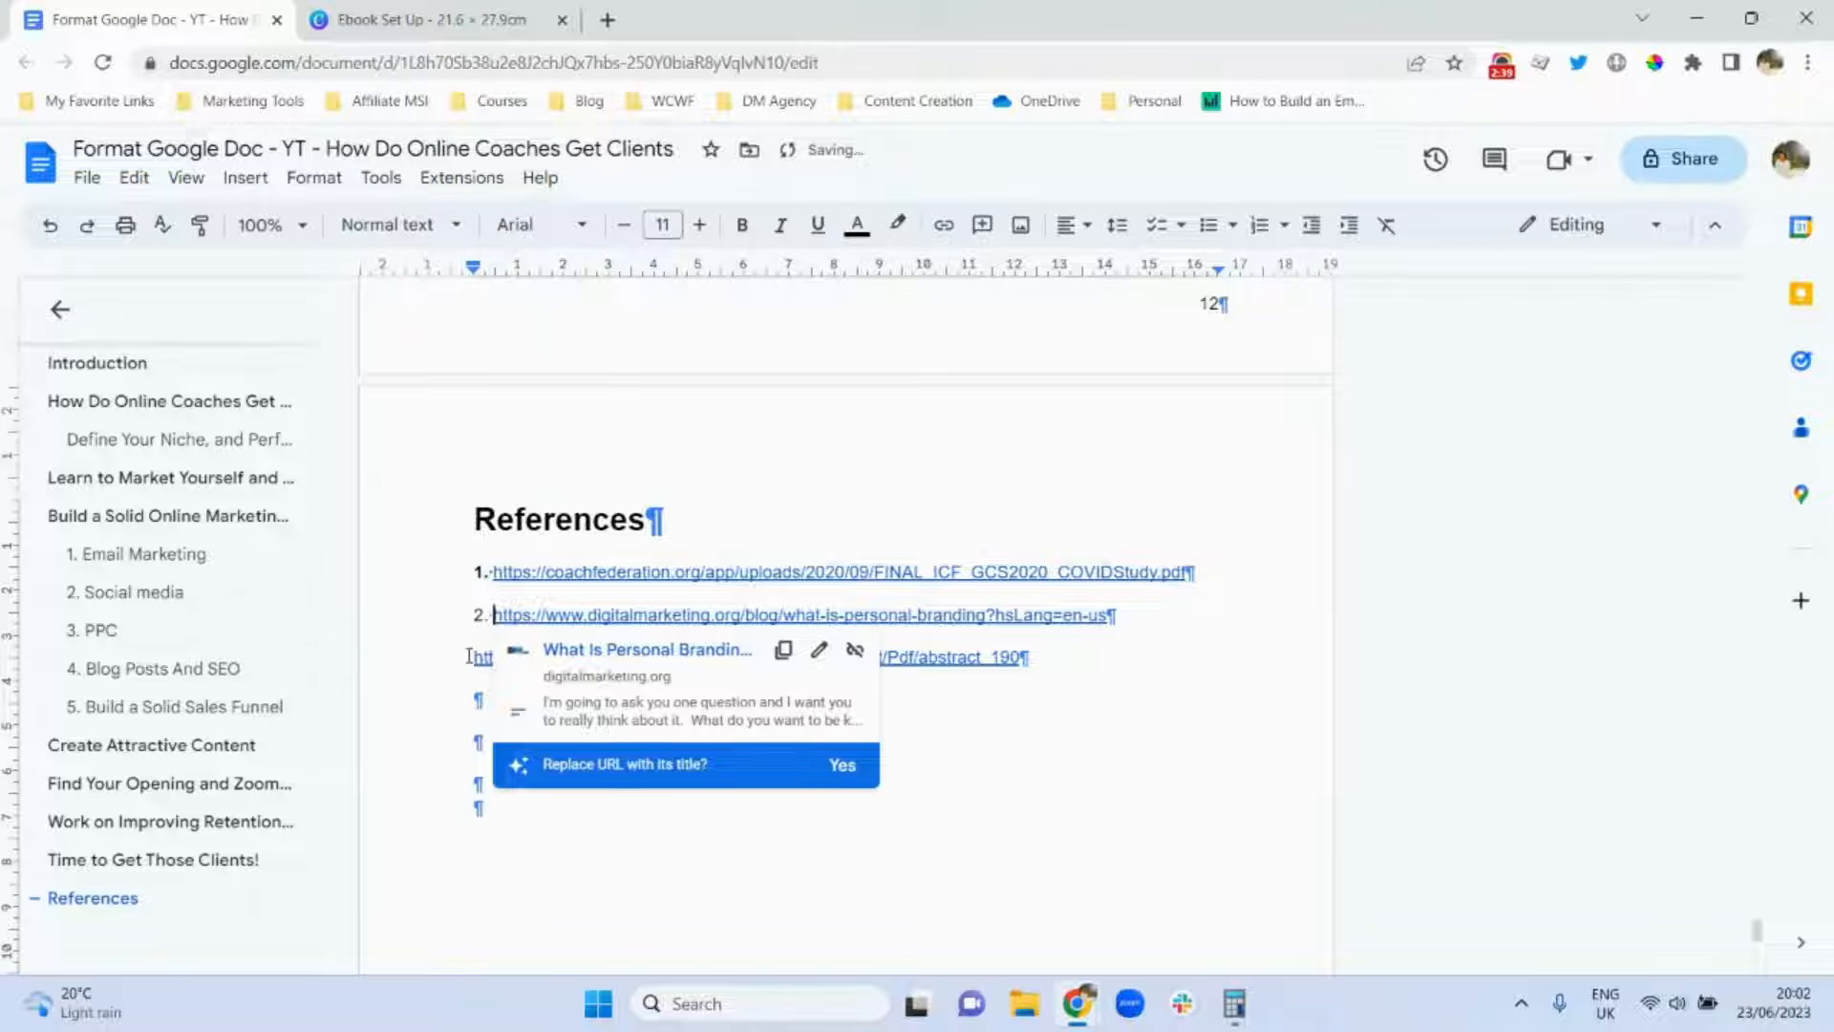
{"action": "left_click", "coordinate": [470, 656]}
{"action": "type", "text": "3."}
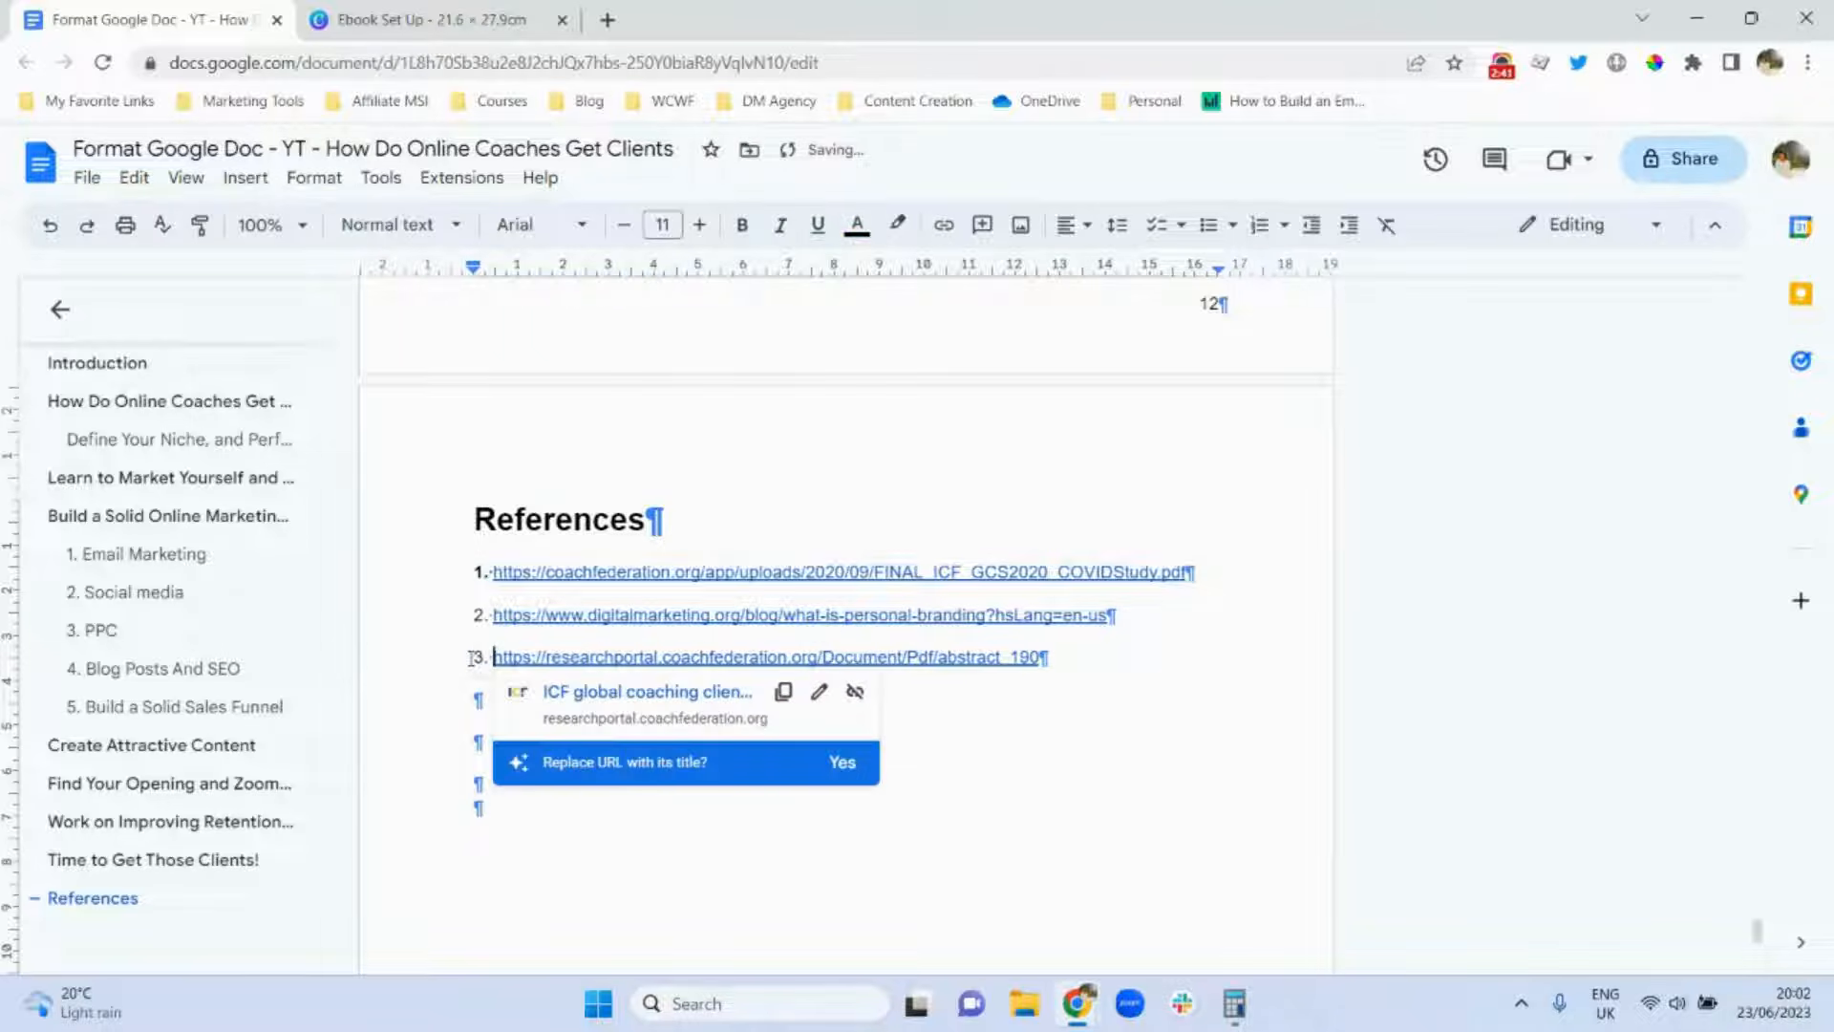
{"action": "double_click", "coordinate": [485, 573]}
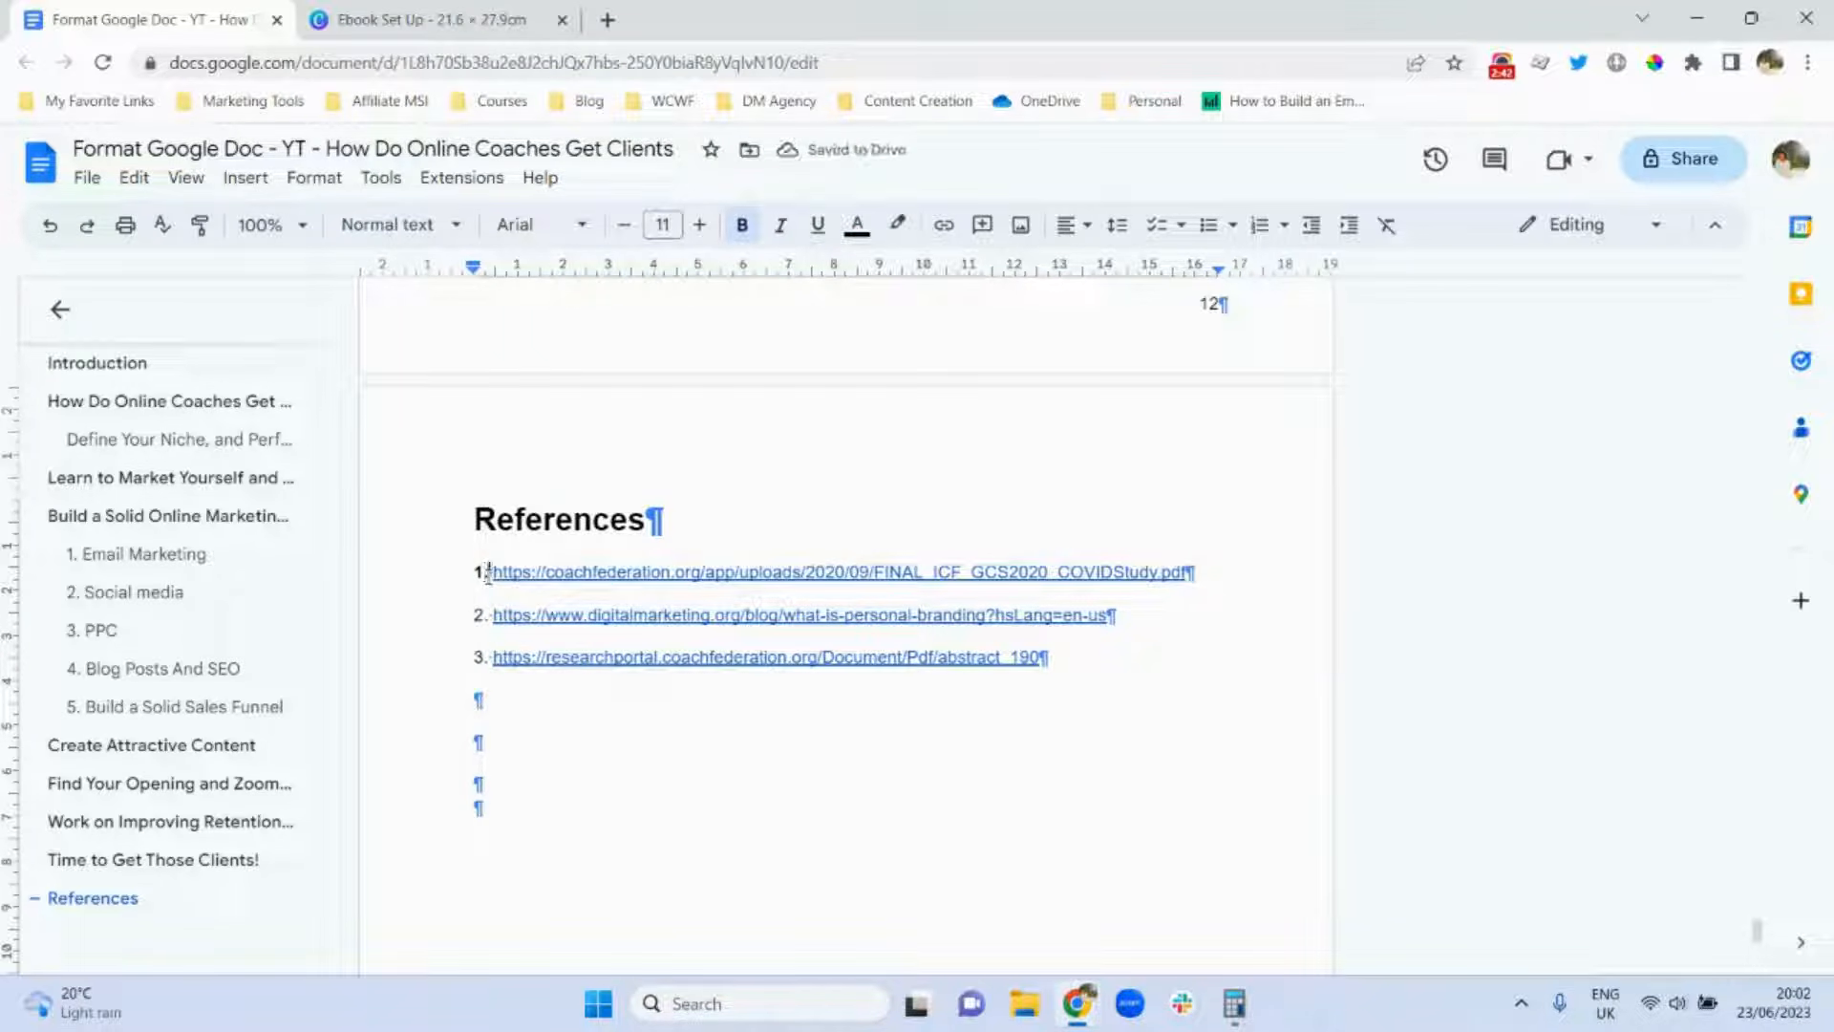
{"action": "key", "text": "ctrl+b"}
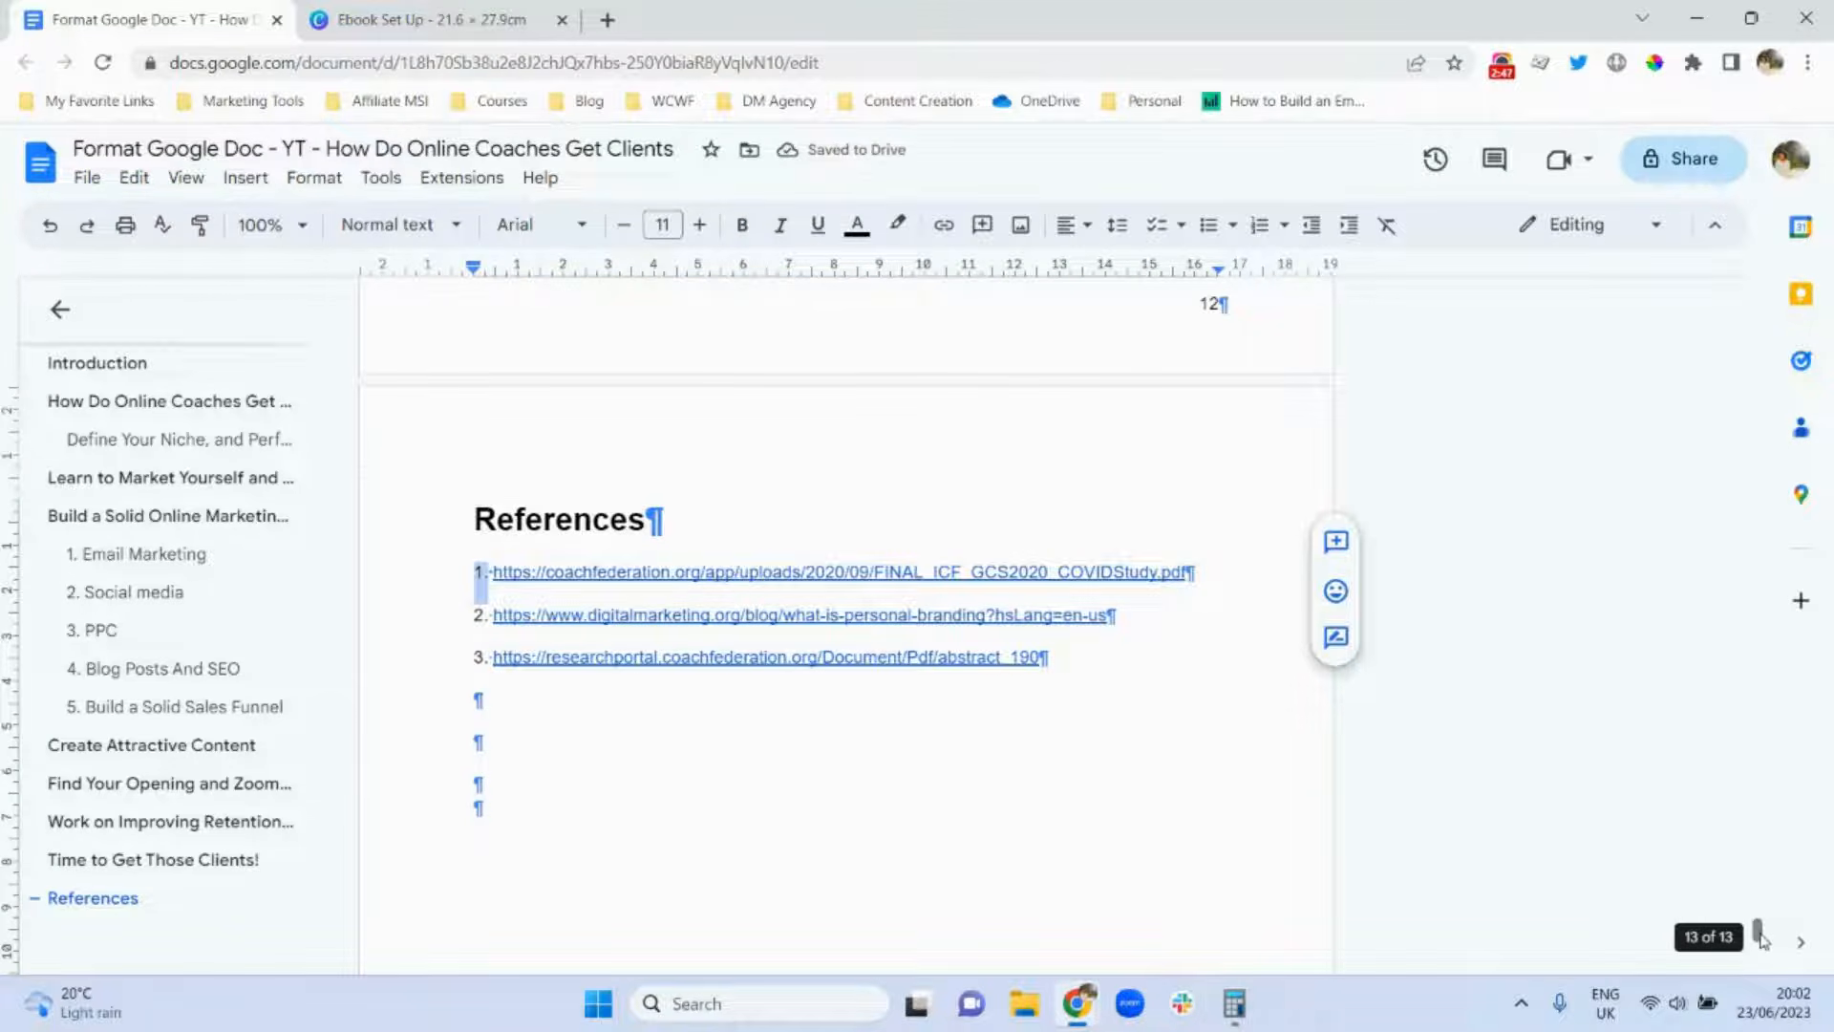
{"action": "left_click_drag", "start_coordinate": [1761, 938], "coordinate": [1756, 684]}
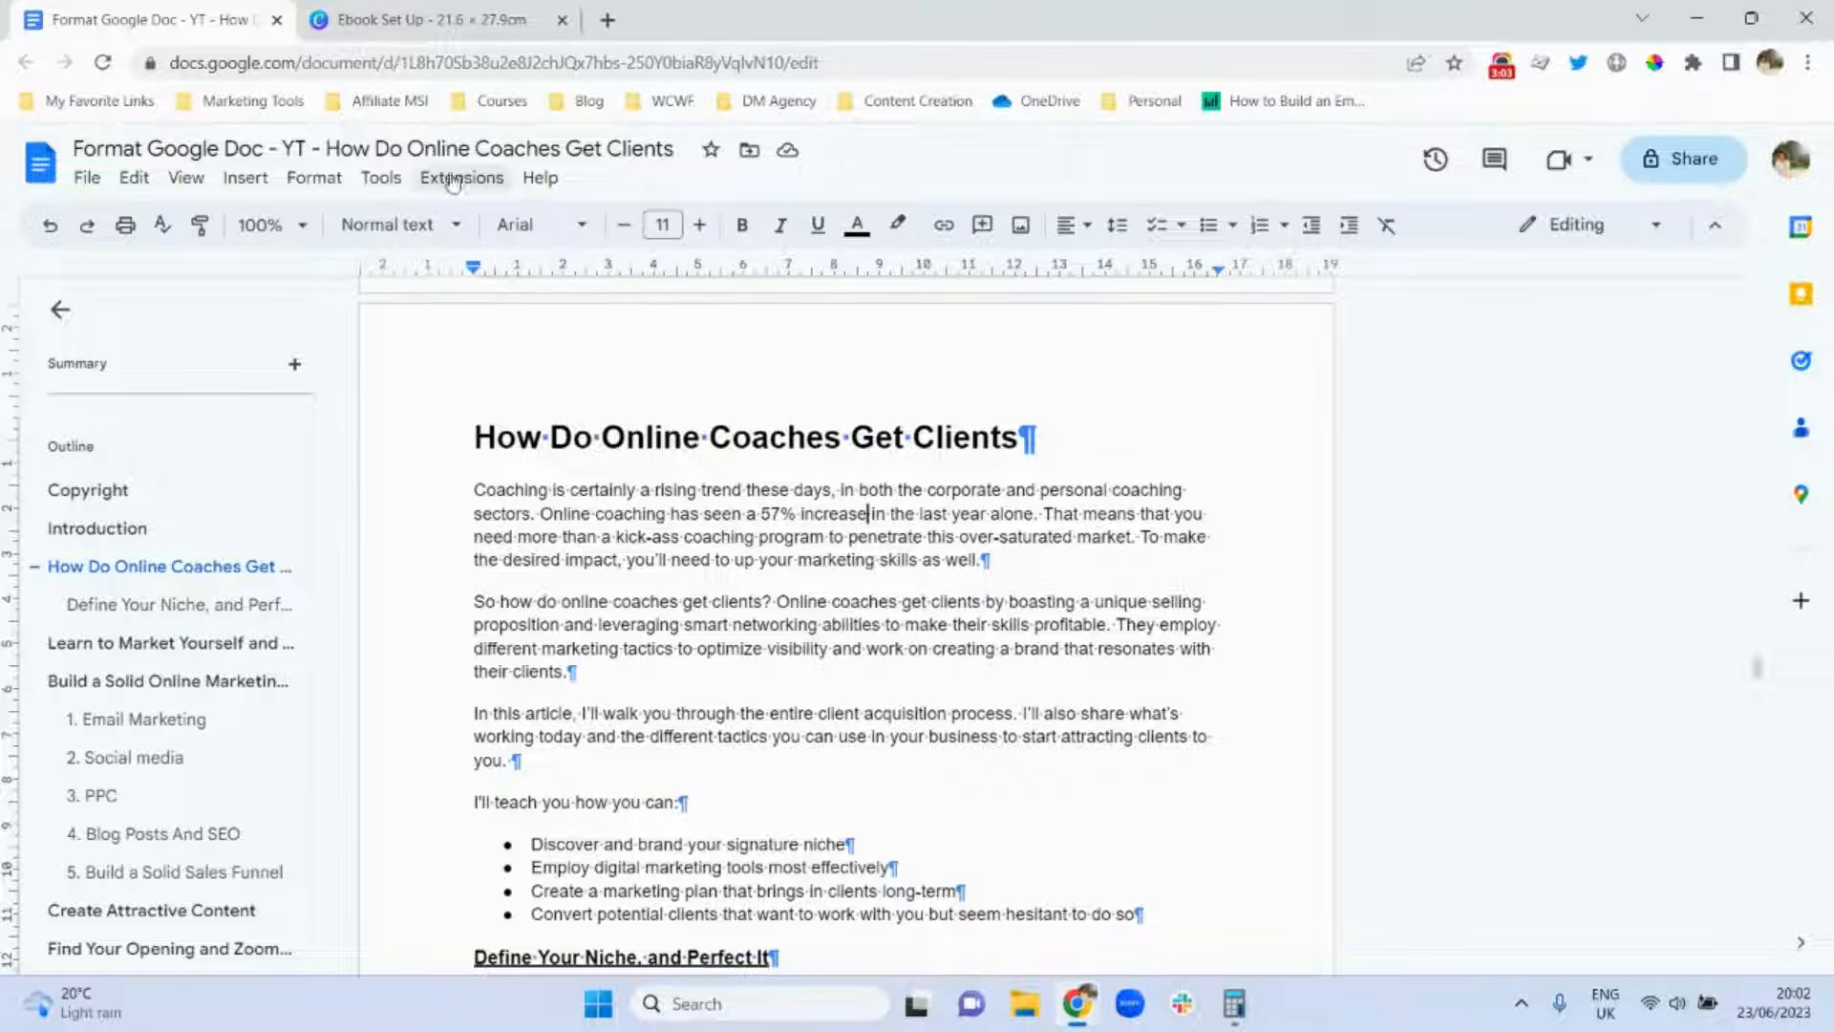
Insert a footnote after '57% increase' reading 'Refer to page 13 Reference'.
{"action": "left_click", "coordinate": [252, 184]}
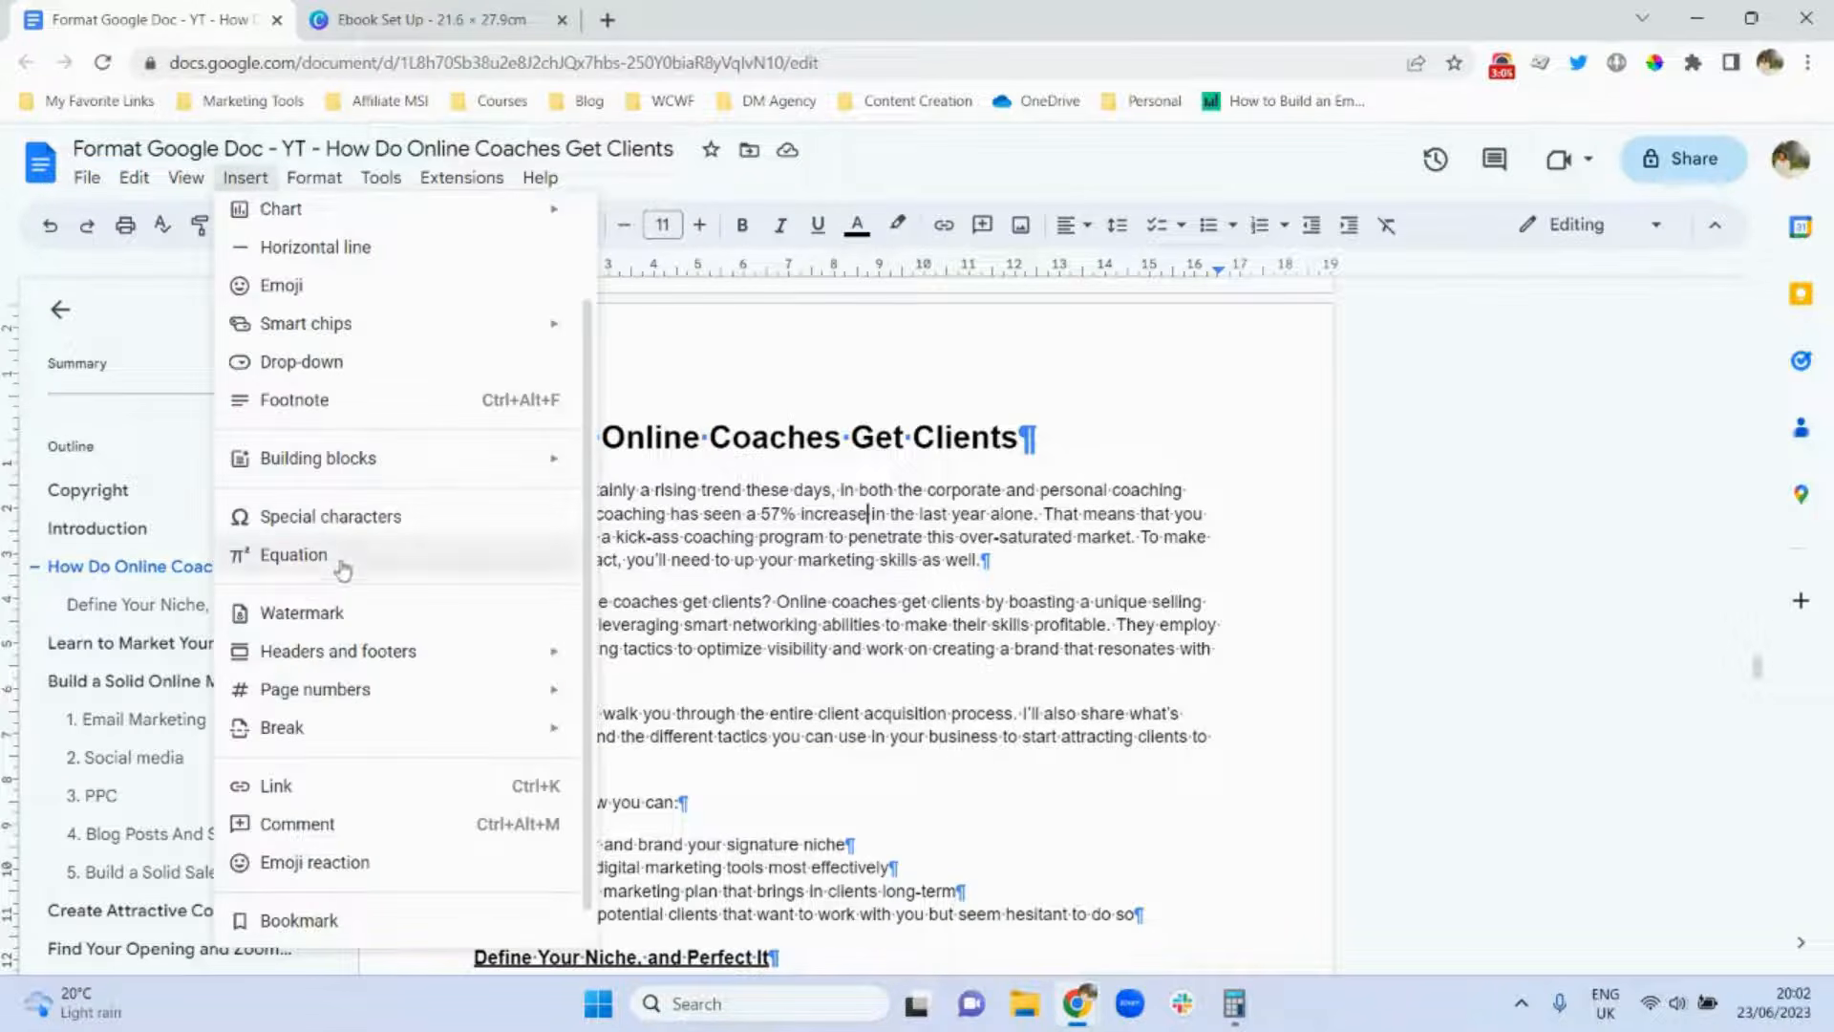
{"action": "left_click", "coordinate": [383, 406]}
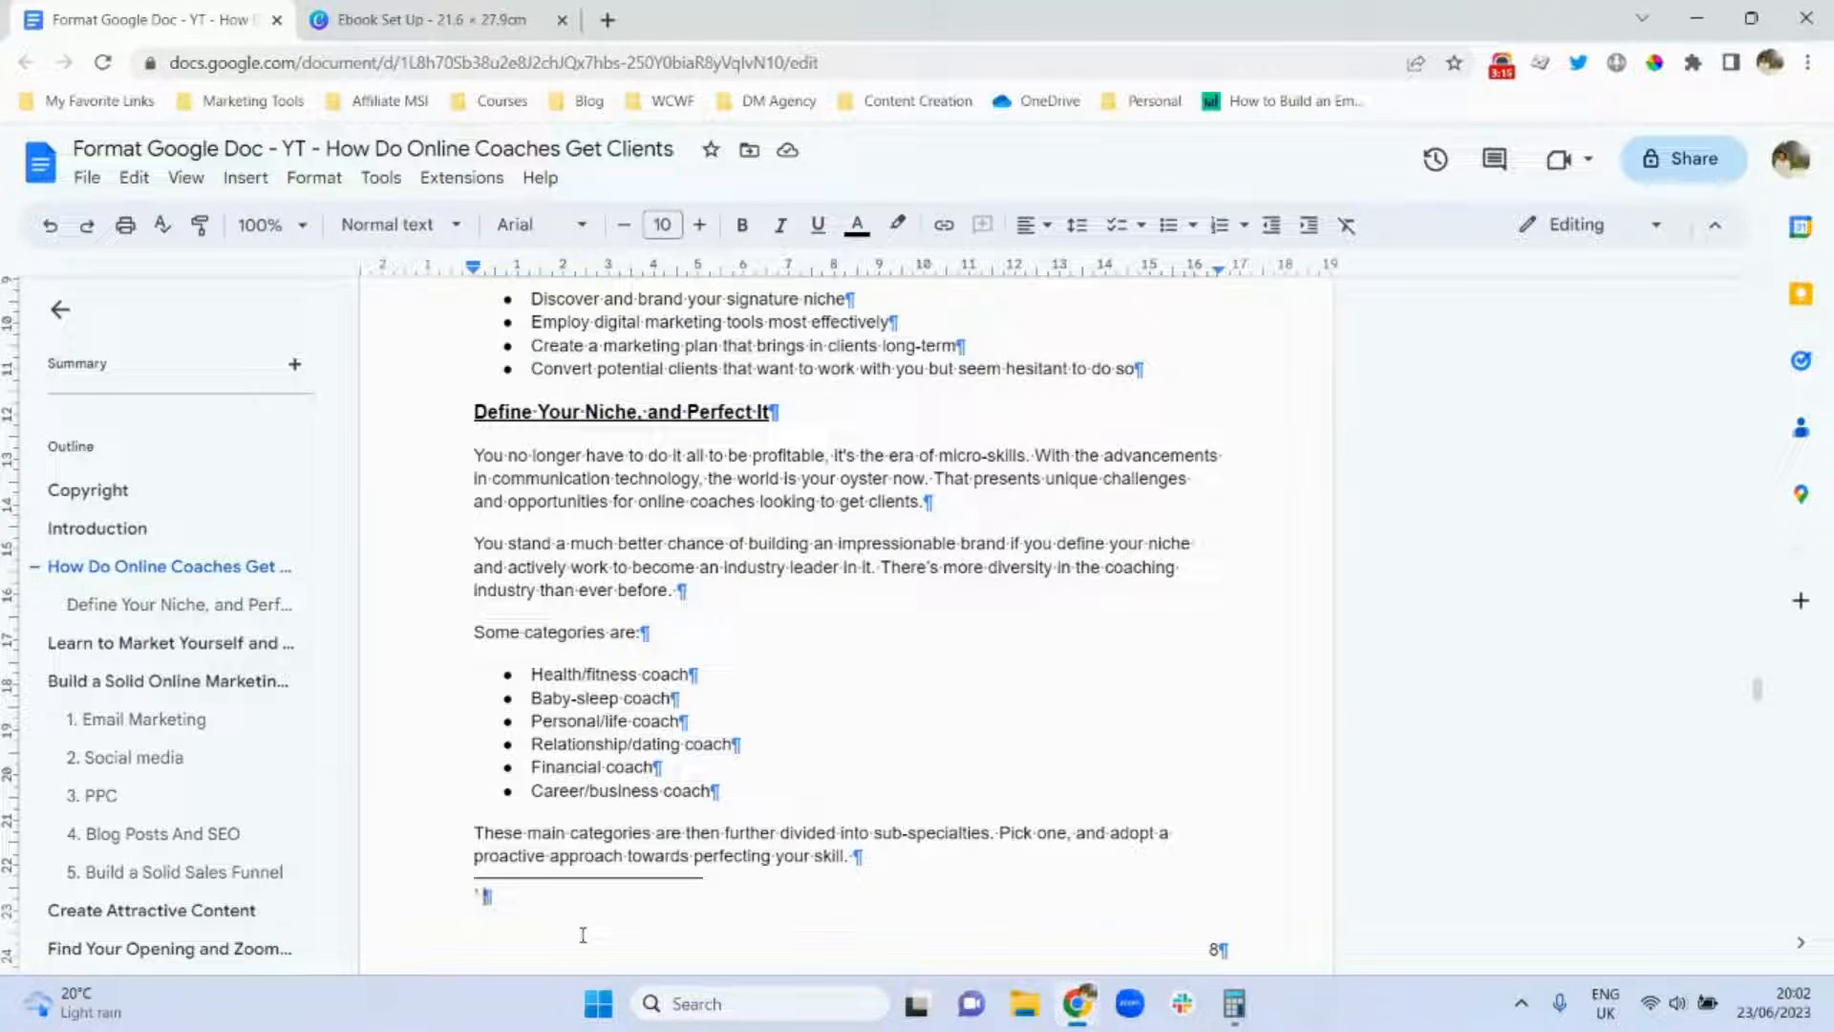
{"action": "type", "text": "Refer to pa"}
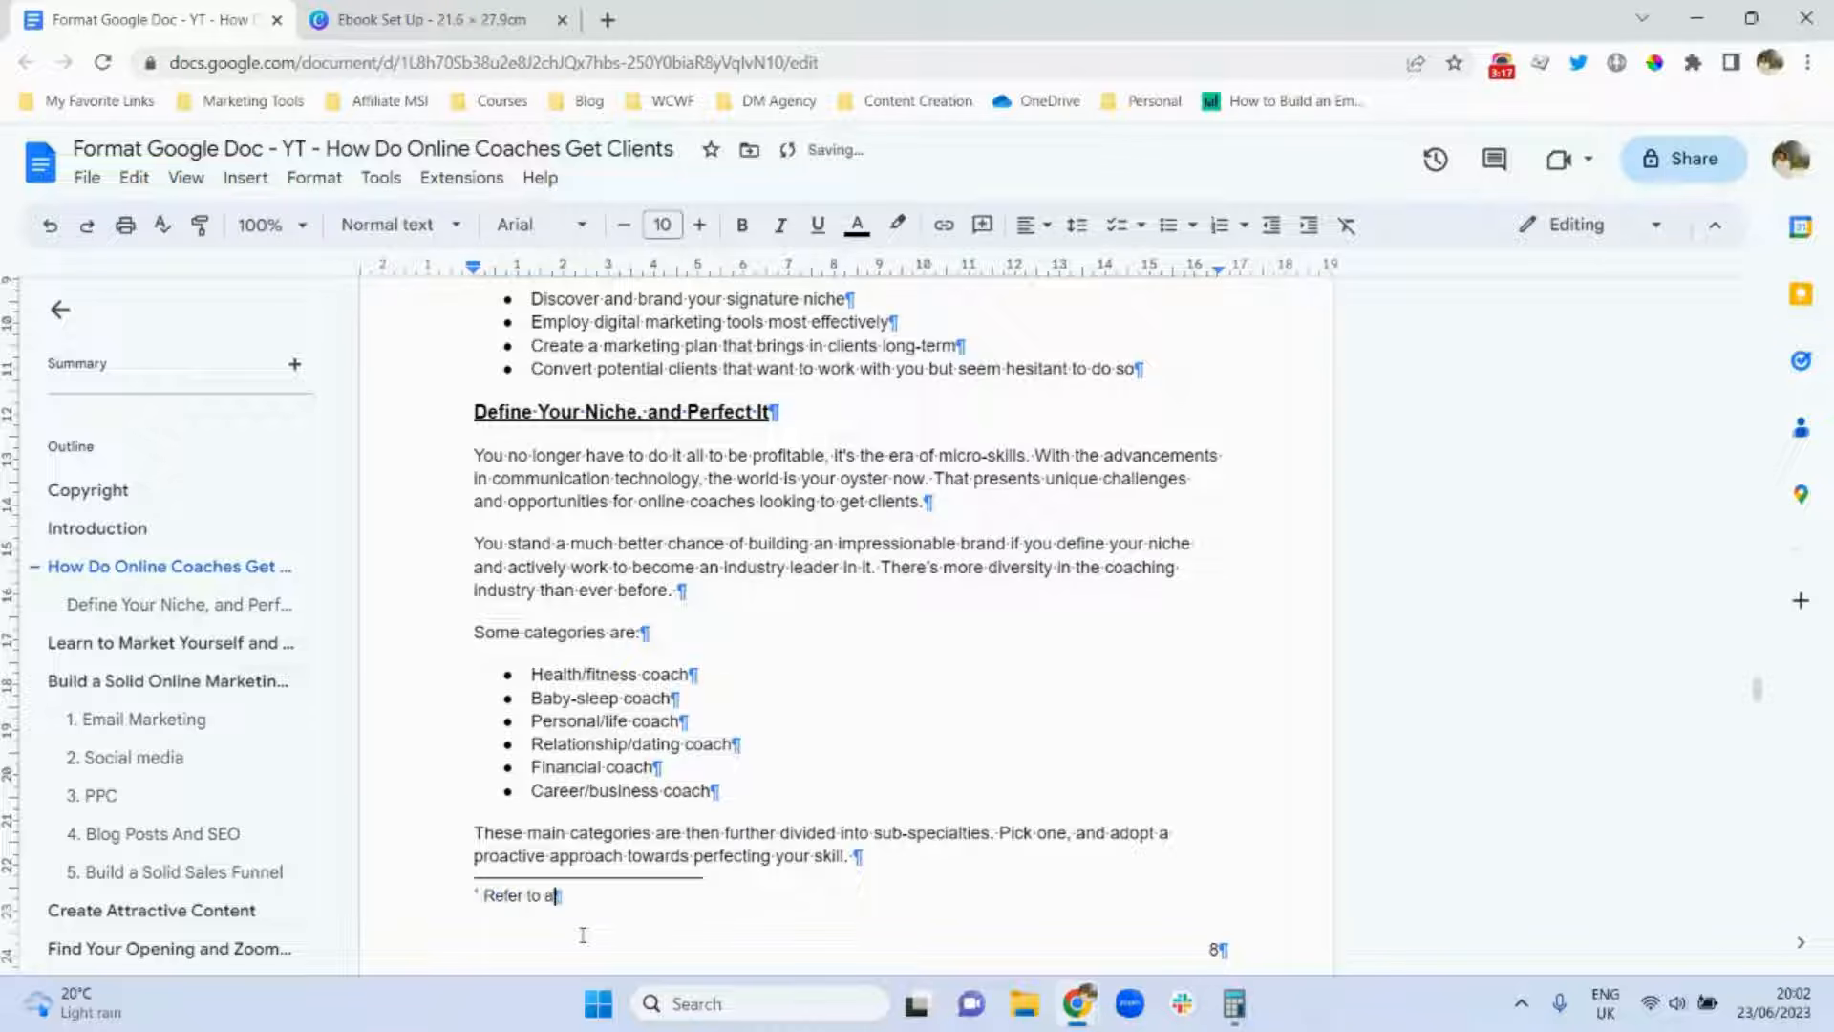
{"action": "type", "text": "ge 12"}
{"action": "key", "text": "BackSpace"}
{"action": "key", "text": "BackSpace"}
{"action": "type", "text": "3 t"}
{"action": "key", "text": "BackSpace"}
{"action": "type", "text": "Reference"}
Shrink the footnote text to 8 pt.
{"action": "triple_click", "coordinate": [519, 896]}
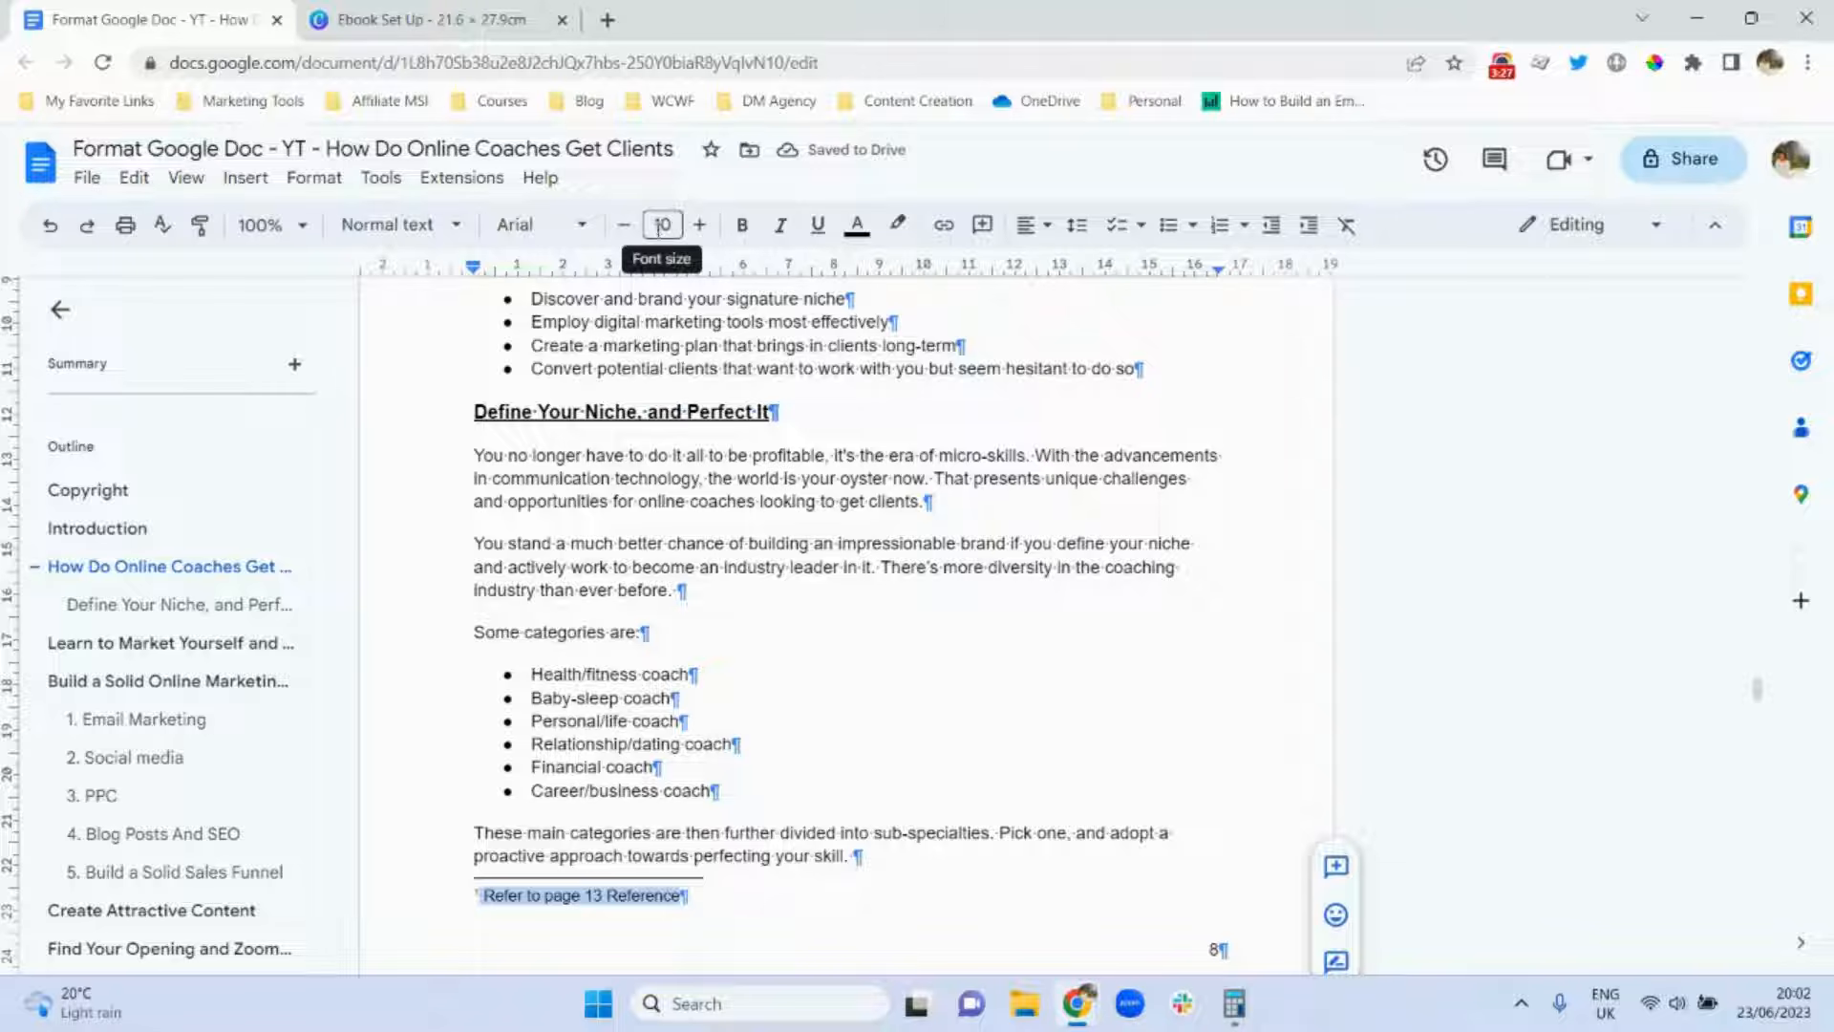
{"action": "left_click", "coordinate": [625, 229]}
{"action": "left_click", "coordinate": [625, 229]}
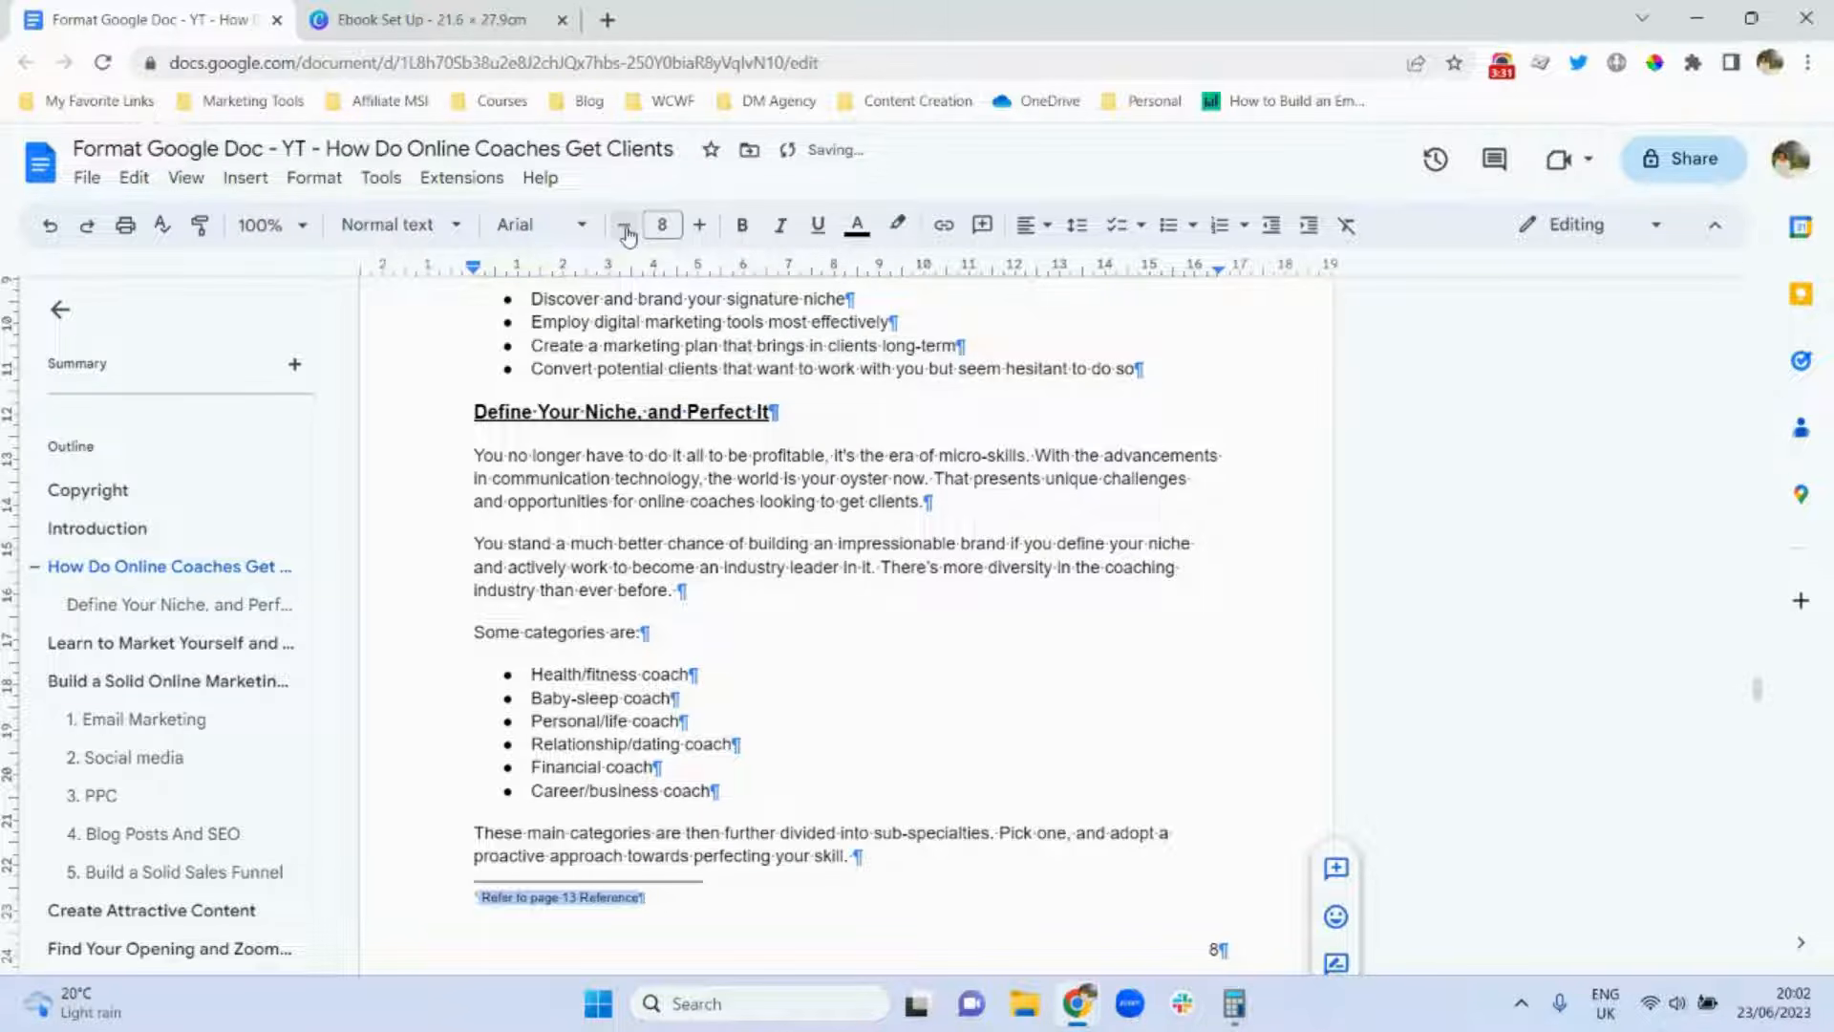
{"action": "scroll", "coordinate": [1760, 680], "scroll_direction": "up", "scroll_amount": 3}
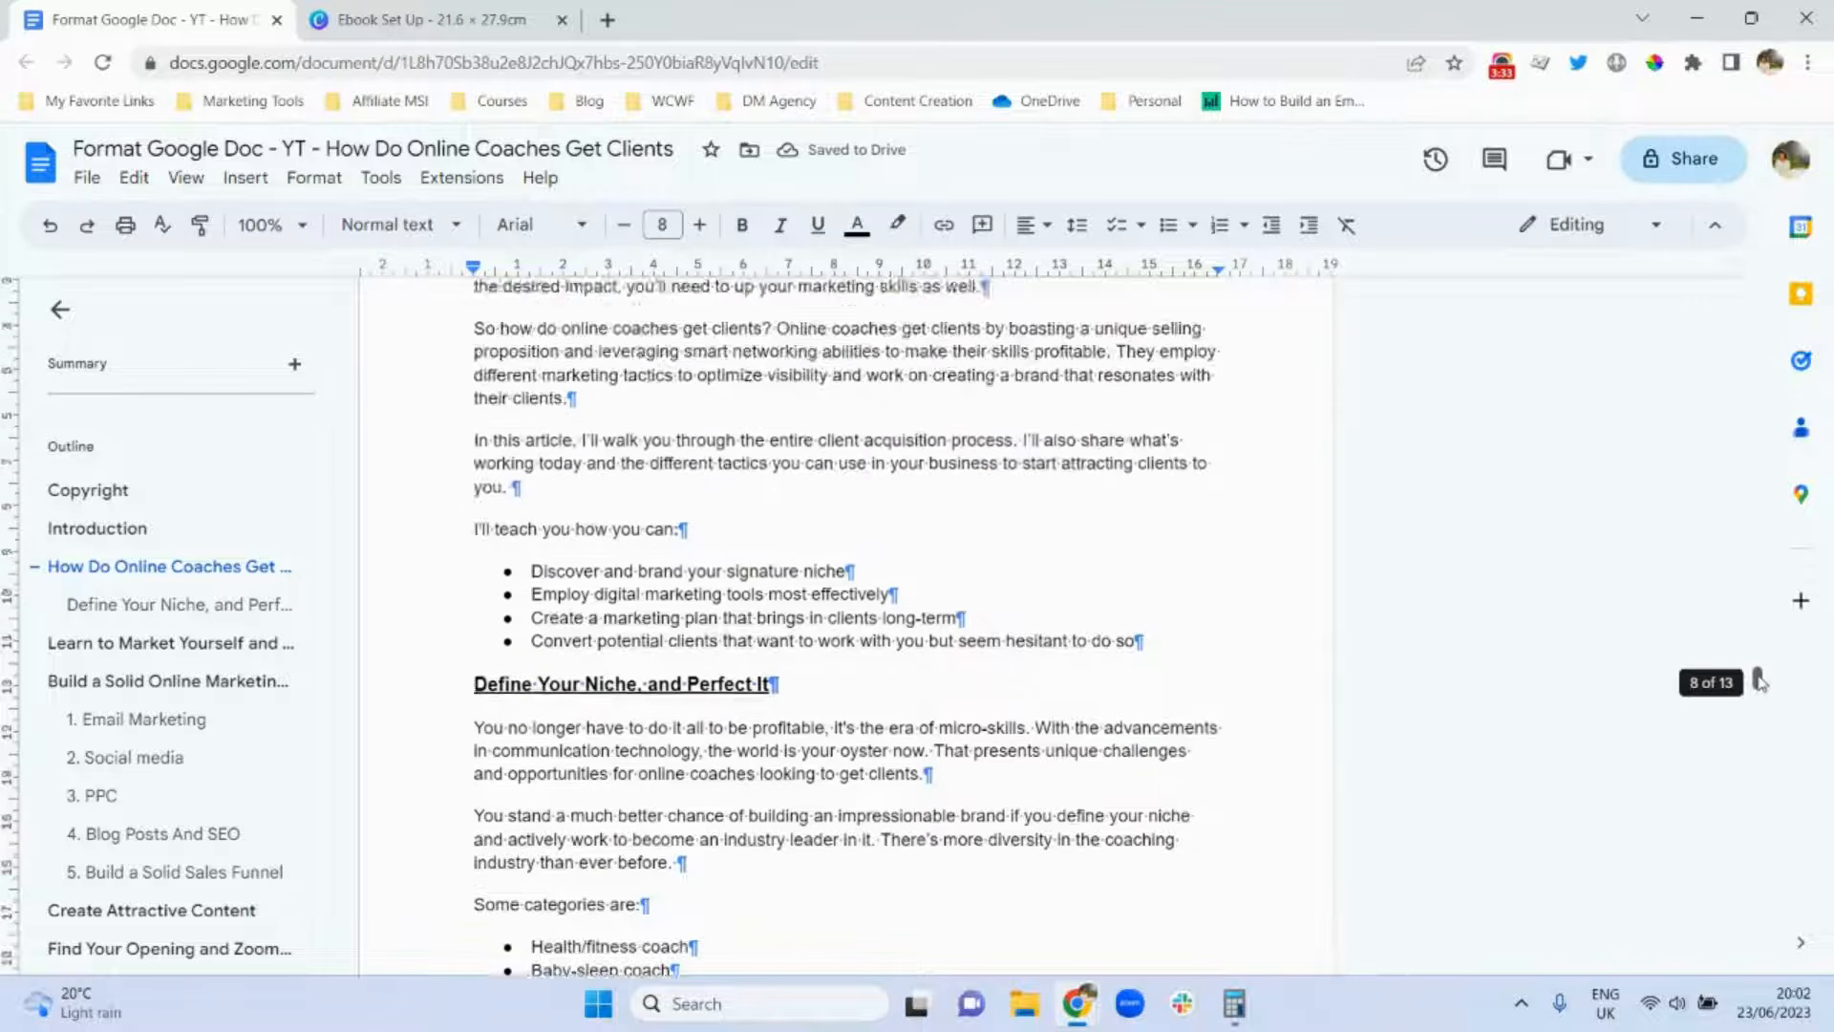
Scroll to check the page 8 footnote, then continue down to the 2. Social media section.
{"action": "scroll", "coordinate": [1759, 680], "scroll_direction": "up", "scroll_amount": 3}
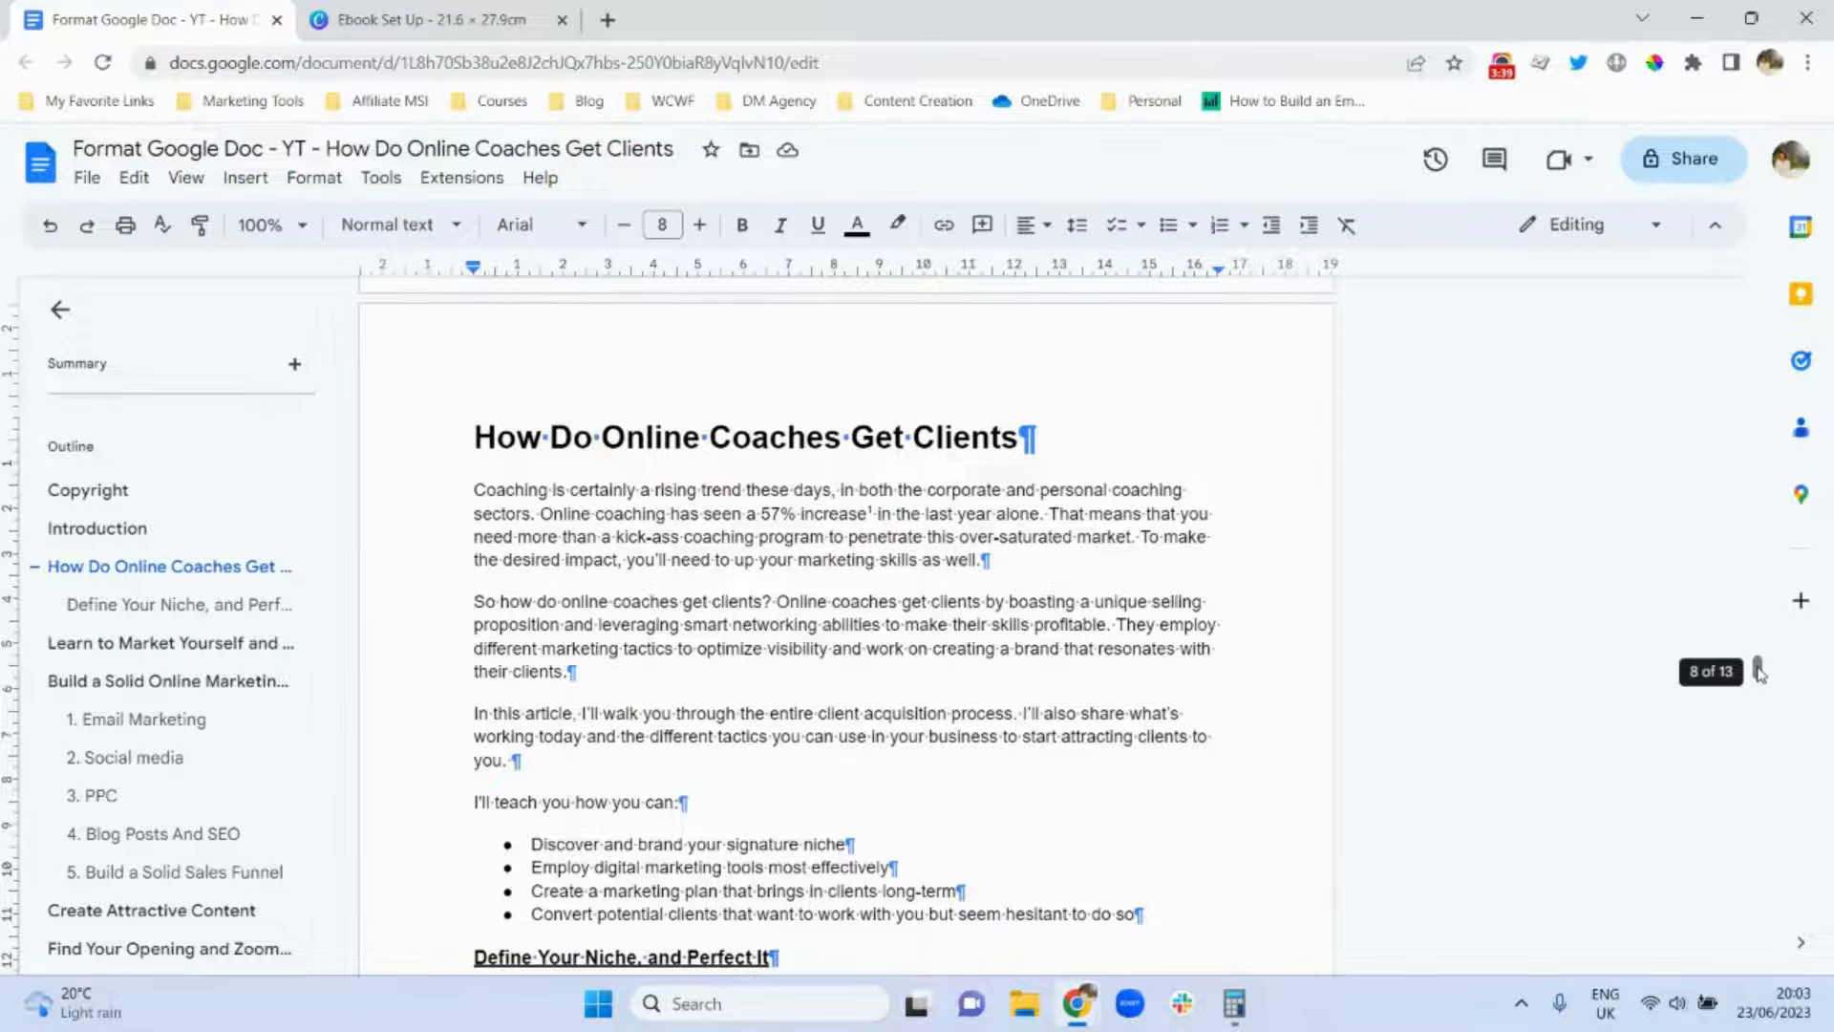
{"action": "left_click_drag", "start_coordinate": [1757, 671], "coordinate": [1758, 698]}
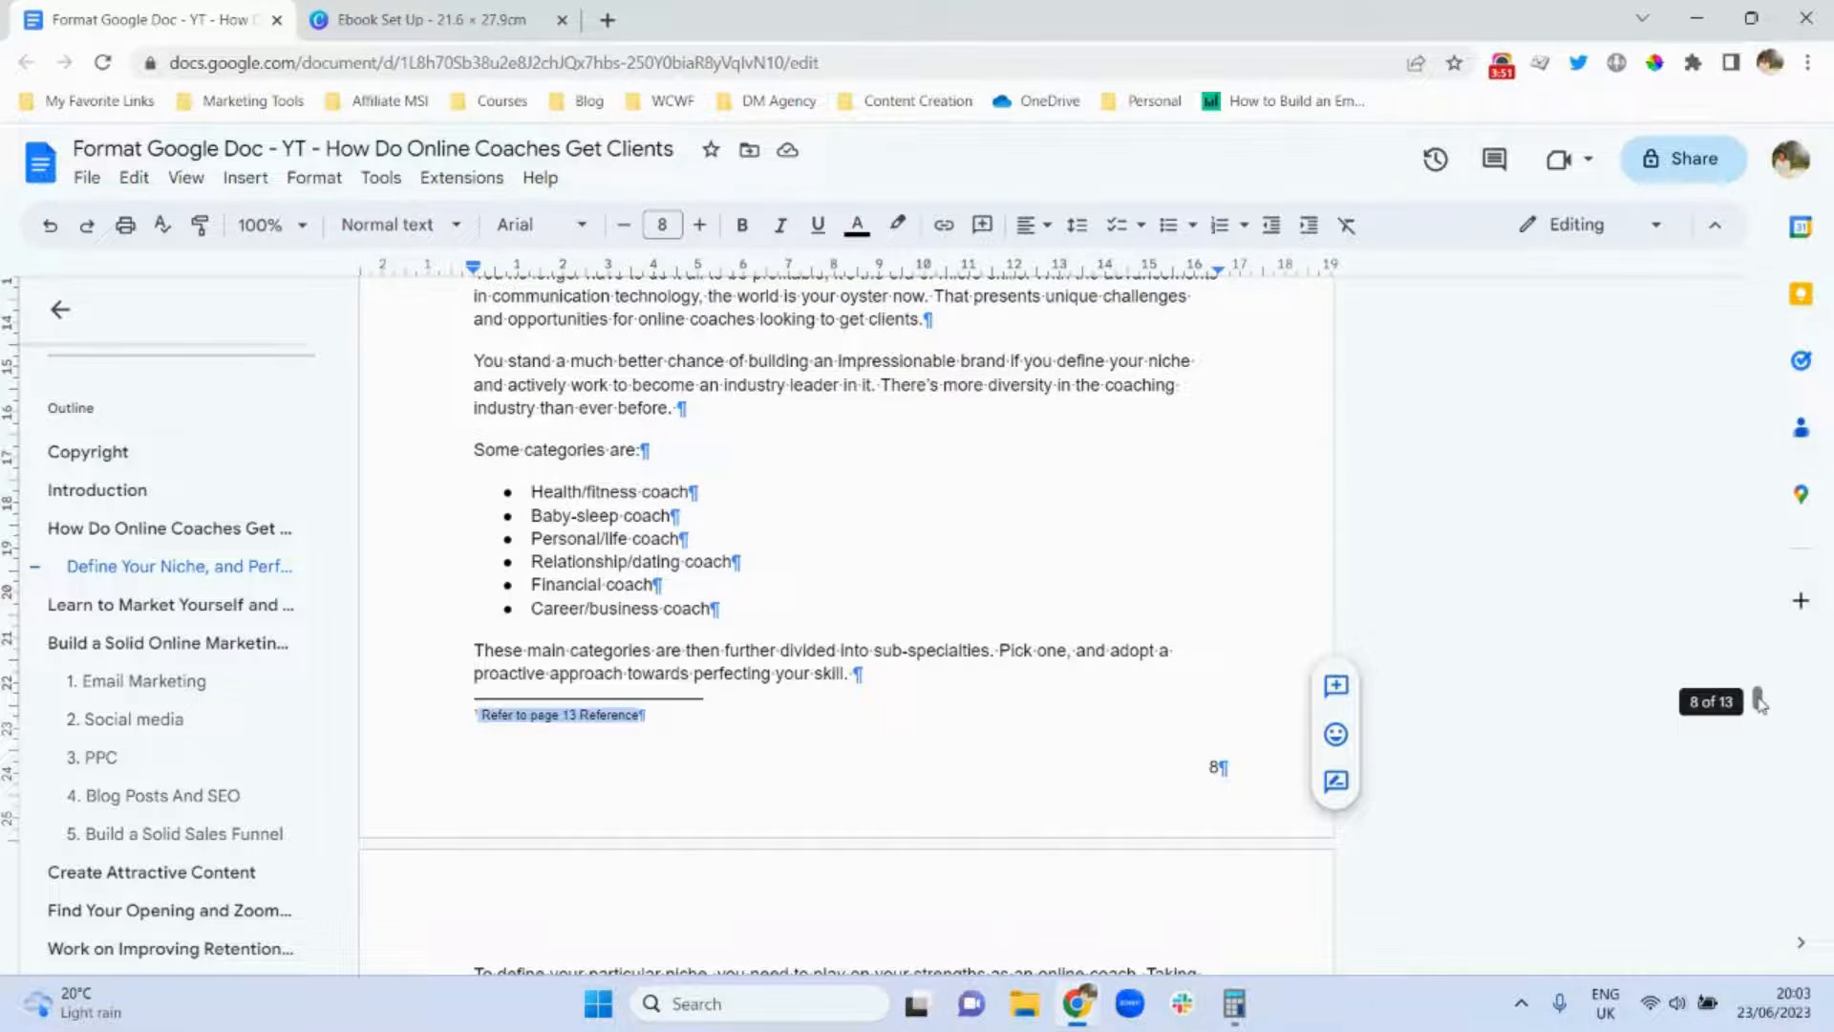
{"action": "left_click_drag", "start_coordinate": [1761, 704], "coordinate": [1760, 775]}
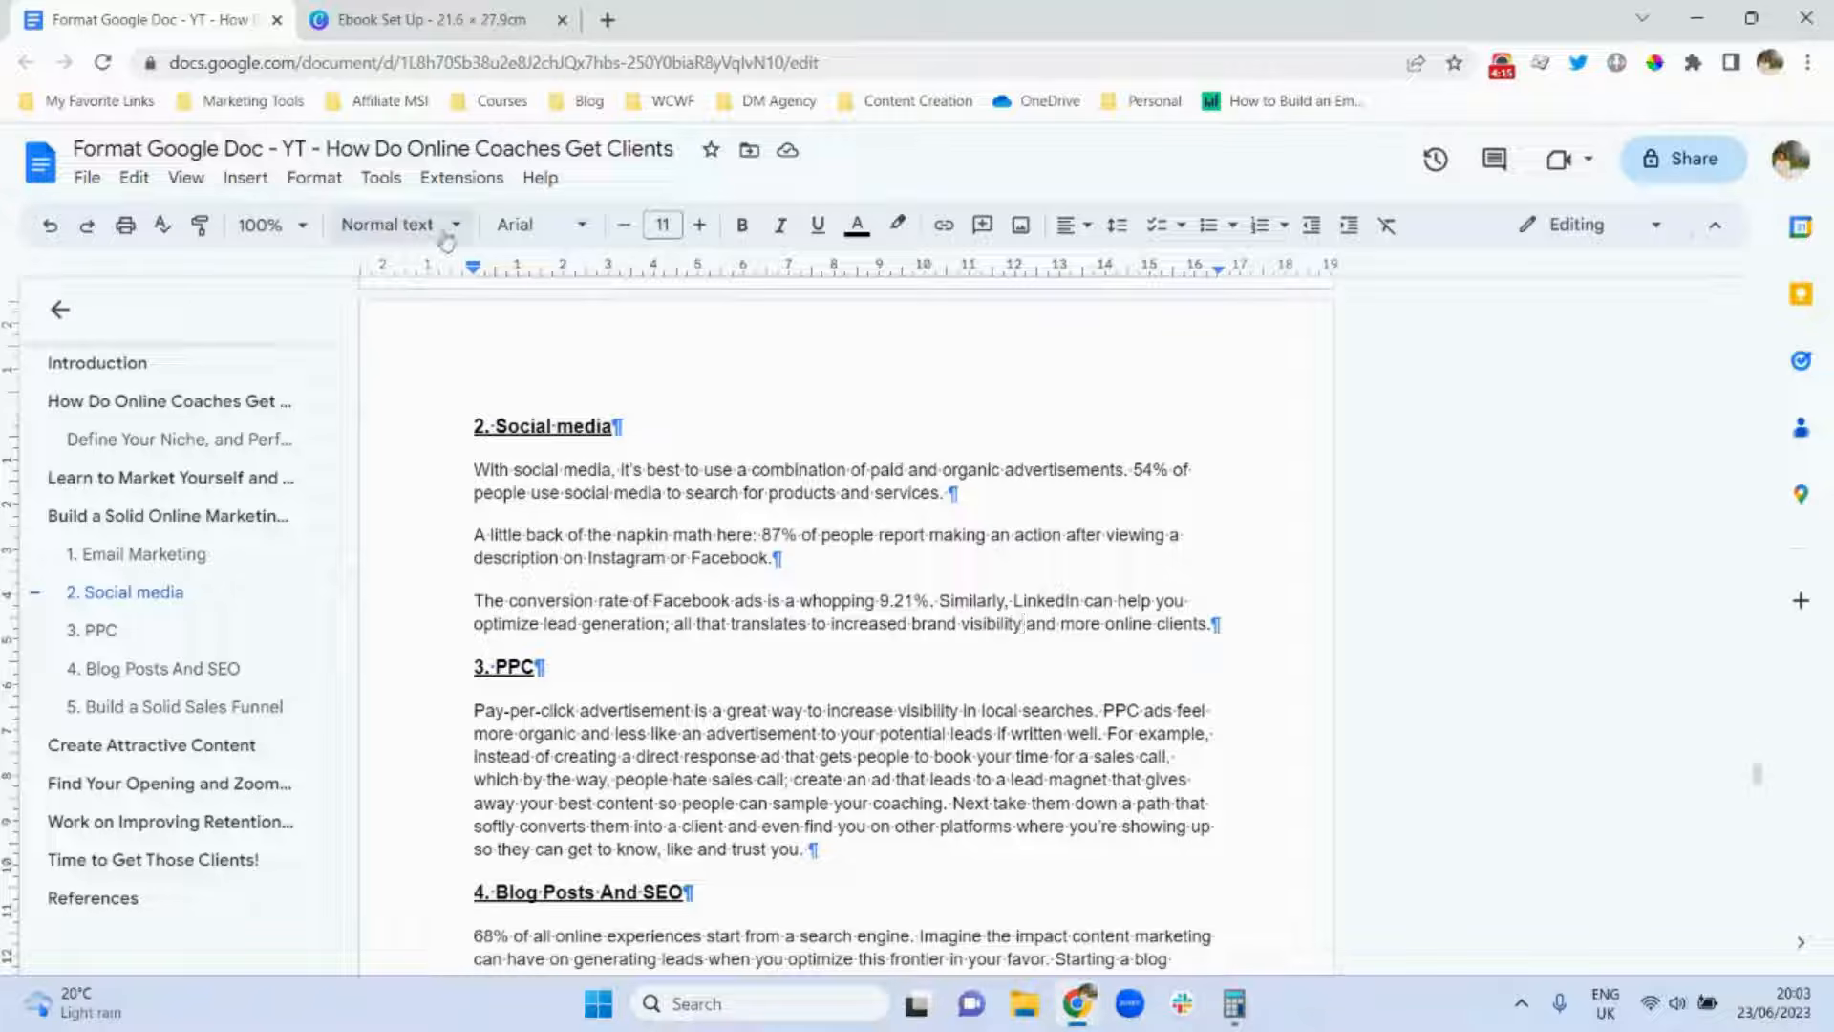
Insert footnote 2 in the Social media text reading 'Refer to page 13 Reference' at 8 pt.
{"action": "left_click", "coordinate": [238, 182]}
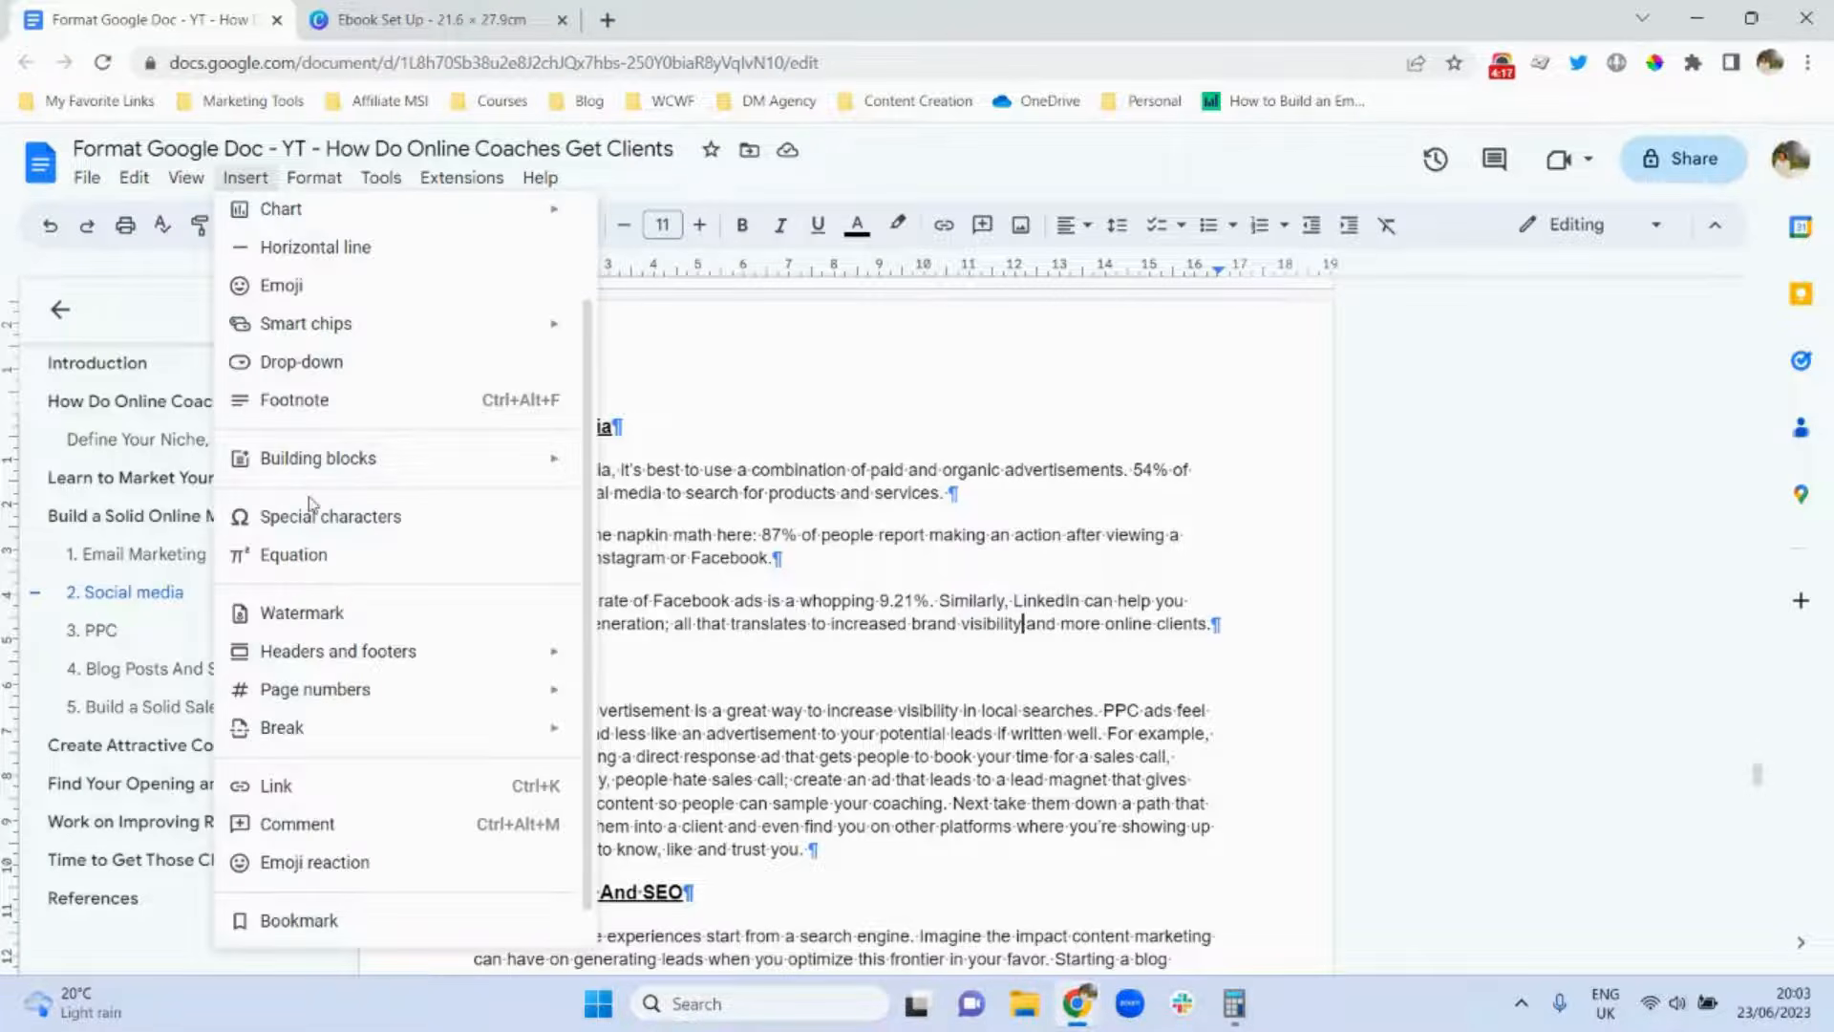
{"action": "left_click", "coordinate": [347, 413]}
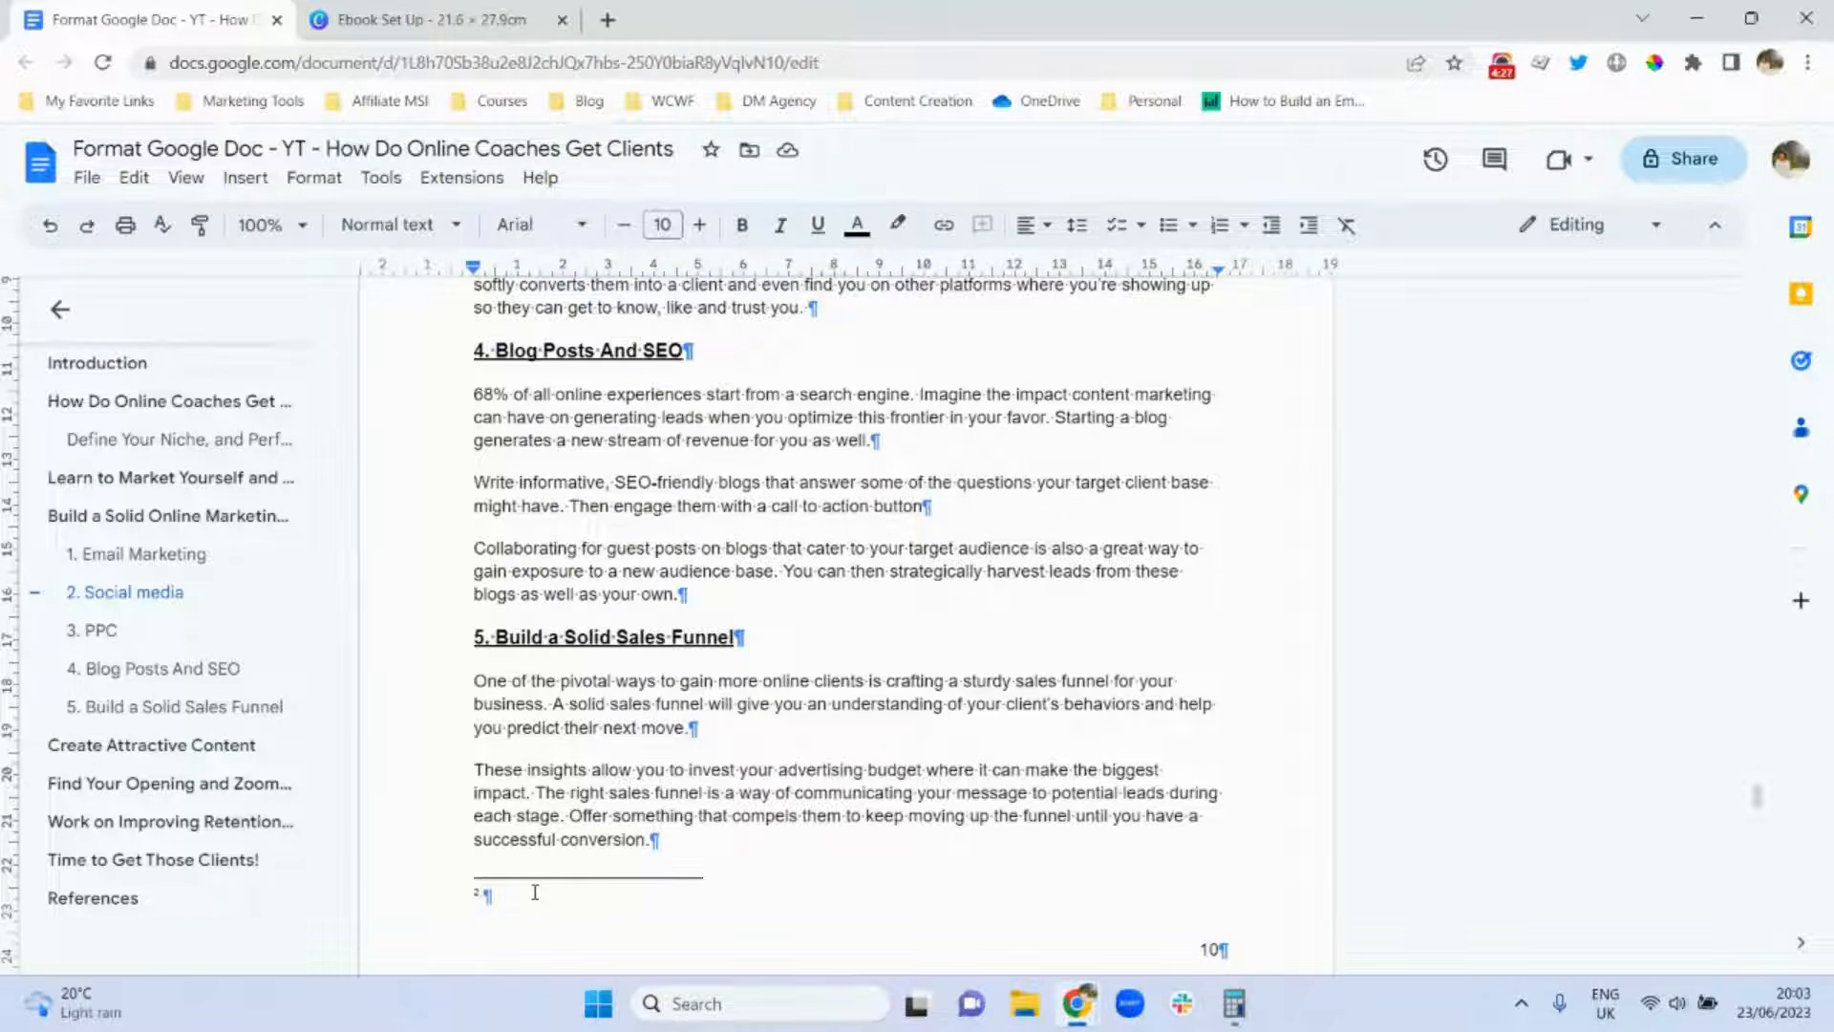
{"action": "type", "text": "Refer to page "}
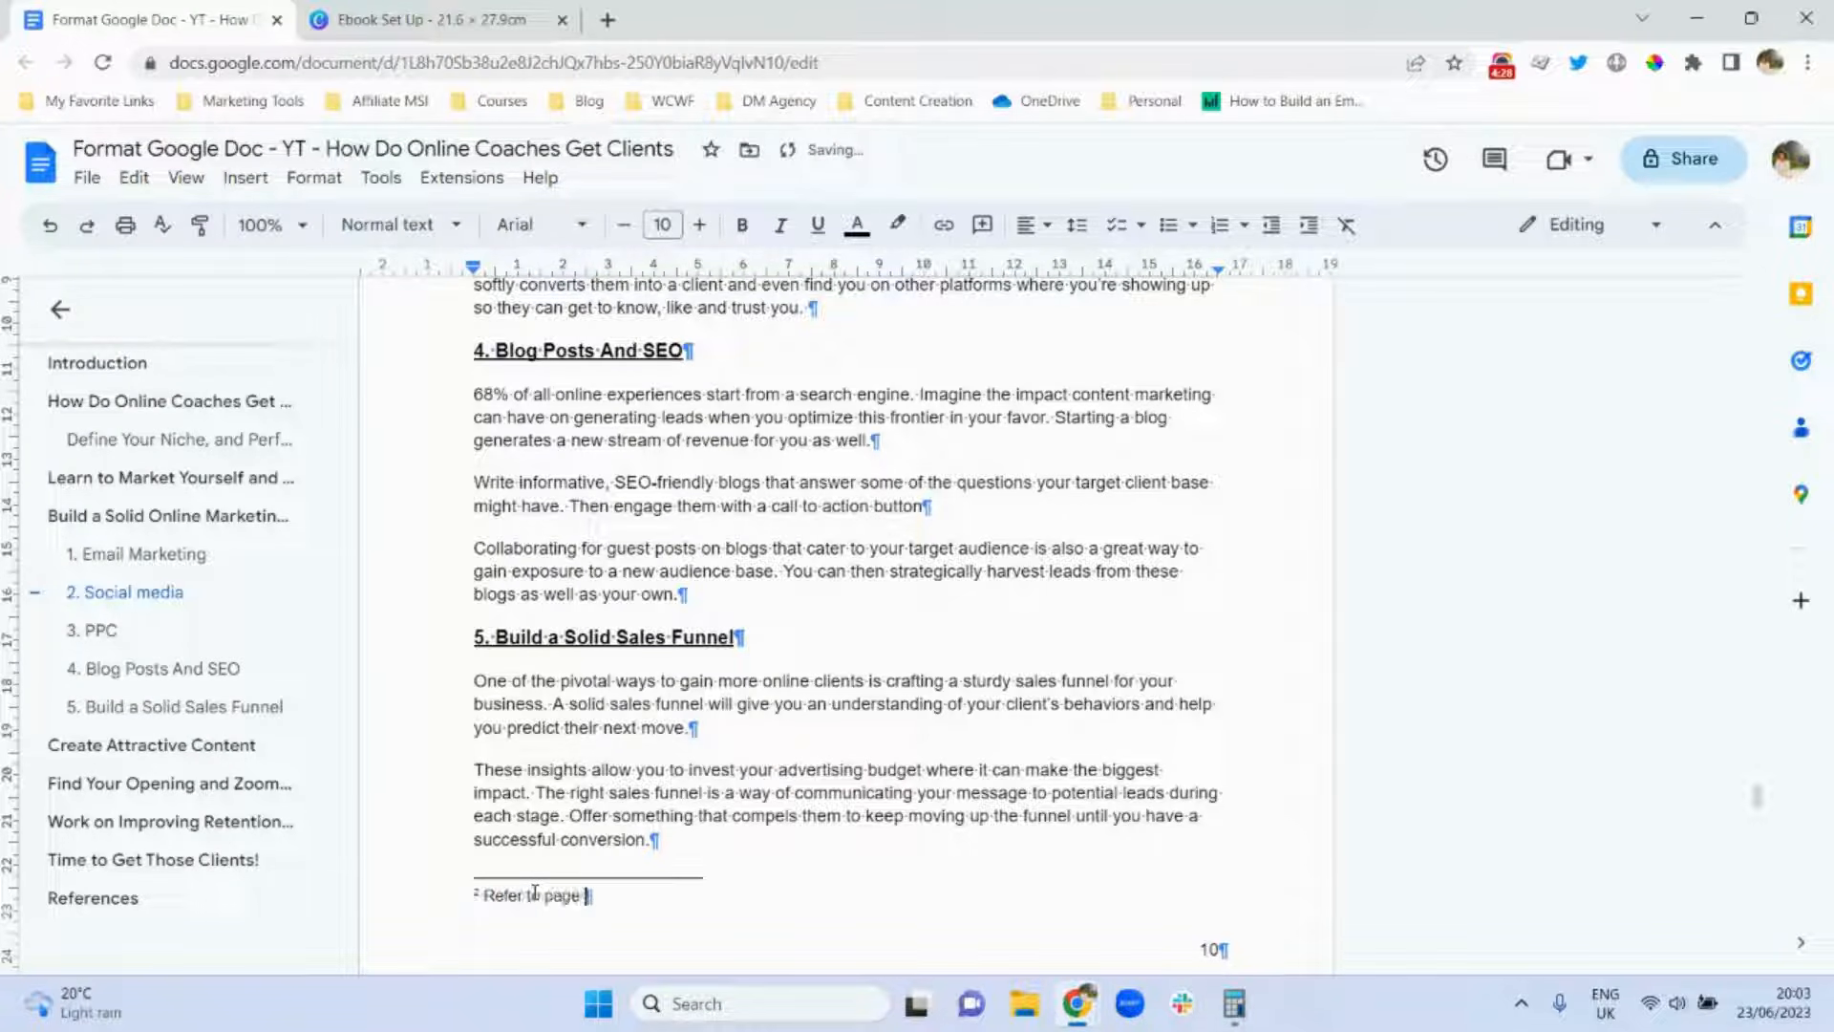
{"action": "type", "text": "13 Reference"}
{"action": "triple_click", "coordinate": [552, 896]}
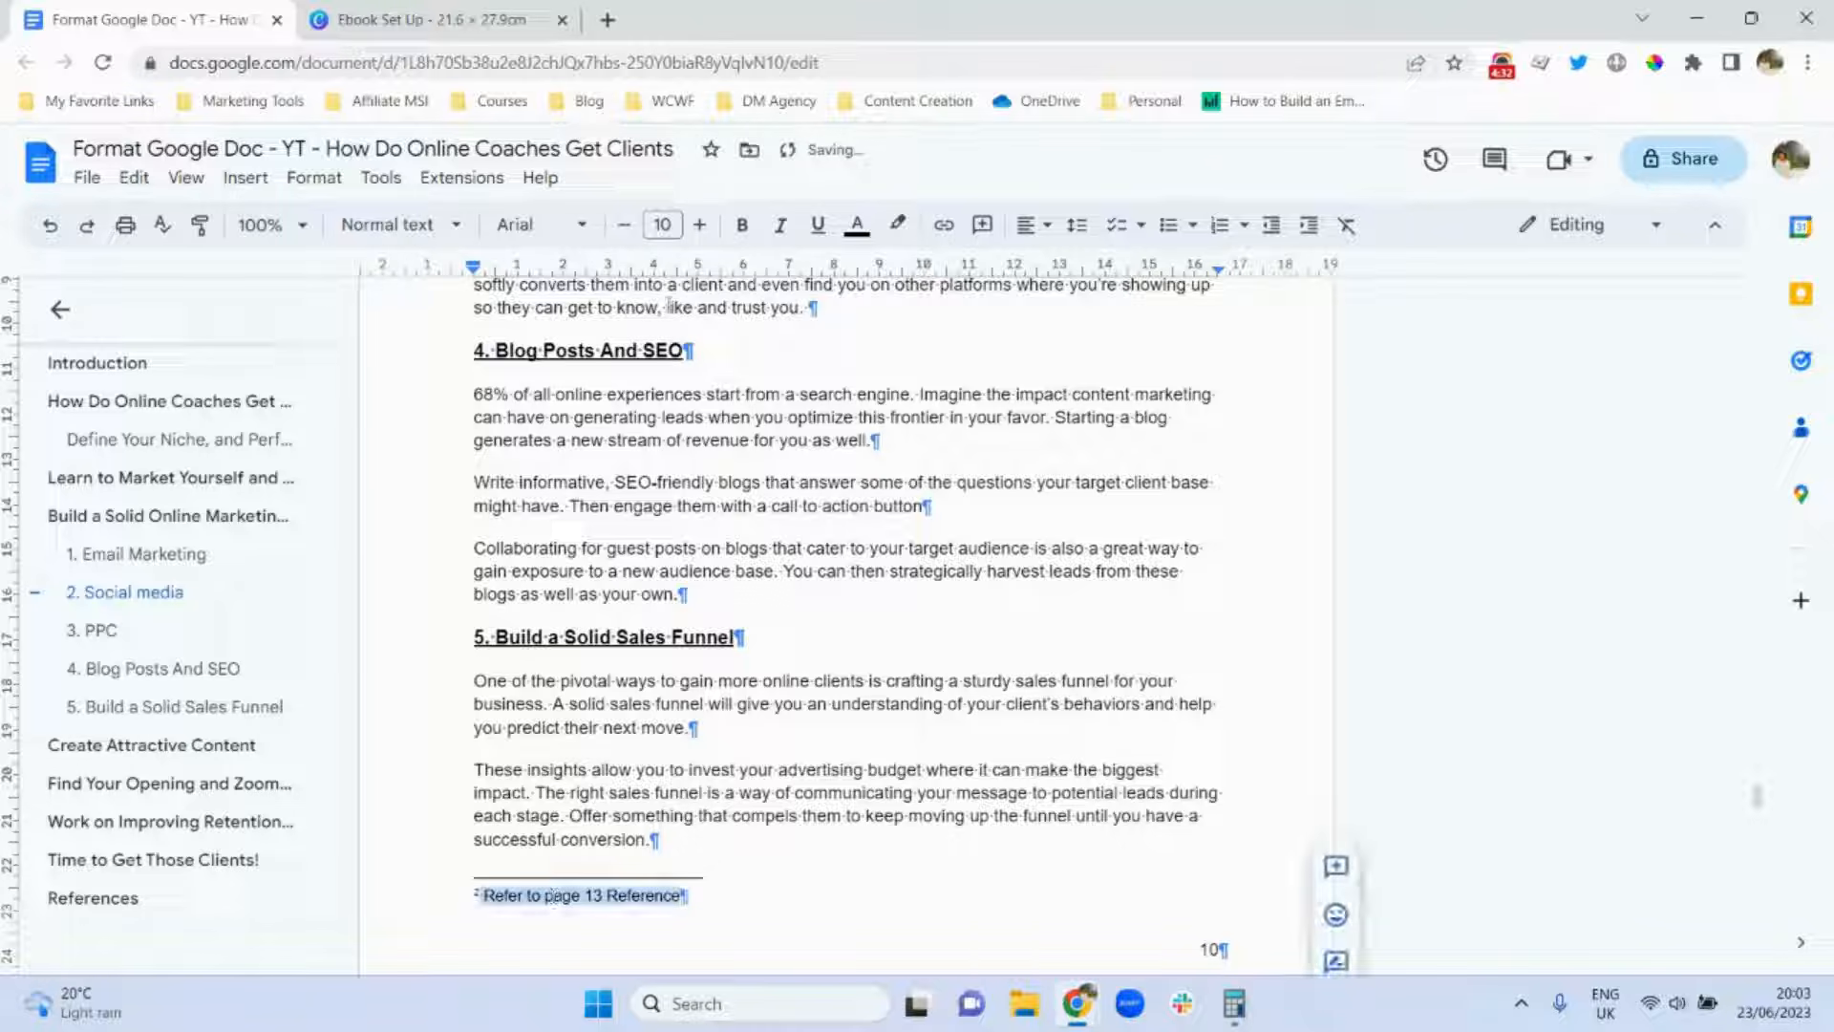
{"action": "left_click", "coordinate": [623, 224]}
{"action": "left_click", "coordinate": [623, 224]}
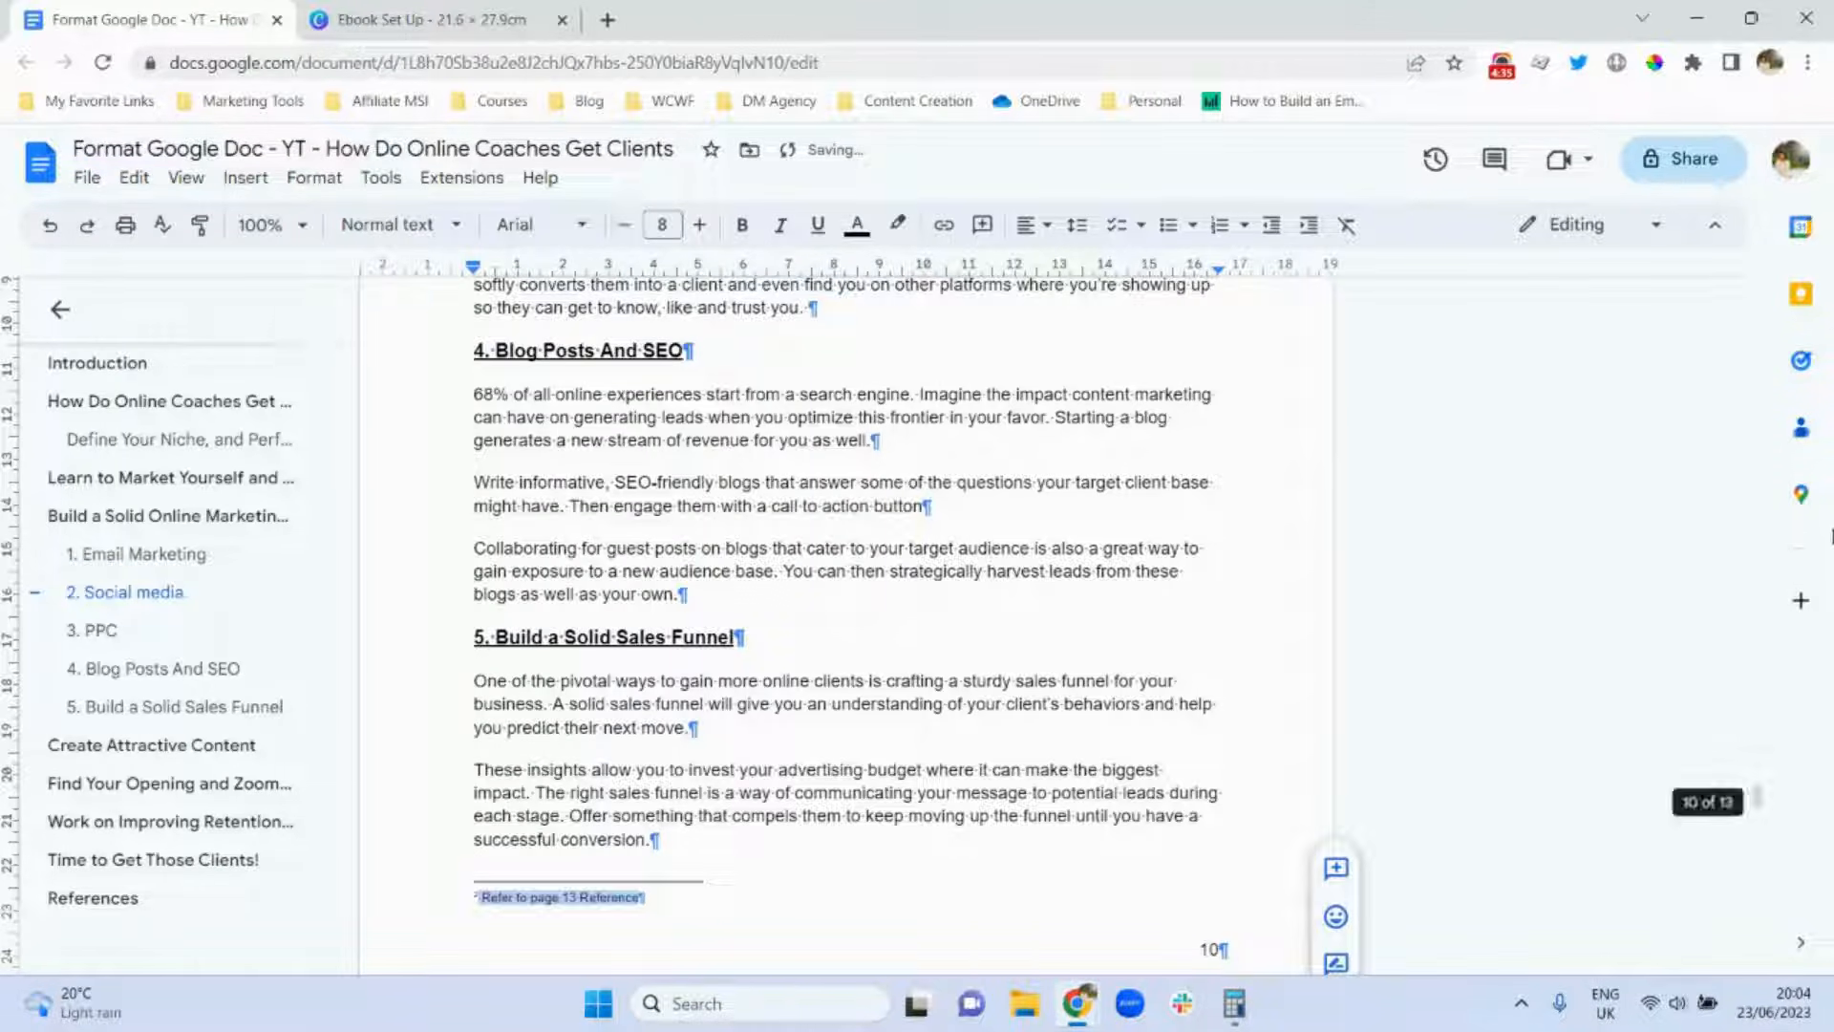
{"action": "left_click_drag", "start_coordinate": [1759, 802], "coordinate": [1762, 855]}
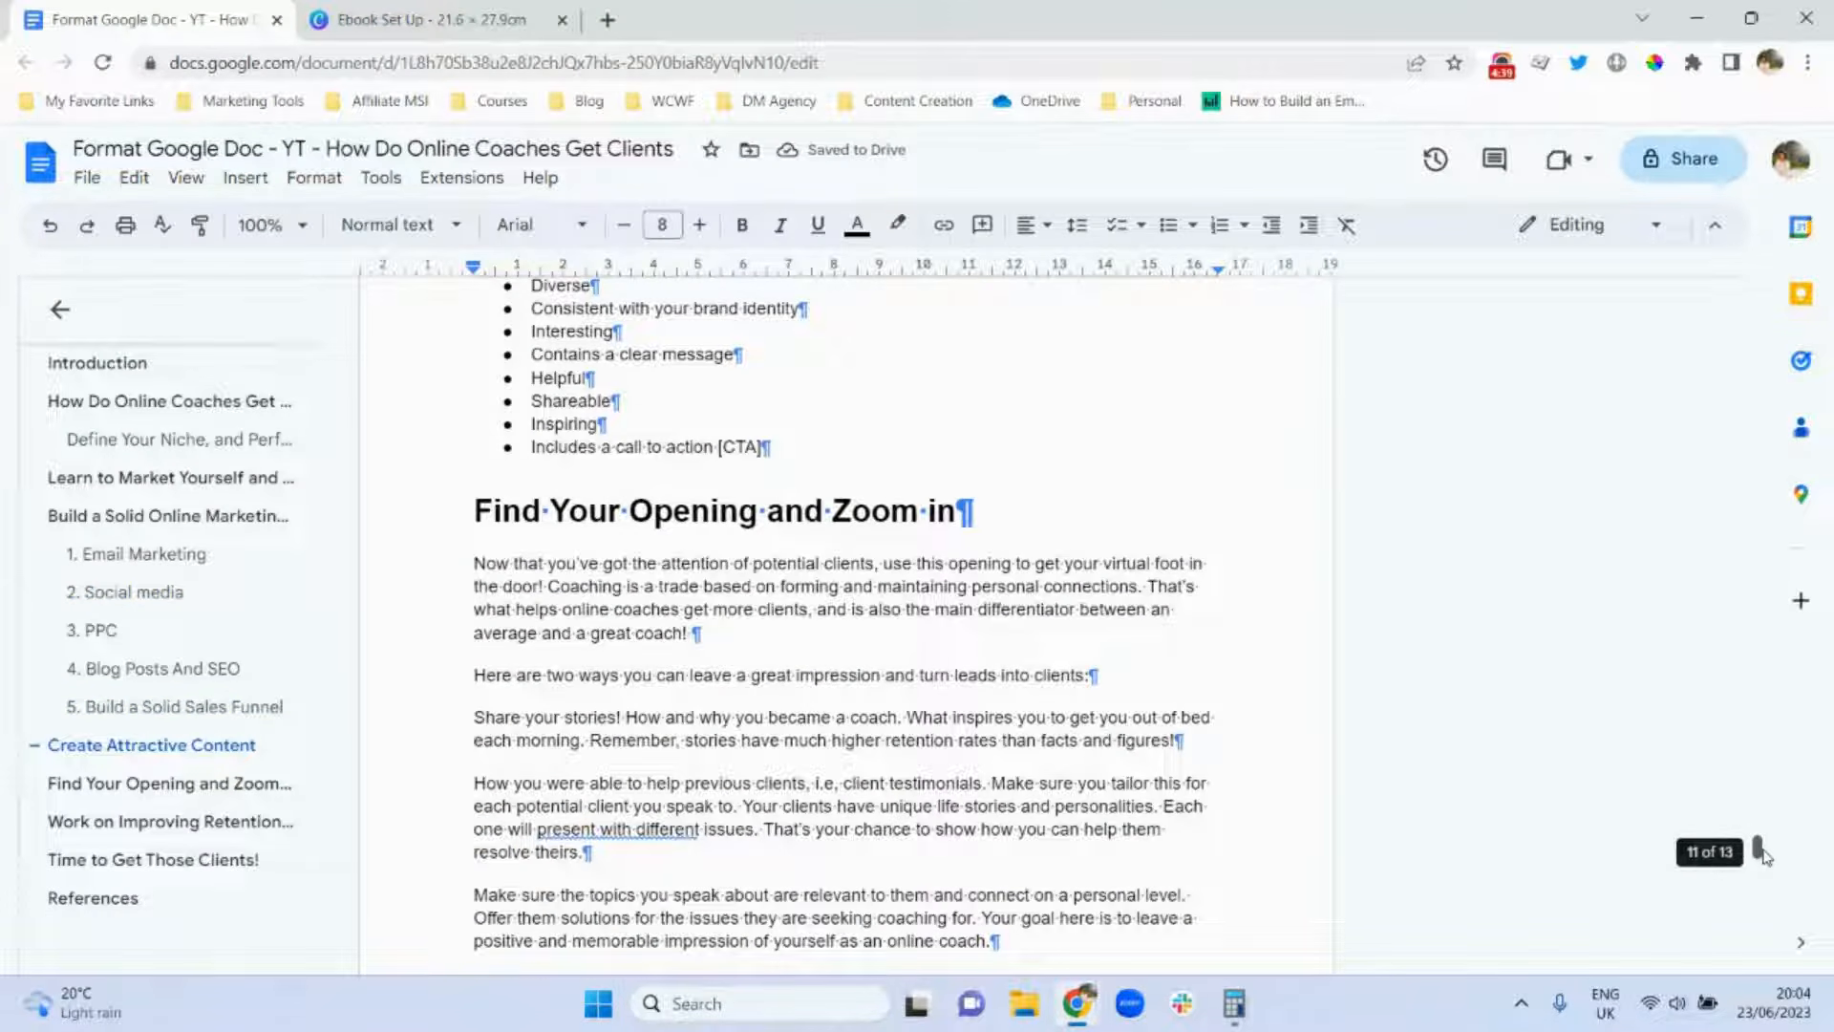
Insert footnote 3 after 'rates' reading 'Refer to page 13 Reference'.
{"action": "left_click", "coordinate": [997, 744]}
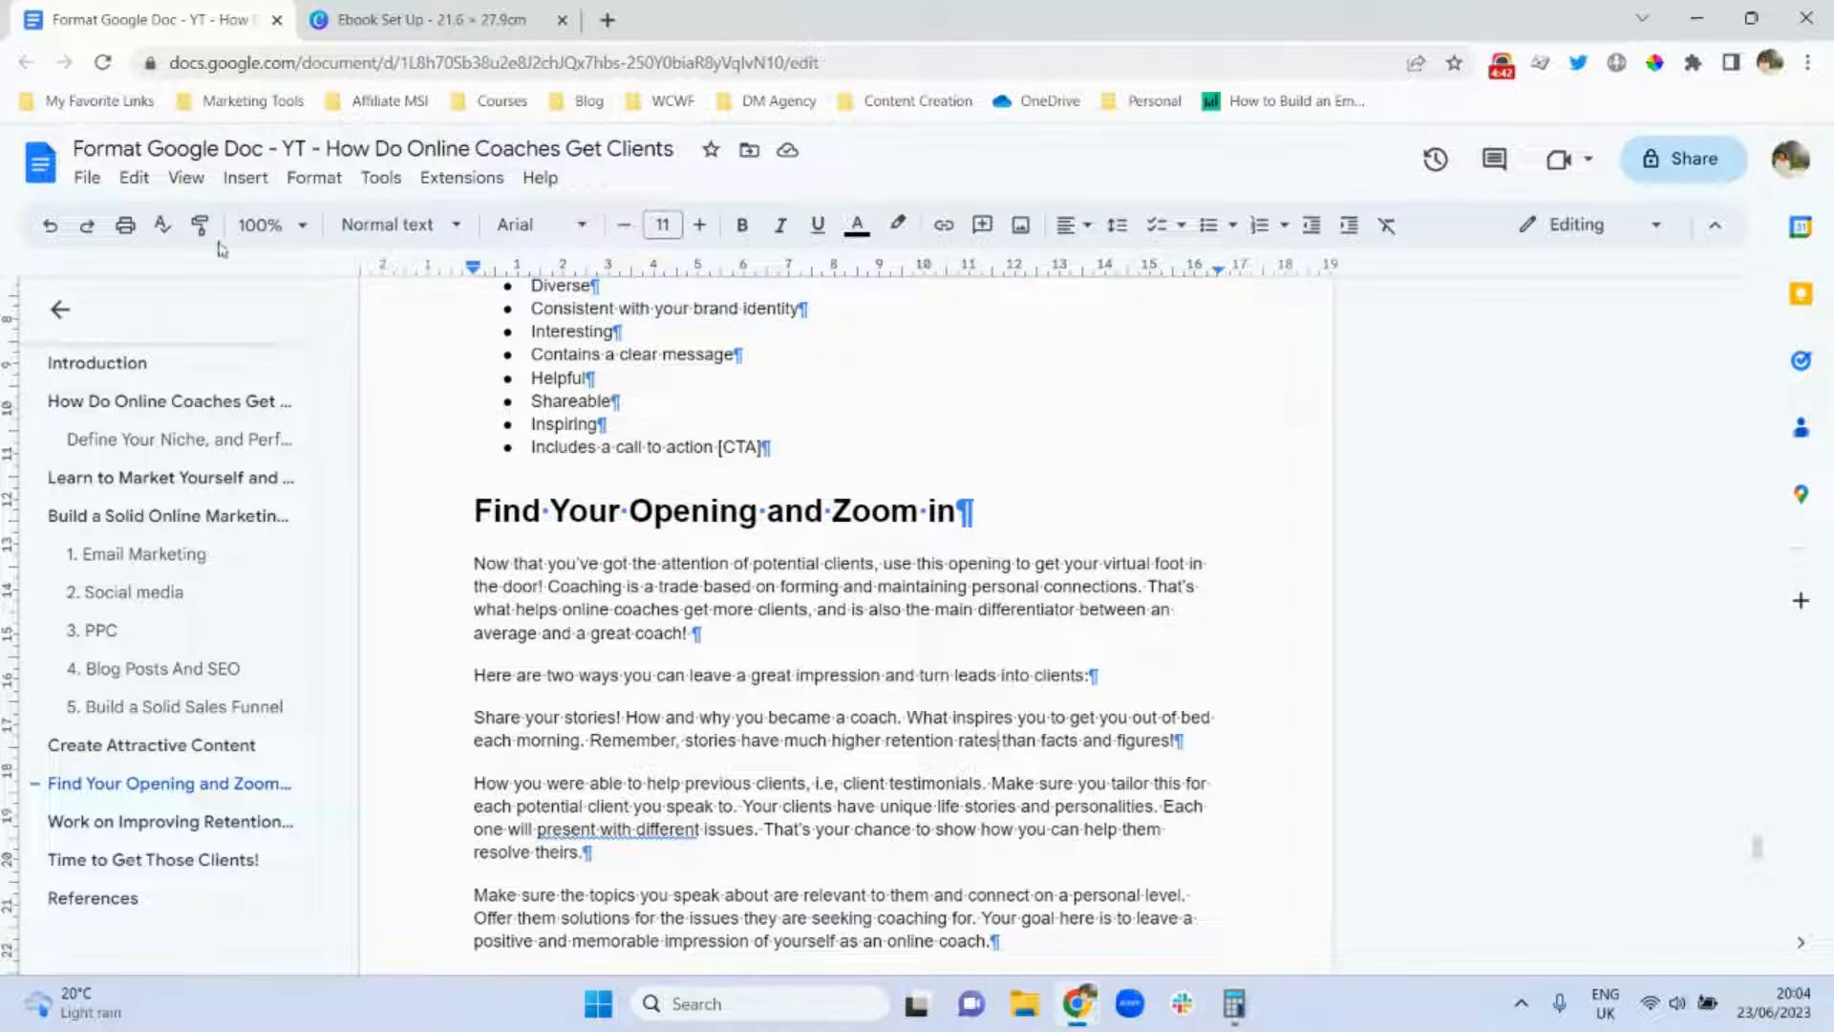
{"action": "left_click", "coordinate": [245, 177]}
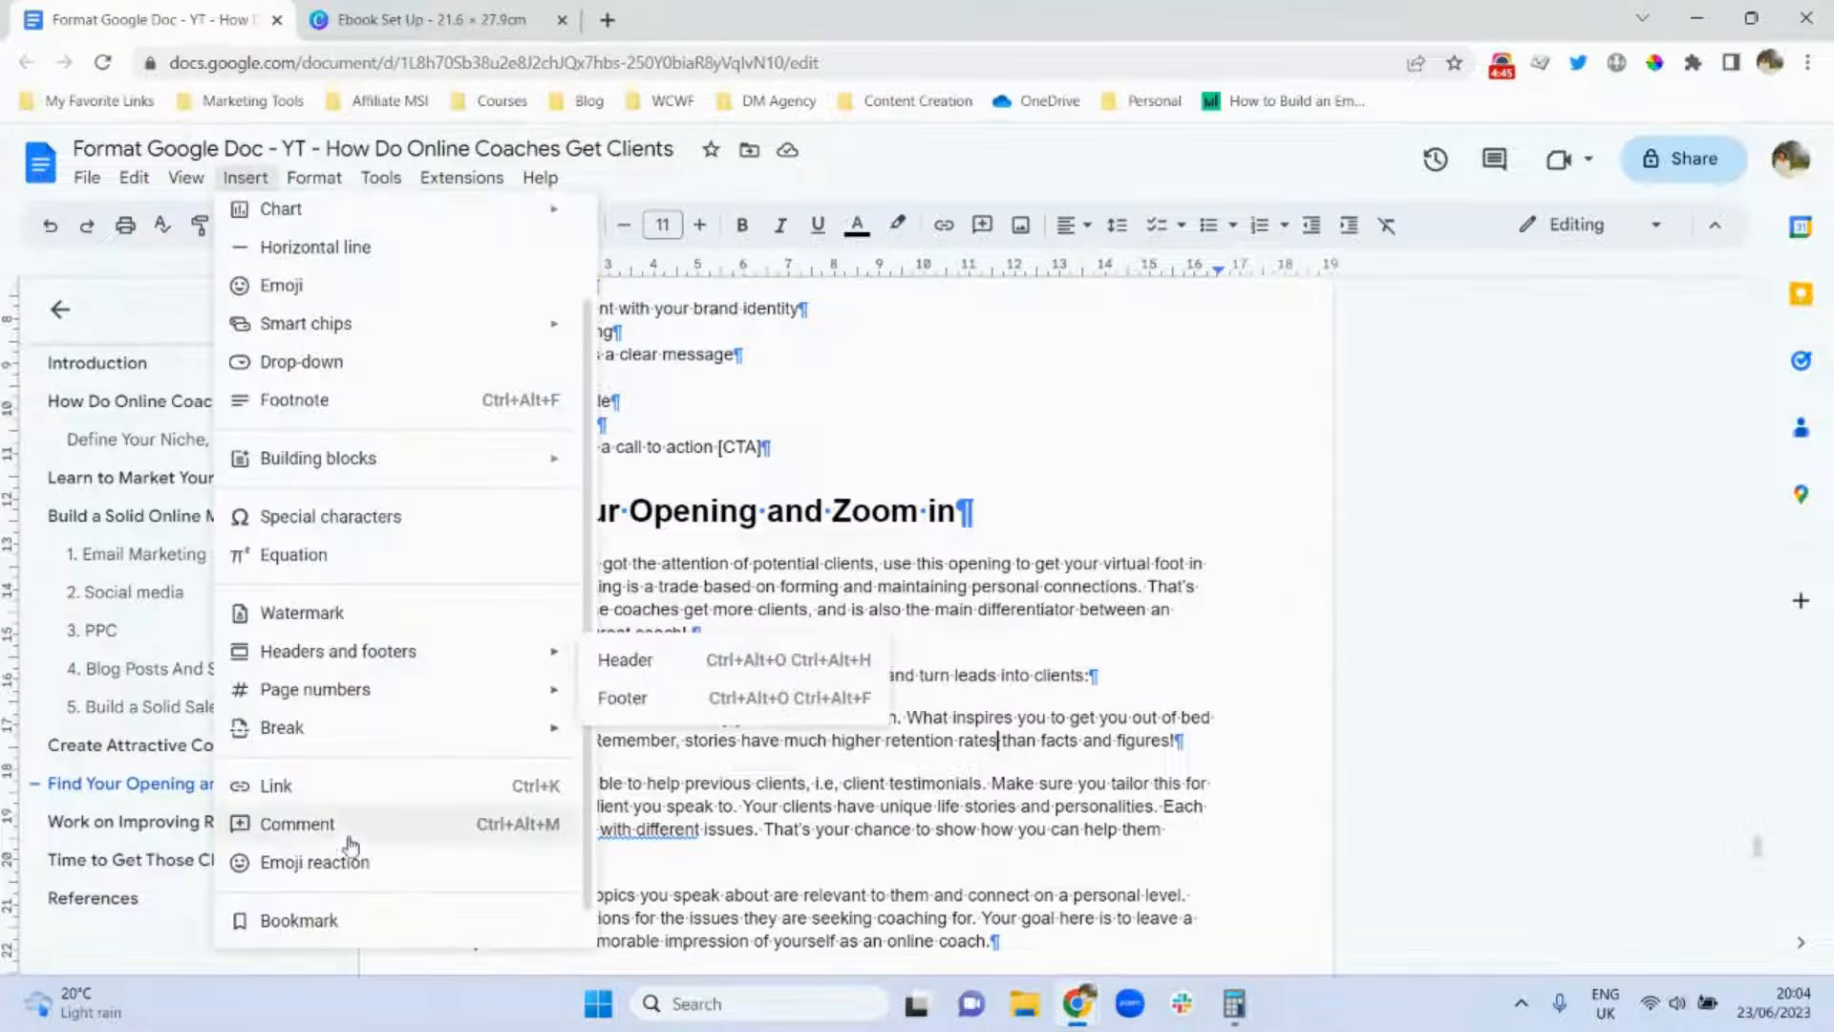
{"action": "left_click", "coordinate": [316, 409]}
{"action": "type", "text": "Ref"}
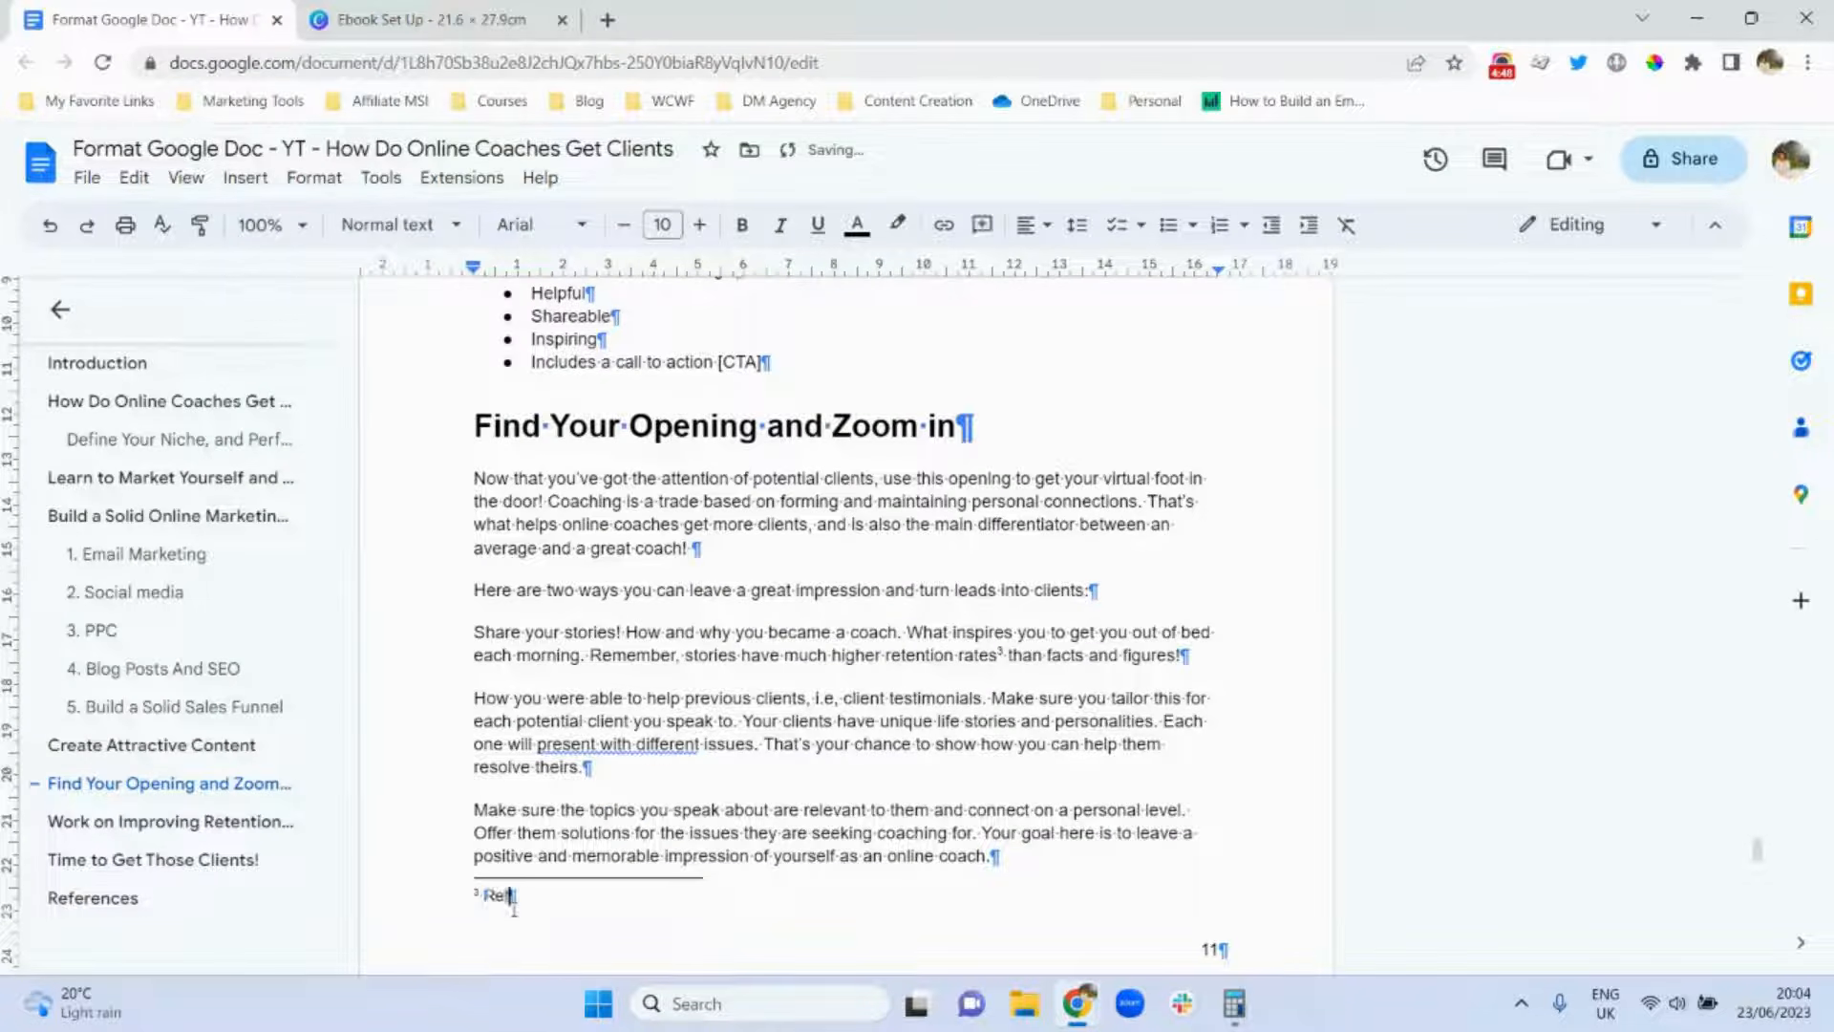
{"action": "type", "text": "er to page 13 Reference"}
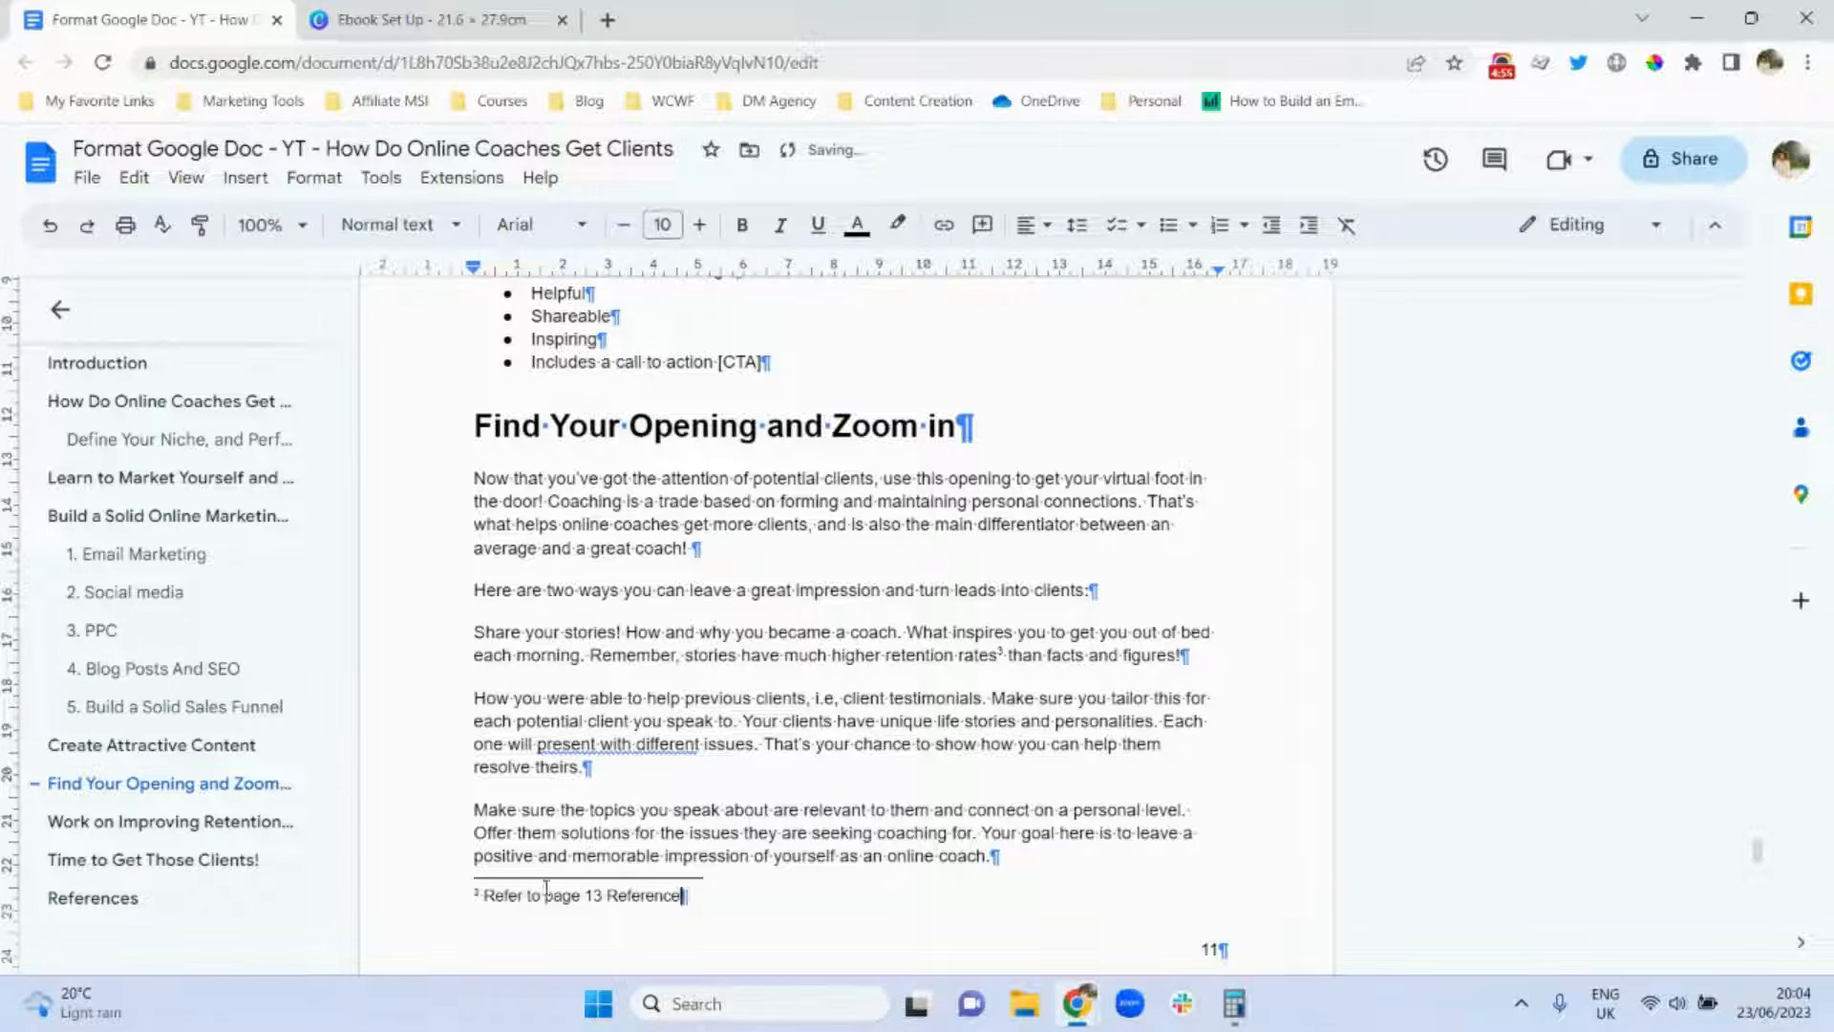
Reduce footnote 3 to 8 pt and return to the body text.
{"action": "triple_click", "coordinate": [557, 900]}
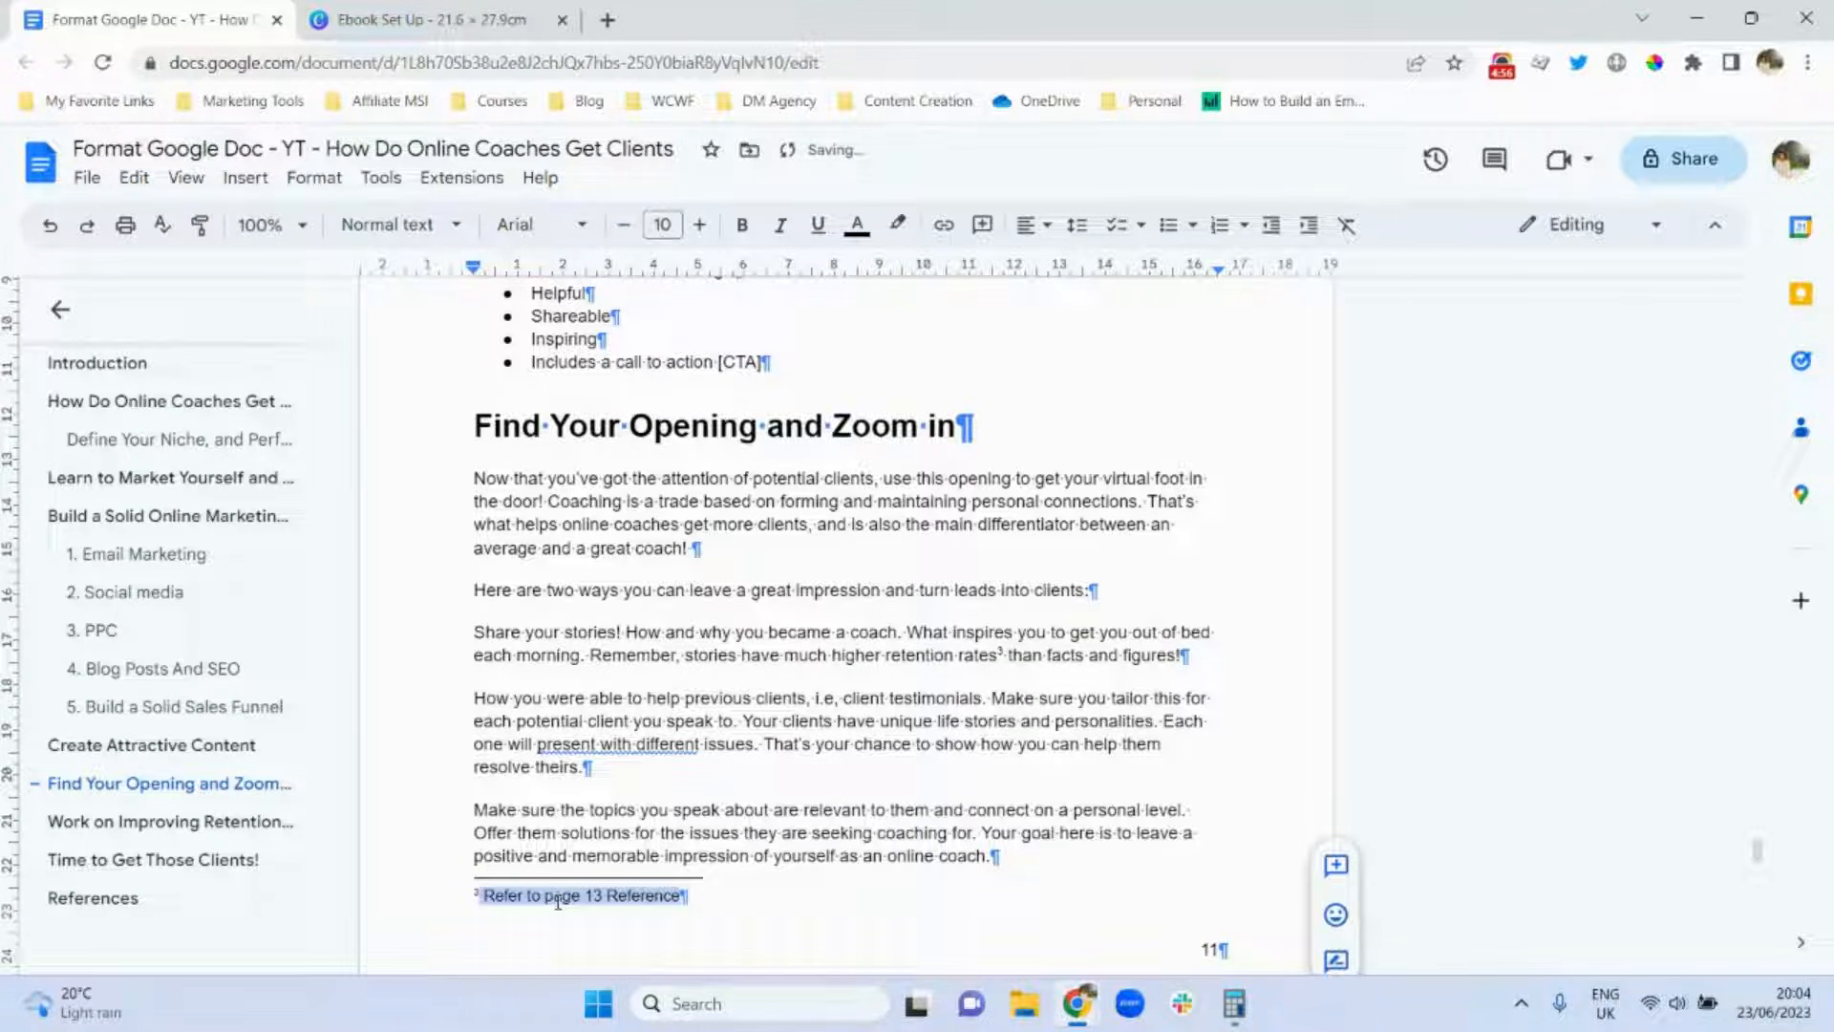
{"action": "left_click", "coordinate": [624, 233]}
{"action": "left_click", "coordinate": [625, 232]}
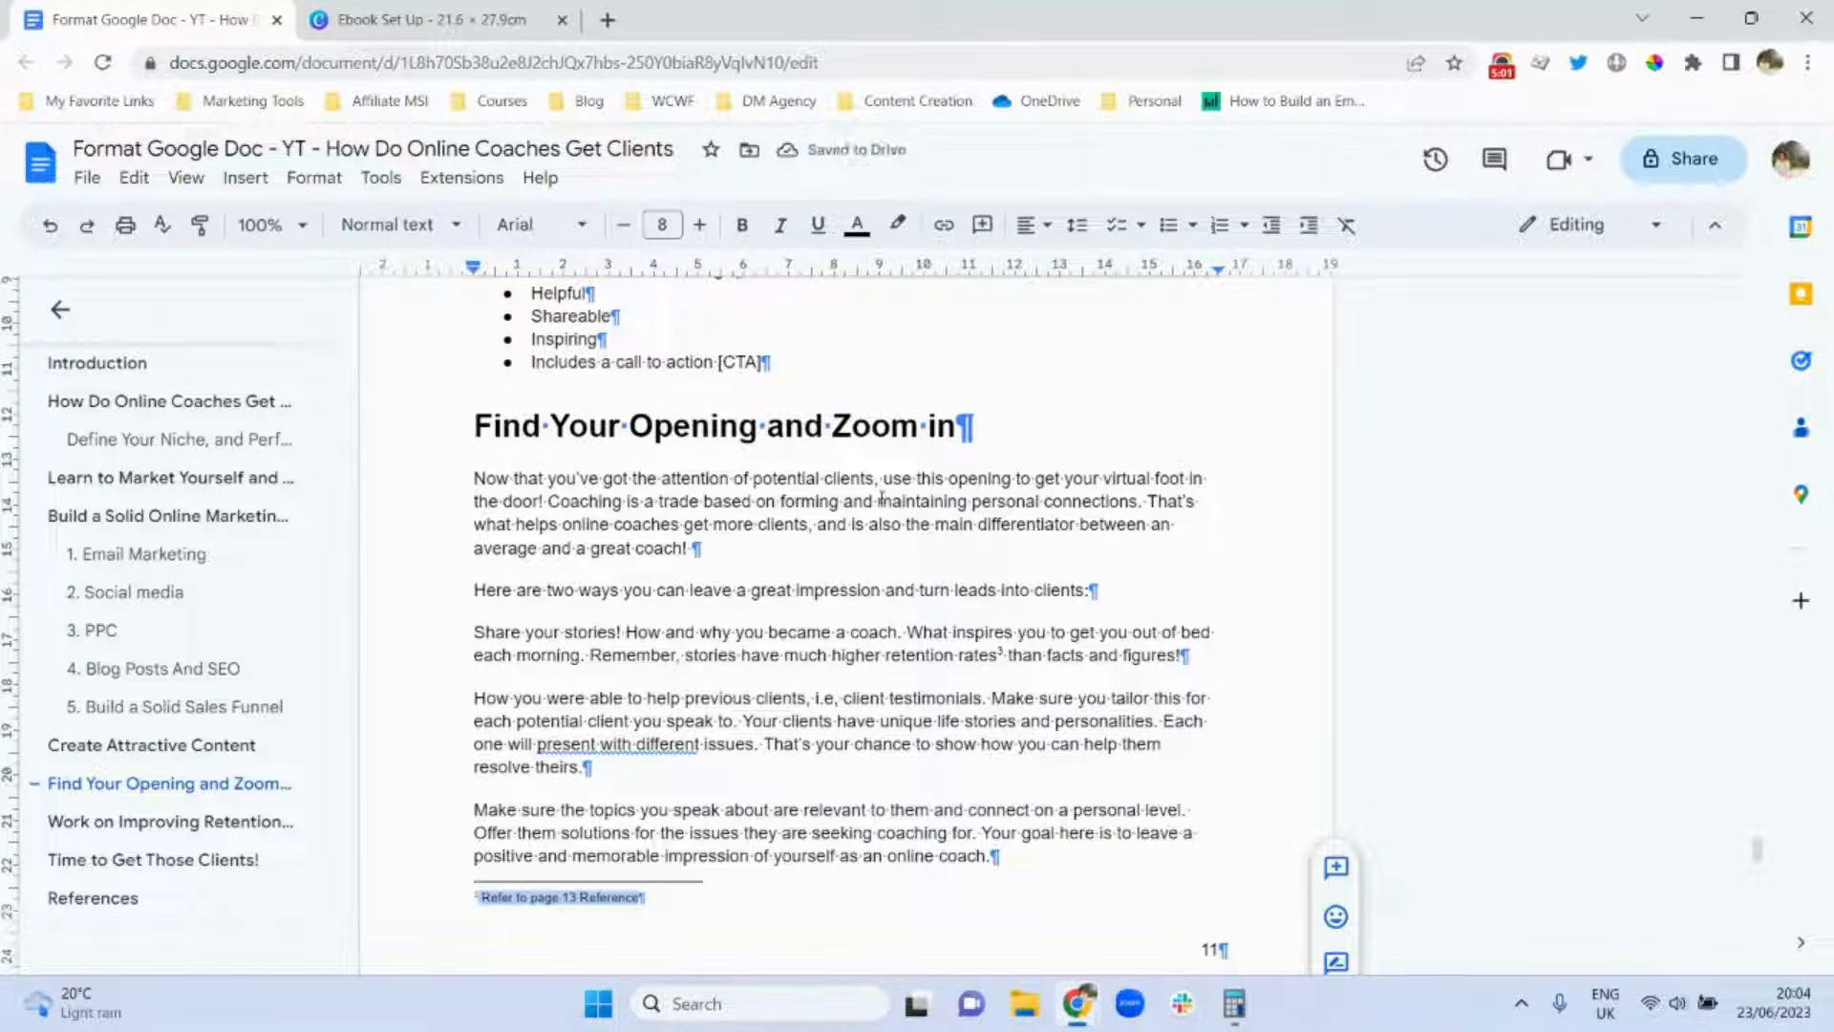
{"action": "left_click", "coordinate": [871, 575]}
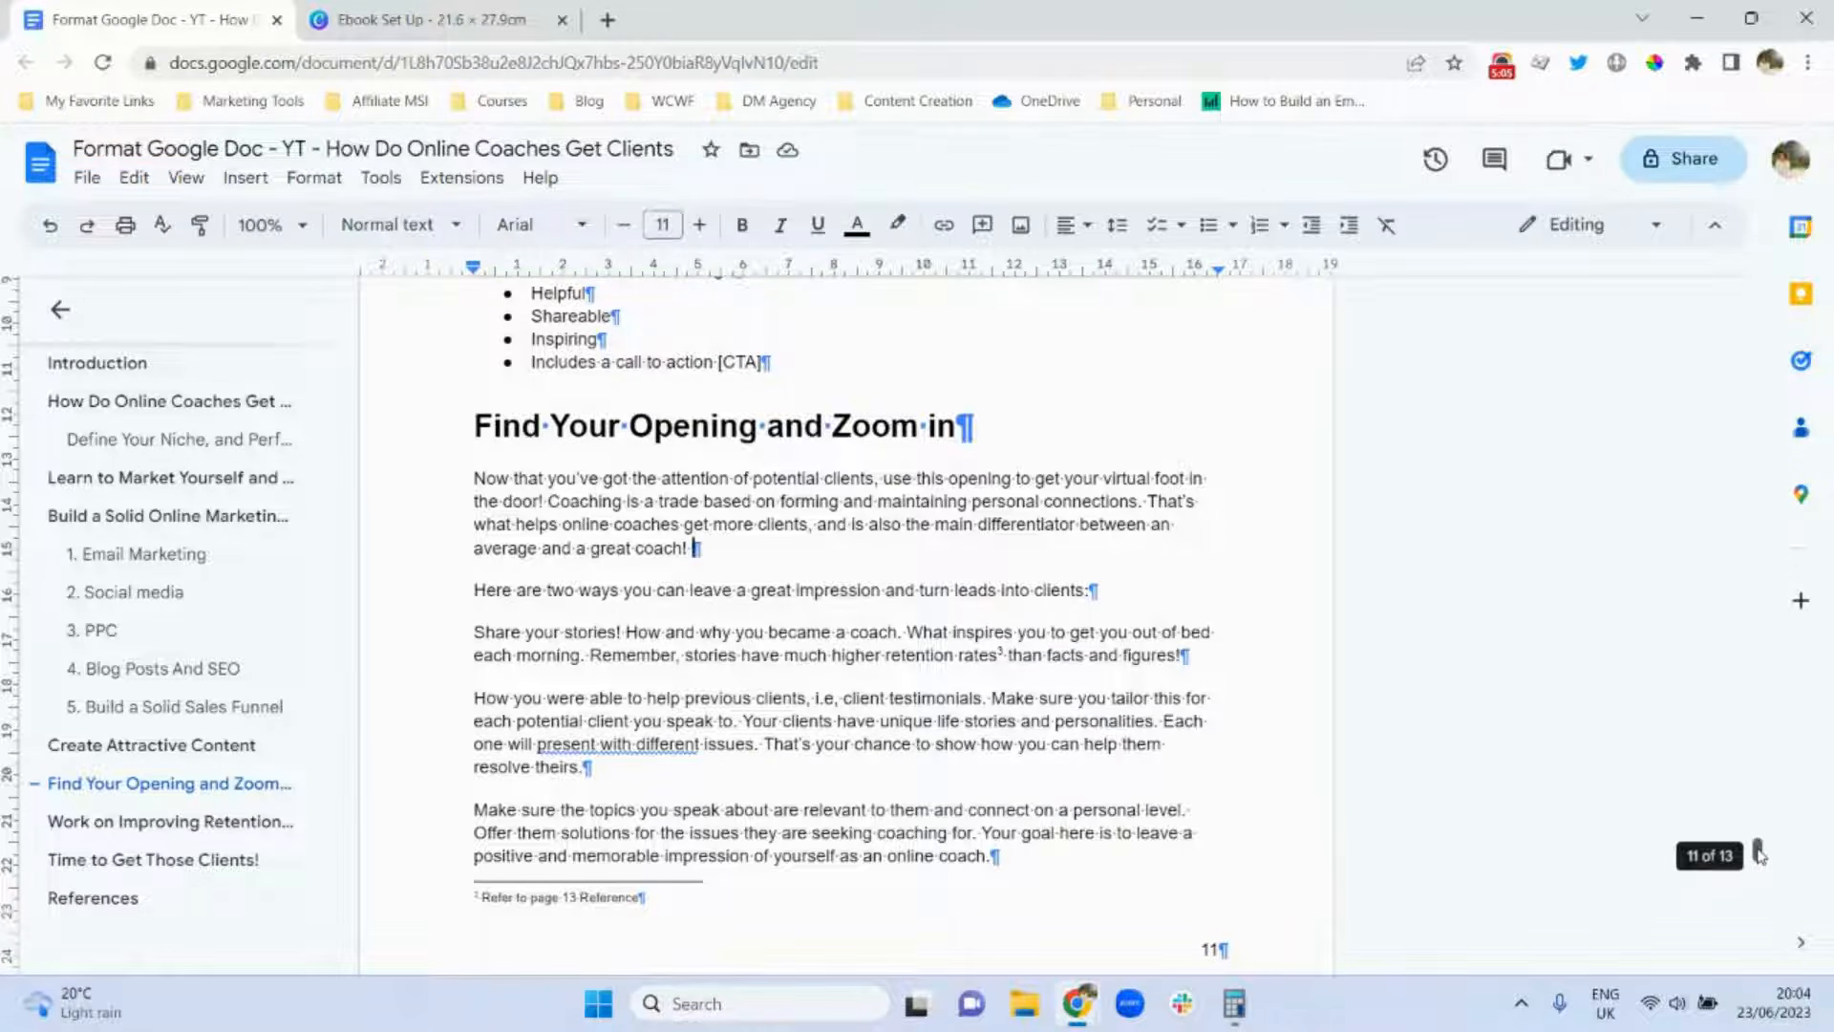
{"action": "left_click_drag", "start_coordinate": [1758, 853], "coordinate": [1772, 655]}
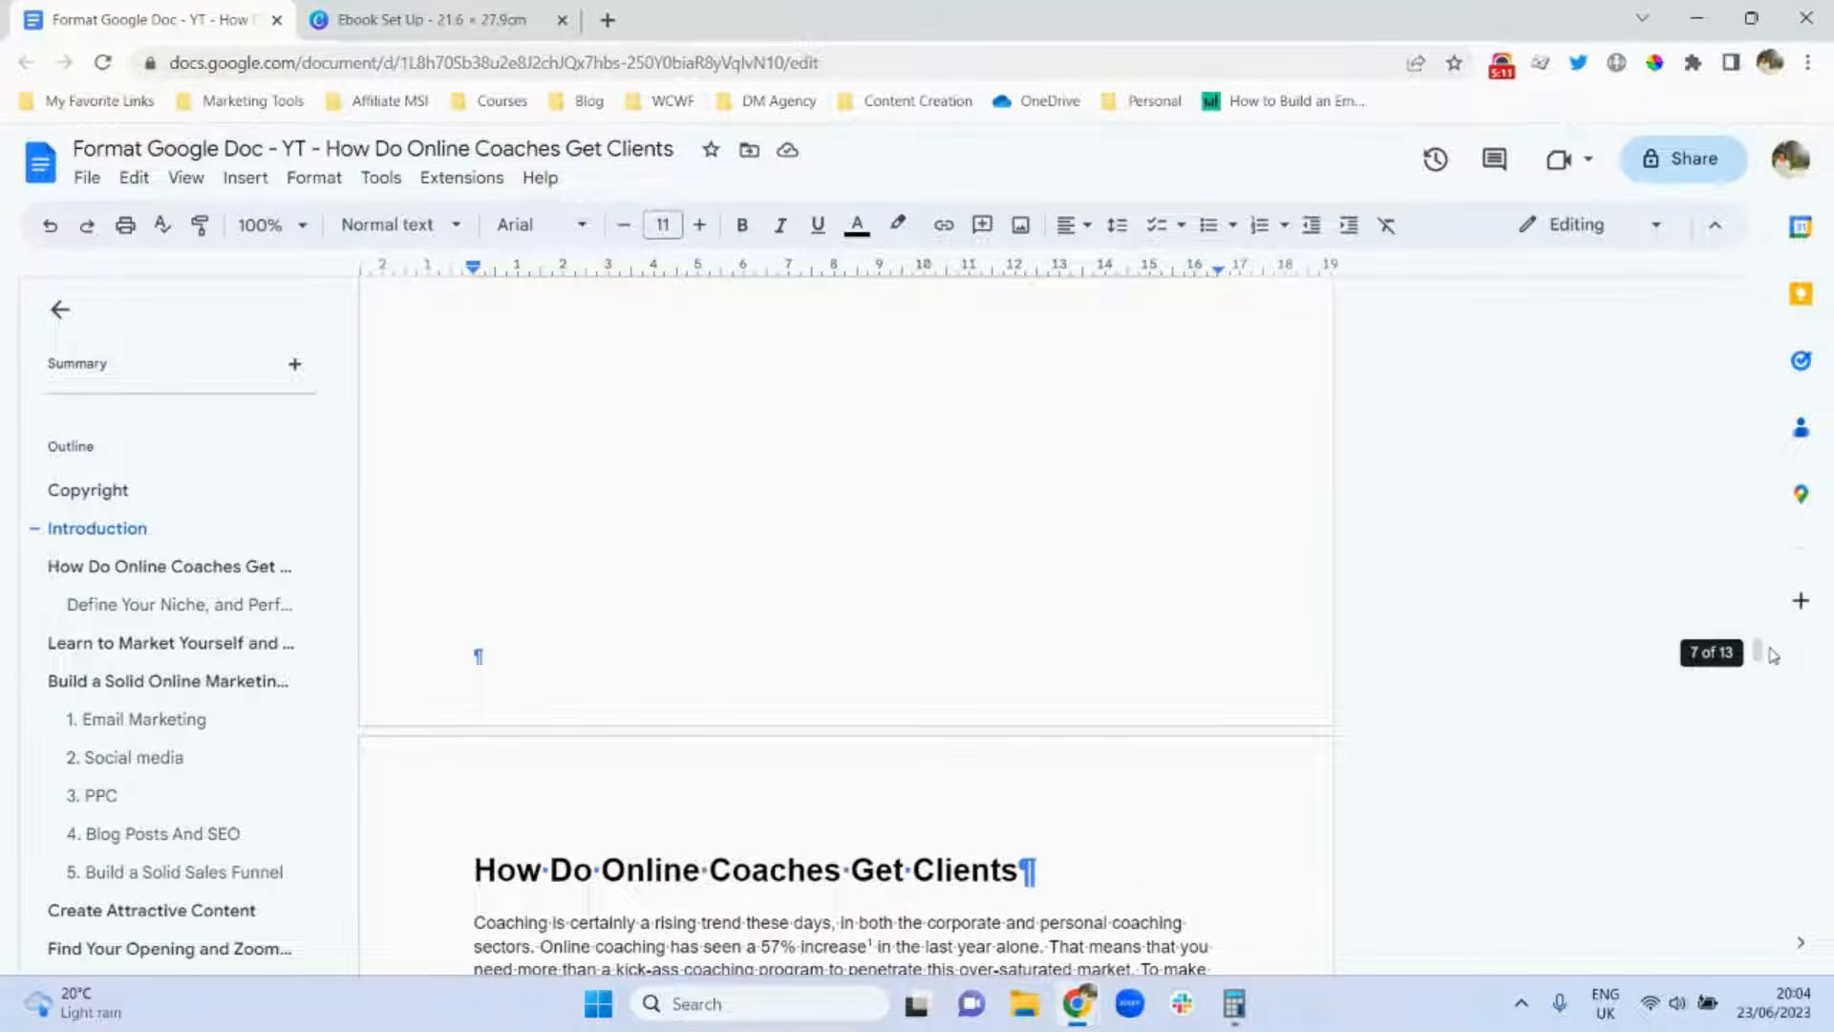
Turn on 'Display word count while typing' from Tools > Word count (2109 words).
{"action": "left_click", "coordinate": [386, 186]}
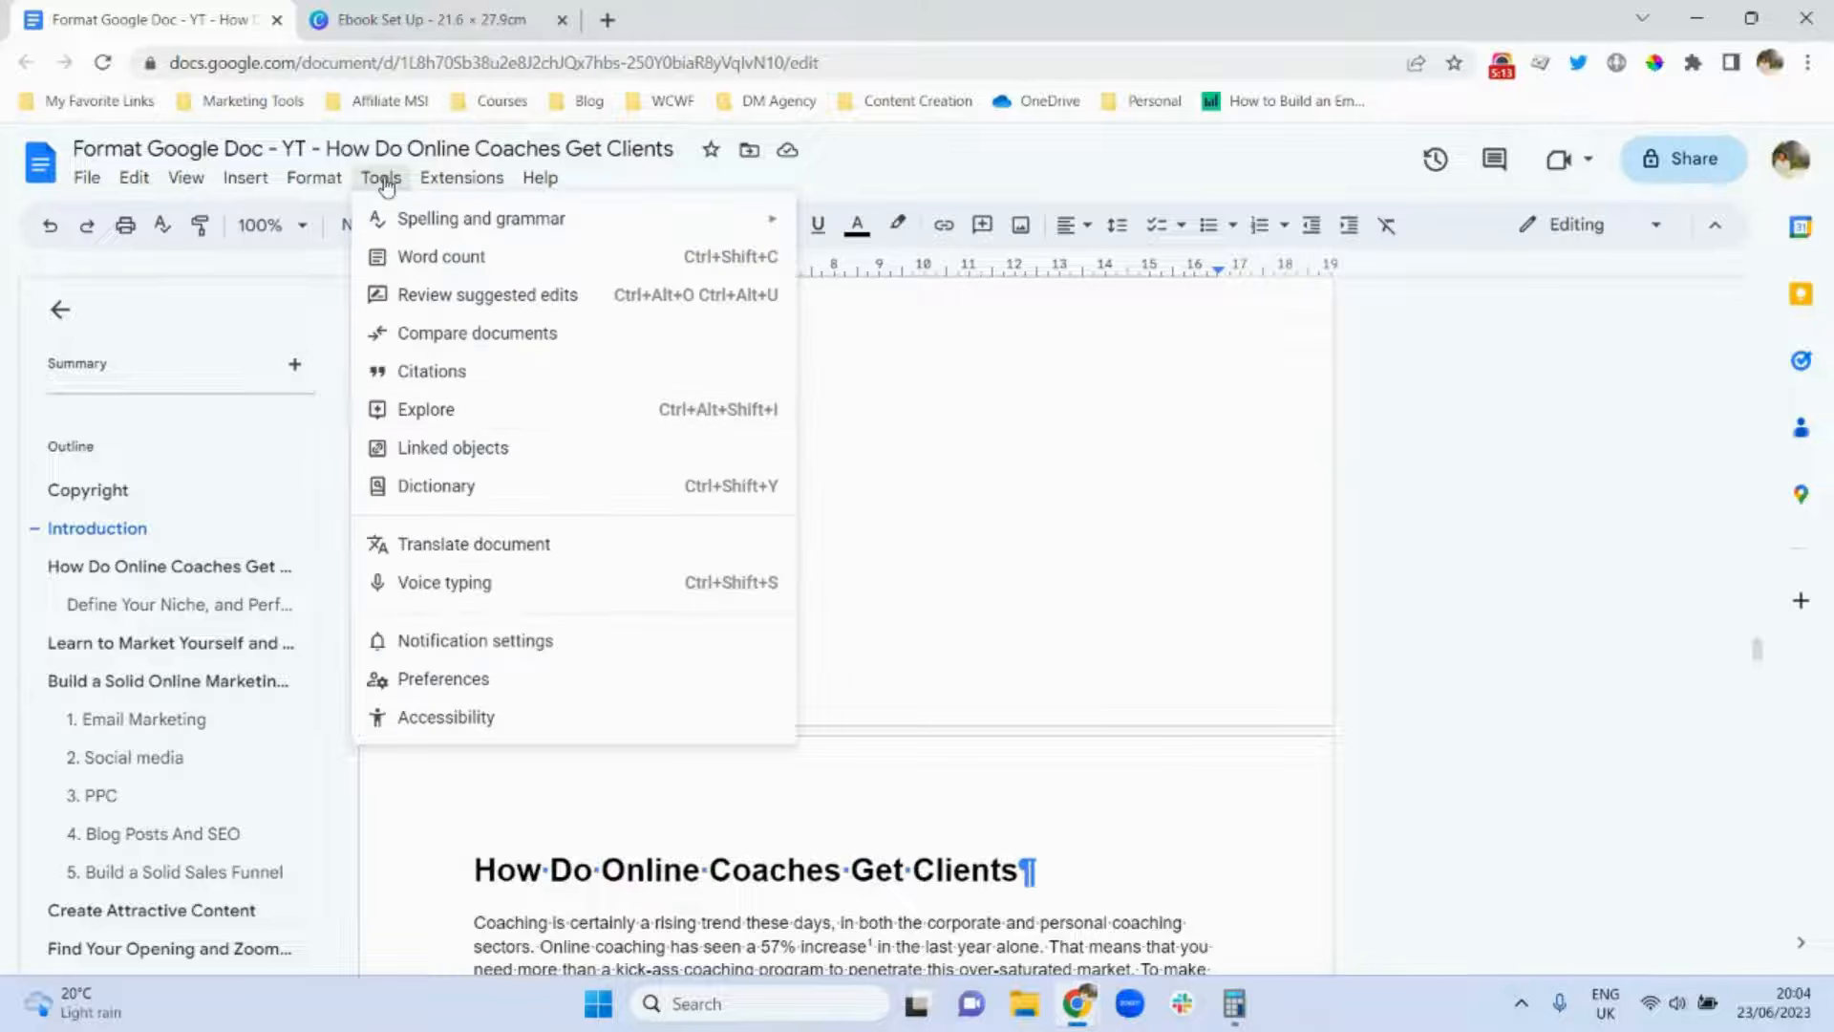
{"action": "left_click", "coordinate": [448, 266]}
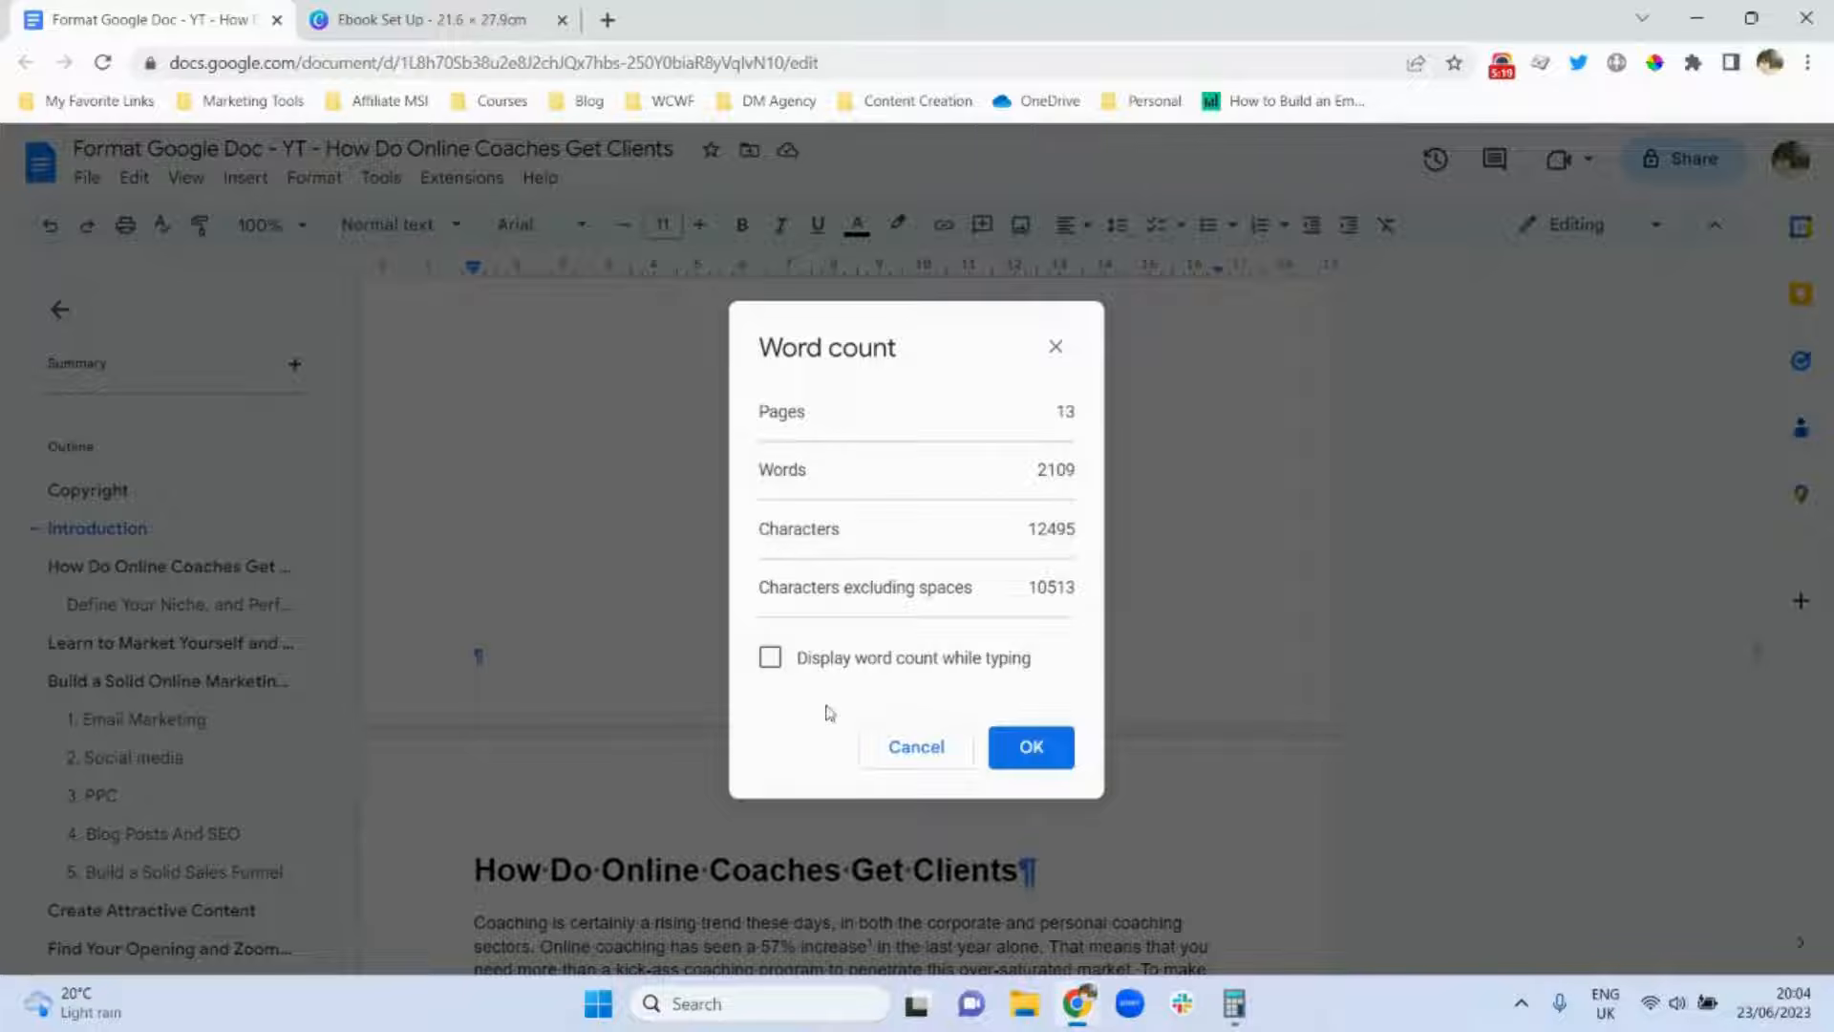
{"action": "left_click", "coordinate": [768, 659]}
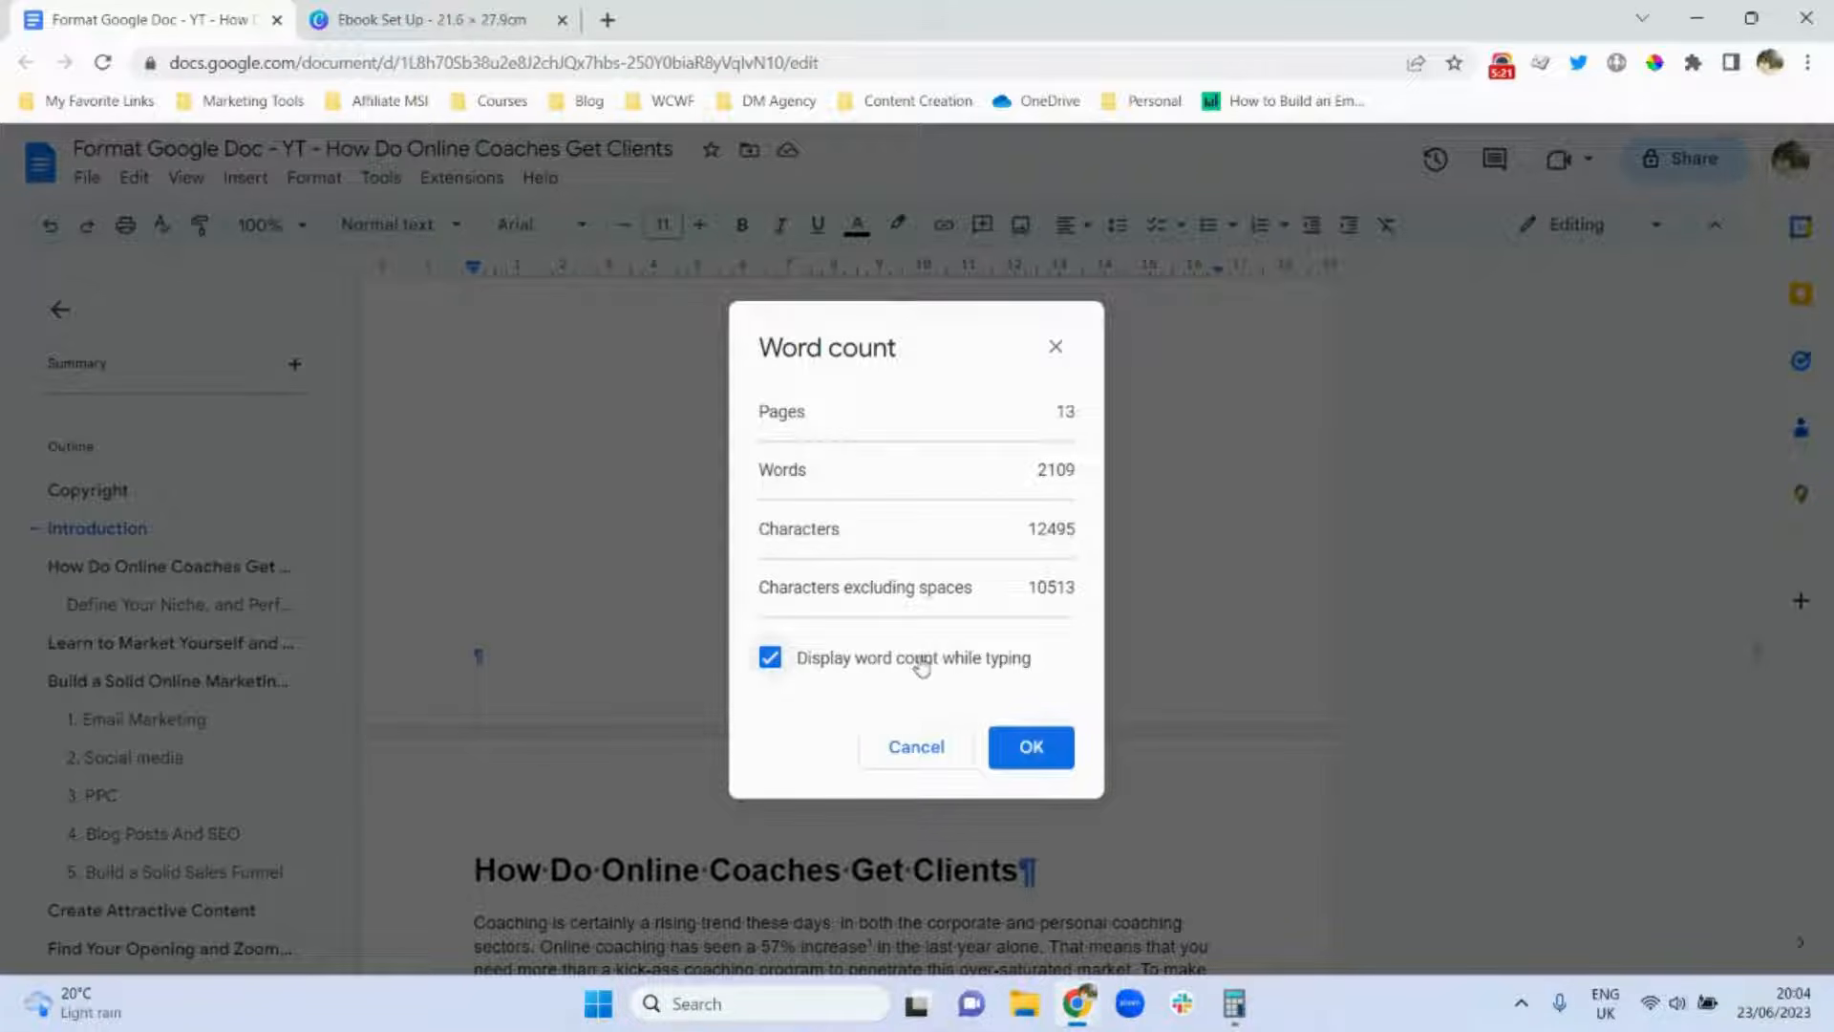
{"action": "left_click", "coordinate": [1051, 748]}
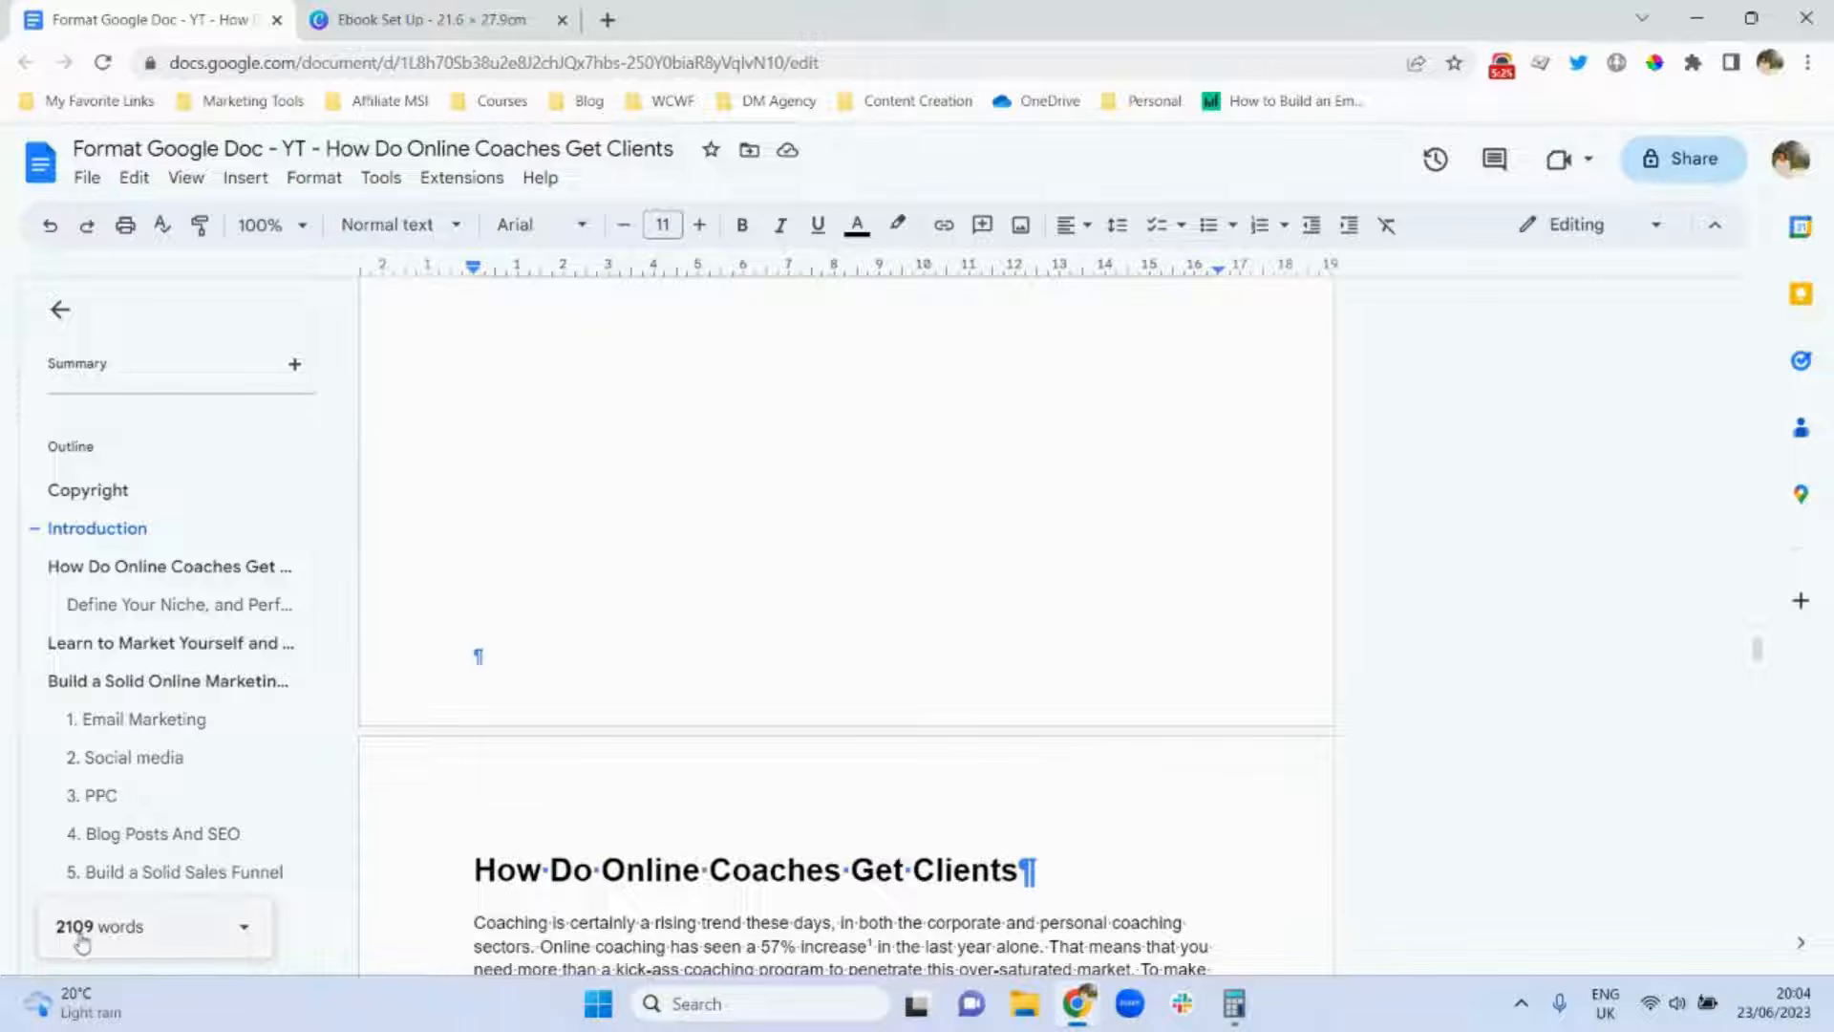
{"action": "mouse_move", "coordinate": [1762, 662]}
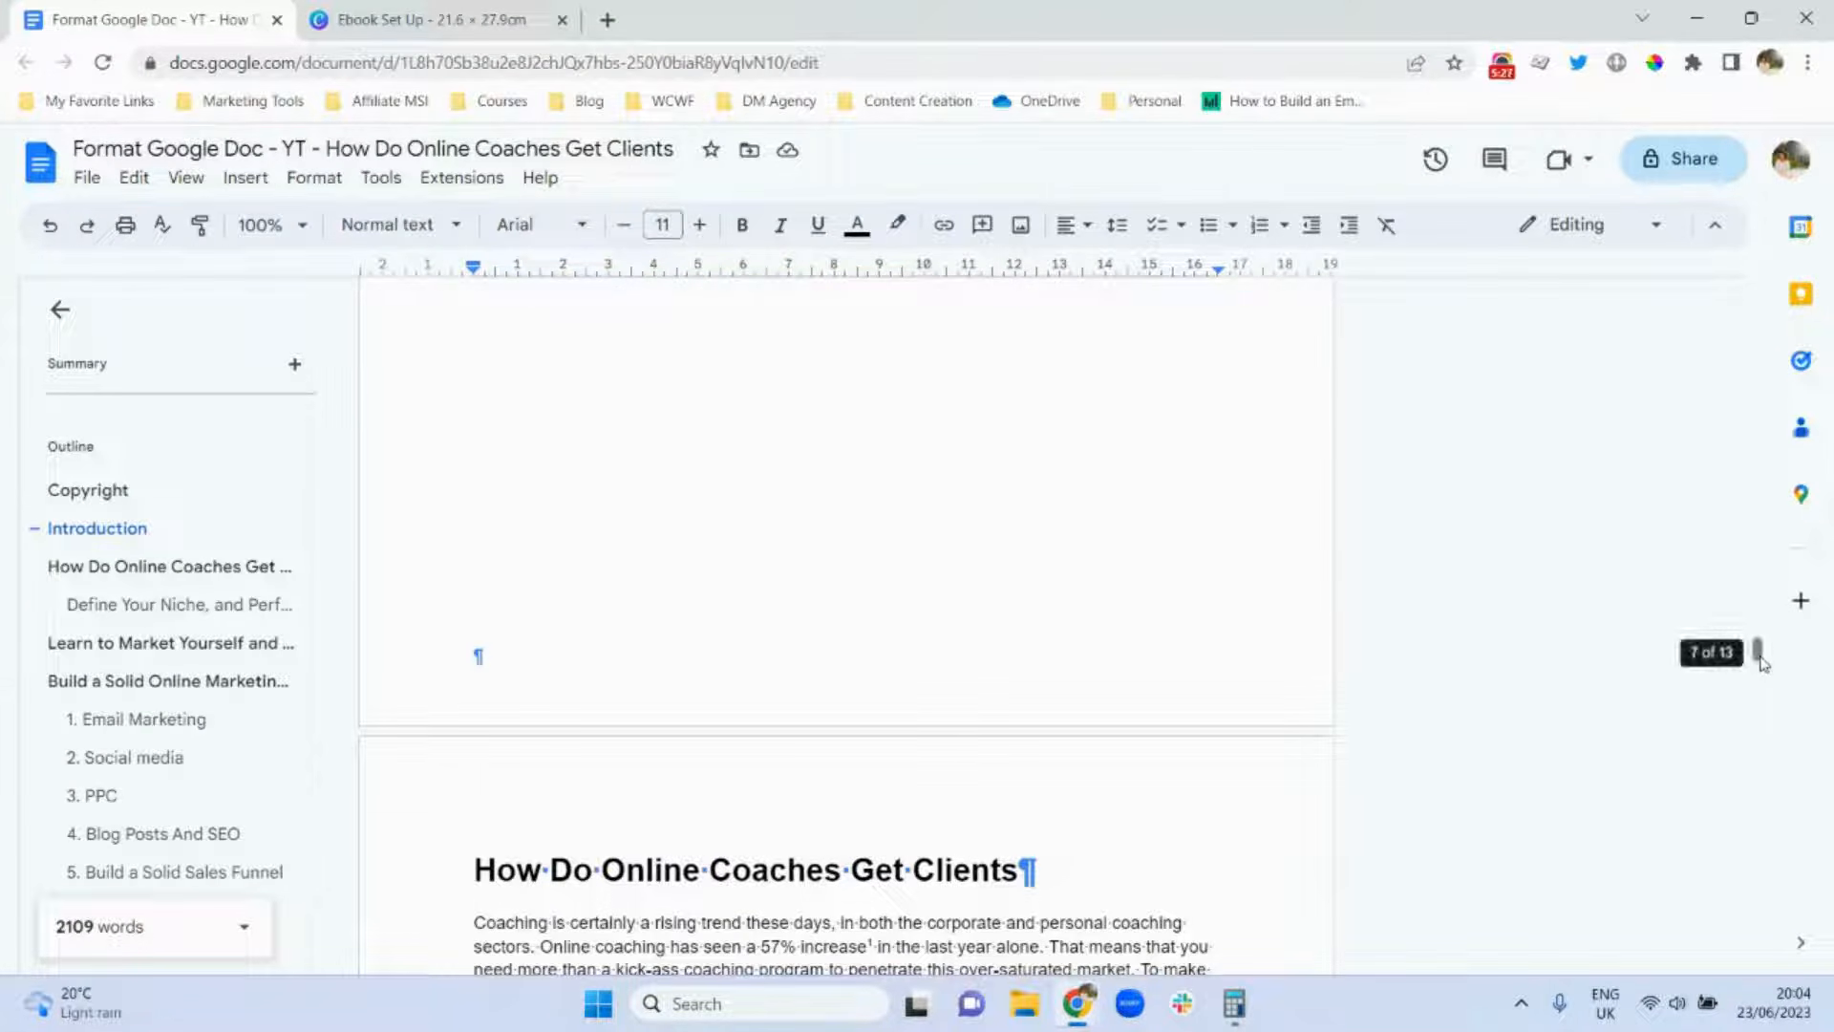
{"action": "scroll", "coordinate": [1762, 661], "scroll_direction": "down", "scroll_amount": 5}
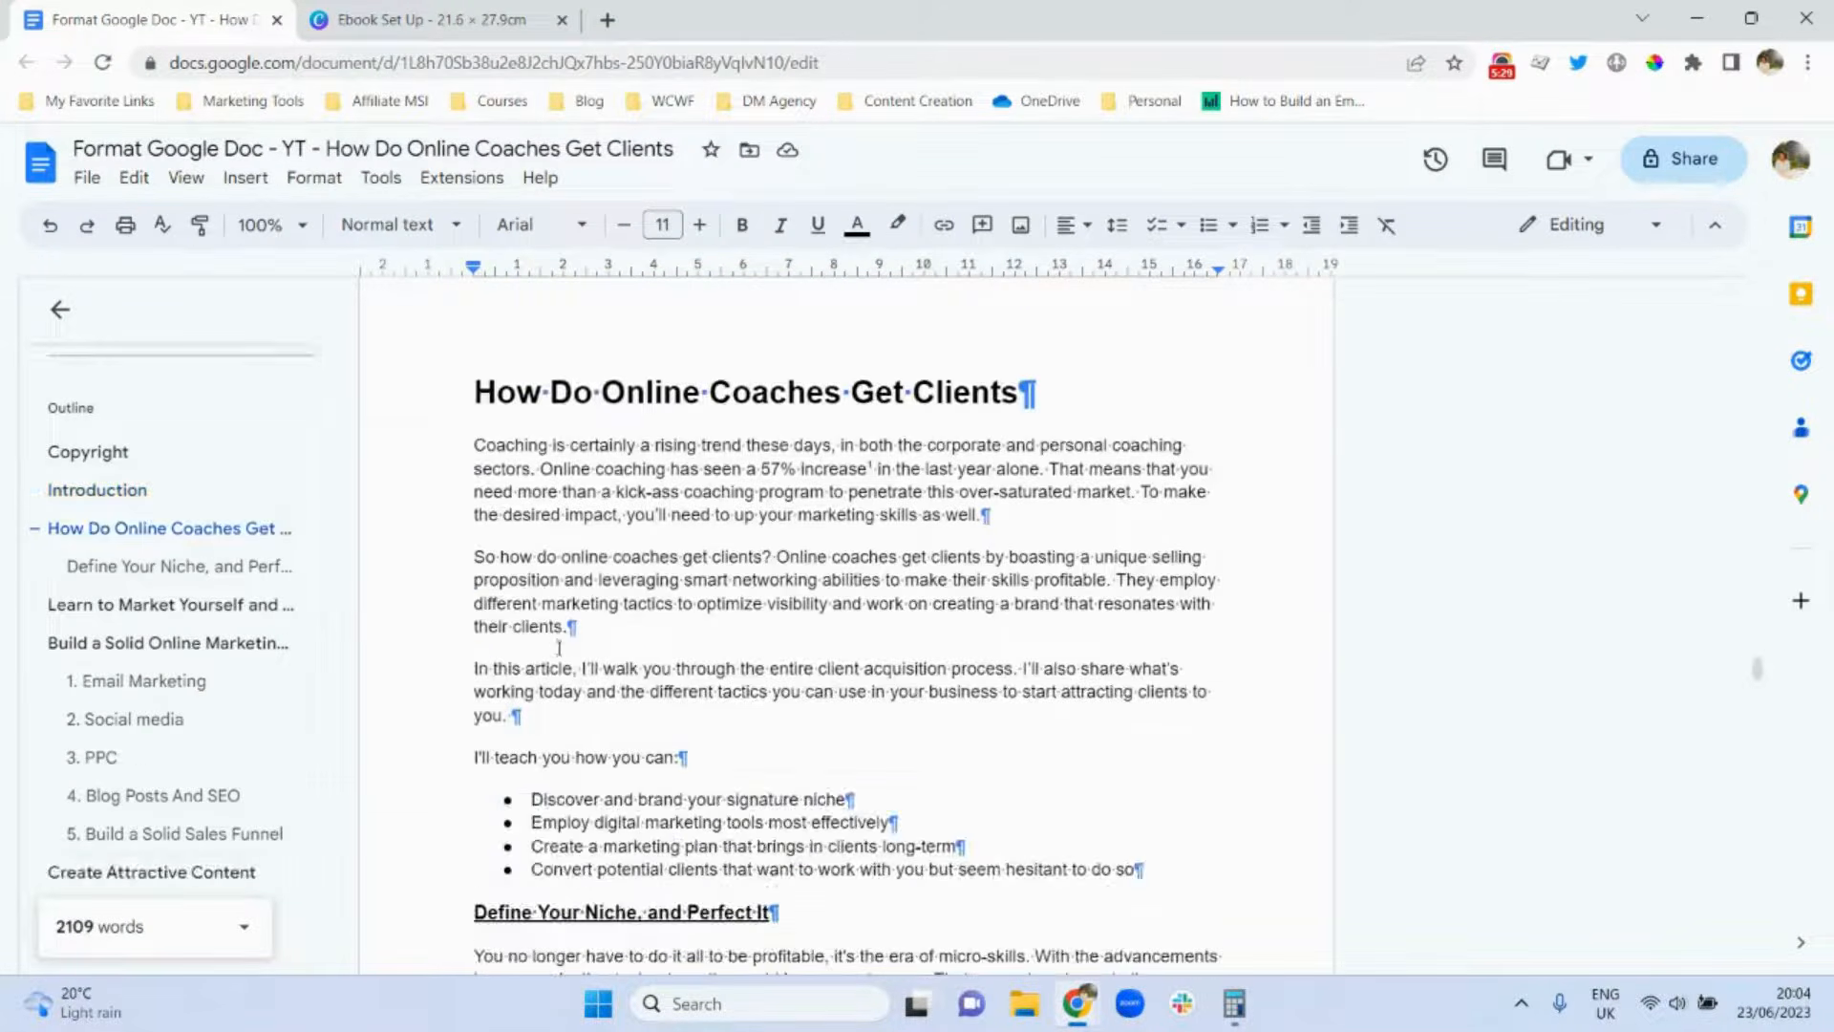
Type the test sentence 'I will start typing here' below 'their clients.' and then delete it.
{"action": "left_click", "coordinate": [587, 637]}
{"action": "key", "text": "Return"}
{"action": "key", "text": "Return"}
{"action": "type", "text": "I wil"}
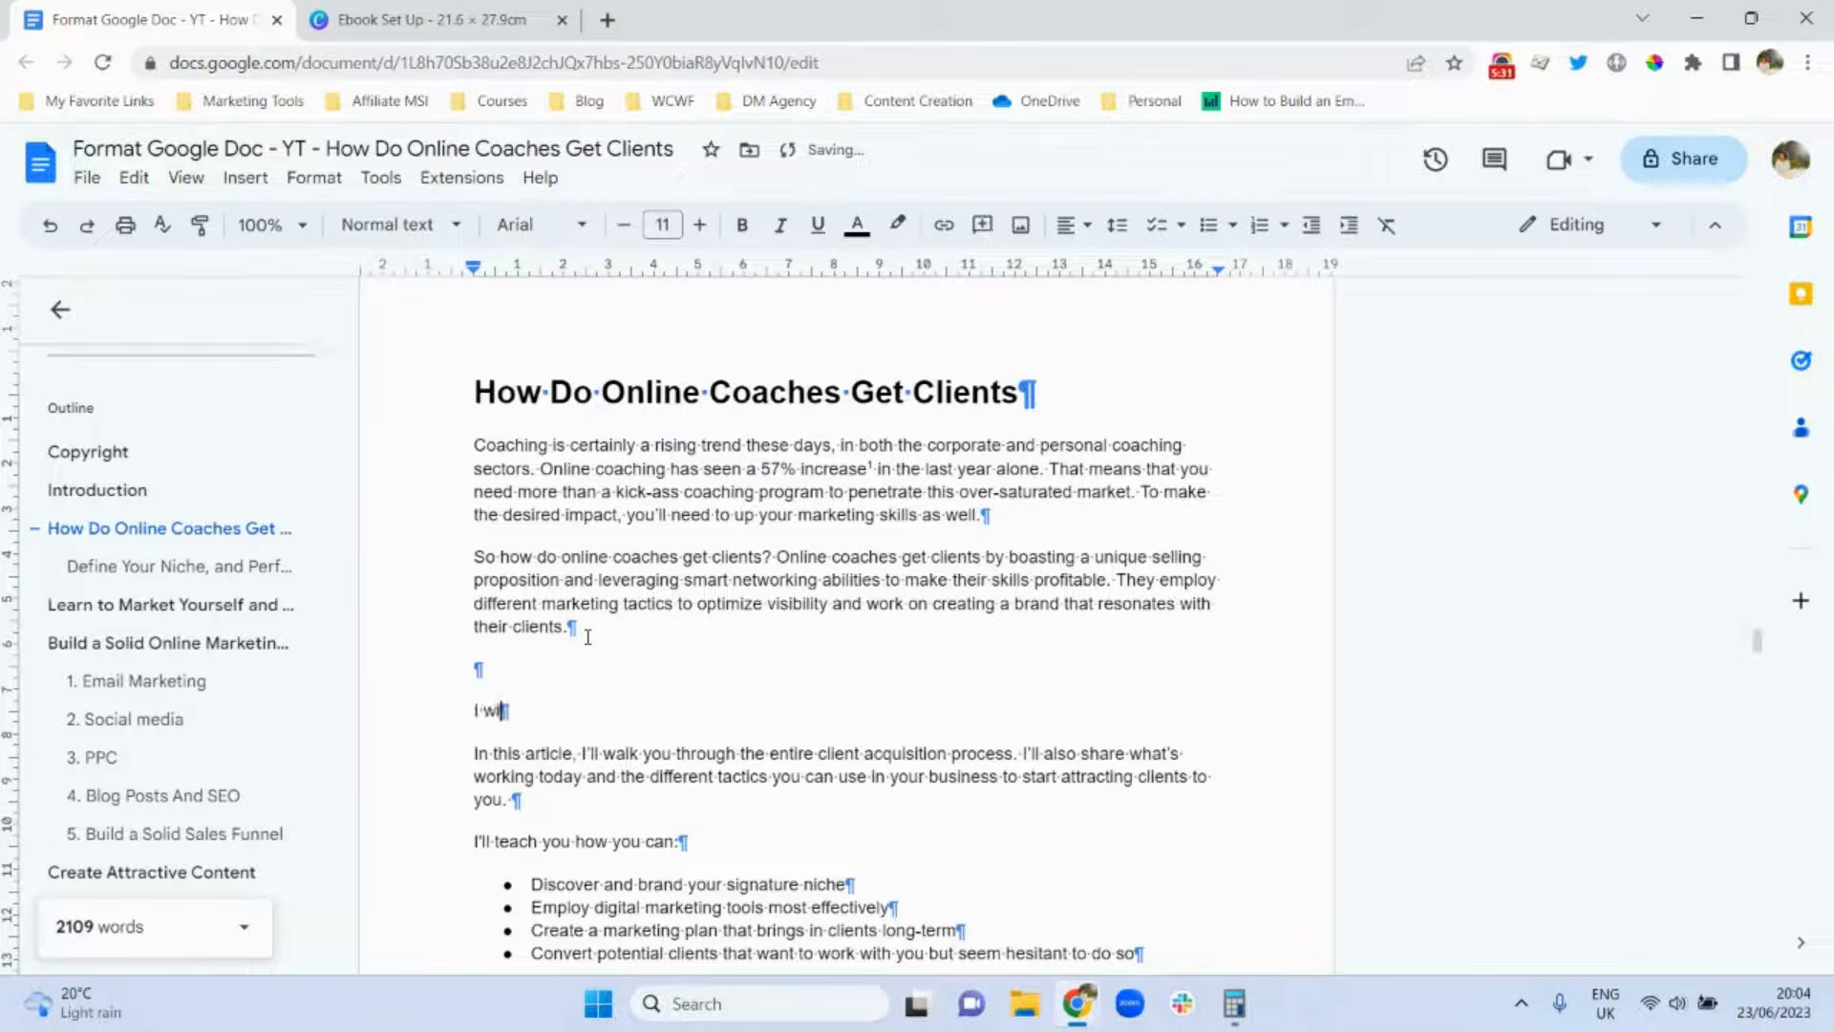
{"action": "type", "text": "l start type"}
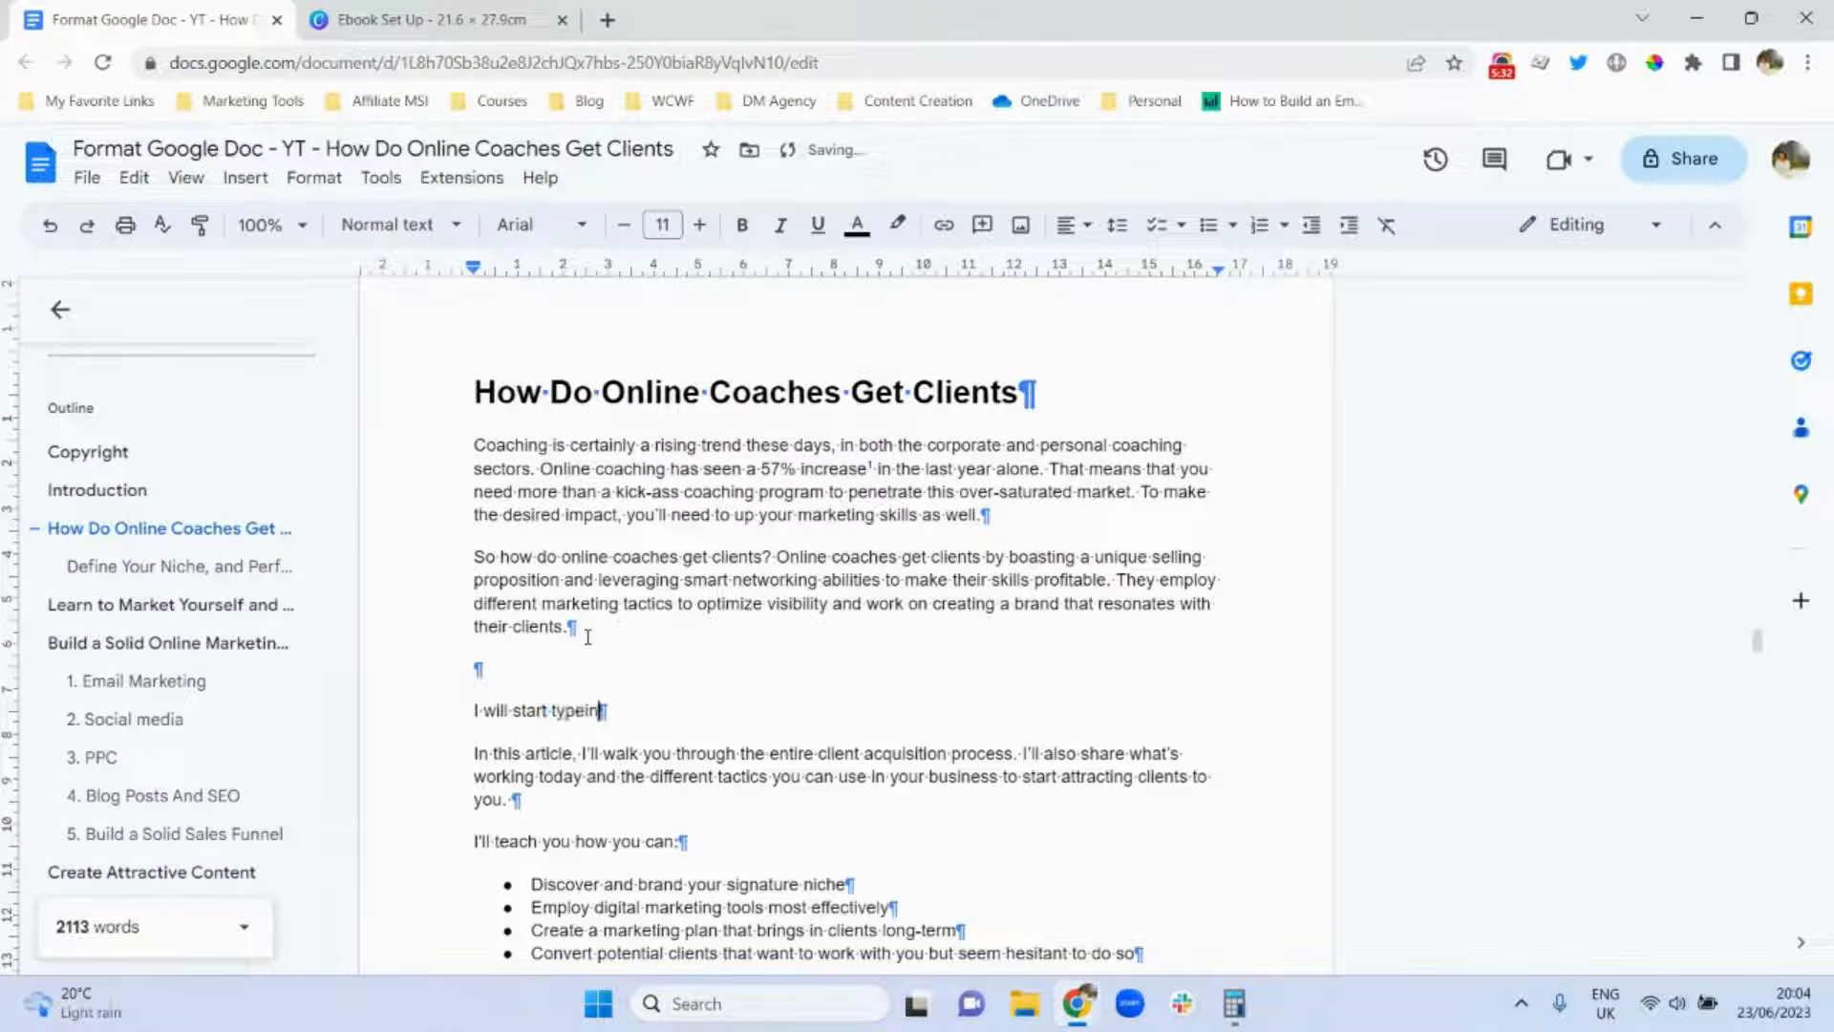
{"action": "key", "text": "BackSpace"}
{"action": "type", "text": "ing here"}
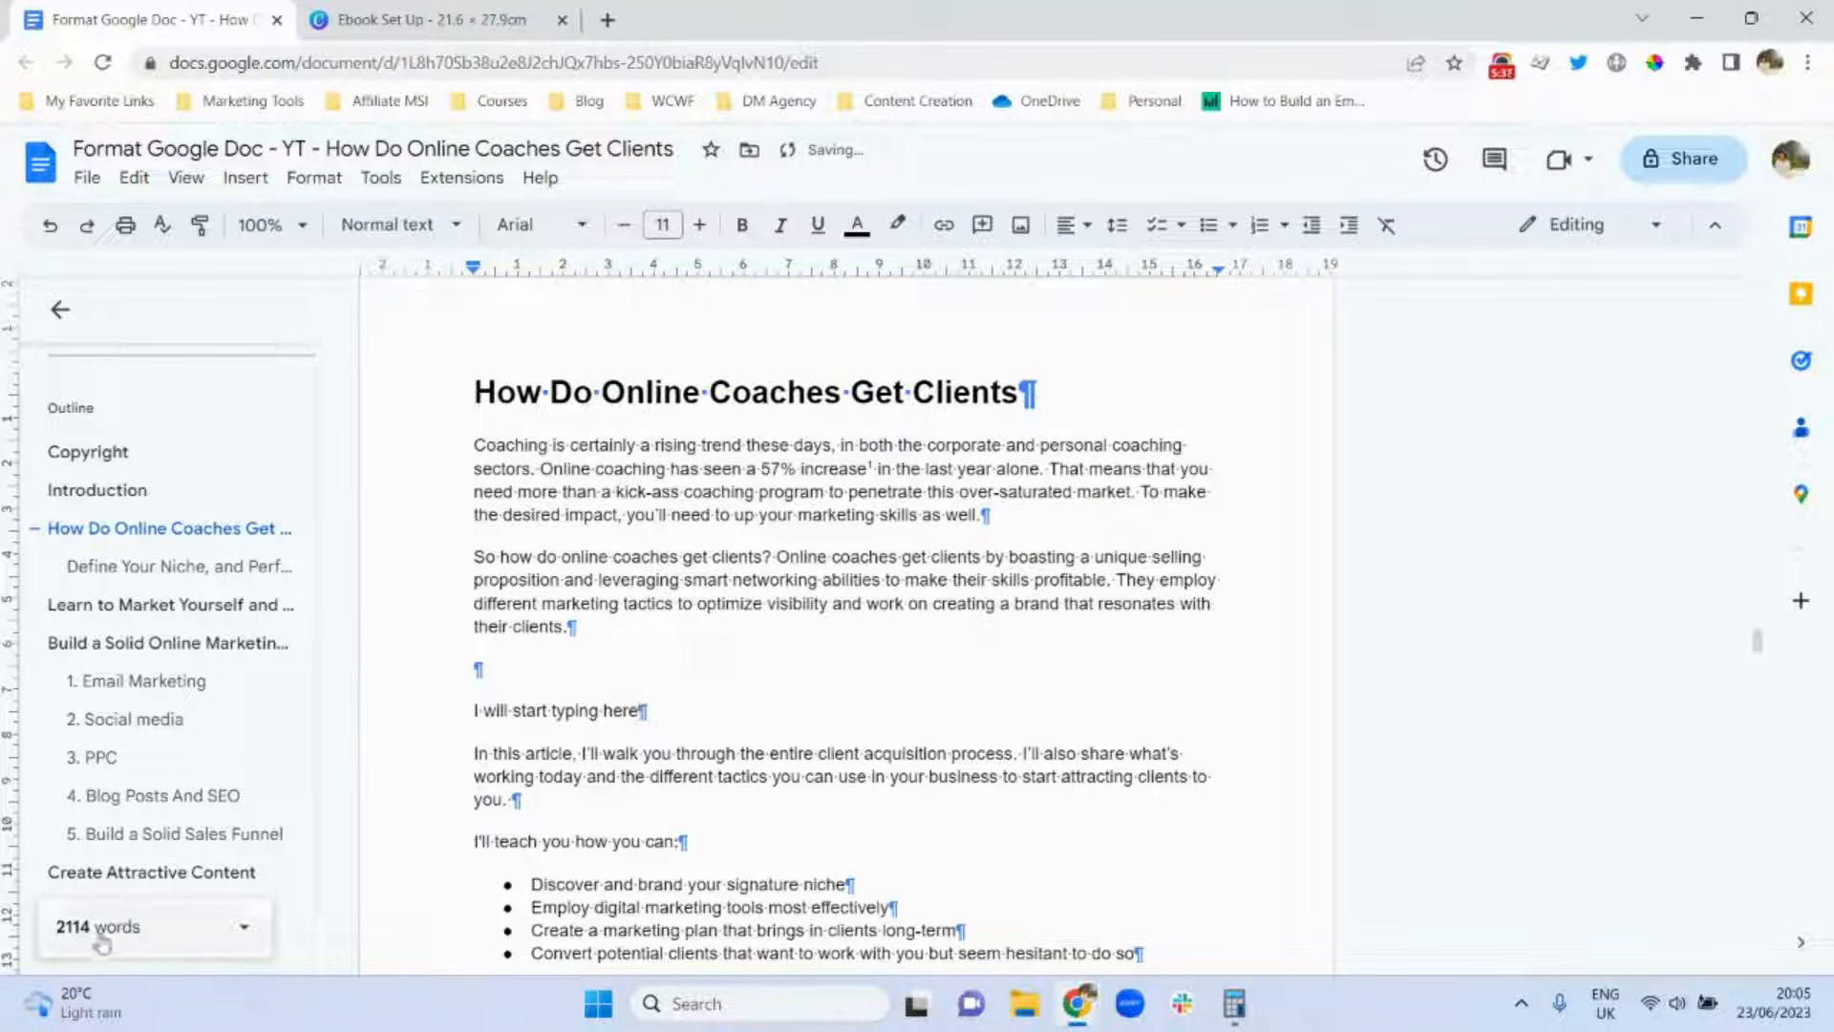
{"action": "triple_click", "coordinate": [622, 712]}
{"action": "key", "text": "BackSpace"}
{"action": "key", "text": "BackSpace"}
{"action": "key", "text": "BackSpace"}
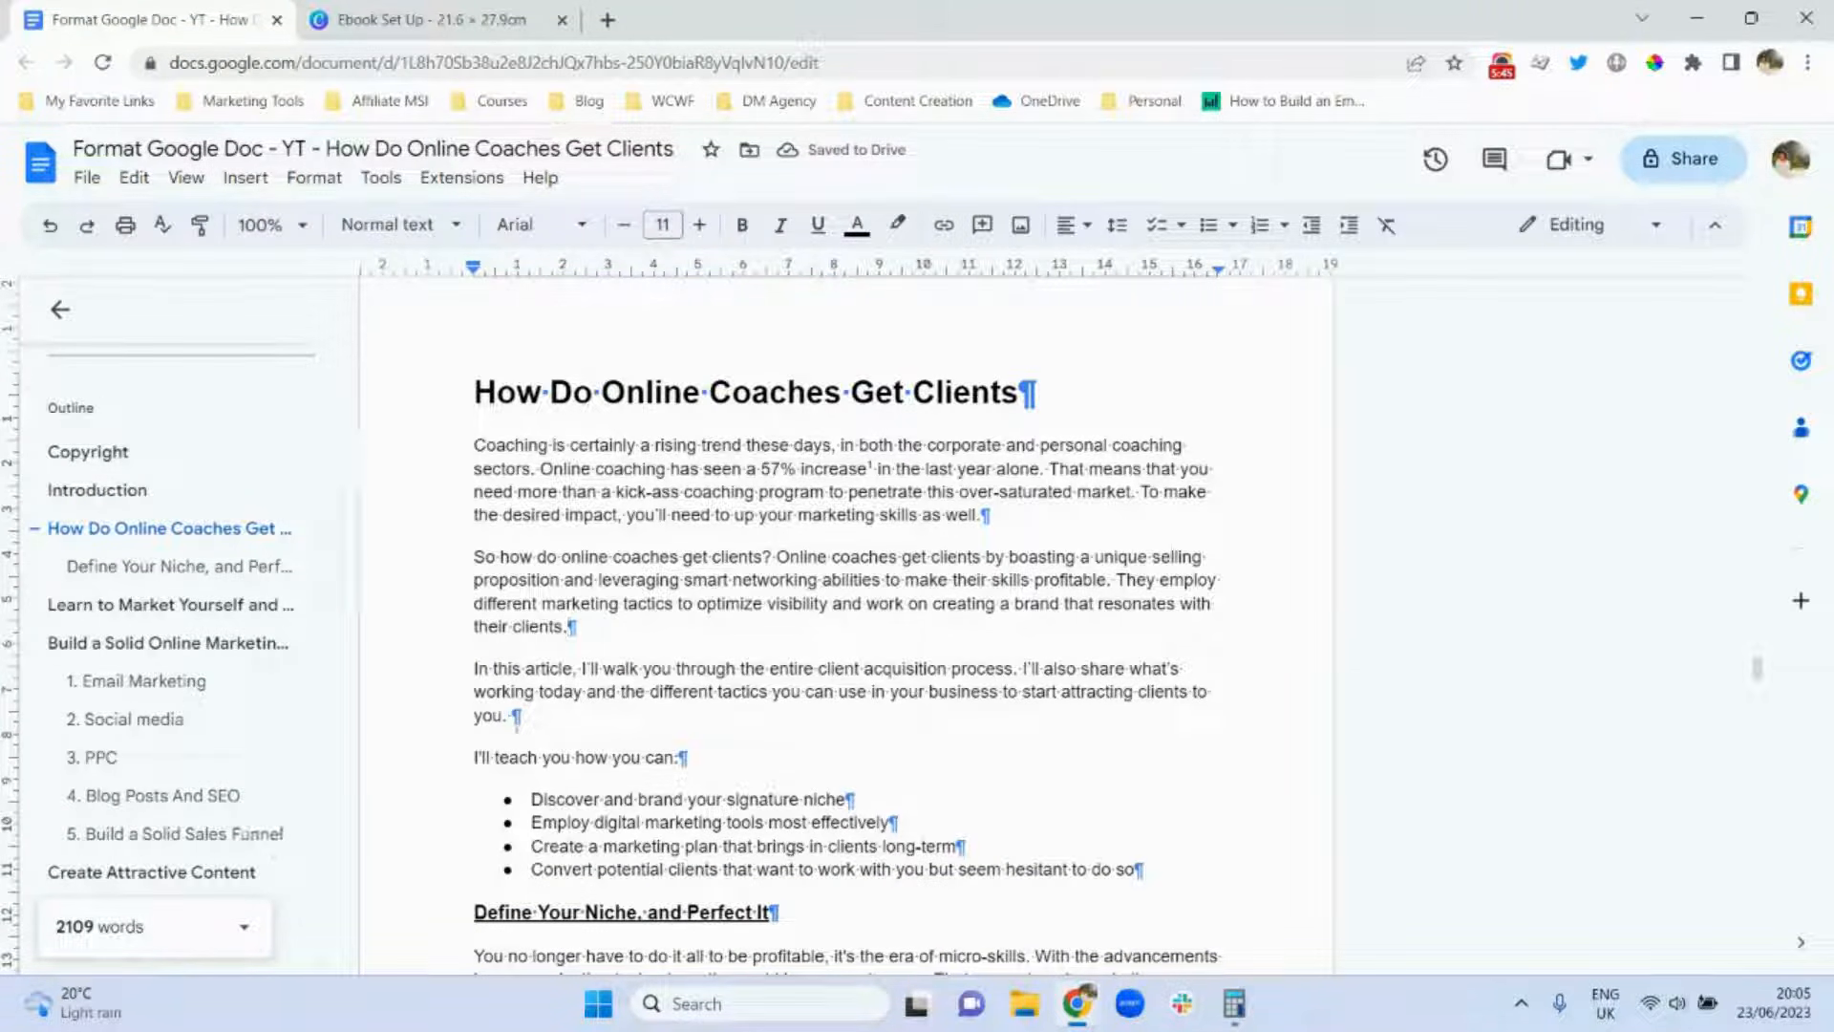
Select the paragraphs from 'Coaching' to 'you.' to see 138 of 2109 words, then hide the word count.
{"action": "left_click_drag", "start_coordinate": [508, 716], "coordinate": [472, 445]}
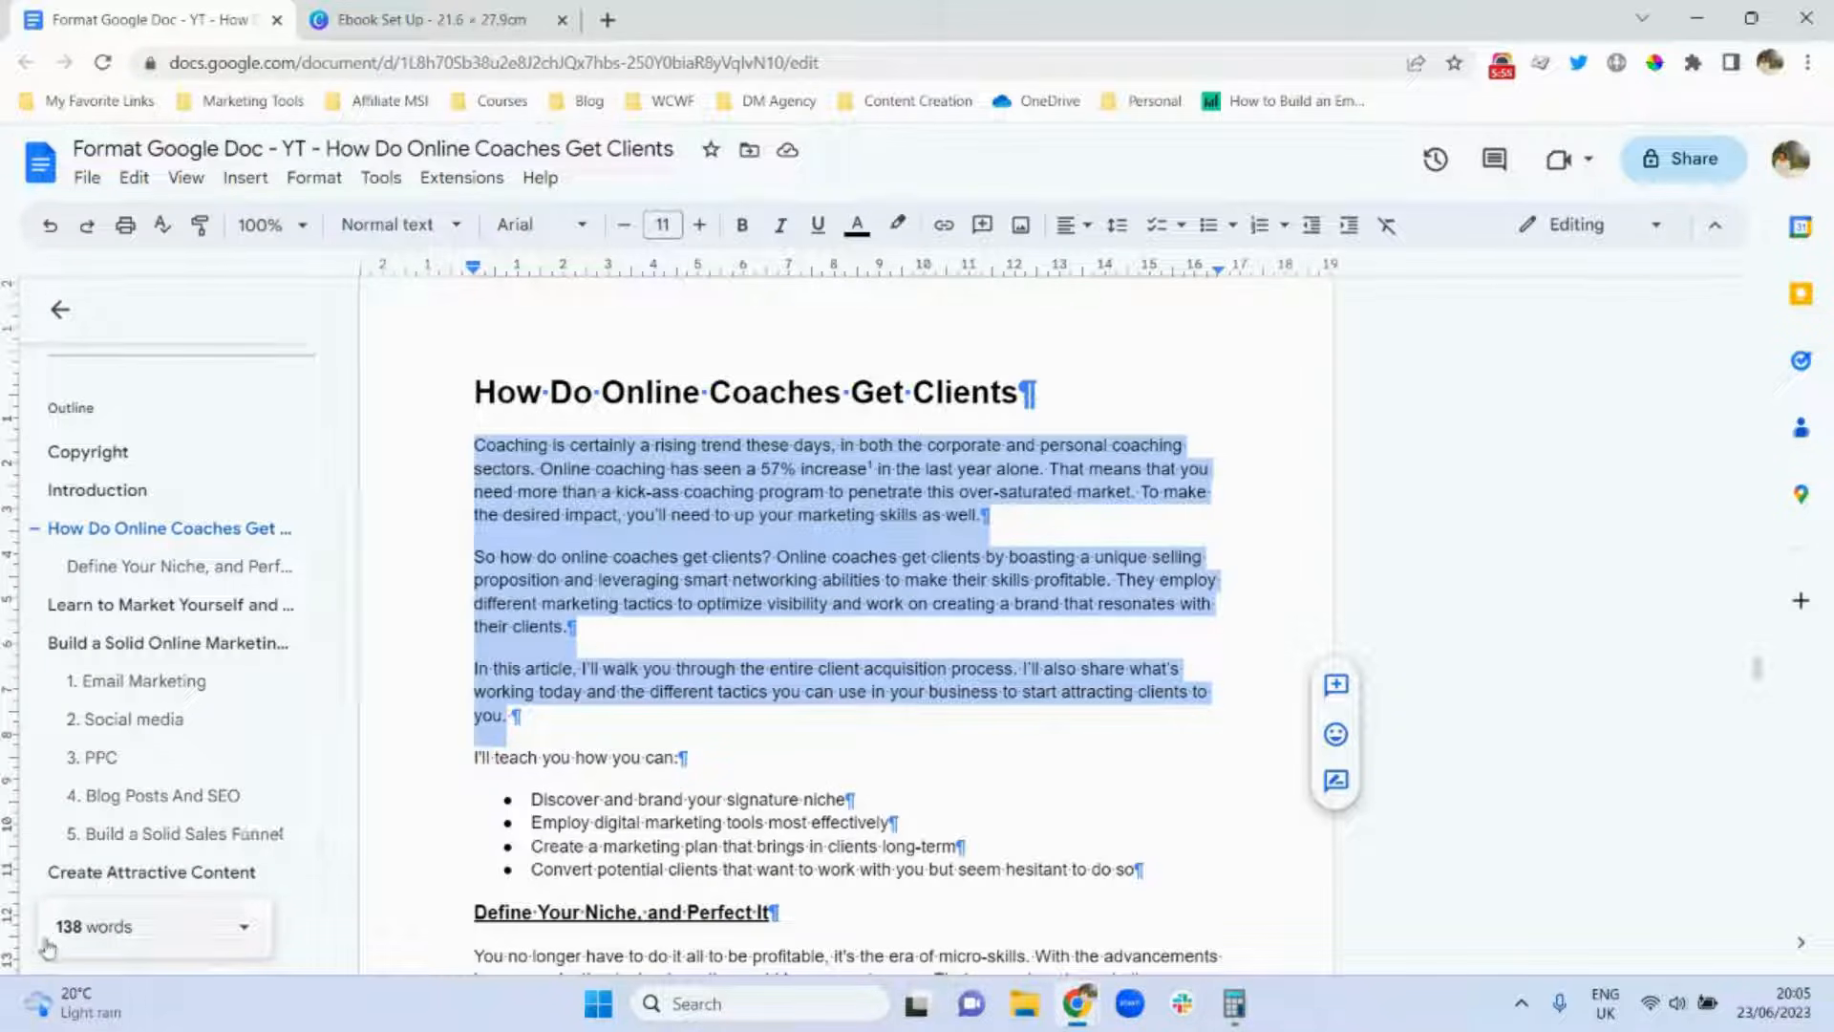
{"action": "left_click", "coordinate": [245, 934]}
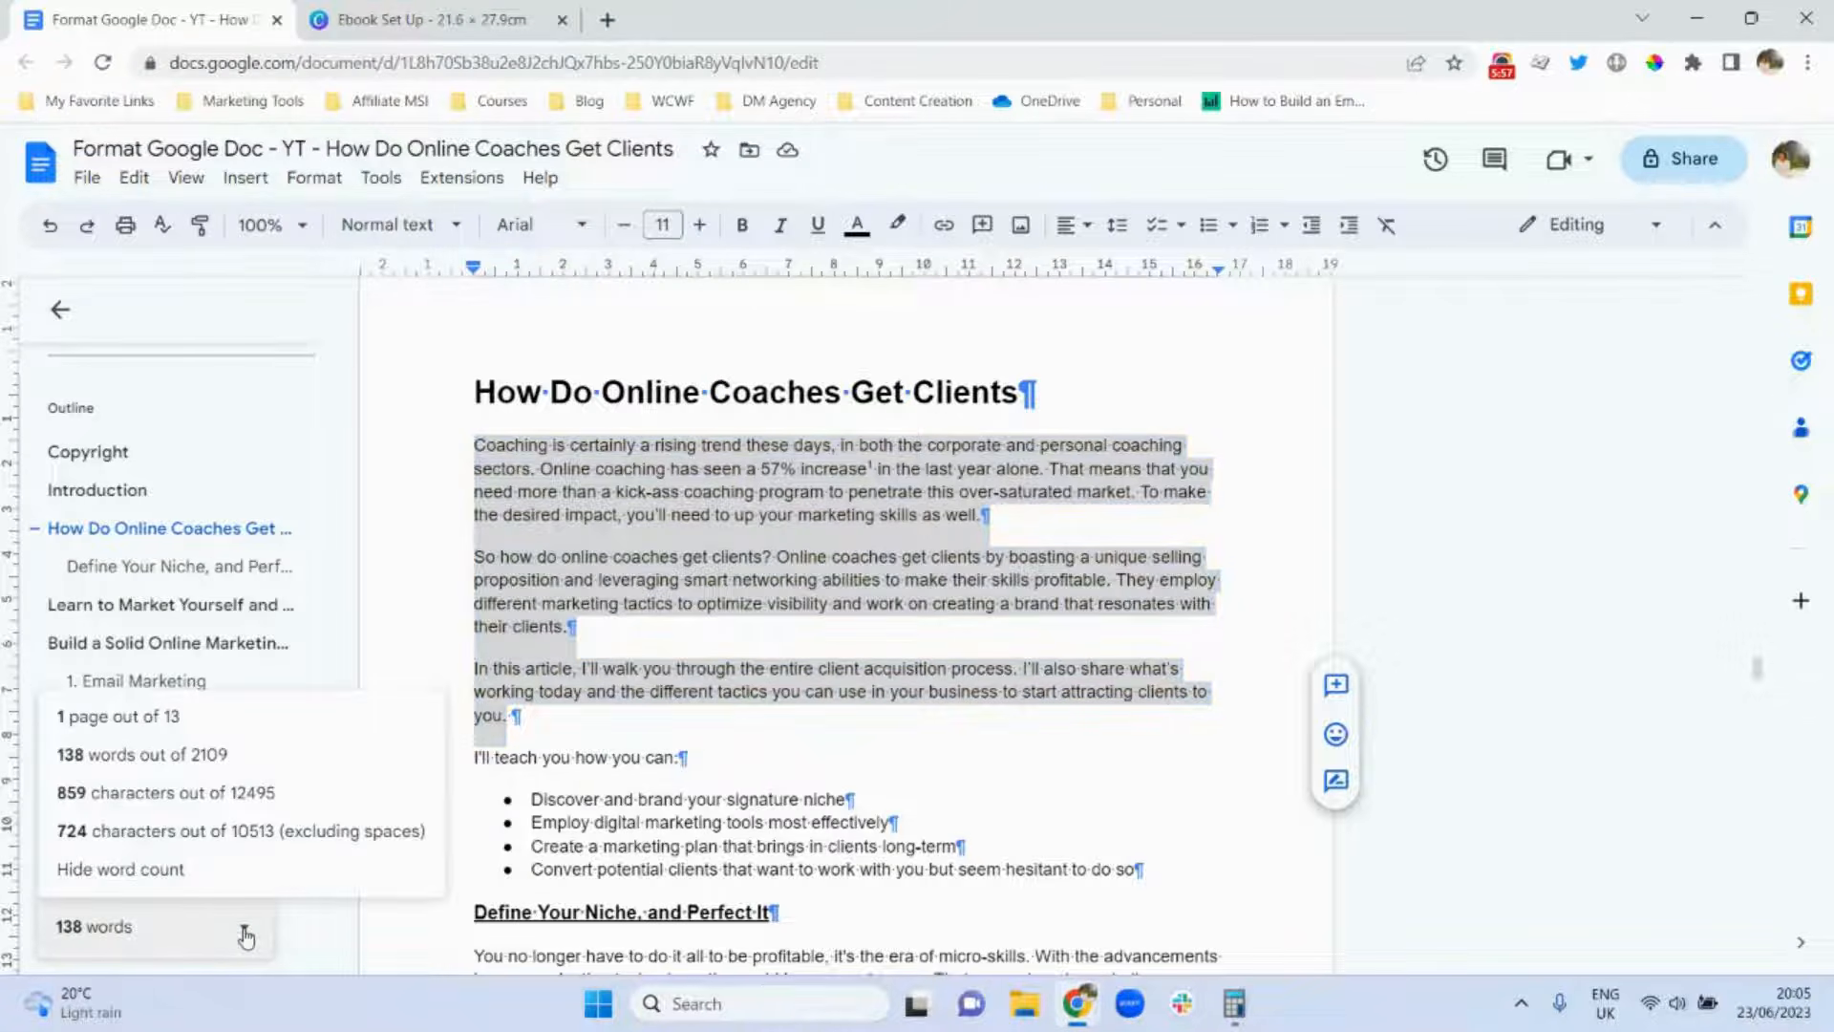
{"action": "left_click", "coordinate": [115, 869]}
{"action": "left_click", "coordinate": [593, 721]}
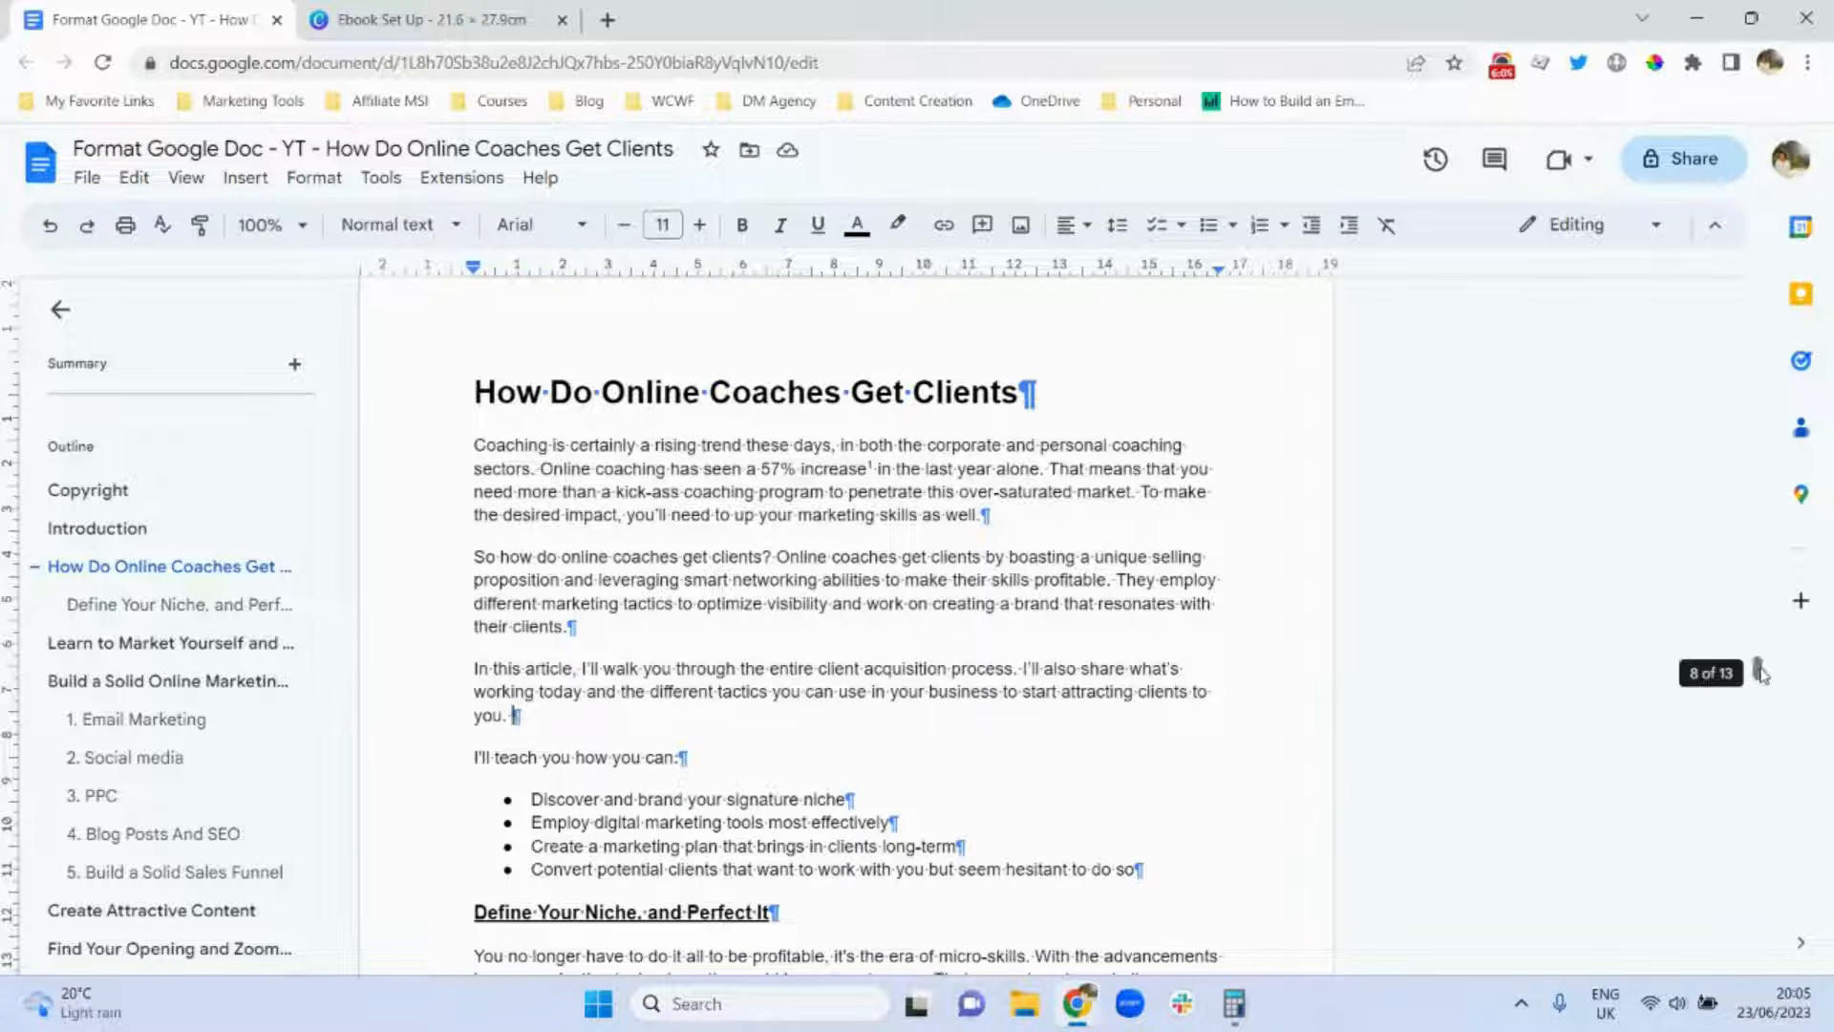
Delete the 'Front Cover' label on page 1 and the 'Blank Page' label further down.
{"action": "left_click_drag", "start_coordinate": [1760, 674], "coordinate": [1722, 260]}
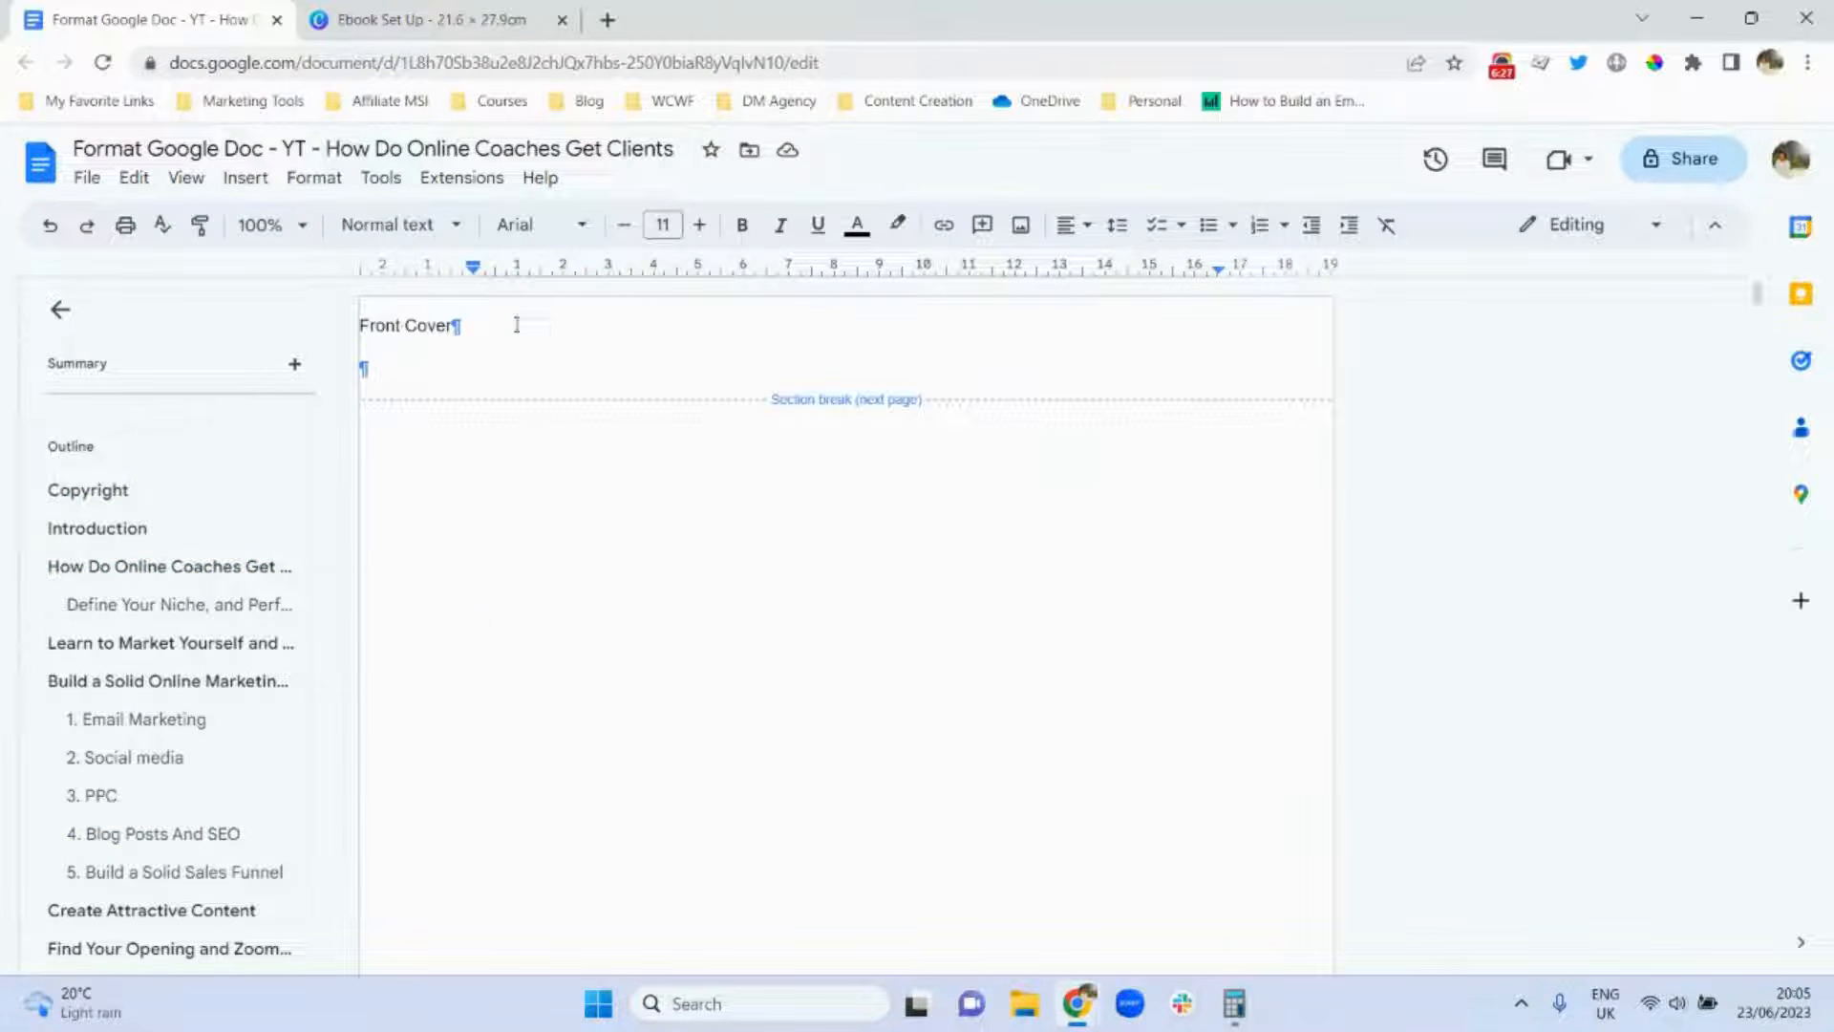
{"action": "triple_click", "coordinate": [382, 327]}
{"action": "key", "text": "BackSpace"}
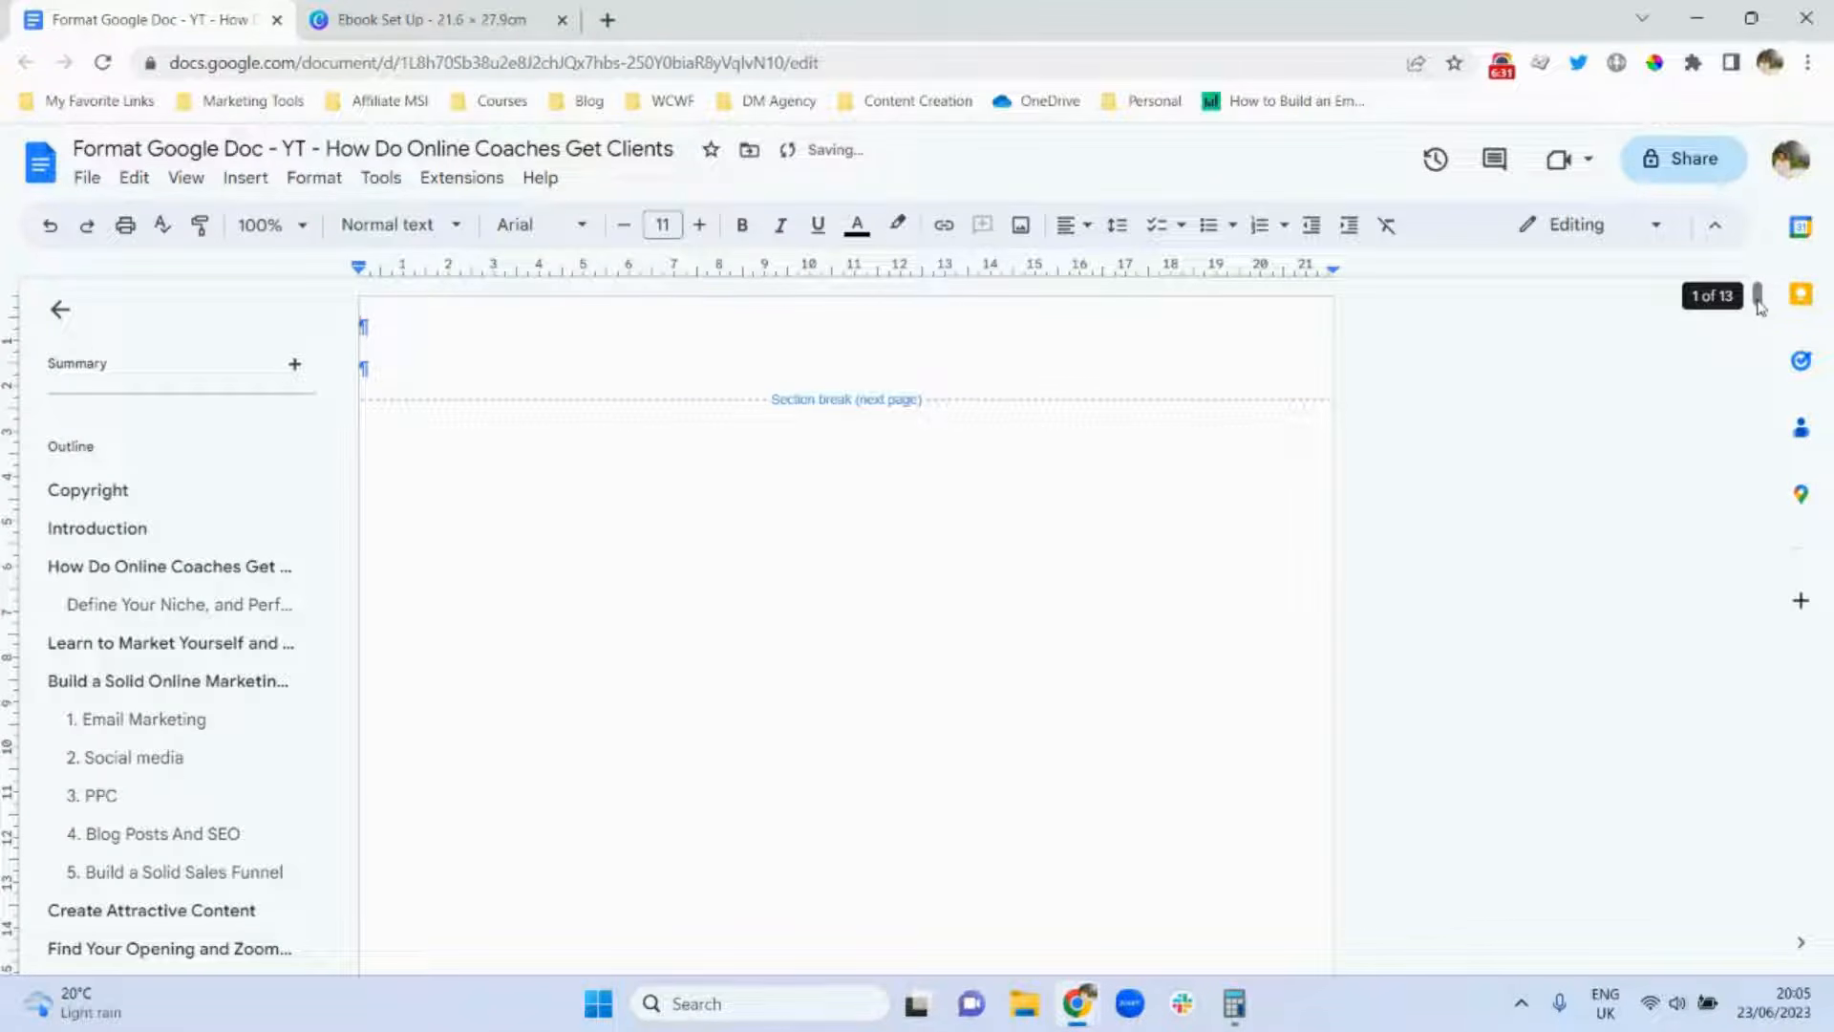
{"action": "left_click_drag", "start_coordinate": [1757, 304], "coordinate": [1760, 611]}
{"action": "triple_click", "coordinate": [490, 477]}
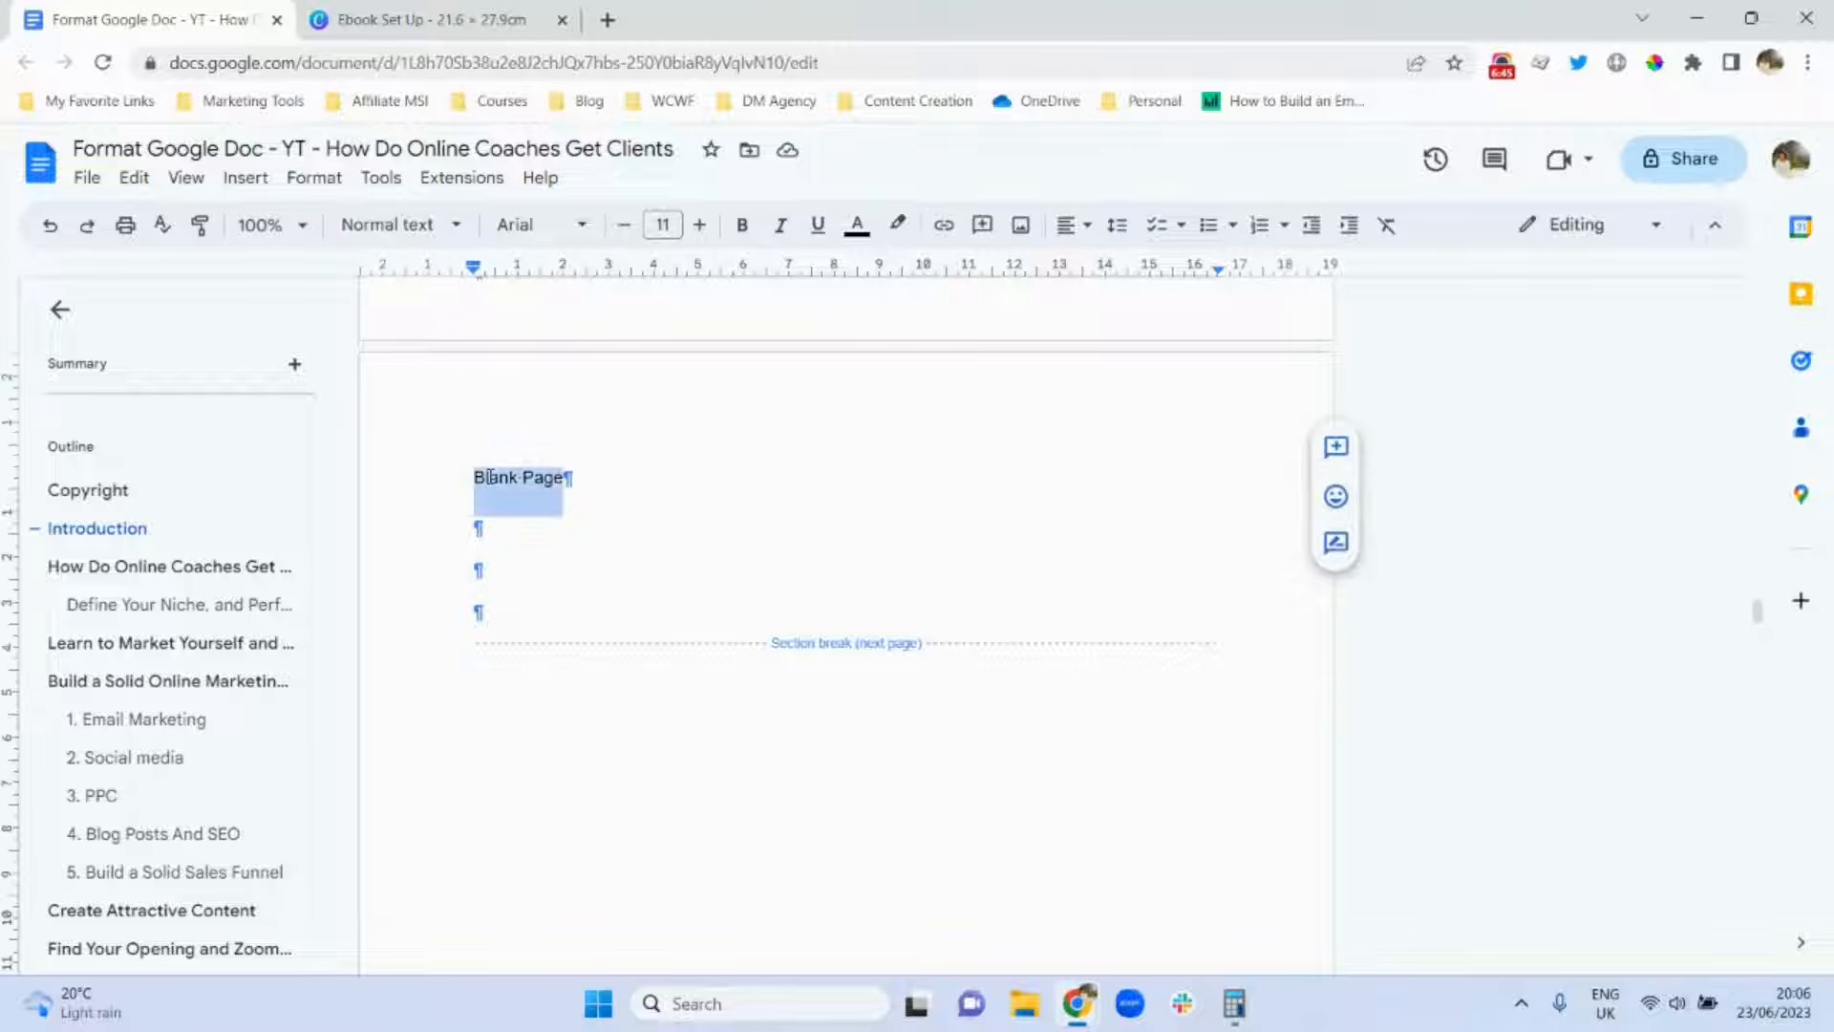
{"action": "key", "text": "BackSpace"}
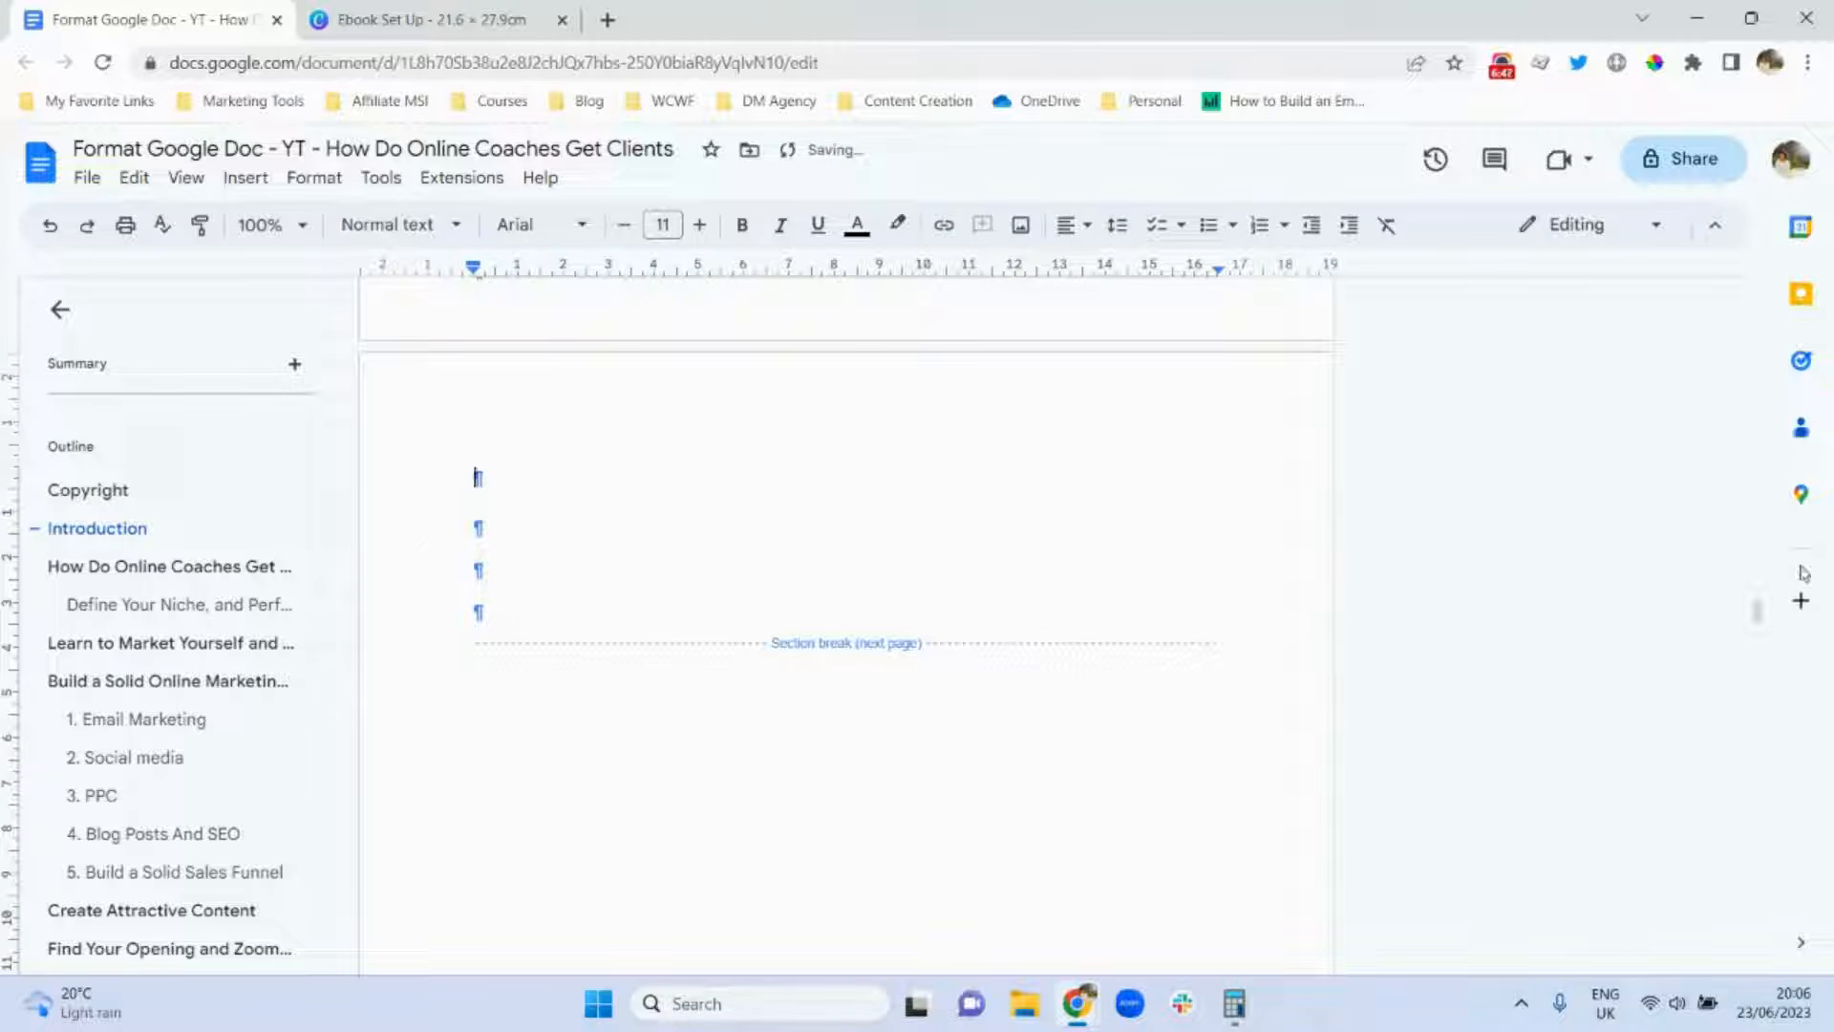
{"action": "left_click_drag", "start_coordinate": [1755, 609], "coordinate": [1736, 339]}
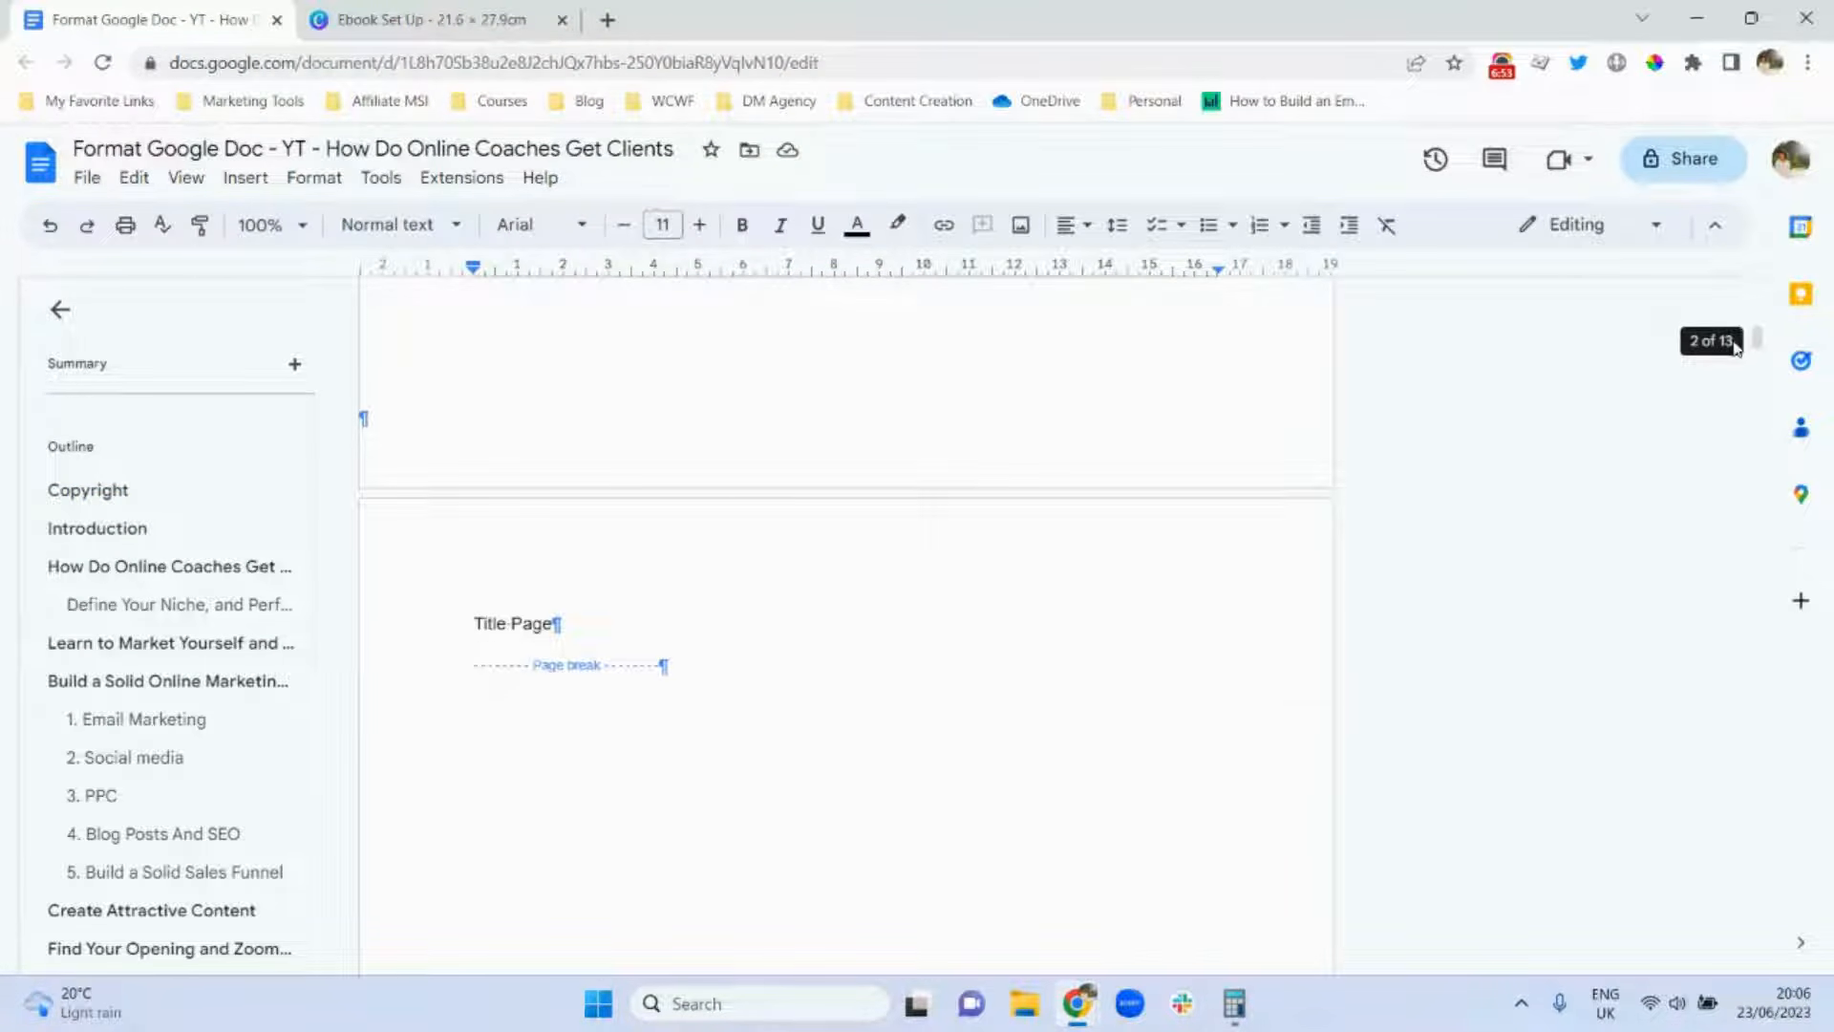
Replace the Title Page placeholder with 'How Do Online Coaches Get Clients' at size 48, centred.
{"action": "triple_click", "coordinate": [489, 625]}
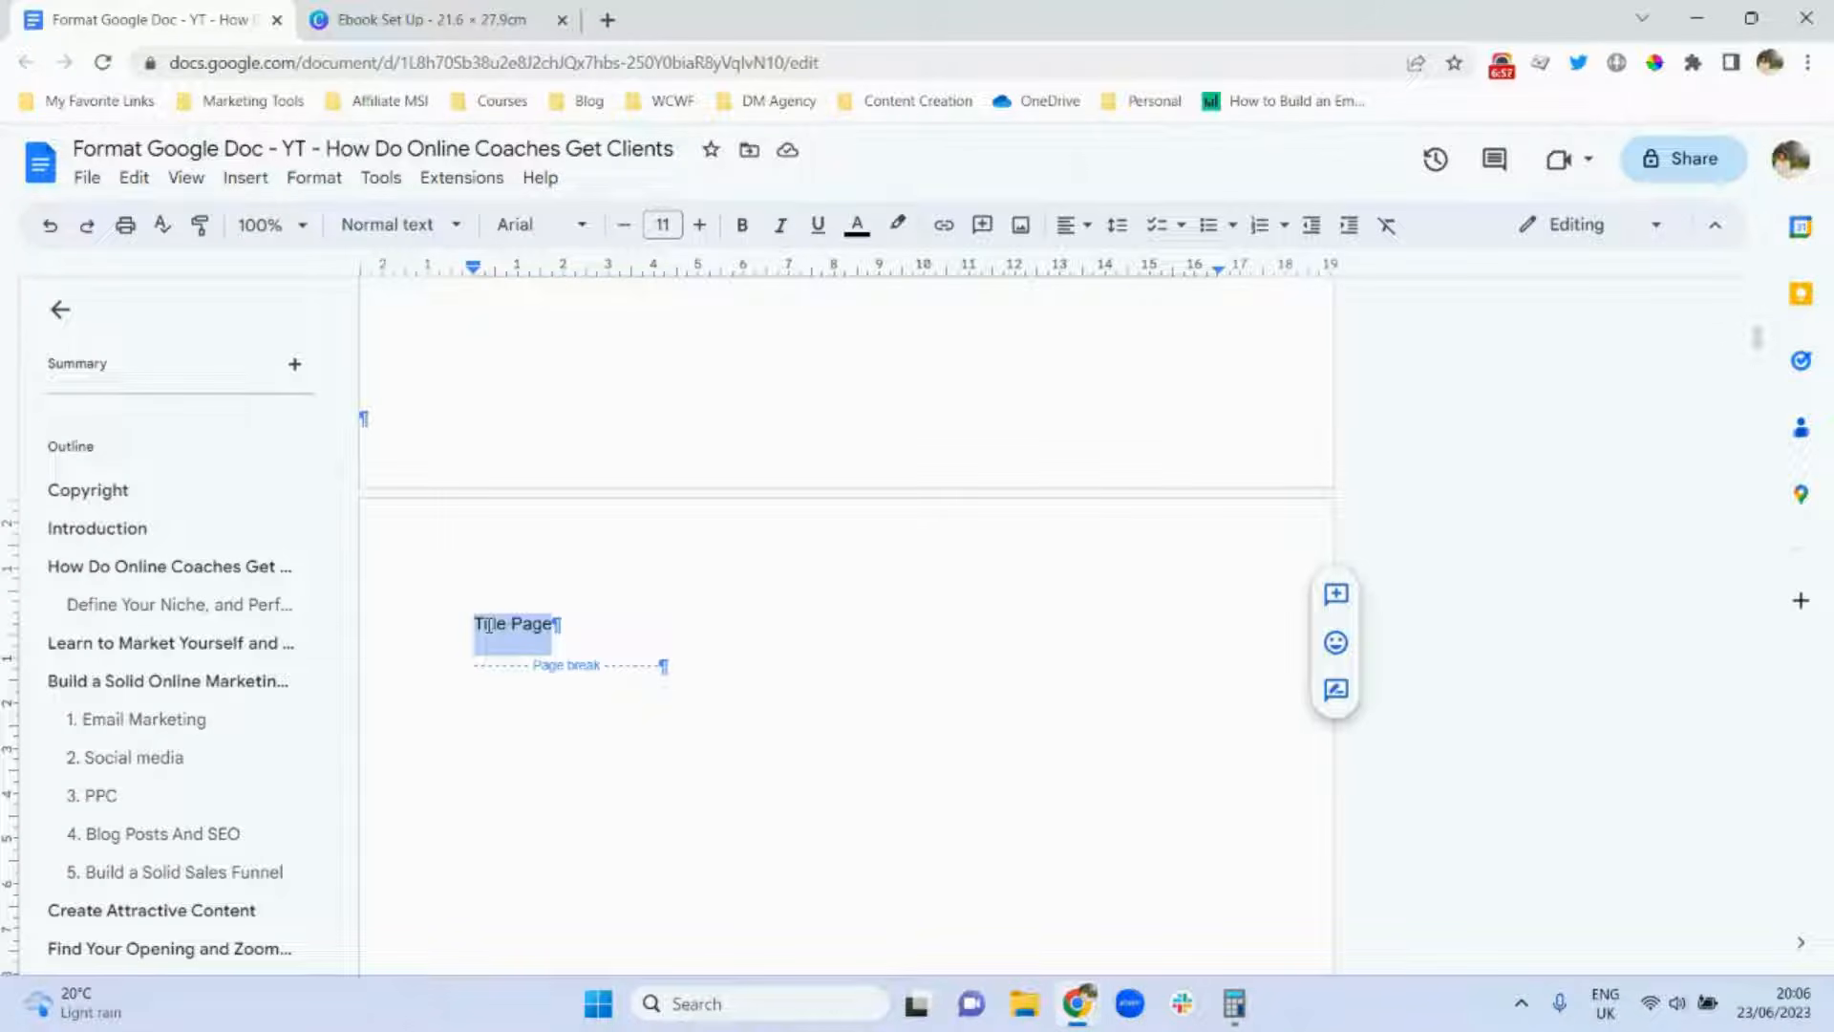
{"action": "type", "text": "How Do "}
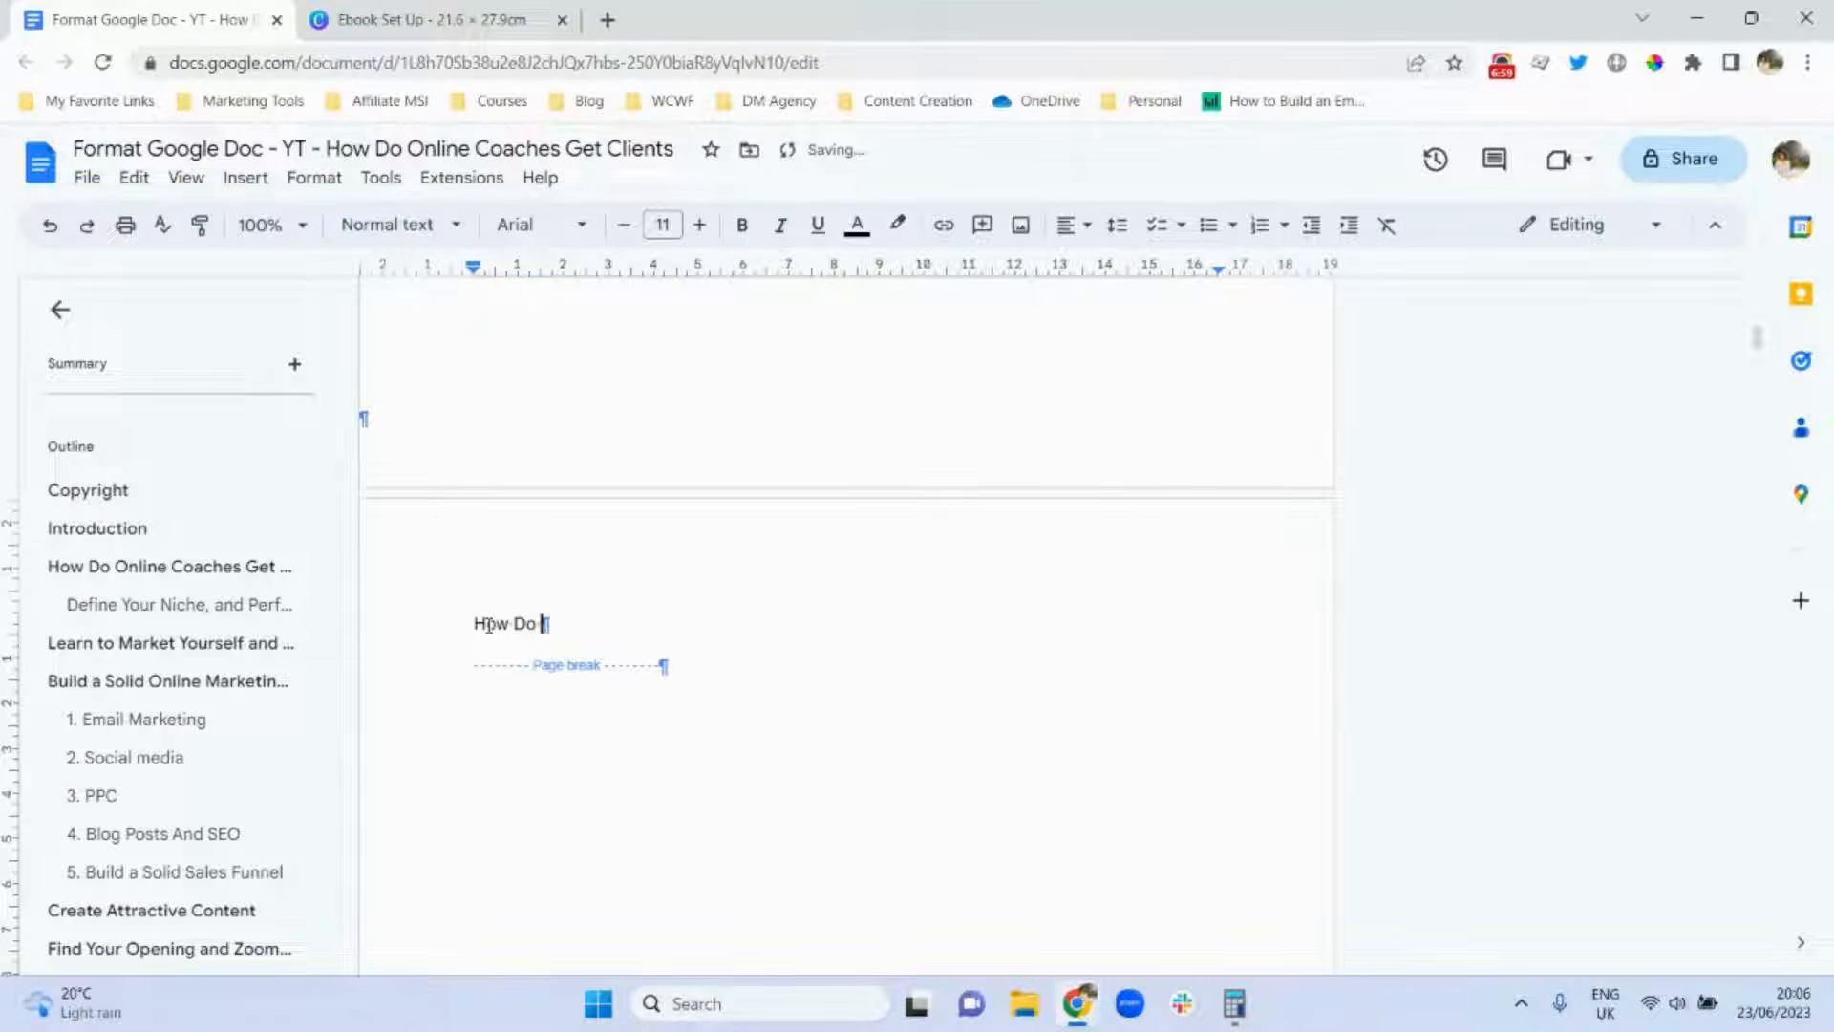
{"action": "type", "text": "Online Coaches G"}
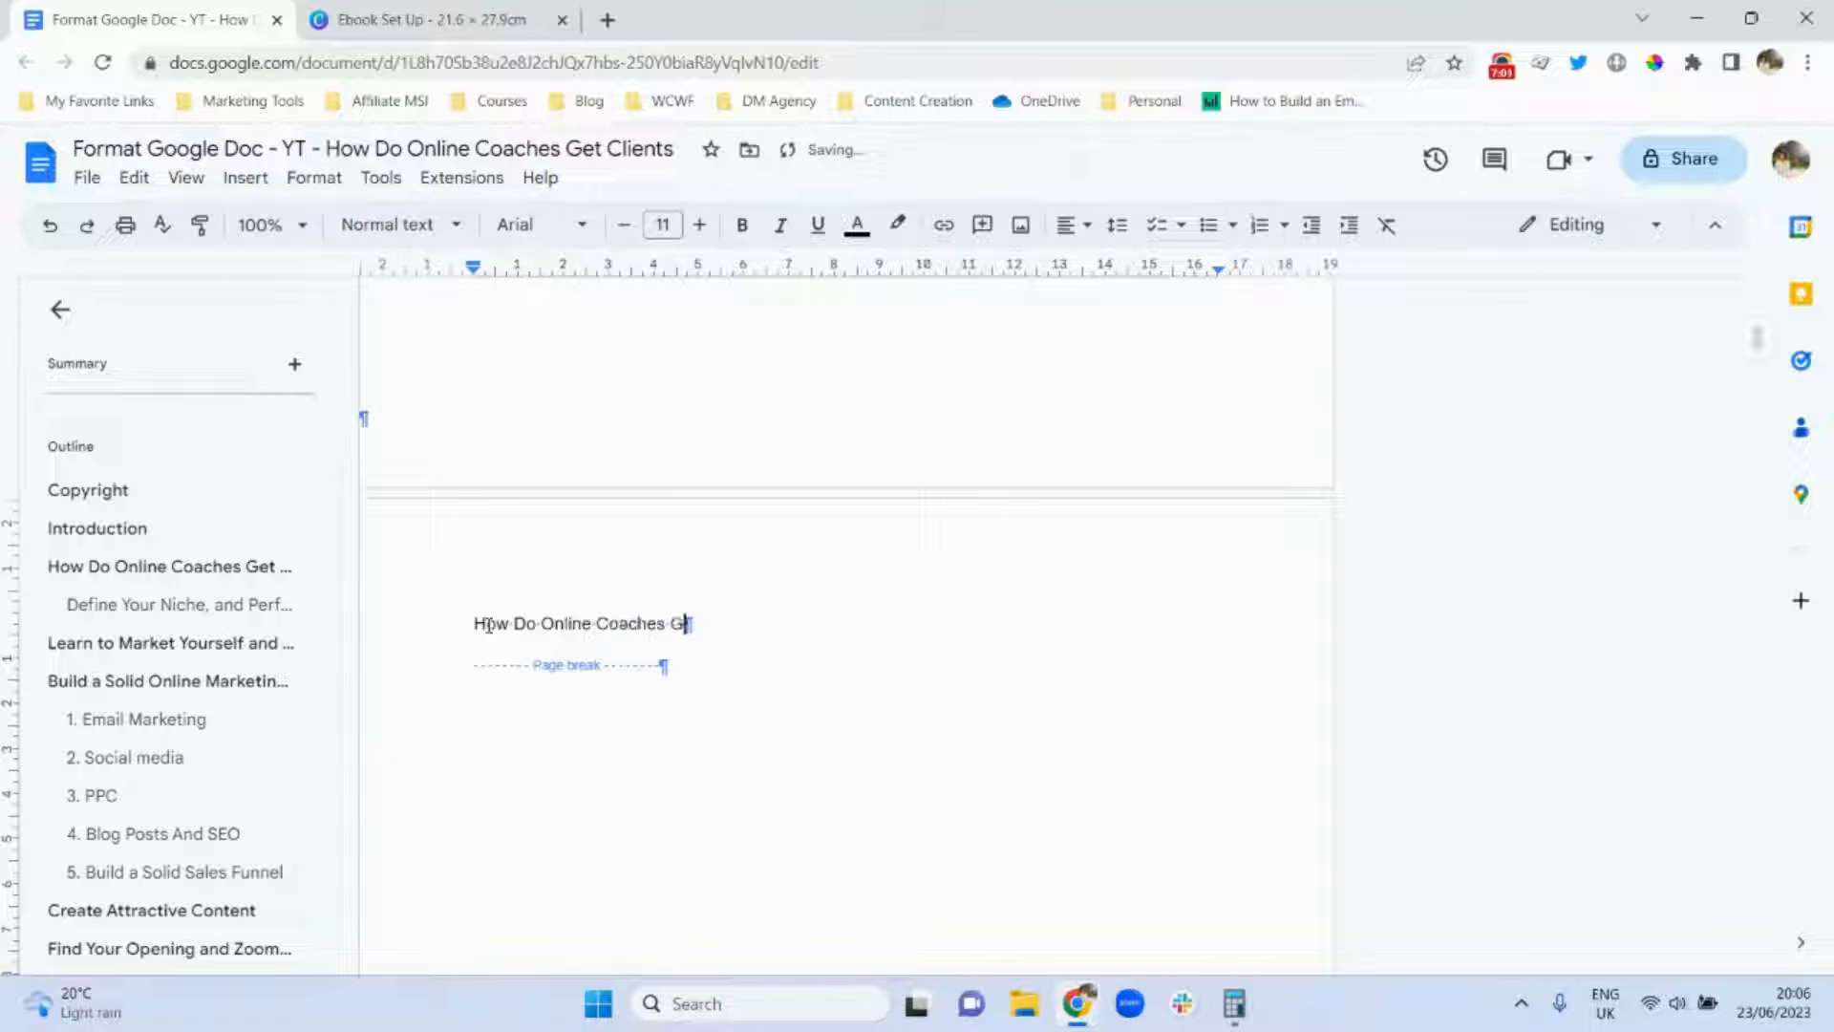
{"action": "type", "text": "et Clients"}
{"action": "triple_click", "coordinate": [518, 624]}
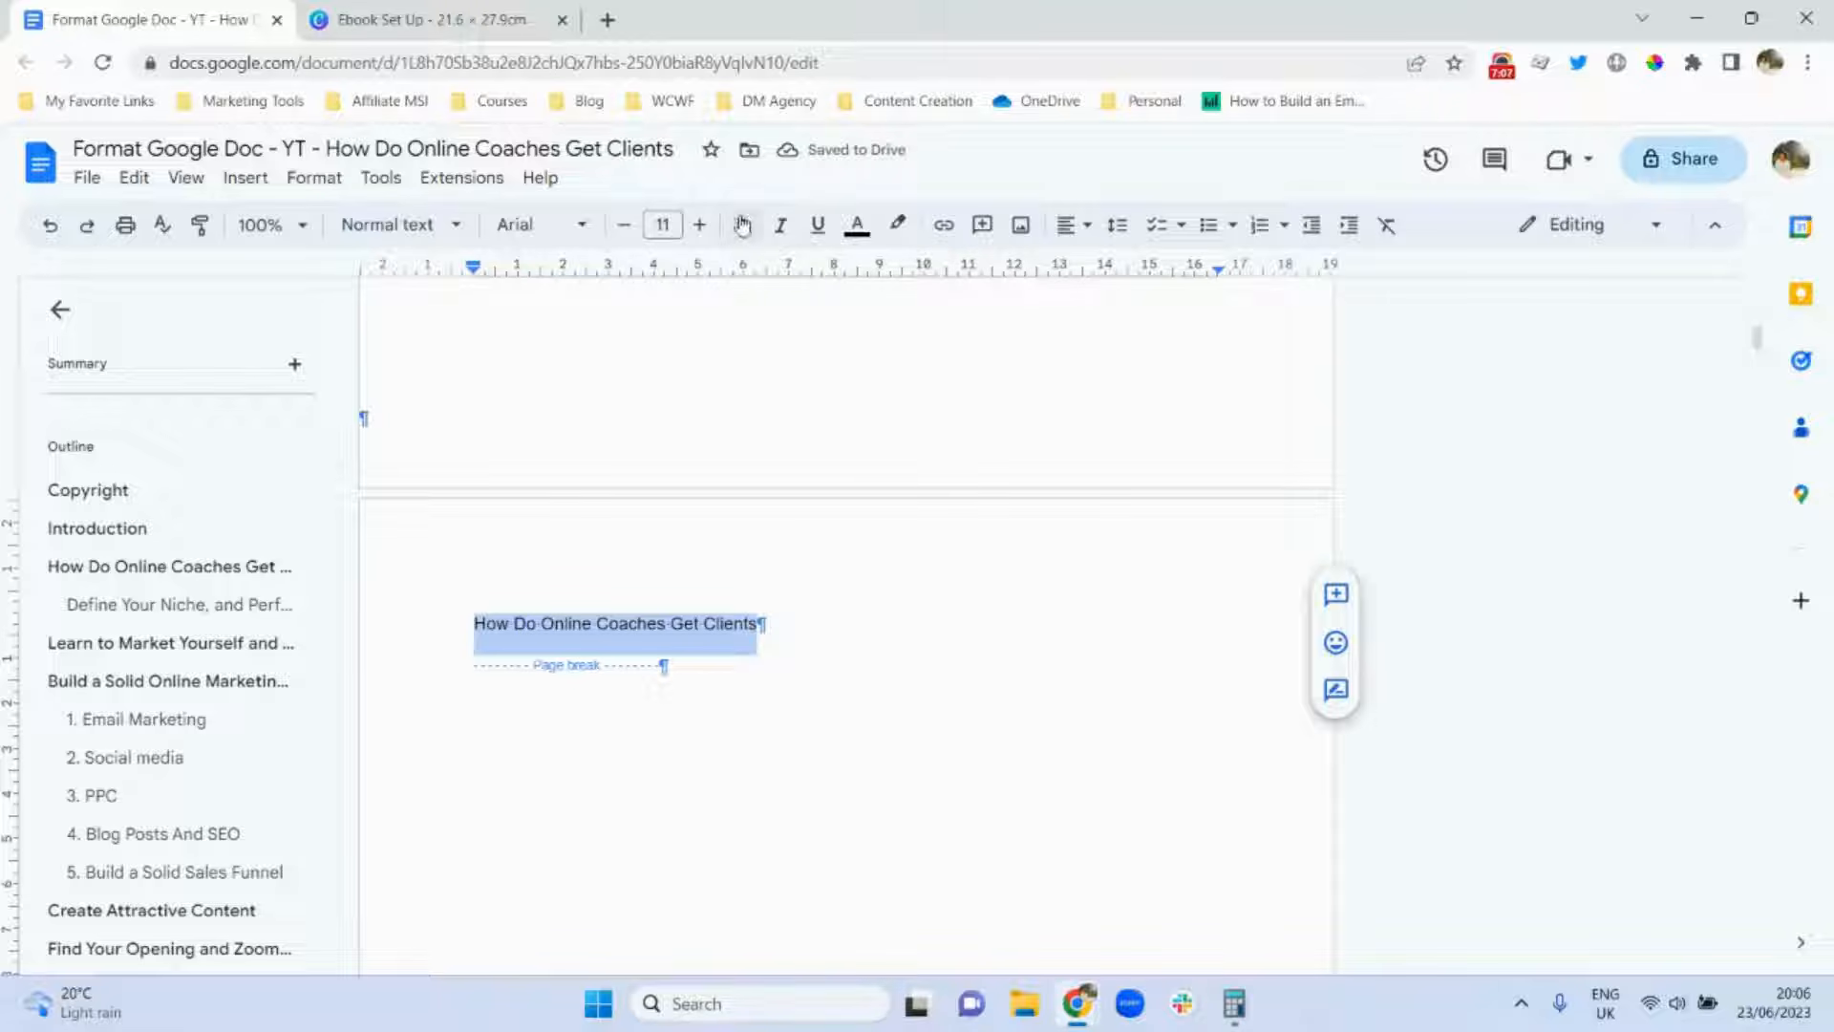
{"action": "left_click", "coordinate": [678, 224]}
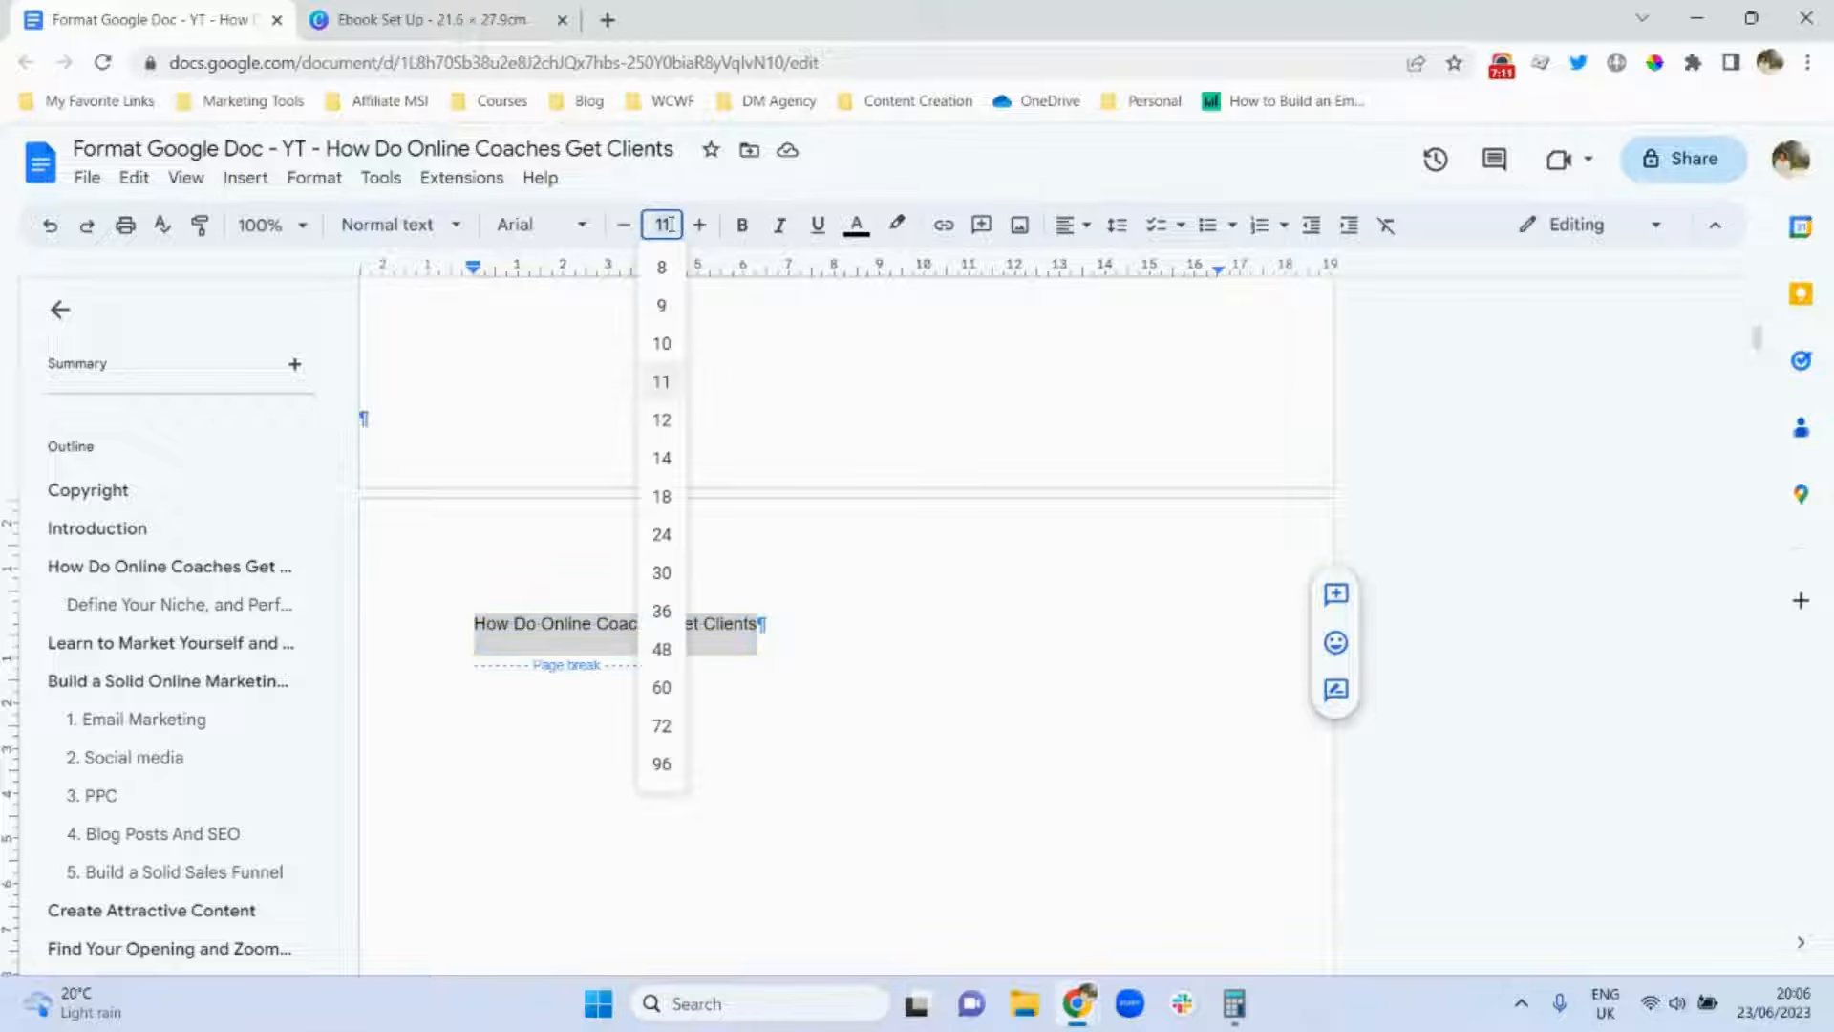
{"action": "left_click", "coordinate": [673, 702]}
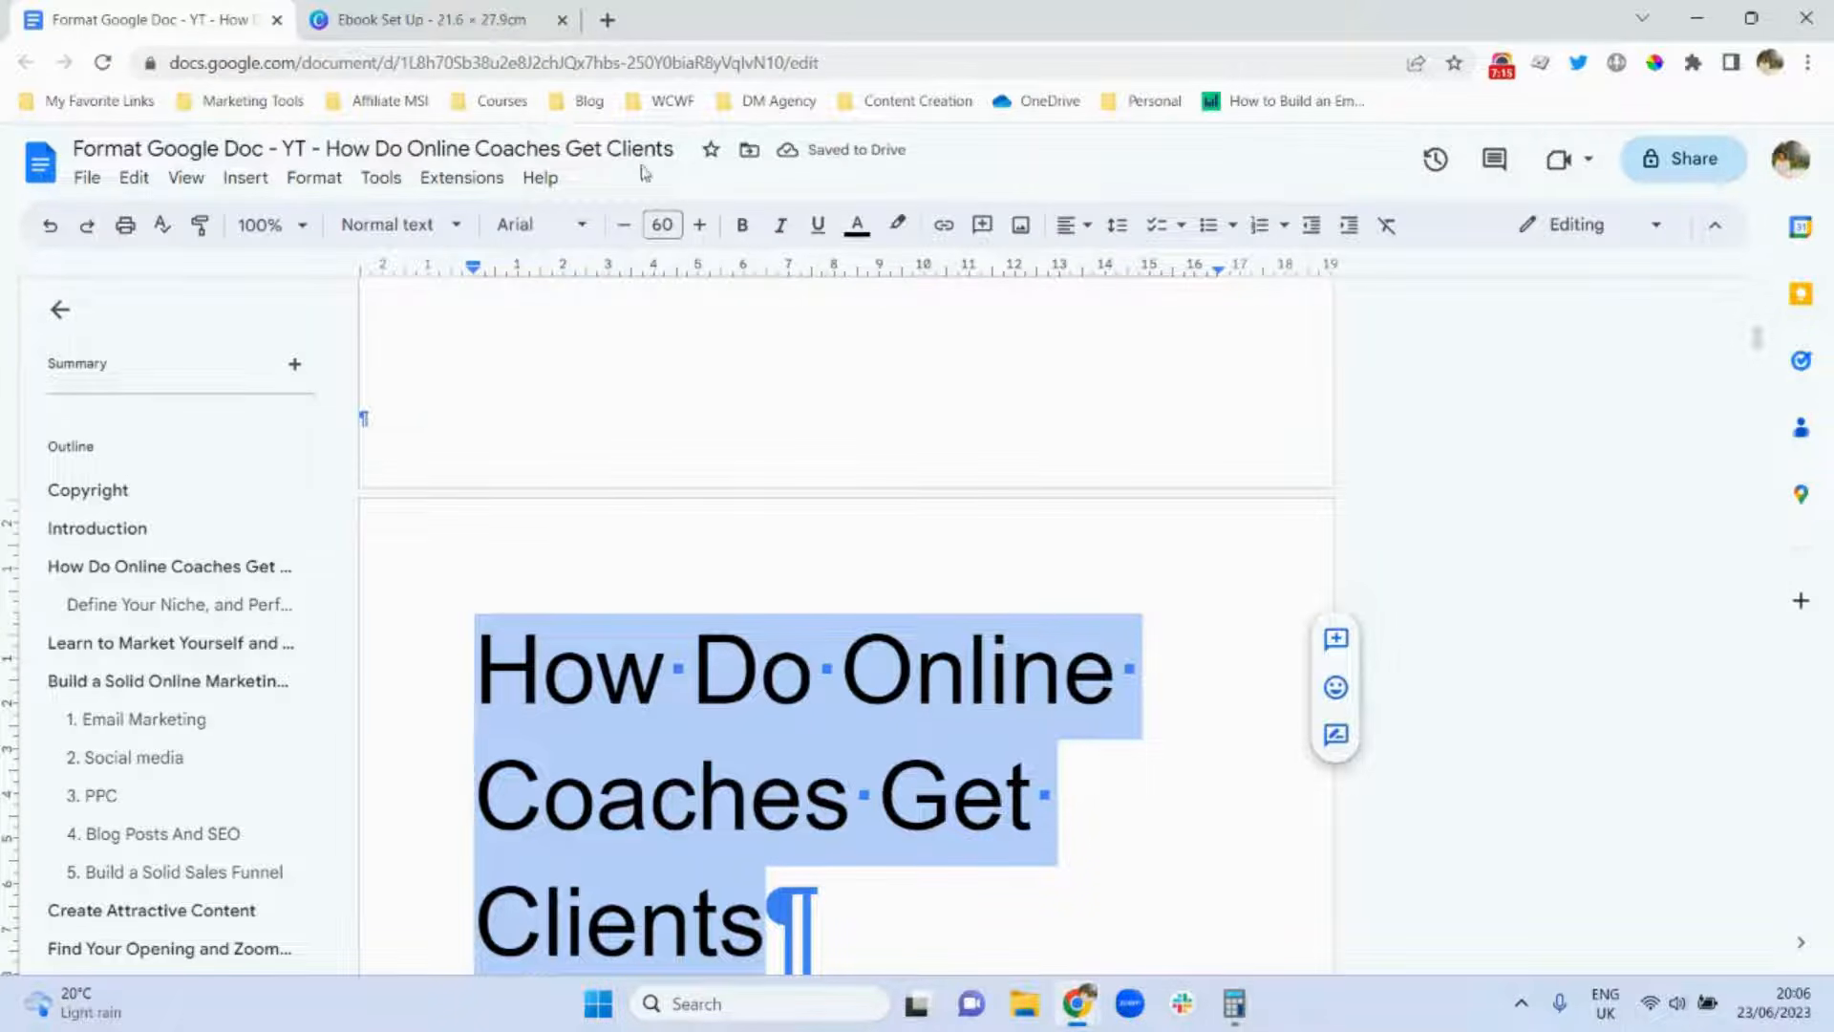
{"action": "left_click", "coordinate": [662, 224]}
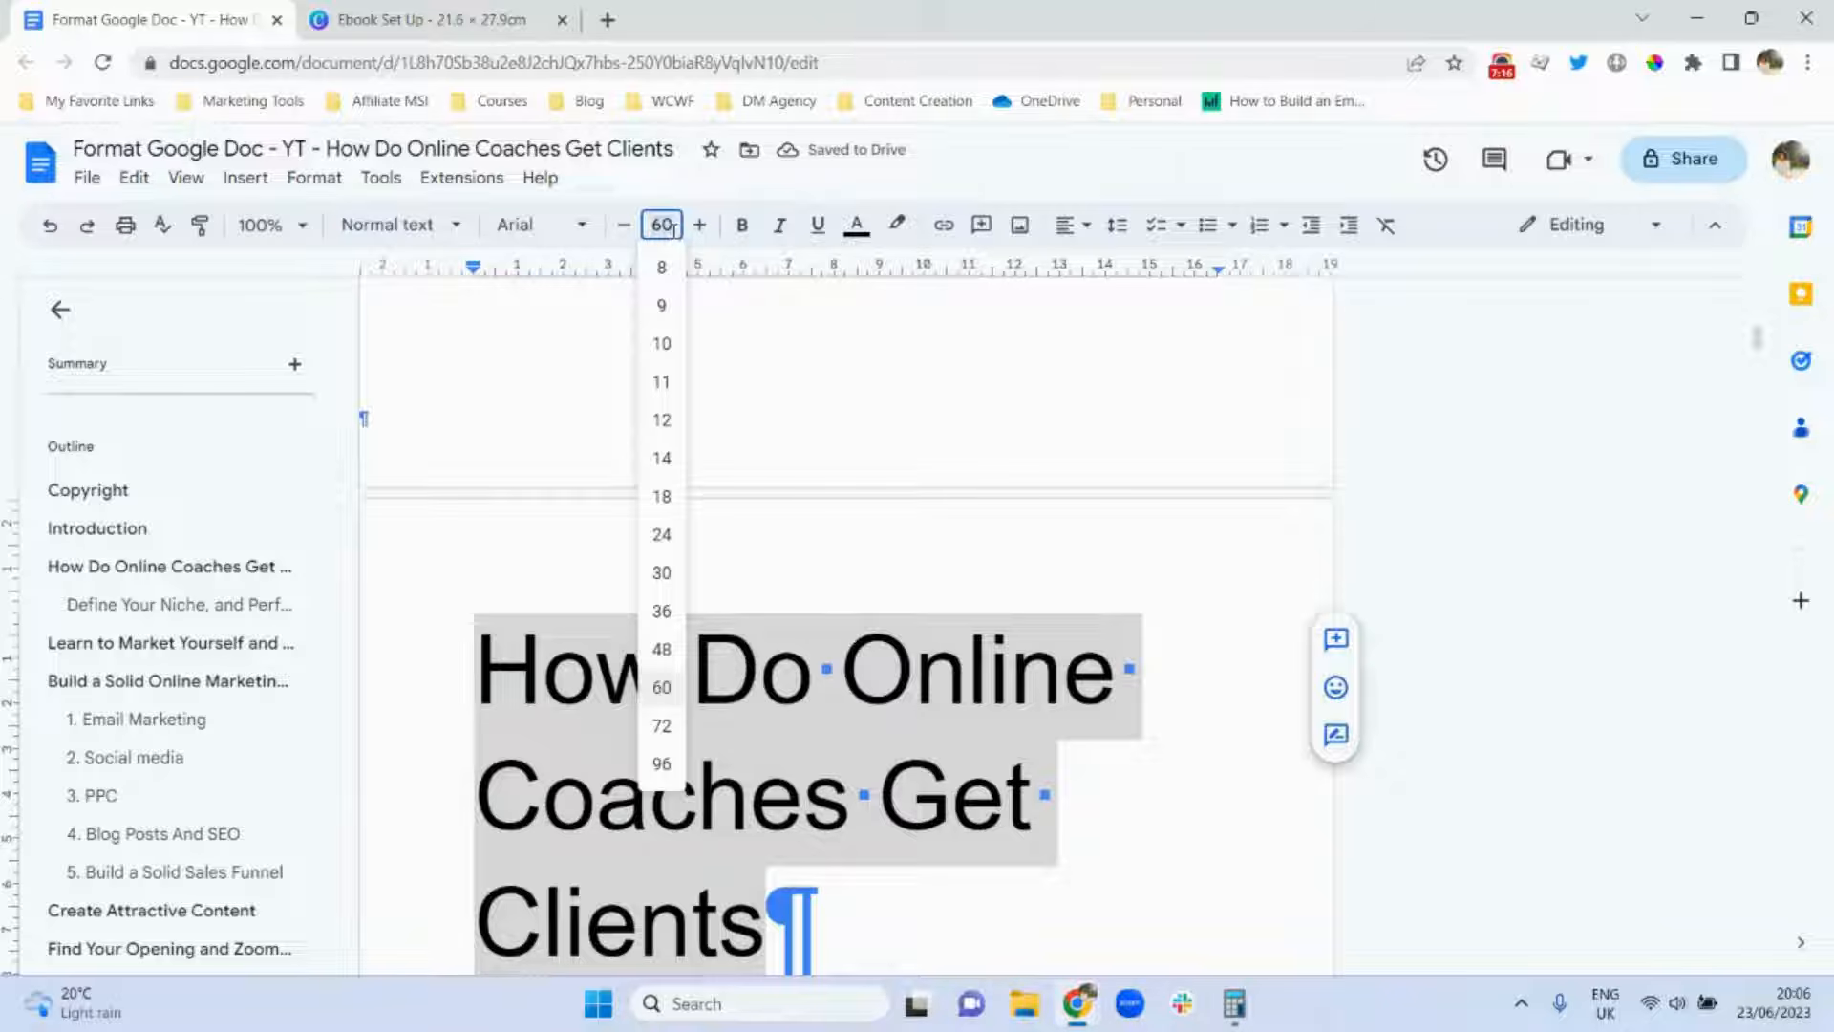
{"action": "left_click", "coordinate": [669, 650]}
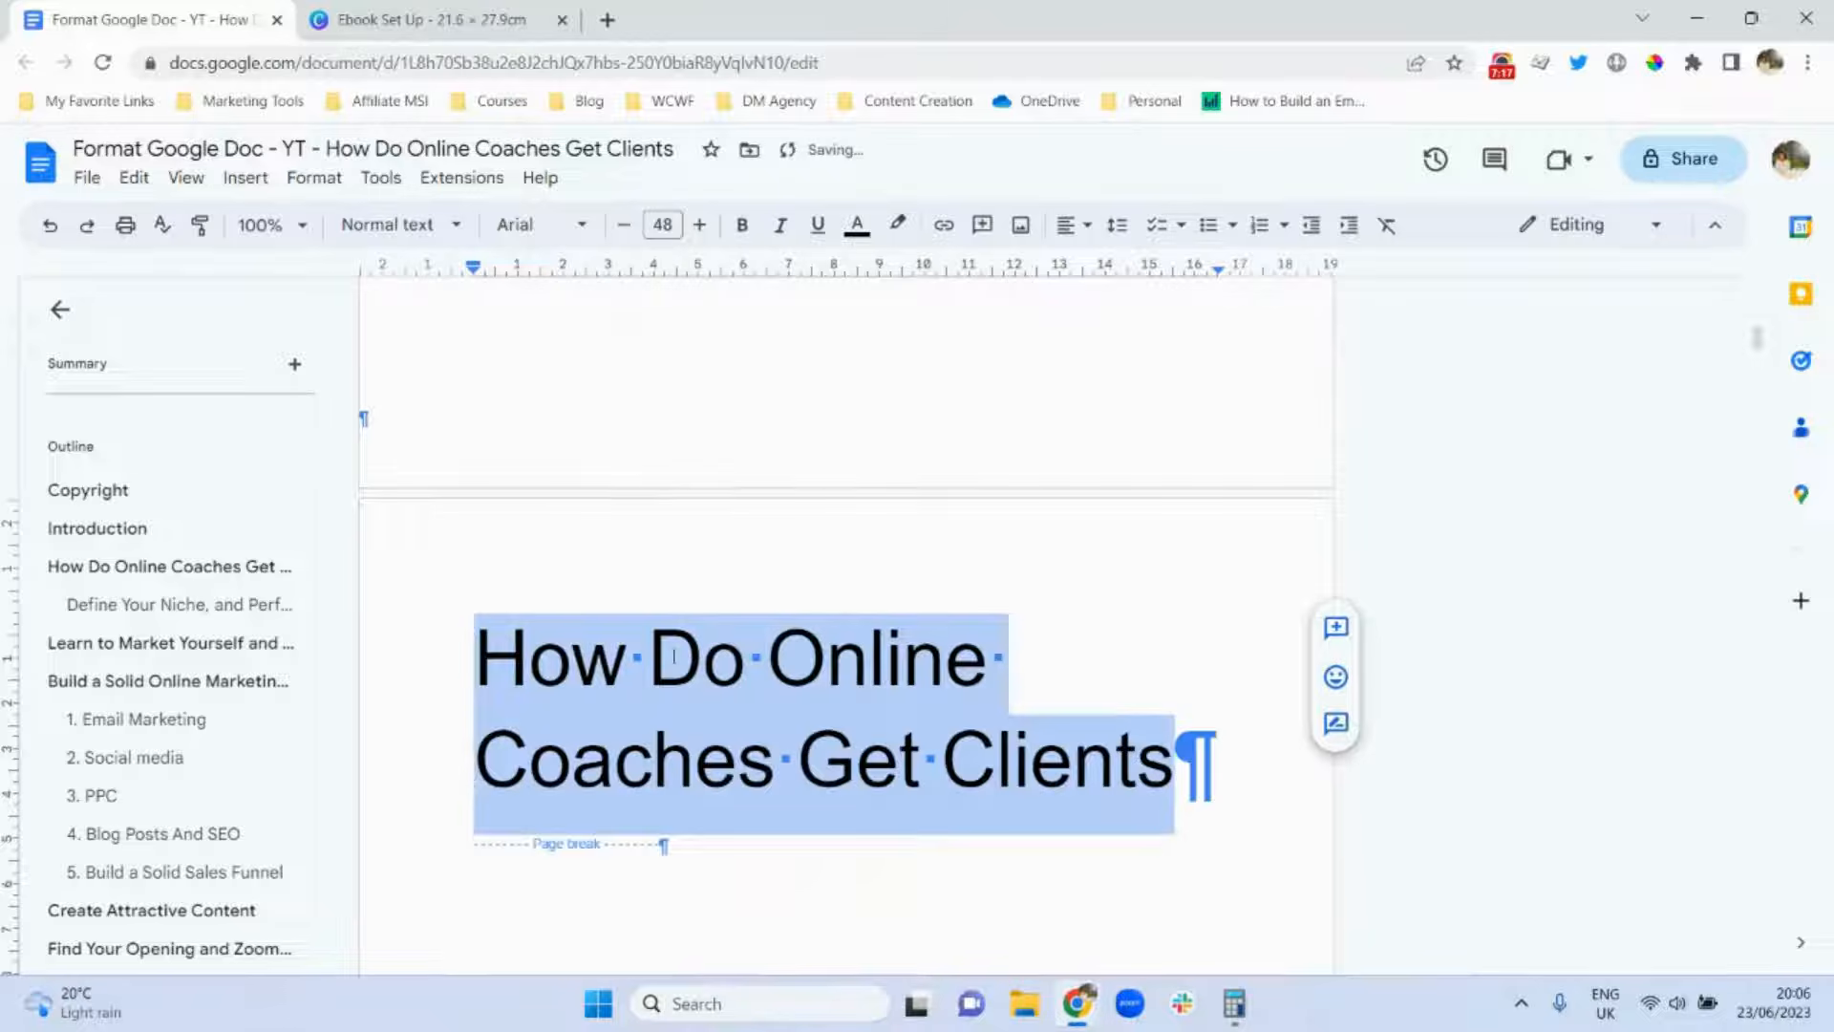
{"action": "left_click", "coordinate": [1071, 224]}
{"action": "left_click", "coordinate": [1107, 271]}
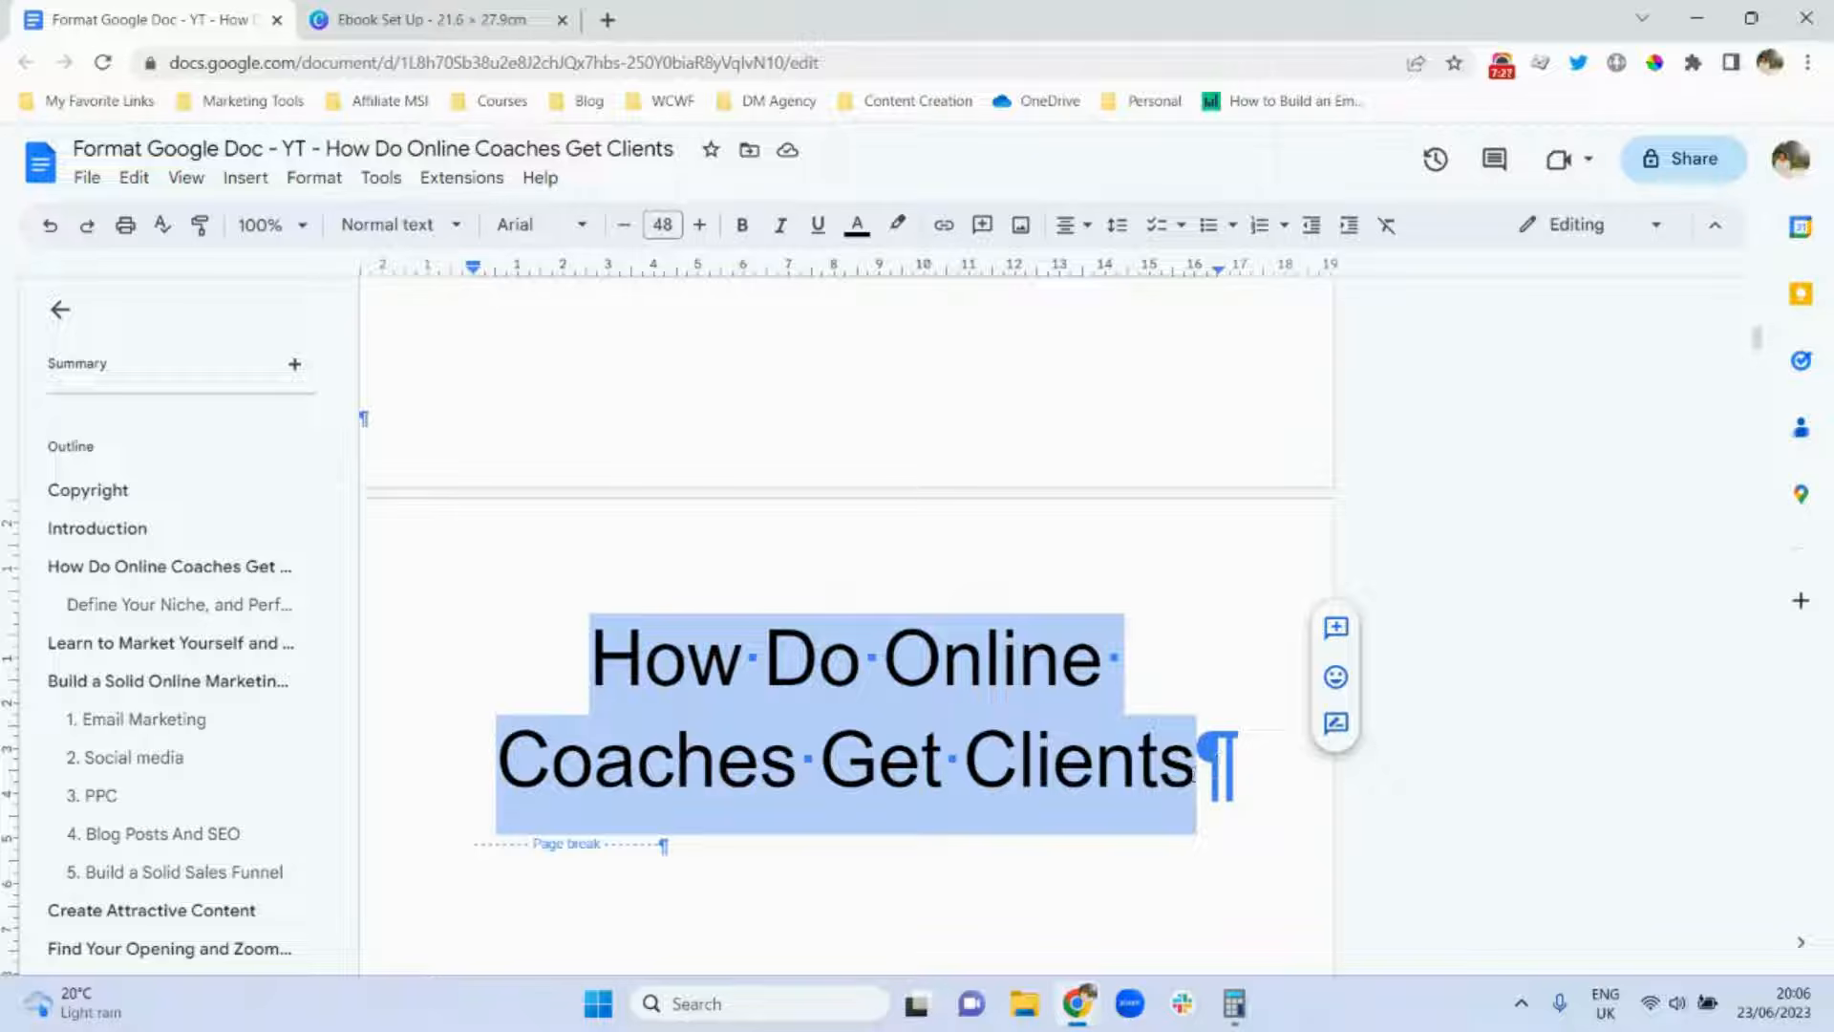
Add the author's name in 12 pt two lines below the title.
{"action": "left_click", "coordinate": [1192, 774]}
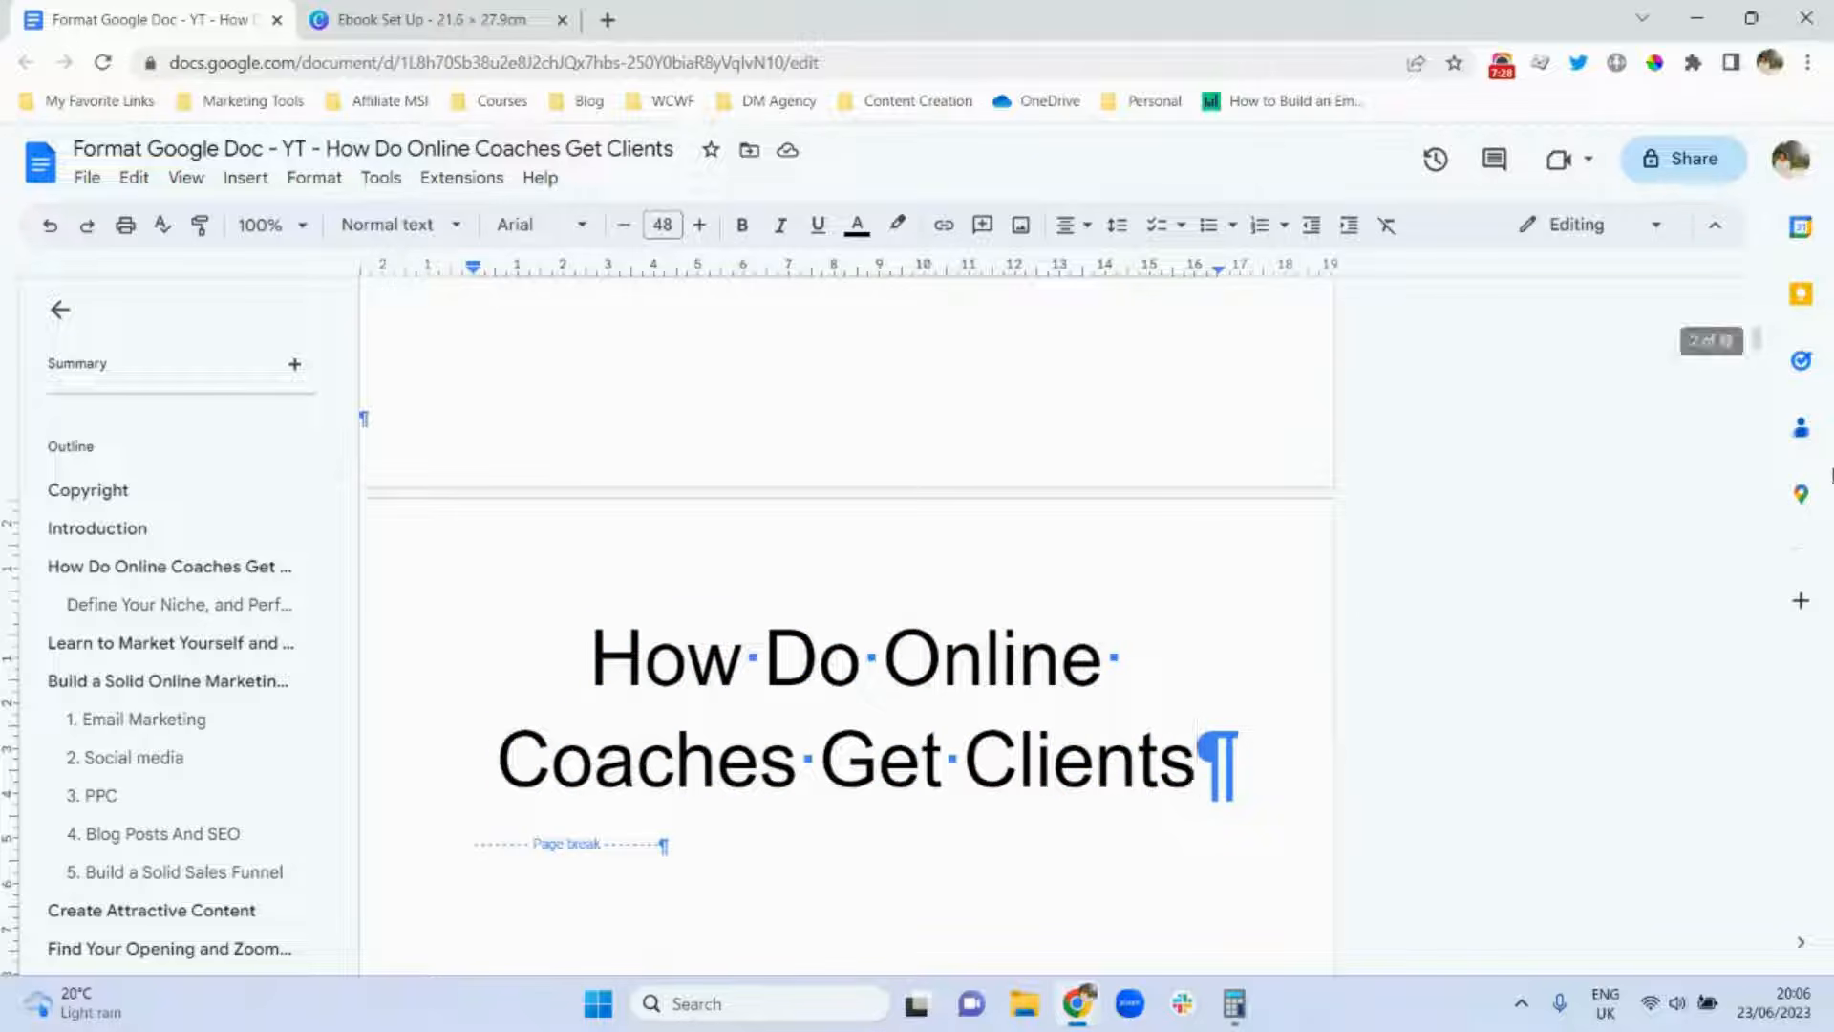
{"action": "scroll", "coordinate": [1762, 354], "scroll_direction": "down", "scroll_amount": 2}
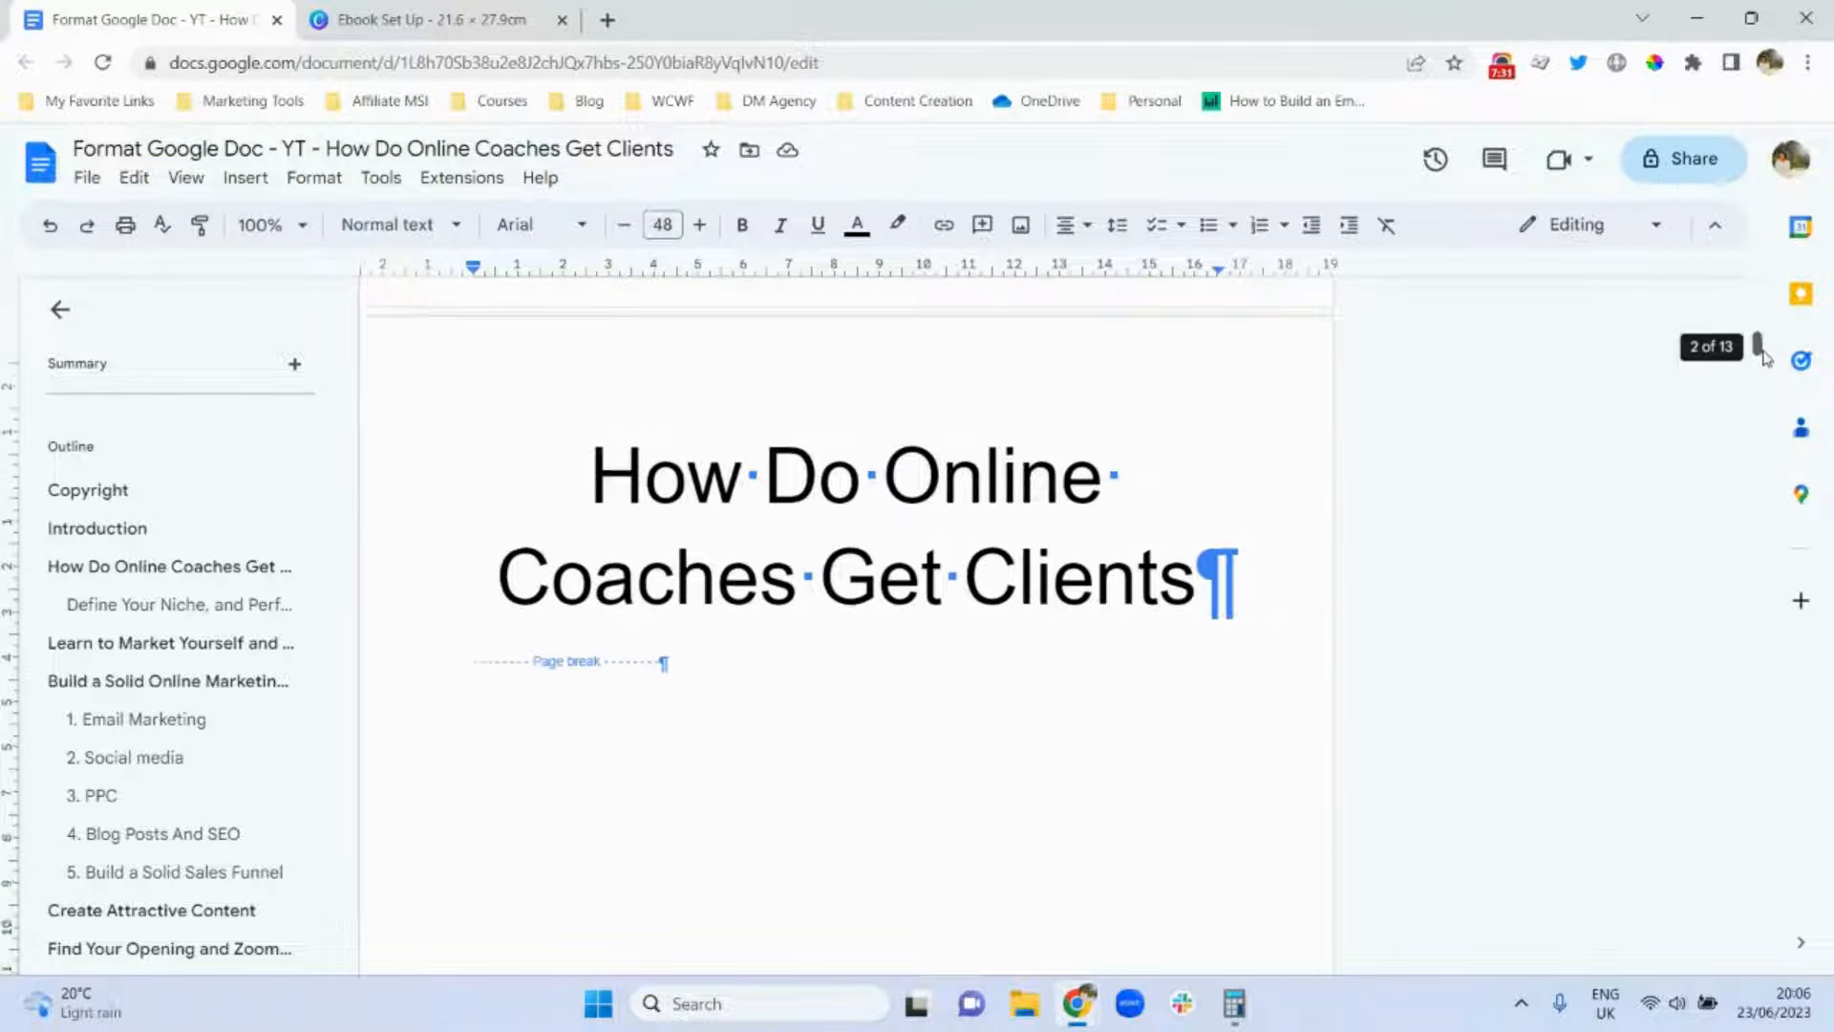
{"action": "scroll", "coordinate": [1762, 355], "scroll_direction": "down", "scroll_amount": 1}
{"action": "key", "text": "Return"}
{"action": "key", "text": "Return"}
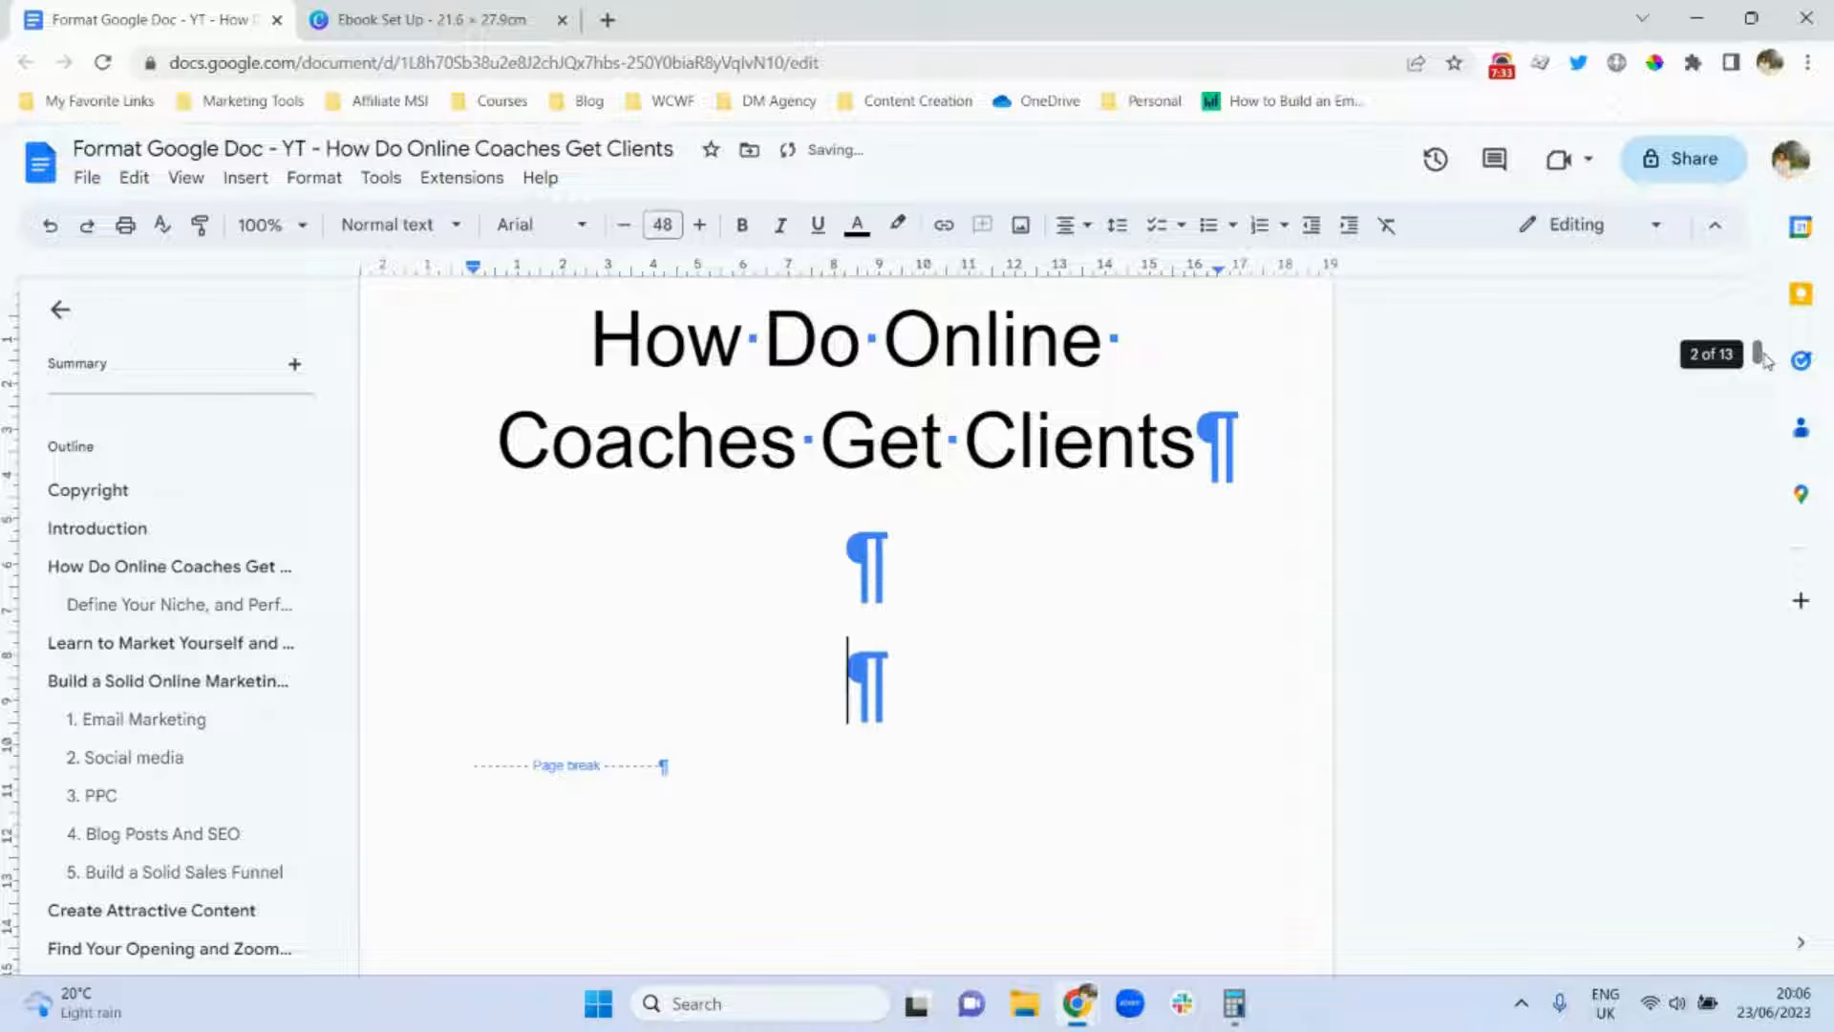
{"action": "left_click", "coordinate": [660, 226]}
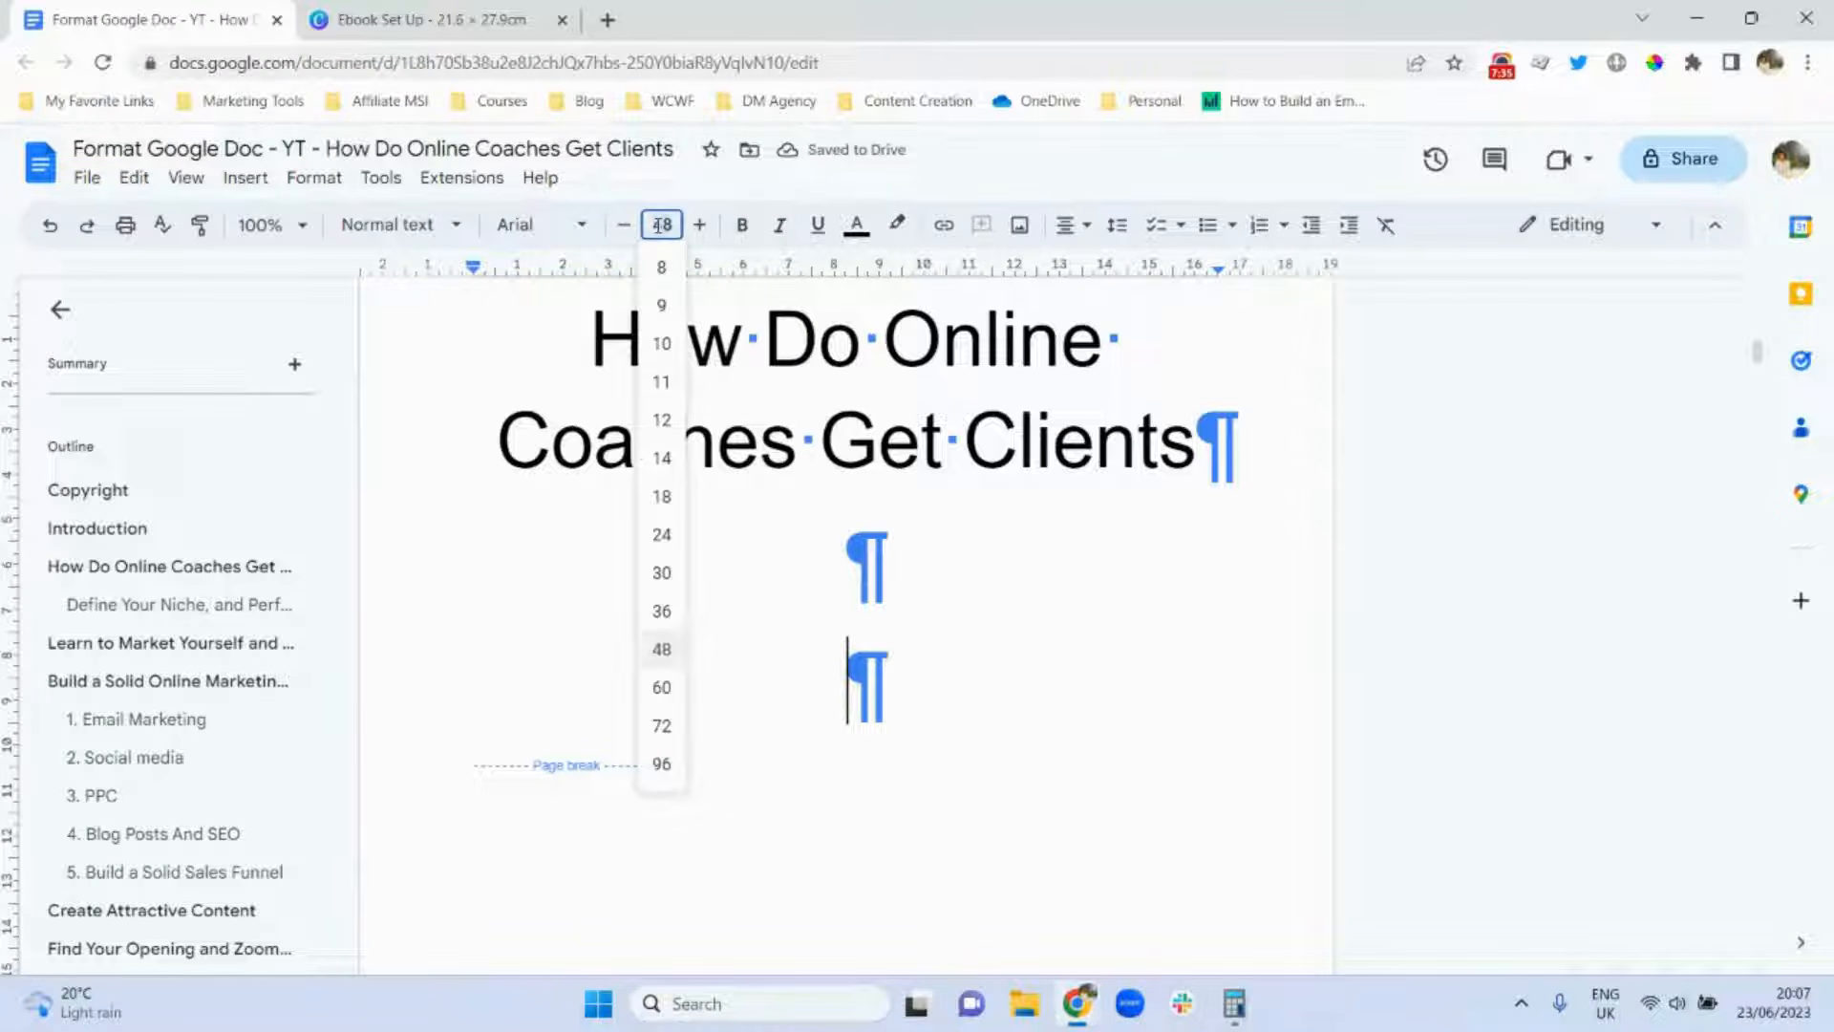
{"action": "left_click", "coordinate": [662, 422]}
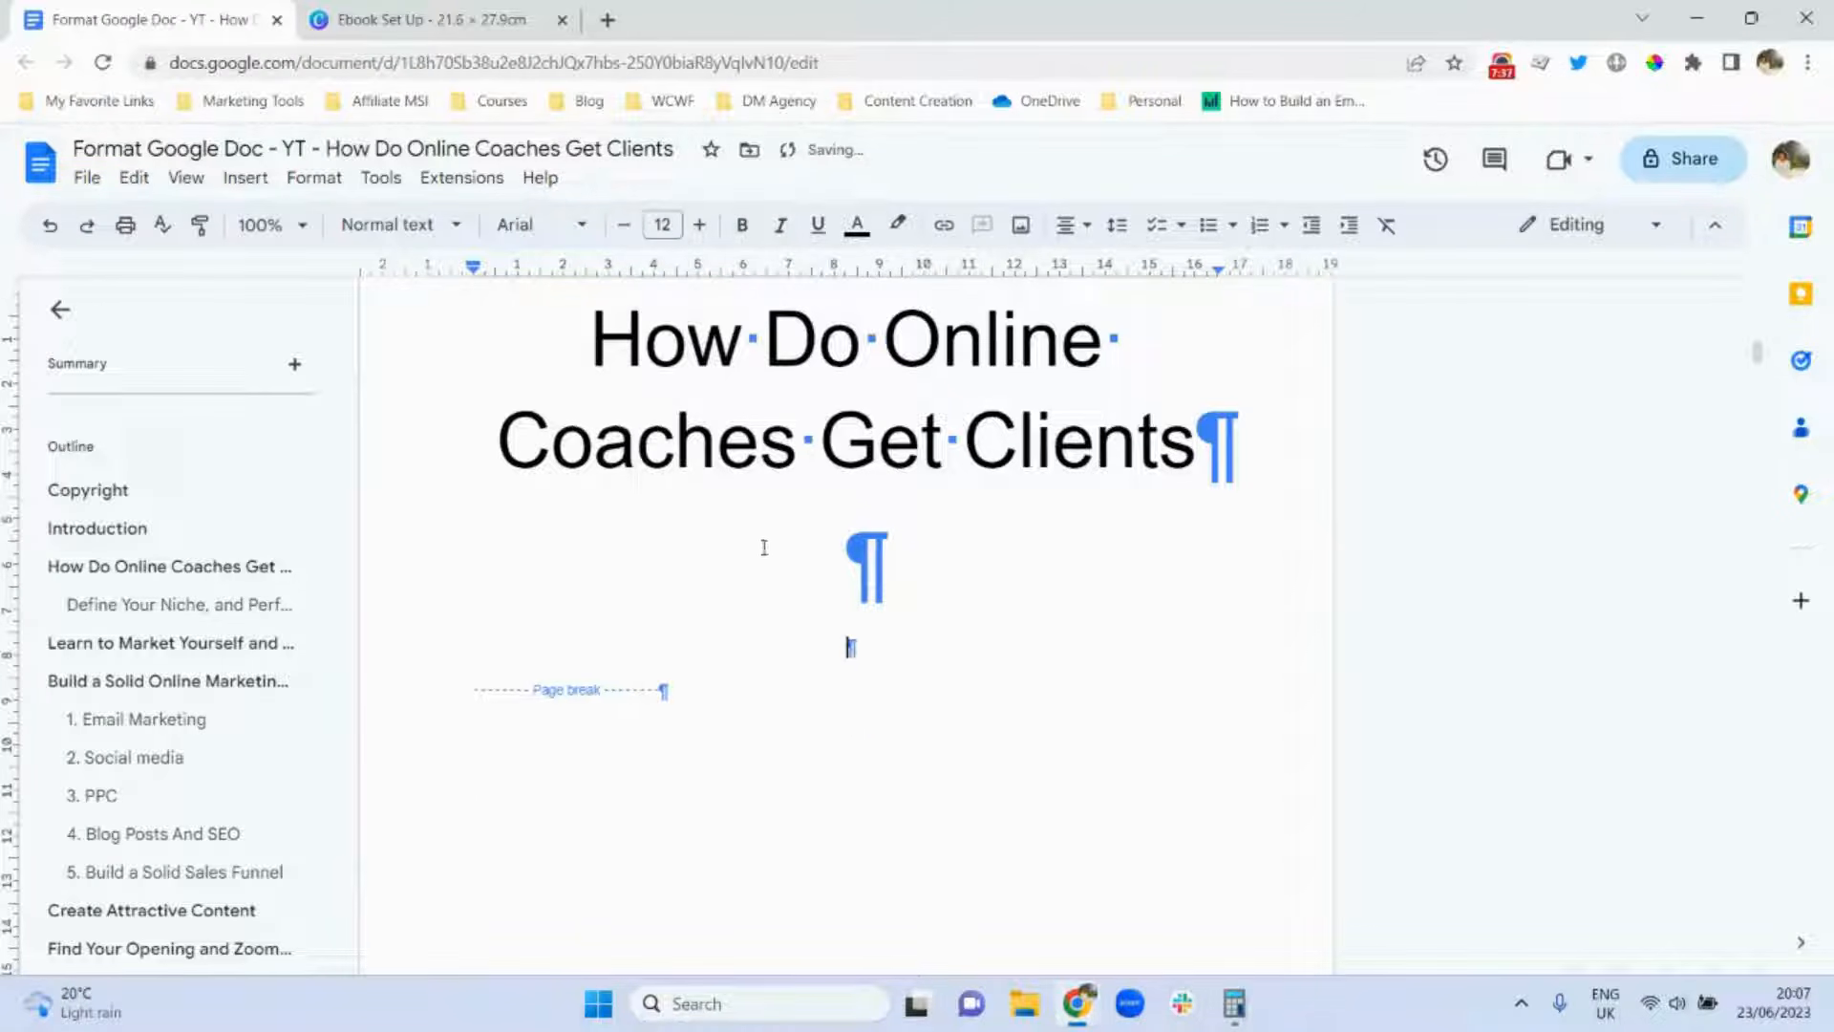
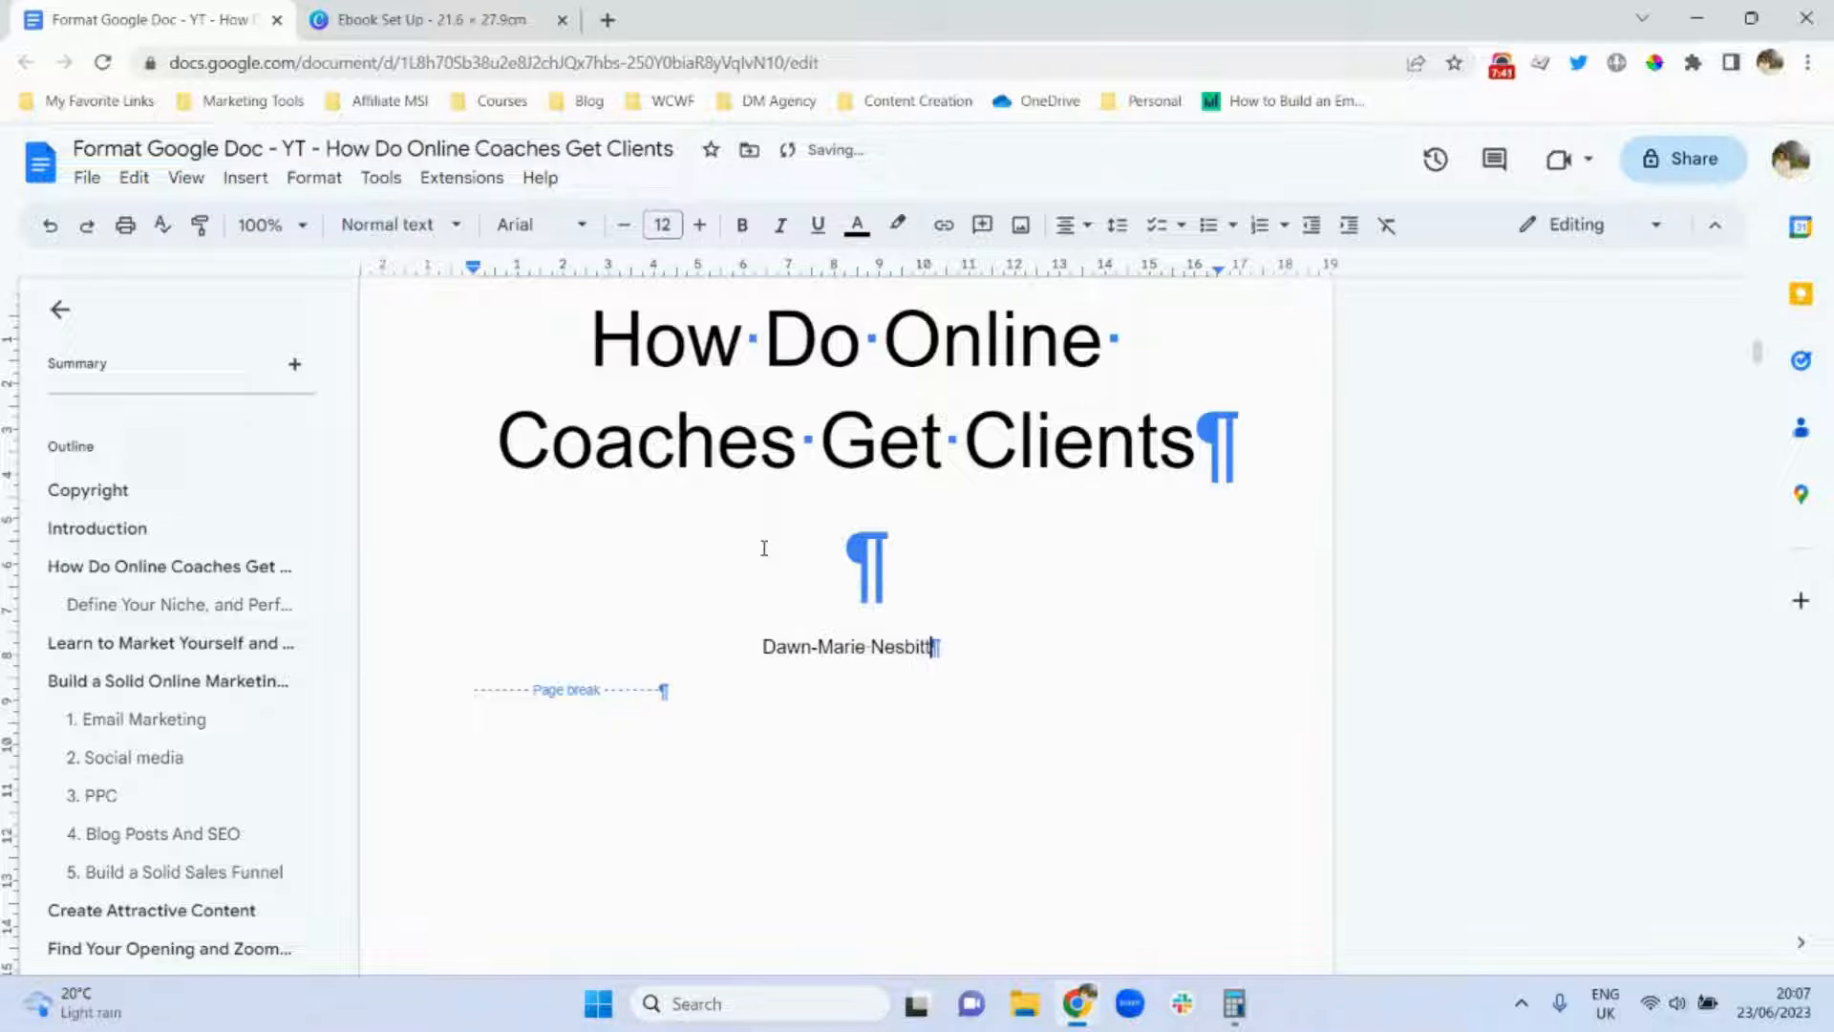
Zoom out to 50%, add blank lines above the title to lower it, and re-centre it.
{"action": "scroll", "coordinate": [1539, 551], "scroll_direction": "up", "scroll_amount": 2}
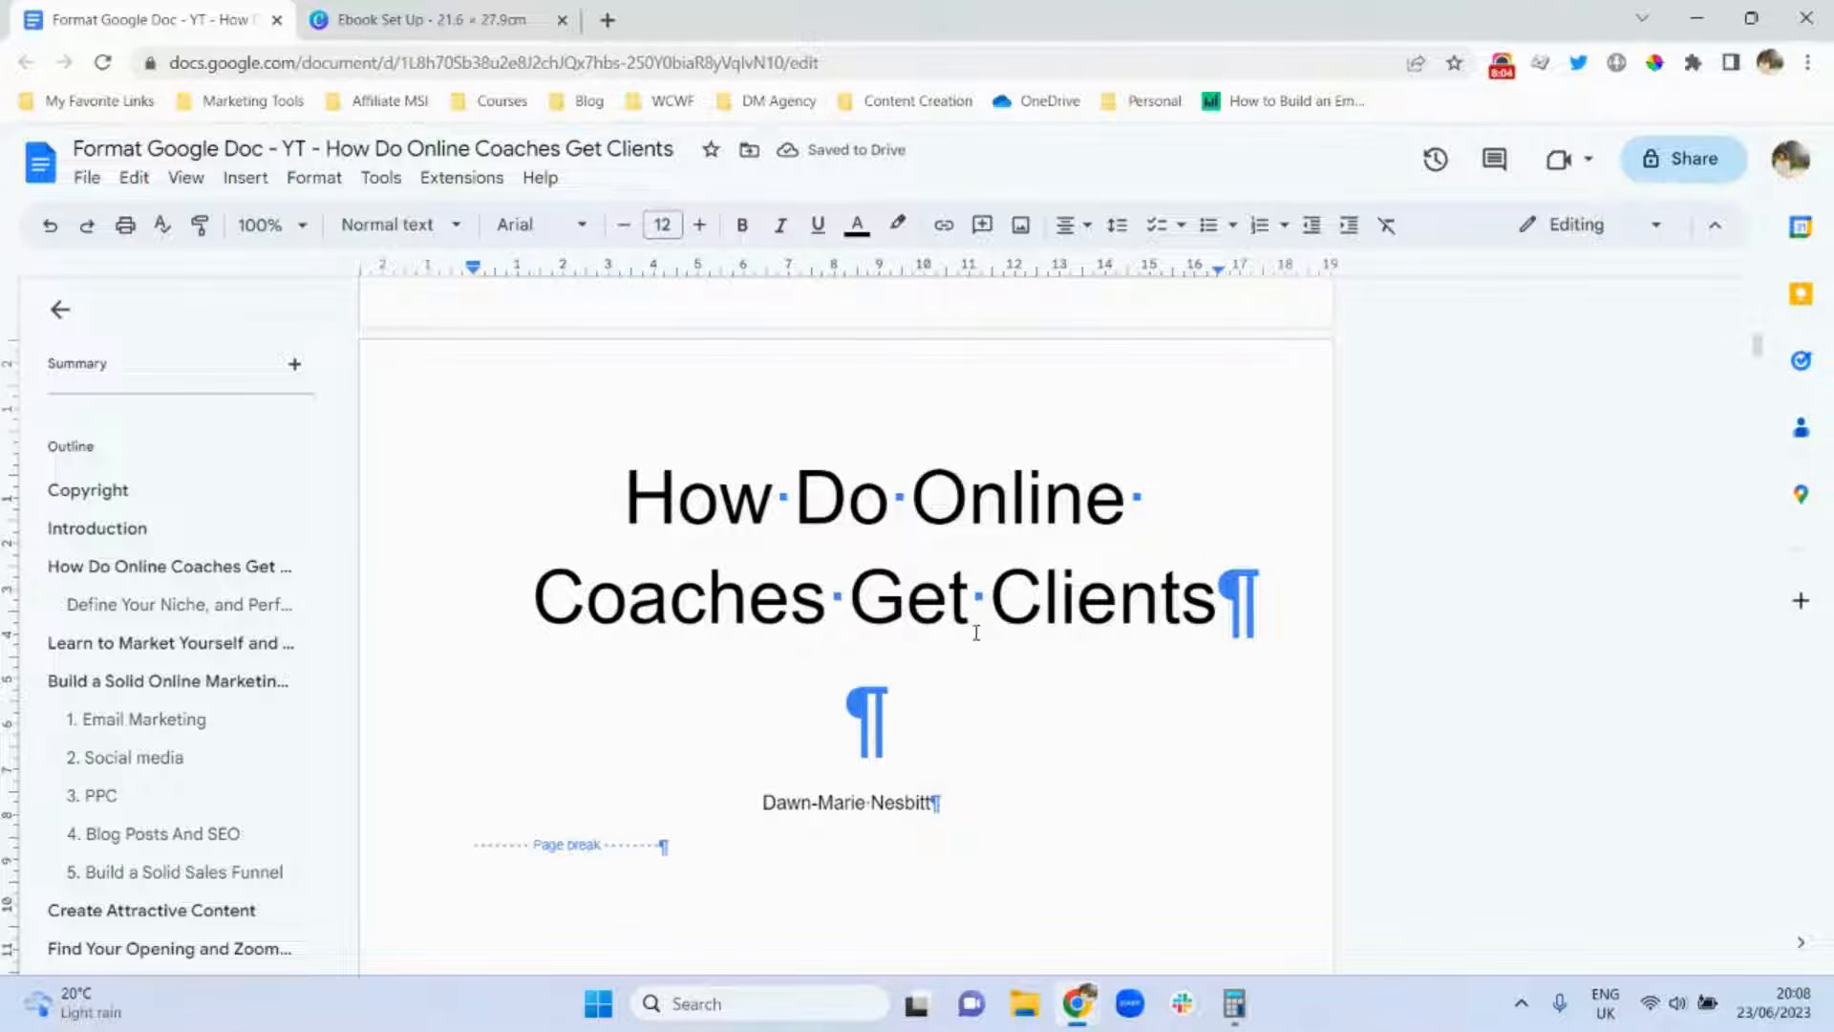
{"action": "left_click", "coordinate": [274, 225]}
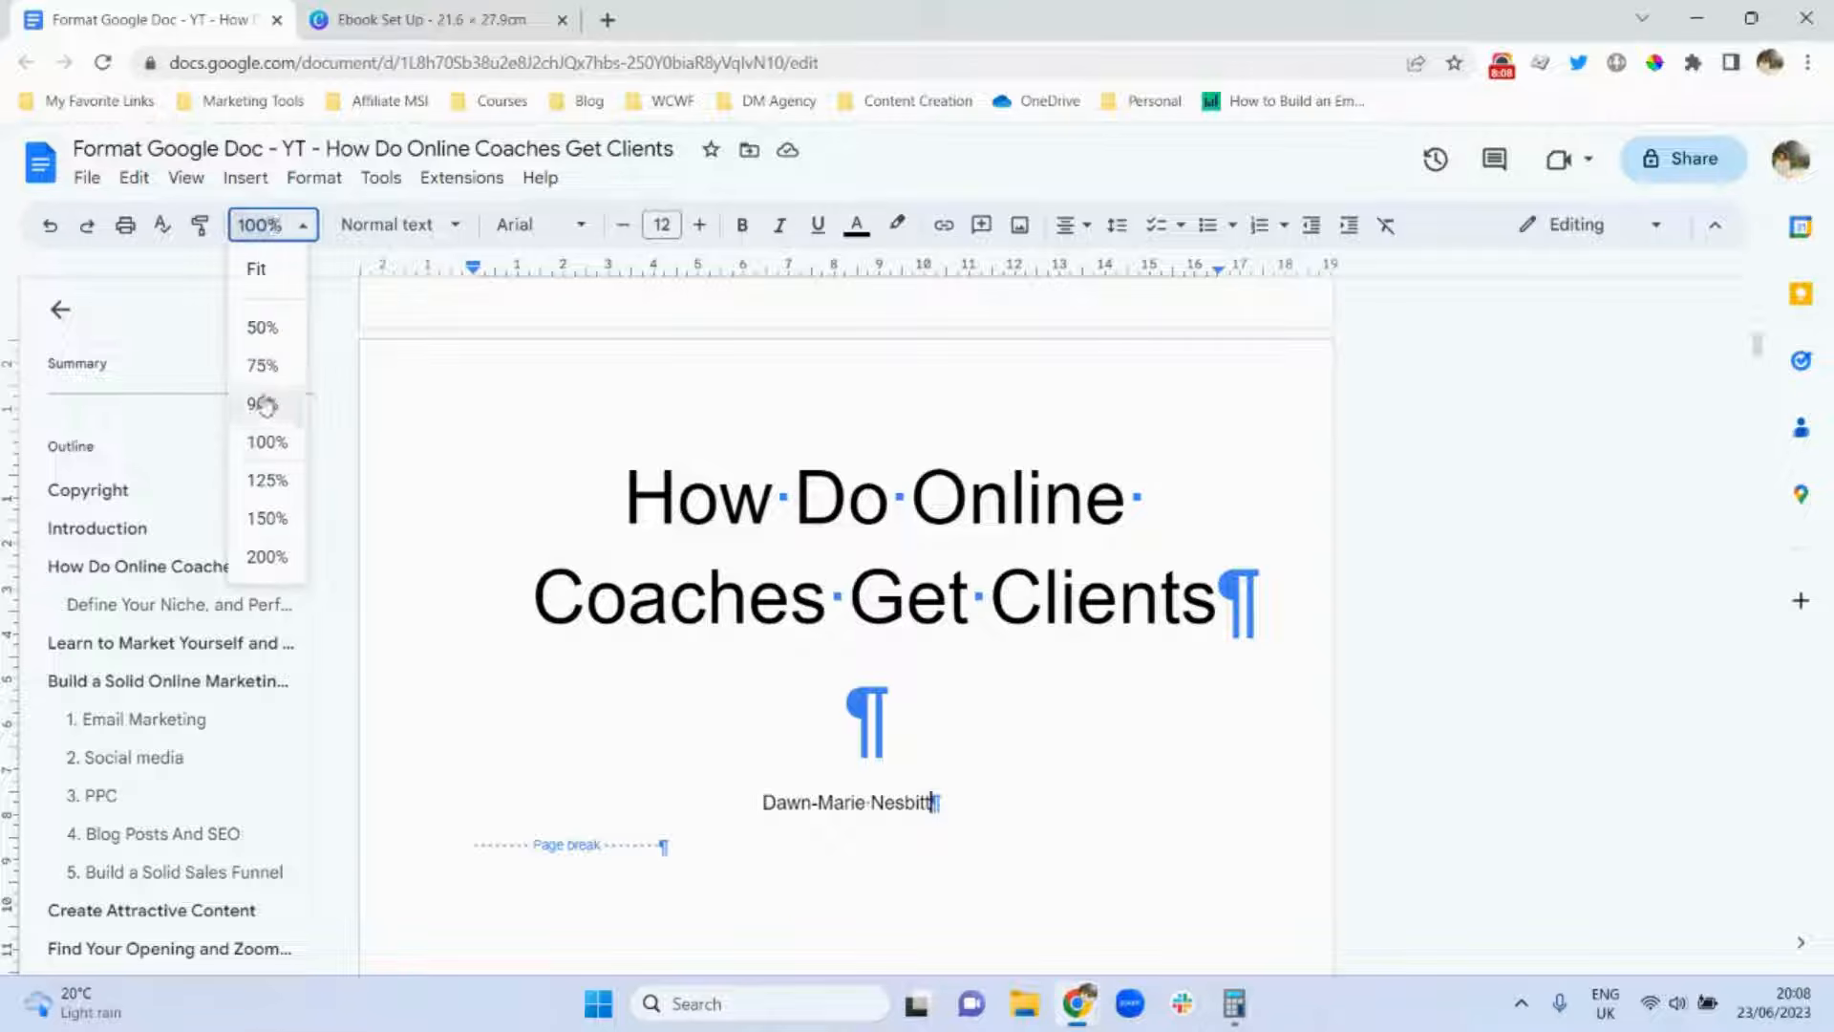
{"action": "left_click", "coordinate": [260, 327]}
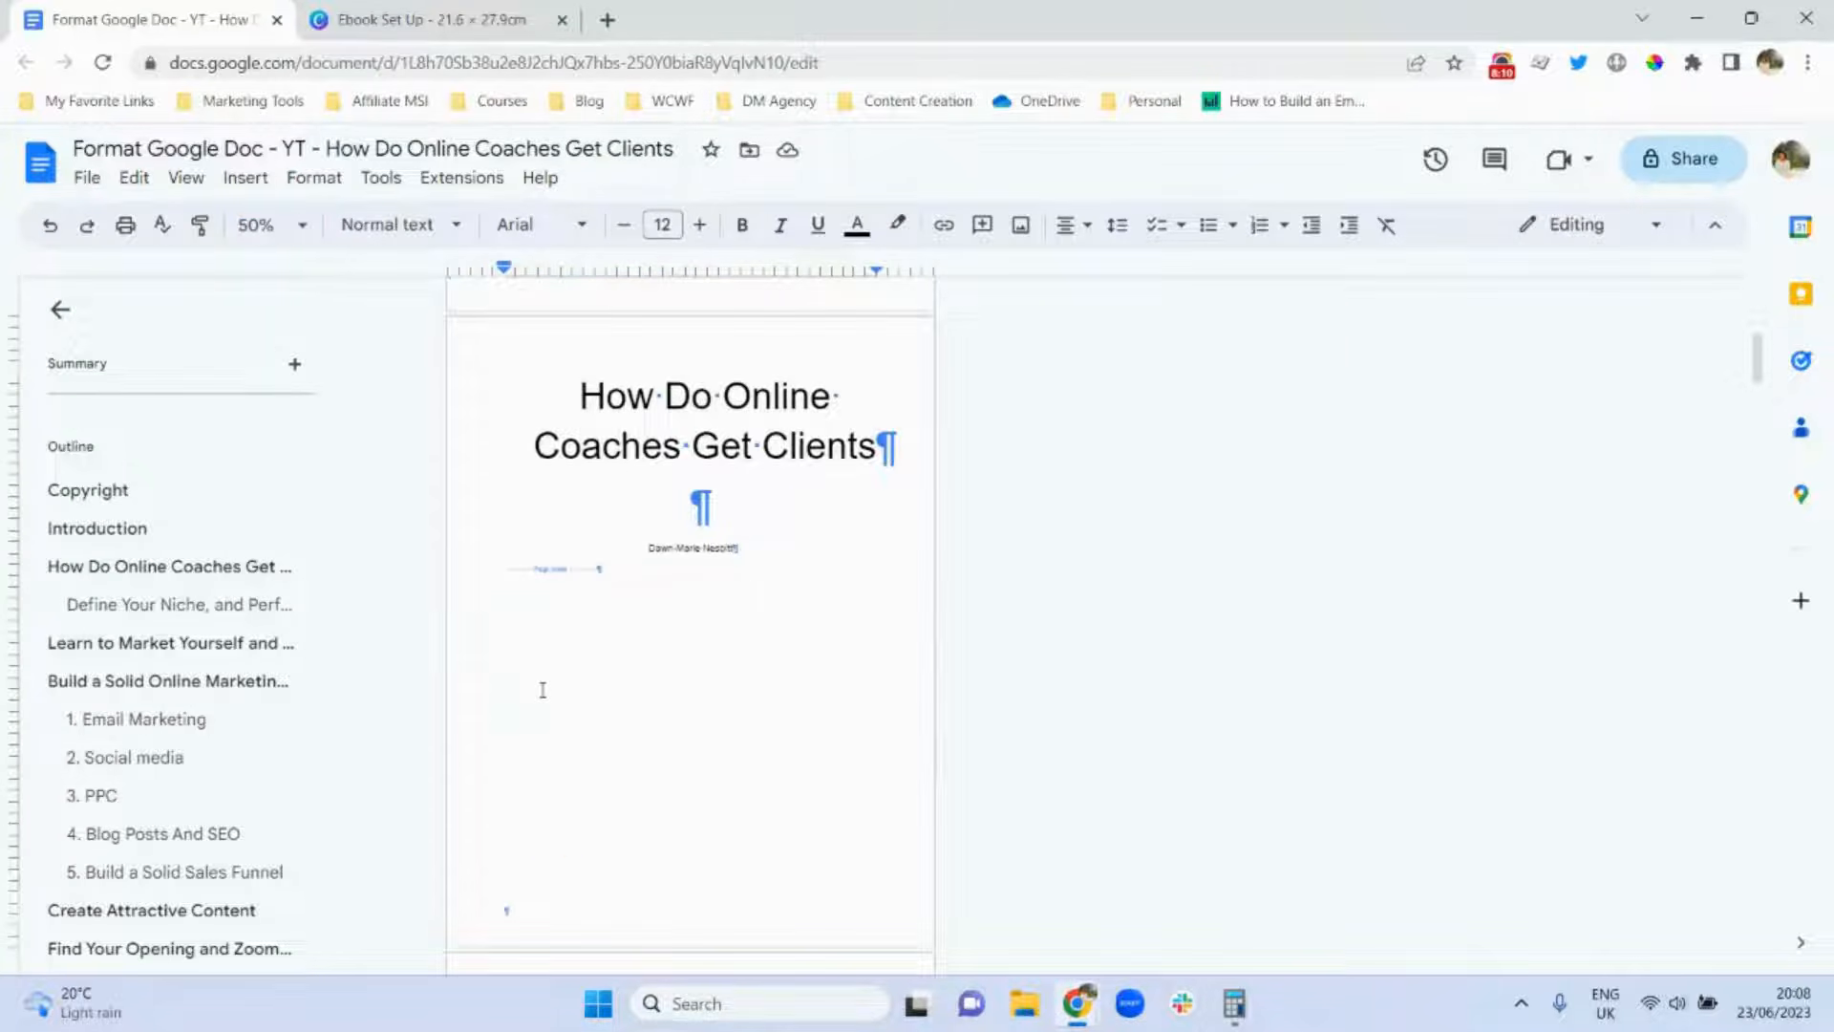
{"action": "left_click", "coordinate": [554, 407]}
{"action": "key", "text": "Return"}
{"action": "key", "text": "Return"}
{"action": "key", "text": "Return"}
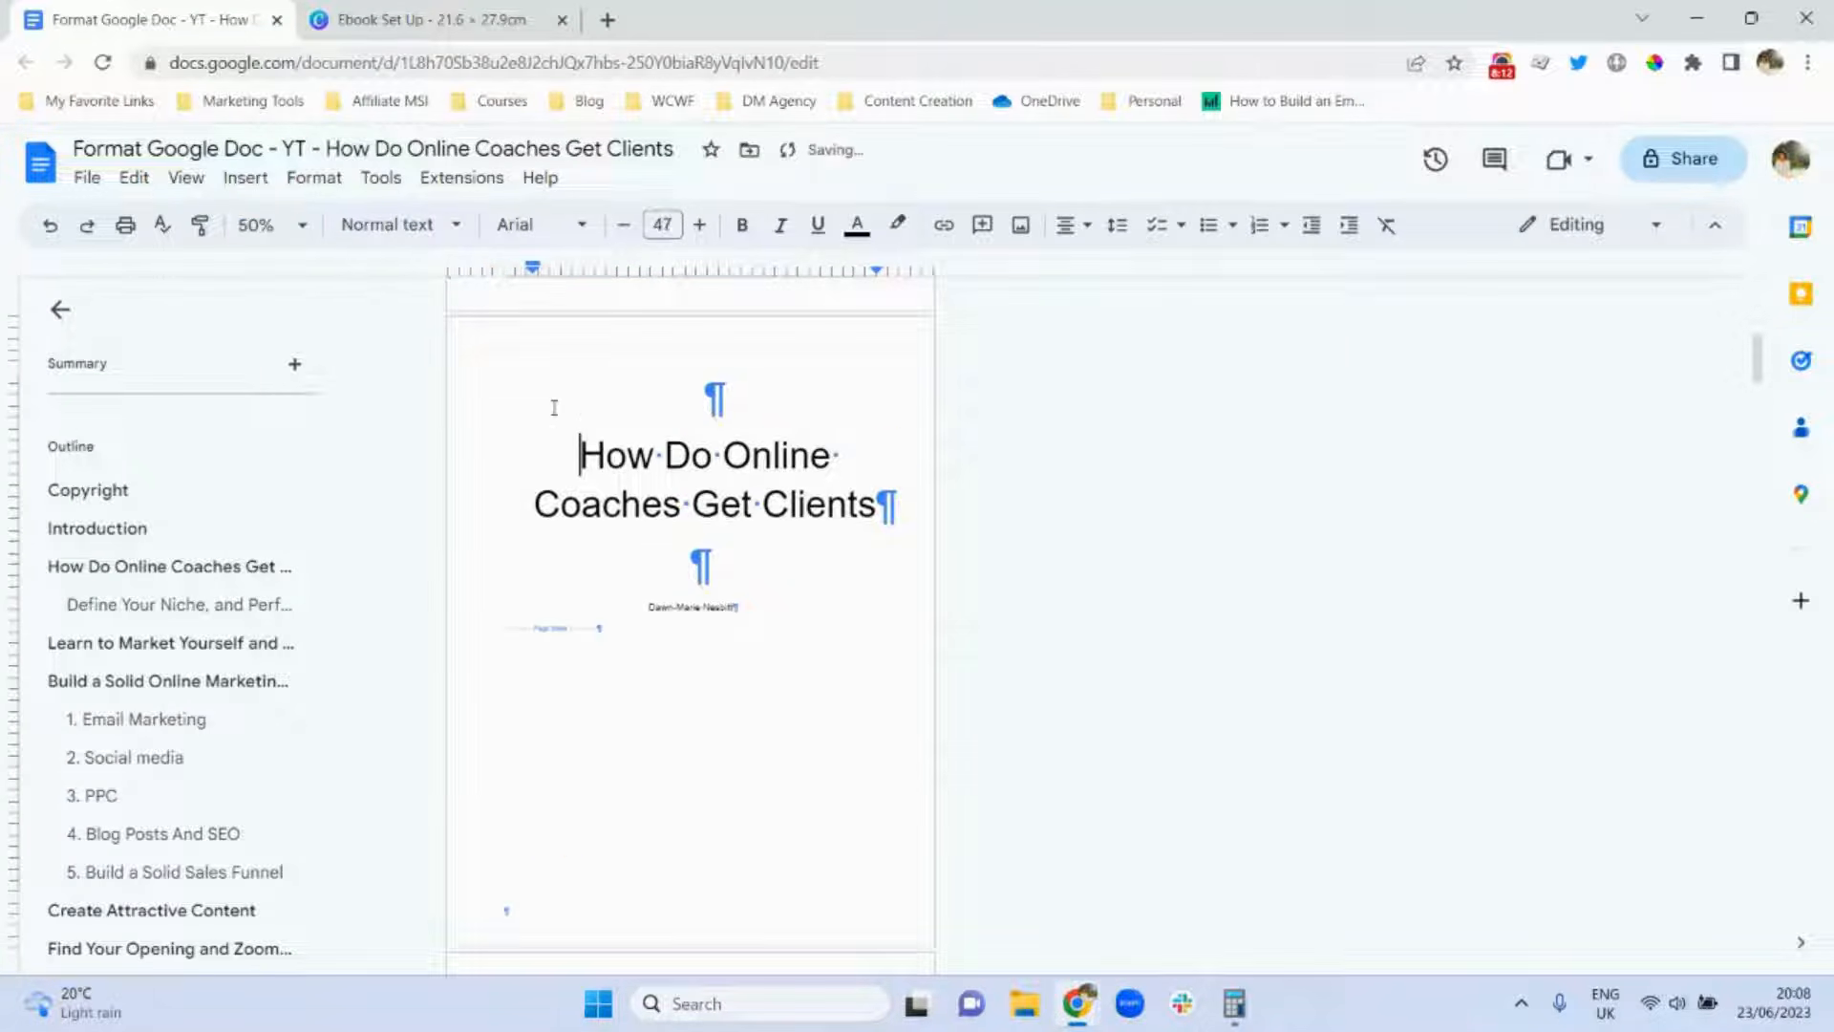
{"action": "key", "text": "ctrl+shift+l"}
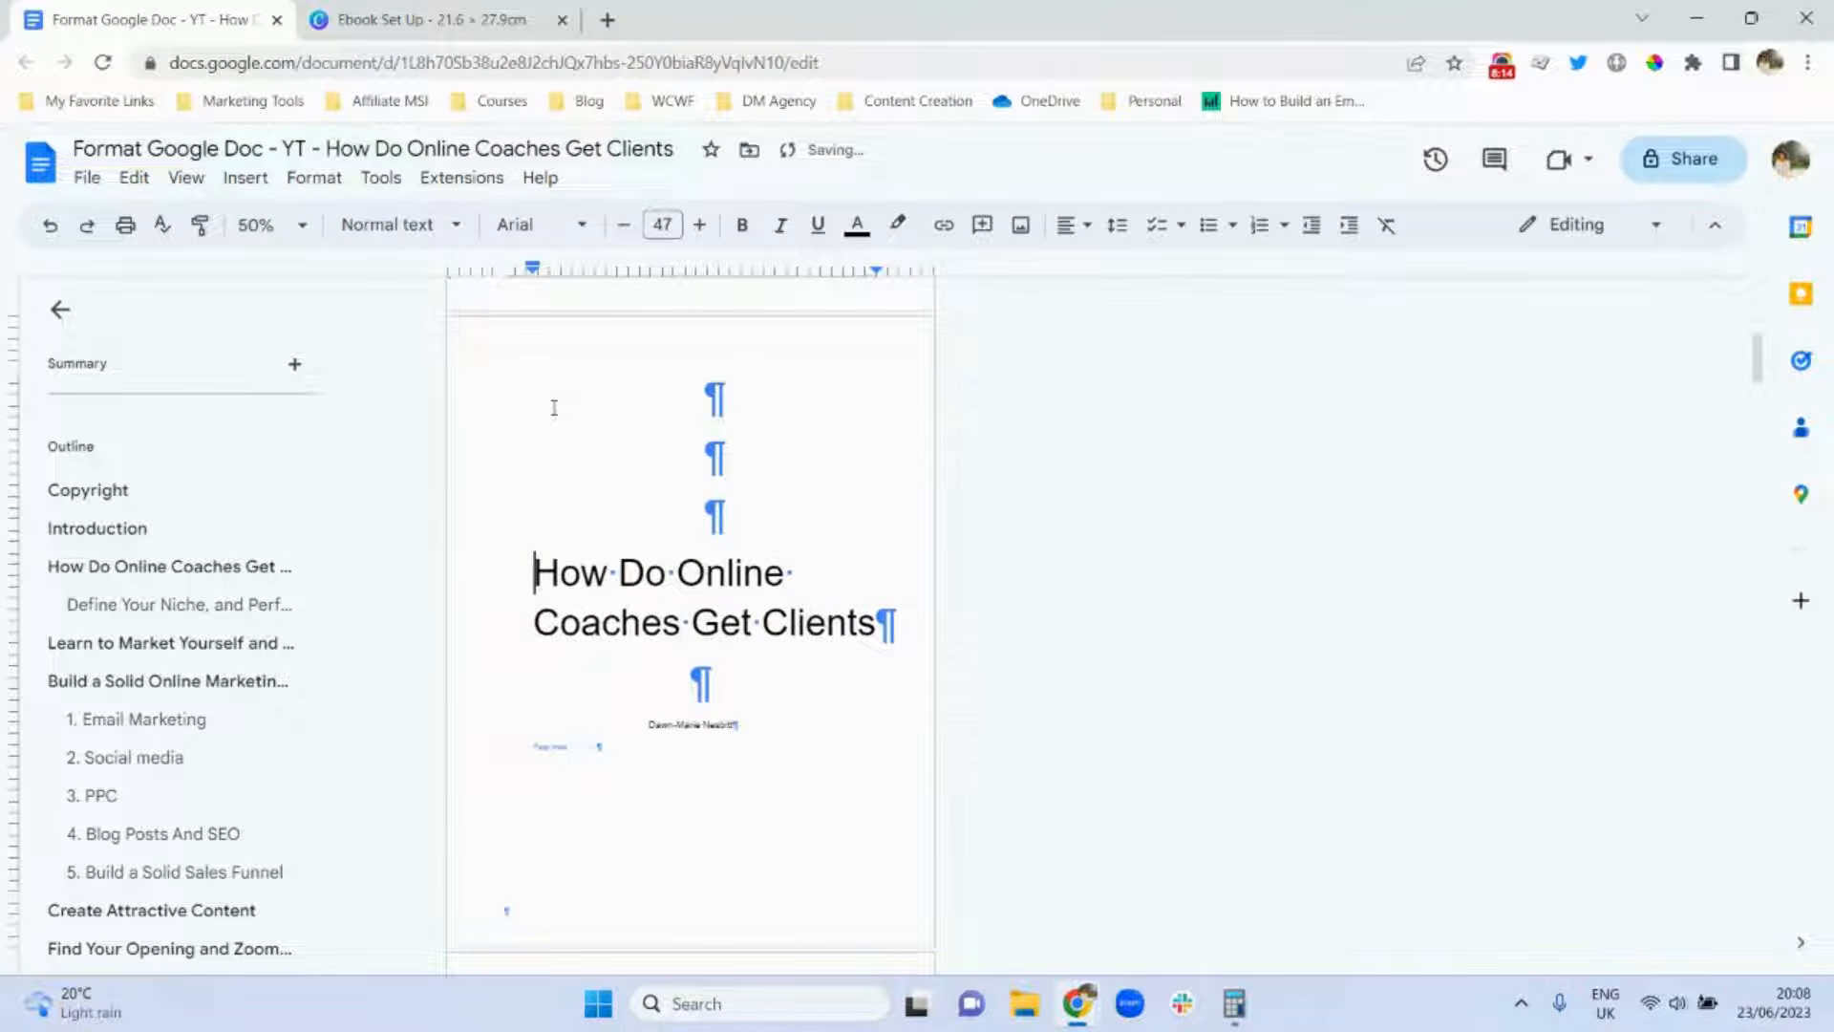
{"action": "key", "text": "ctrl+bracketleft"}
{"action": "key", "text": "BackSpace"}
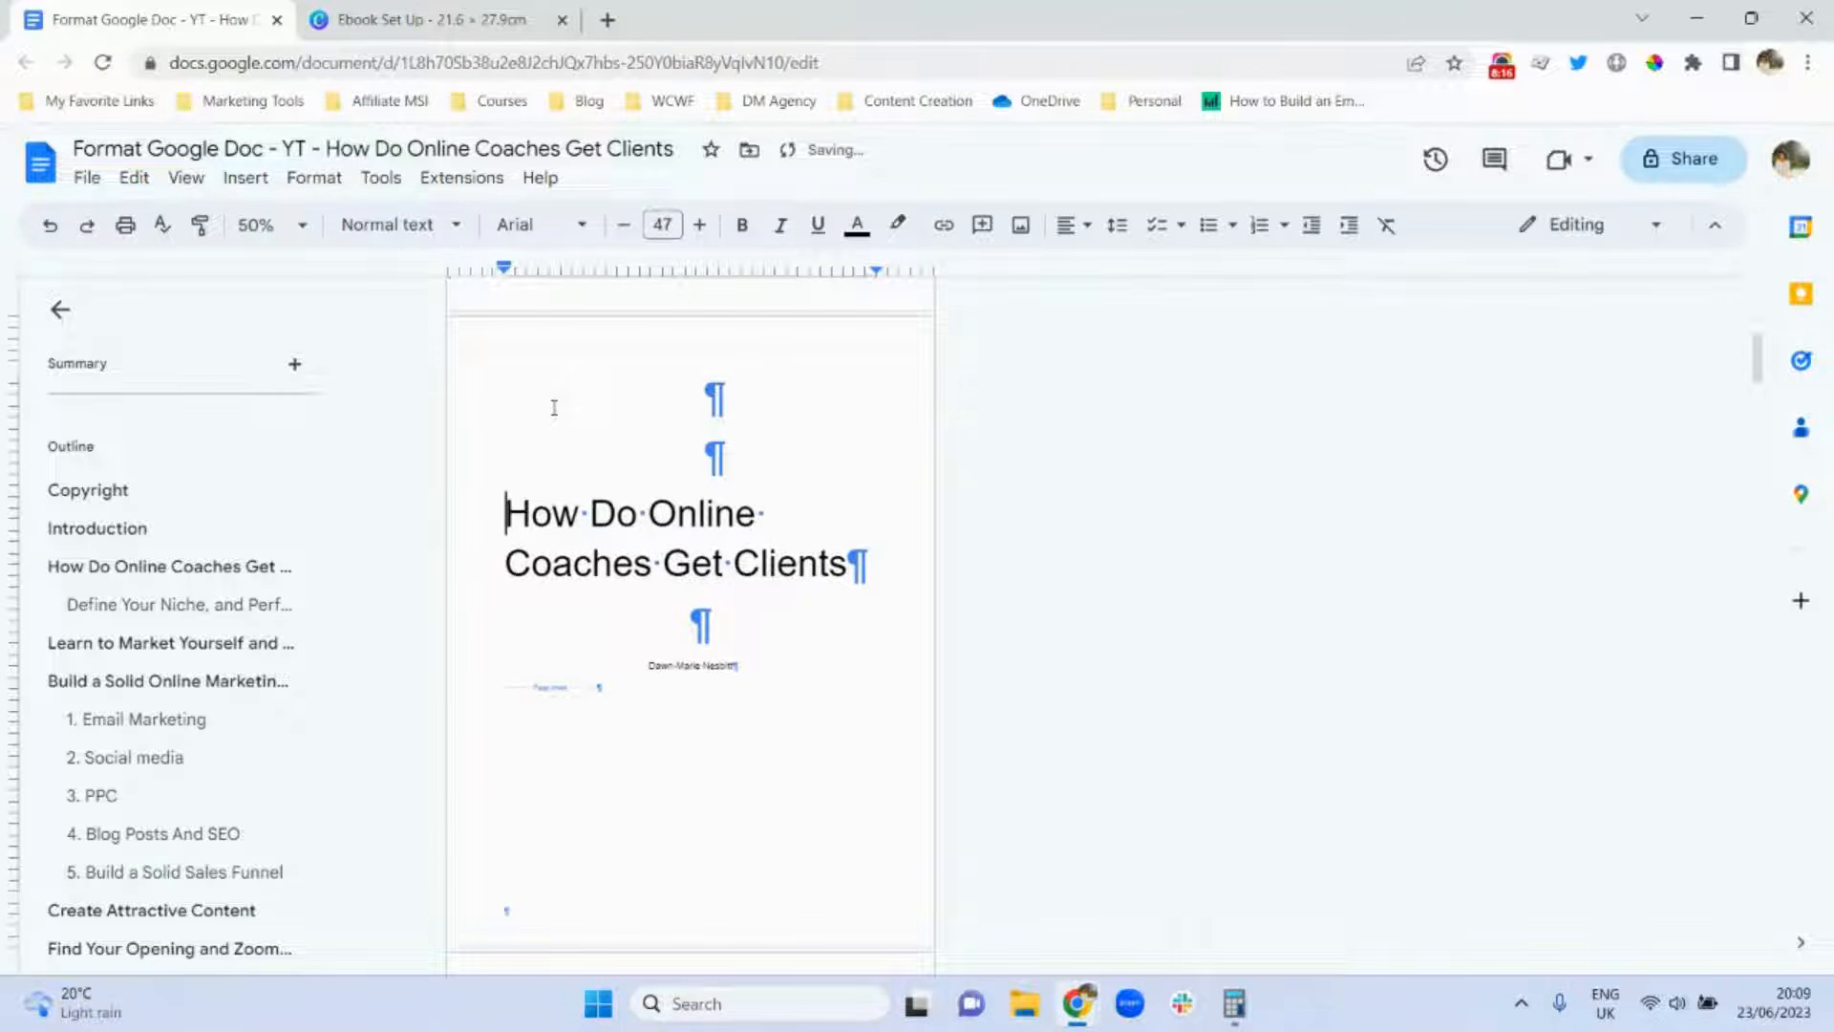
{"action": "key", "text": "Return"}
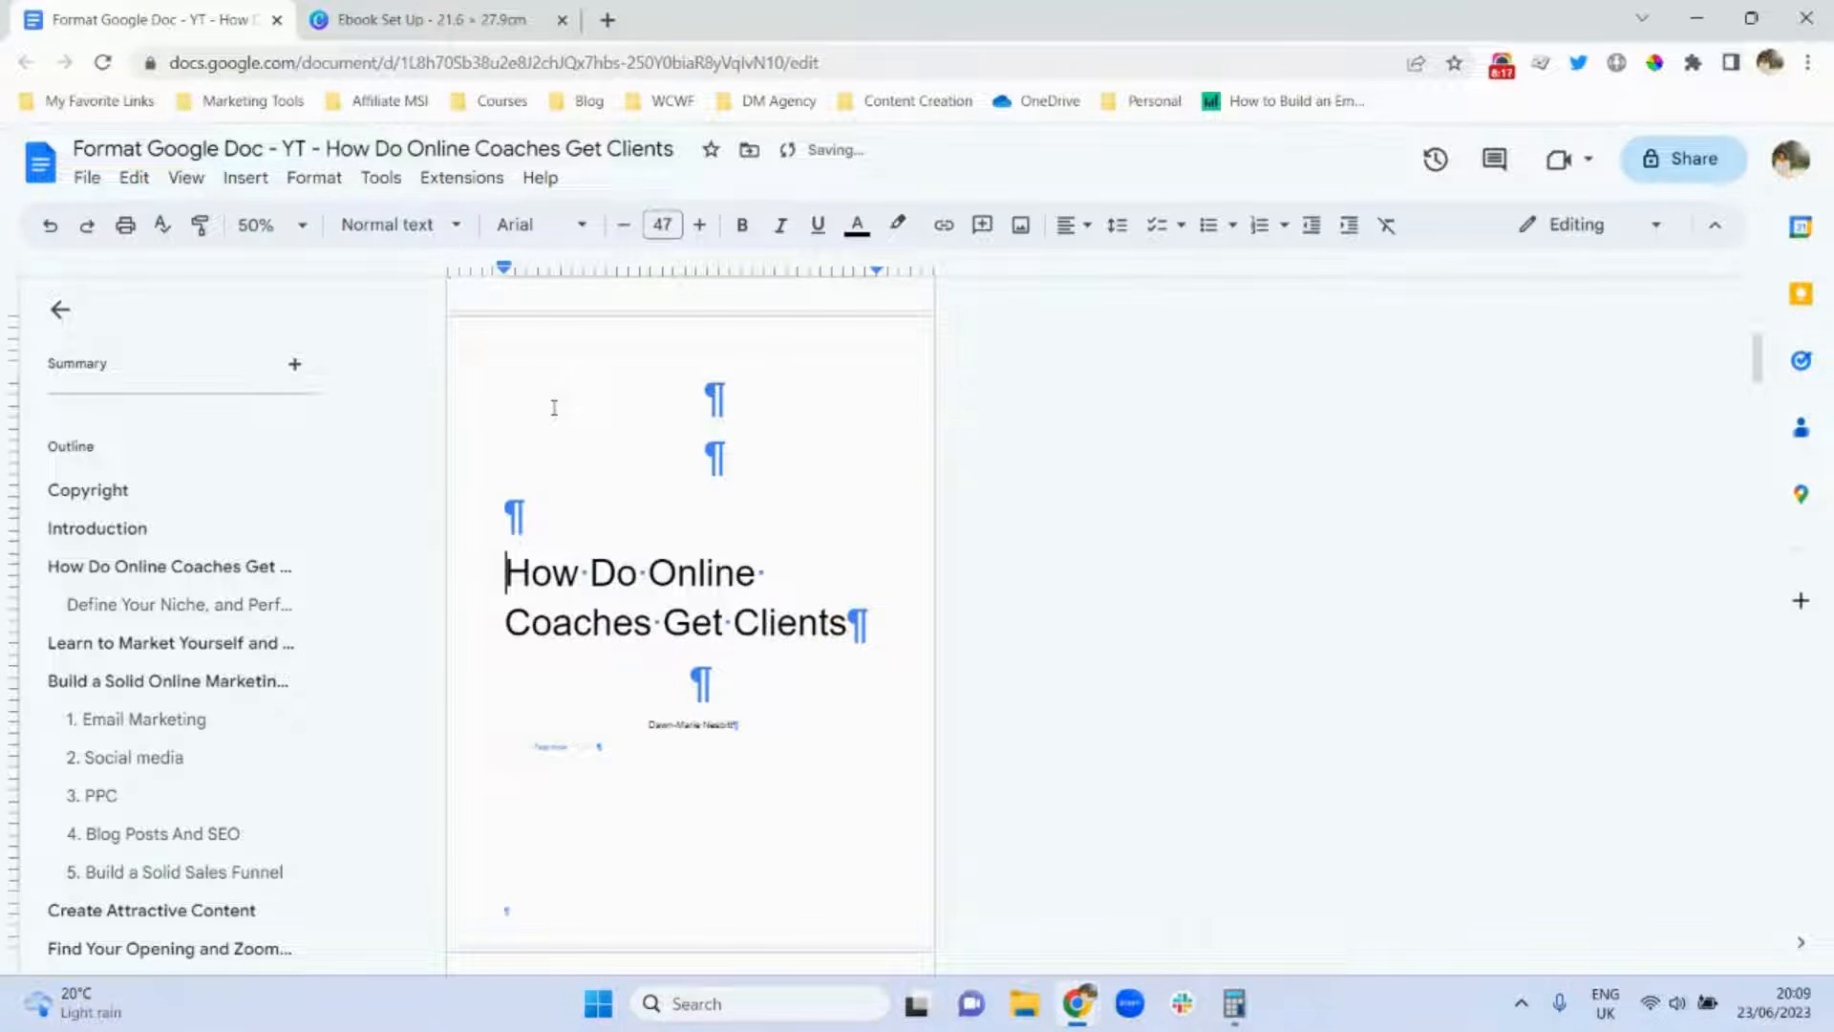
{"action": "double_click", "coordinate": [674, 571]}
{"action": "left_click", "coordinate": [673, 571]}
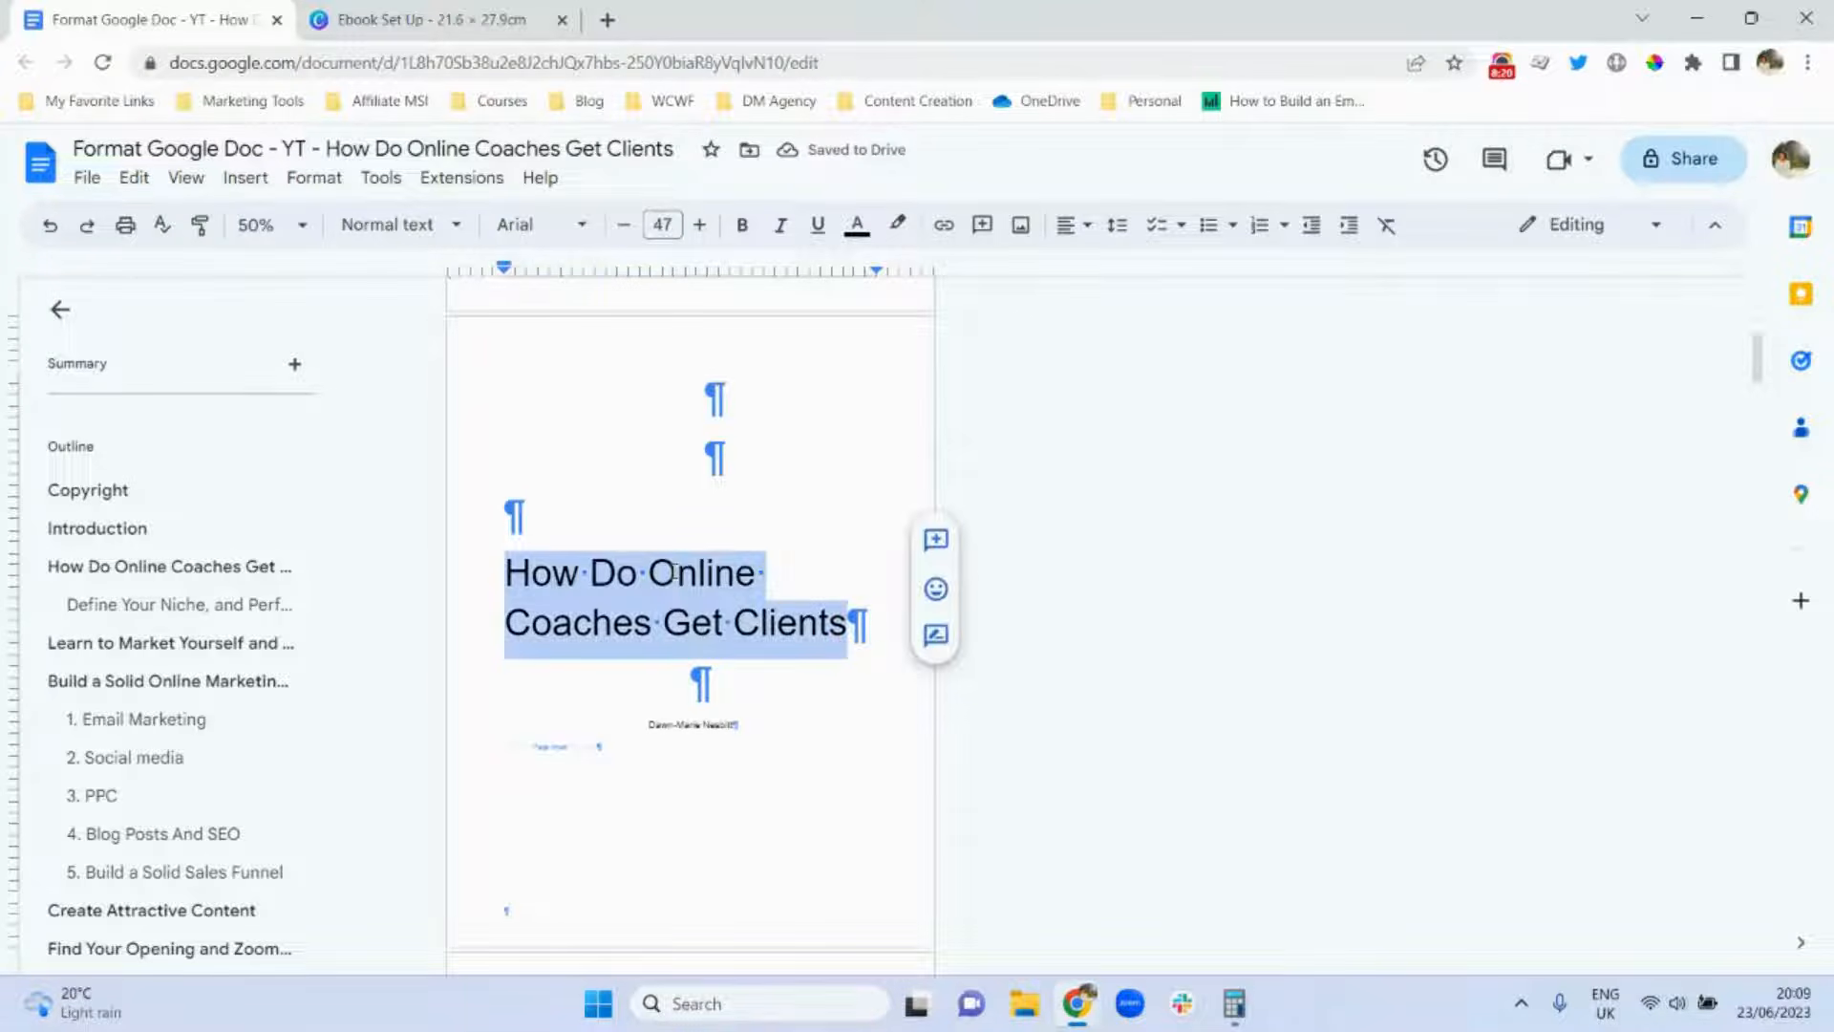
{"action": "left_click", "coordinate": [1070, 225]}
{"action": "left_click", "coordinate": [1106, 269]}
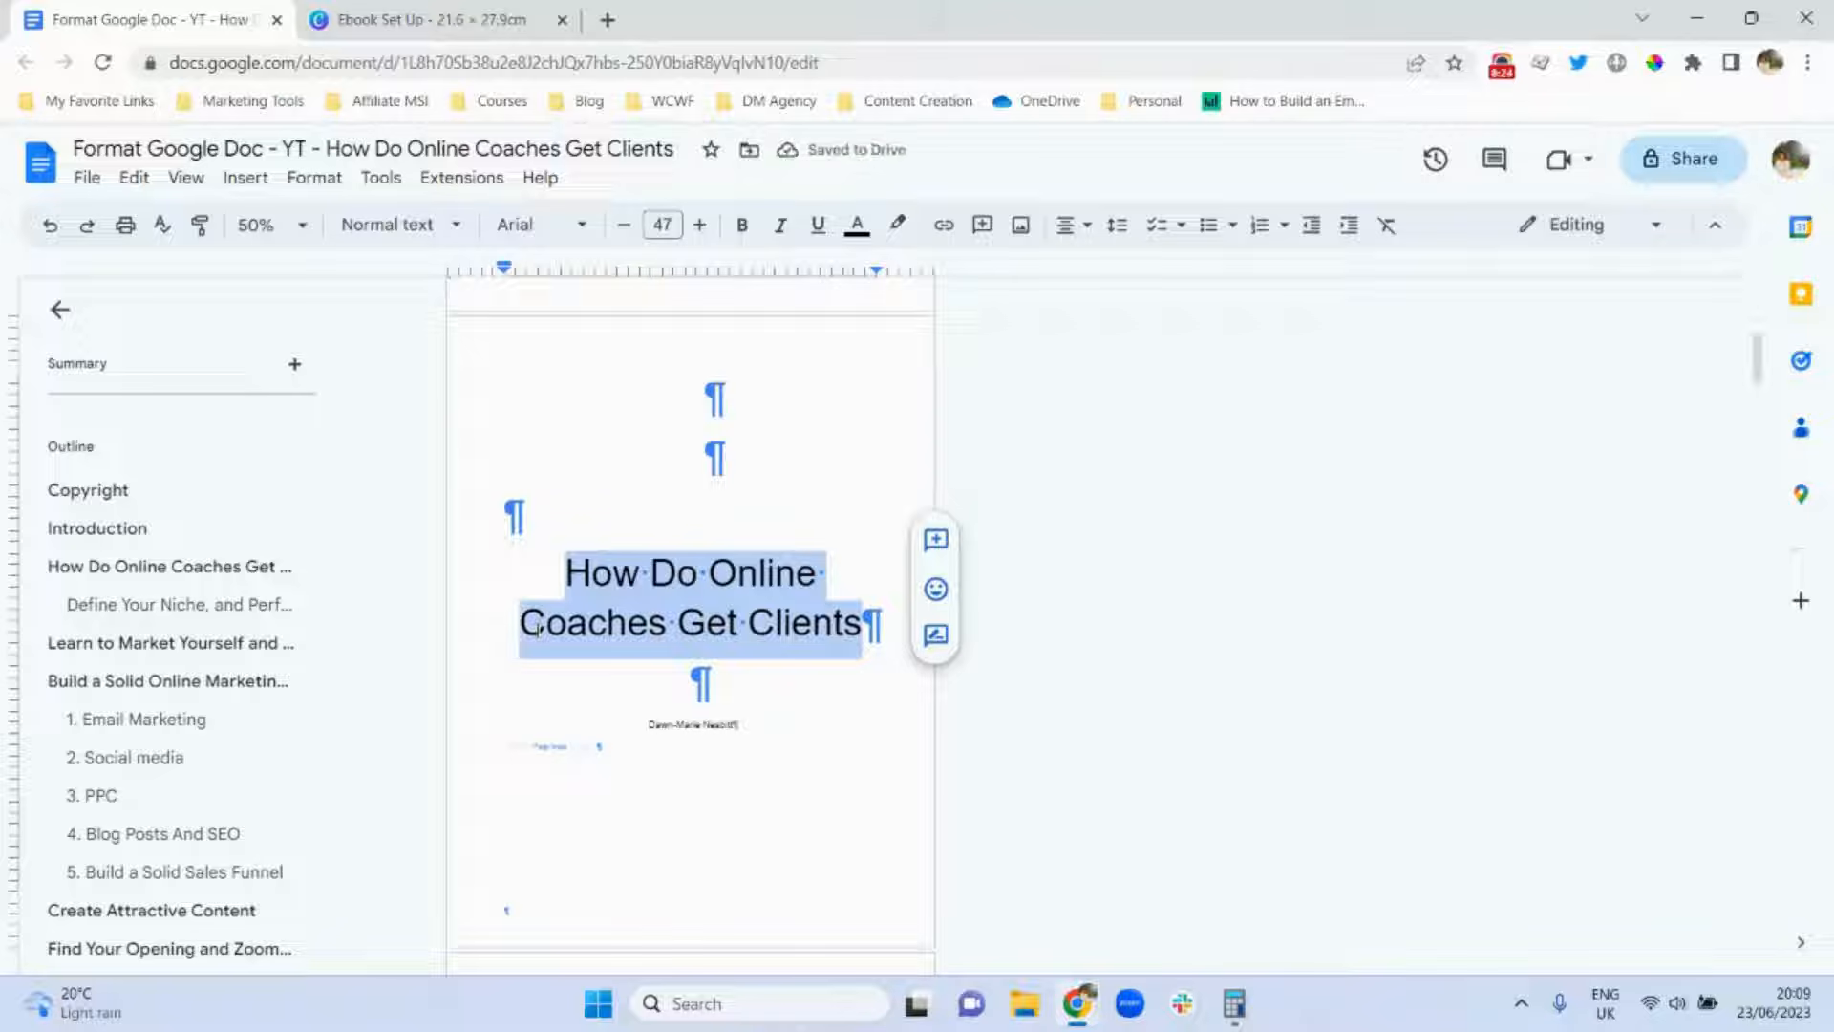
{"action": "left_click", "coordinate": [662, 459]}
{"action": "left_click_drag", "start_coordinate": [1762, 344], "coordinate": [1762, 275]}
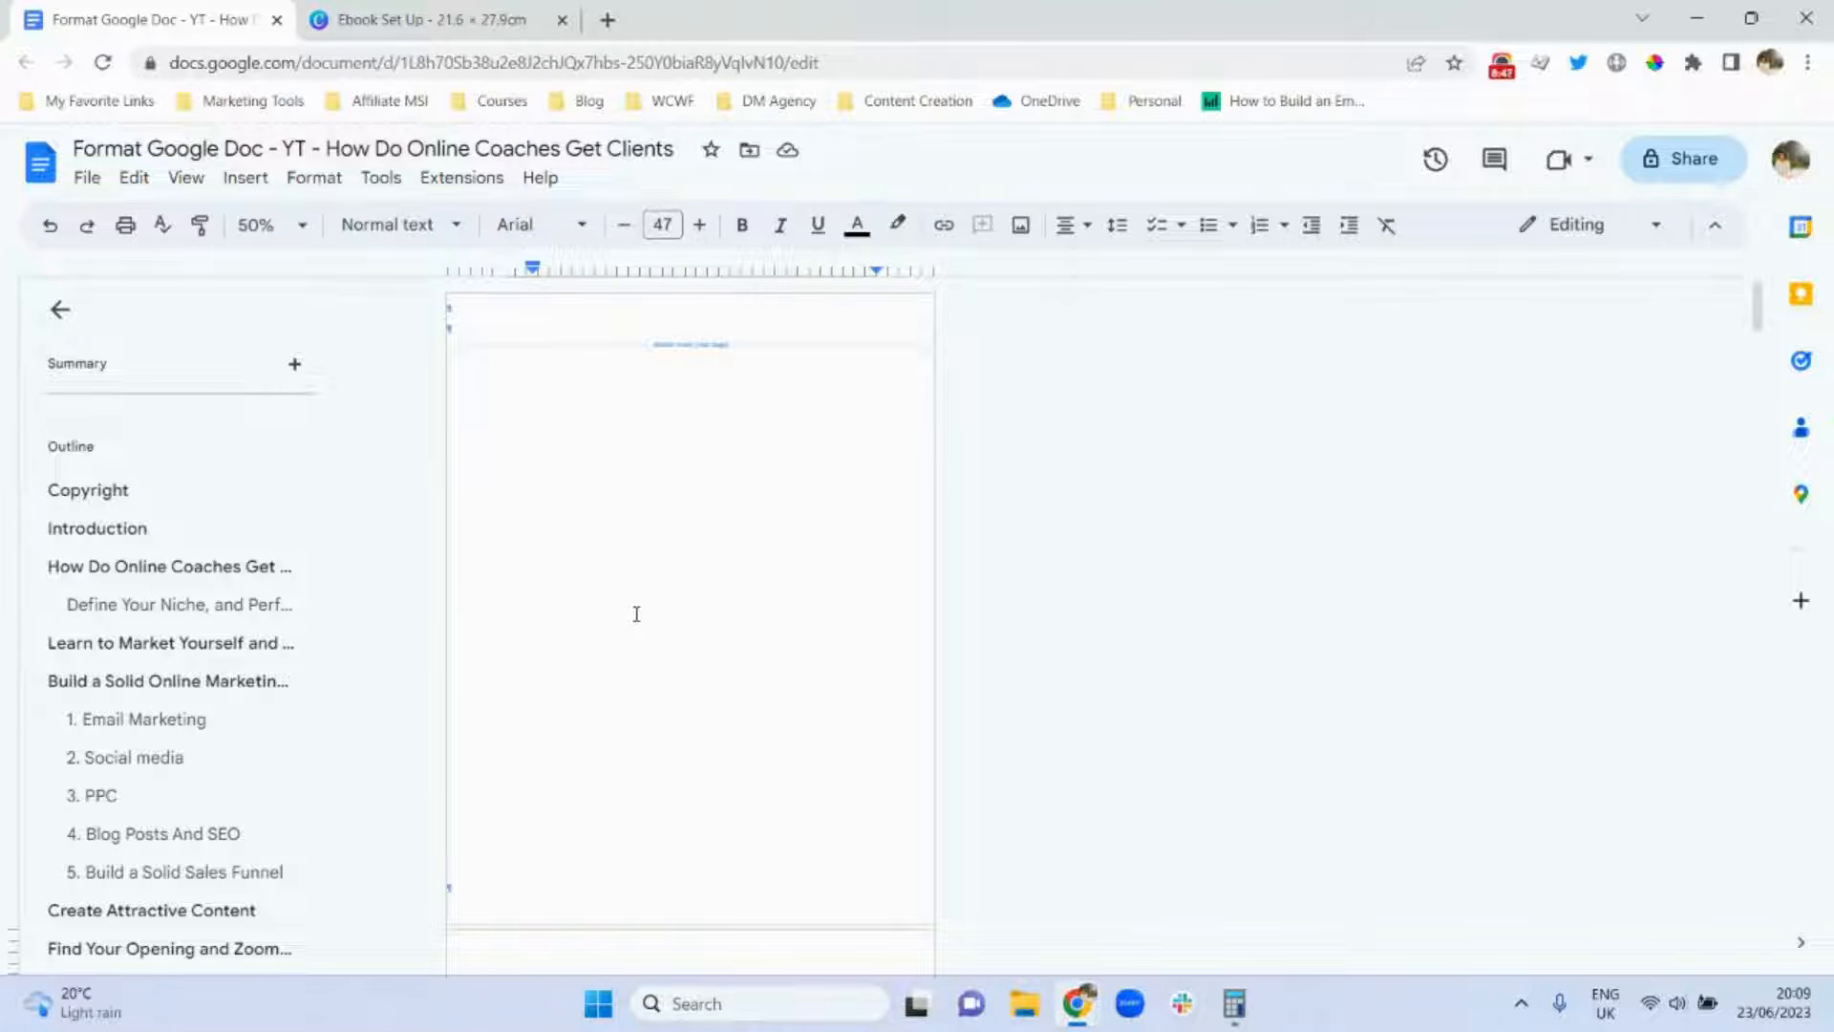
Upload the downloaded book cover image at the top of page 1 and select it.
{"action": "left_click", "coordinate": [462, 308]}
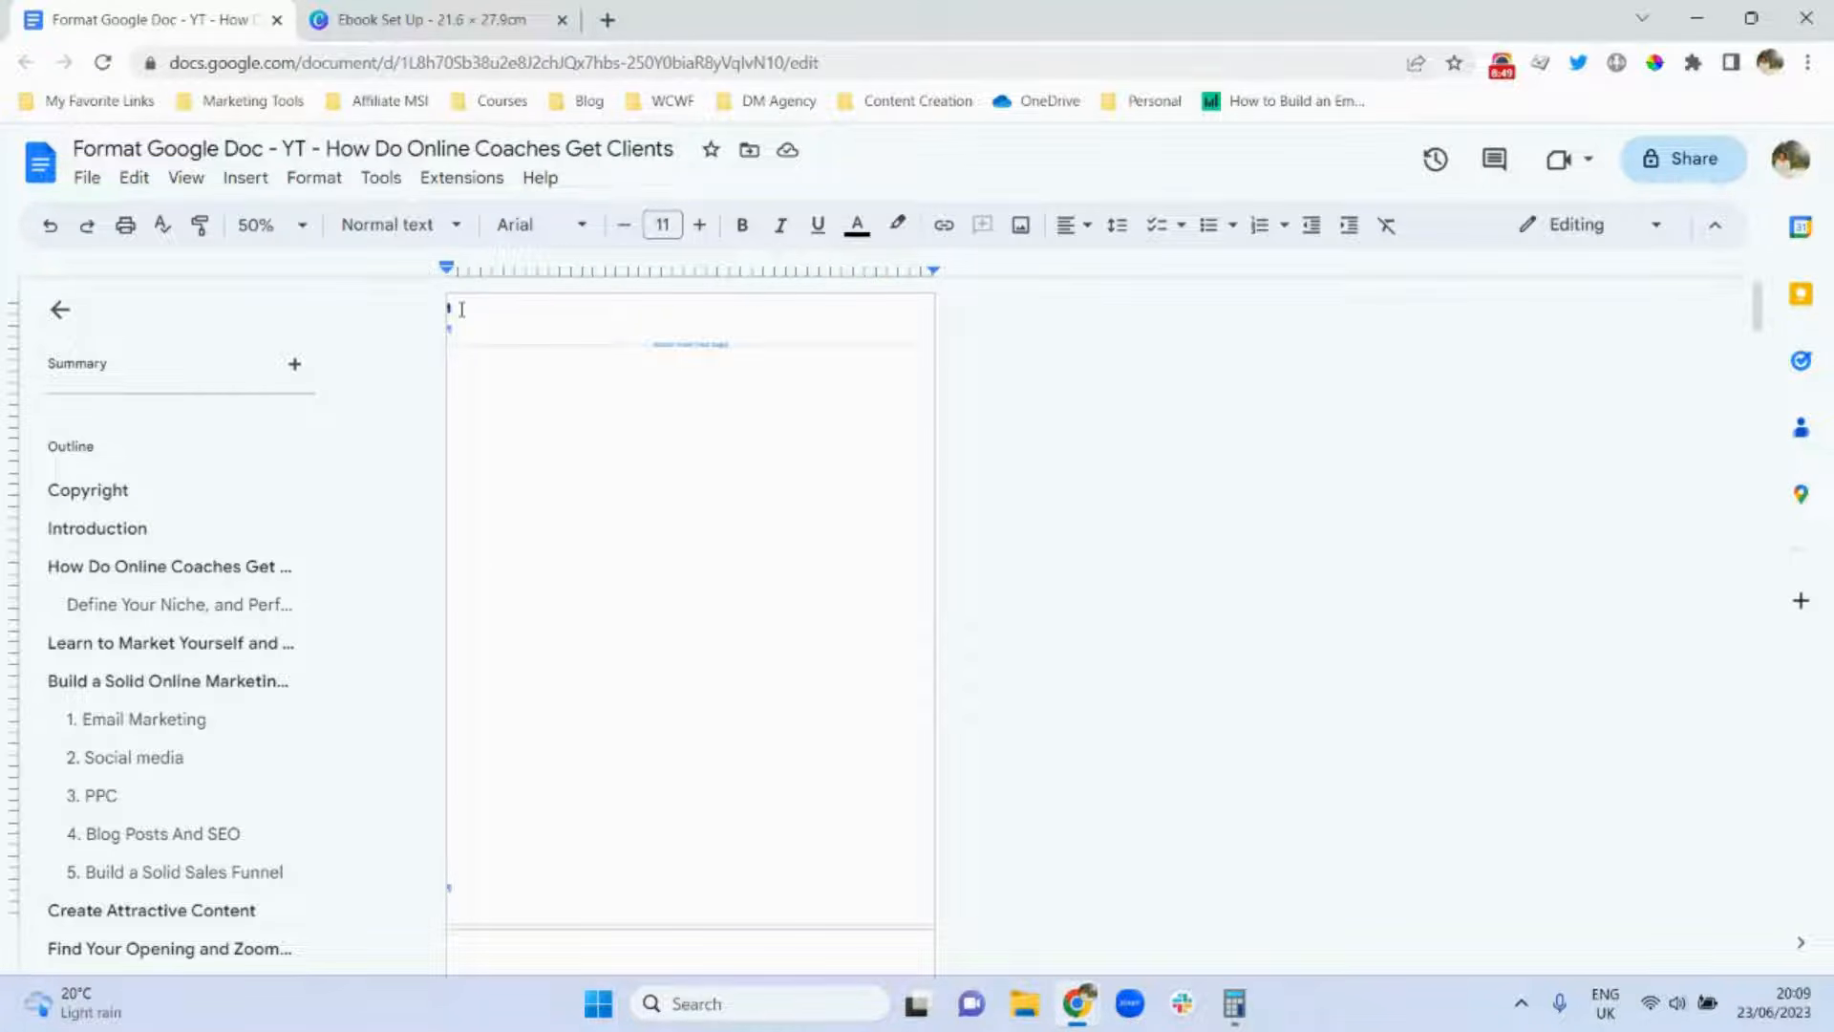
{"action": "left_click", "coordinate": [246, 178]}
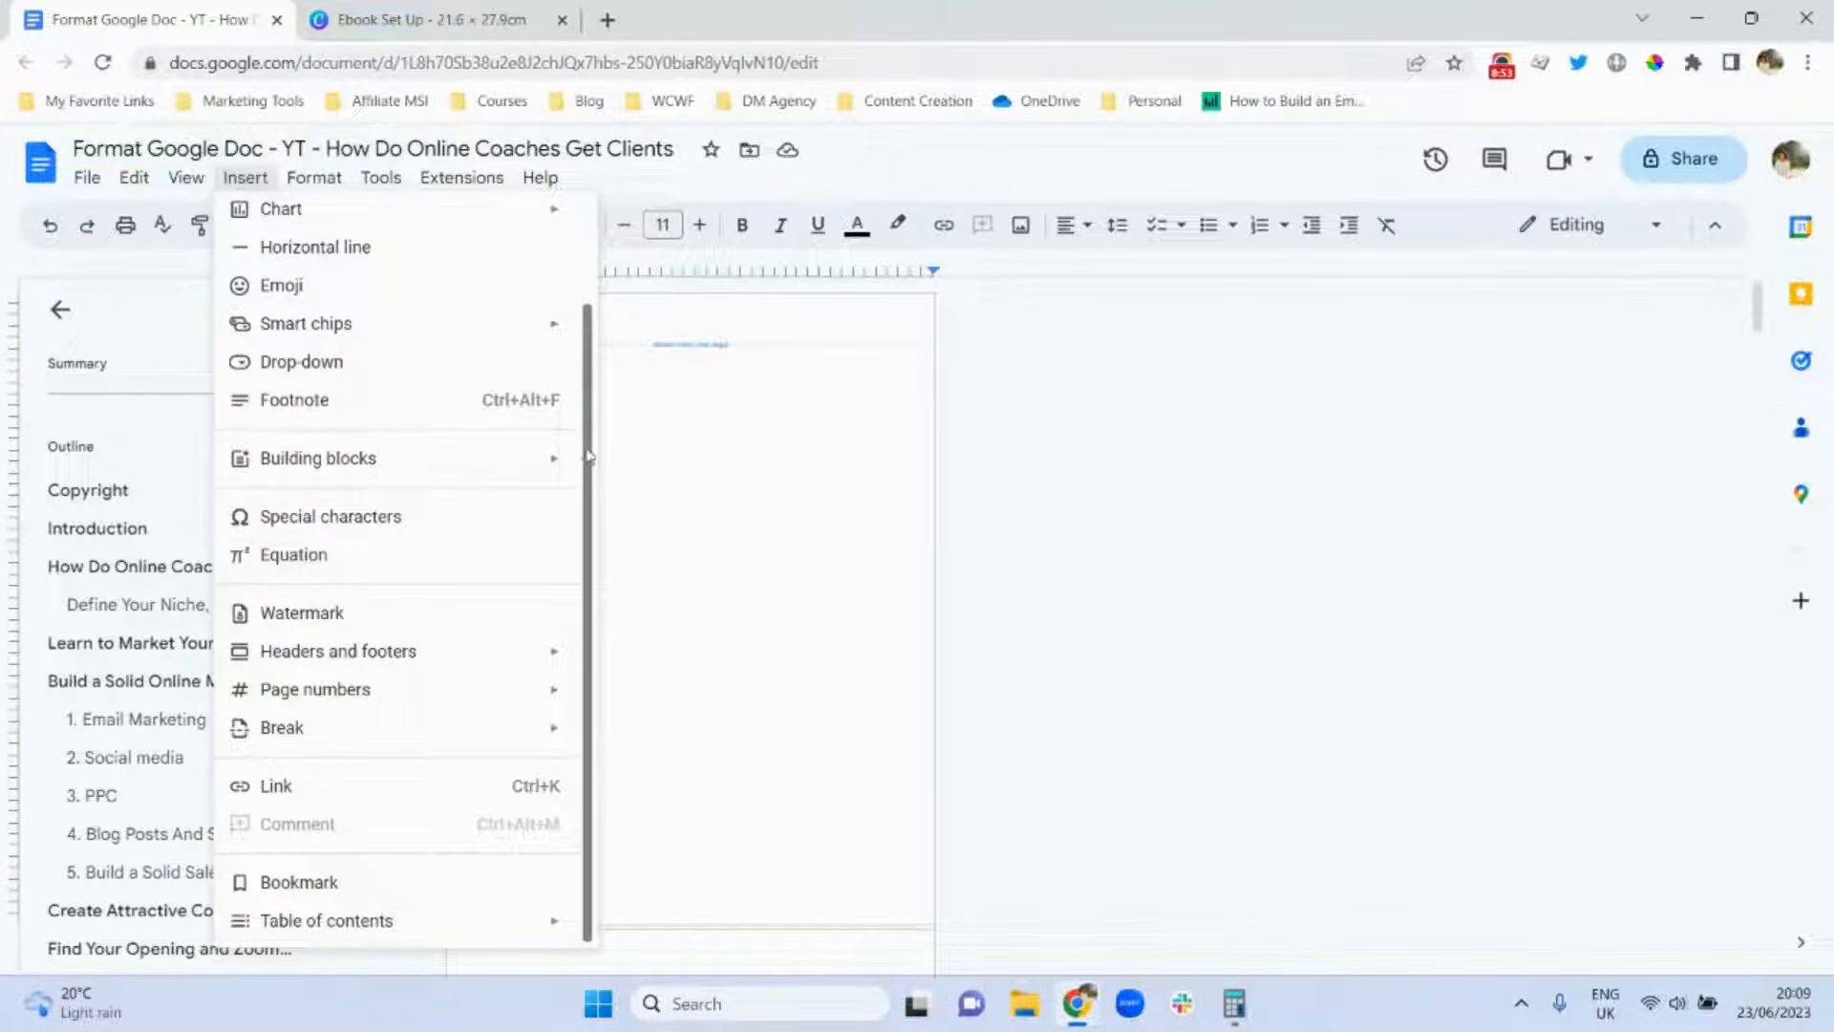
{"action": "scroll", "coordinate": [587, 456], "scroll_direction": "up", "scroll_amount": 3}
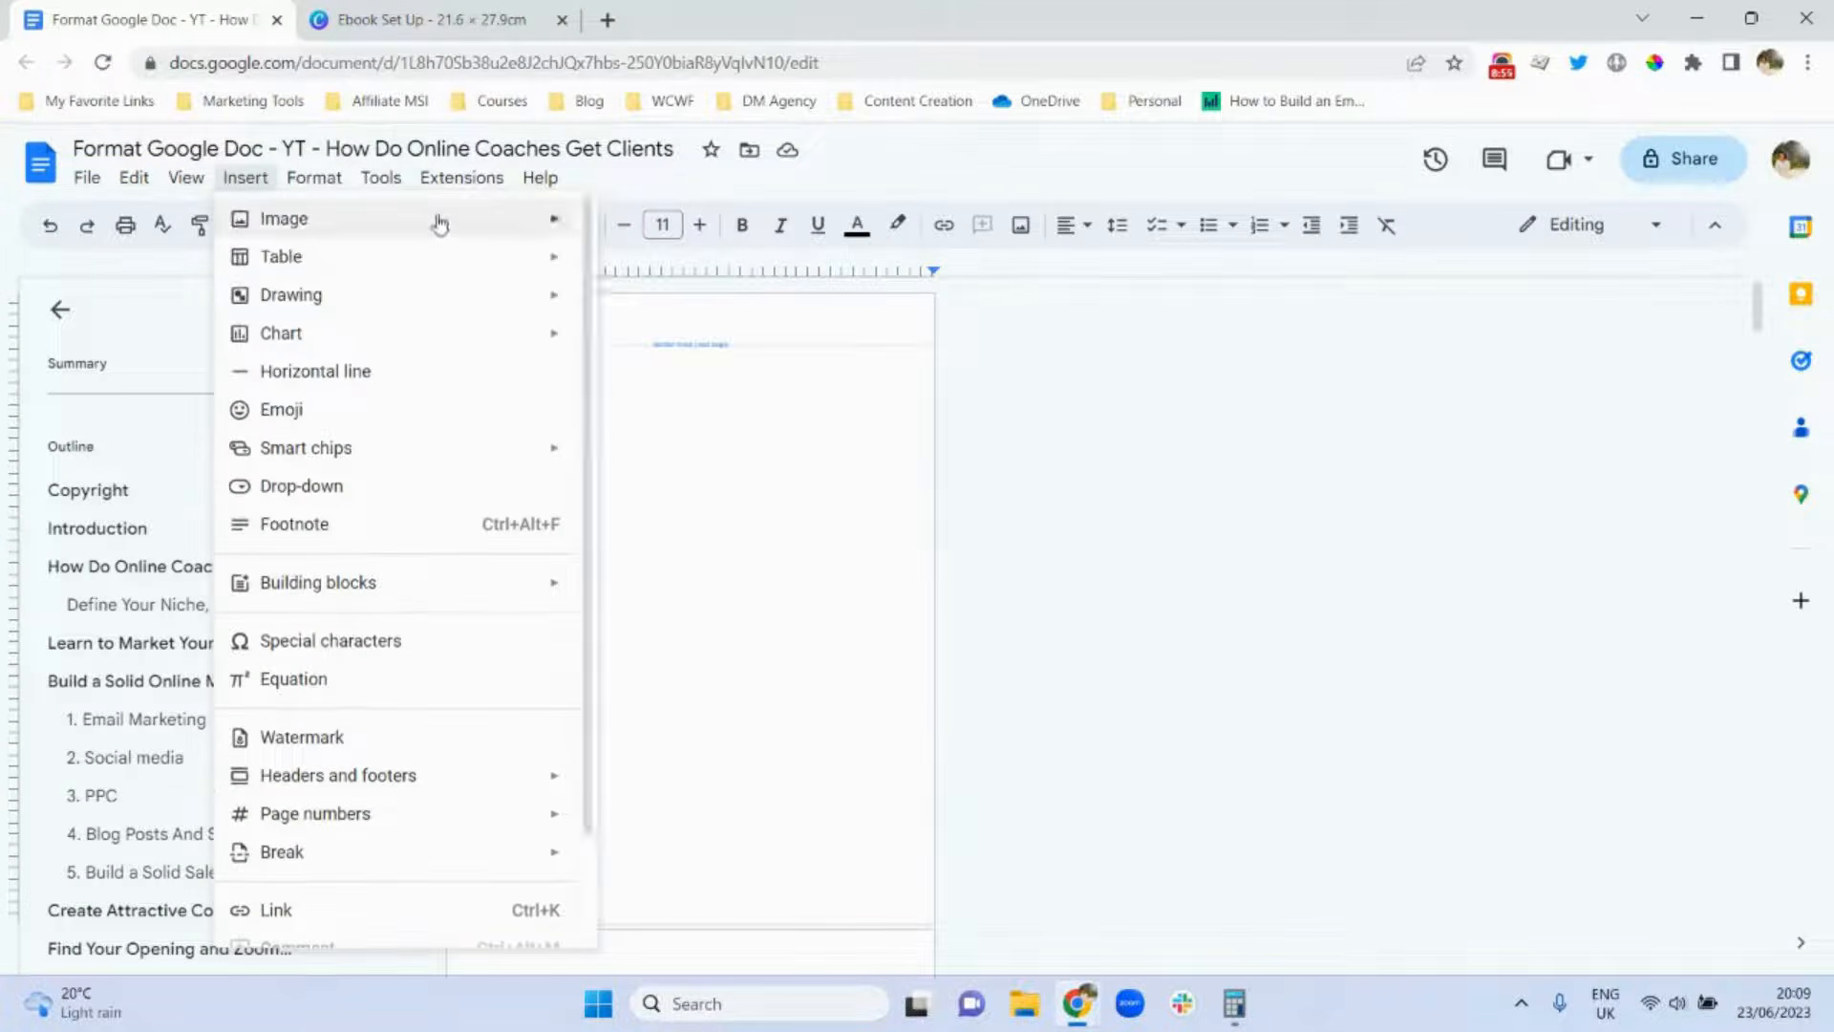
{"action": "mouse_move", "coordinate": [501, 220]}
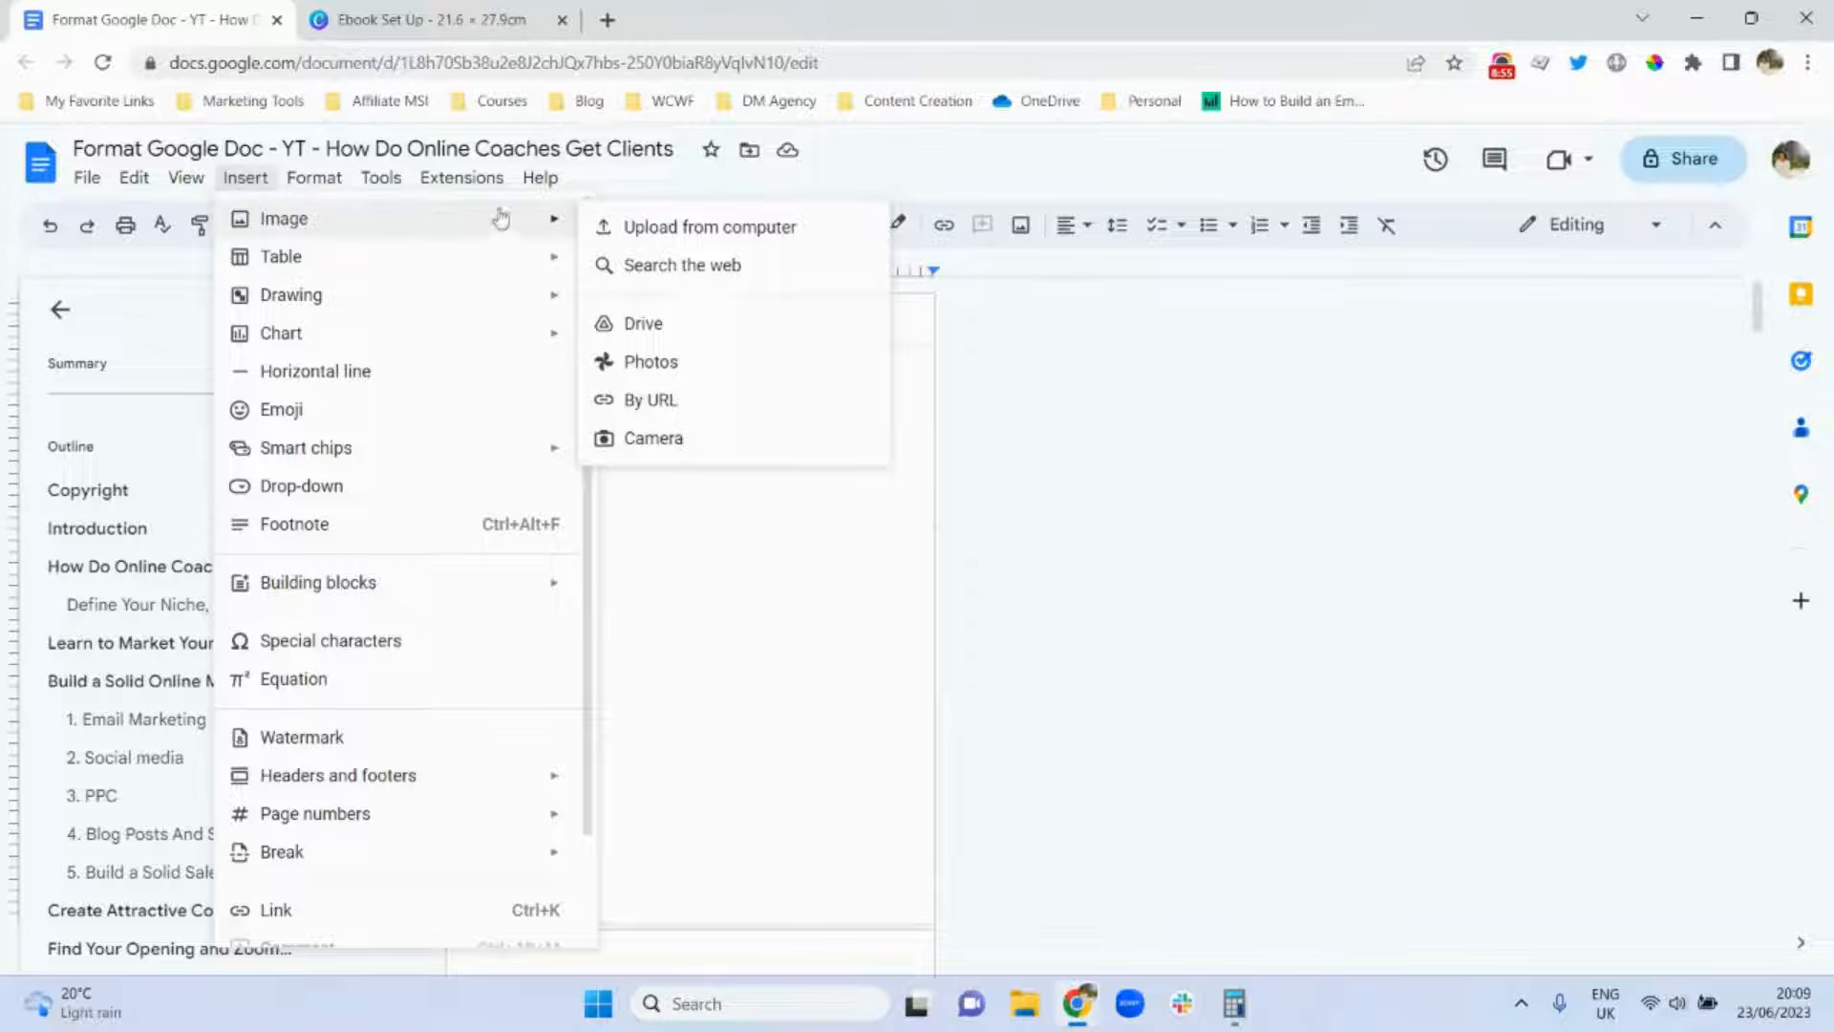
{"action": "left_click", "coordinate": [696, 234]}
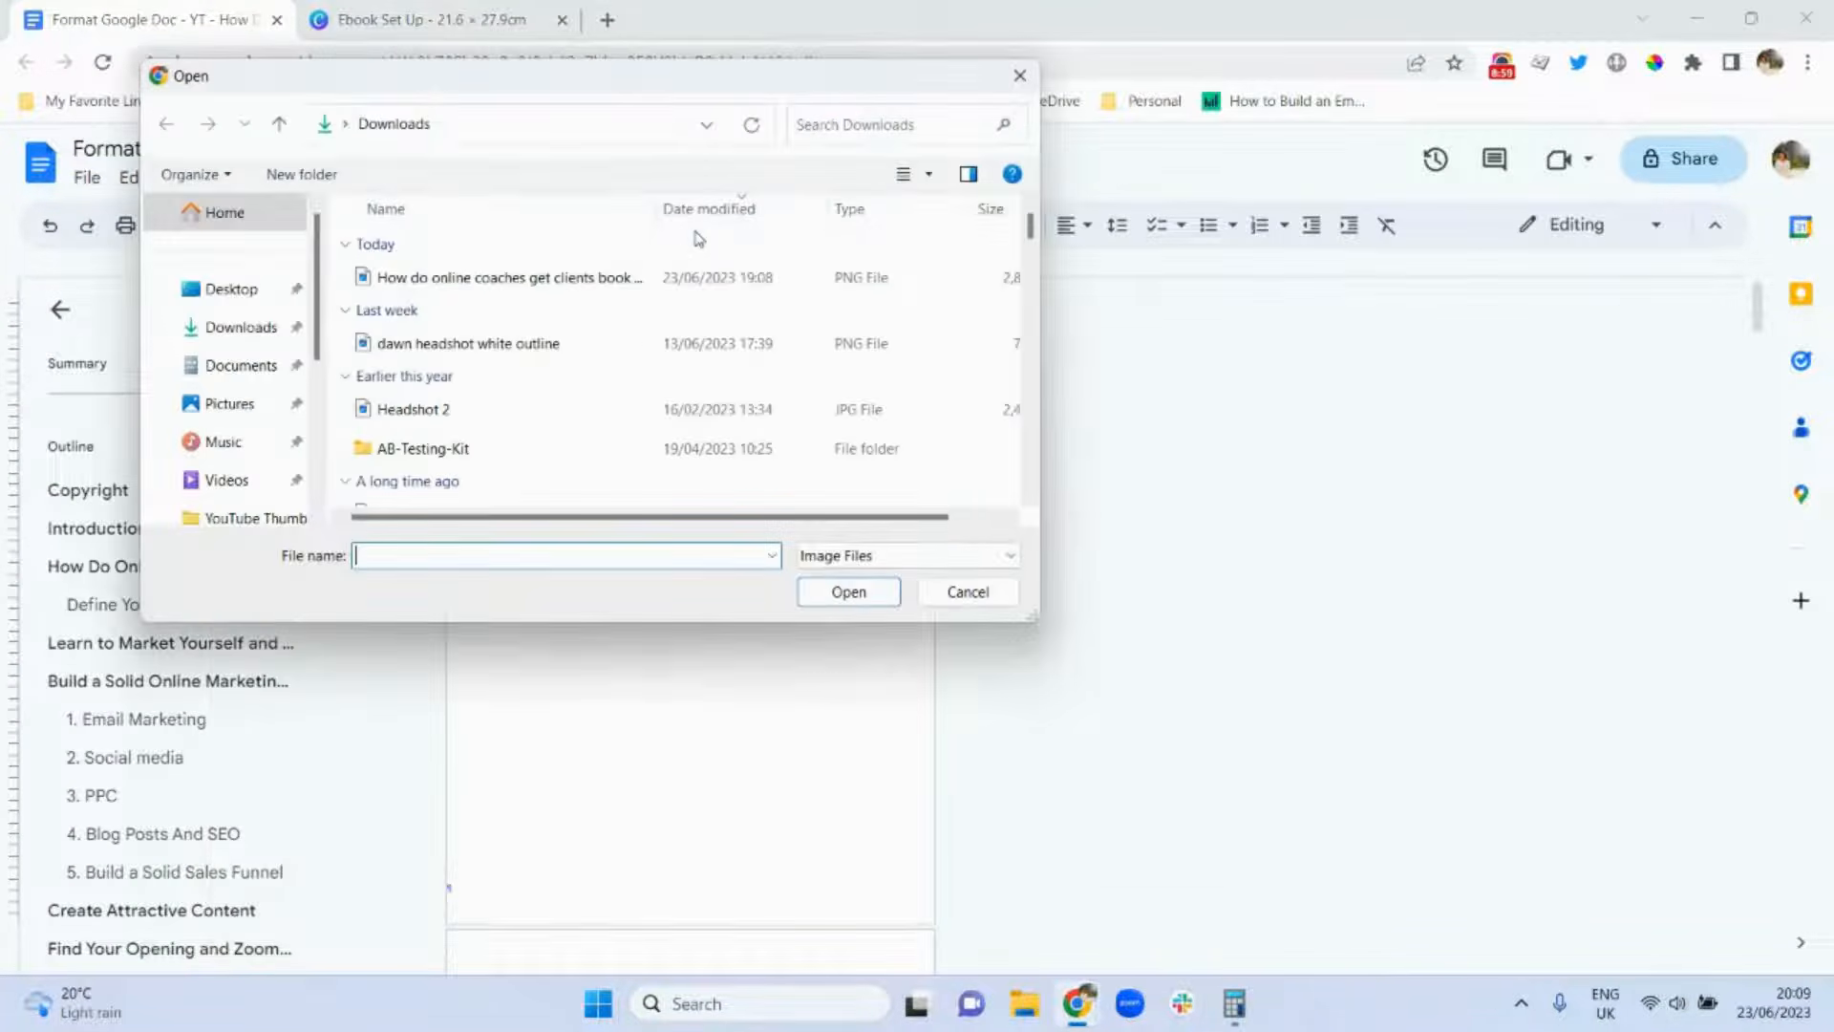
{"action": "double_click", "coordinate": [435, 284]}
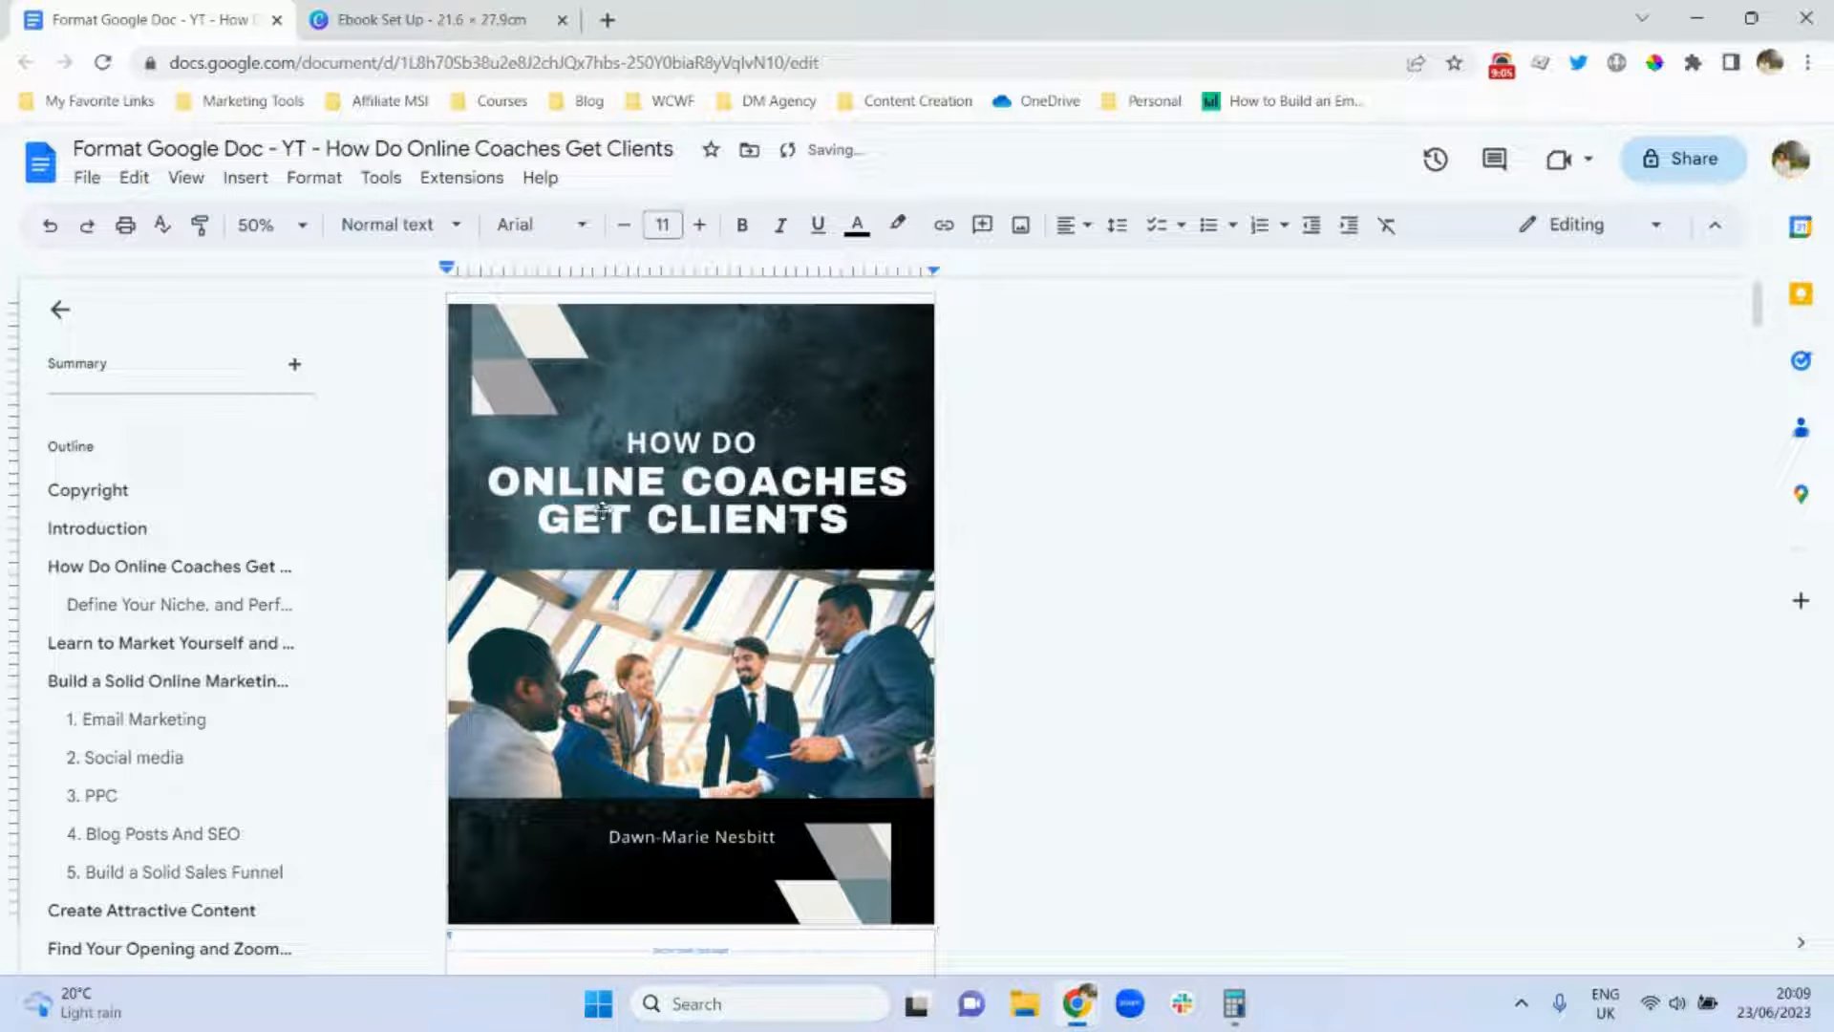
{"action": "left_click", "coordinate": [507, 366]}
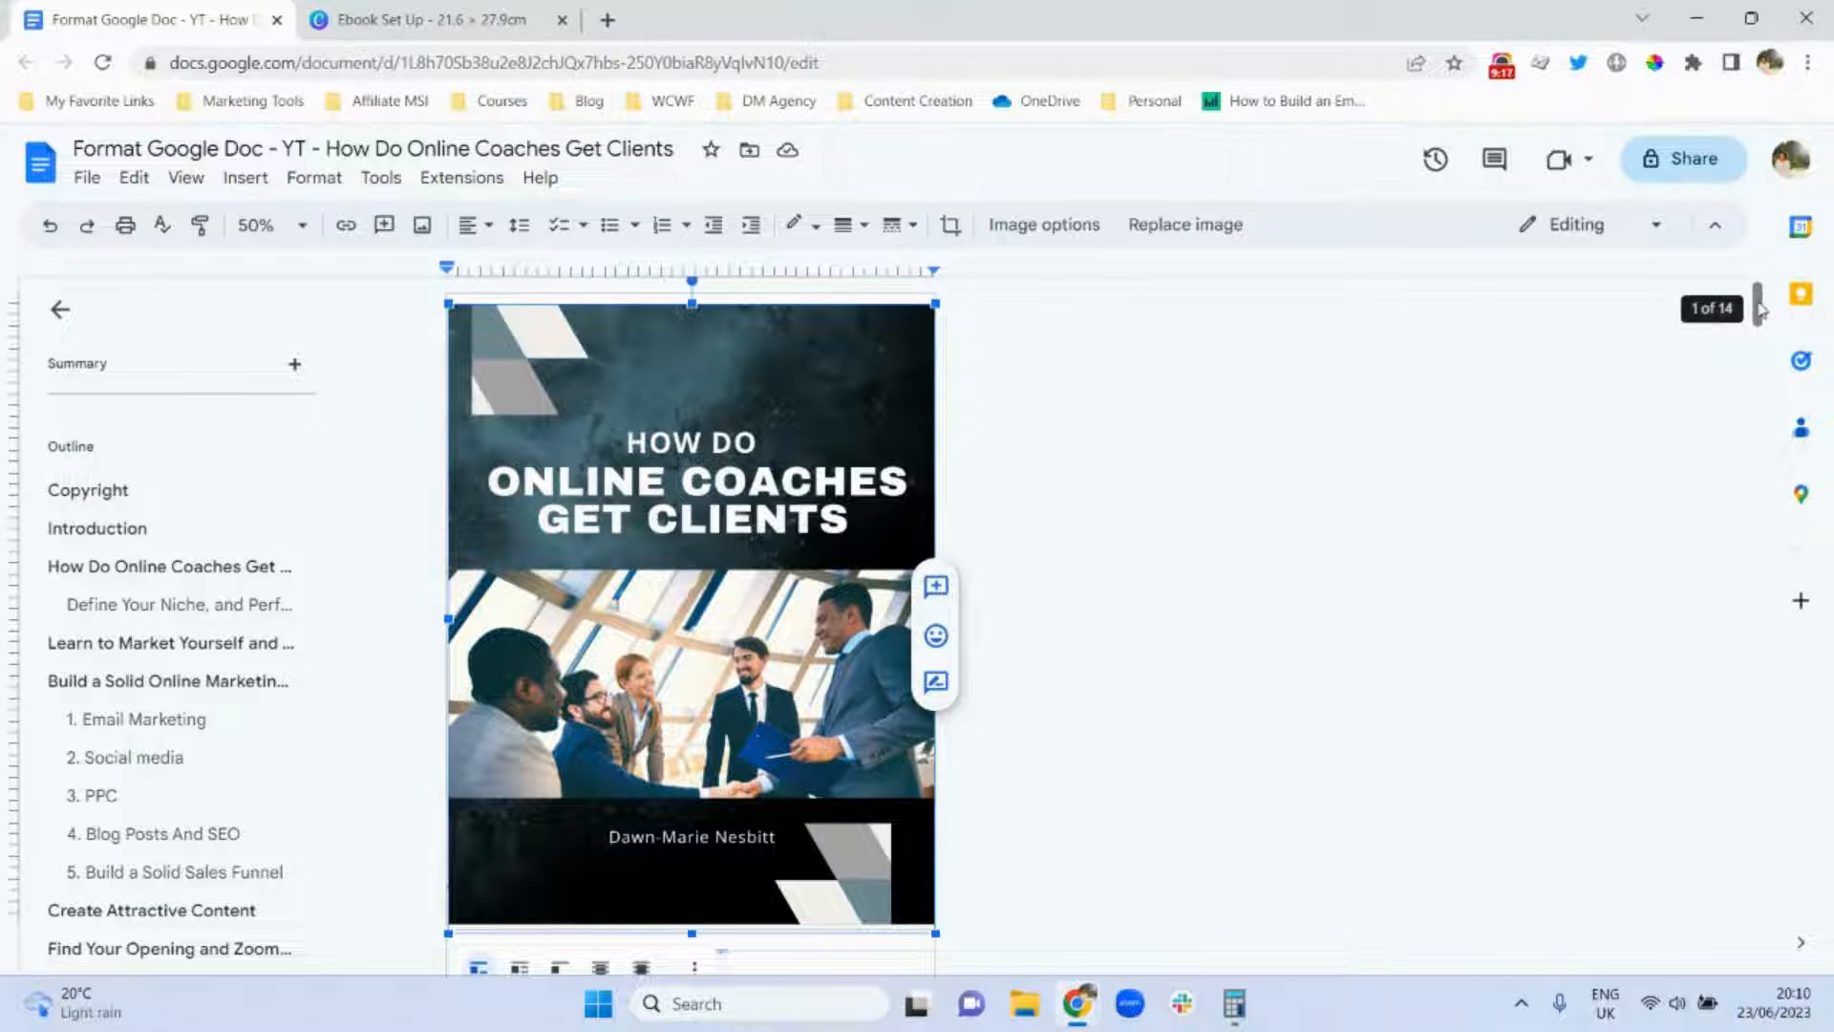
Set the cover image to In front of text, fixed on page, and stretch it to the page edges.
{"action": "scroll", "coordinate": [1760, 310], "scroll_direction": "down", "scroll_amount": 2}
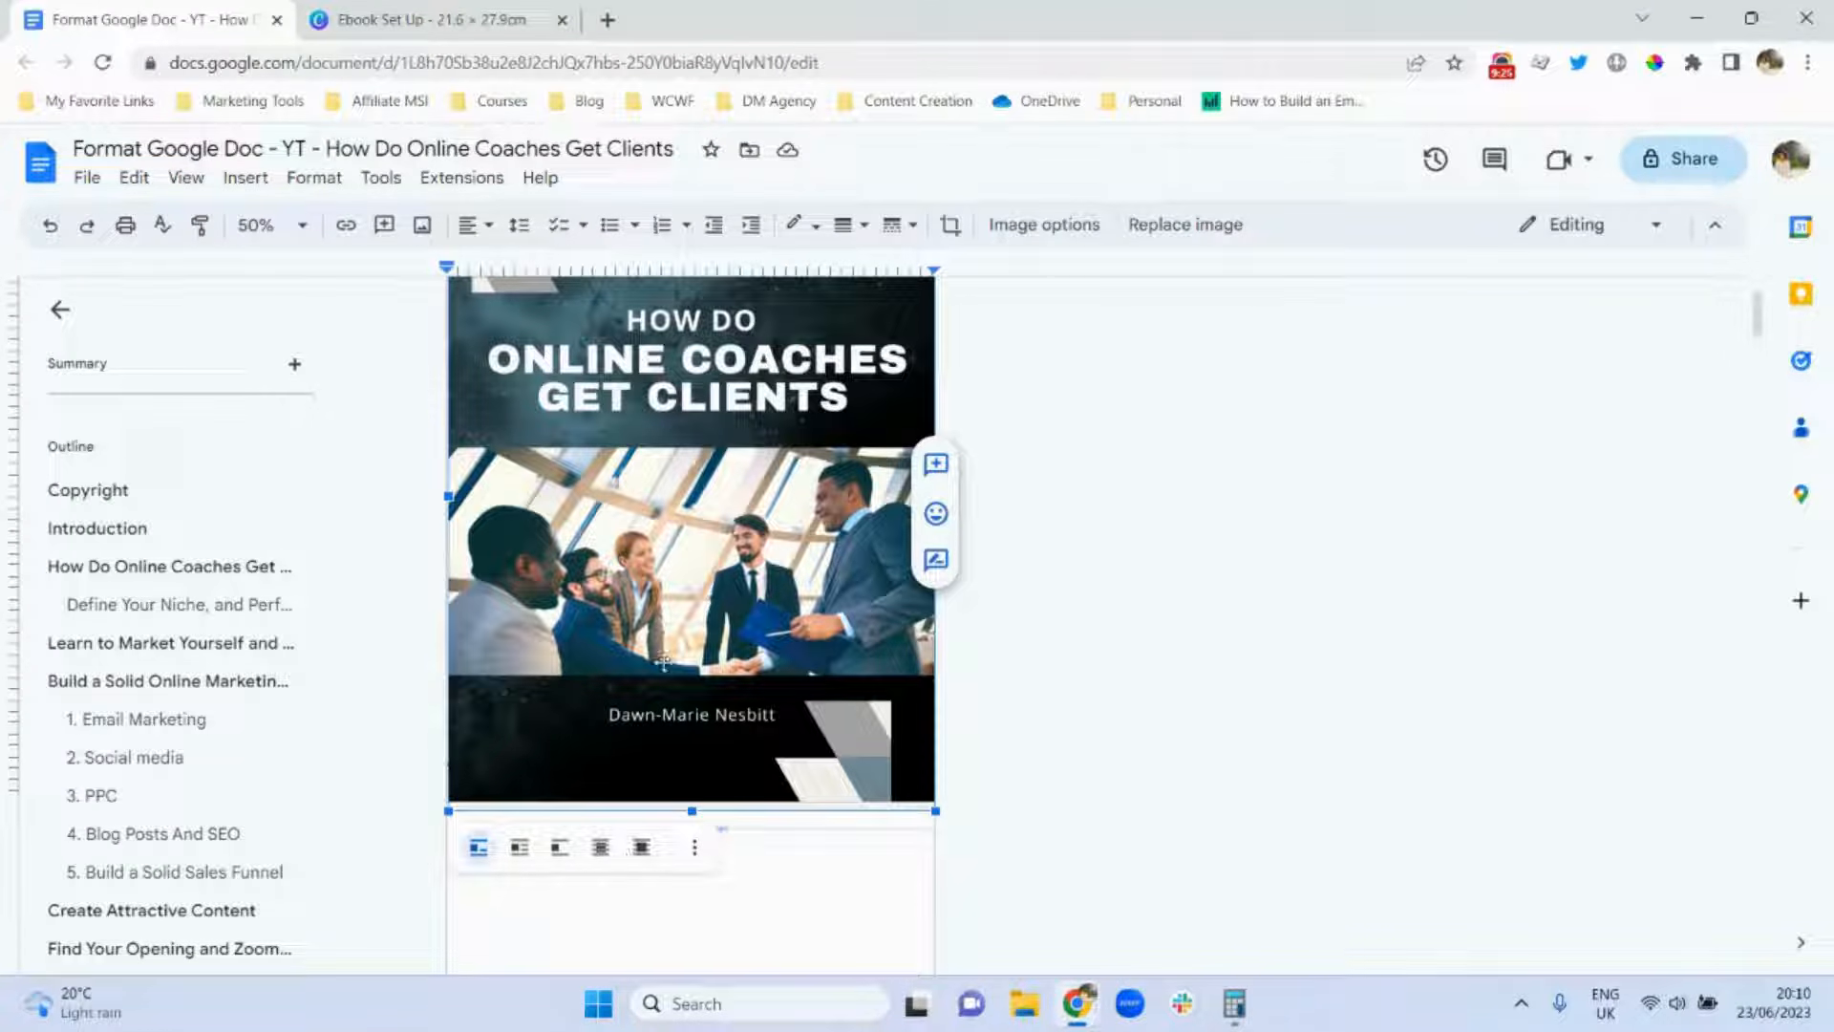
{"action": "left_click", "coordinate": [641, 848]}
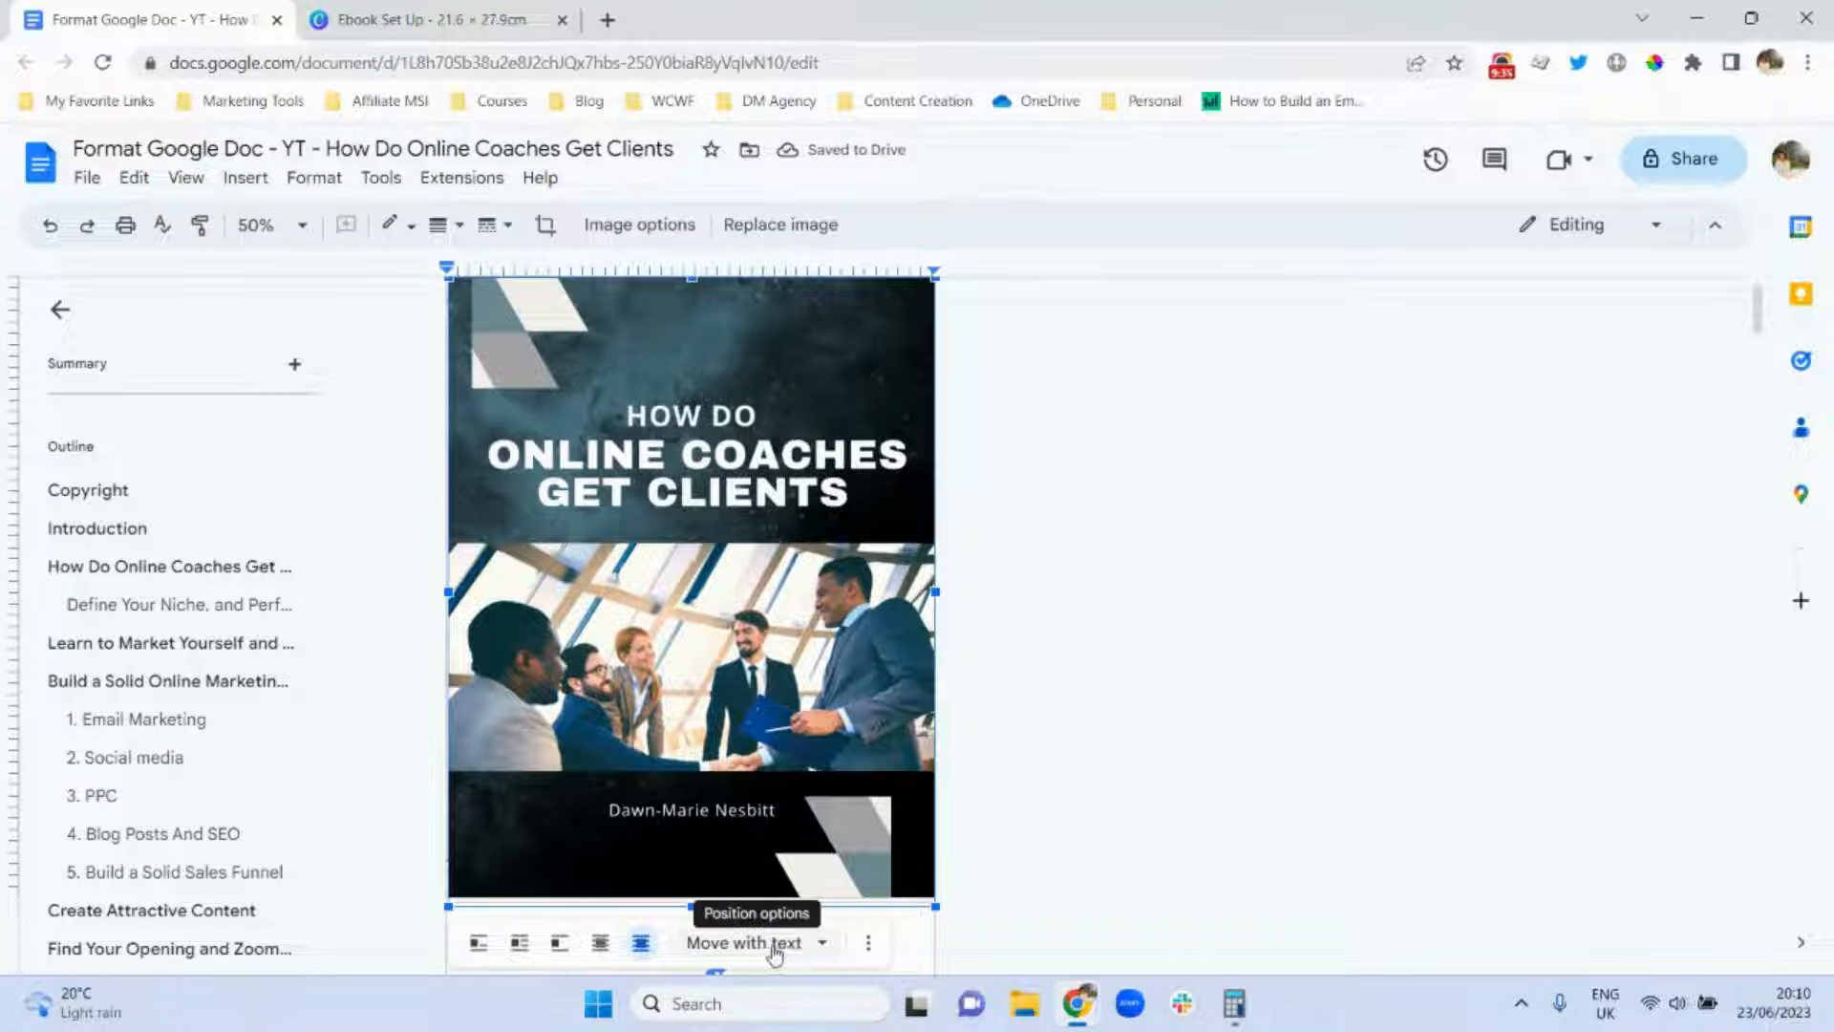
{"action": "left_click", "coordinate": [821, 944]}
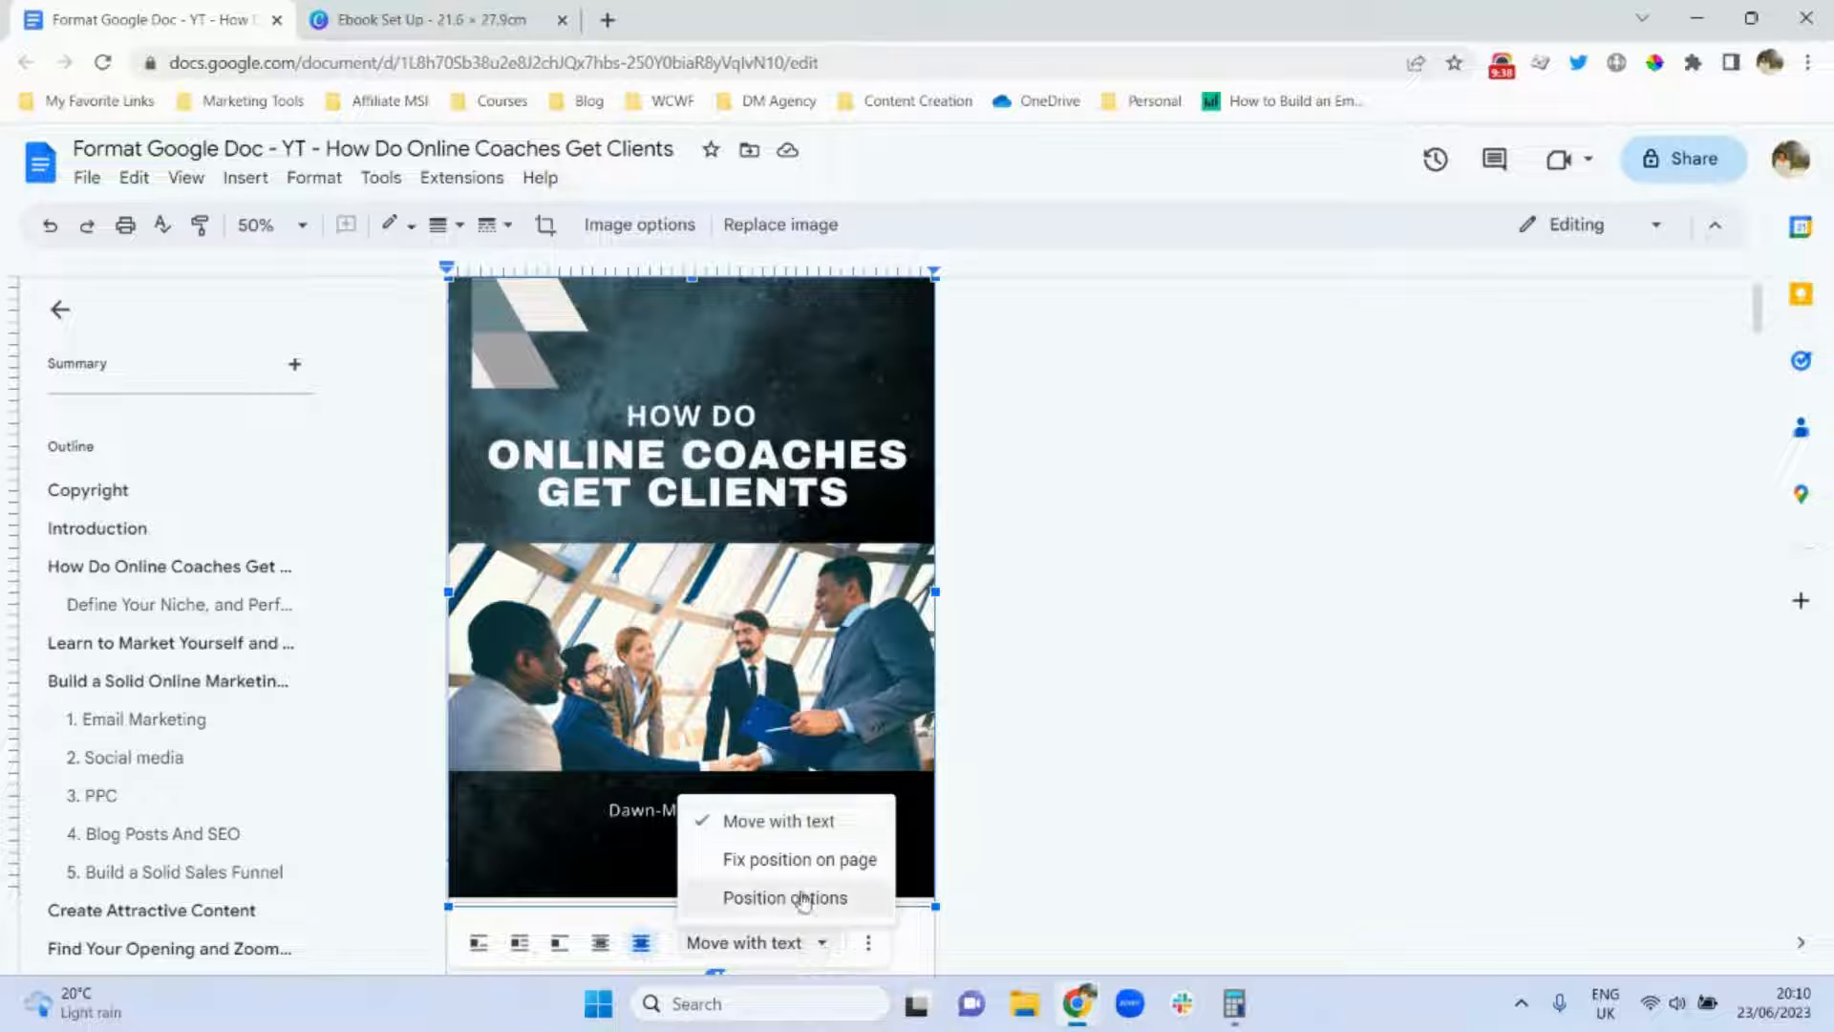
{"action": "left_click", "coordinate": [780, 860]}
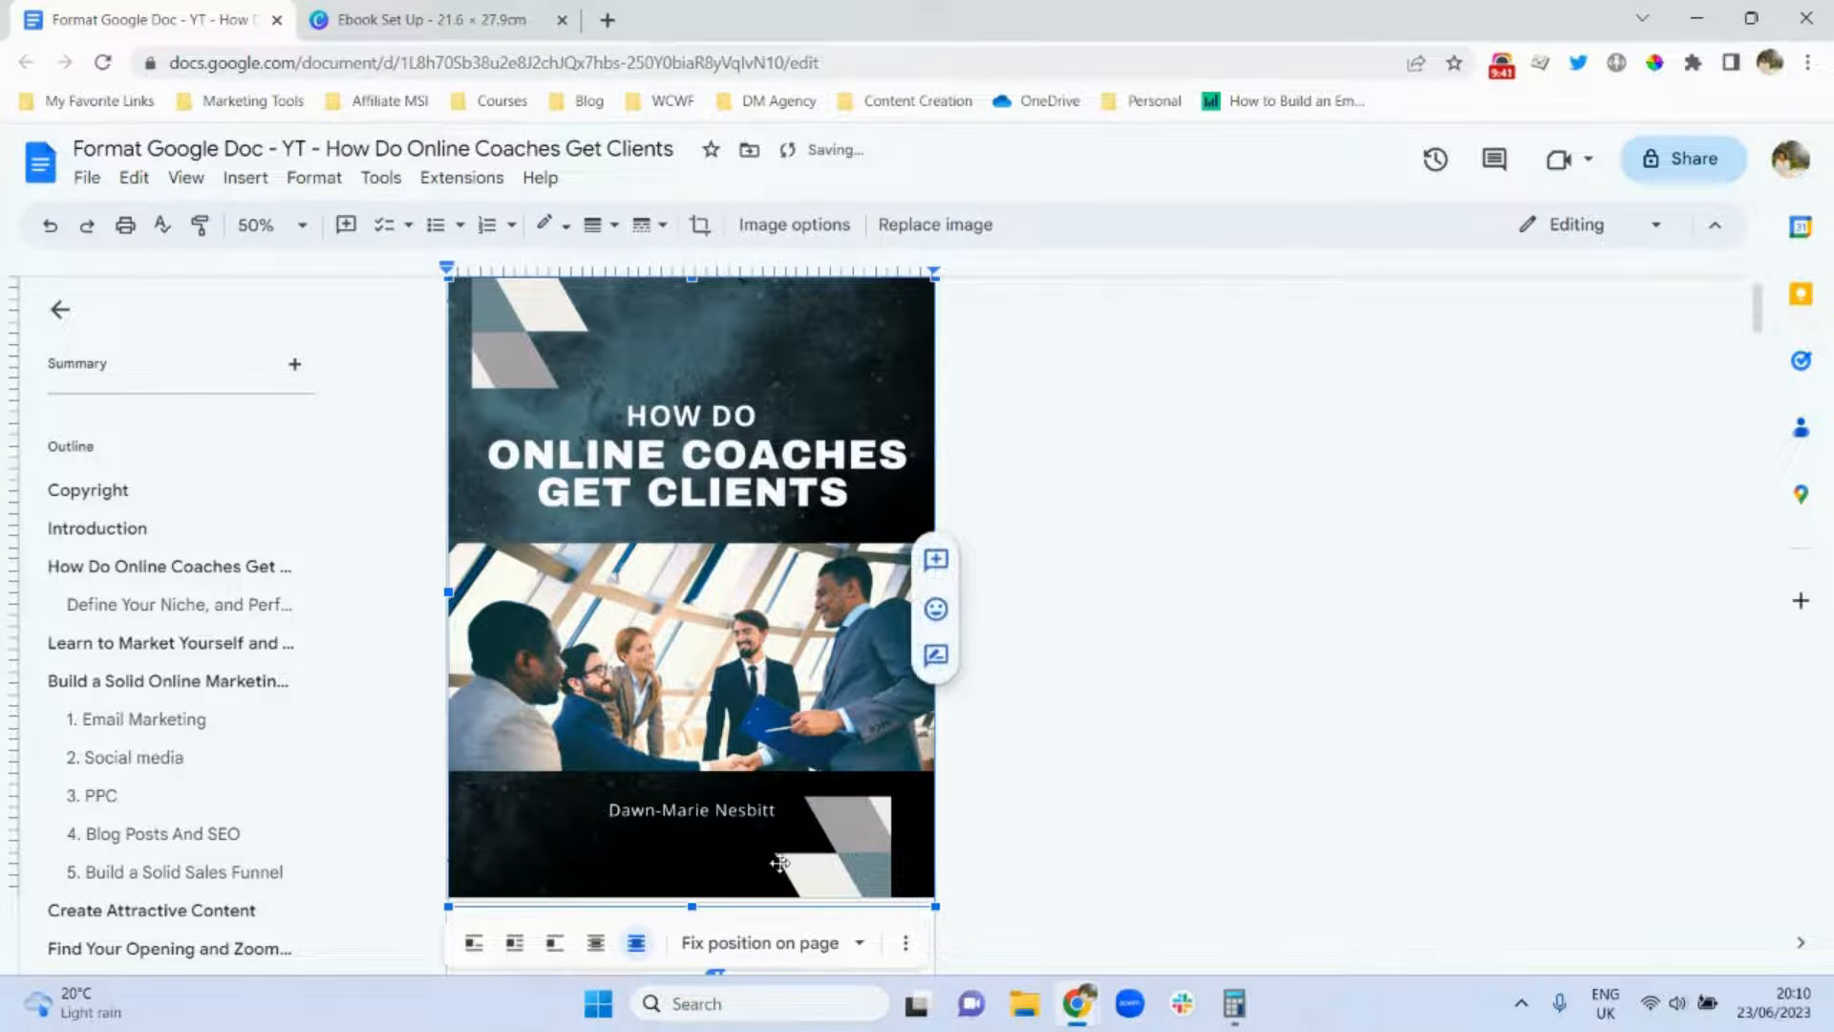
{"action": "left_click_drag", "start_coordinate": [679, 696], "coordinate": [675, 713]}
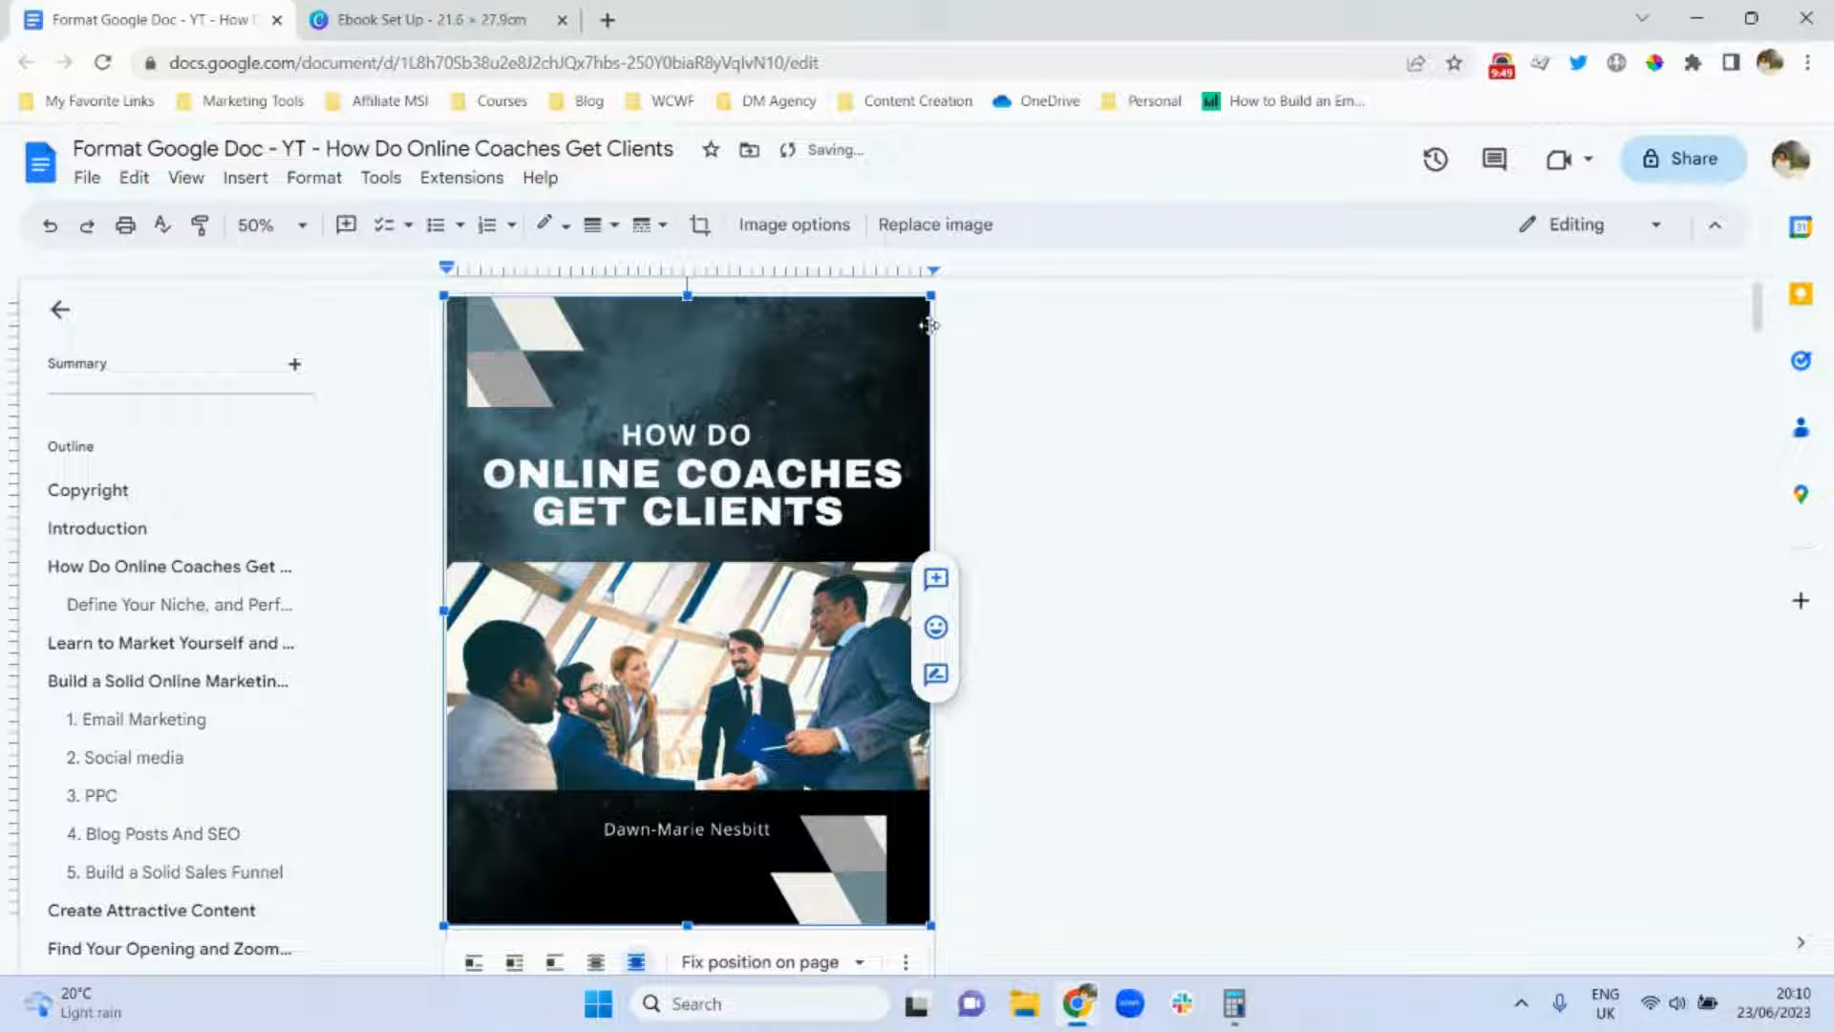
{"action": "left_click_drag", "start_coordinate": [934, 291], "coordinate": [943, 280]}
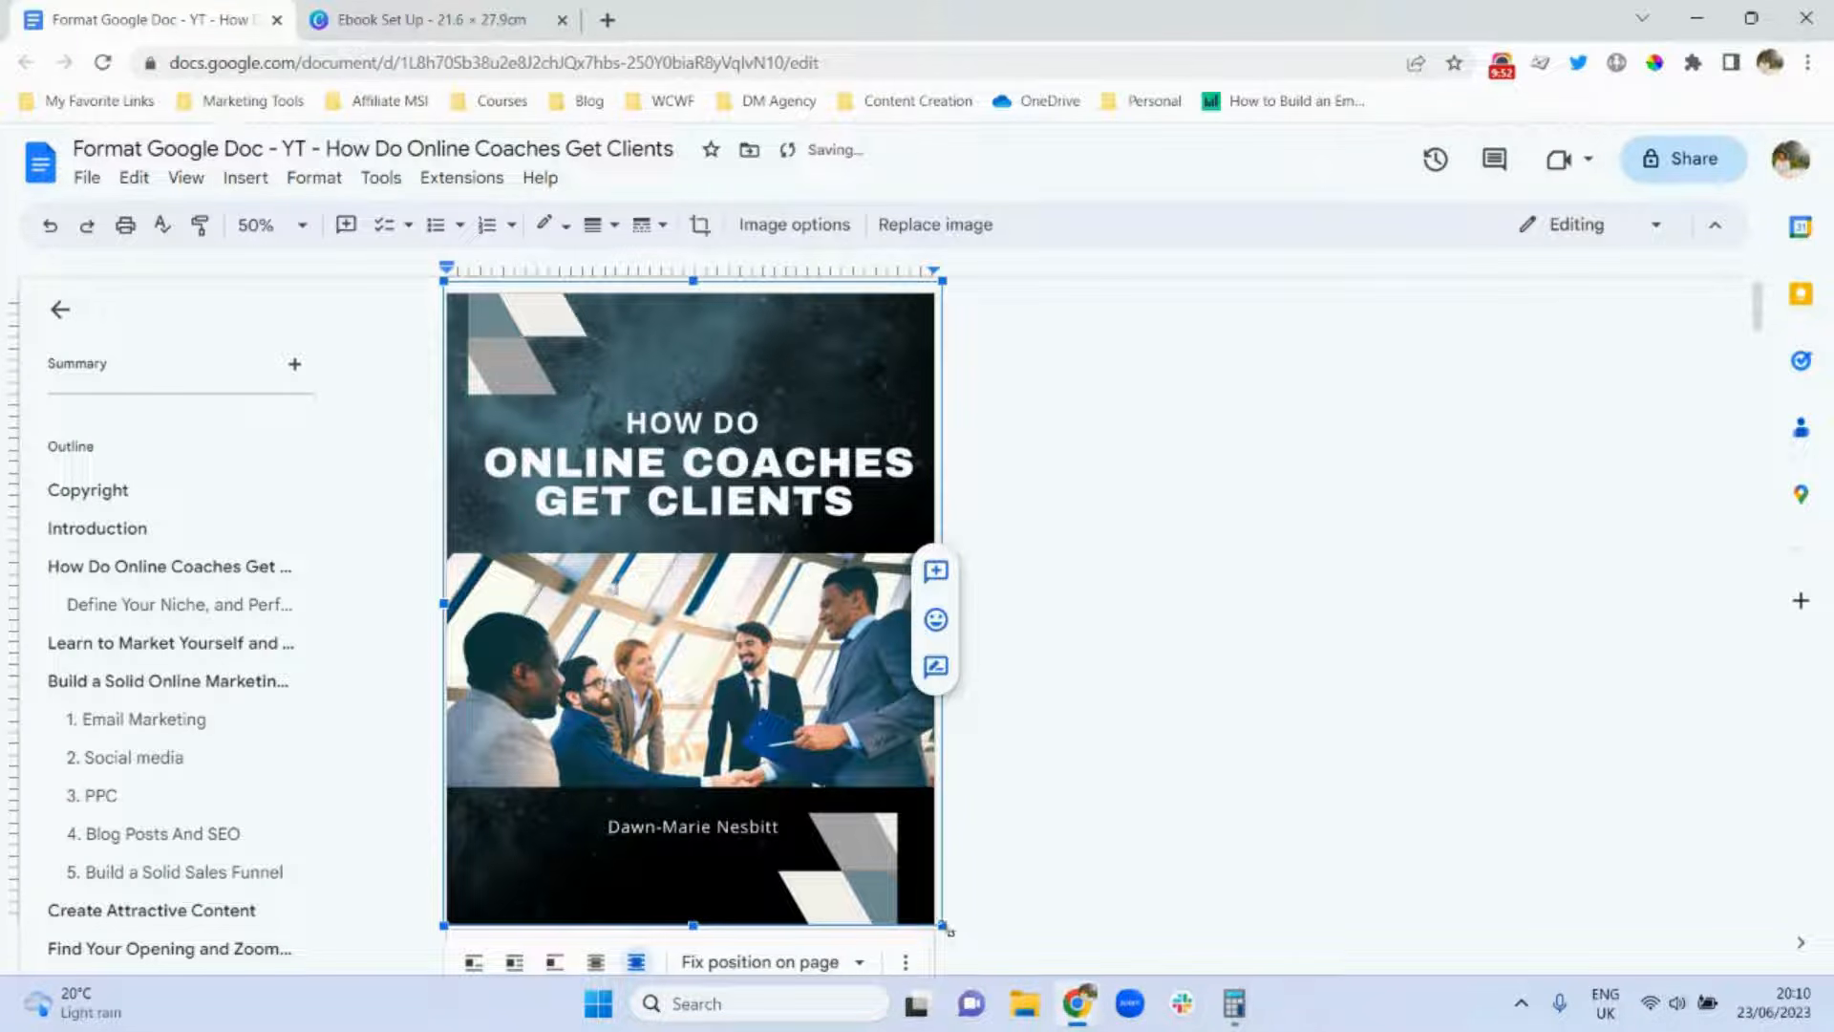
{"action": "left_click_drag", "start_coordinate": [947, 929], "coordinate": [944, 926]}
Set the document zoom to 100% and scroll down to the Table of Content page.
{"action": "left_click", "coordinate": [283, 235]}
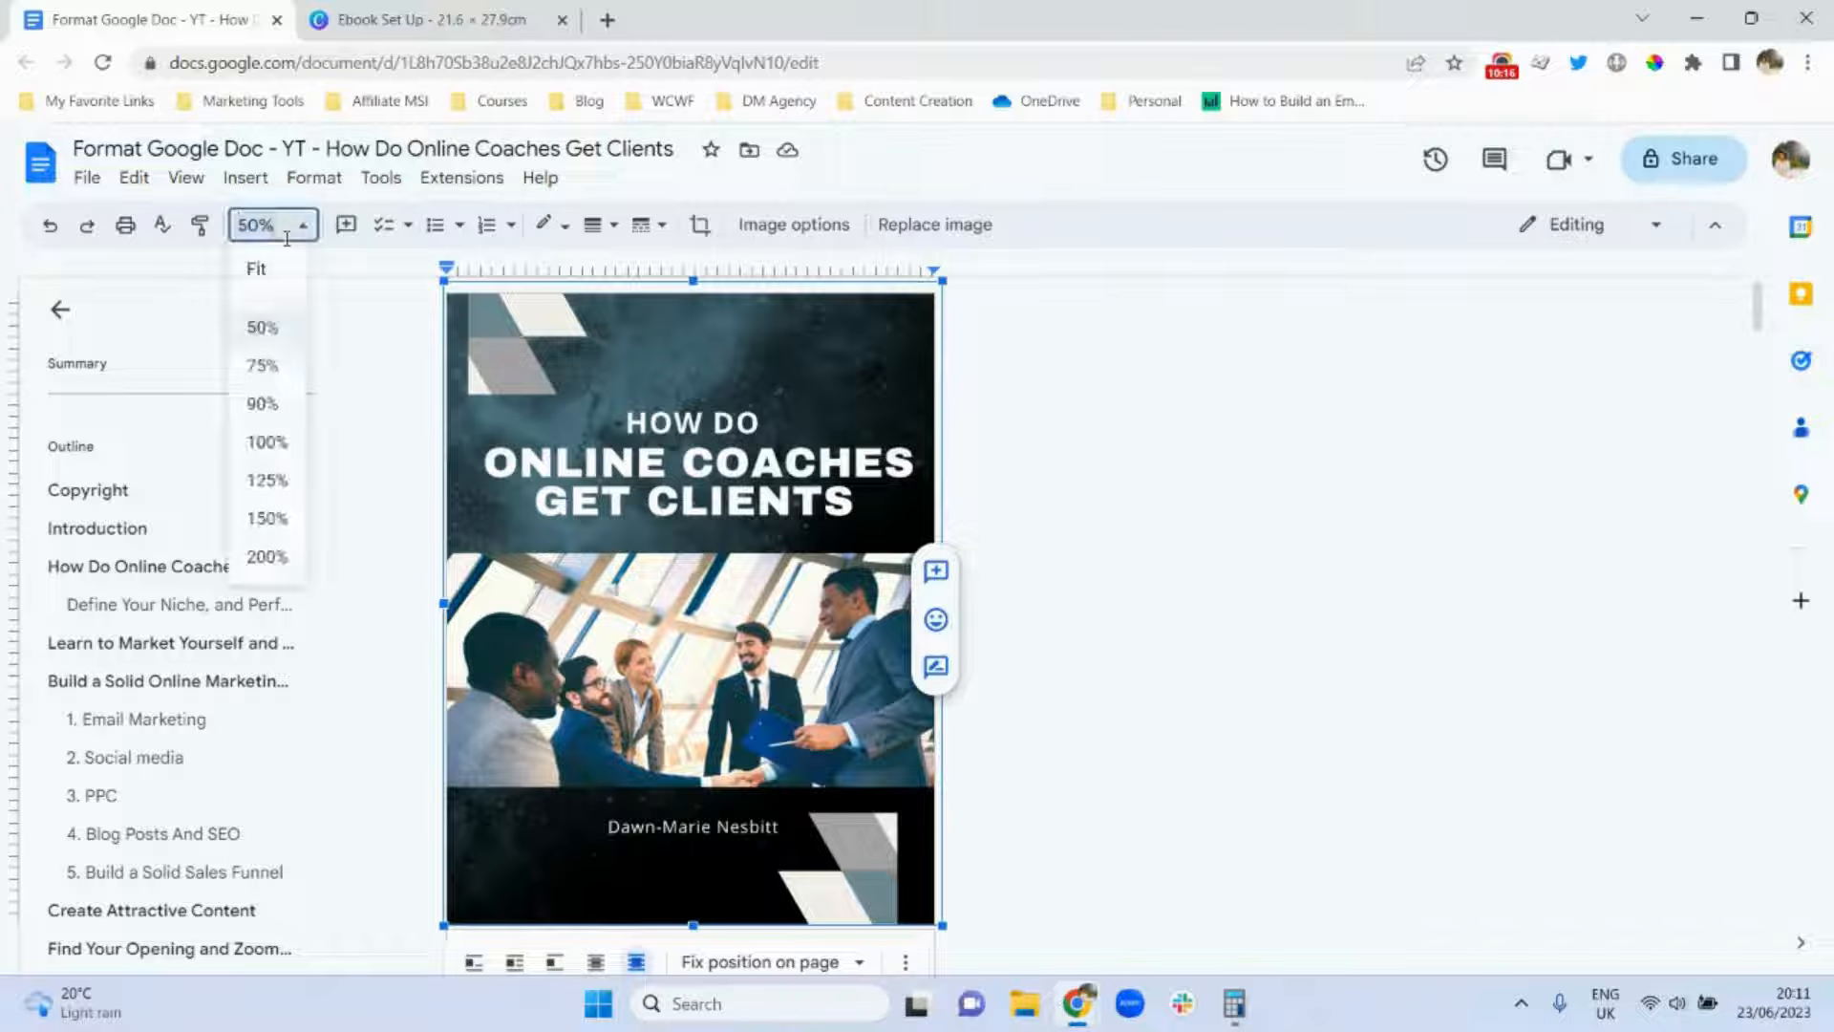
{"action": "left_click", "coordinate": [270, 455]}
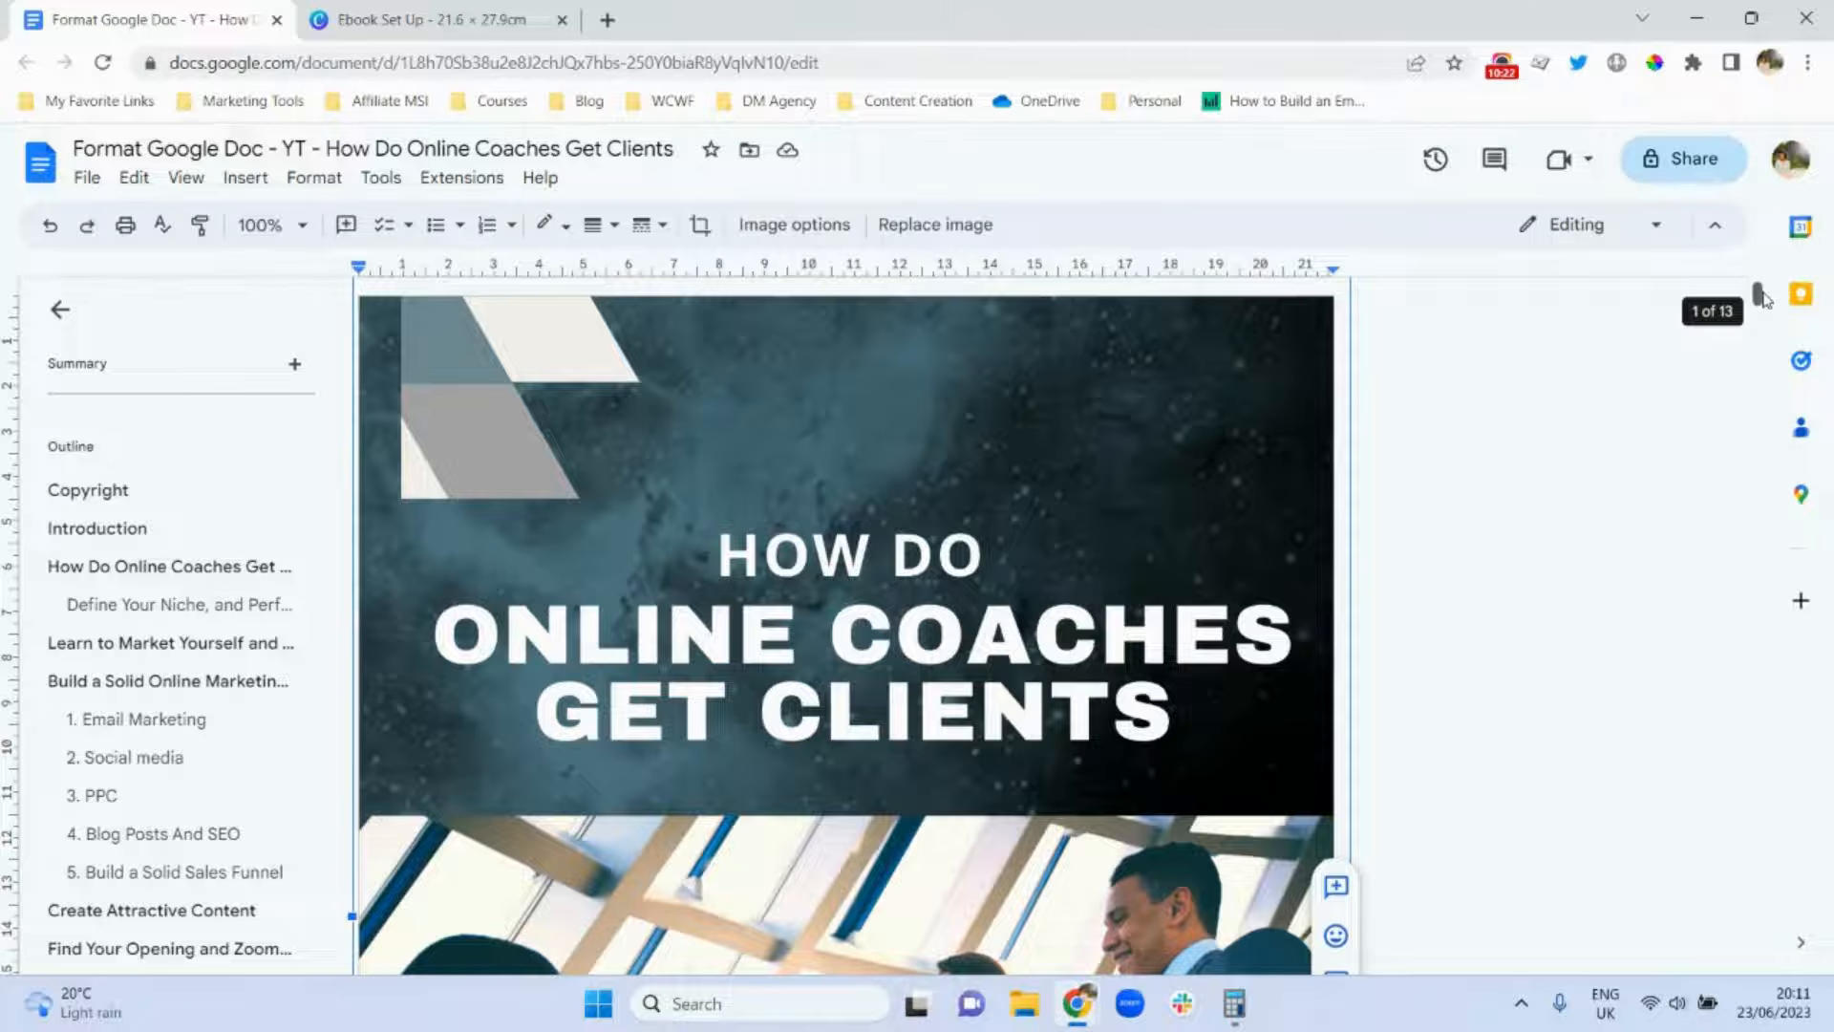
{"action": "left_click_drag", "start_coordinate": [1762, 299], "coordinate": [1767, 394]}
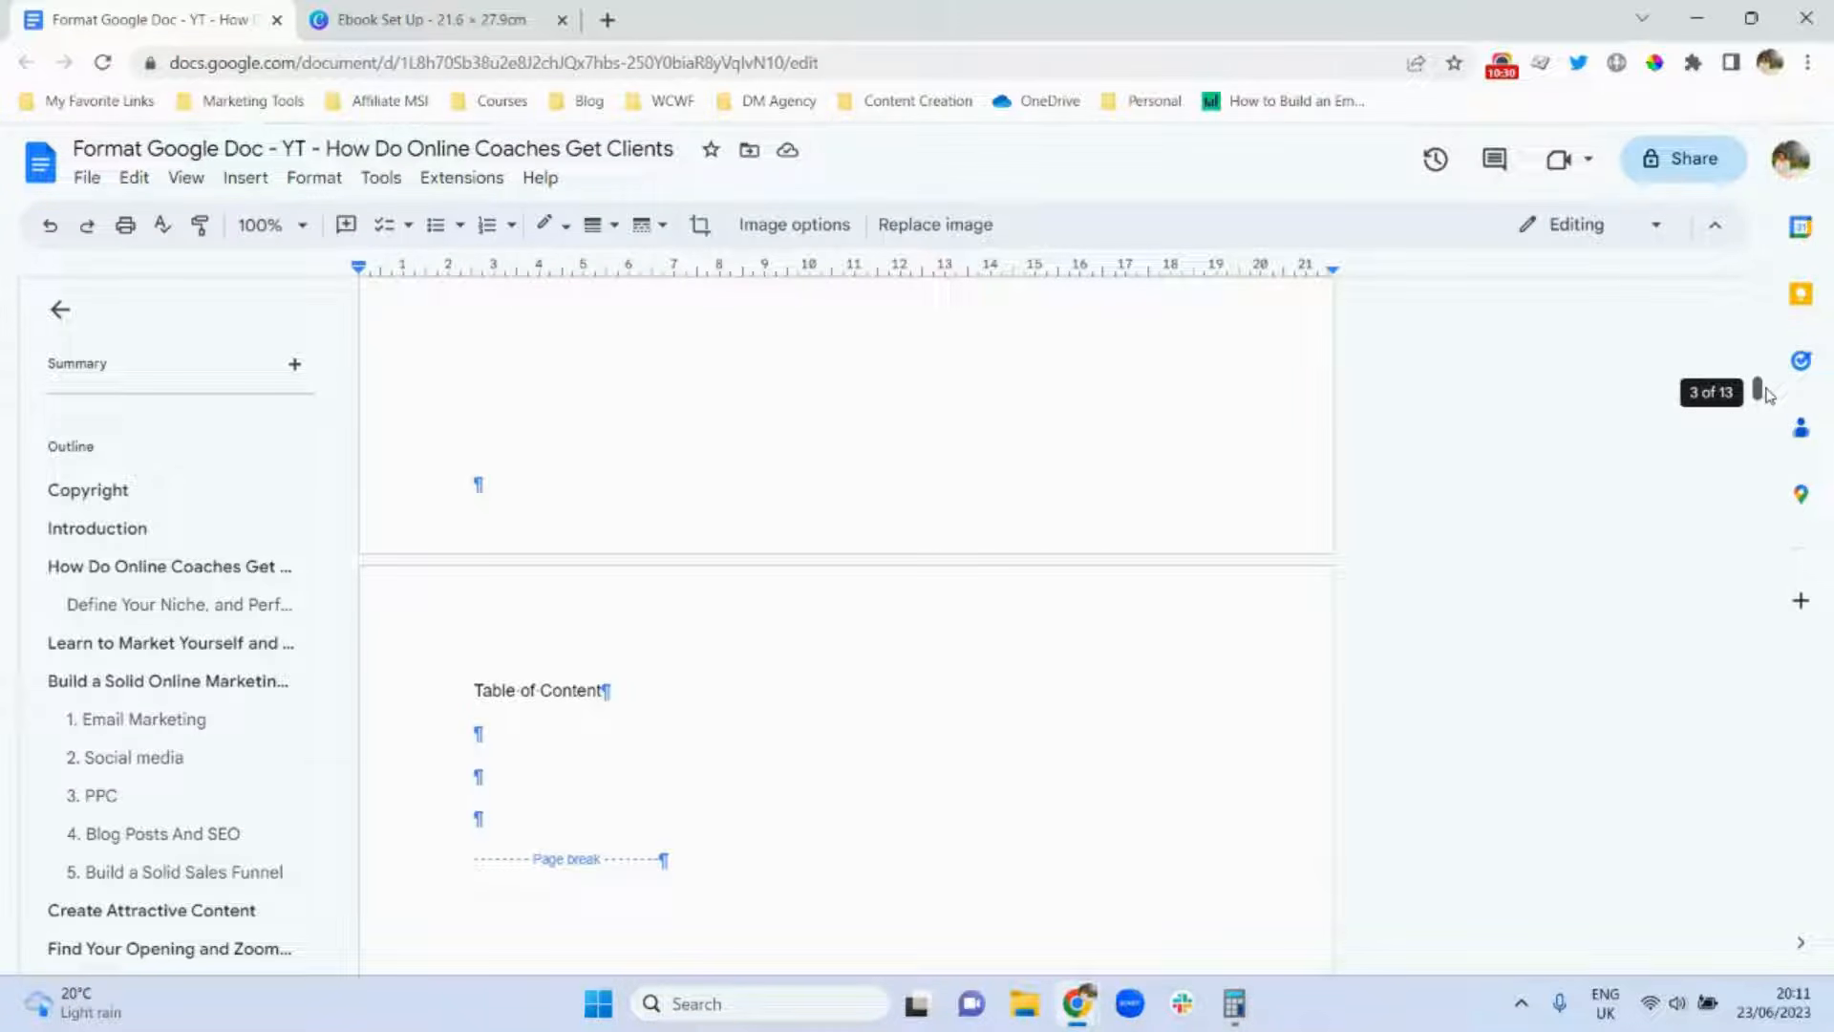
{"action": "left_click_drag", "start_coordinate": [1767, 395], "coordinate": [1767, 399]}
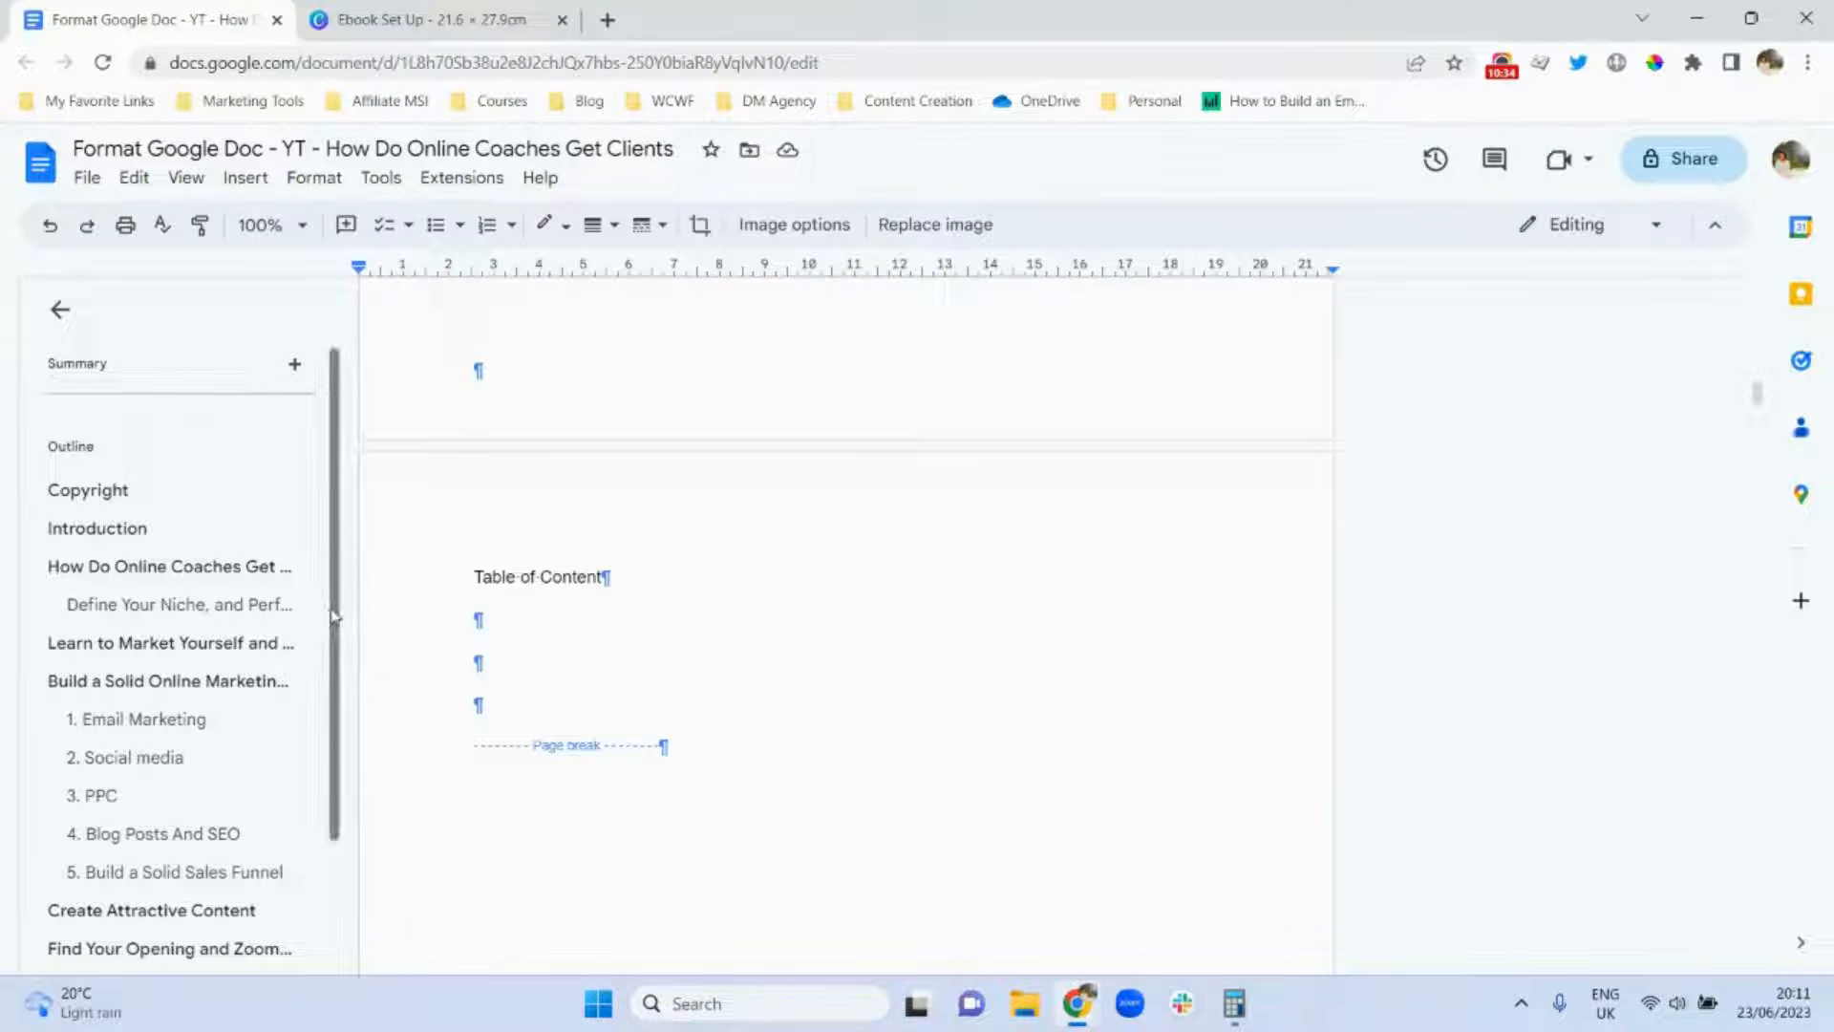
{"action": "left_click_drag", "start_coordinate": [334, 621], "coordinate": [327, 756]}
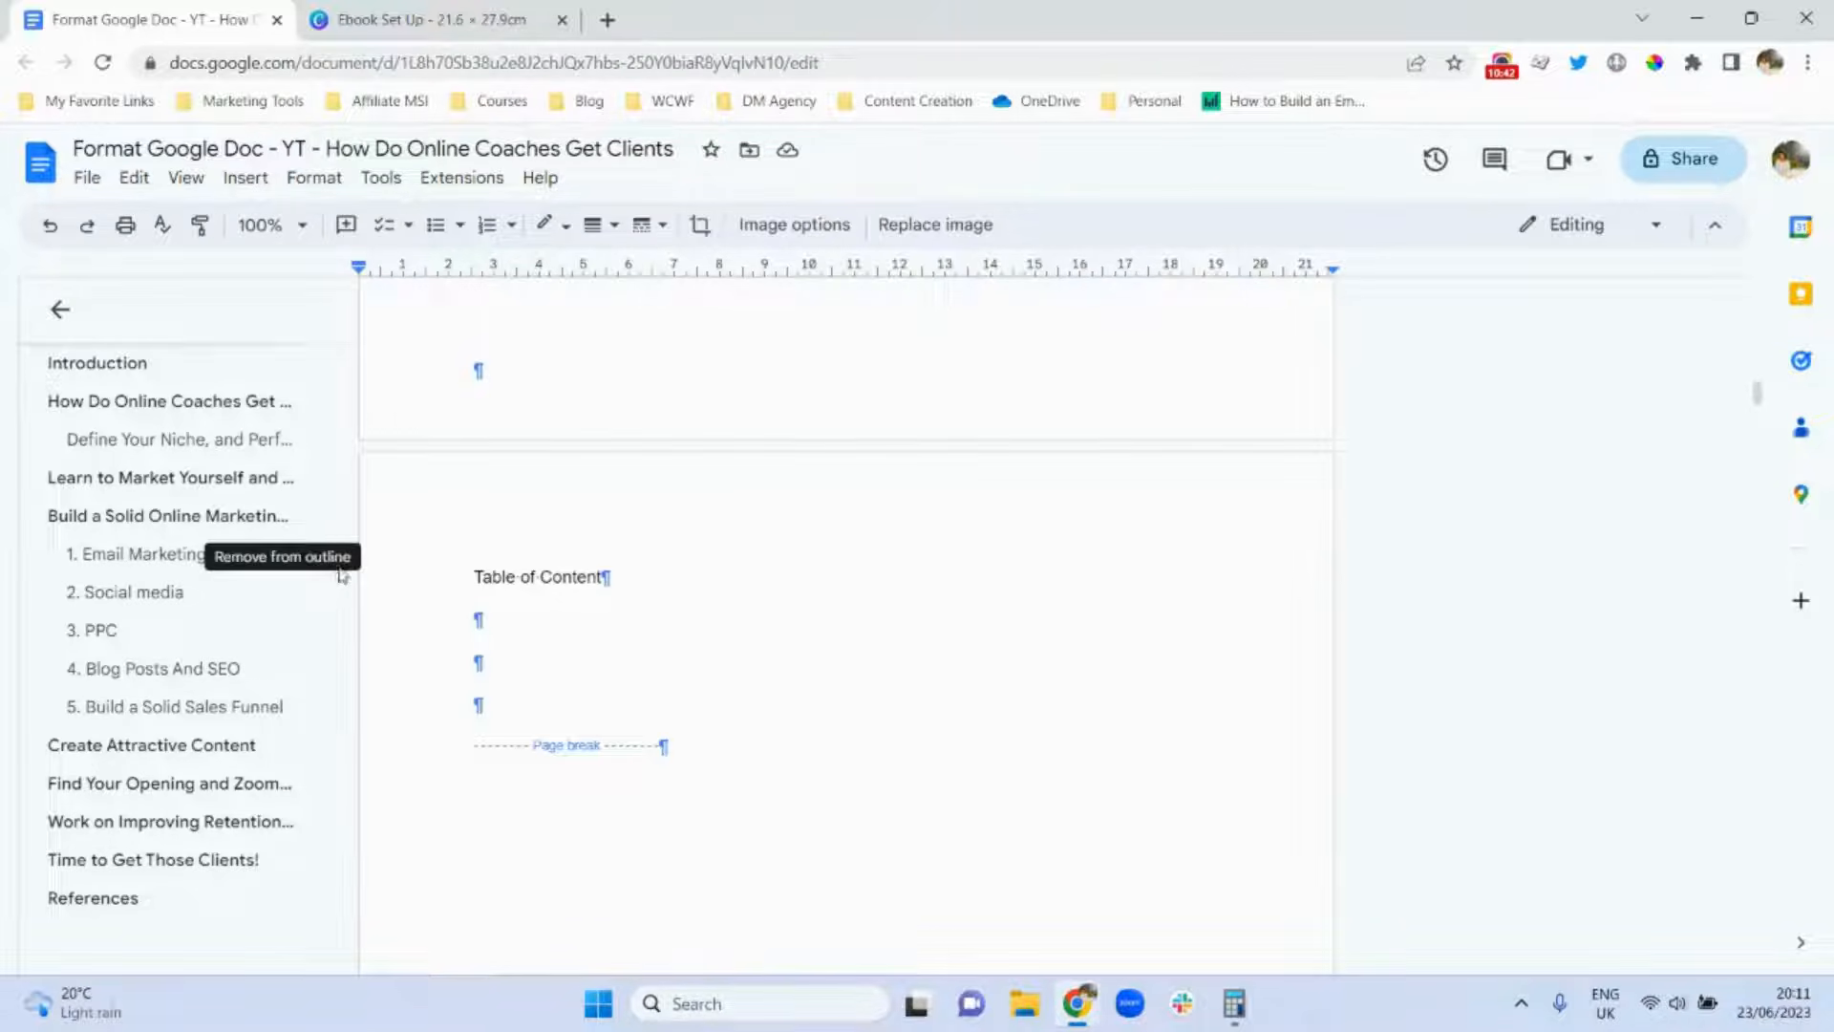
{"action": "left_click_drag", "start_coordinate": [333, 631], "coordinate": [342, 516]}
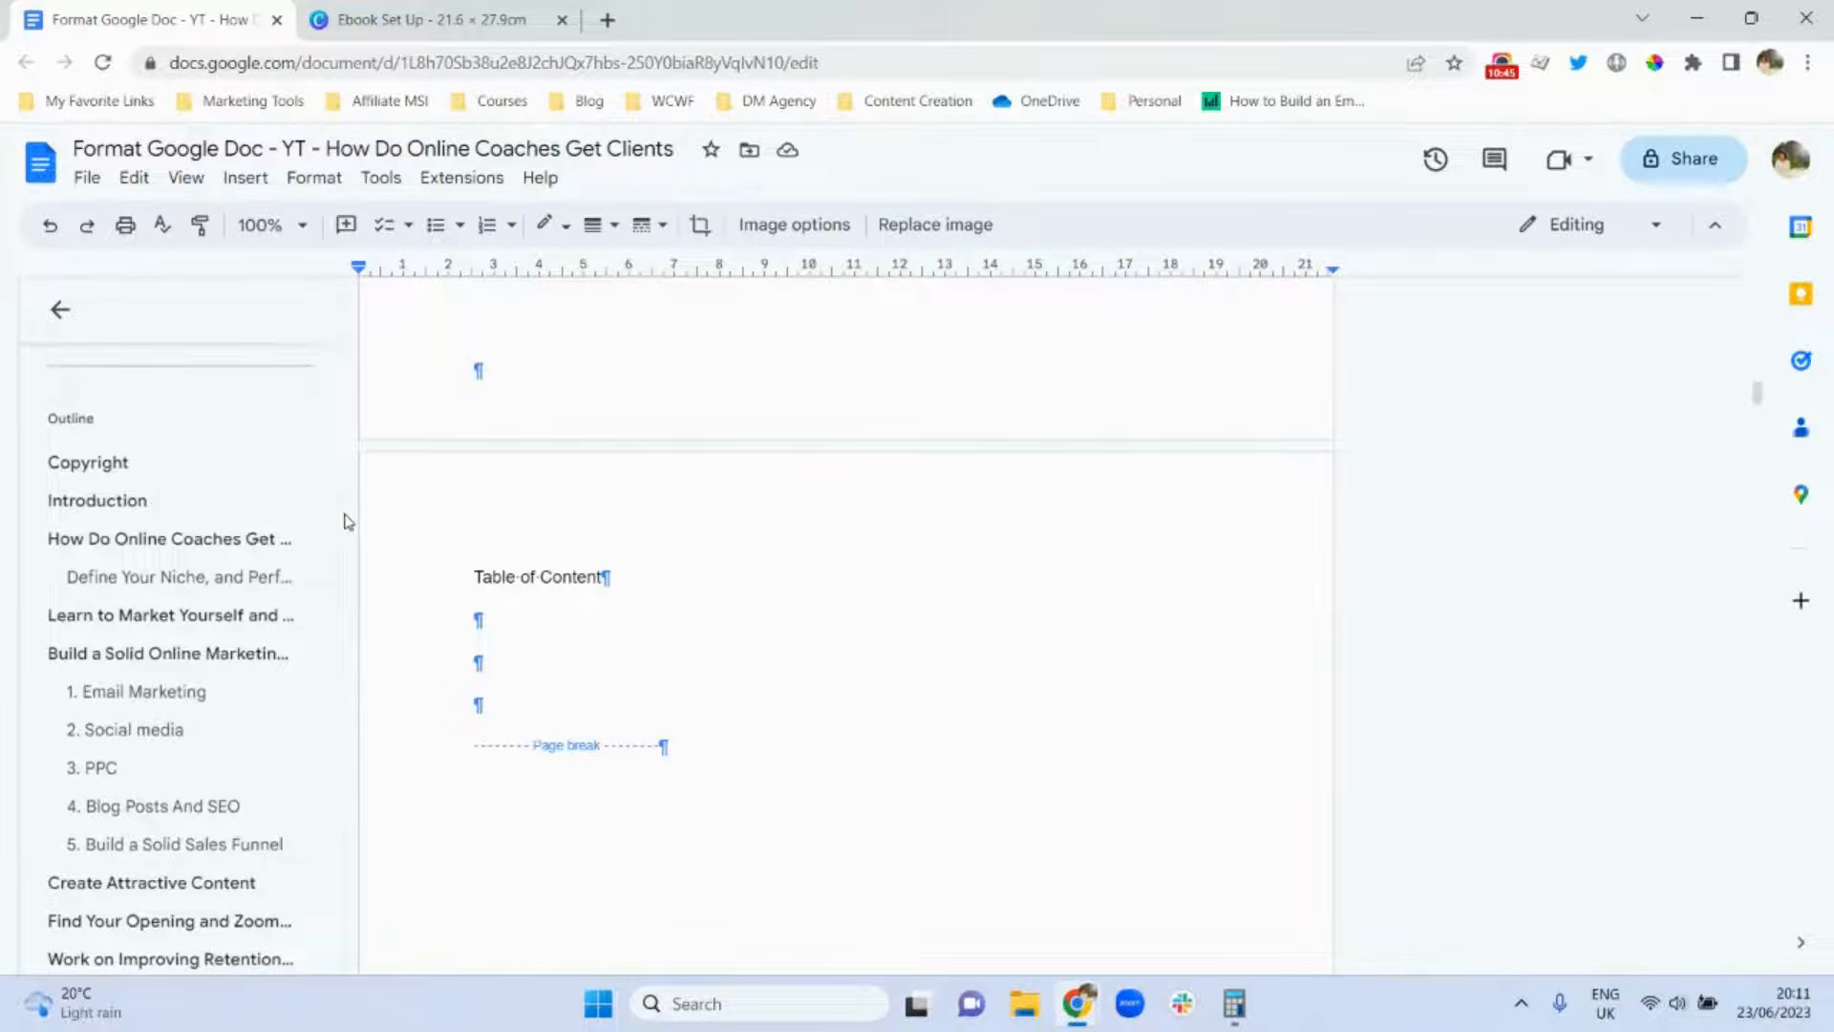
Make 'Define Your Niche, and Perfect It' a bold Heading 1, then scroll back to the contents page.
{"action": "left_click", "coordinate": [114, 576]}
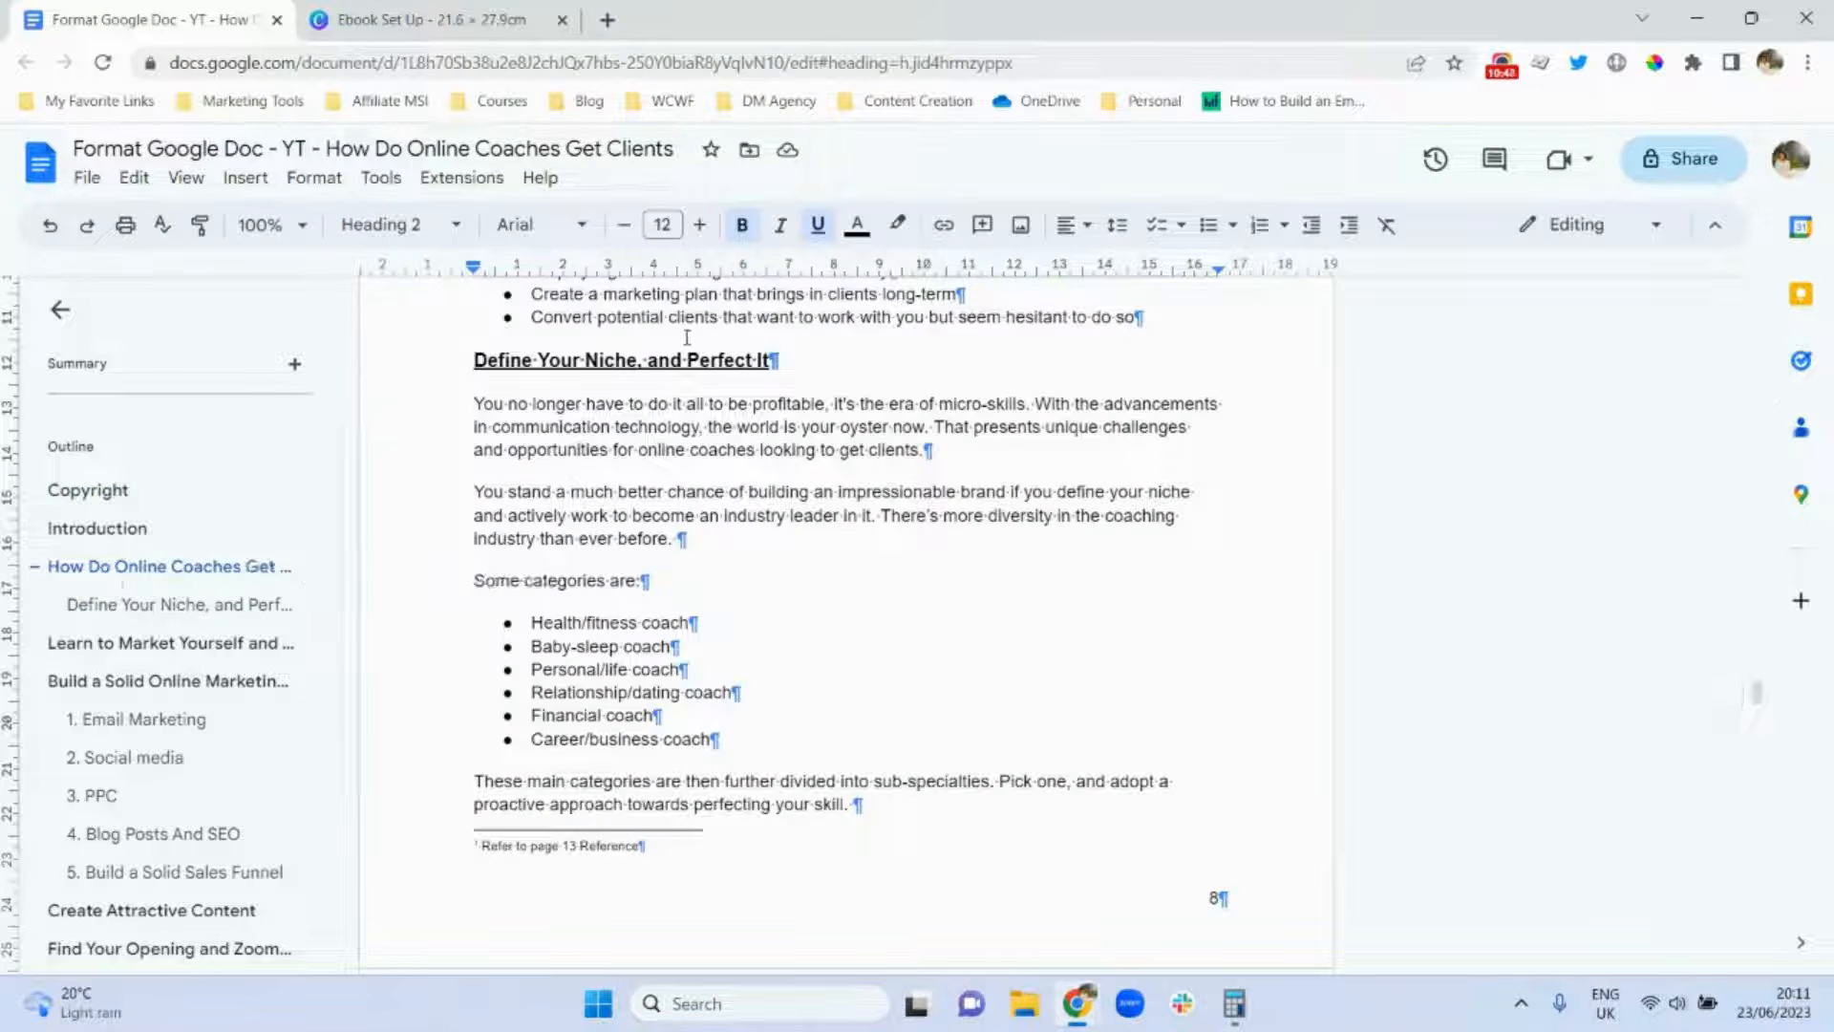
{"action": "triple_click", "coordinate": [588, 370]}
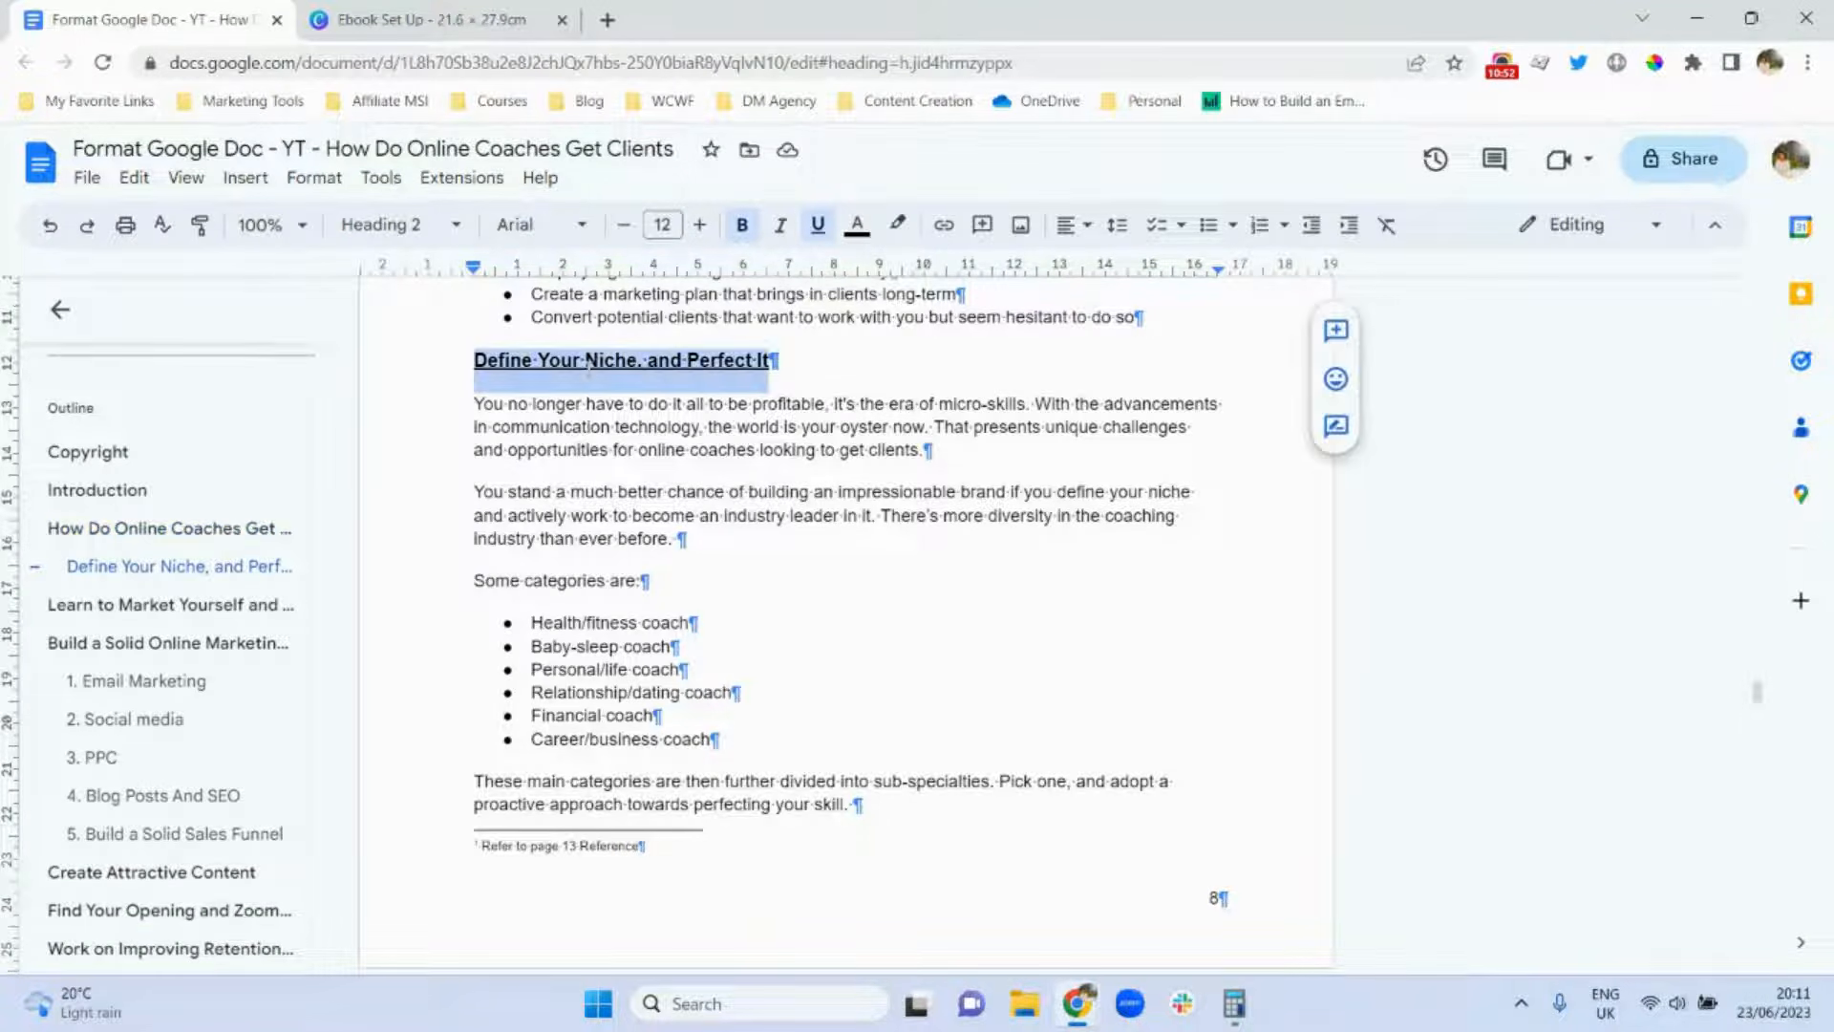
{"action": "left_click", "coordinate": [422, 227]}
{"action": "left_click", "coordinate": [434, 542]}
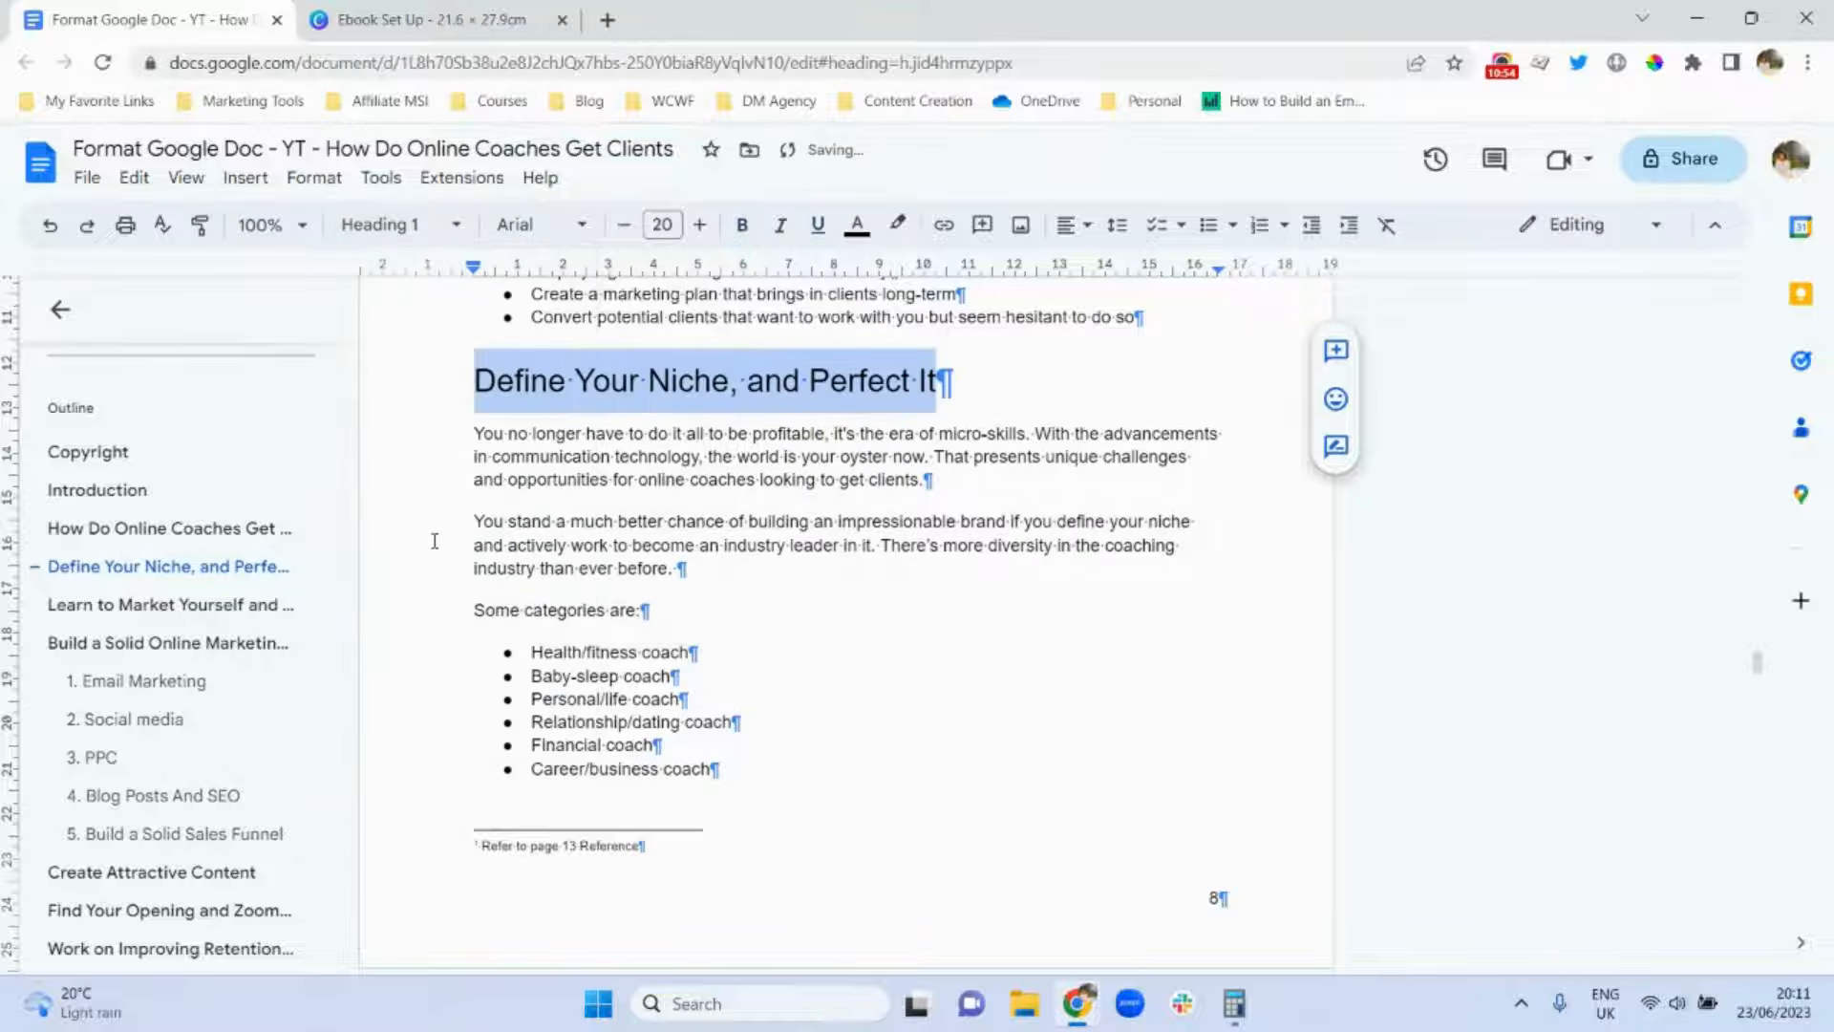
{"action": "key", "text": "ctrl+b"}
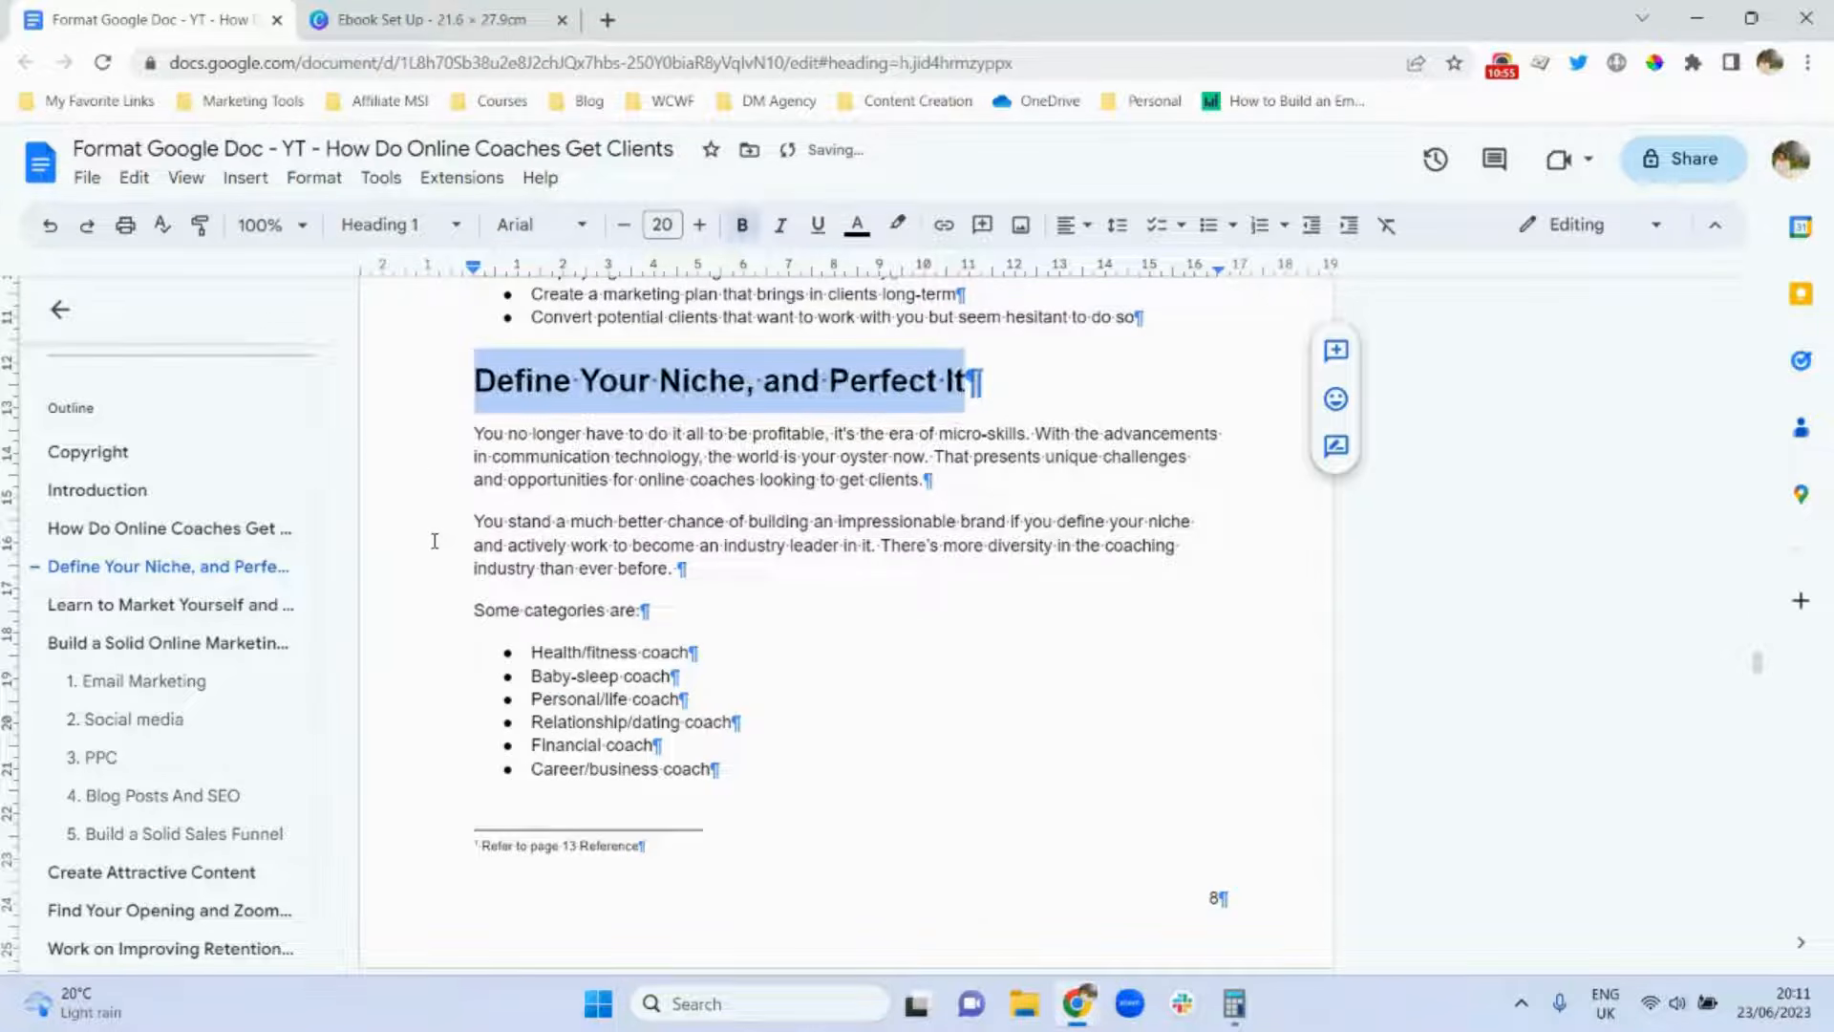
{"action": "left_click", "coordinate": [511, 482]}
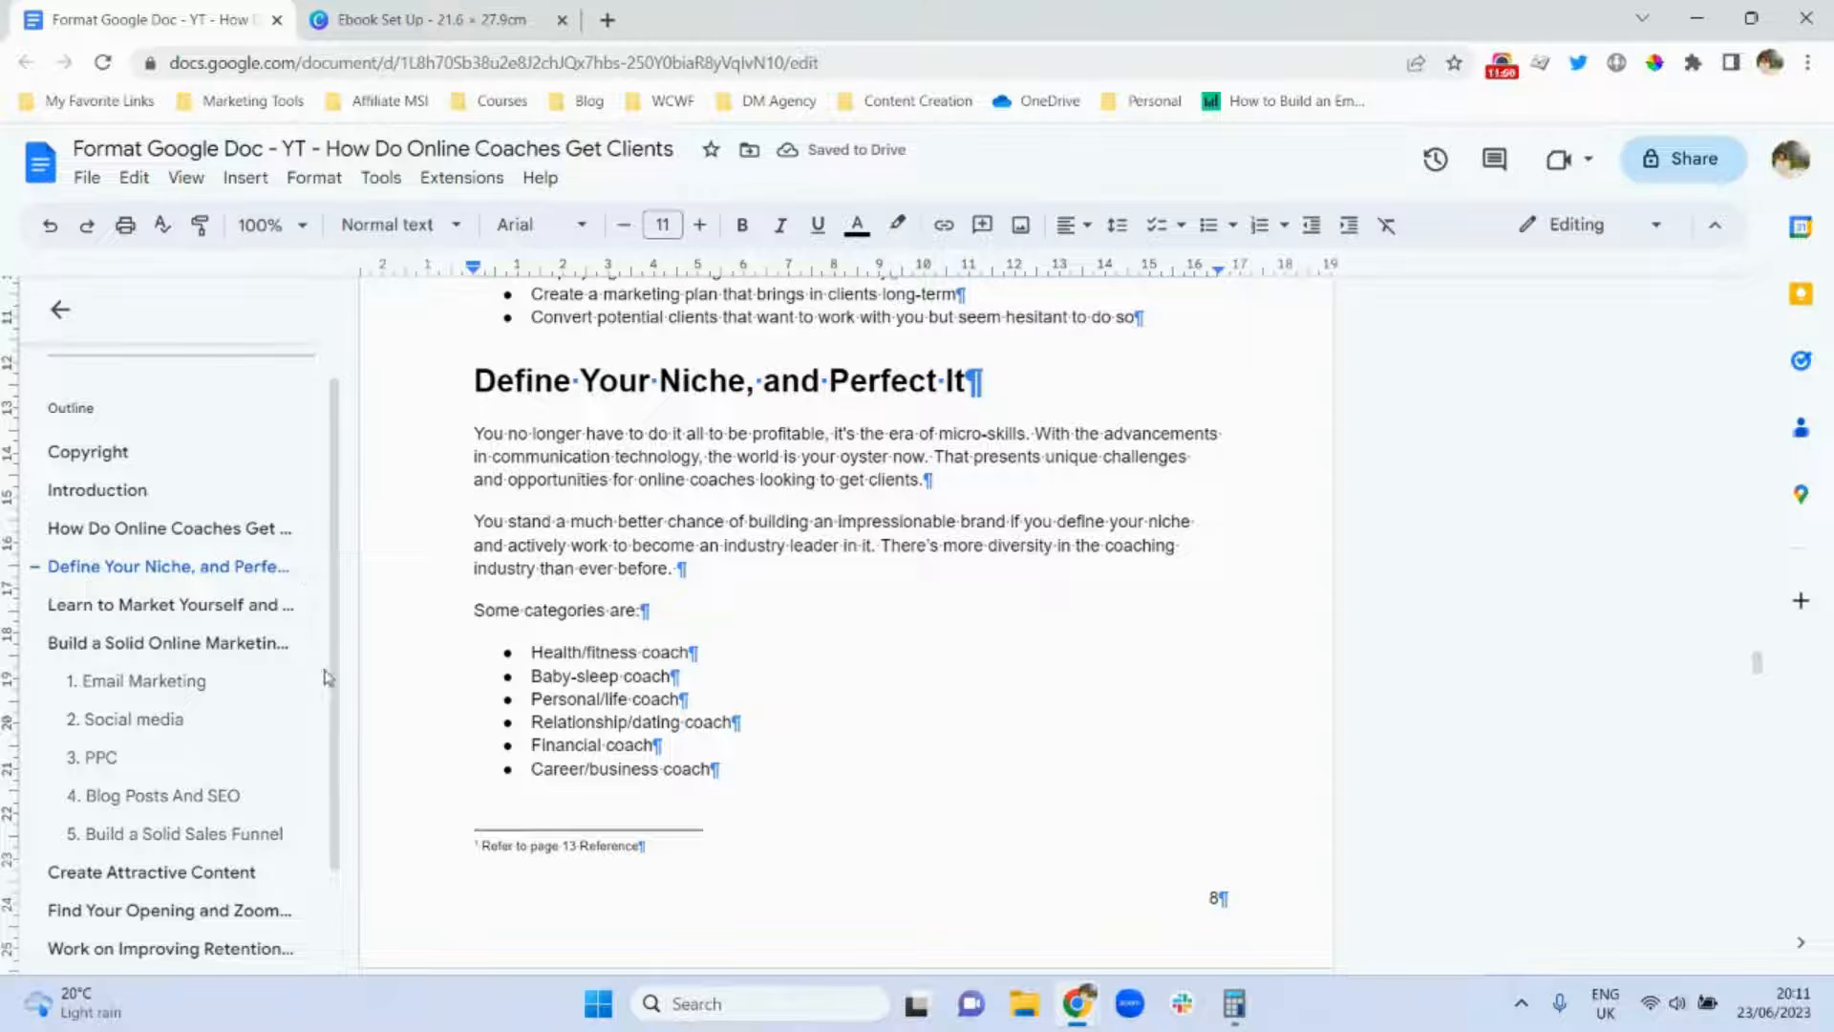
{"action": "left_click_drag", "start_coordinate": [336, 694], "coordinate": [346, 626]}
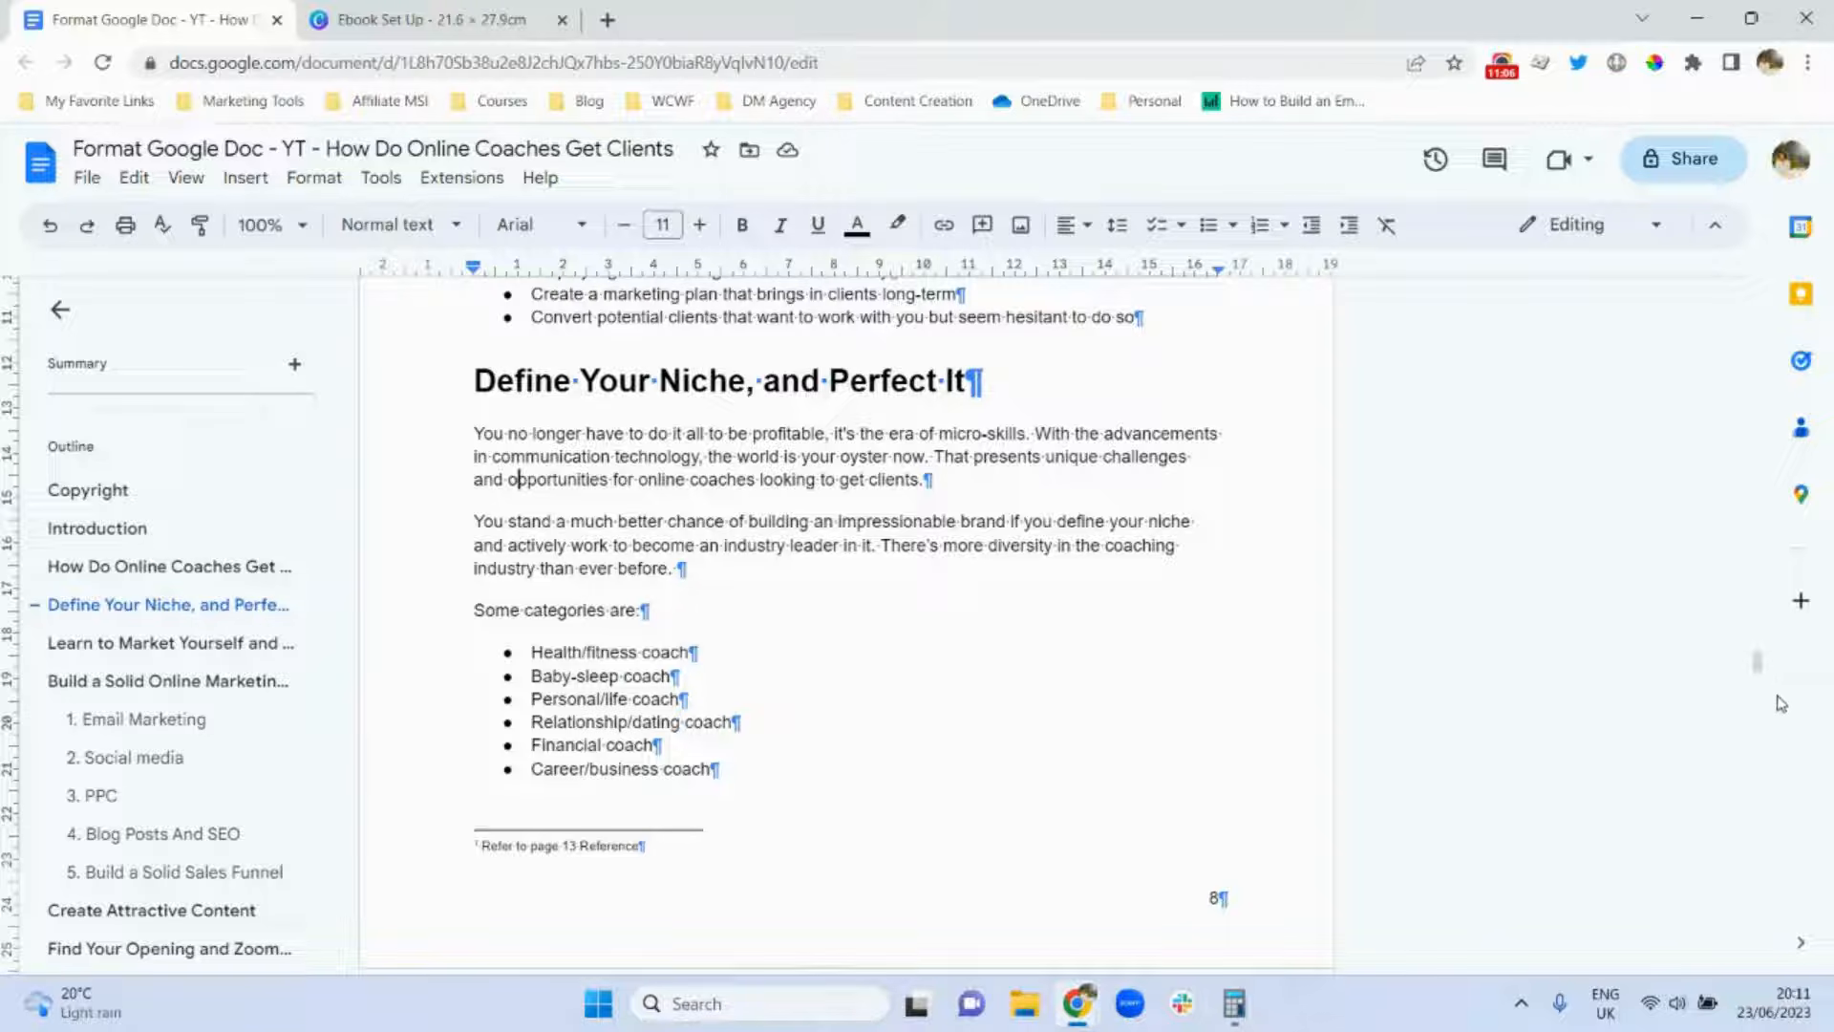
{"action": "left_click_drag", "start_coordinate": [1758, 668], "coordinate": [1762, 399]}
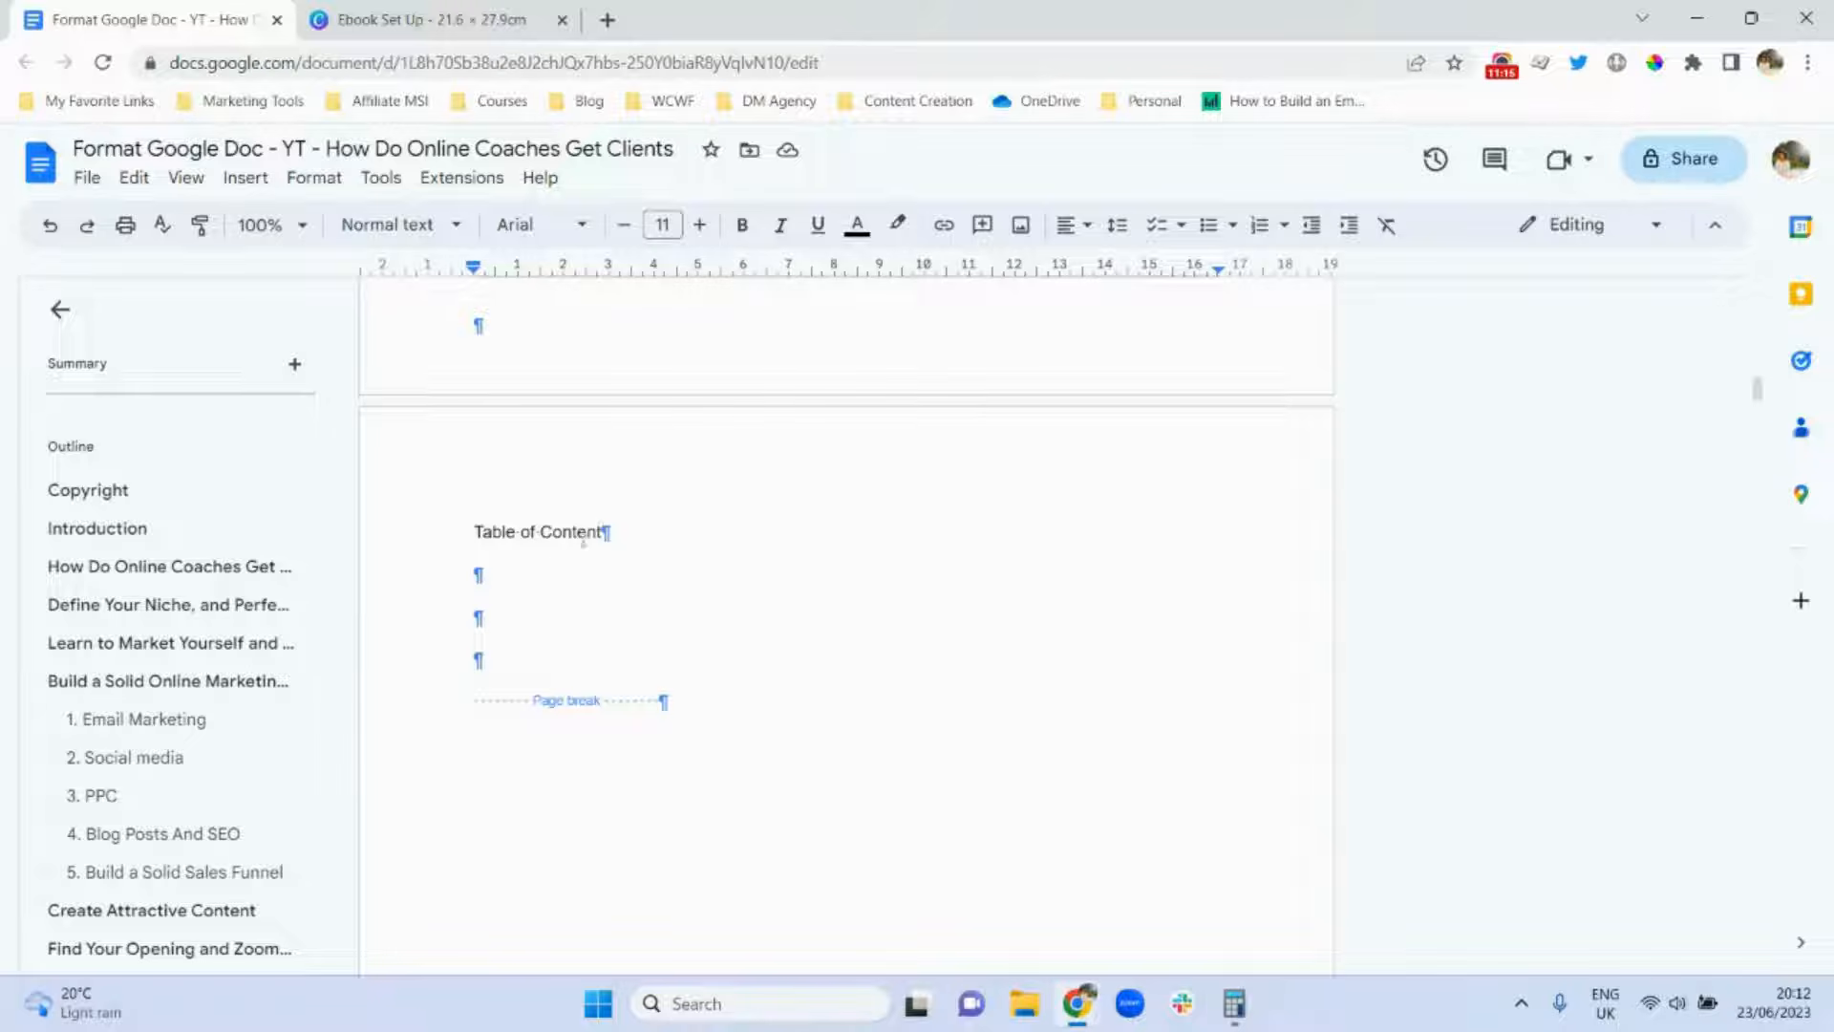
Add one empty line below the Table of Content label.
{"action": "left_click", "coordinate": [483, 562]}
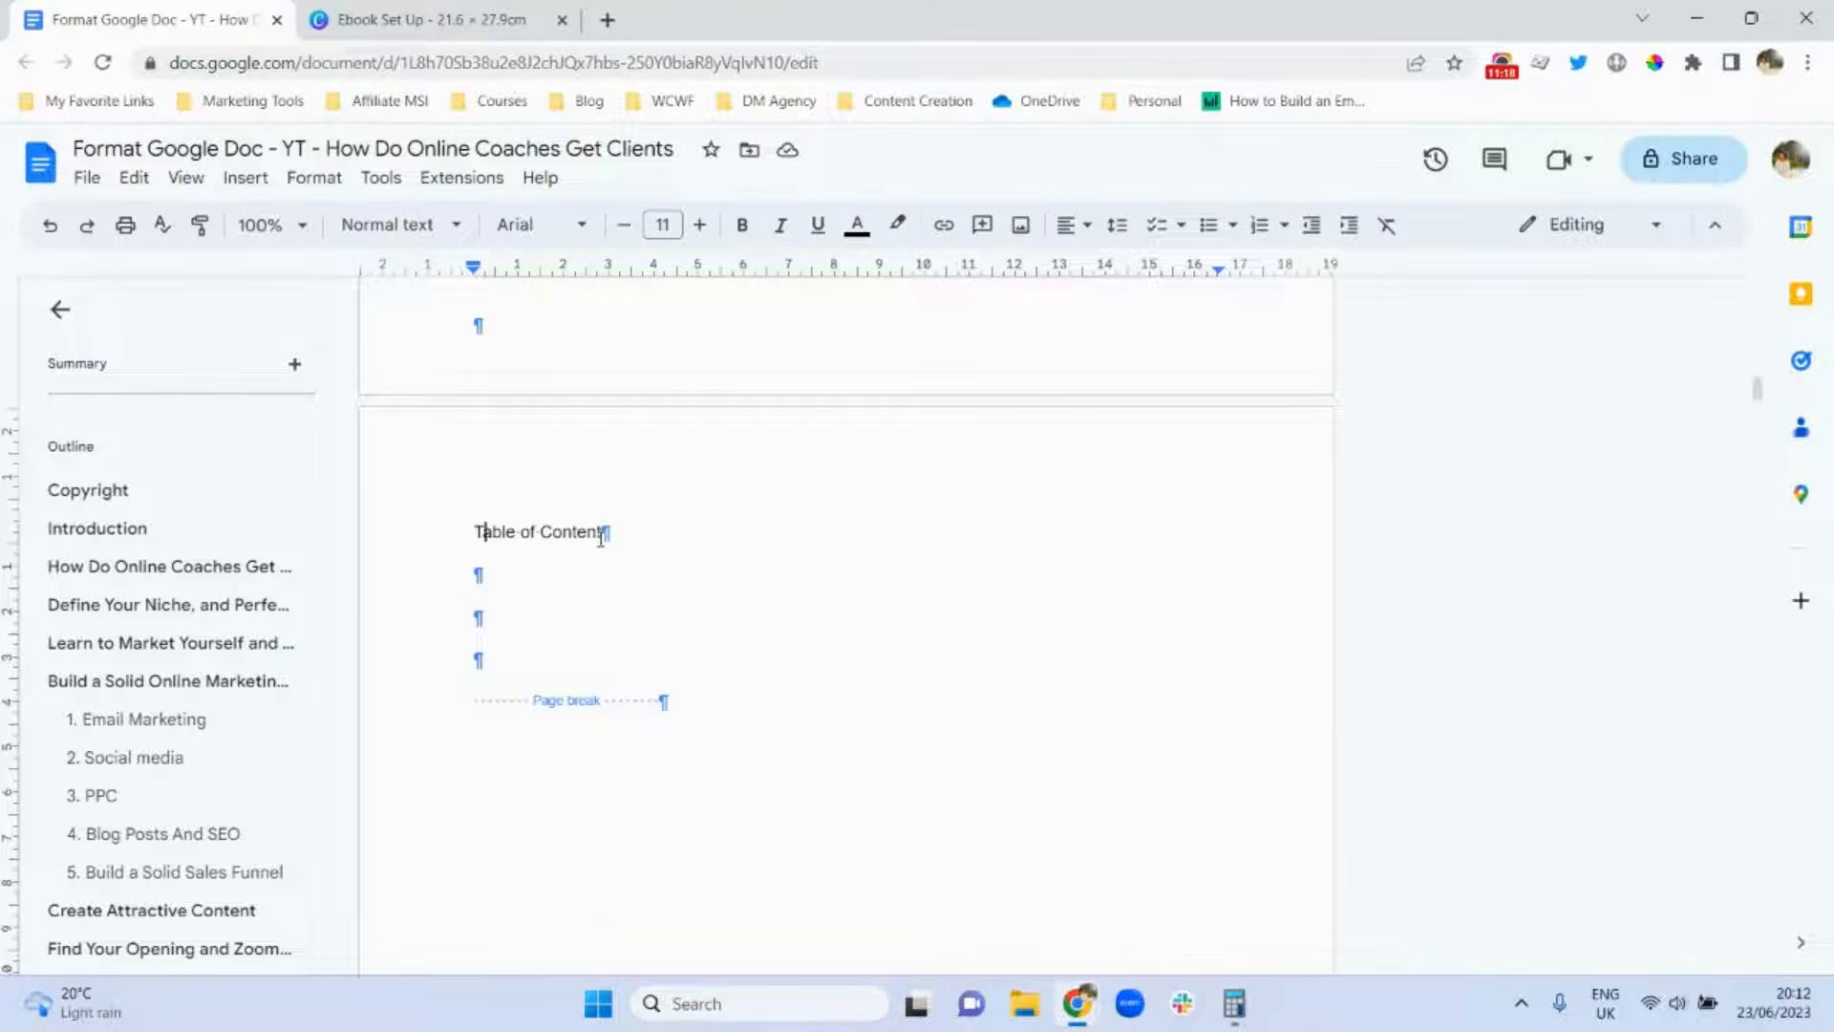
{"action": "key", "text": "Return"}
{"action": "key", "text": "Return"}
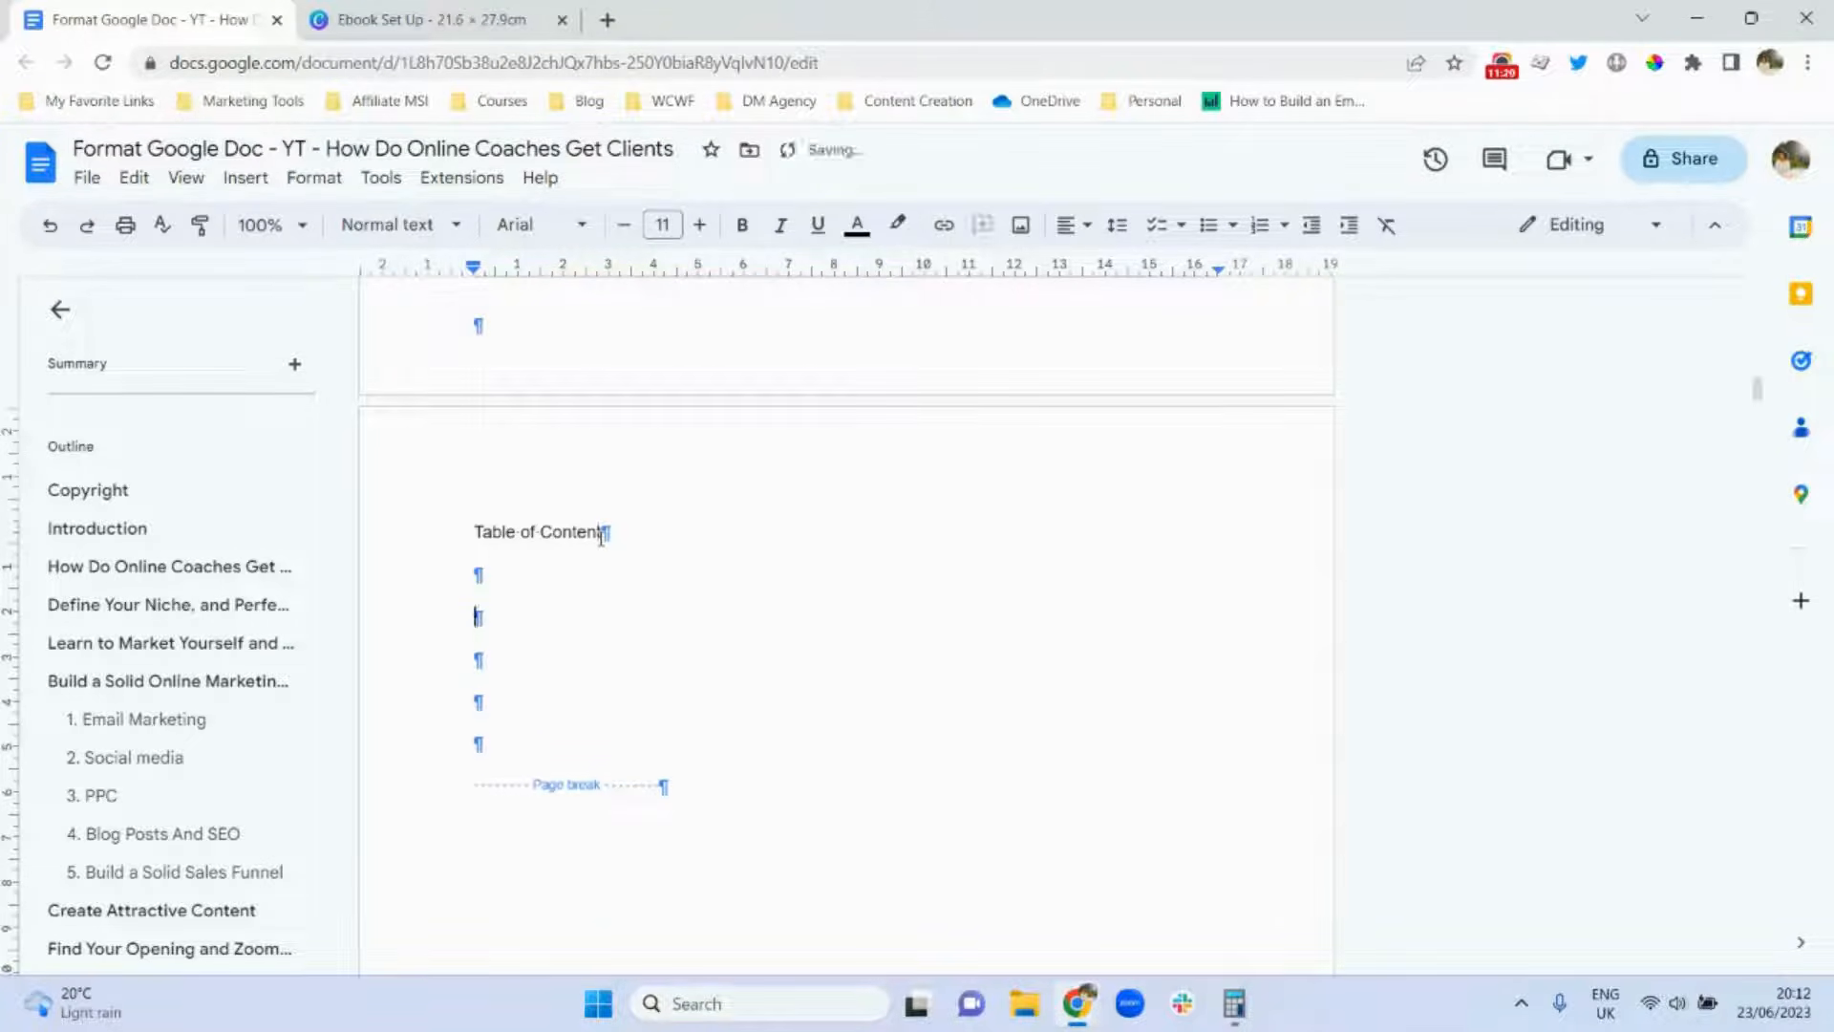
{"action": "key", "text": "BackSpace"}
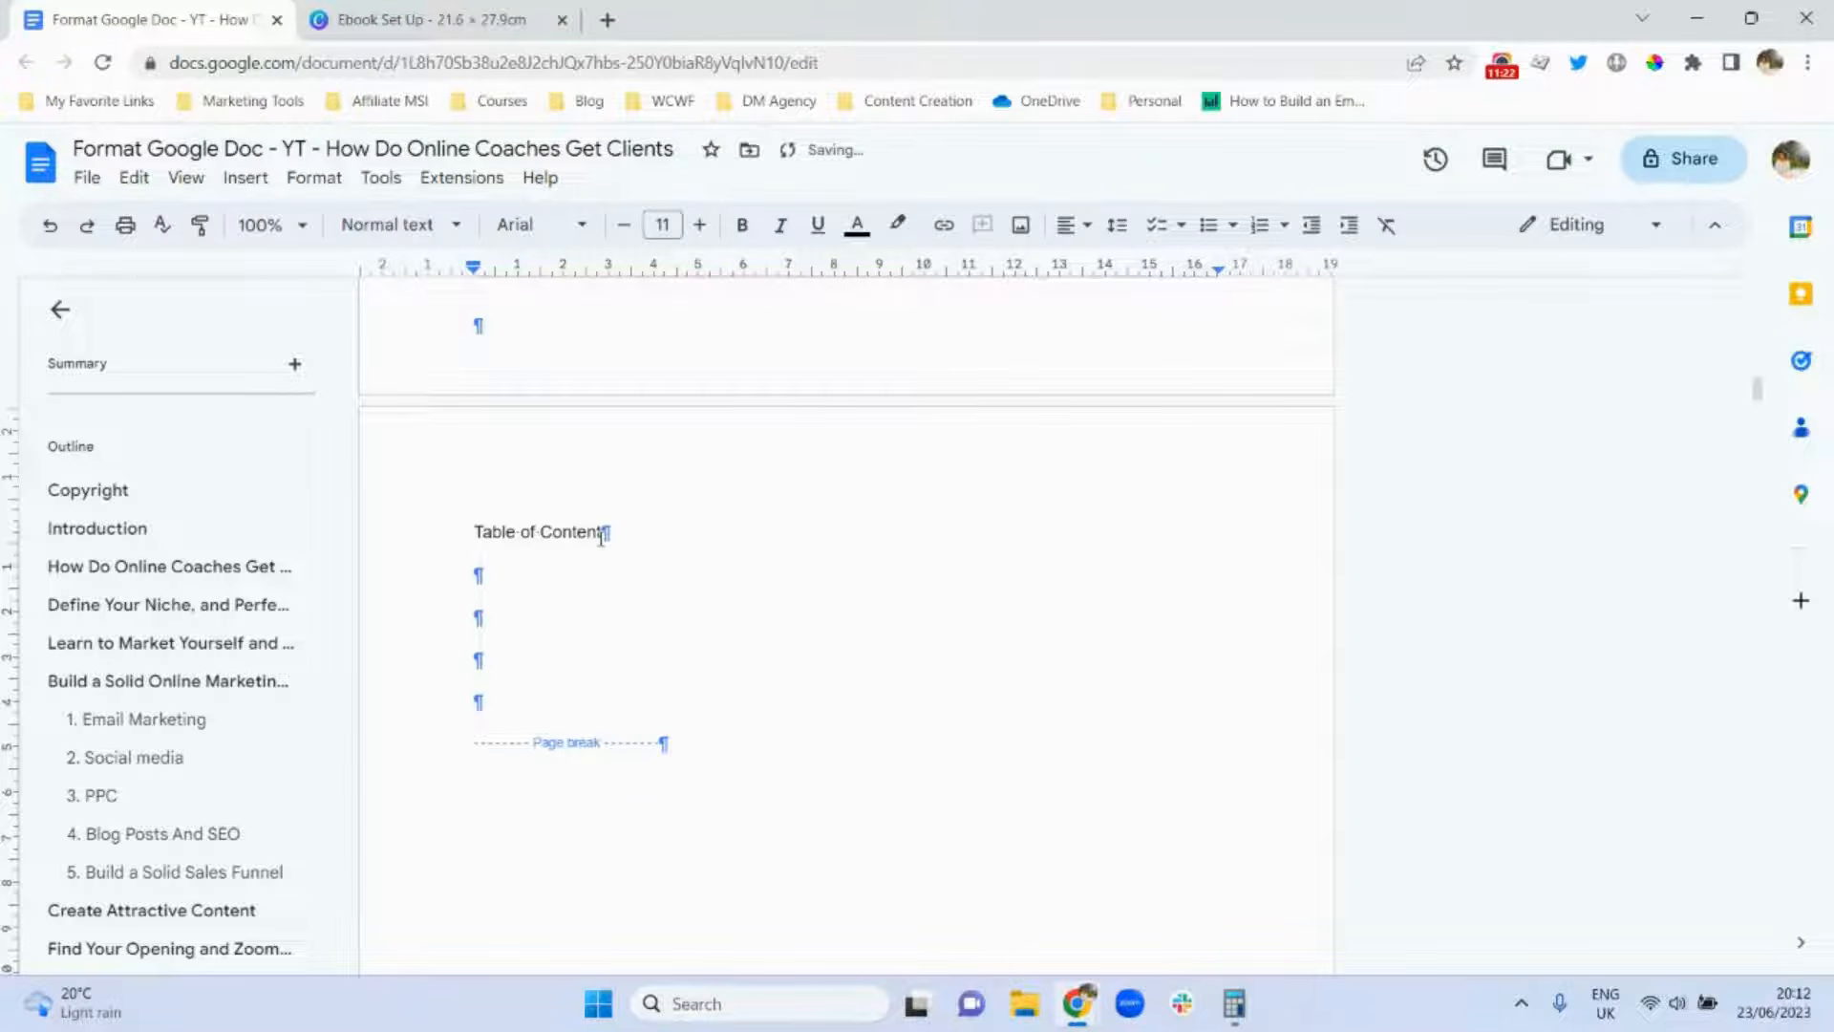
Bring up the Insert menu's table of contents style options.
{"action": "left_click", "coordinate": [242, 180]}
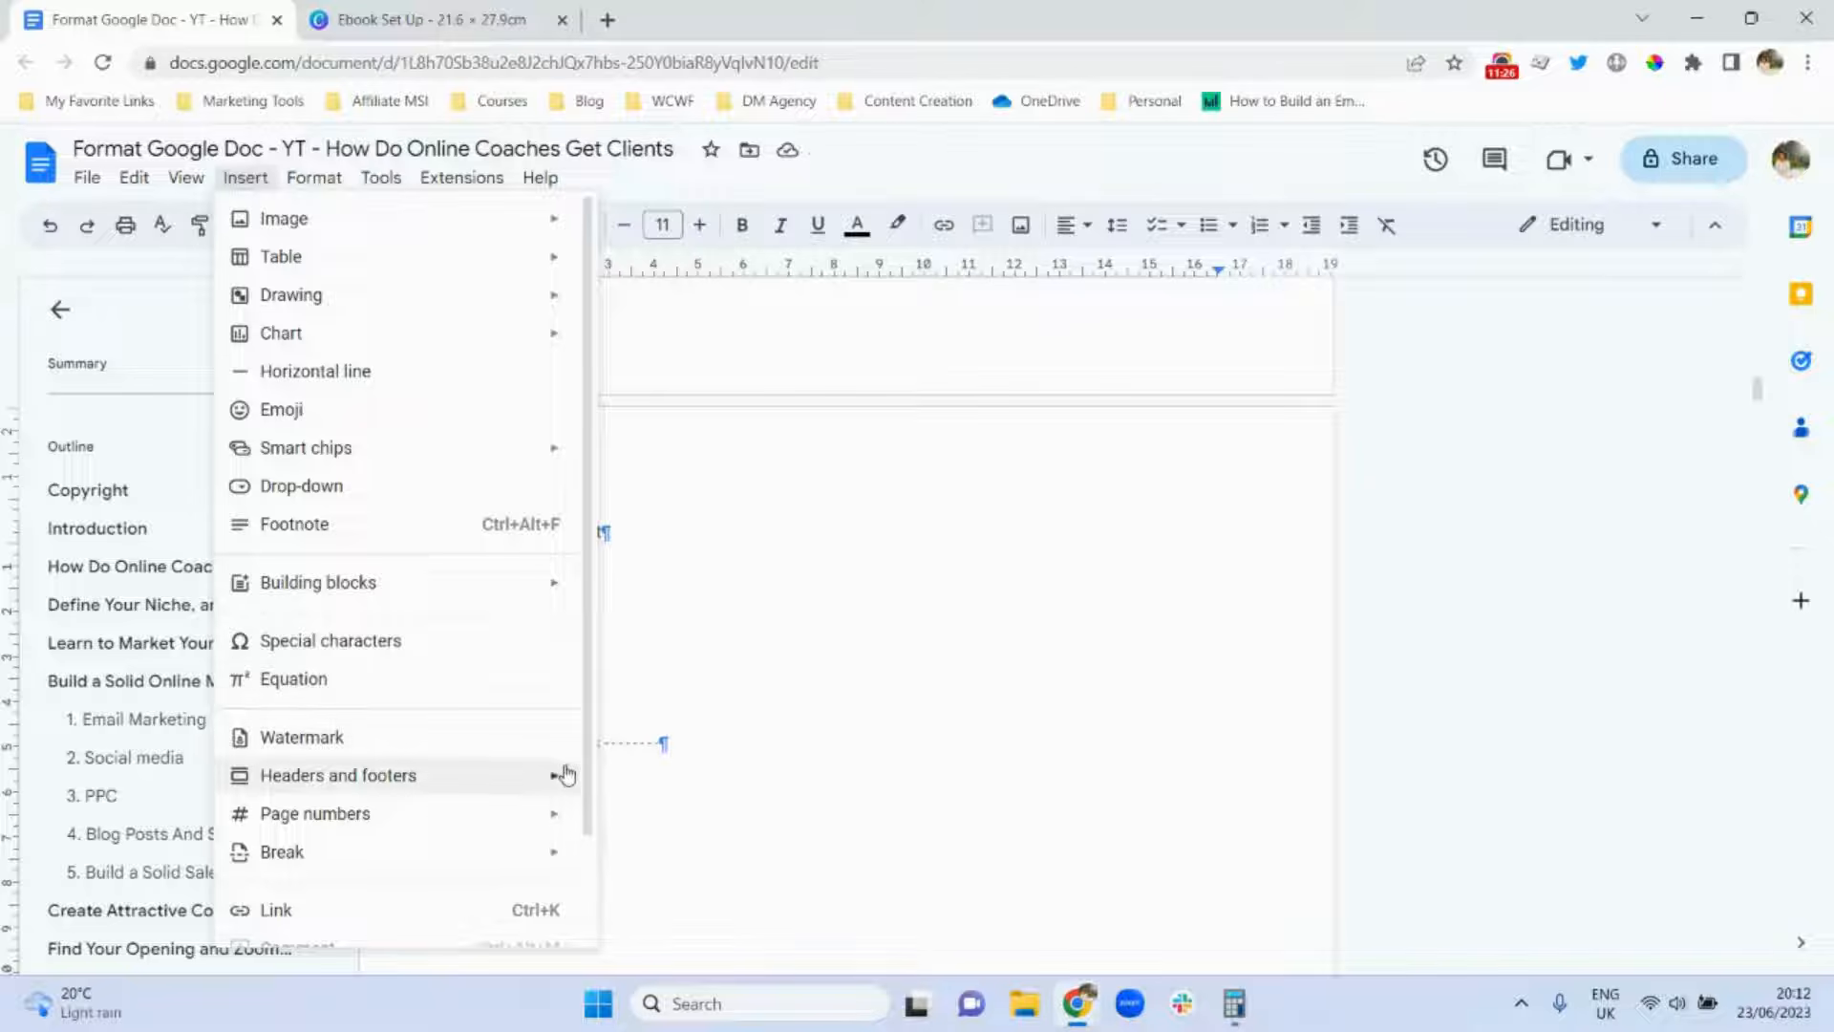
{"action": "mouse_move", "coordinate": [565, 774]}
{"action": "scroll", "coordinate": [581, 889], "scroll_direction": "down", "scroll_amount": 2}
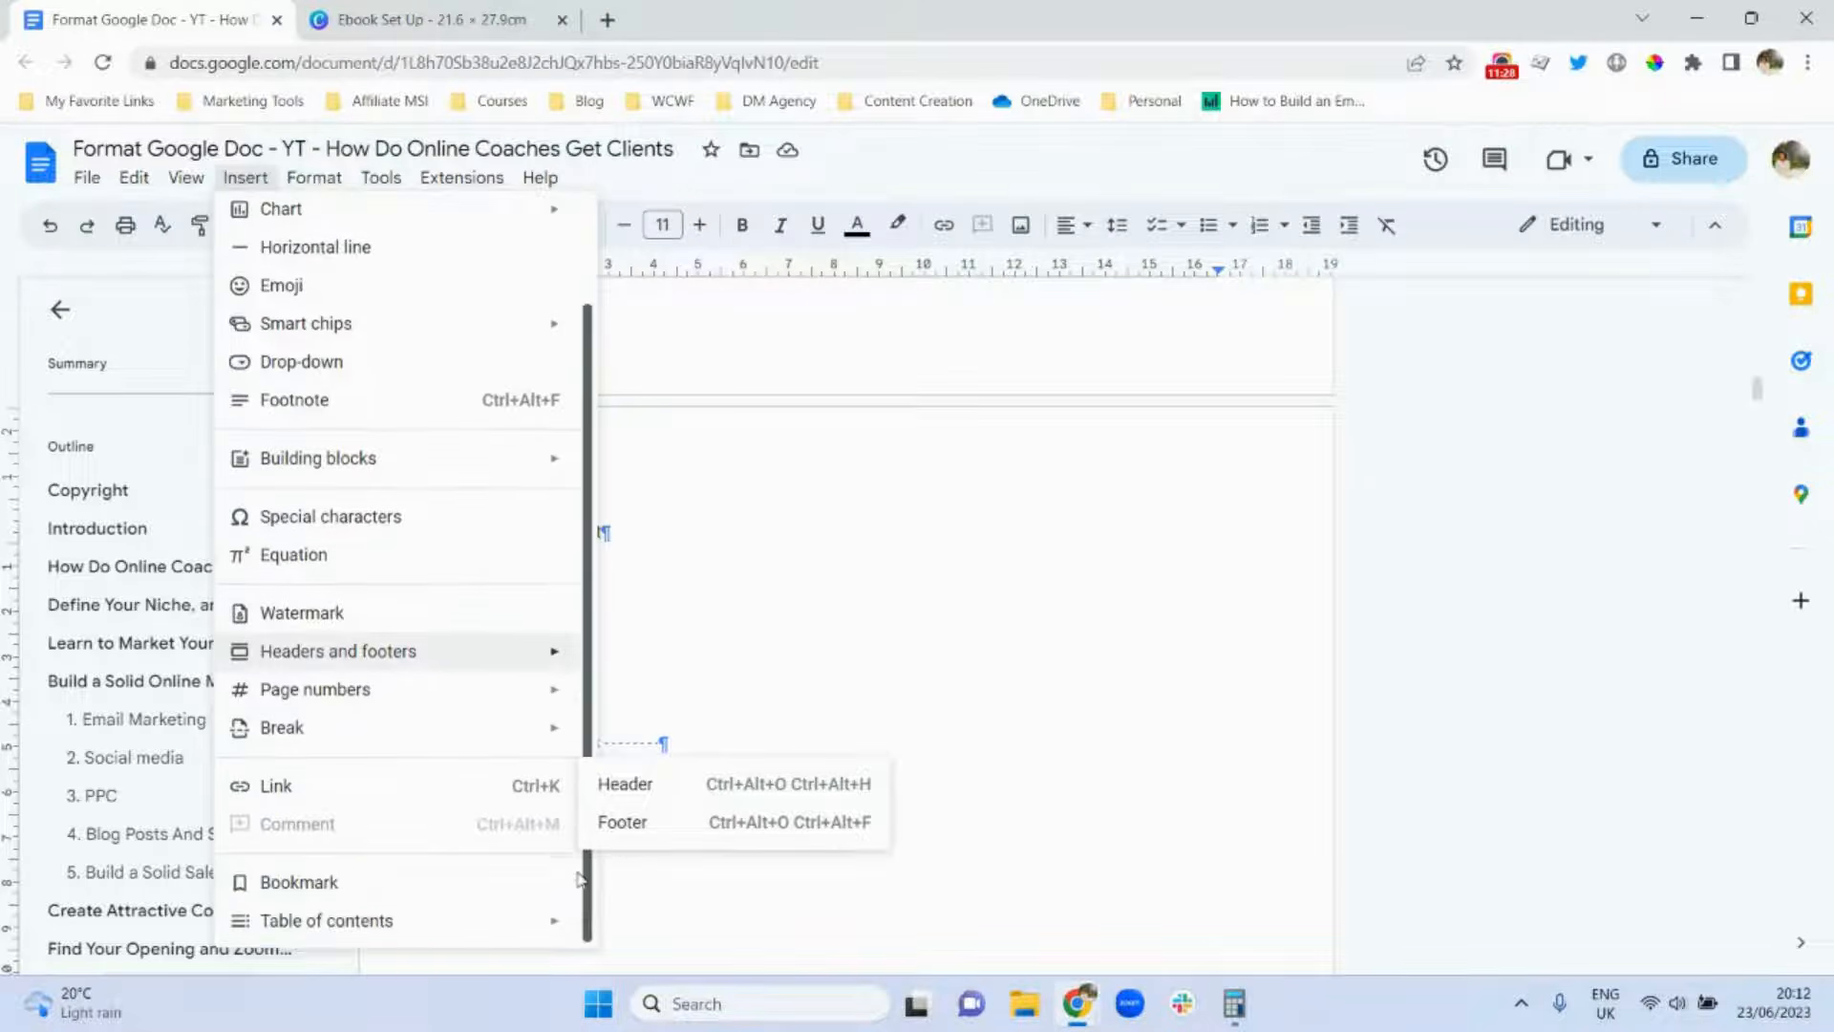
{"action": "mouse_move", "coordinate": [428, 933]}
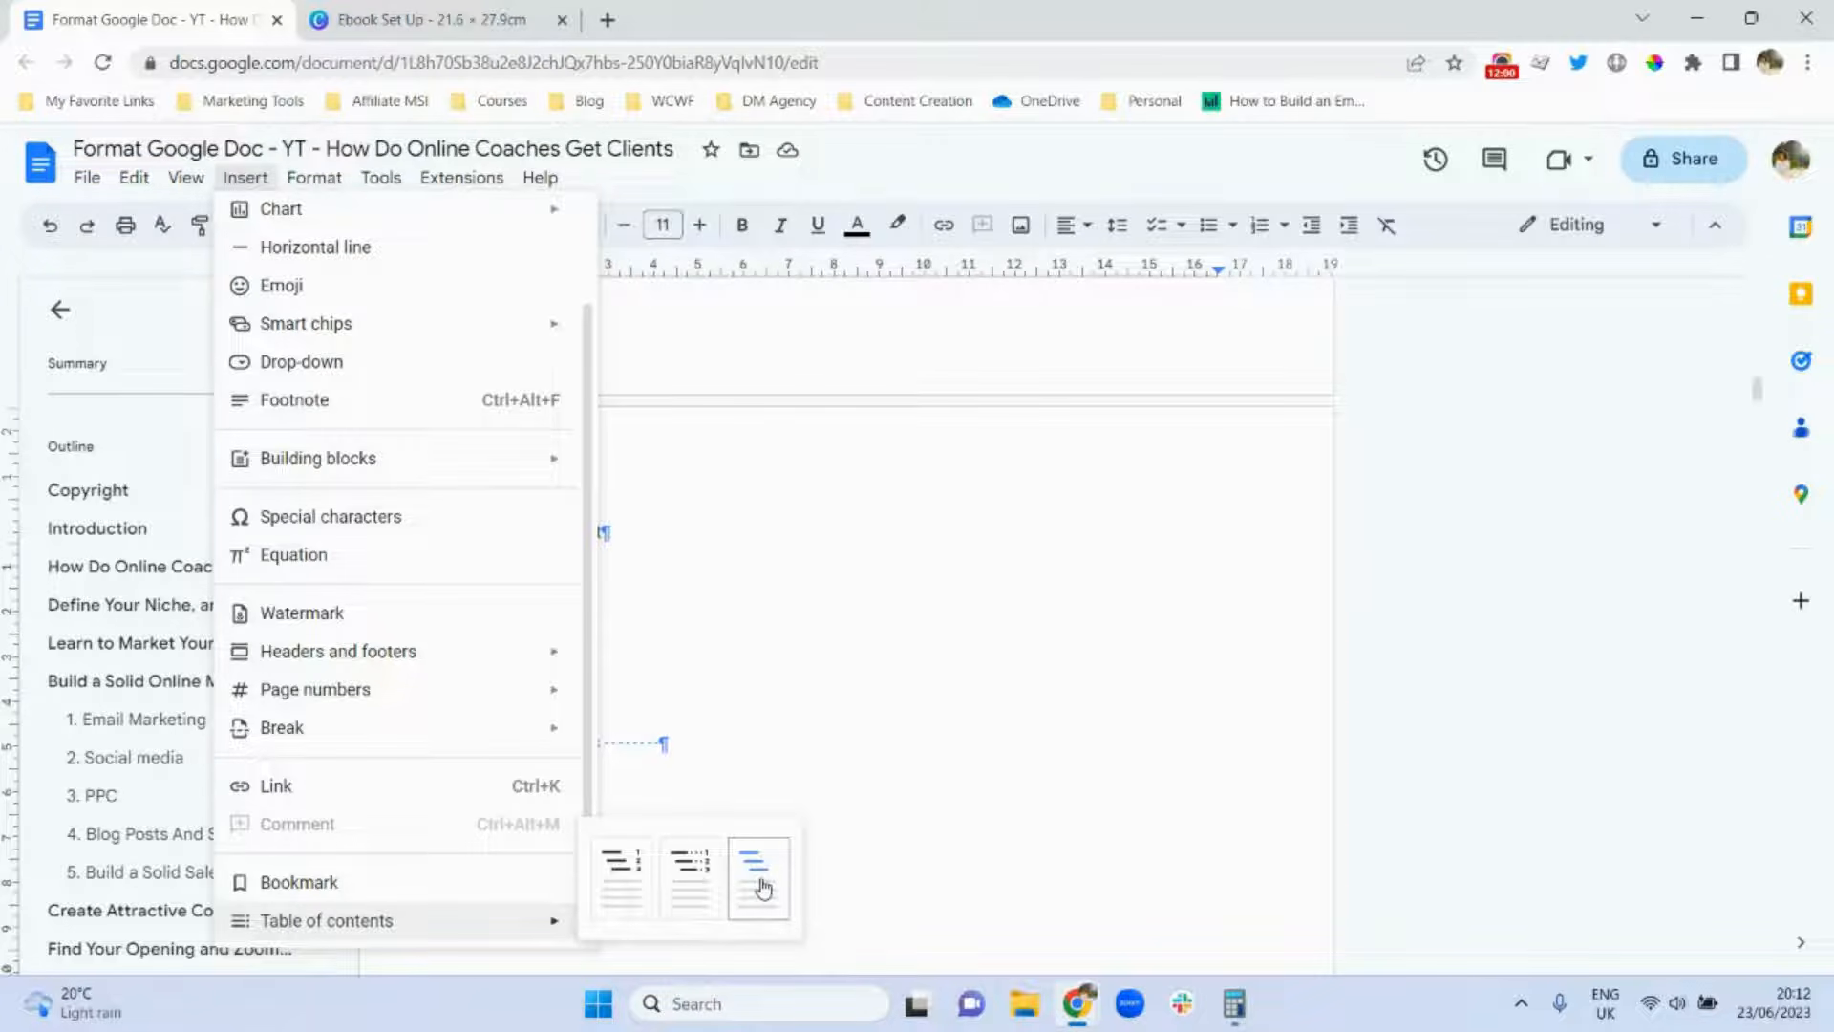
Insert the blue-links table of contents, Copyright through References, below the Table of Content title.
{"action": "left_click", "coordinate": [763, 887]}
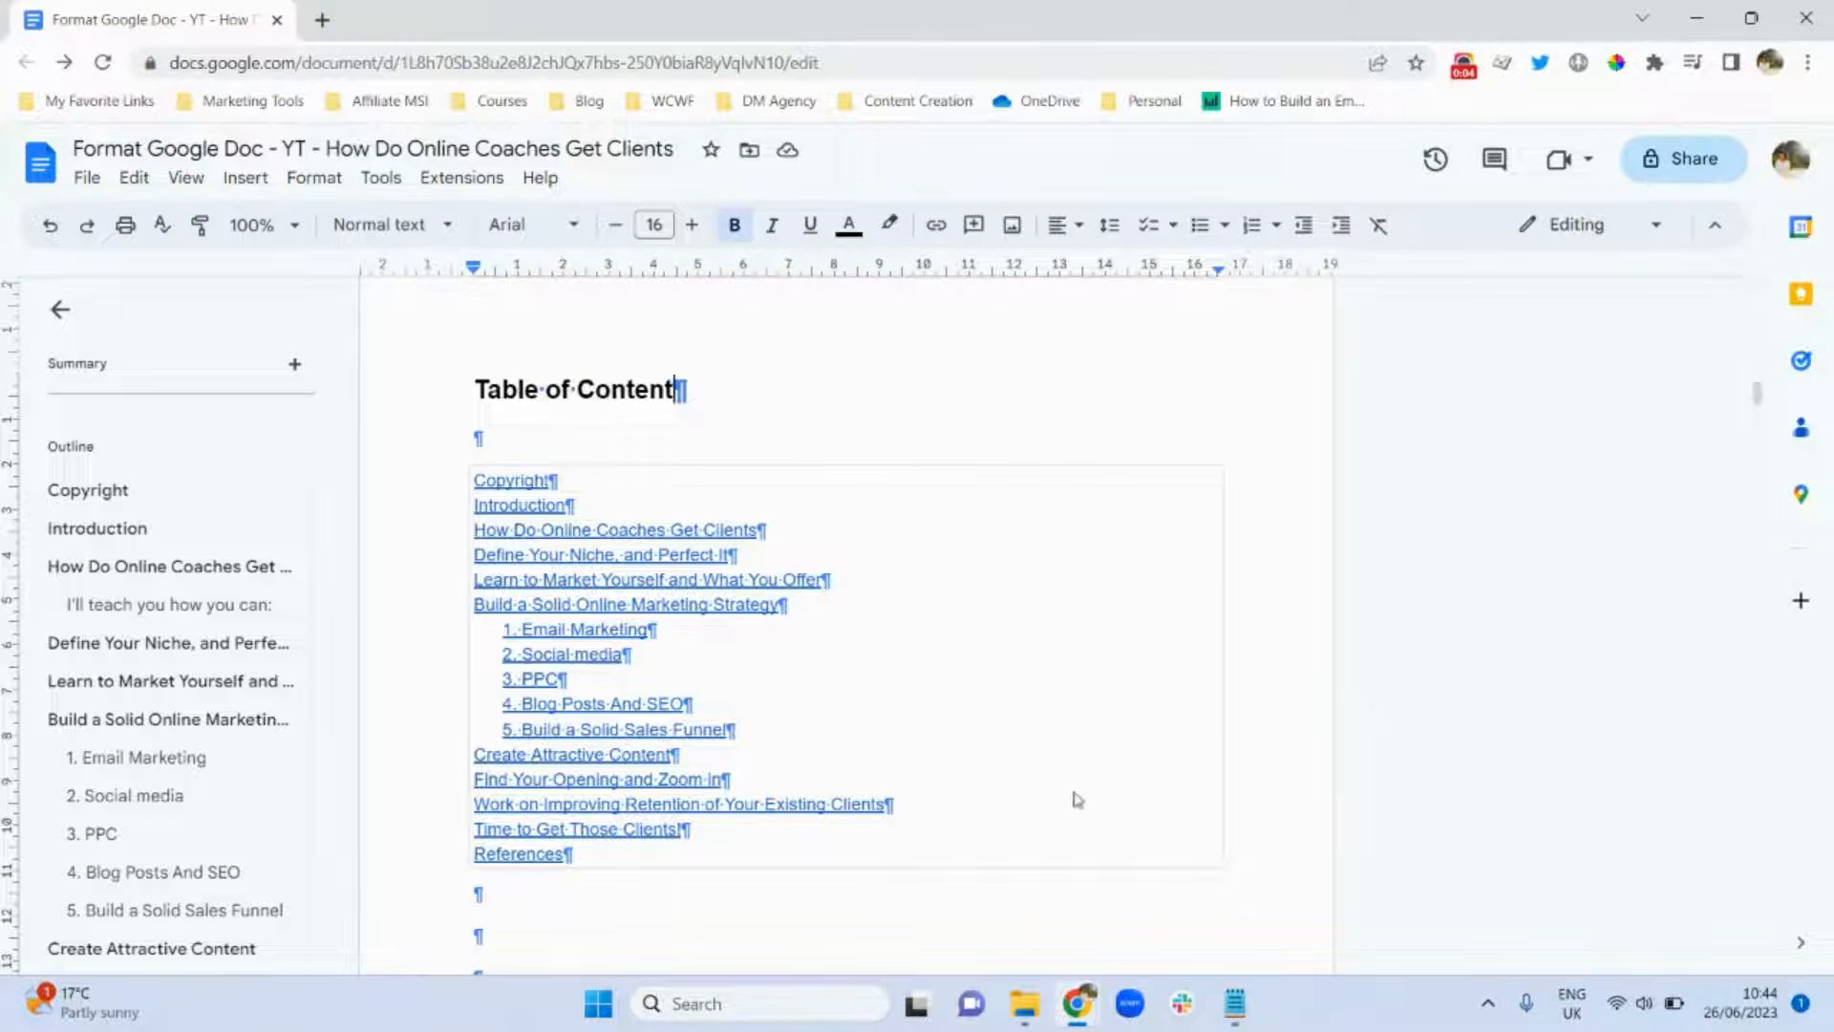
{"action": "left_click", "coordinate": [961, 497]}
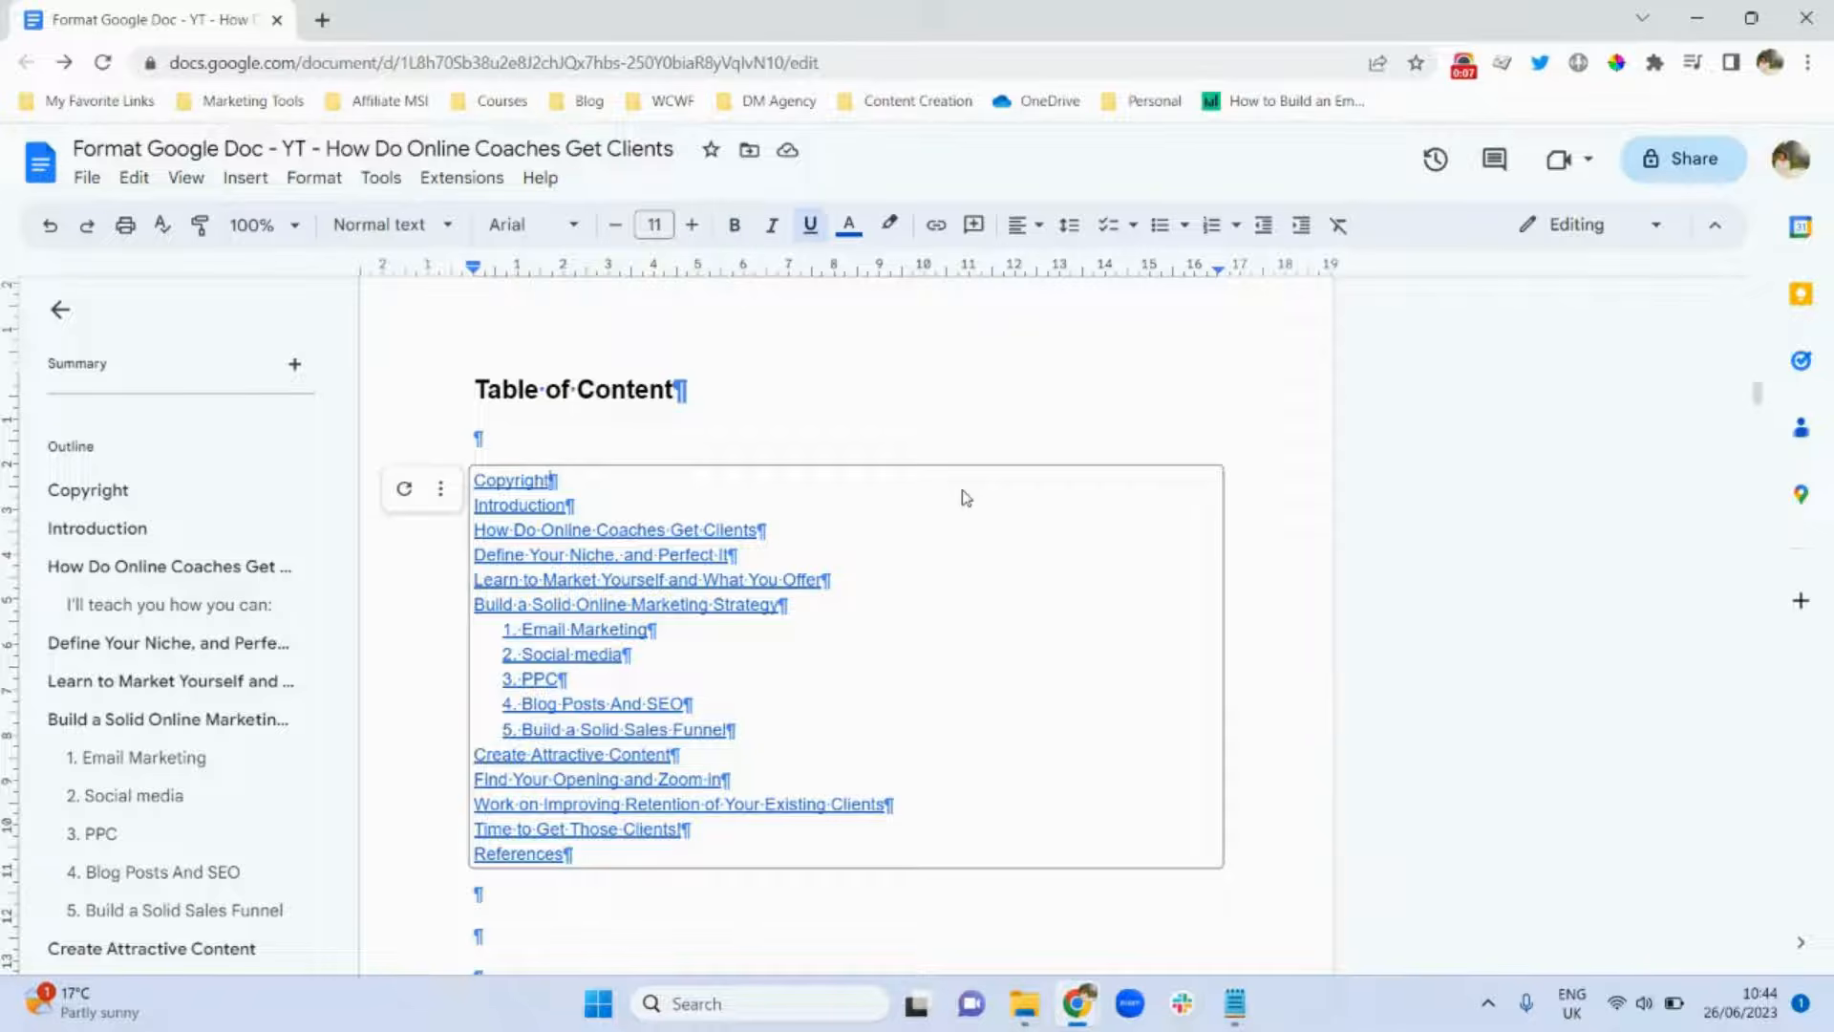
{"action": "left_click", "coordinate": [441, 489]}
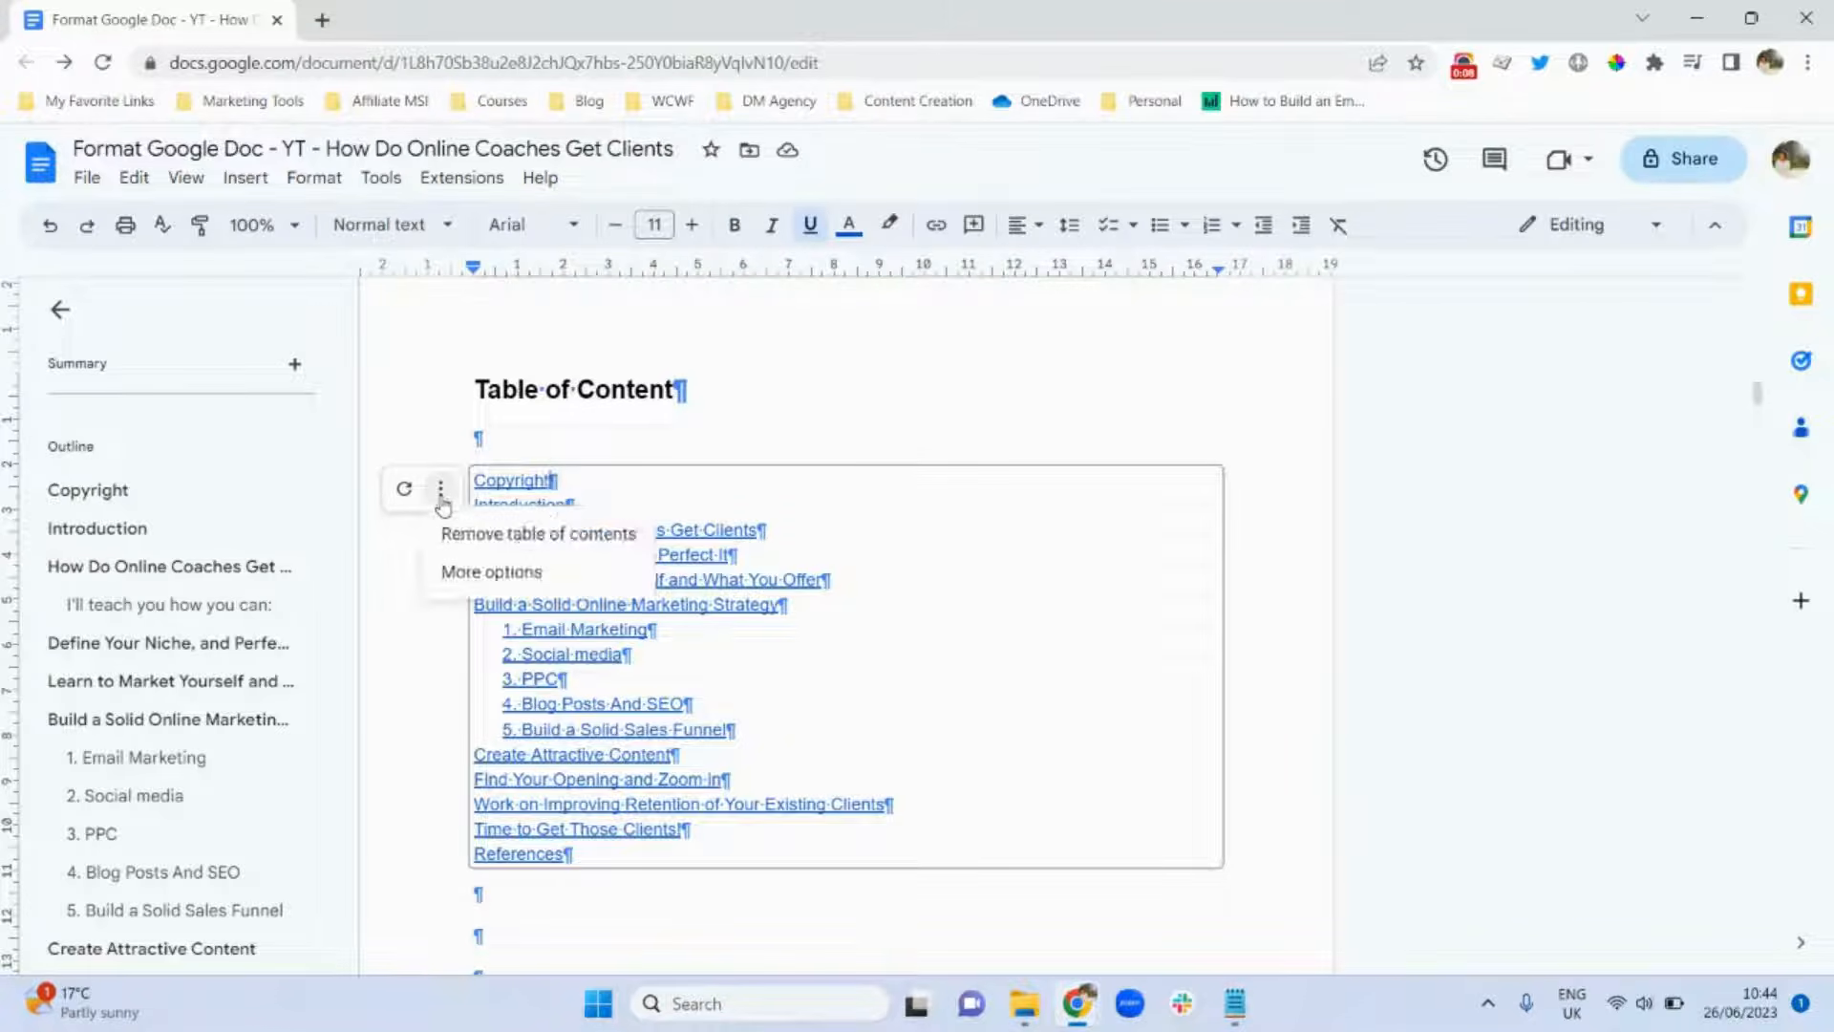
{"action": "left_click", "coordinate": [497, 573]}
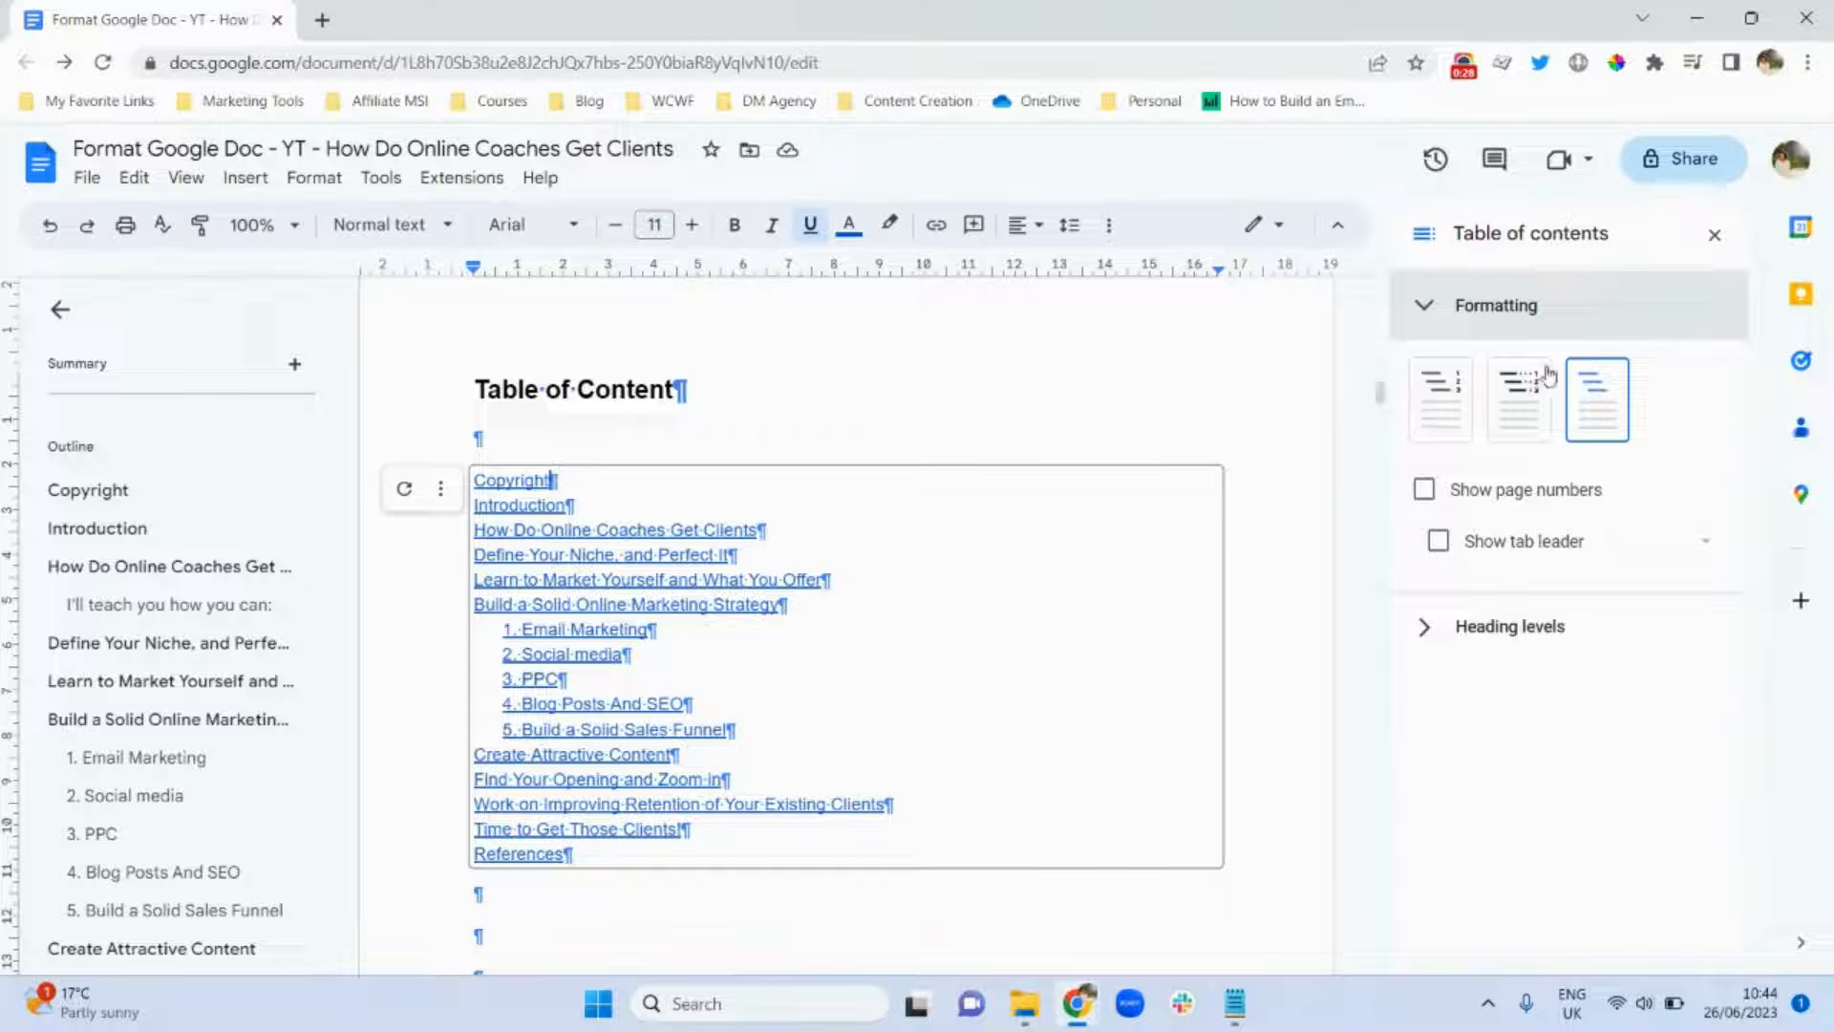
{"action": "left_click", "coordinate": [1442, 421]}
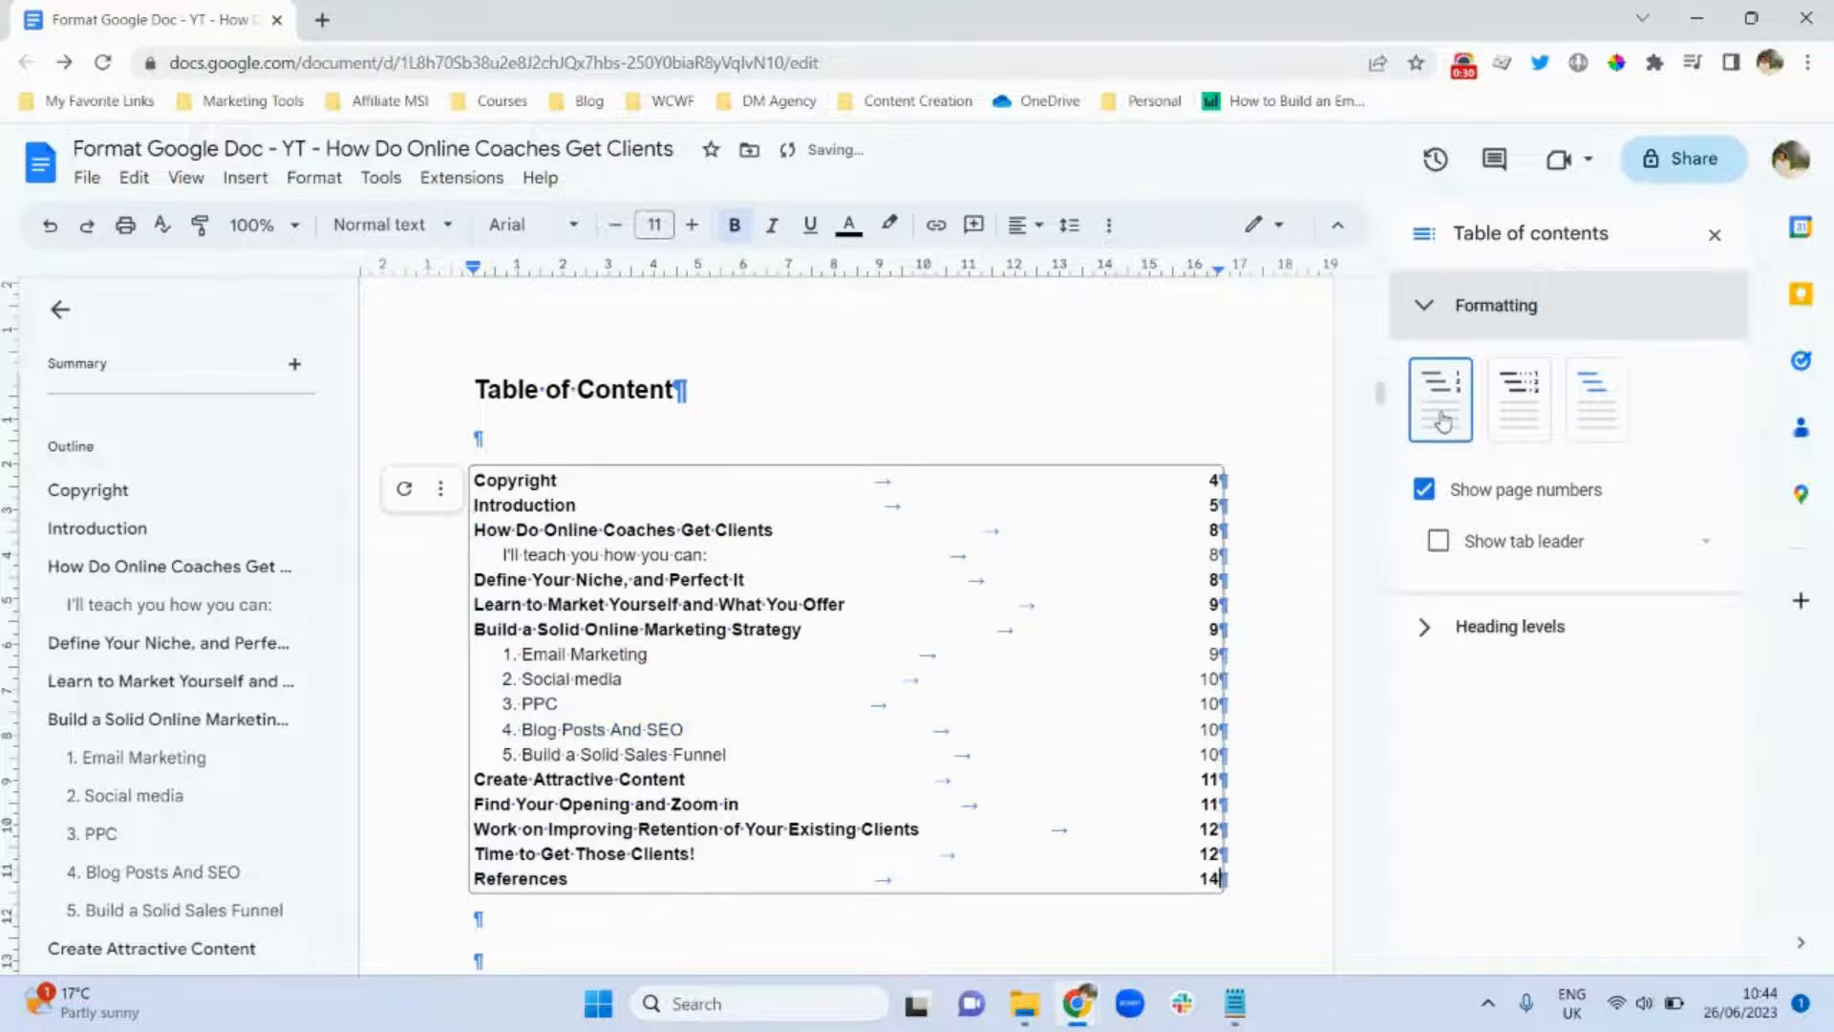
{"action": "left_click", "coordinate": [1518, 382]}
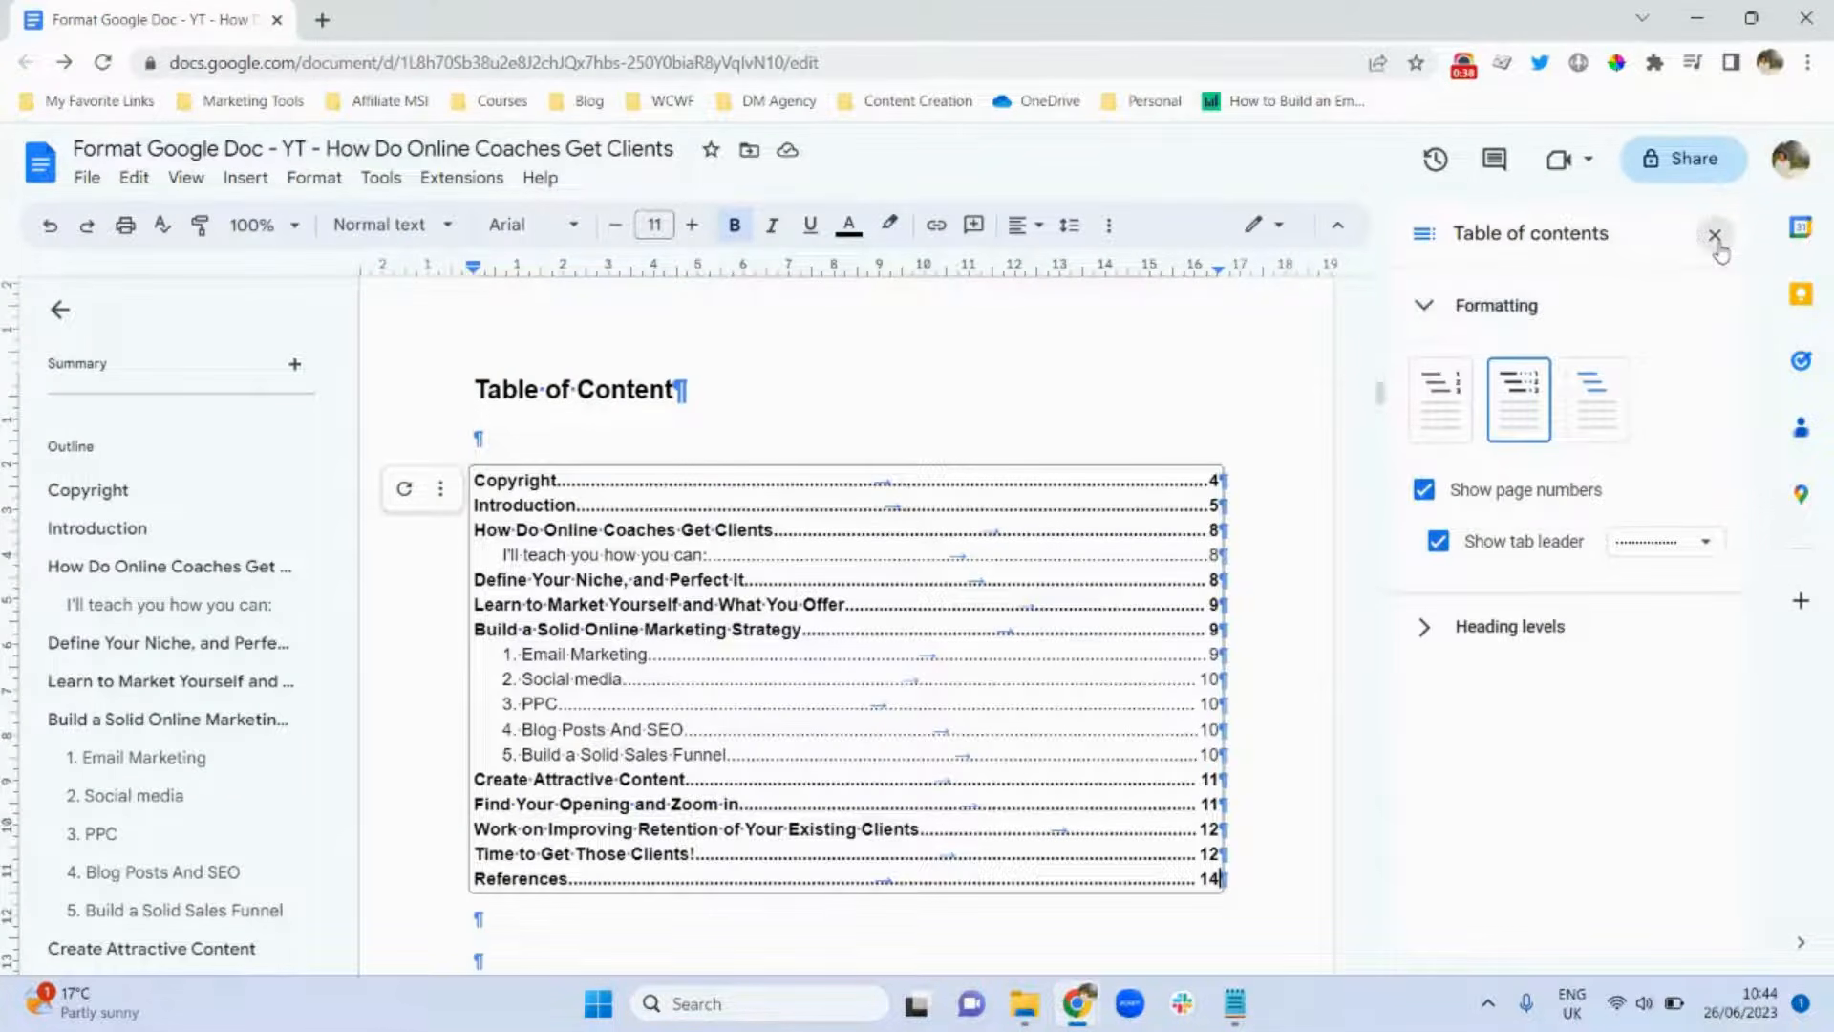
{"action": "left_click", "coordinate": [1716, 246]}
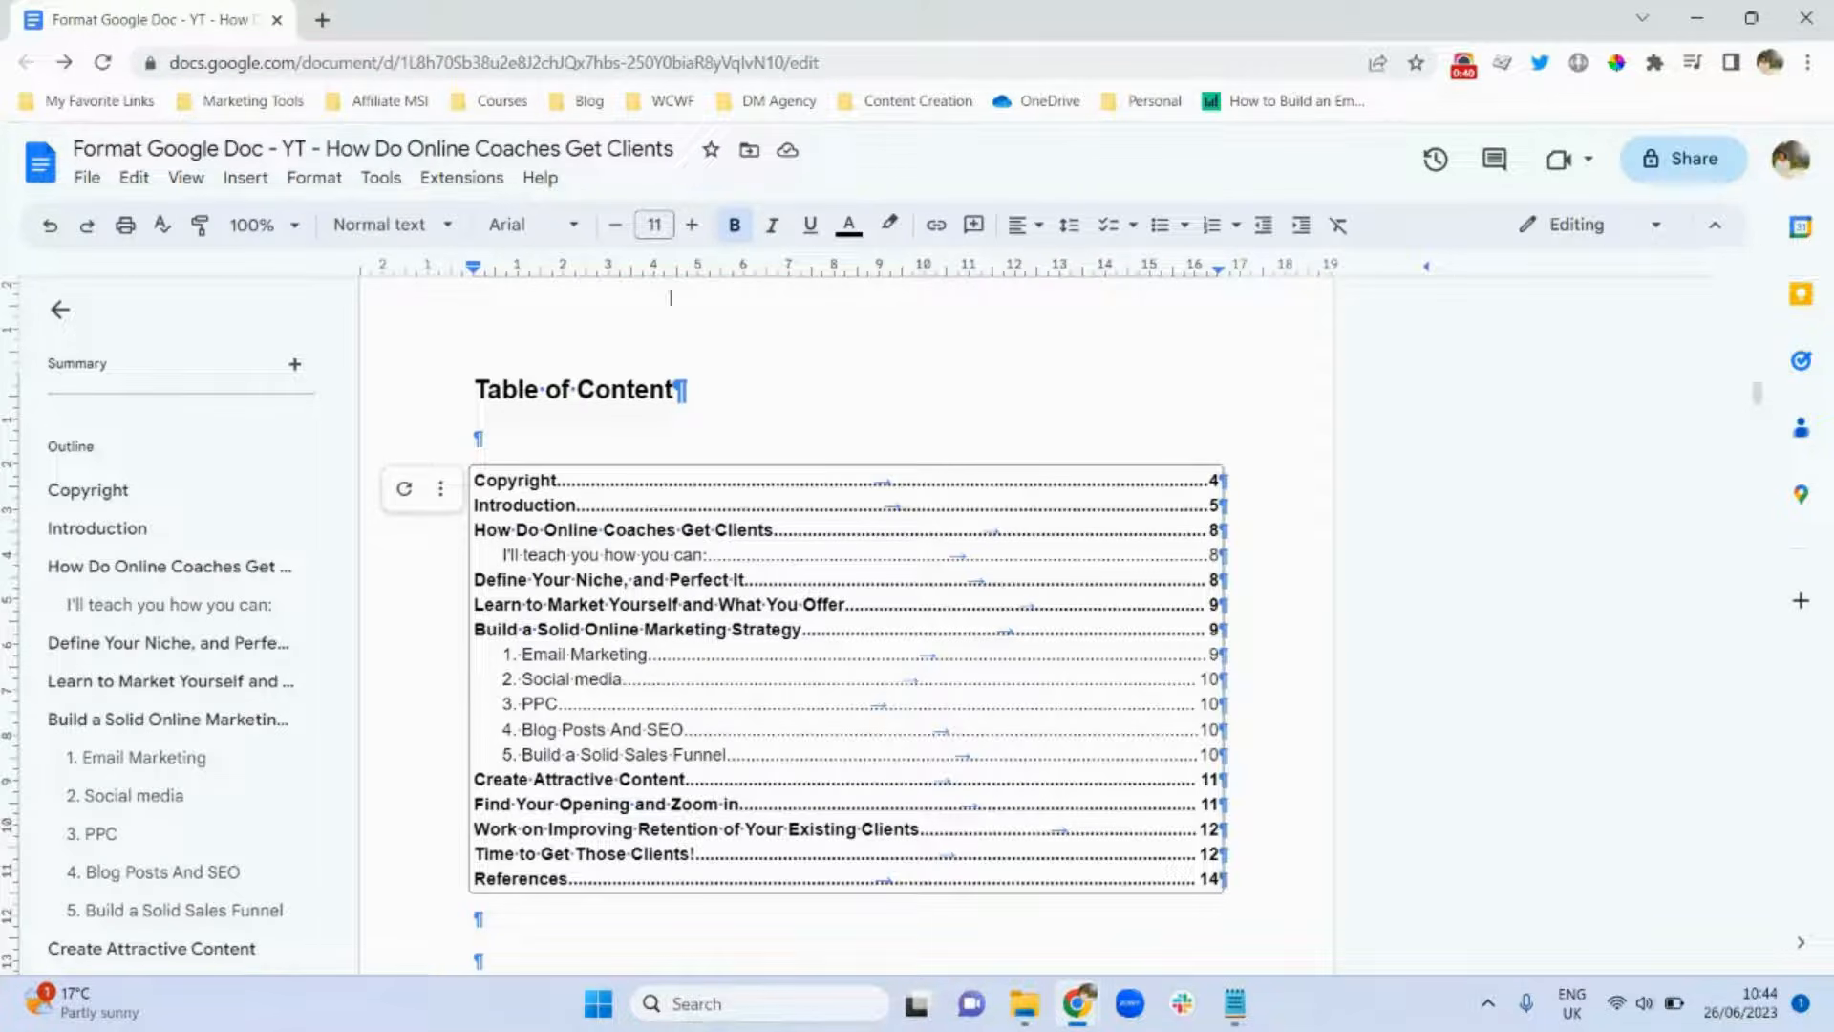
{"action": "left_click", "coordinate": [46, 234]}
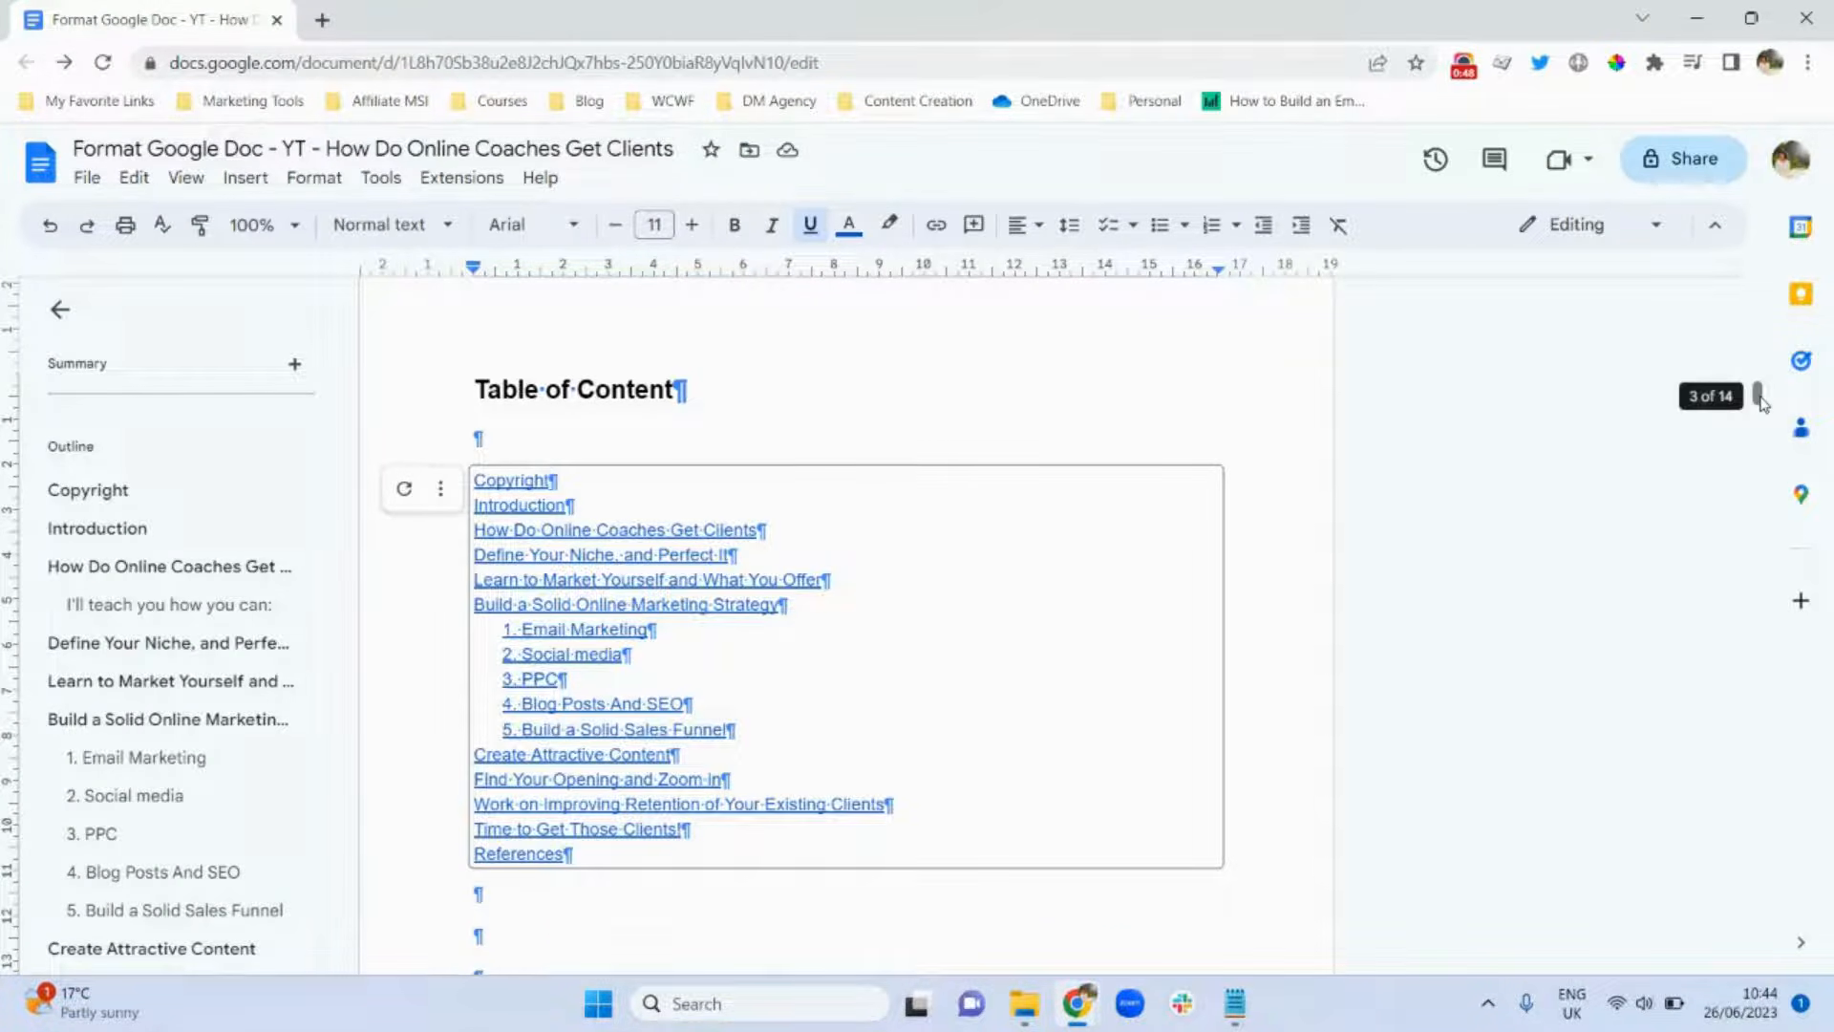
{"action": "left_click_drag", "start_coordinate": [1760, 399], "coordinate": [1744, 659]}
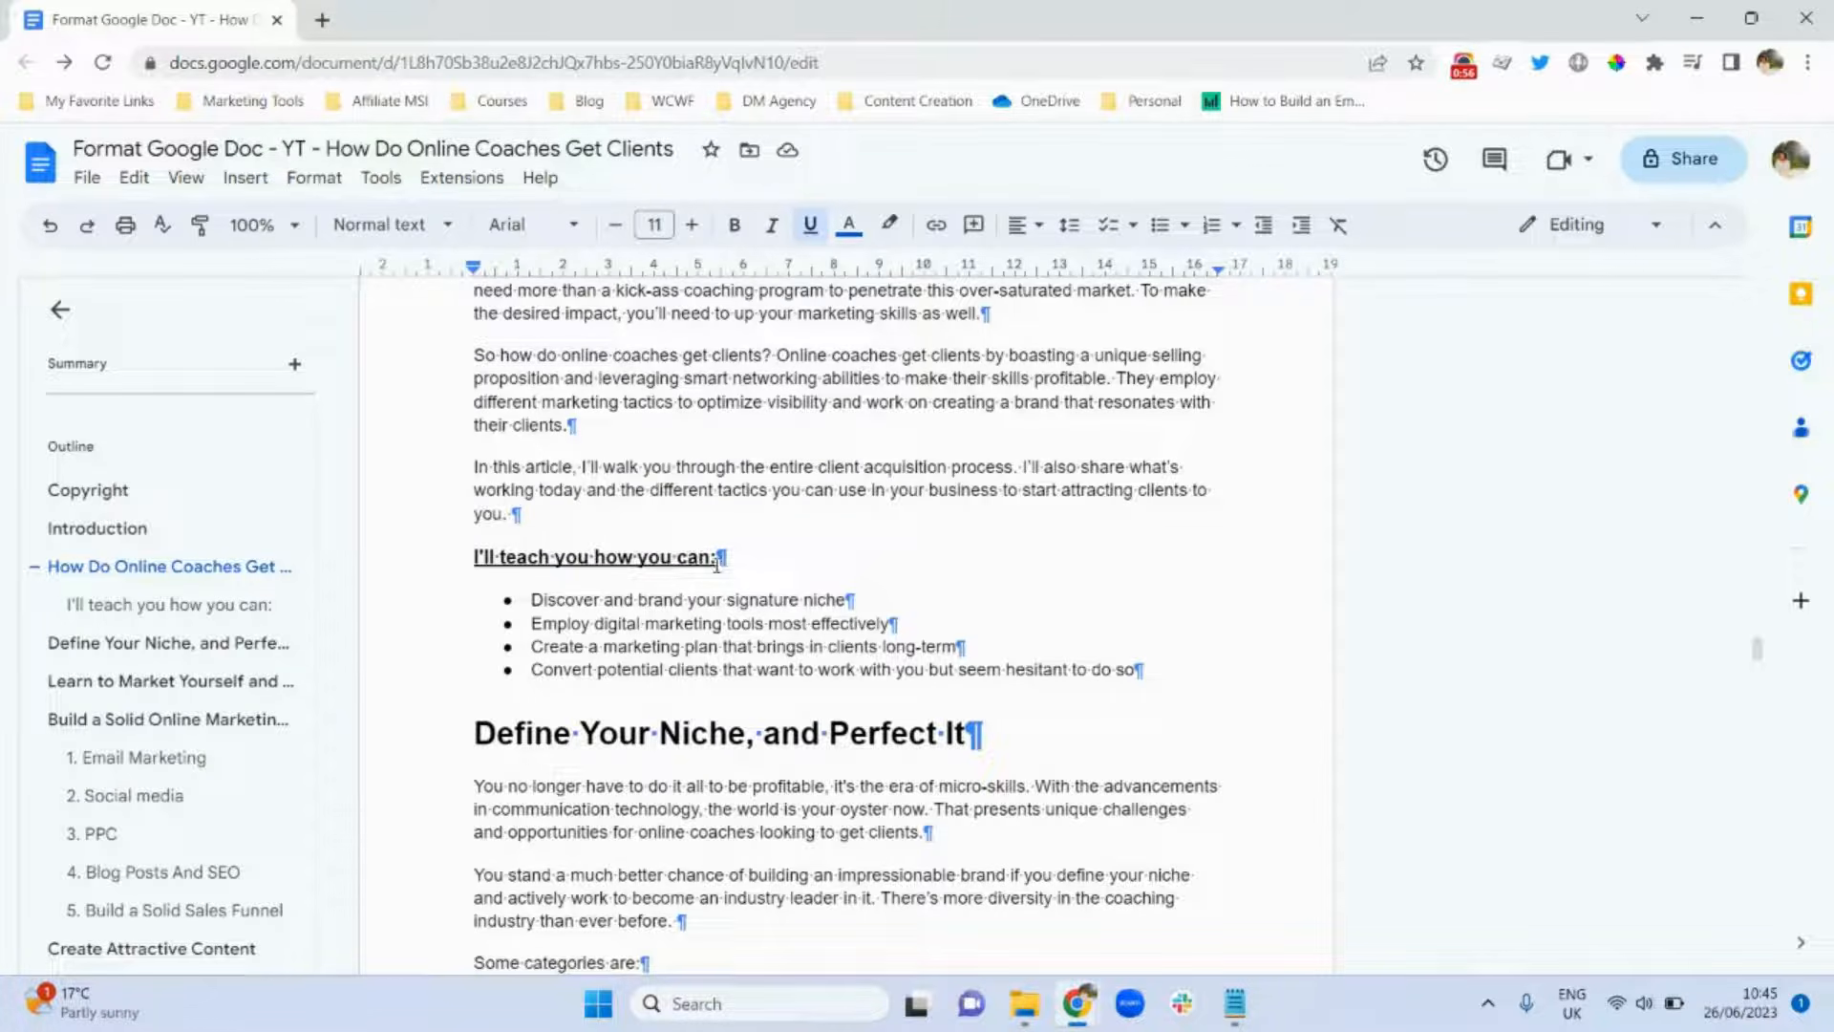
{"action": "left_click", "coordinate": [719, 558]}
{"action": "left_click_drag", "start_coordinate": [719, 558], "coordinate": [468, 559]}
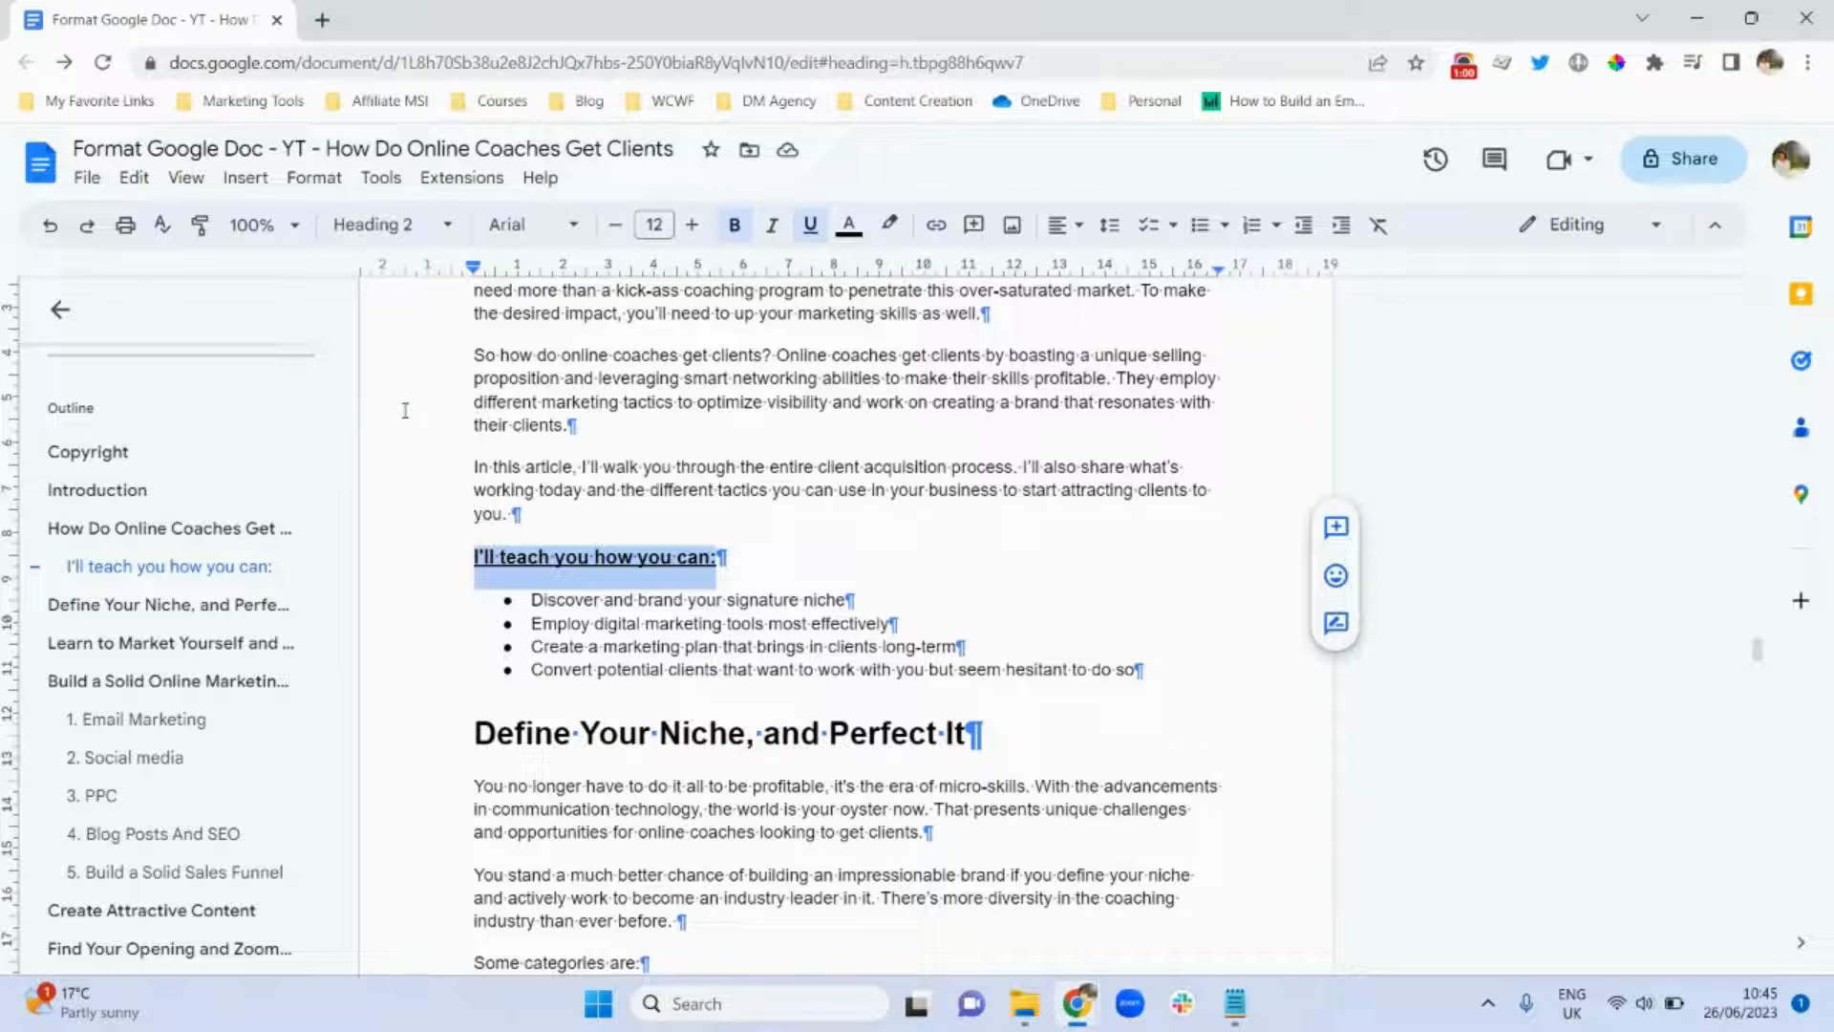
{"action": "left_click", "coordinate": [387, 224]}
{"action": "left_click", "coordinate": [430, 286]}
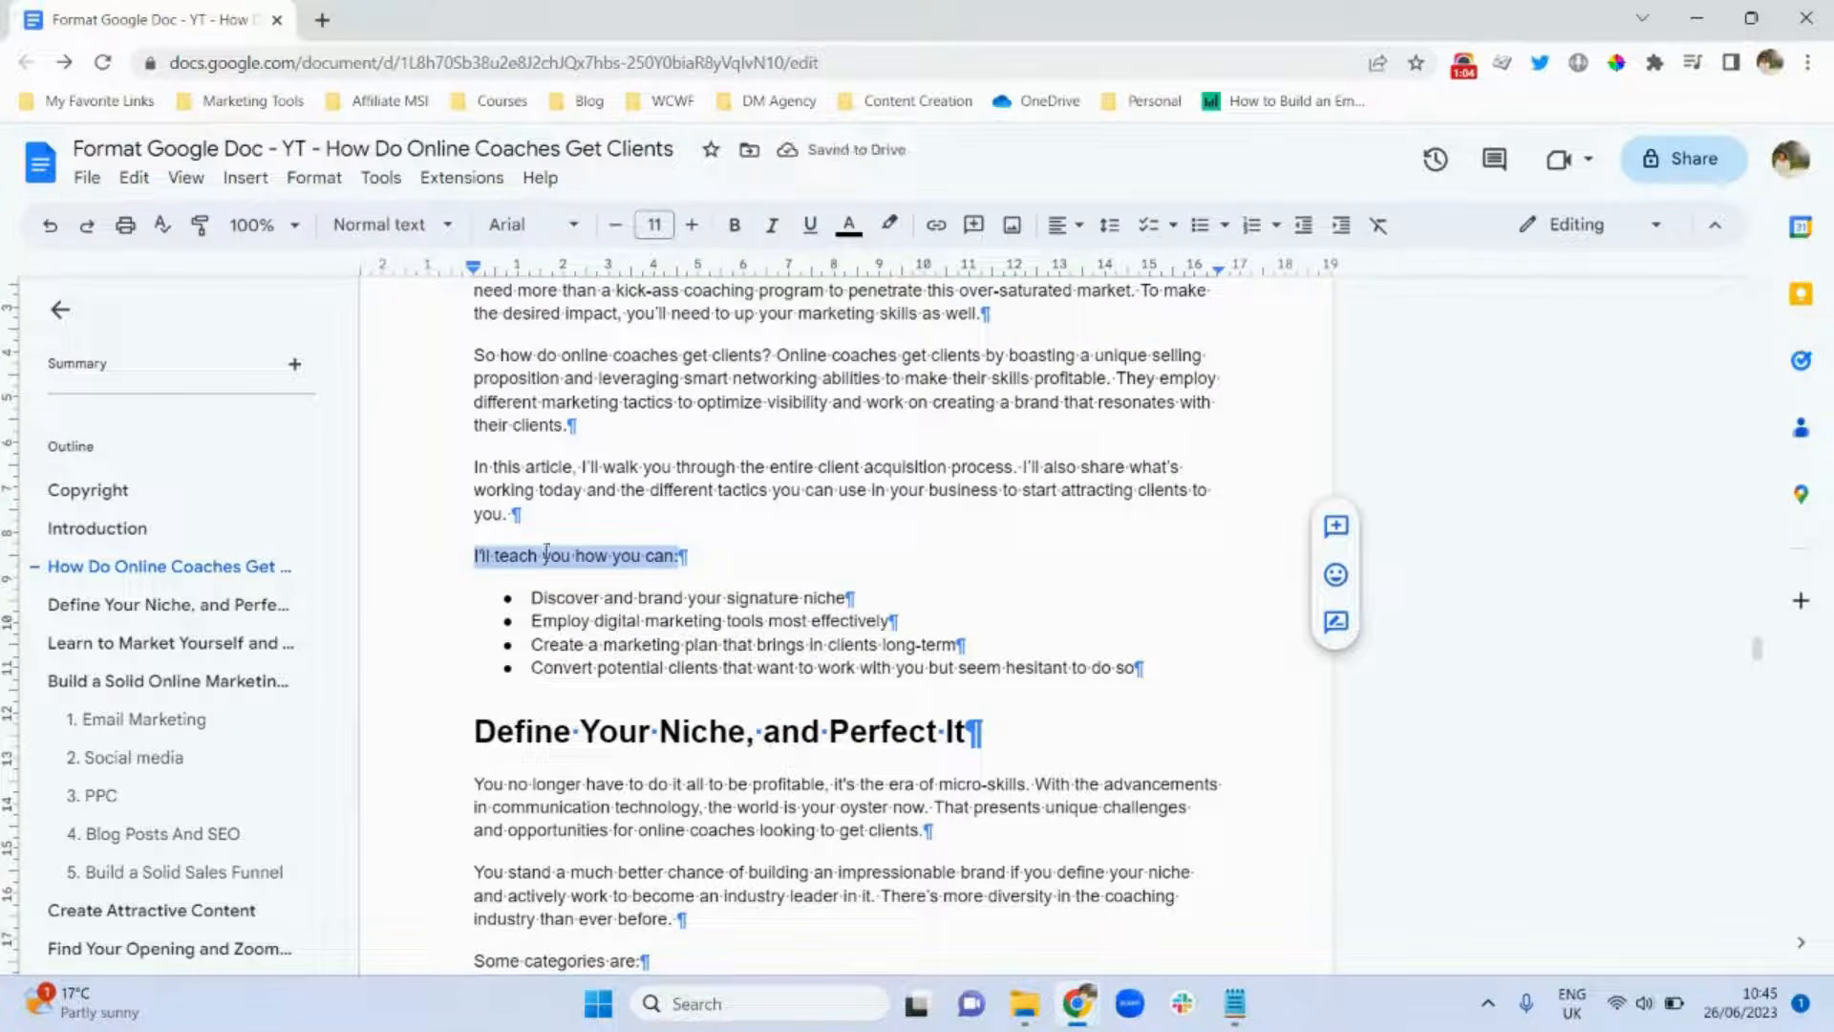
{"action": "left_click", "coordinate": [419, 233]}
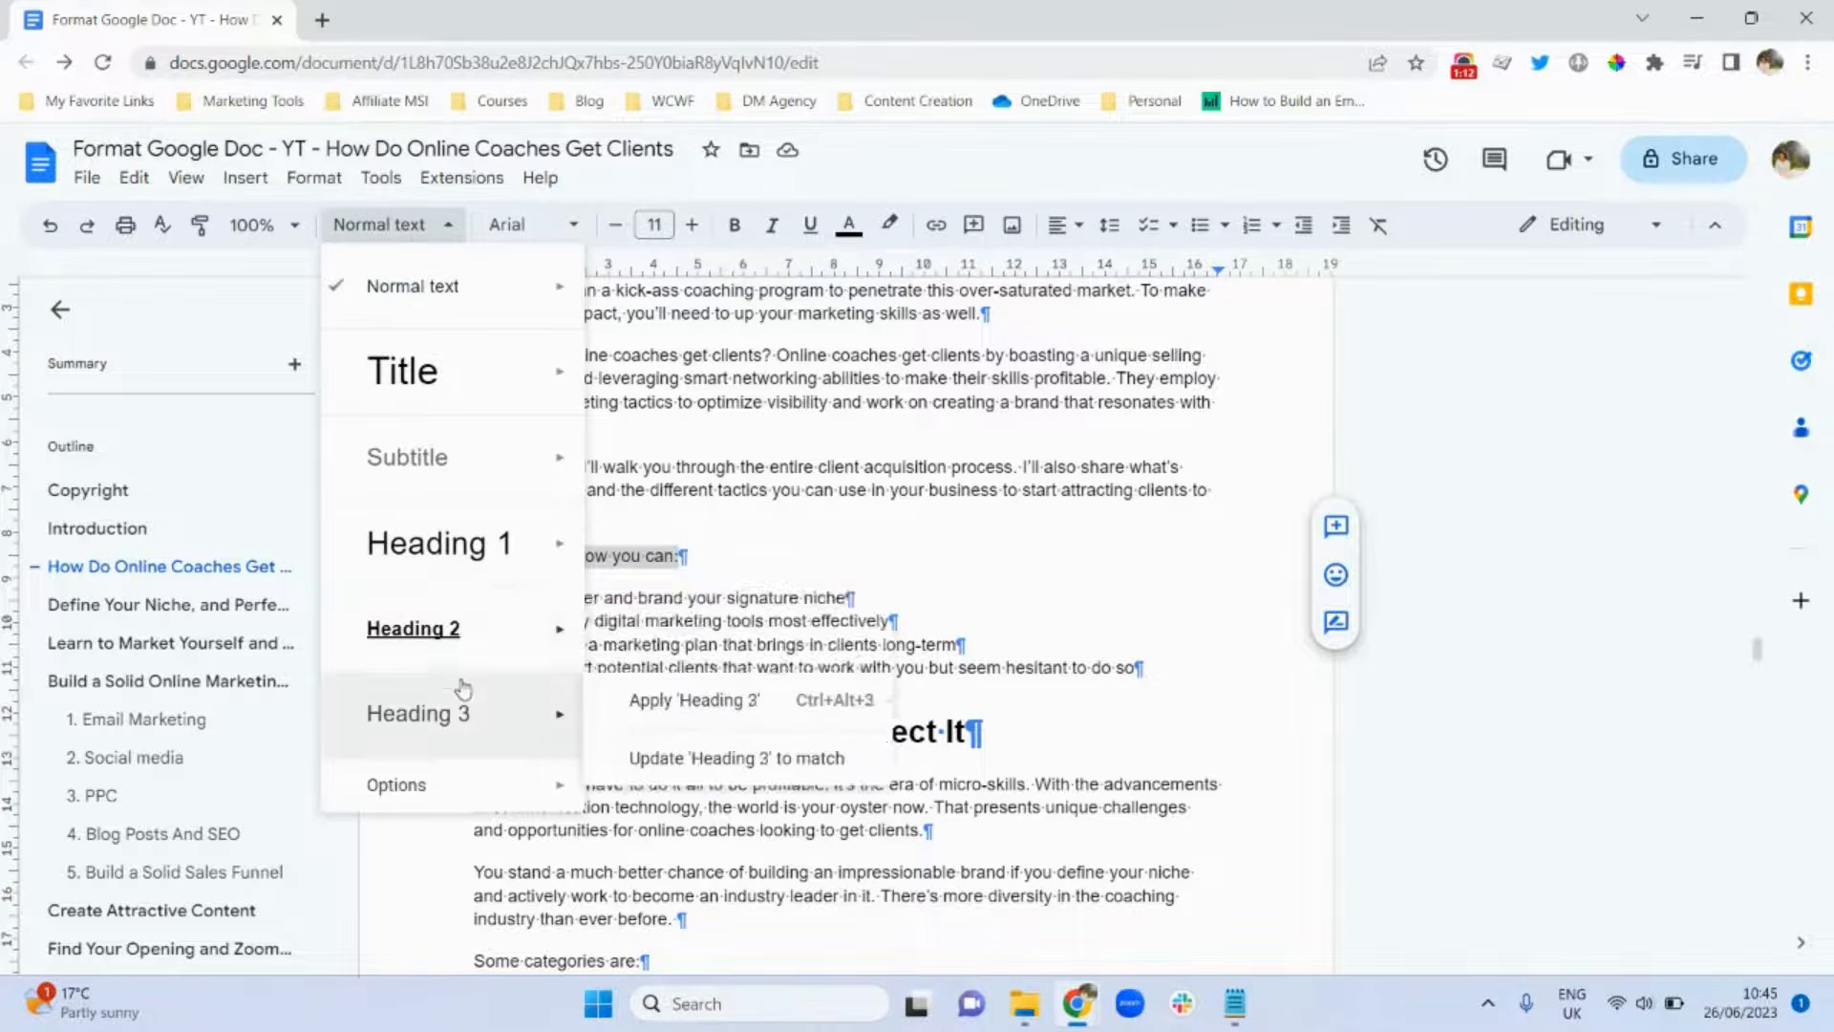
{"action": "left_click", "coordinate": [469, 626]}
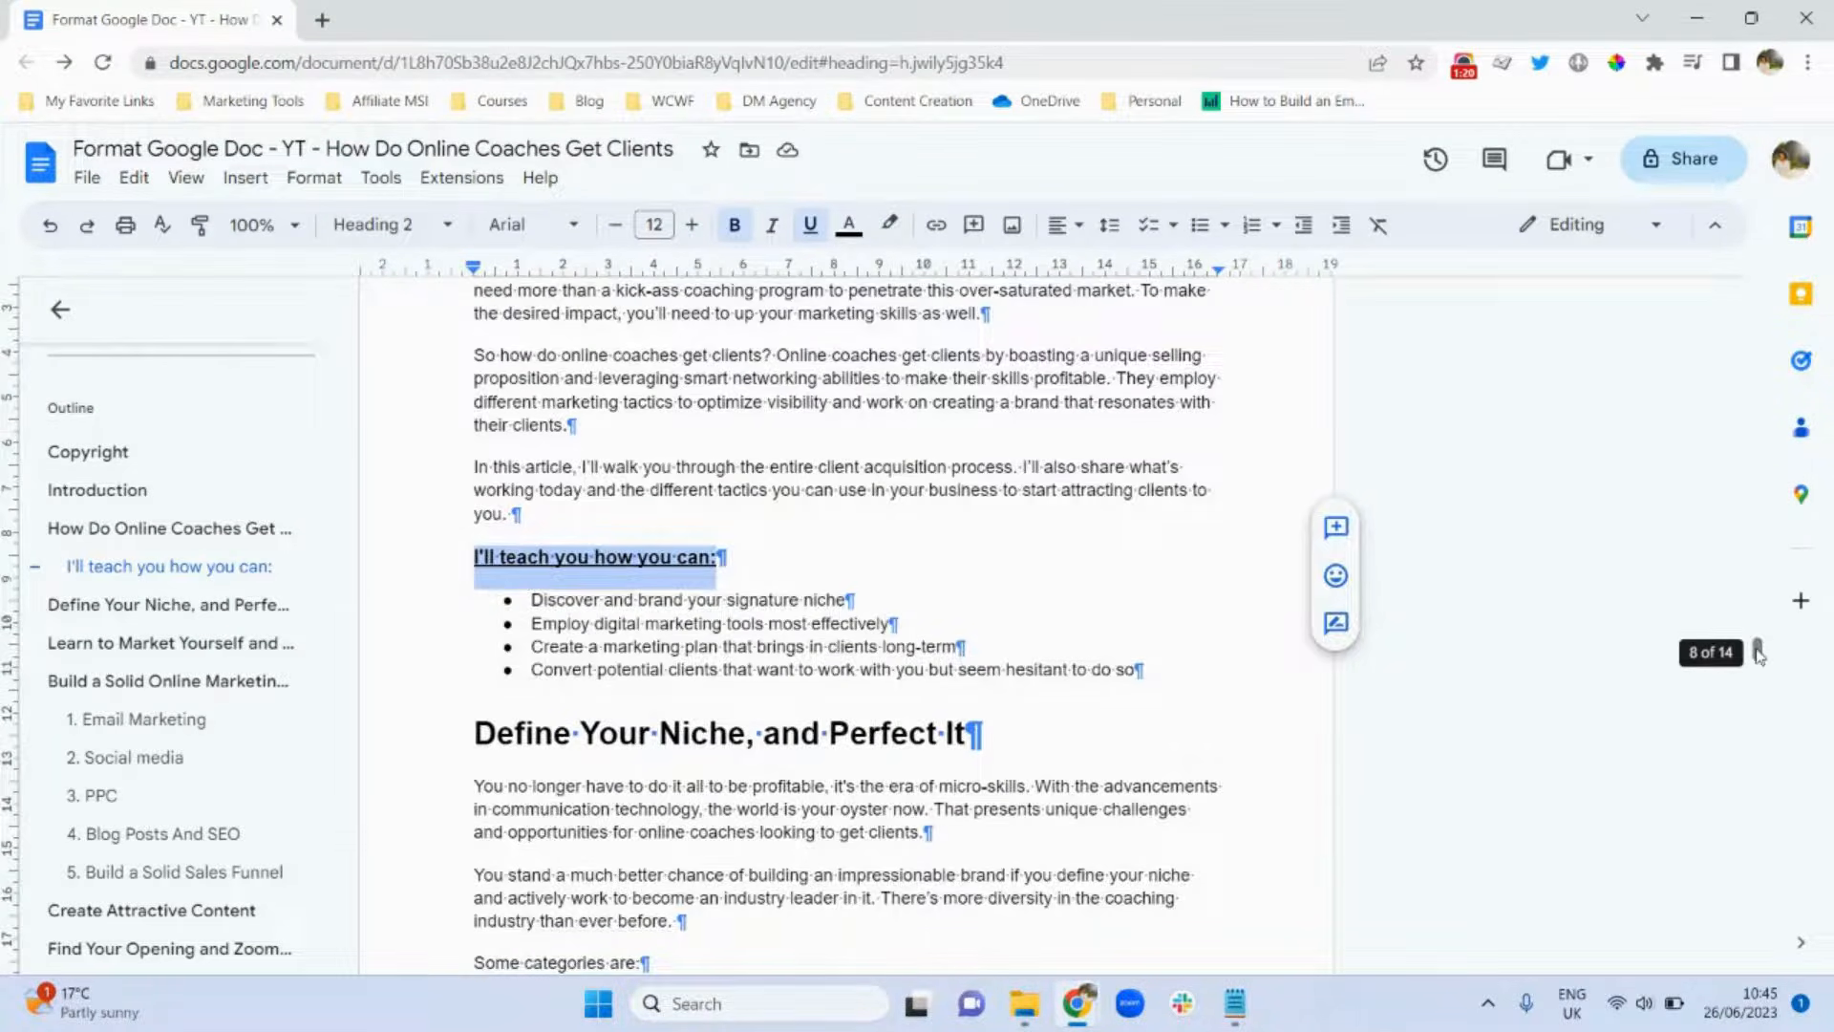
{"action": "left_click_drag", "start_coordinate": [1757, 655], "coordinate": [1757, 392]}
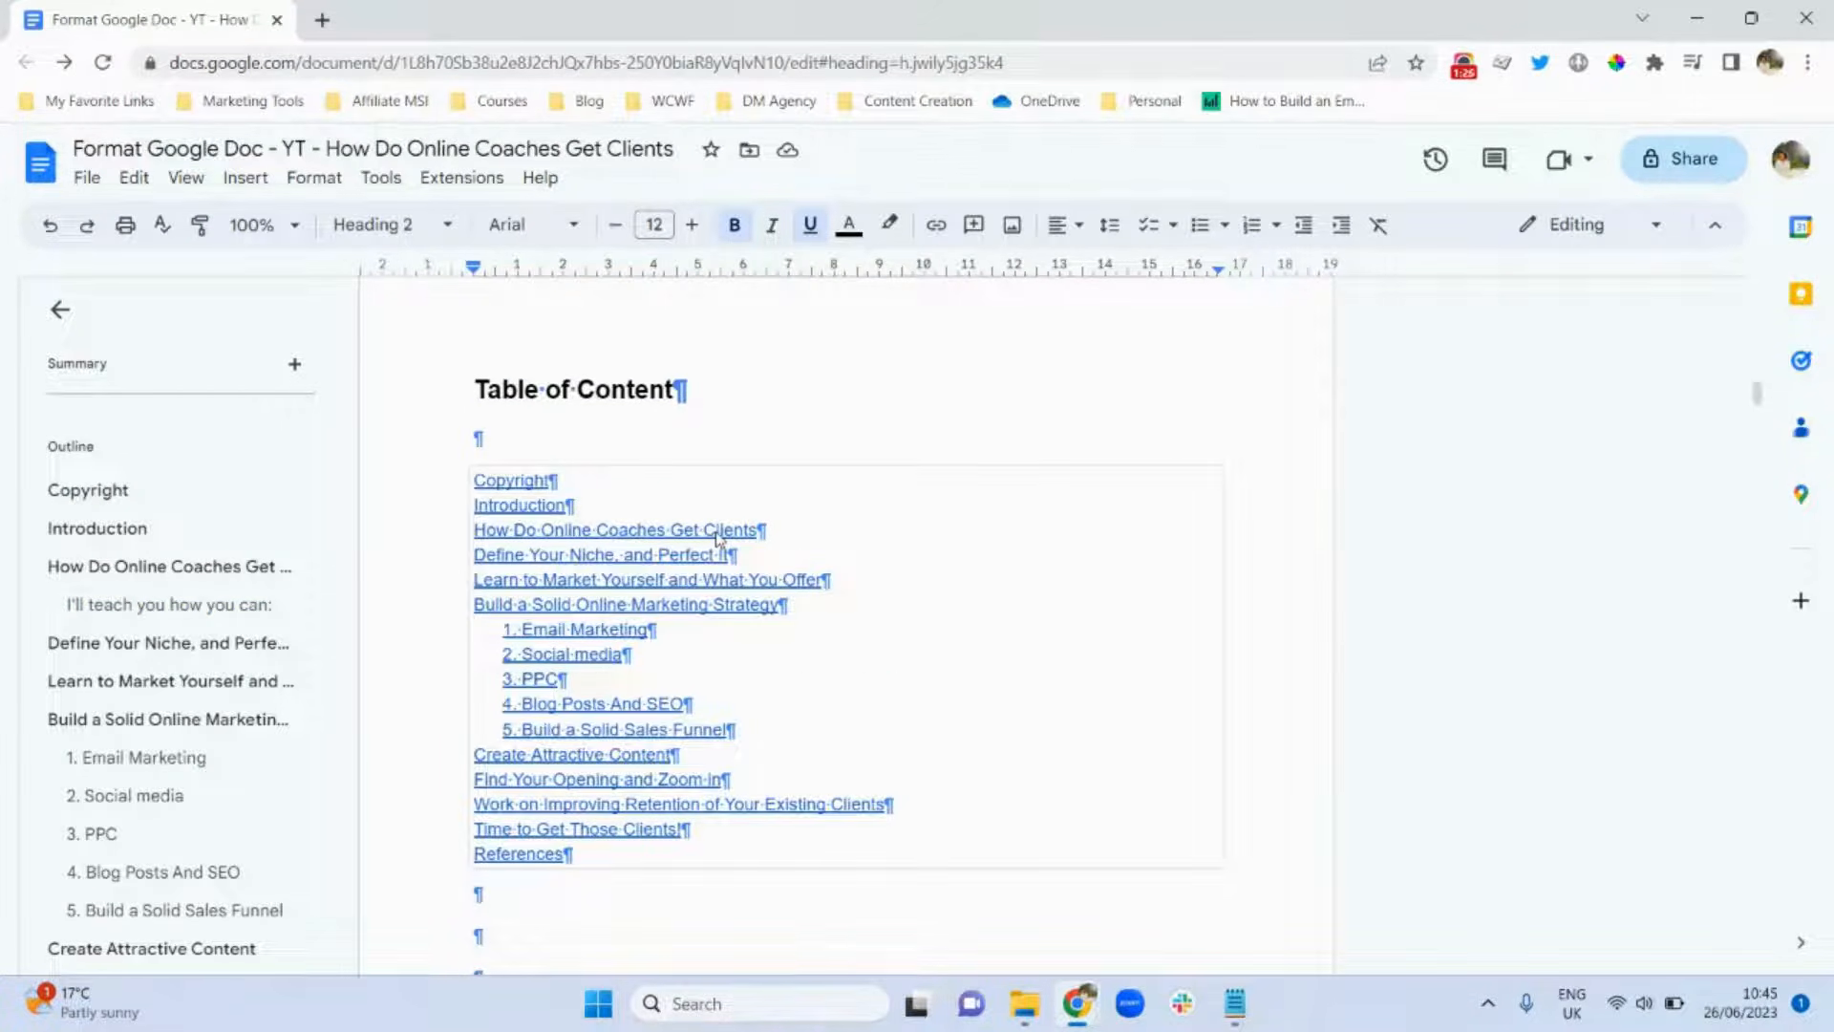
Refresh the table of contents, undo that update, and scroll up to the title page.
{"action": "left_click", "coordinate": [664, 498]}
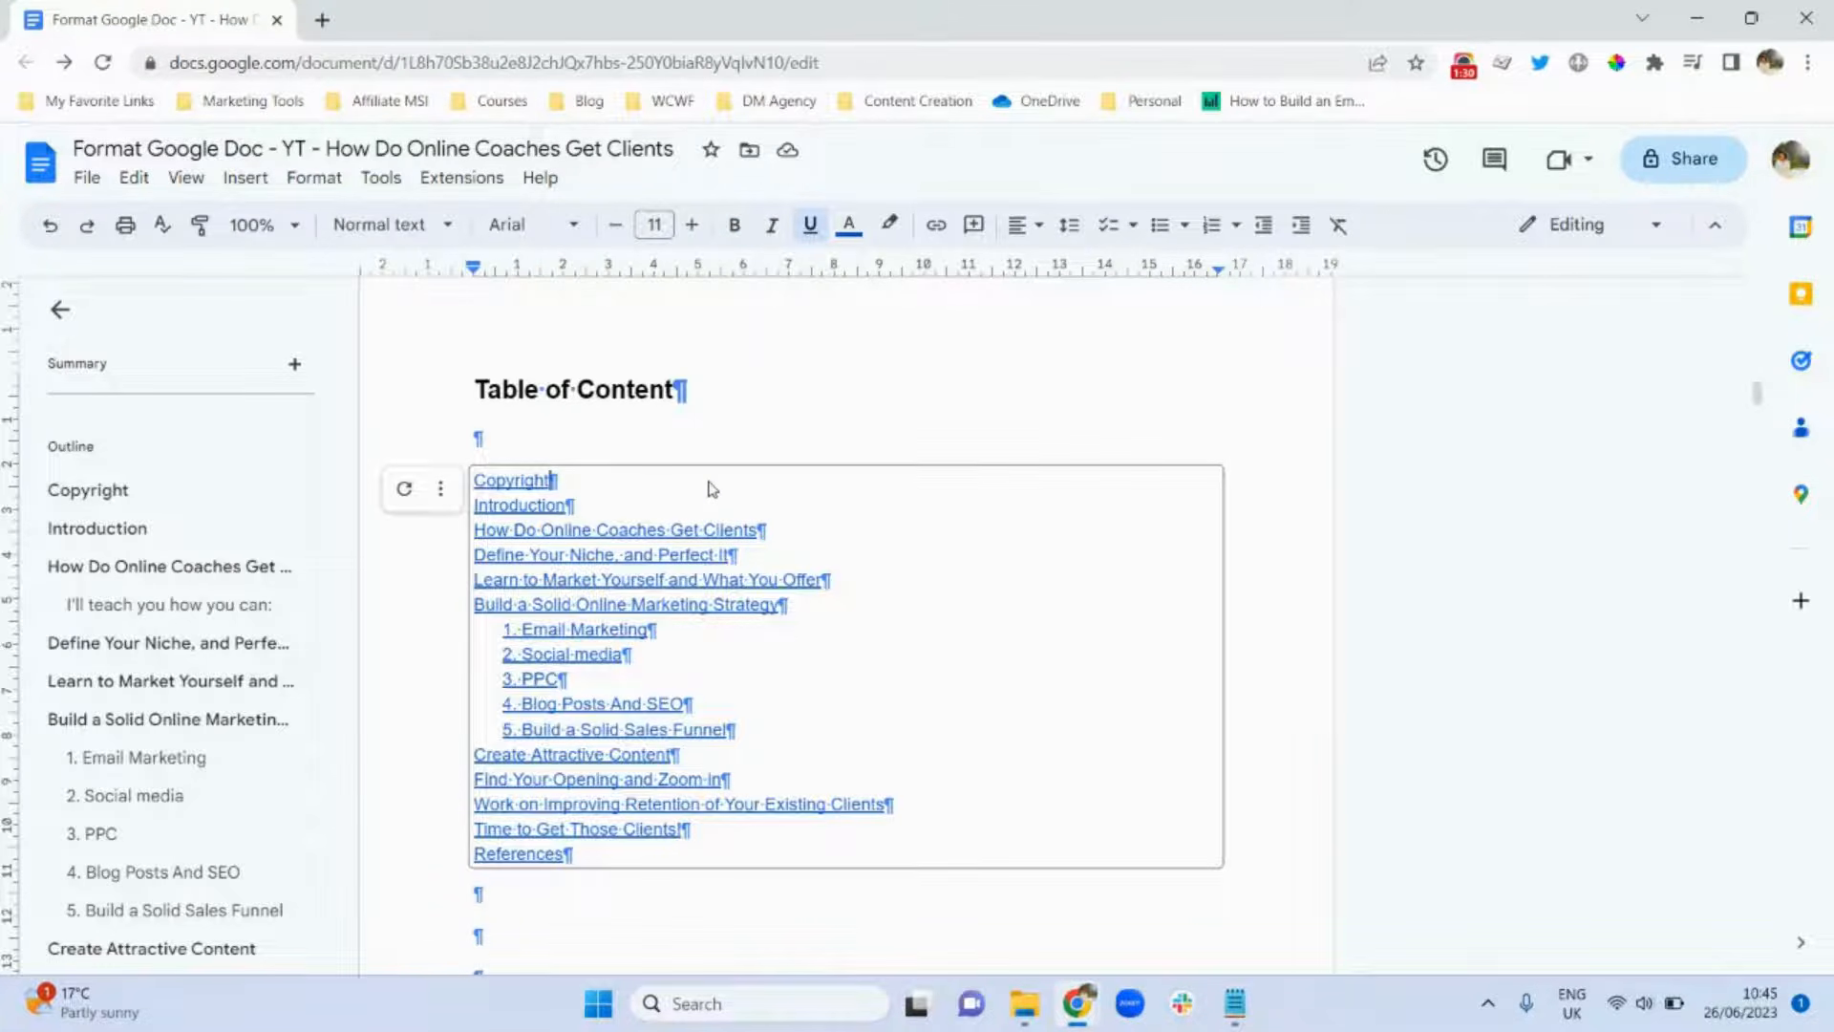
{"action": "left_click", "coordinate": [403, 502]}
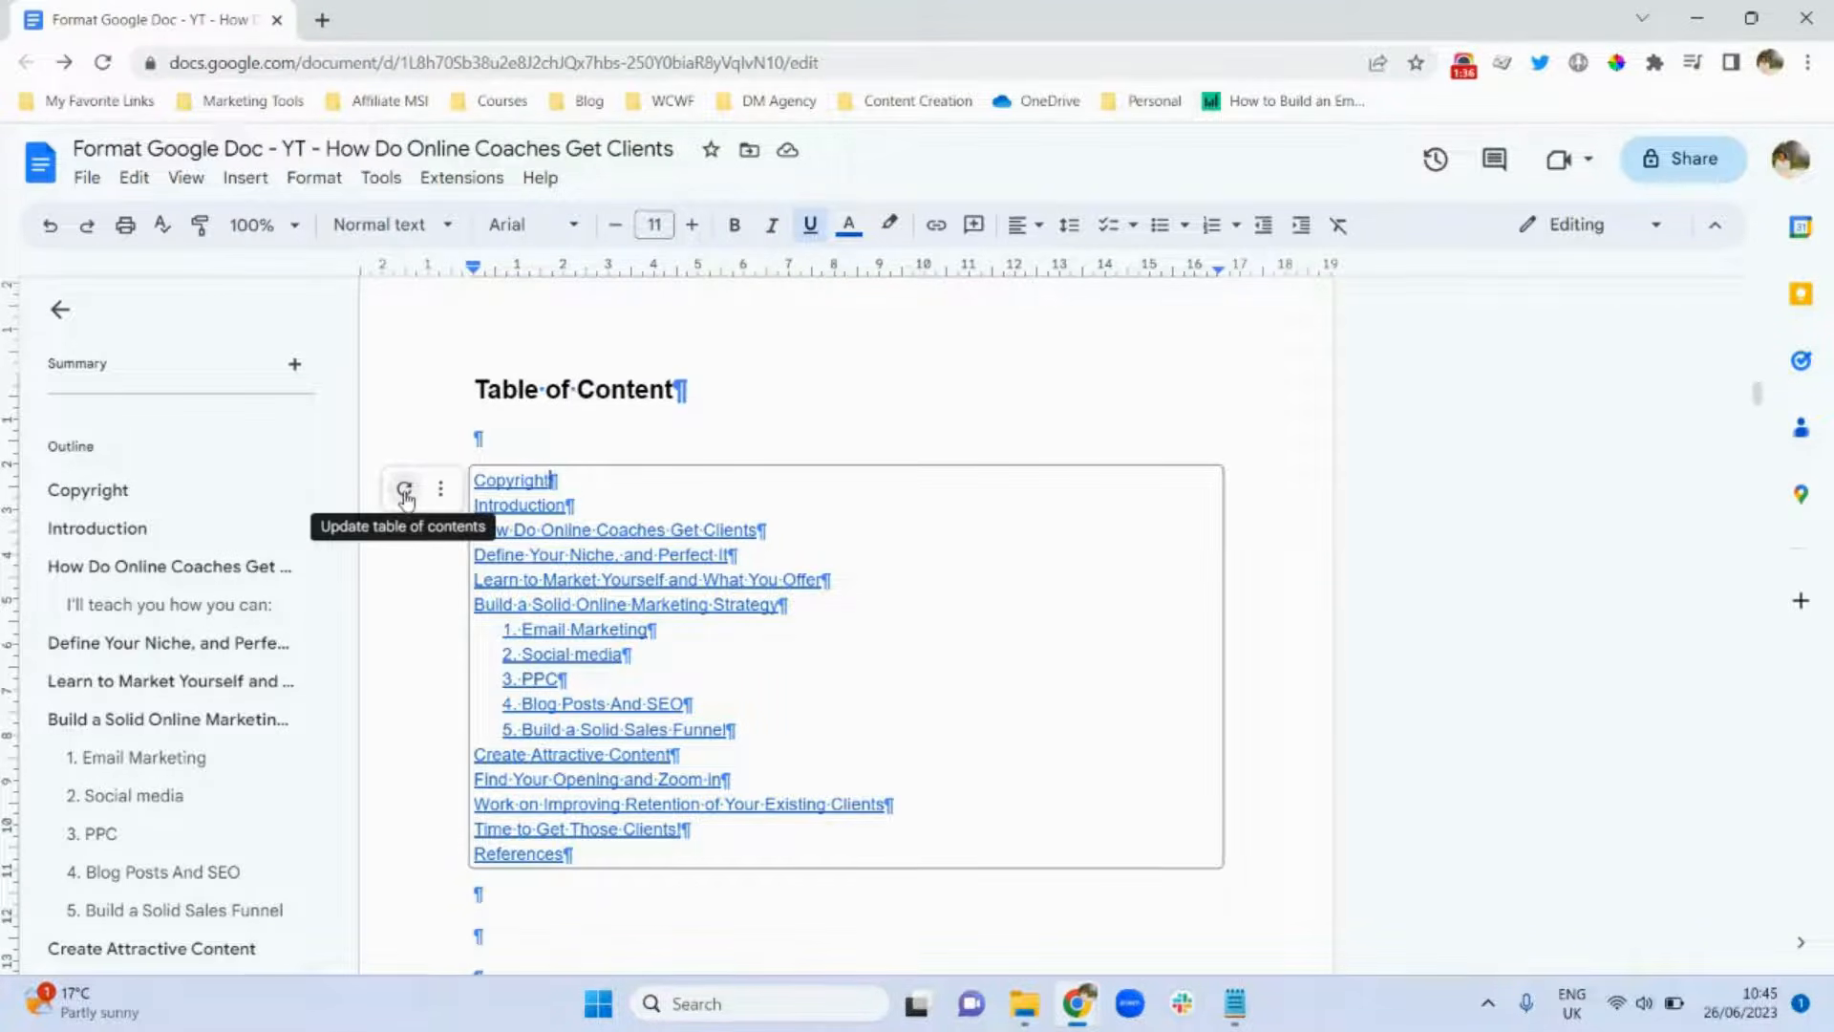
{"action": "left_click", "coordinate": [405, 491]}
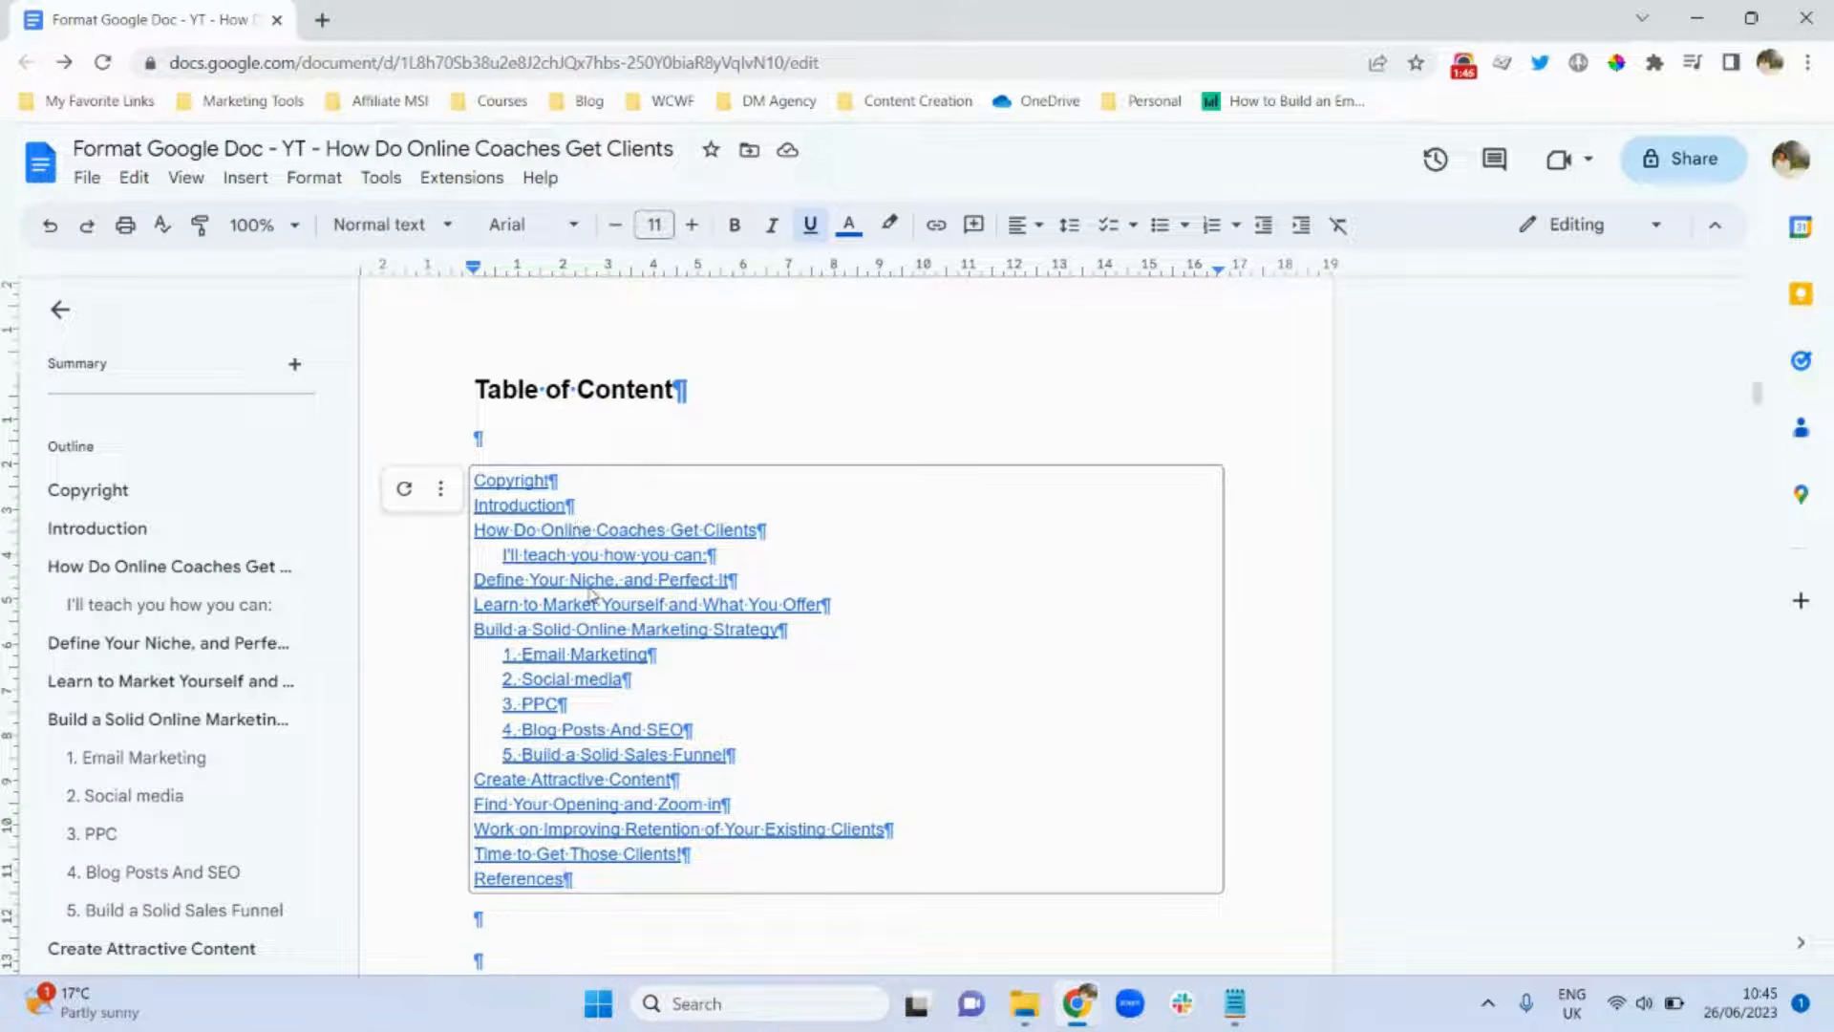
{"action": "left_click", "coordinate": [50, 230]}
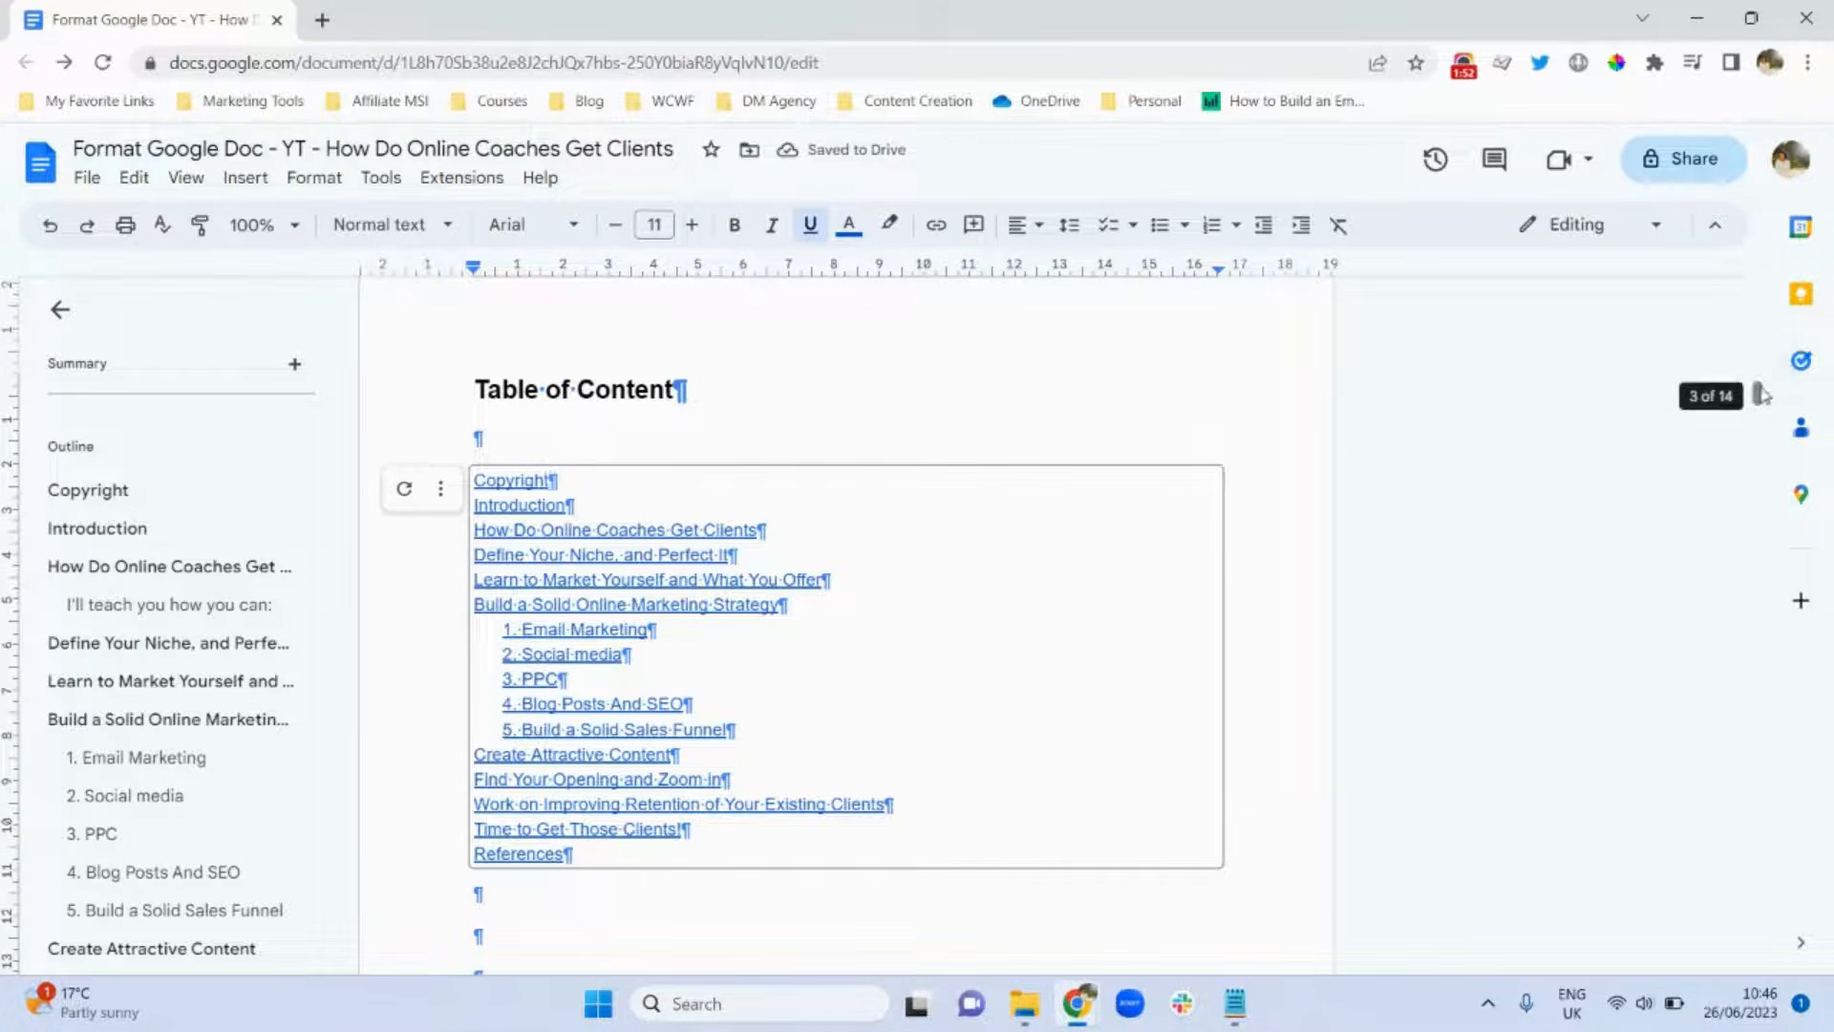
{"action": "left_click_drag", "start_coordinate": [1761, 395], "coordinate": [1760, 346]}
{"action": "mouse_move", "coordinate": [1760, 371]}
{"action": "left_mouse_down"}
{"action": "mouse_move", "coordinate": [1736, 966]}
{"action": "mouse_move", "coordinate": [1735, 283]}
{"action": "mouse_move", "coordinate": [1738, 350]}
{"action": "left_mouse_up"}
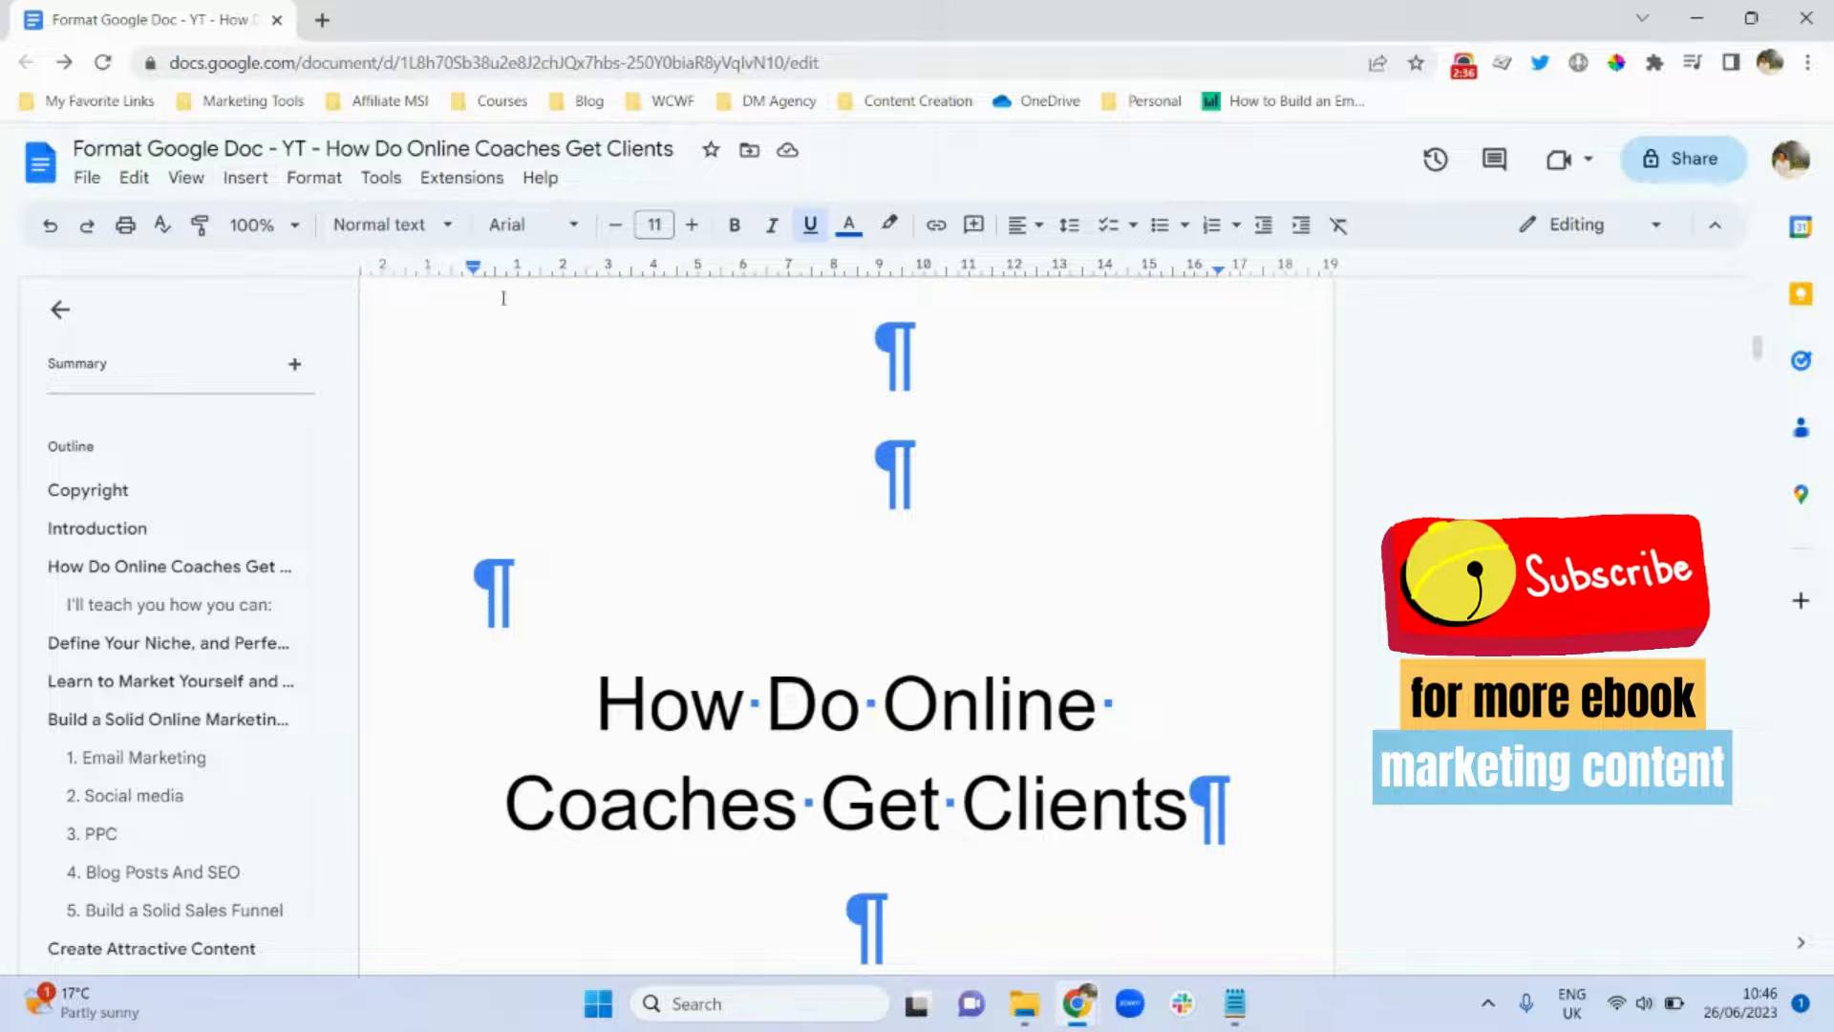
Turn off Show non-printing characters in the View menu and scroll back to the cover.
{"action": "left_click", "coordinate": [239, 181]}
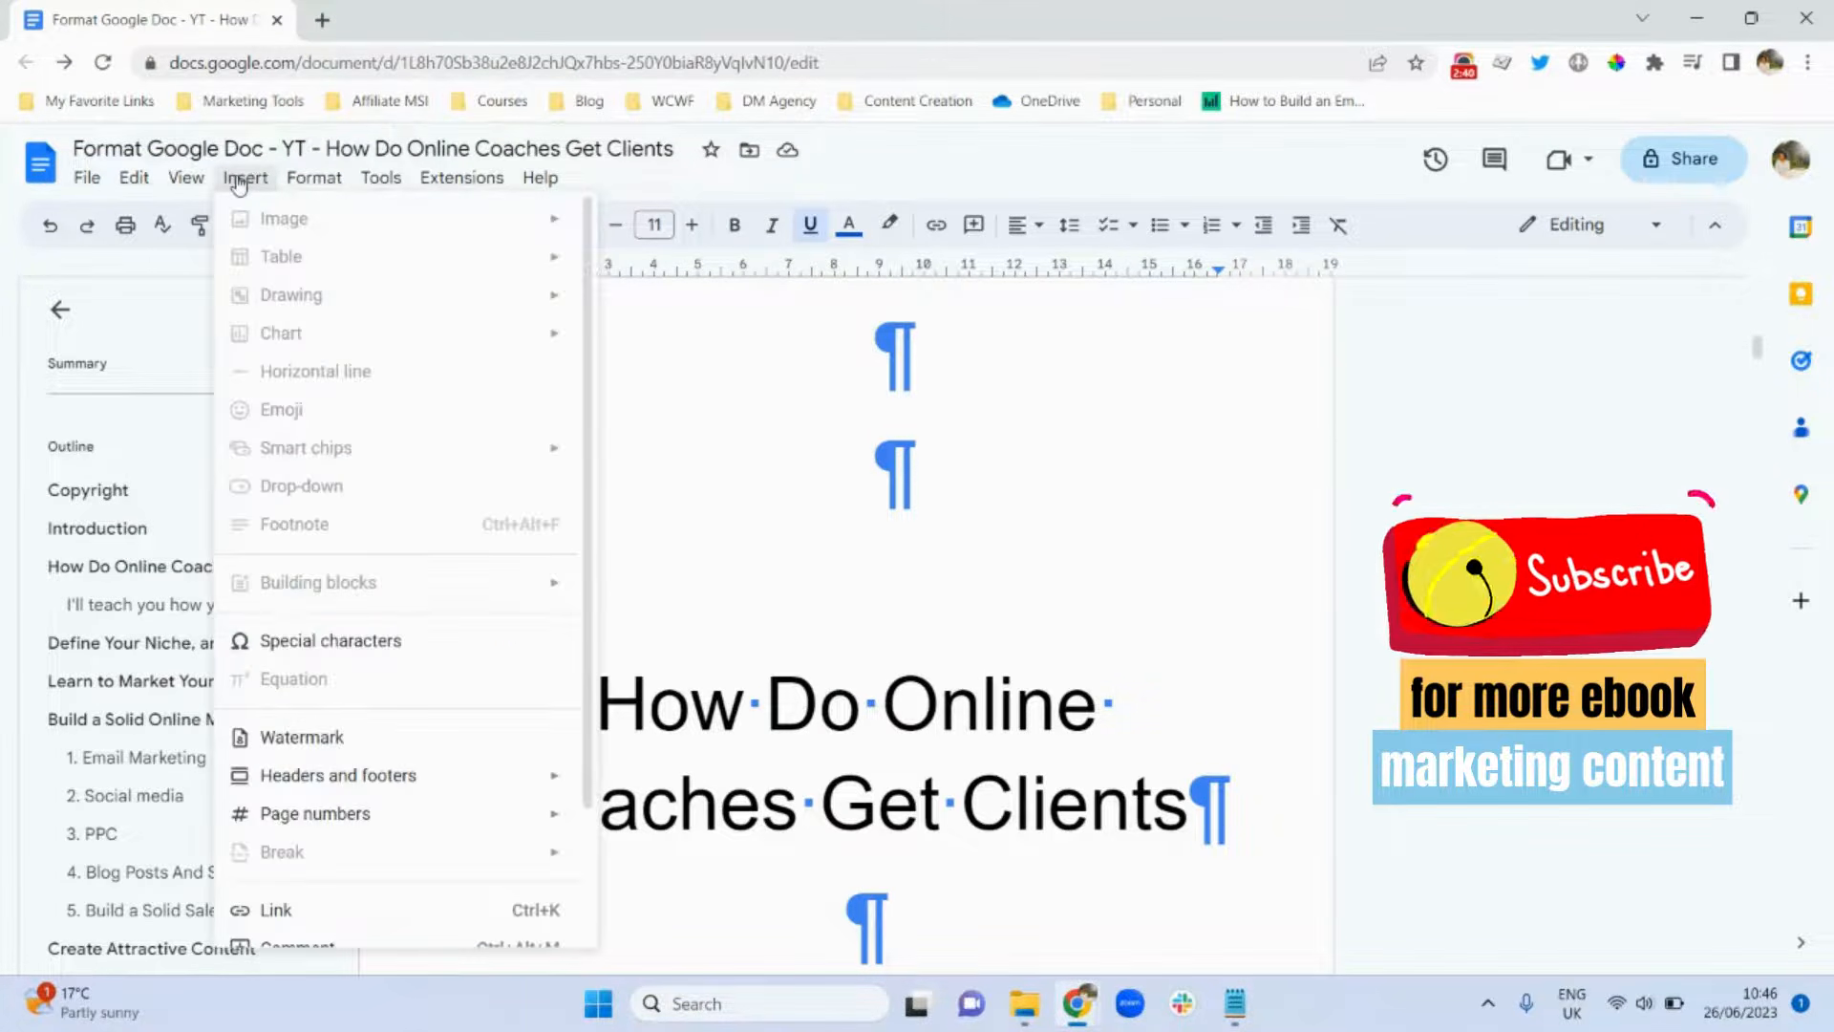
{"action": "mouse_move", "coordinate": [183, 184]}
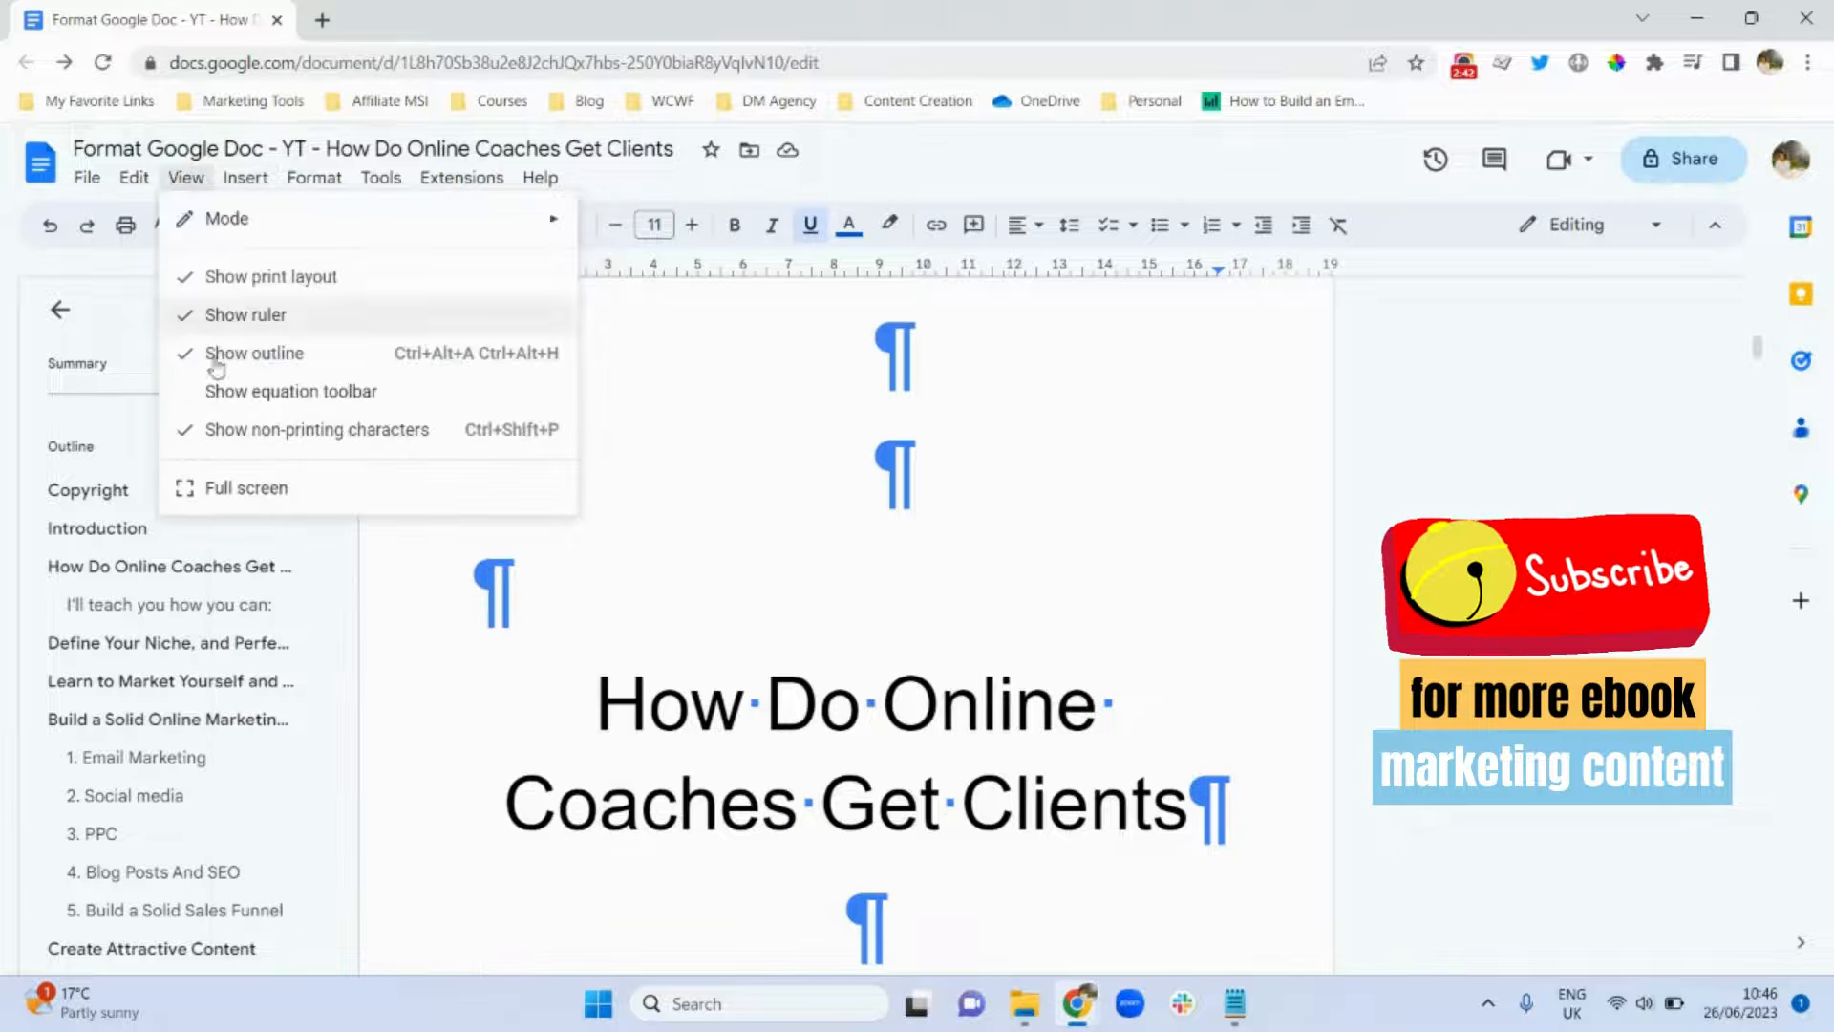
{"action": "left_click", "coordinate": [243, 445]}
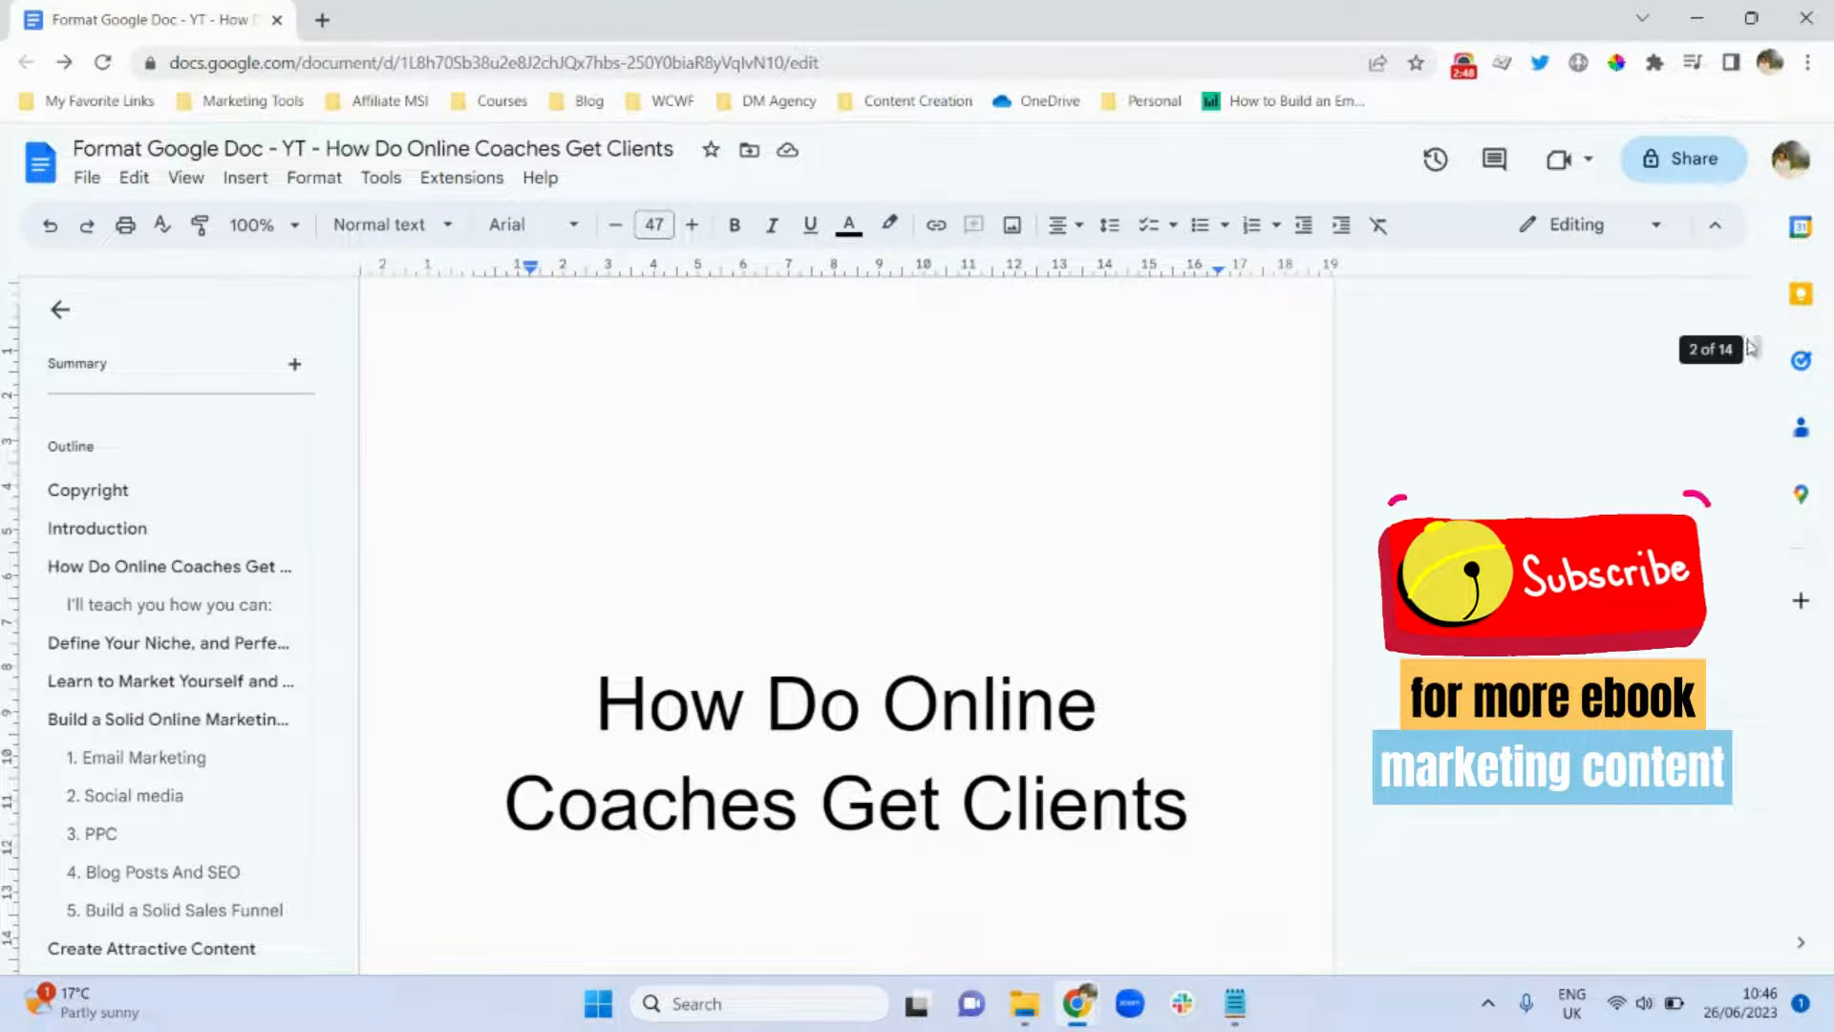
{"action": "left_click_drag", "start_coordinate": [1755, 348], "coordinate": [1757, 229]}
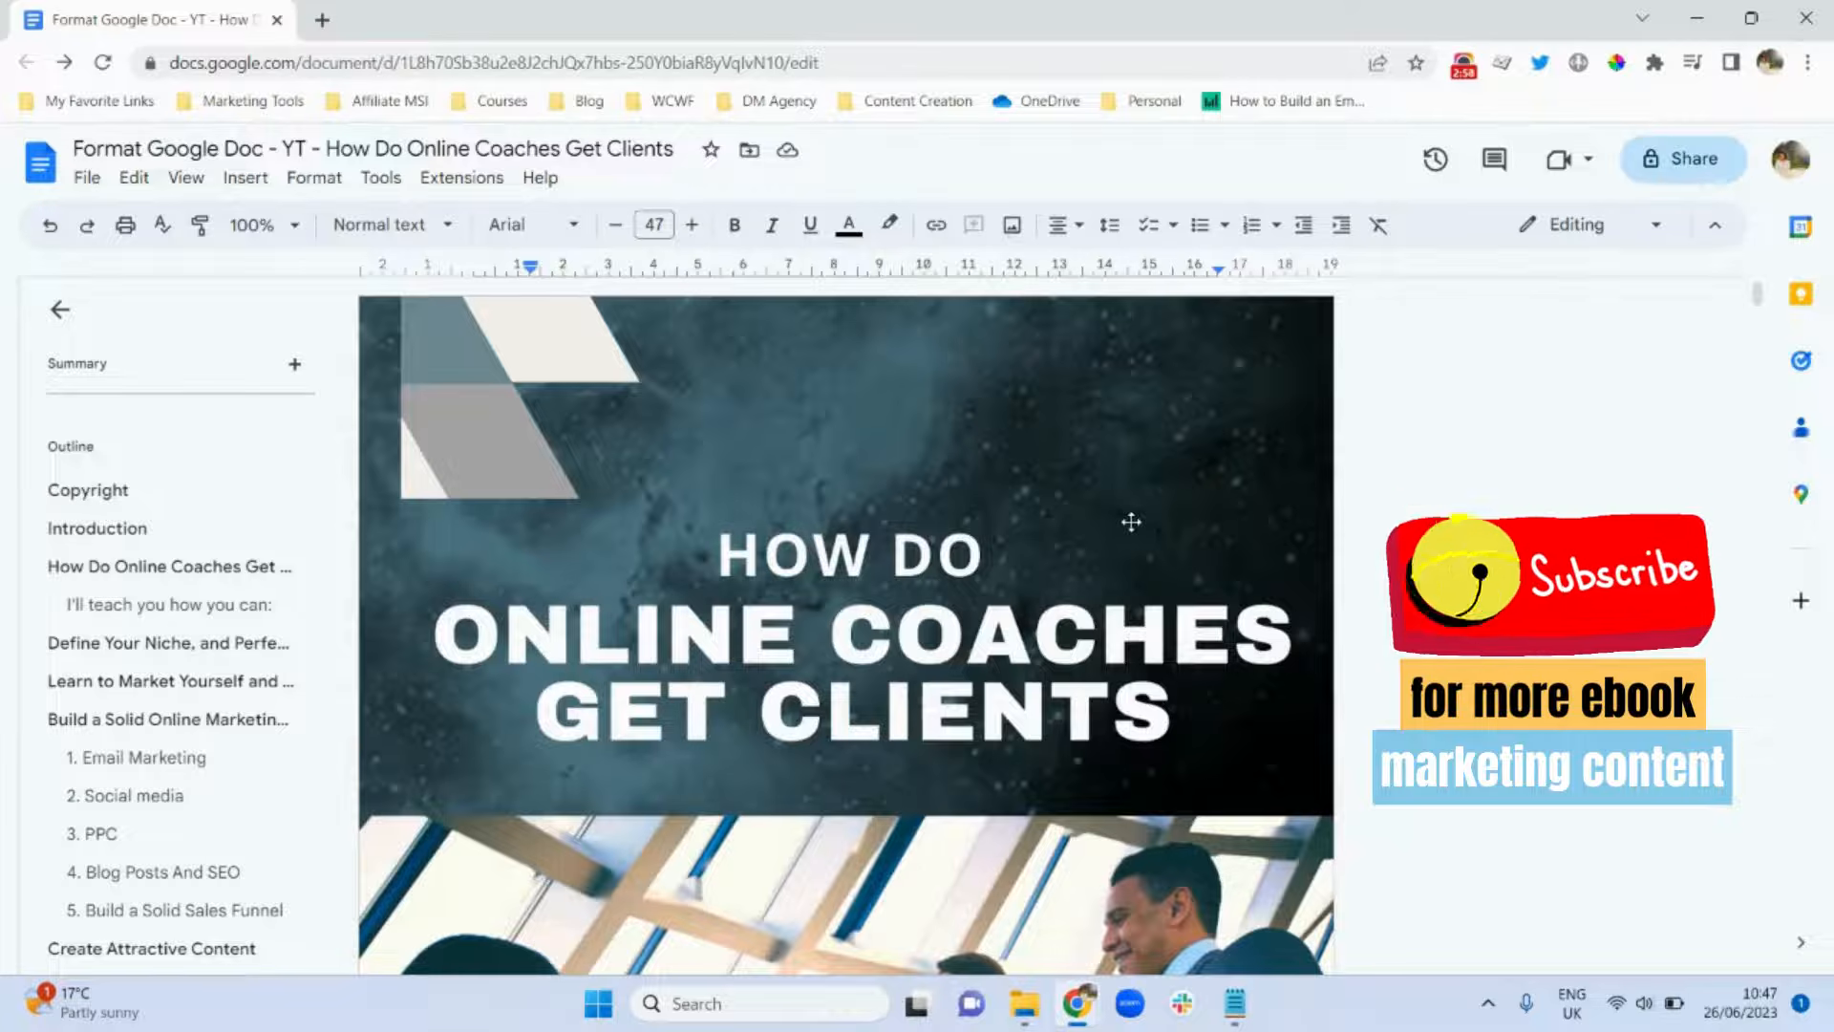
Download the ebook as a PDF document (.pdf) and save it to Downloads.
{"action": "left_click", "coordinate": [88, 182]}
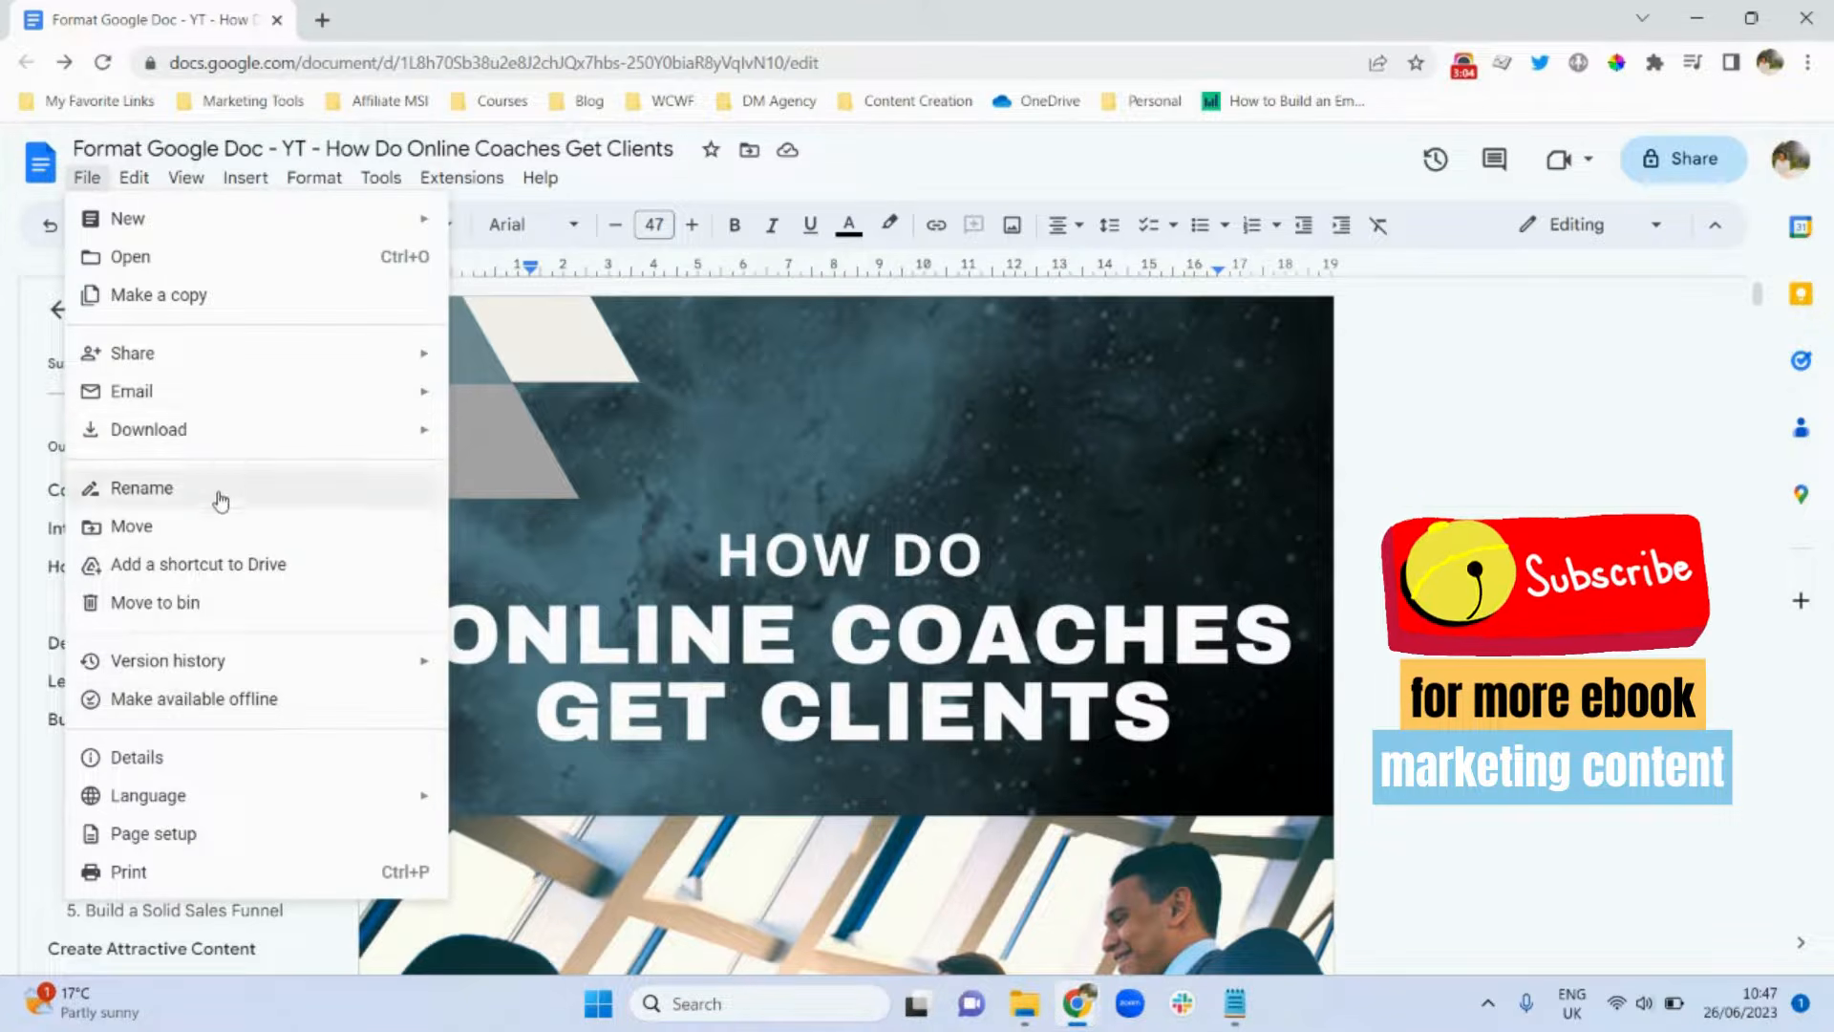
{"action": "mouse_move", "coordinate": [266, 446]}
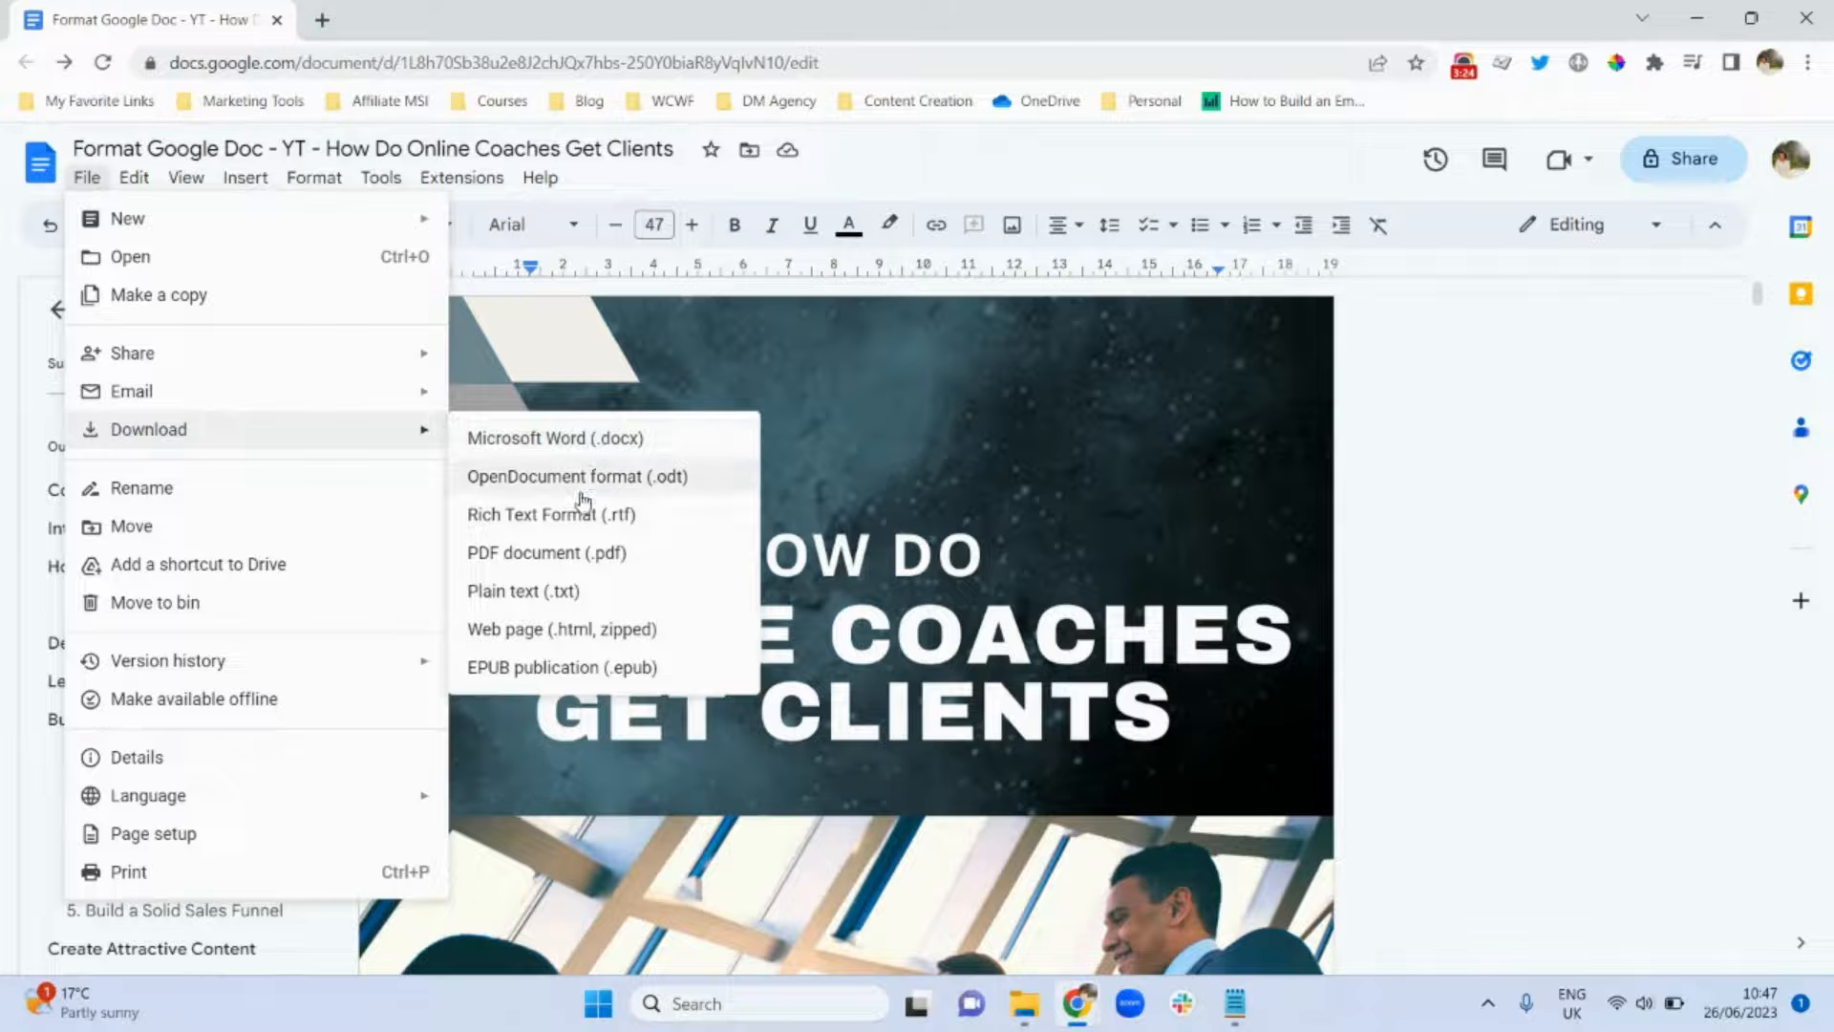
{"action": "left_click", "coordinate": [561, 554]}
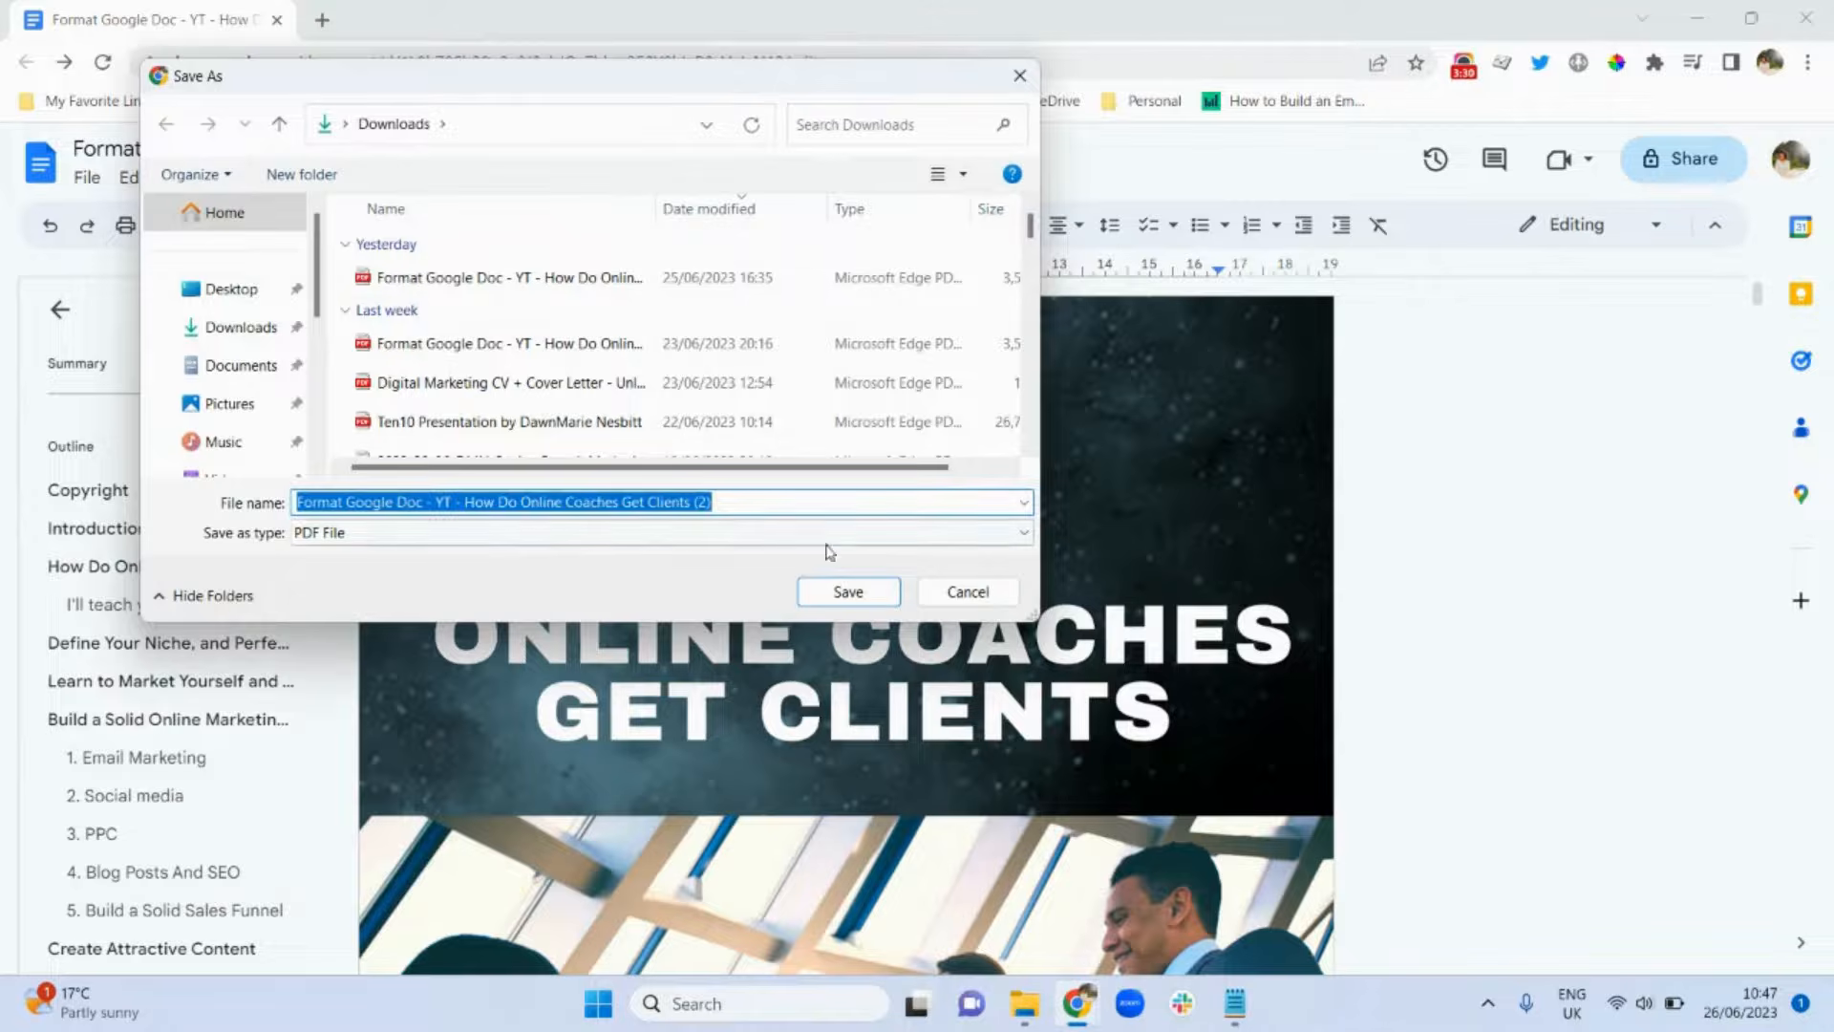
{"action": "left_click", "coordinate": [848, 591]}
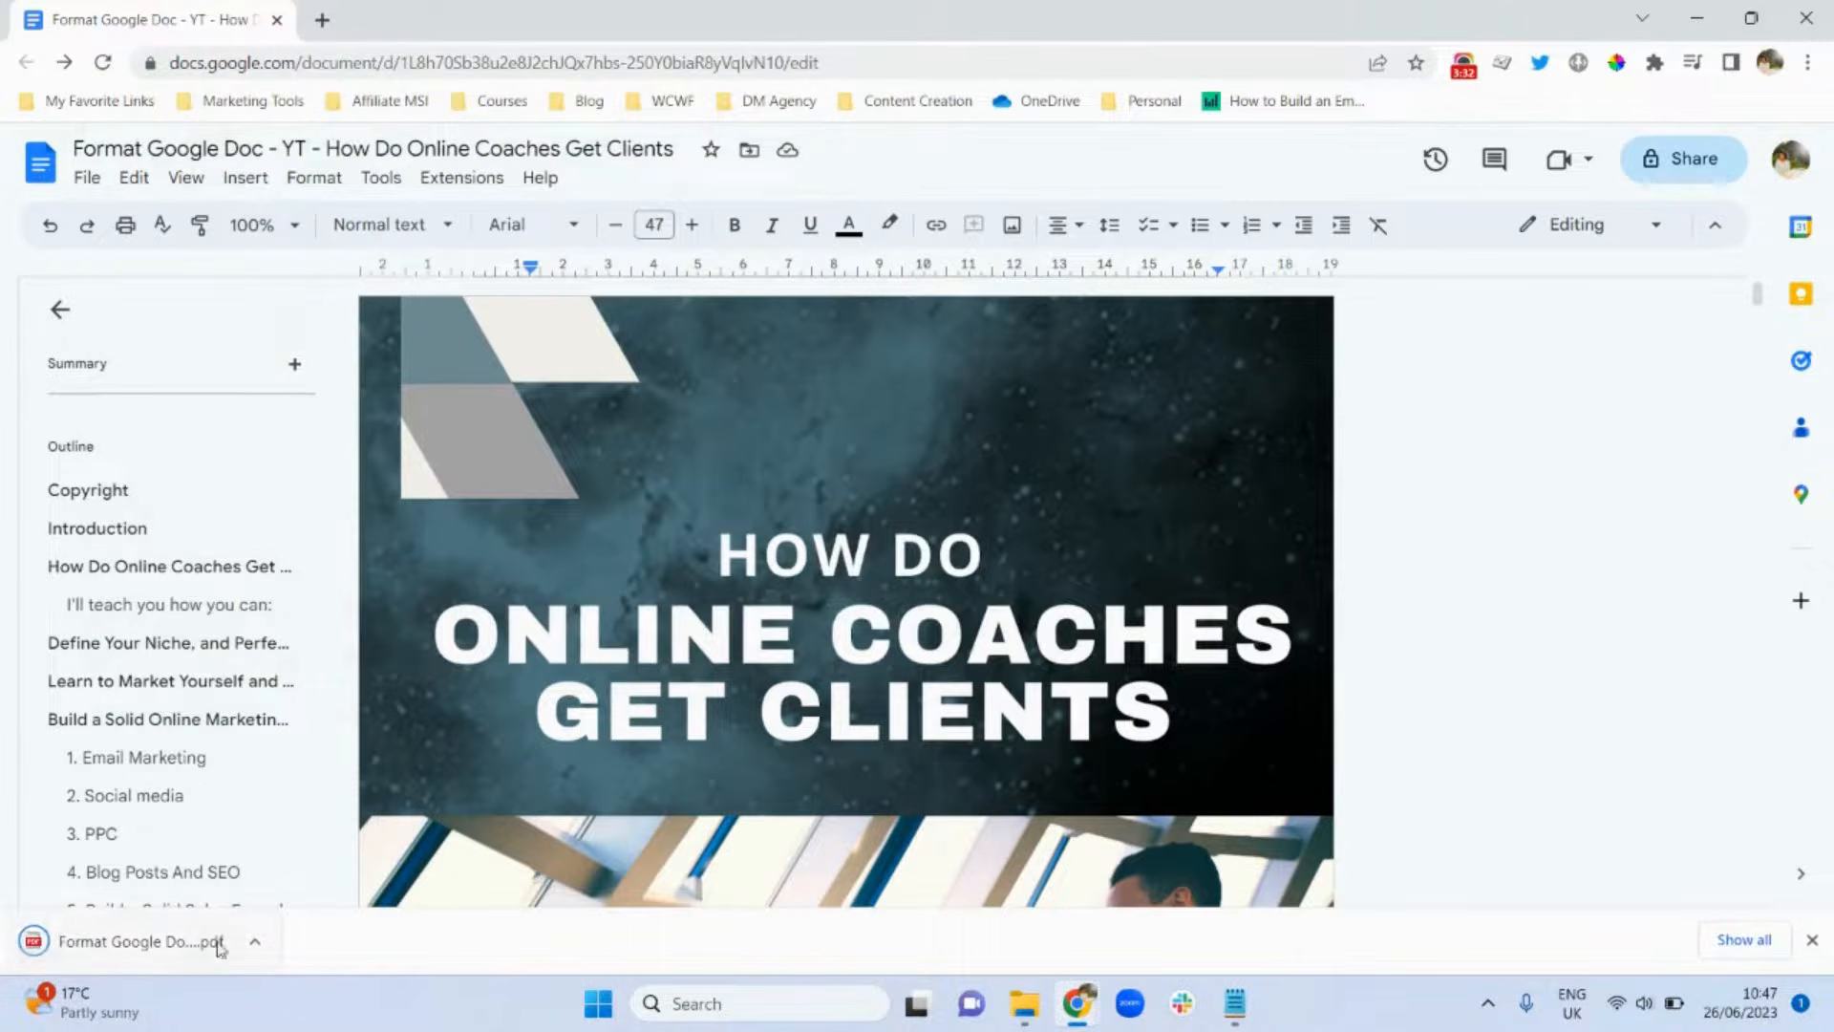
Open the 14-page PDF and test the 'How Do Online Coaches Get Clients' contents link.
{"action": "left_click", "coordinate": [139, 941]}
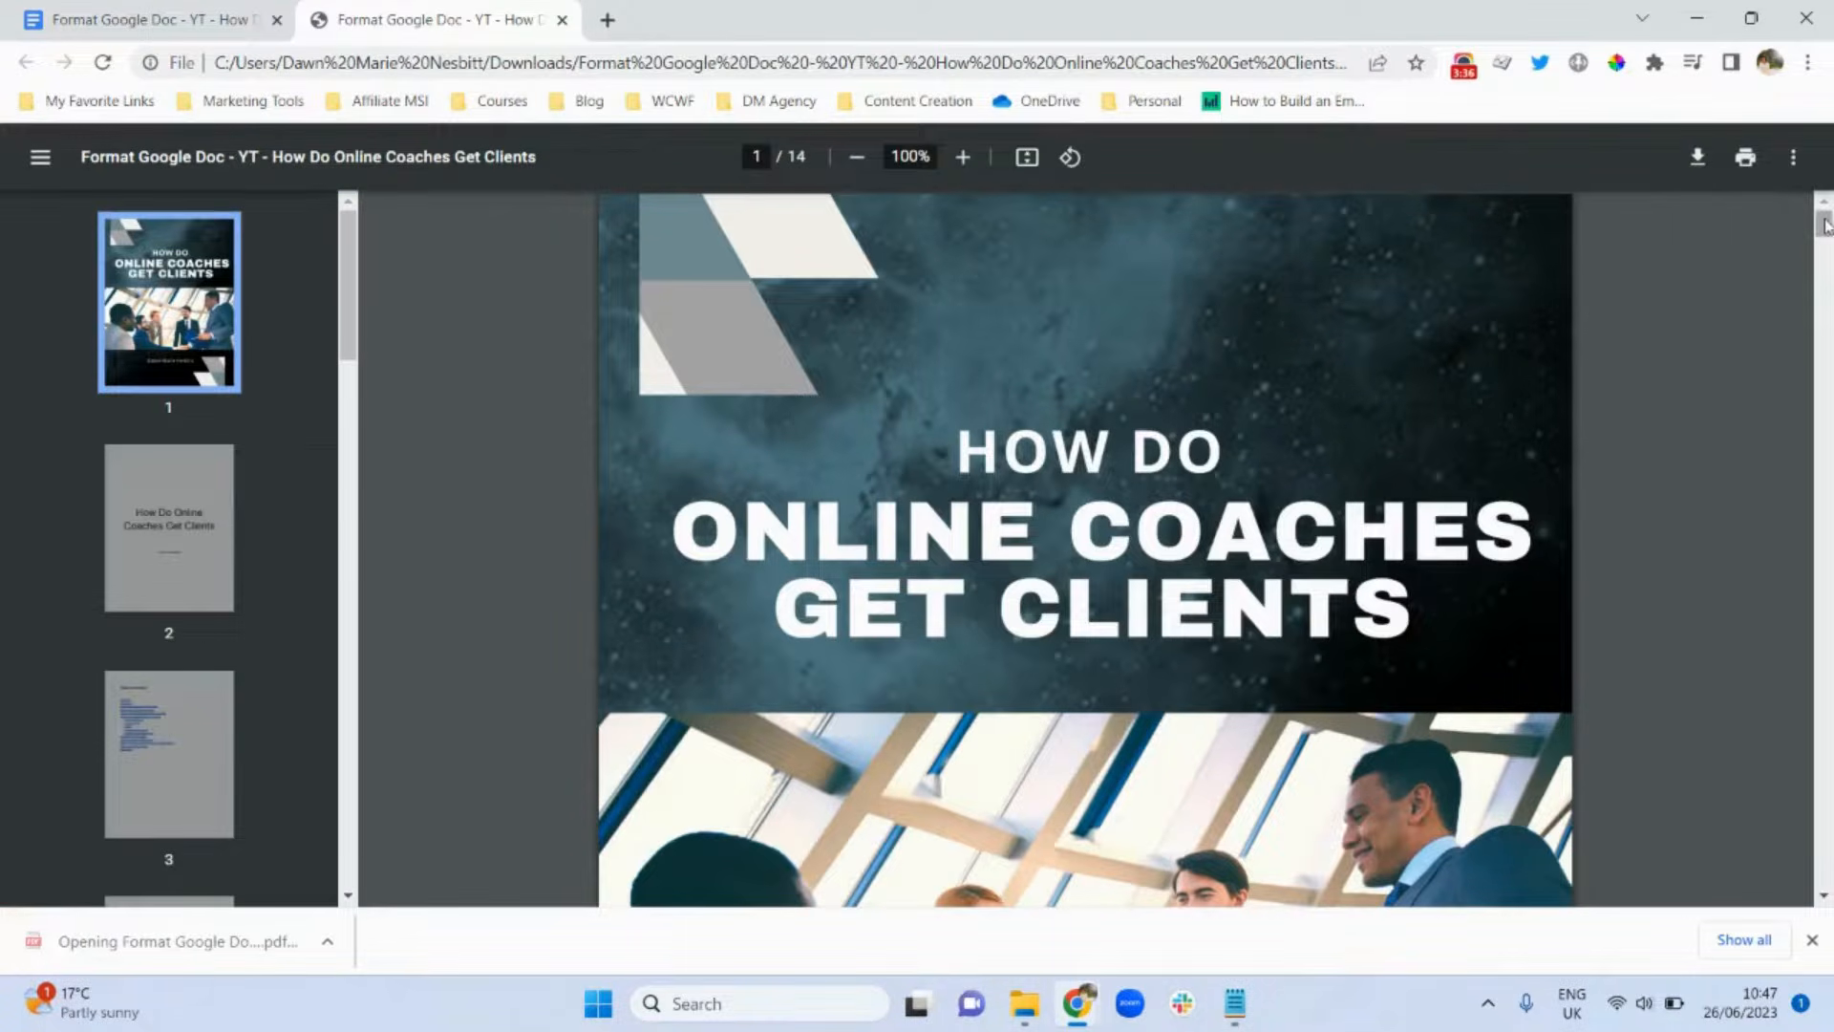
{"action": "left_click_drag", "start_coordinate": [1826, 226], "coordinate": [1810, 774]}
{"action": "left_click_drag", "start_coordinate": [1766, 841], "coordinate": [1807, 334]}
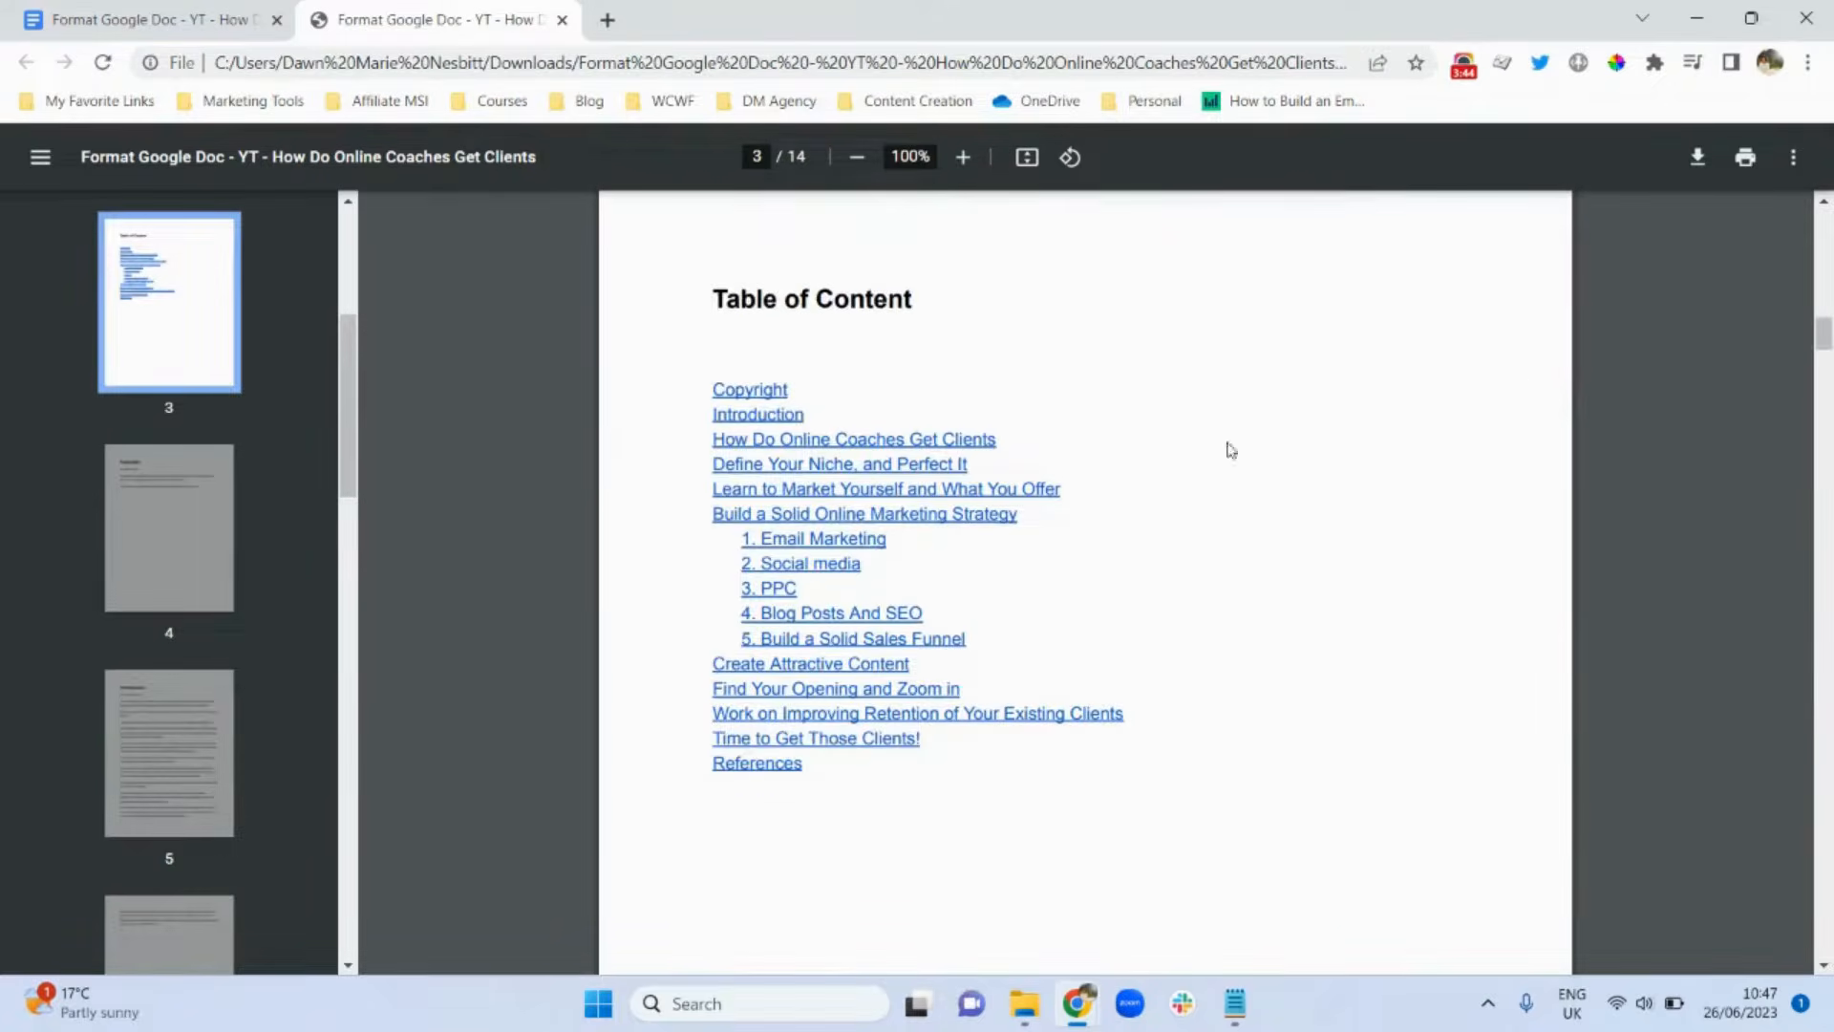
{"action": "left_click", "coordinate": [819, 442]}
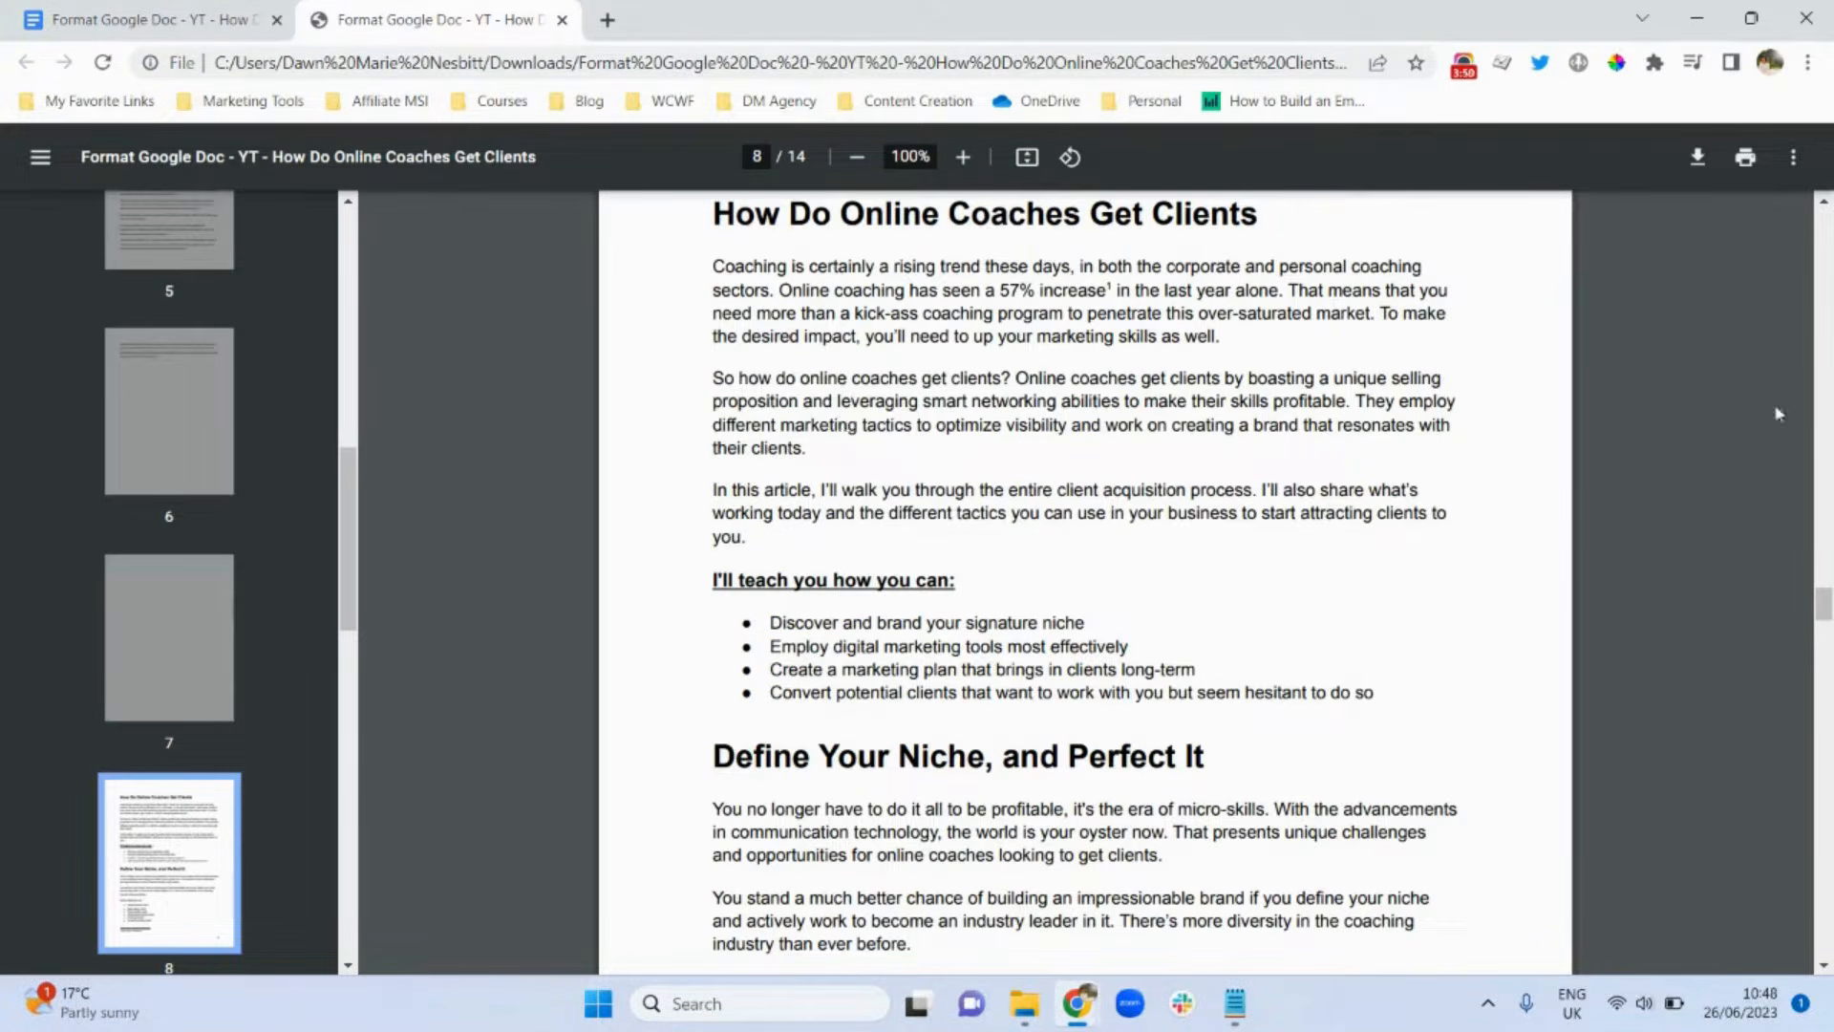
{"action": "left_click_drag", "start_coordinate": [1823, 597], "coordinate": [1826, 372]}
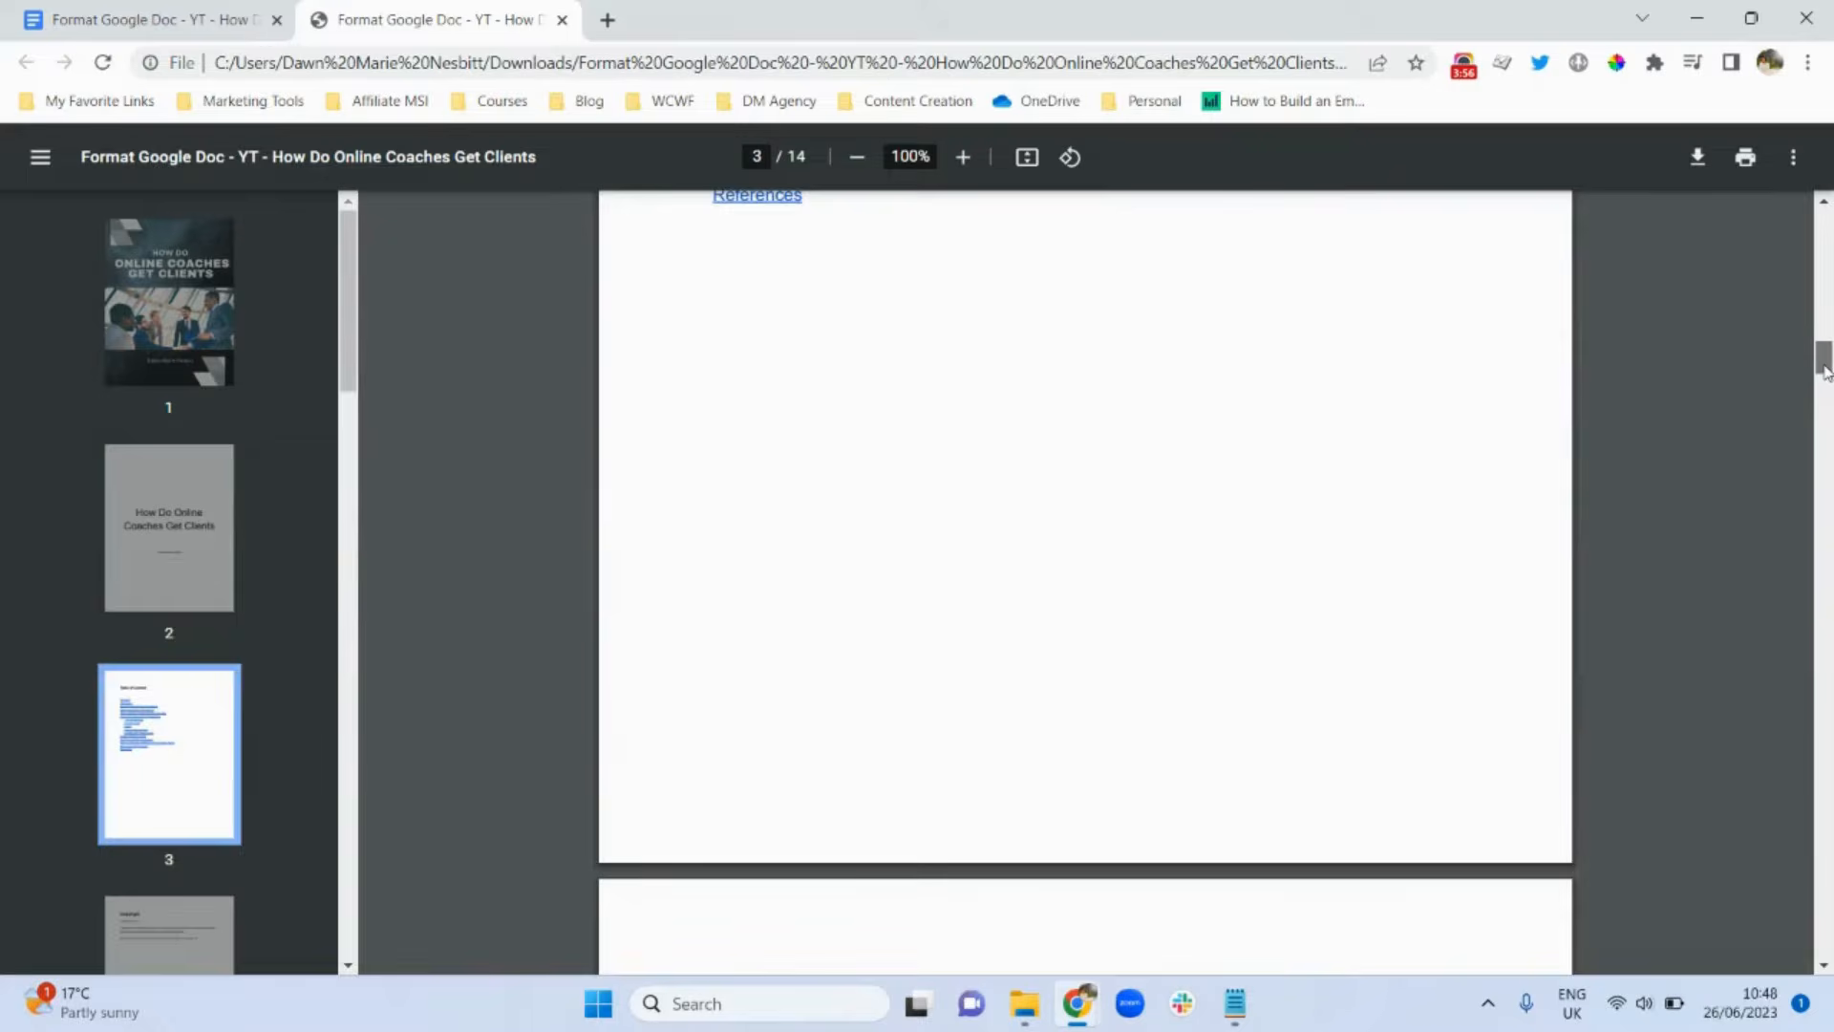